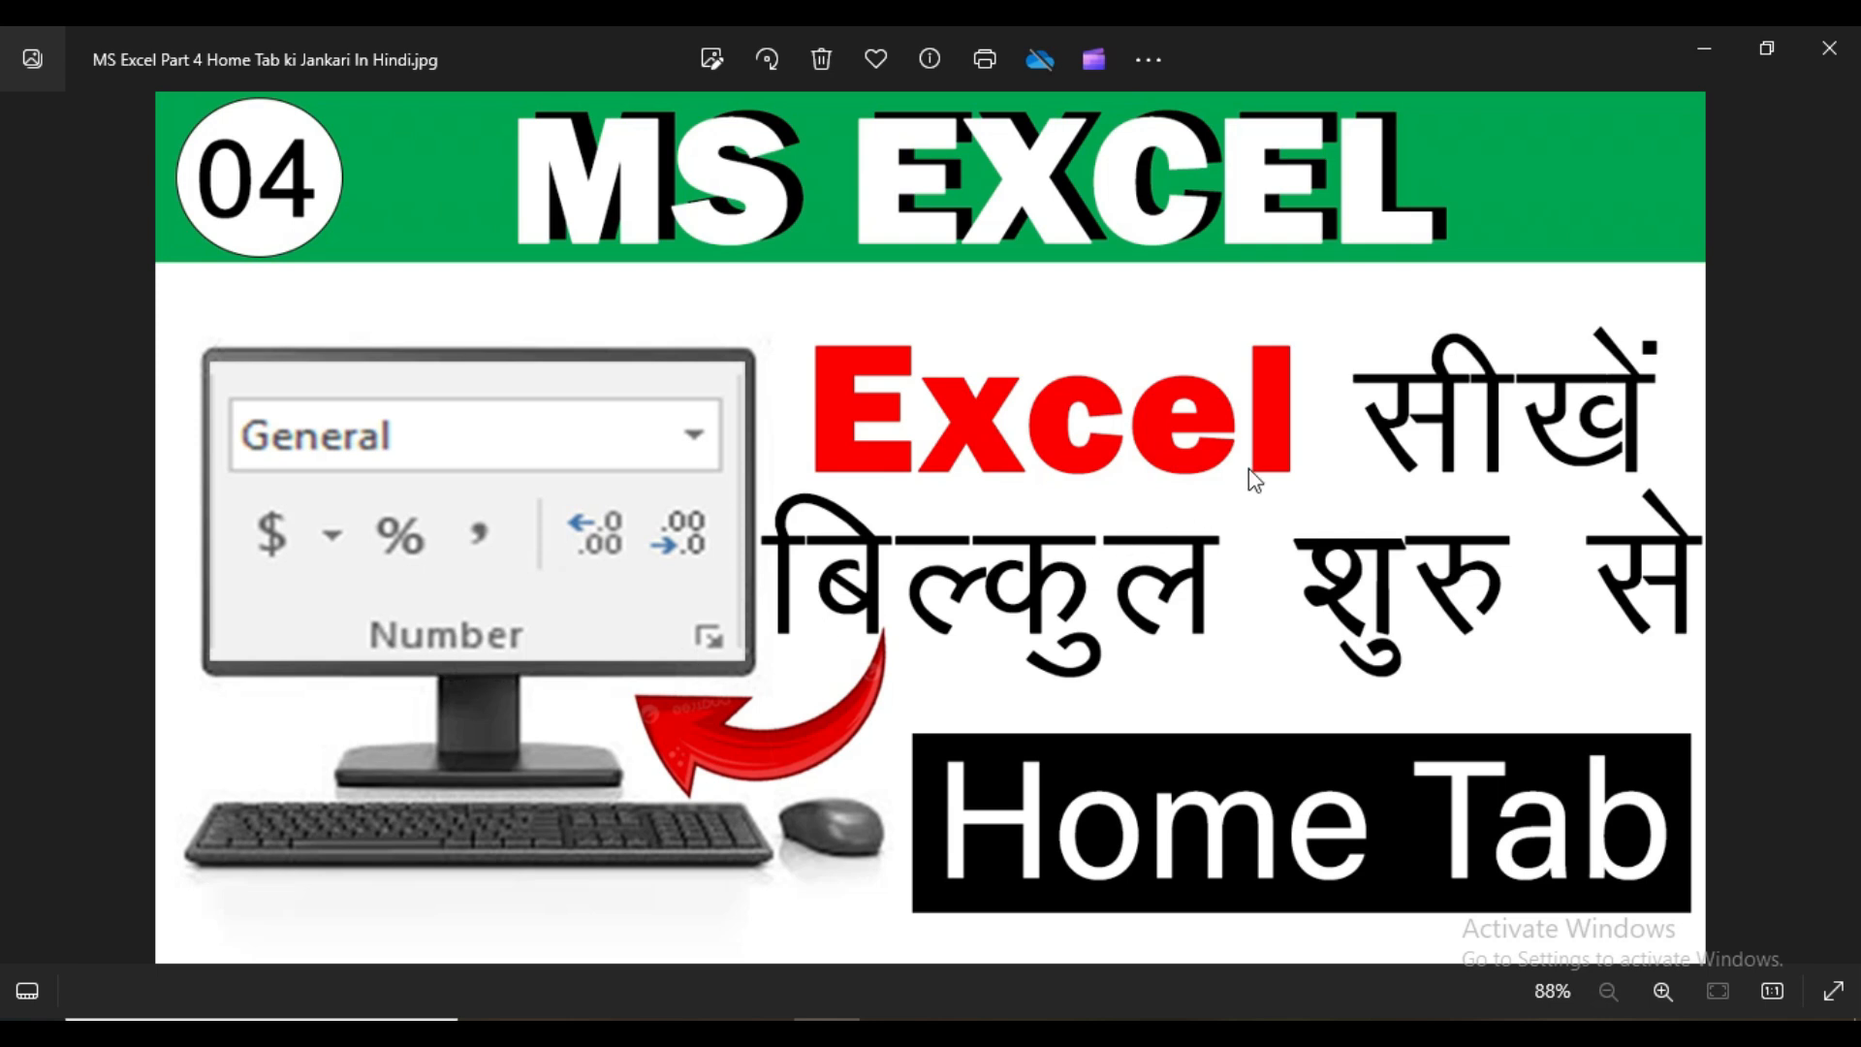
Close the title image to get to the Excel workbook, and look through the available number formats
left_click(1829, 48)
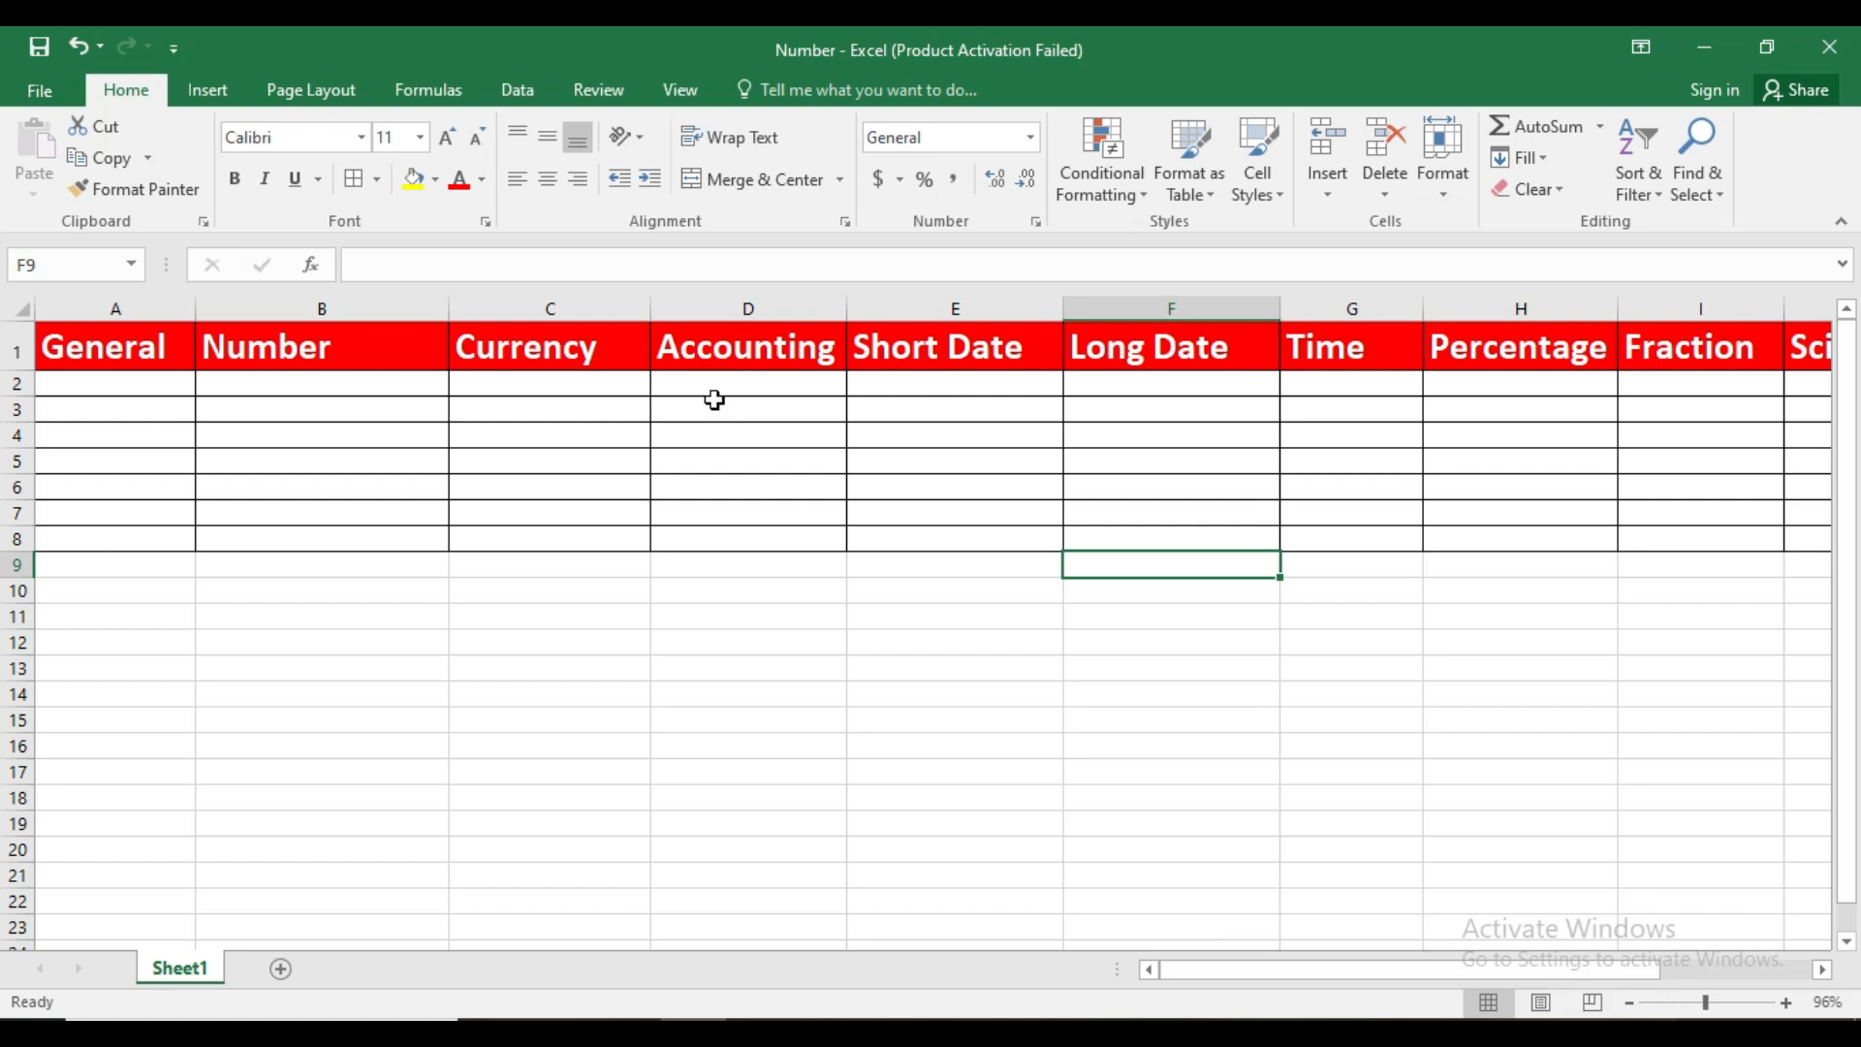
left_click(1031, 136)
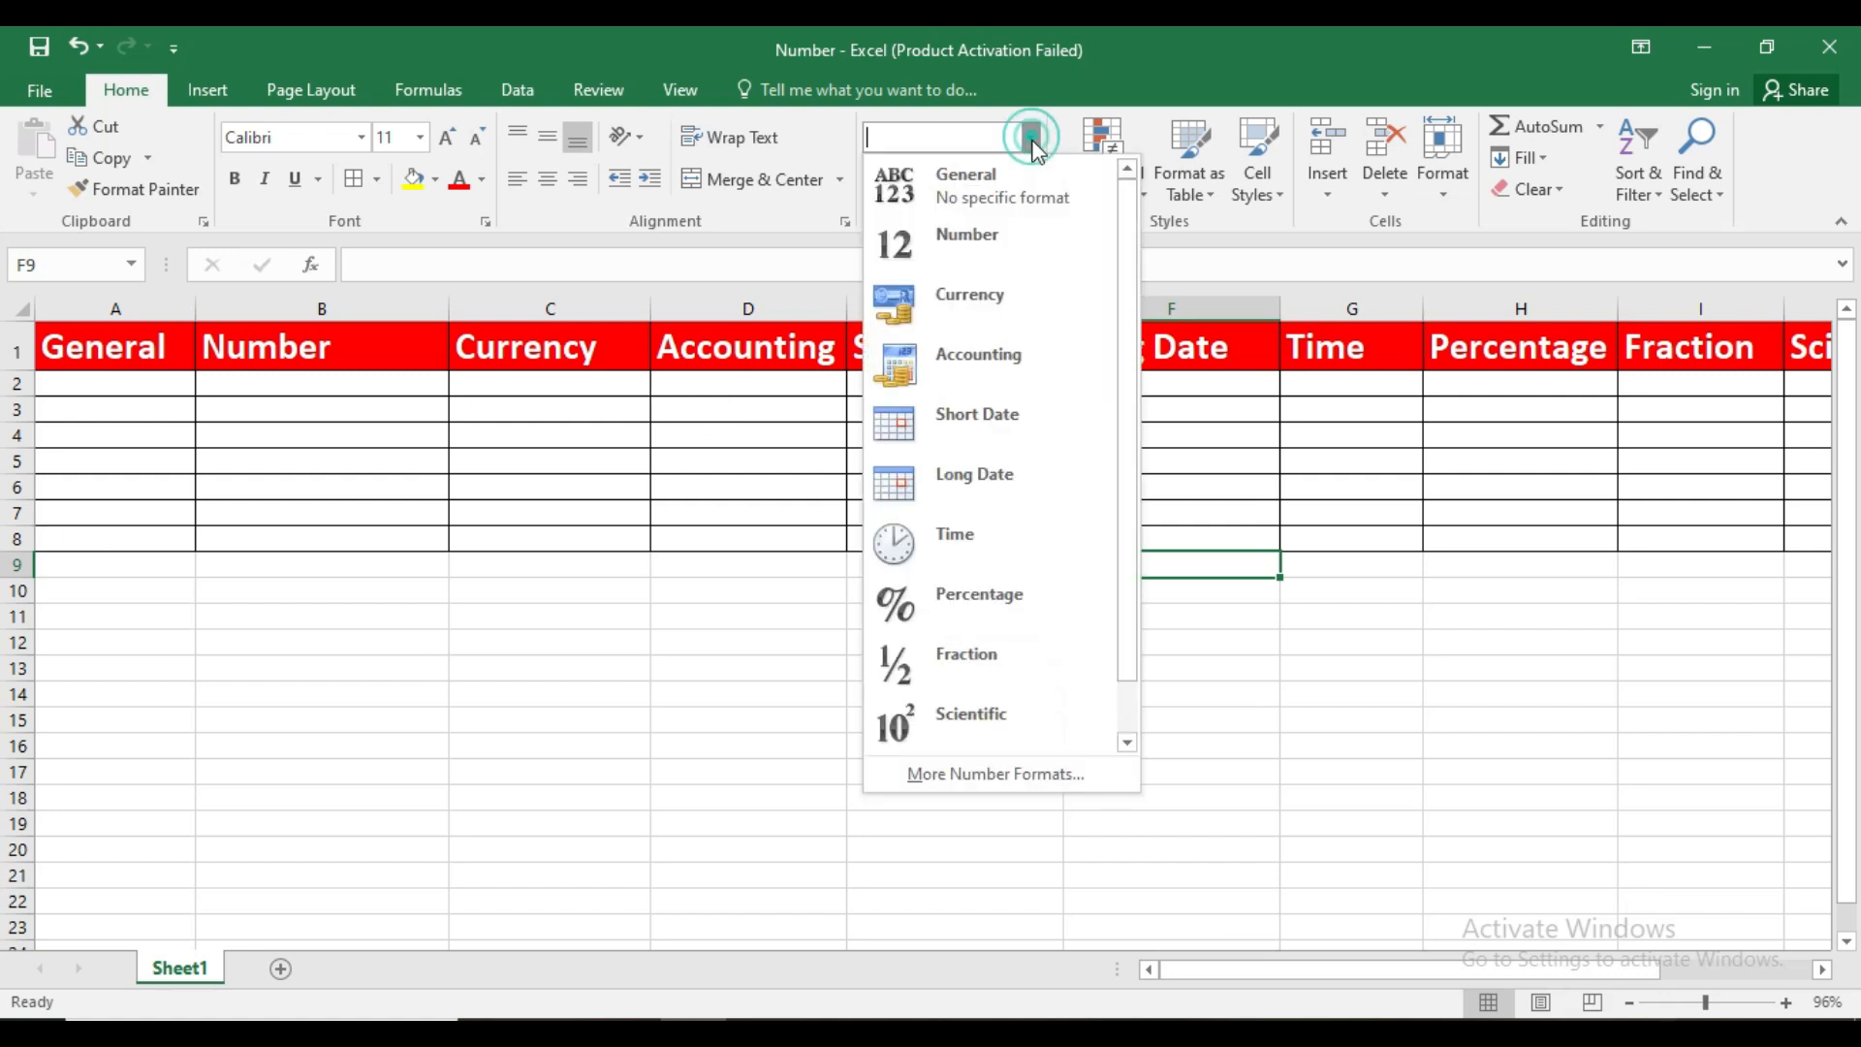
left_click_drag(1127, 243, 1121, 190)
left_click(1725, 1001)
left_click_drag(1491, 973, 1311, 972)
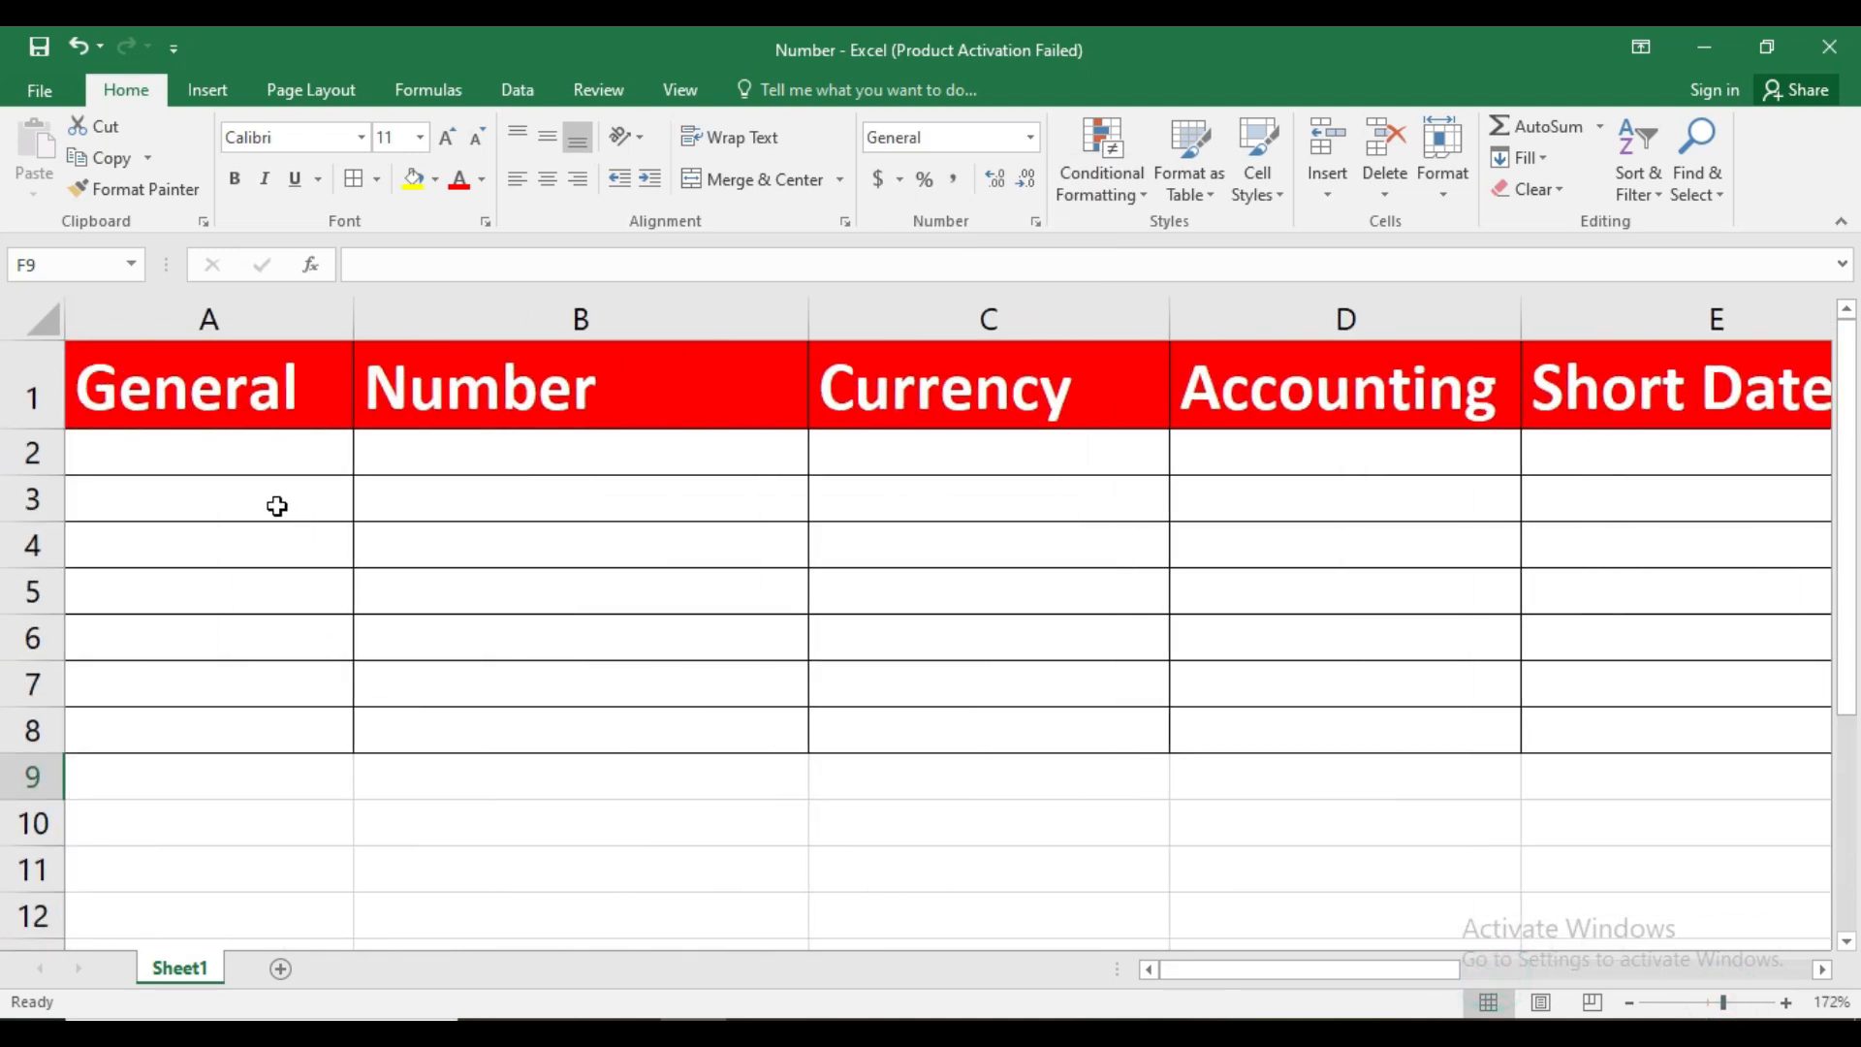
Enter the number 96464 in A2 and the text gdfgf in A3 of the General column
left_click(250, 441)
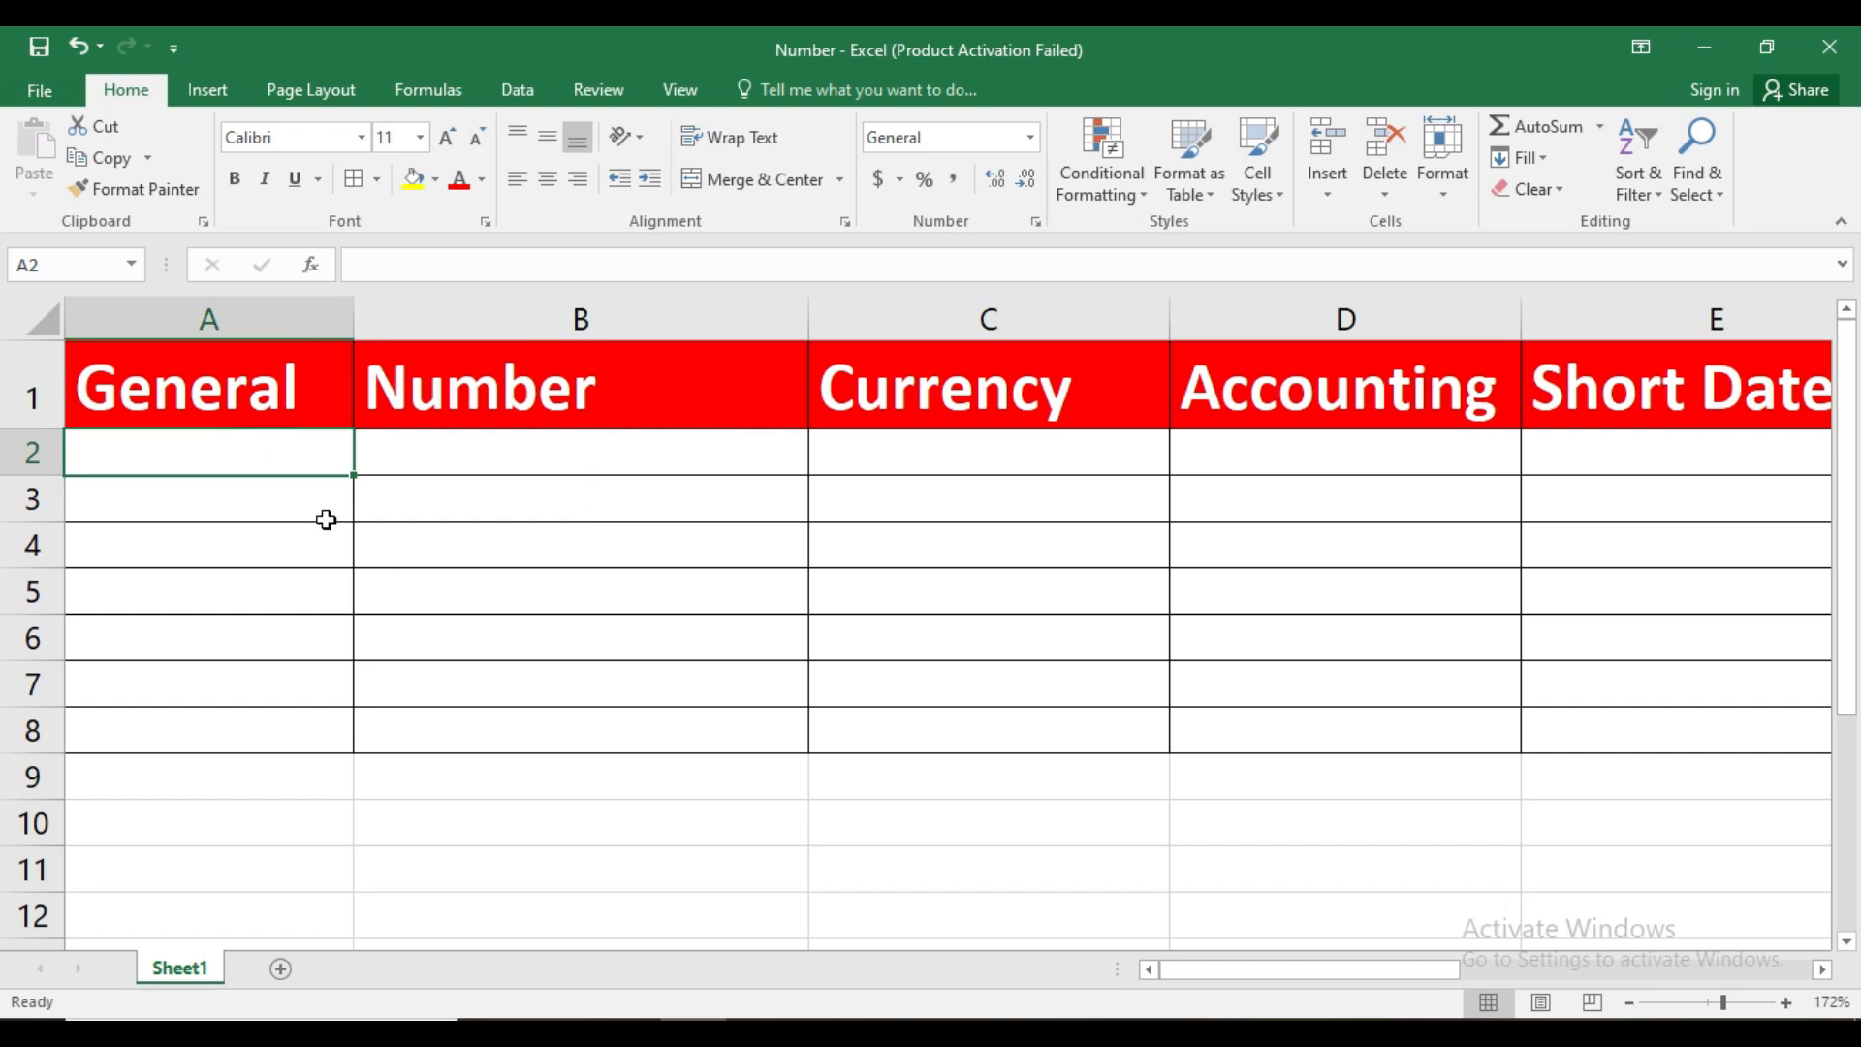
type("96464")
key("Return")
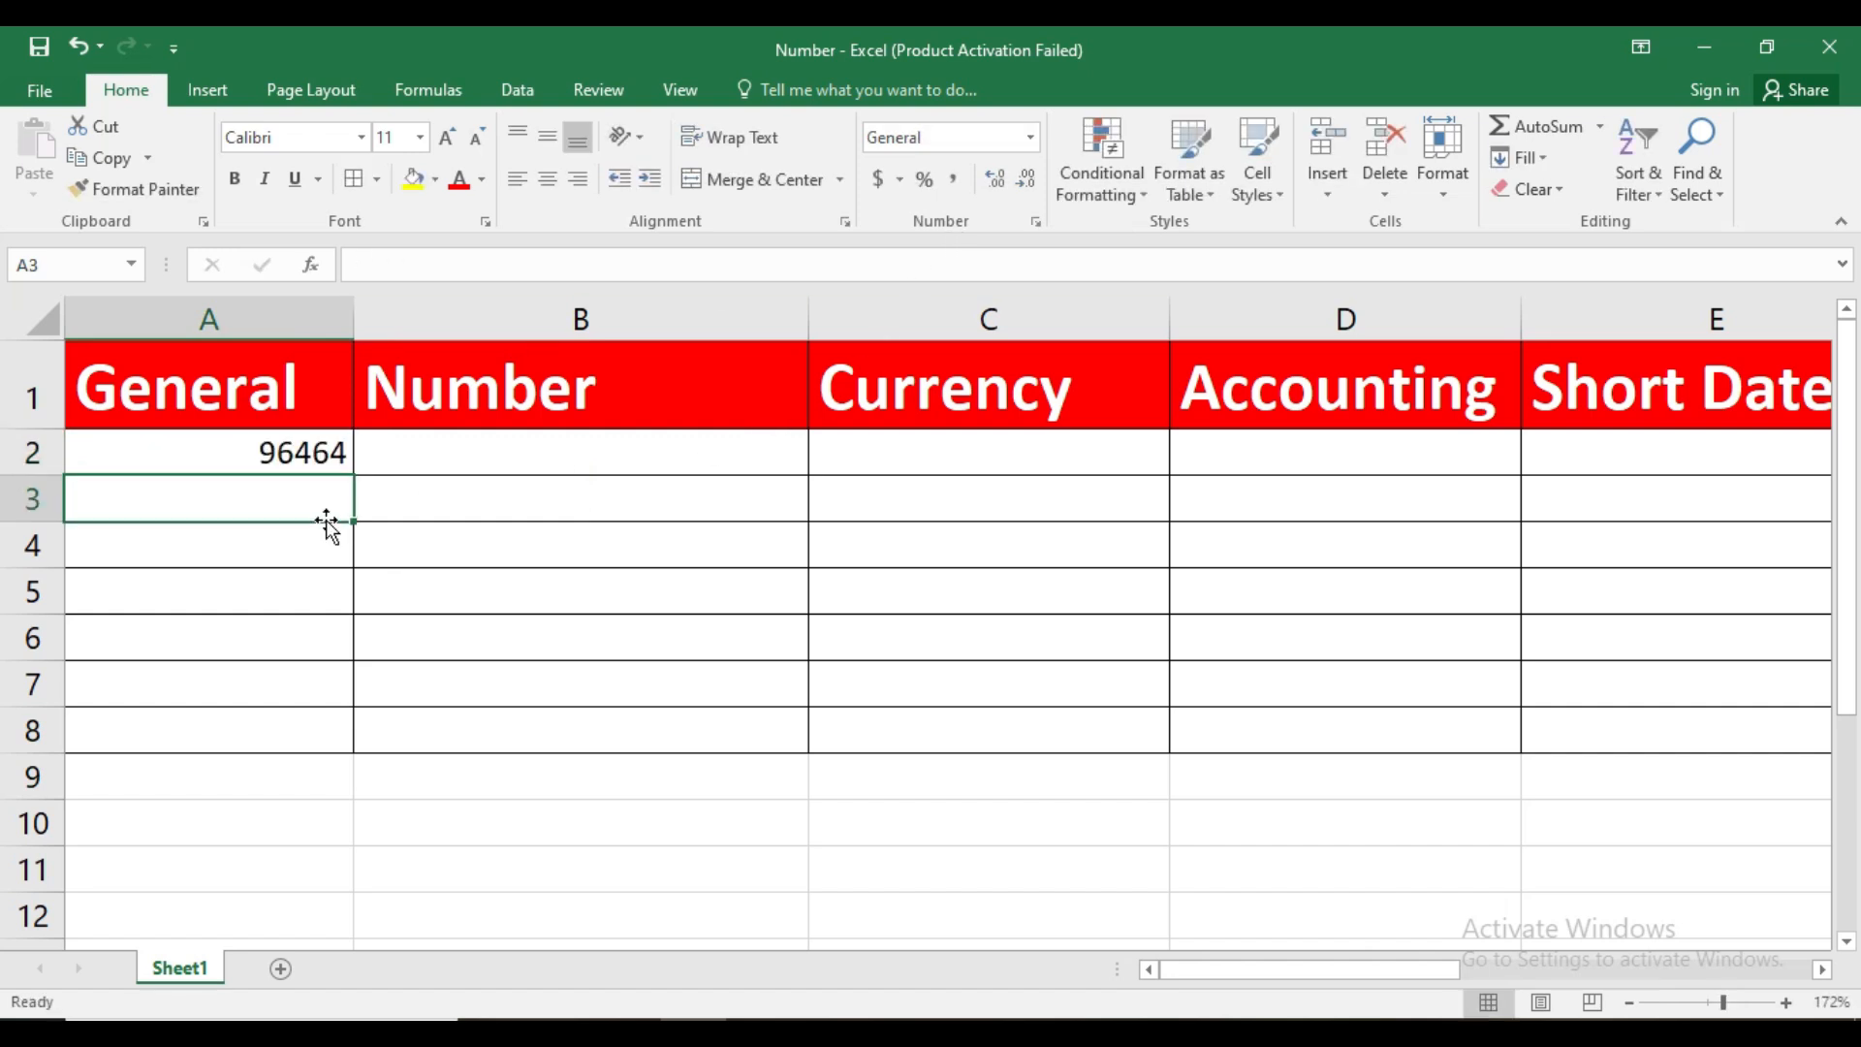
type("gdfgf")
key("Return")
Try to enter the symbols +- in cell A4 of the General column
type("+-")
key("Return")
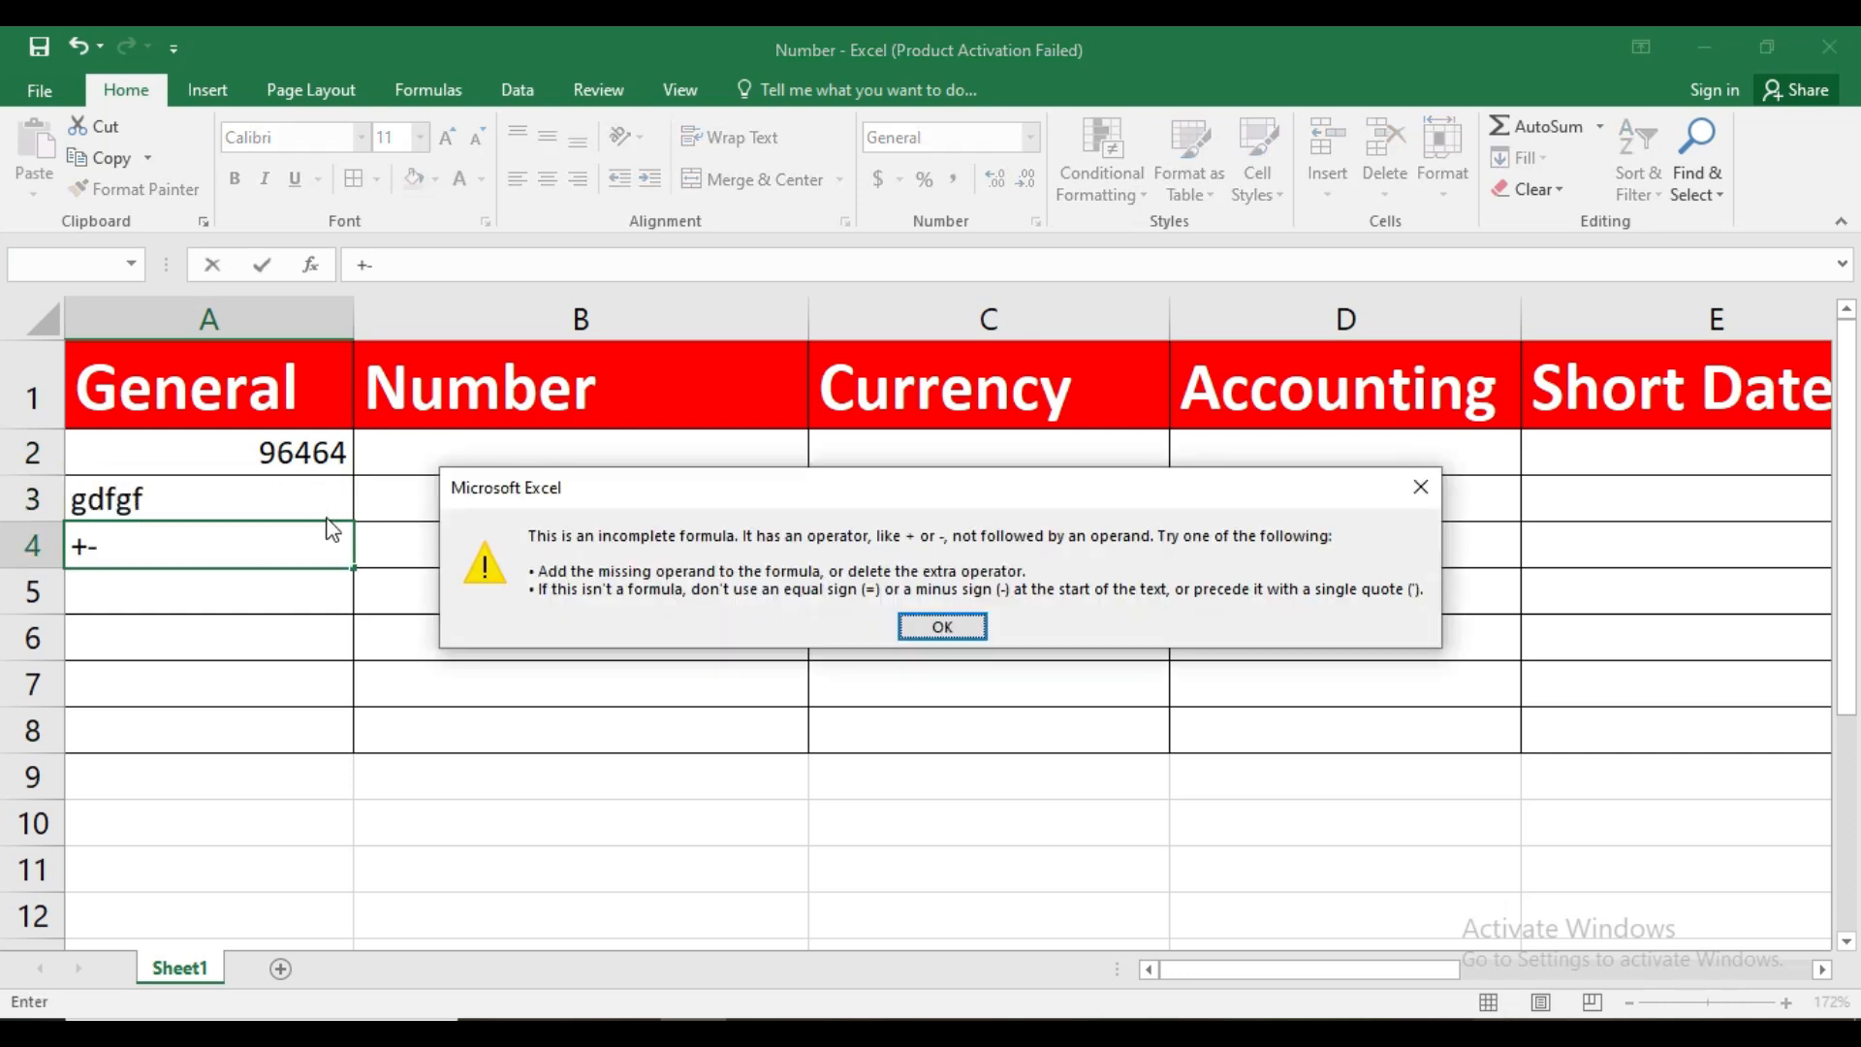
left_click(1413, 496)
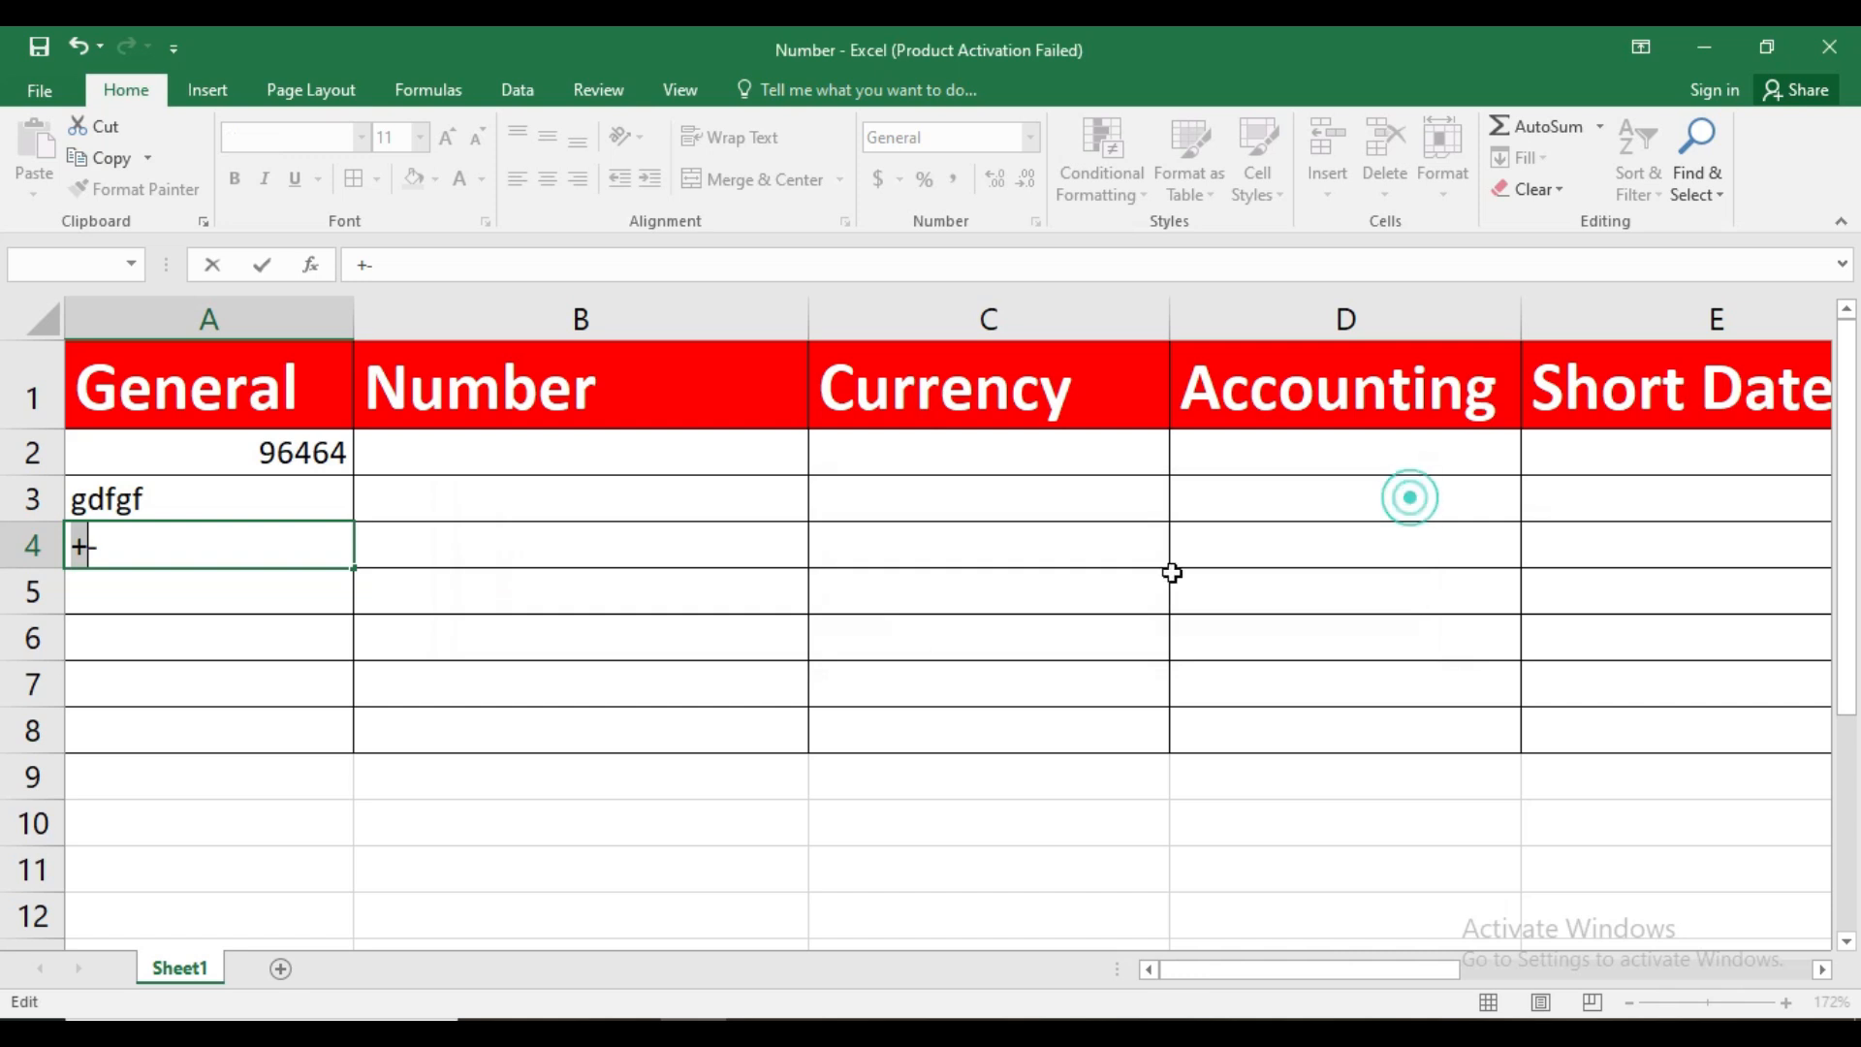
left_click(138, 548)
key("Return")
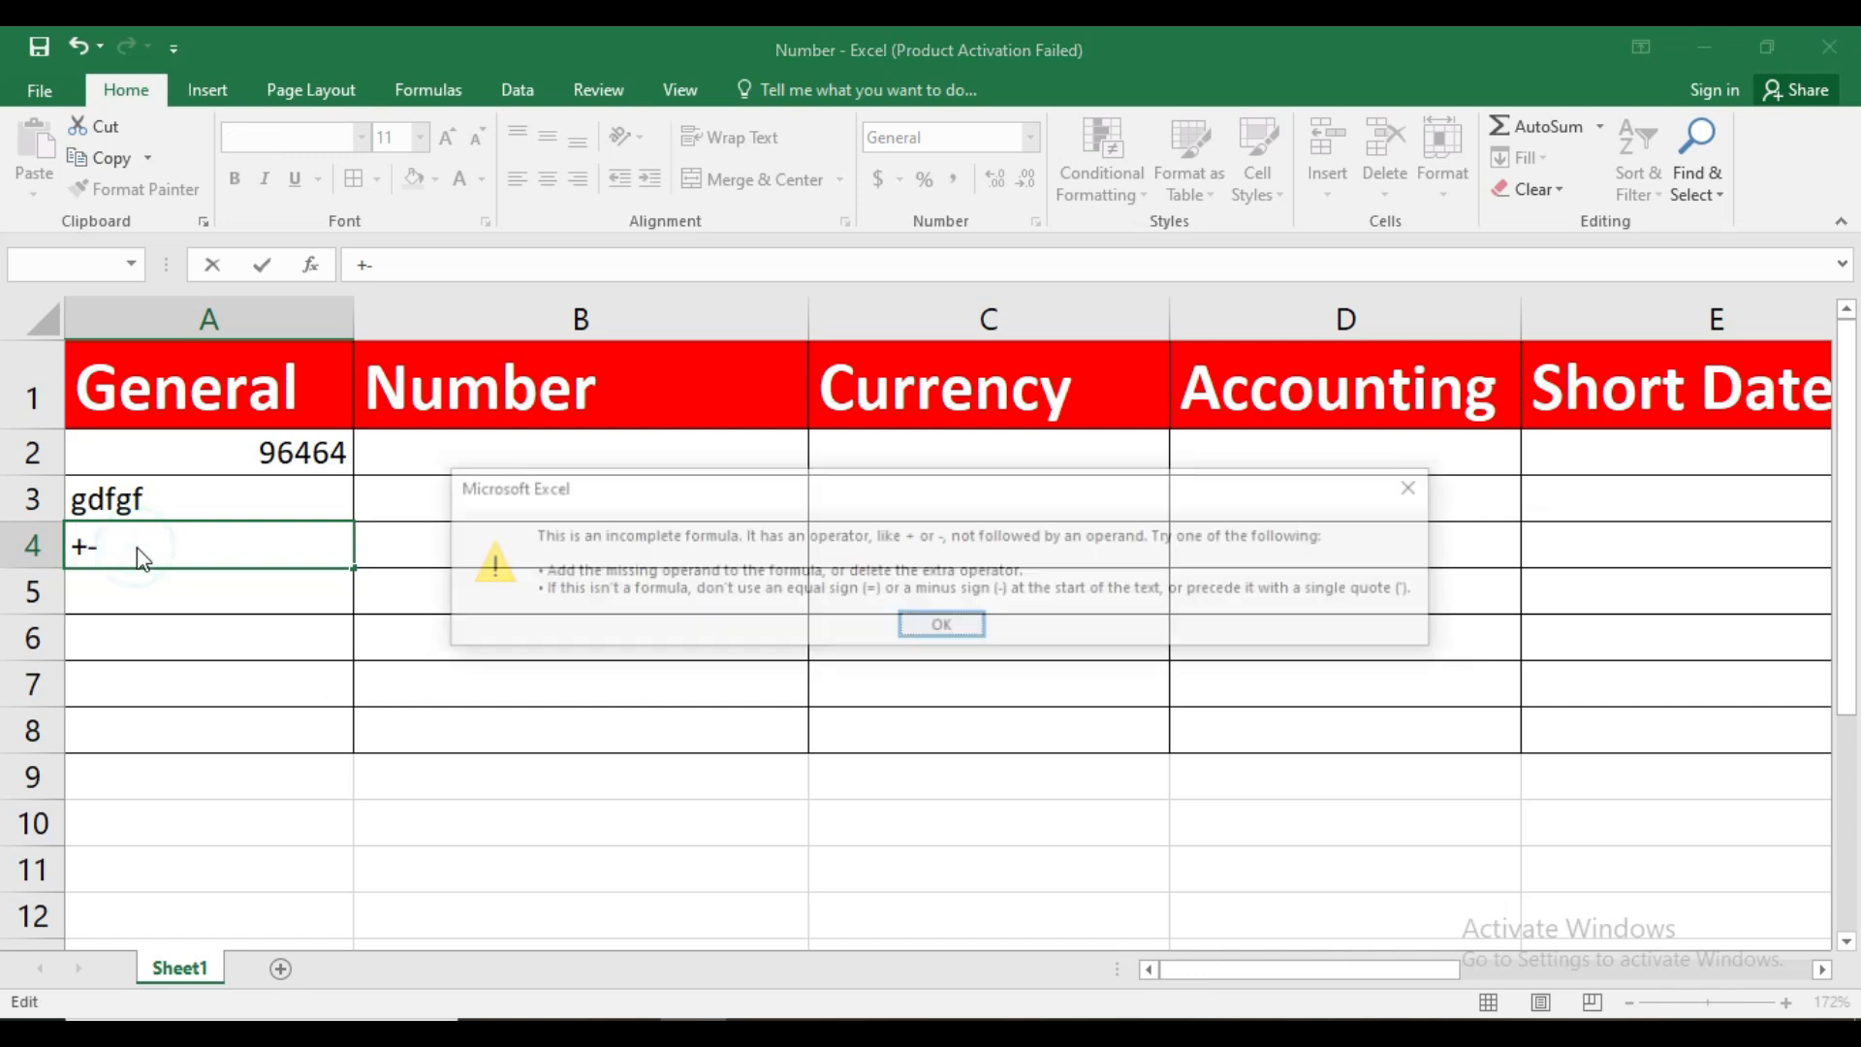
left_click(940, 627)
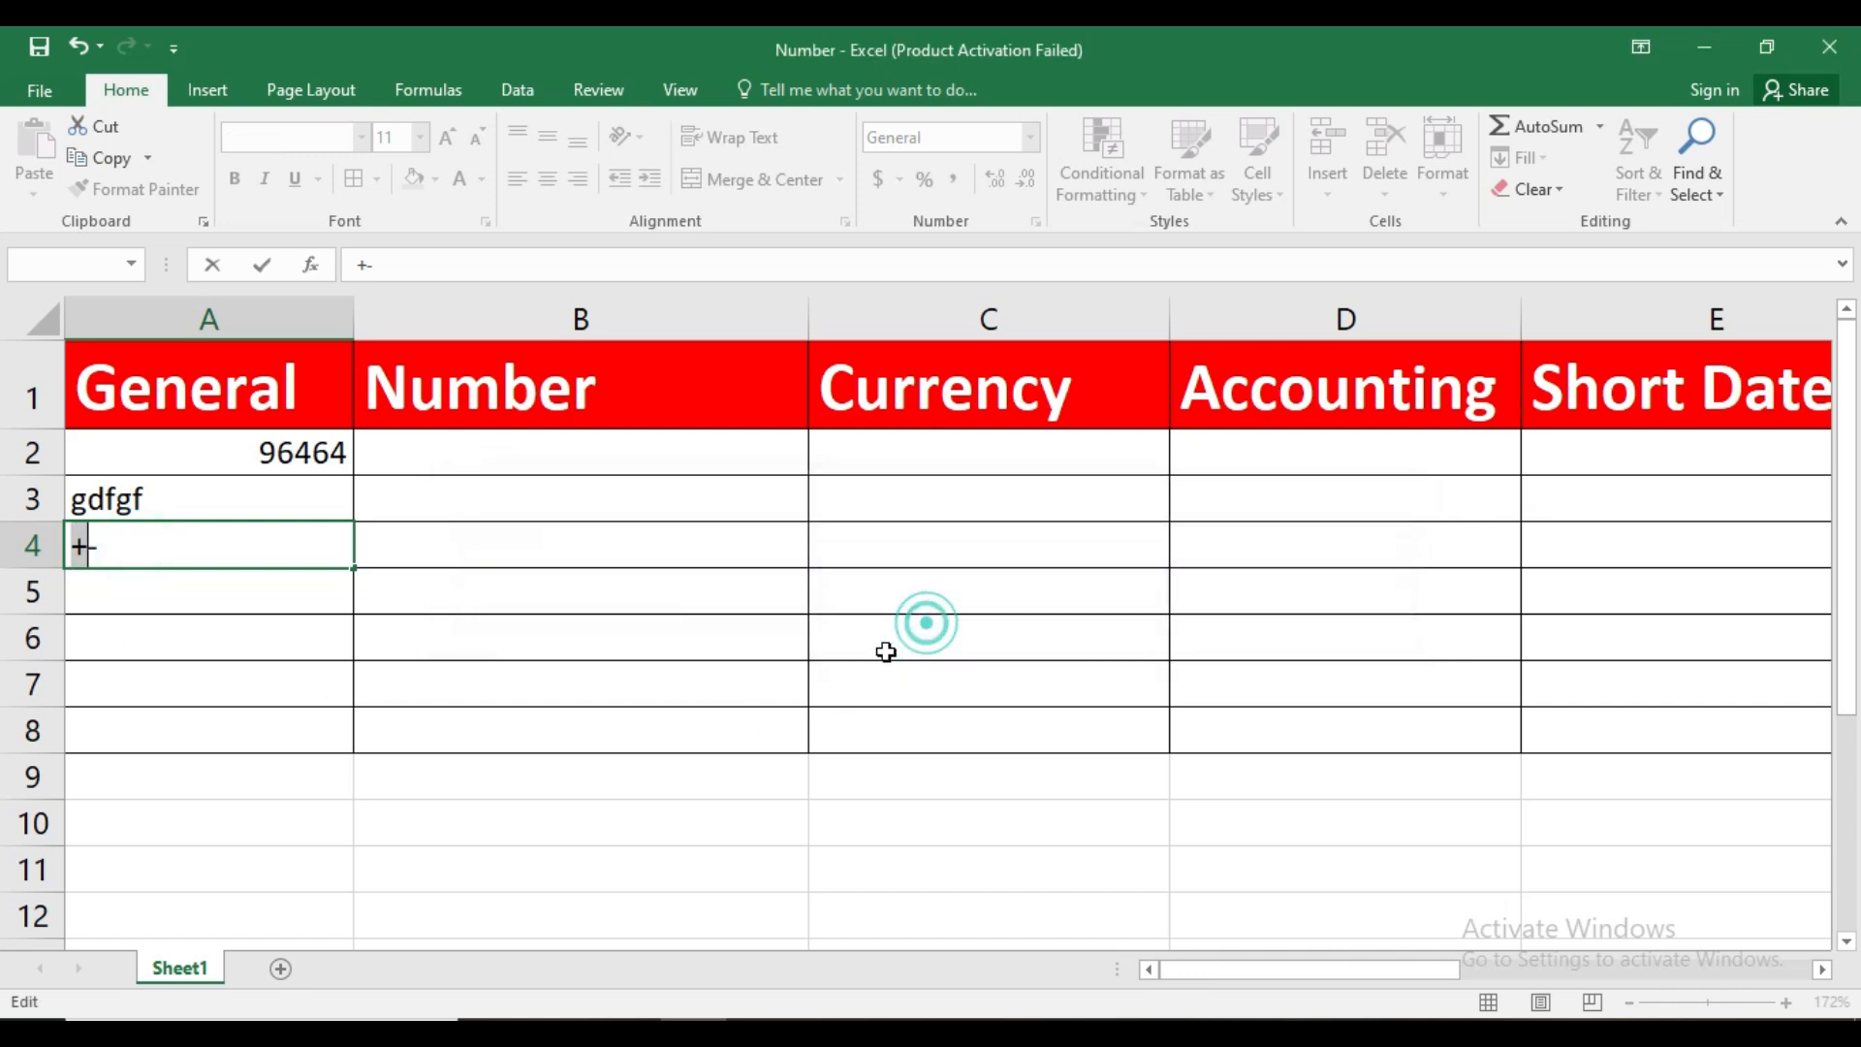
Fill the General column with single symbols: - in A4, + in A5 and * in A6
key("Escape")
key("Return")
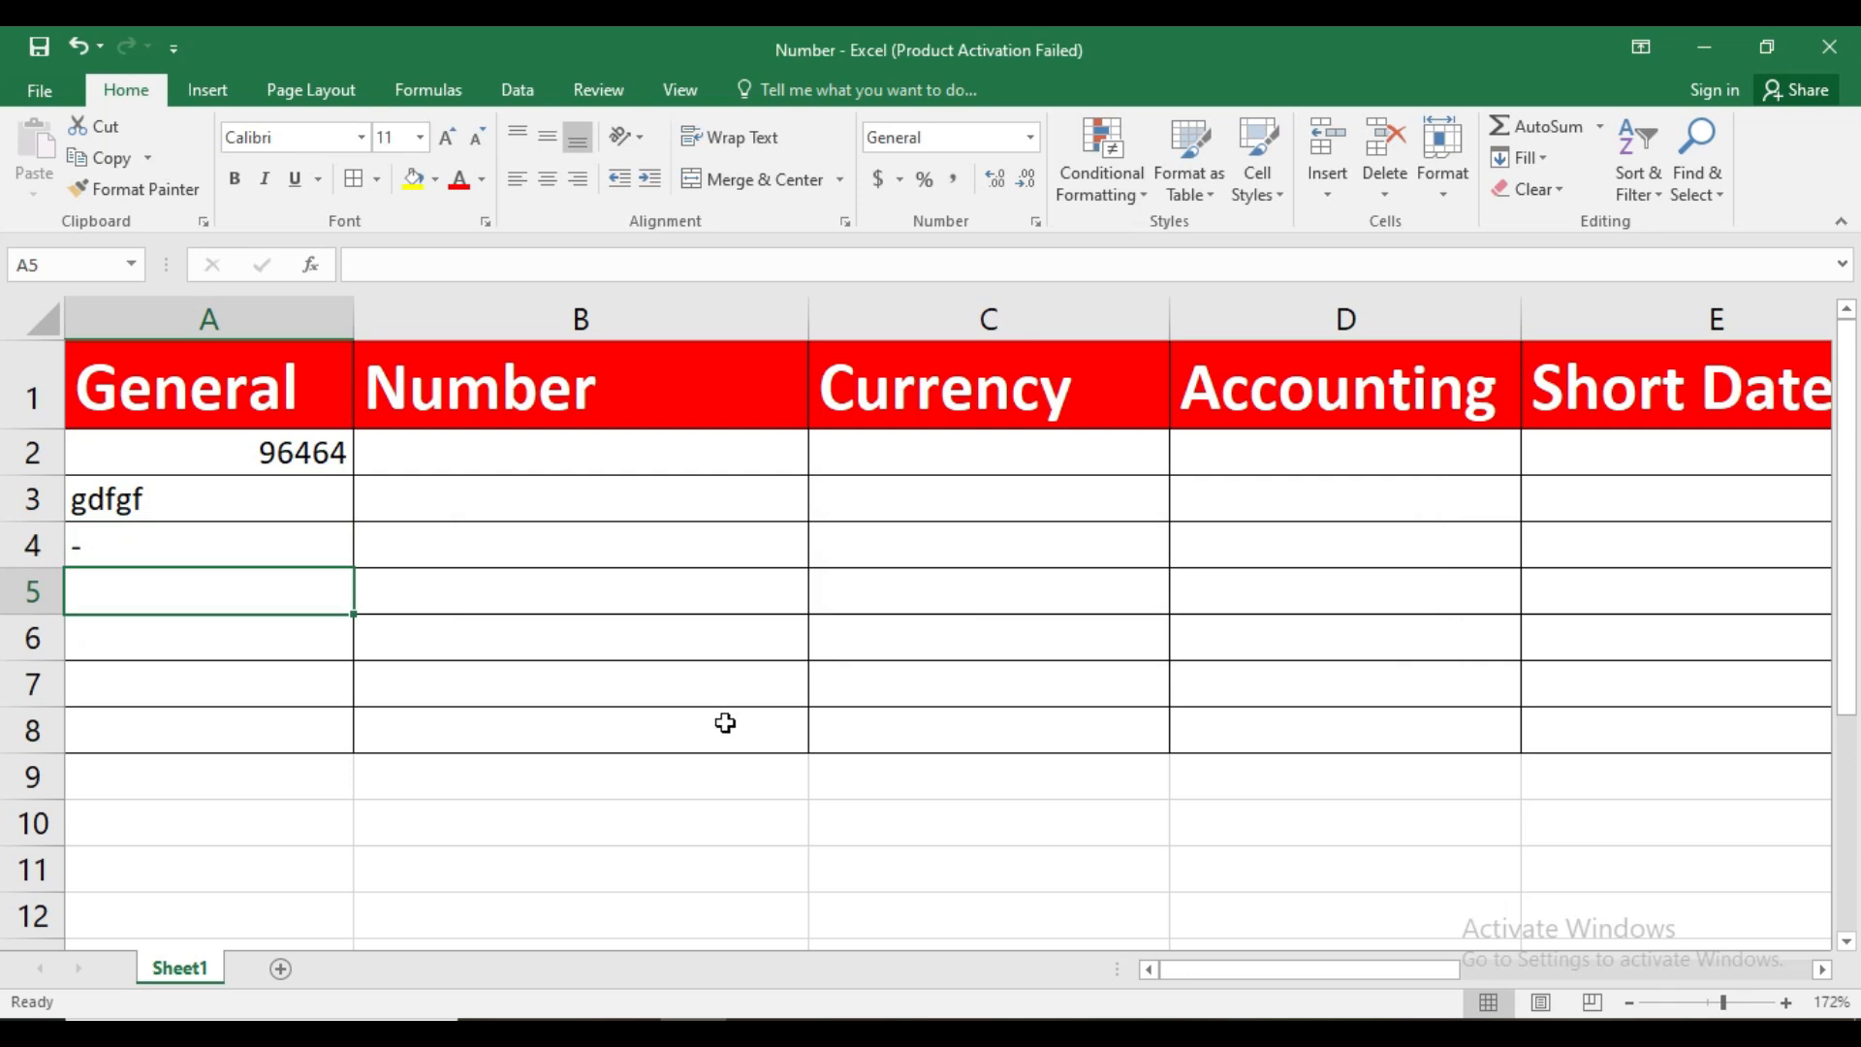
type("+")
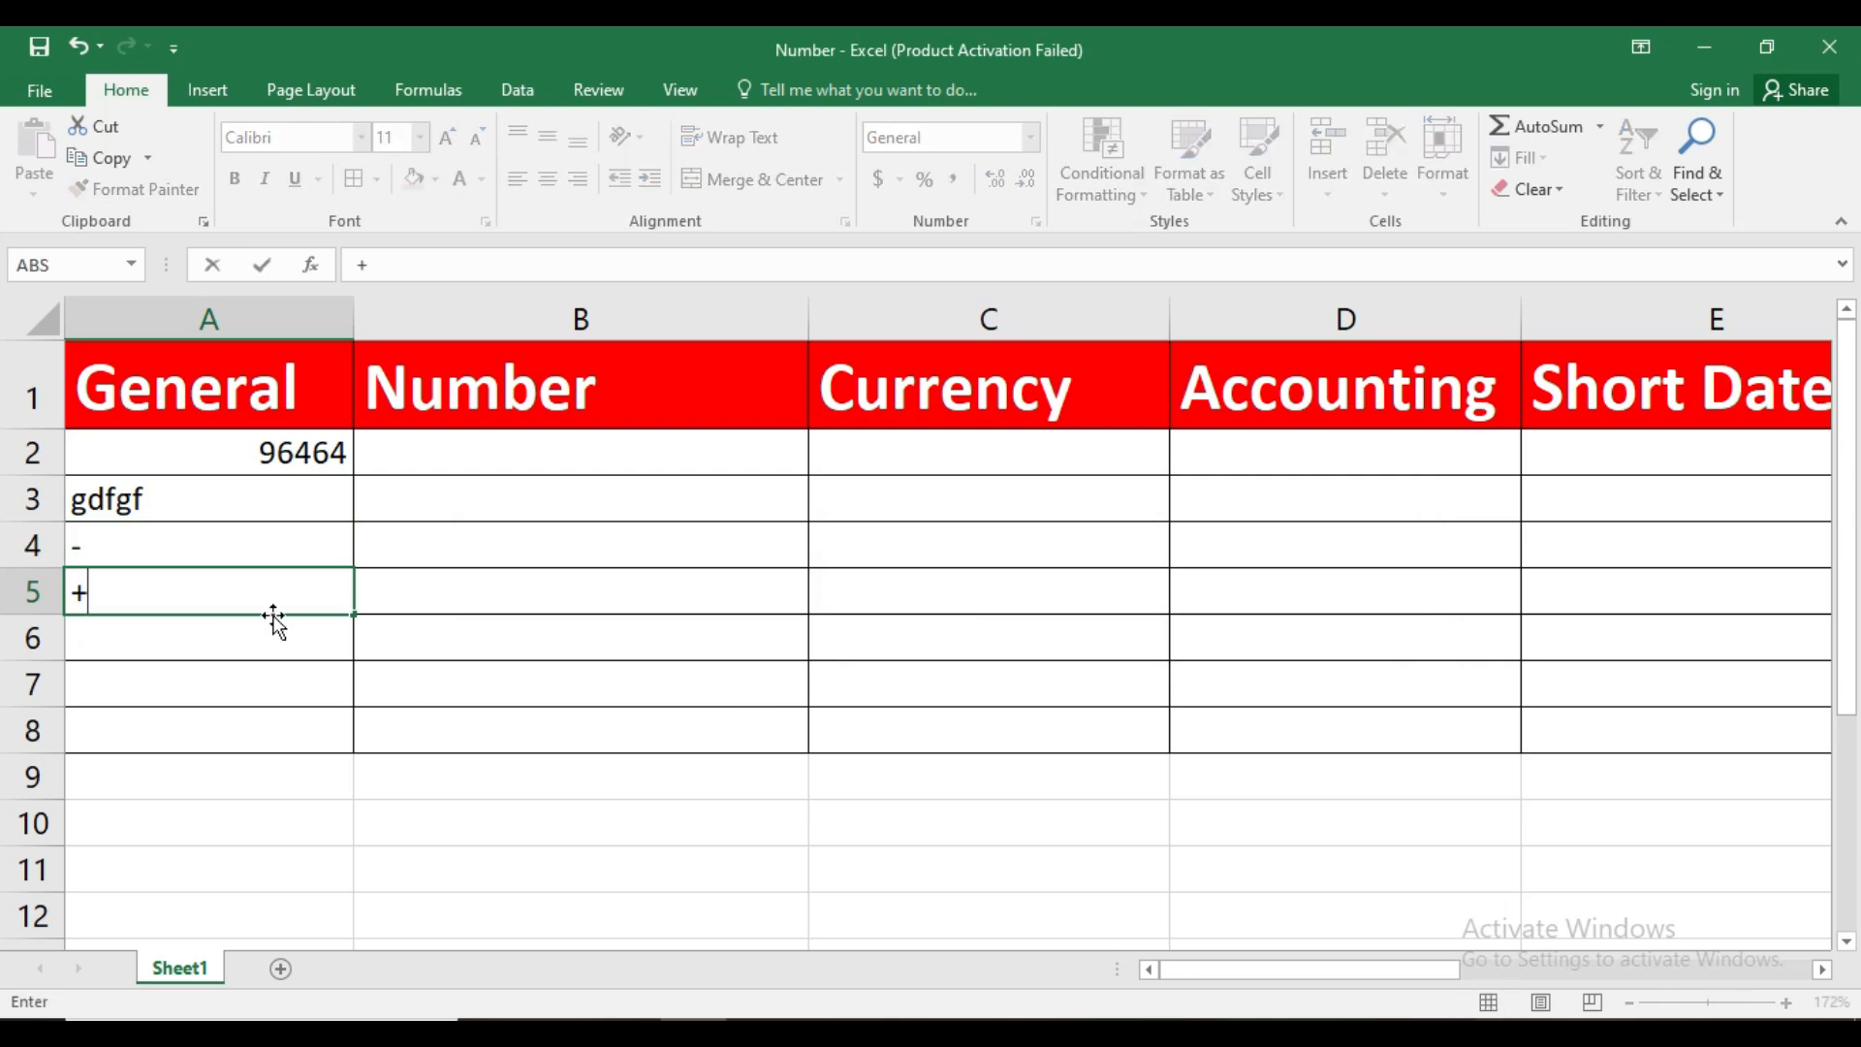
key("Return")
type("*")
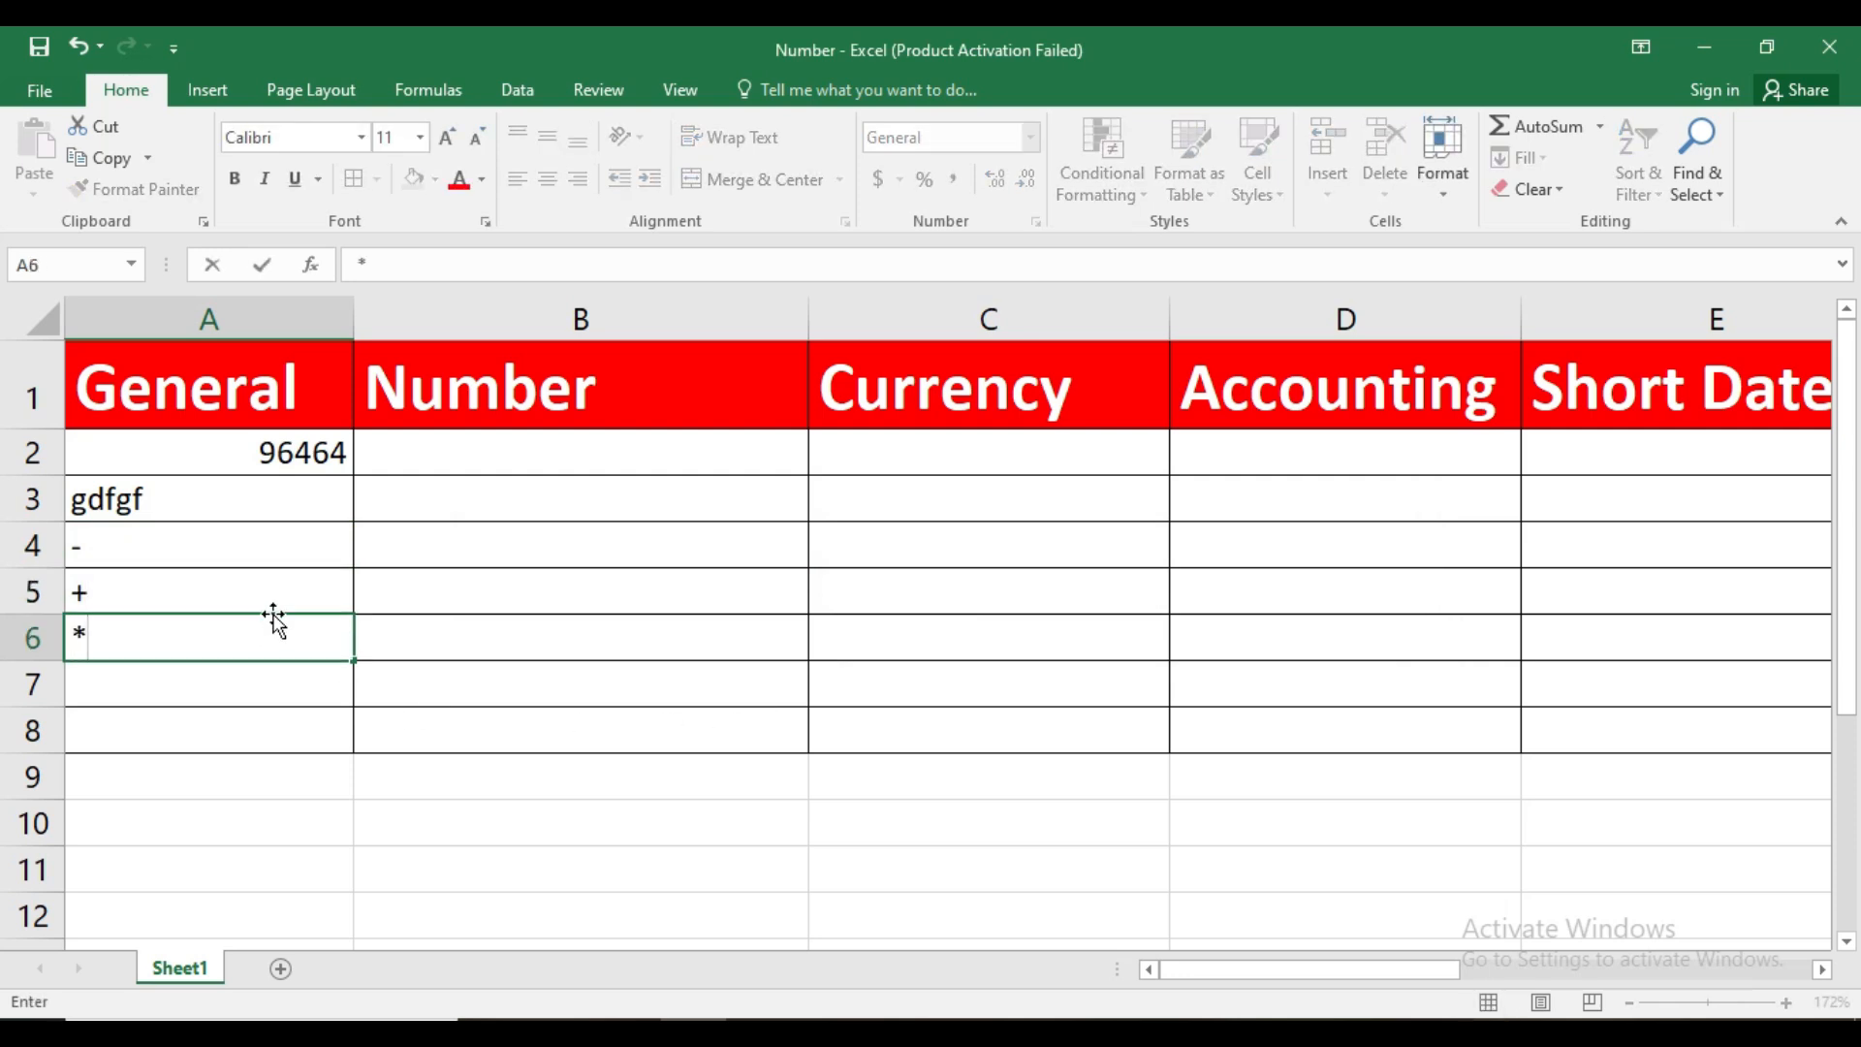
key("Return")
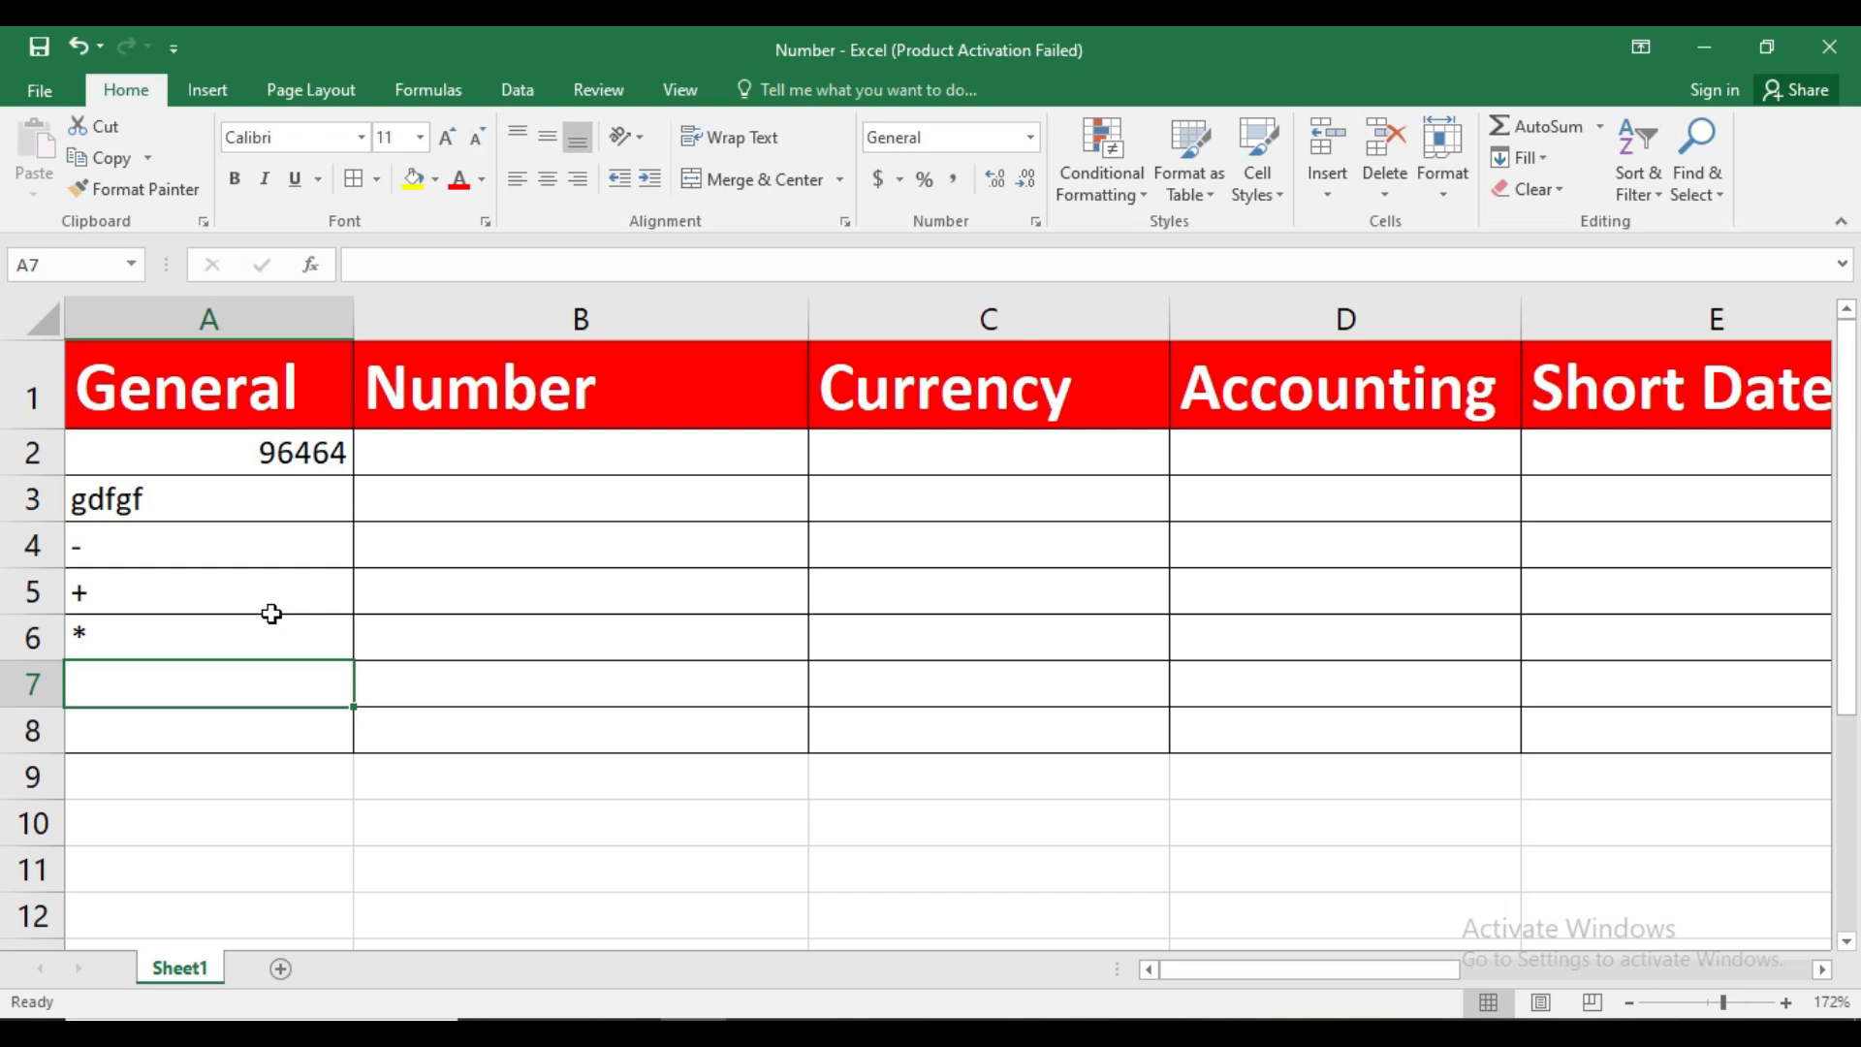
Try the Number format on A2:A6 and set the cells back to General
left_click_drag(260, 449, 278, 626)
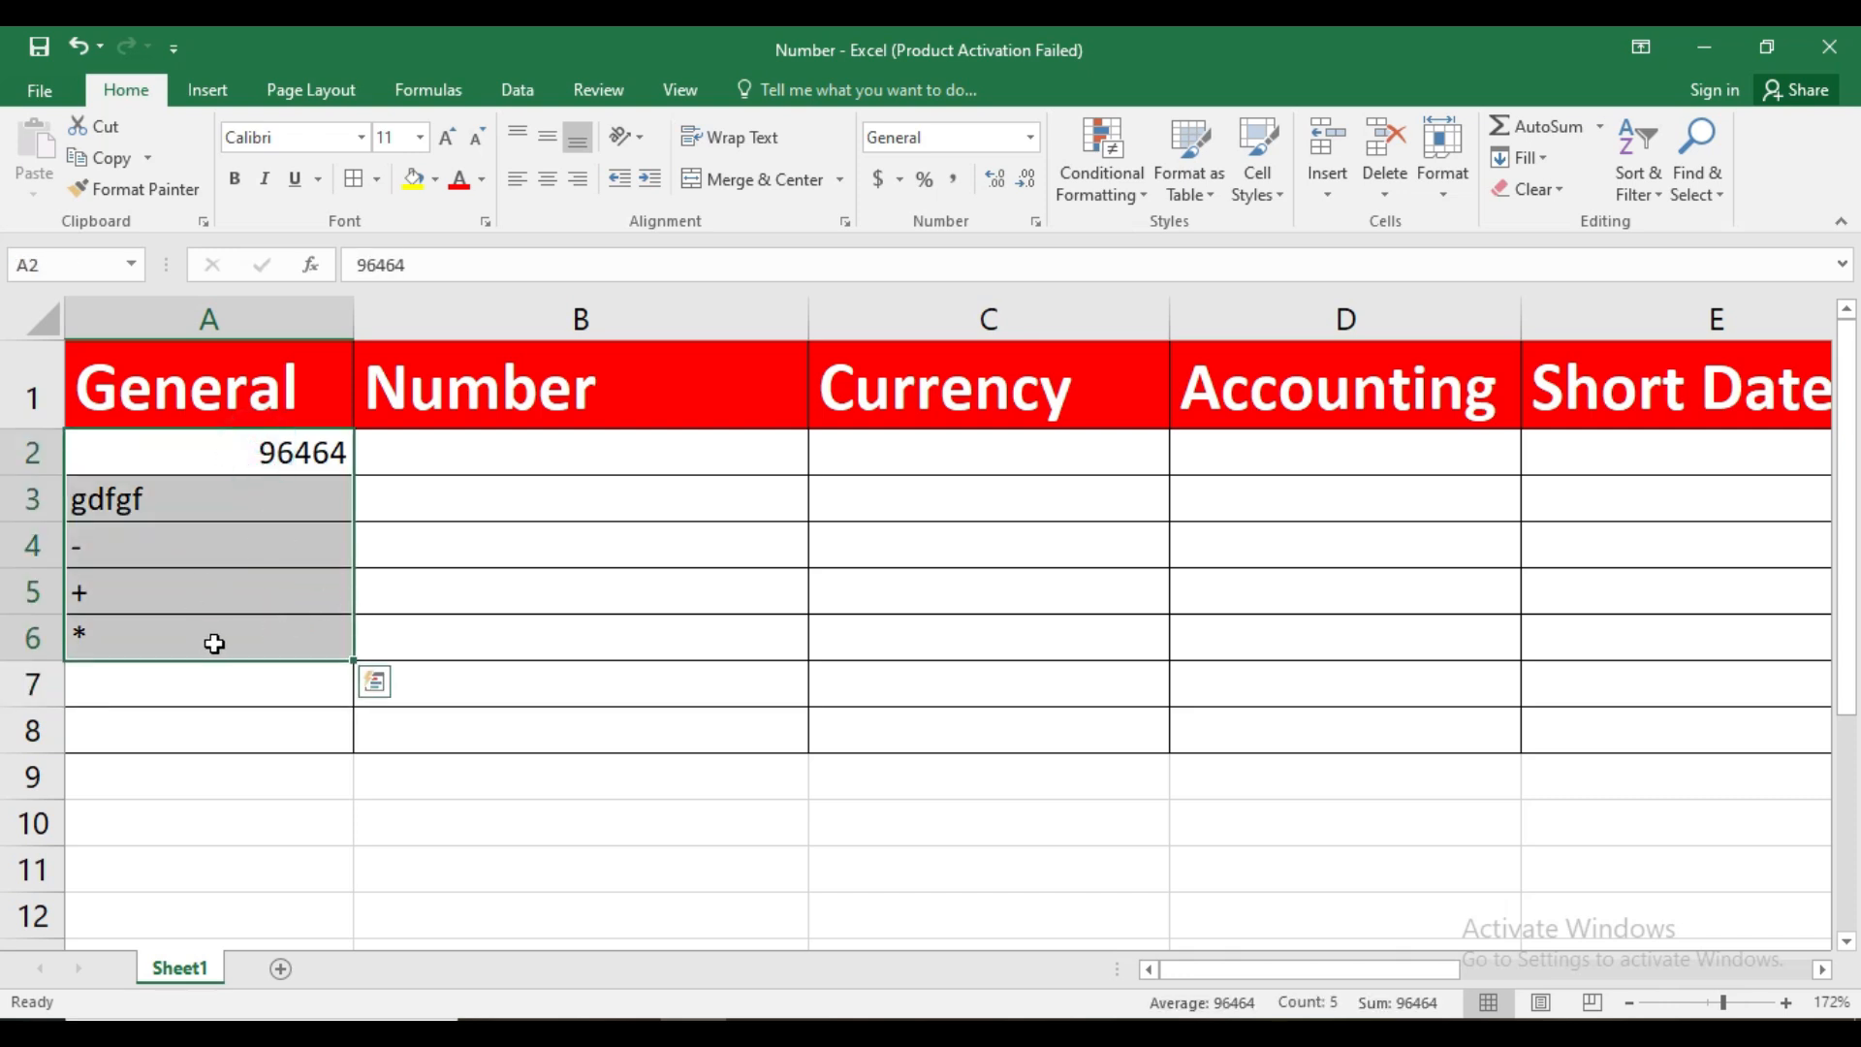
left_click(1030, 137)
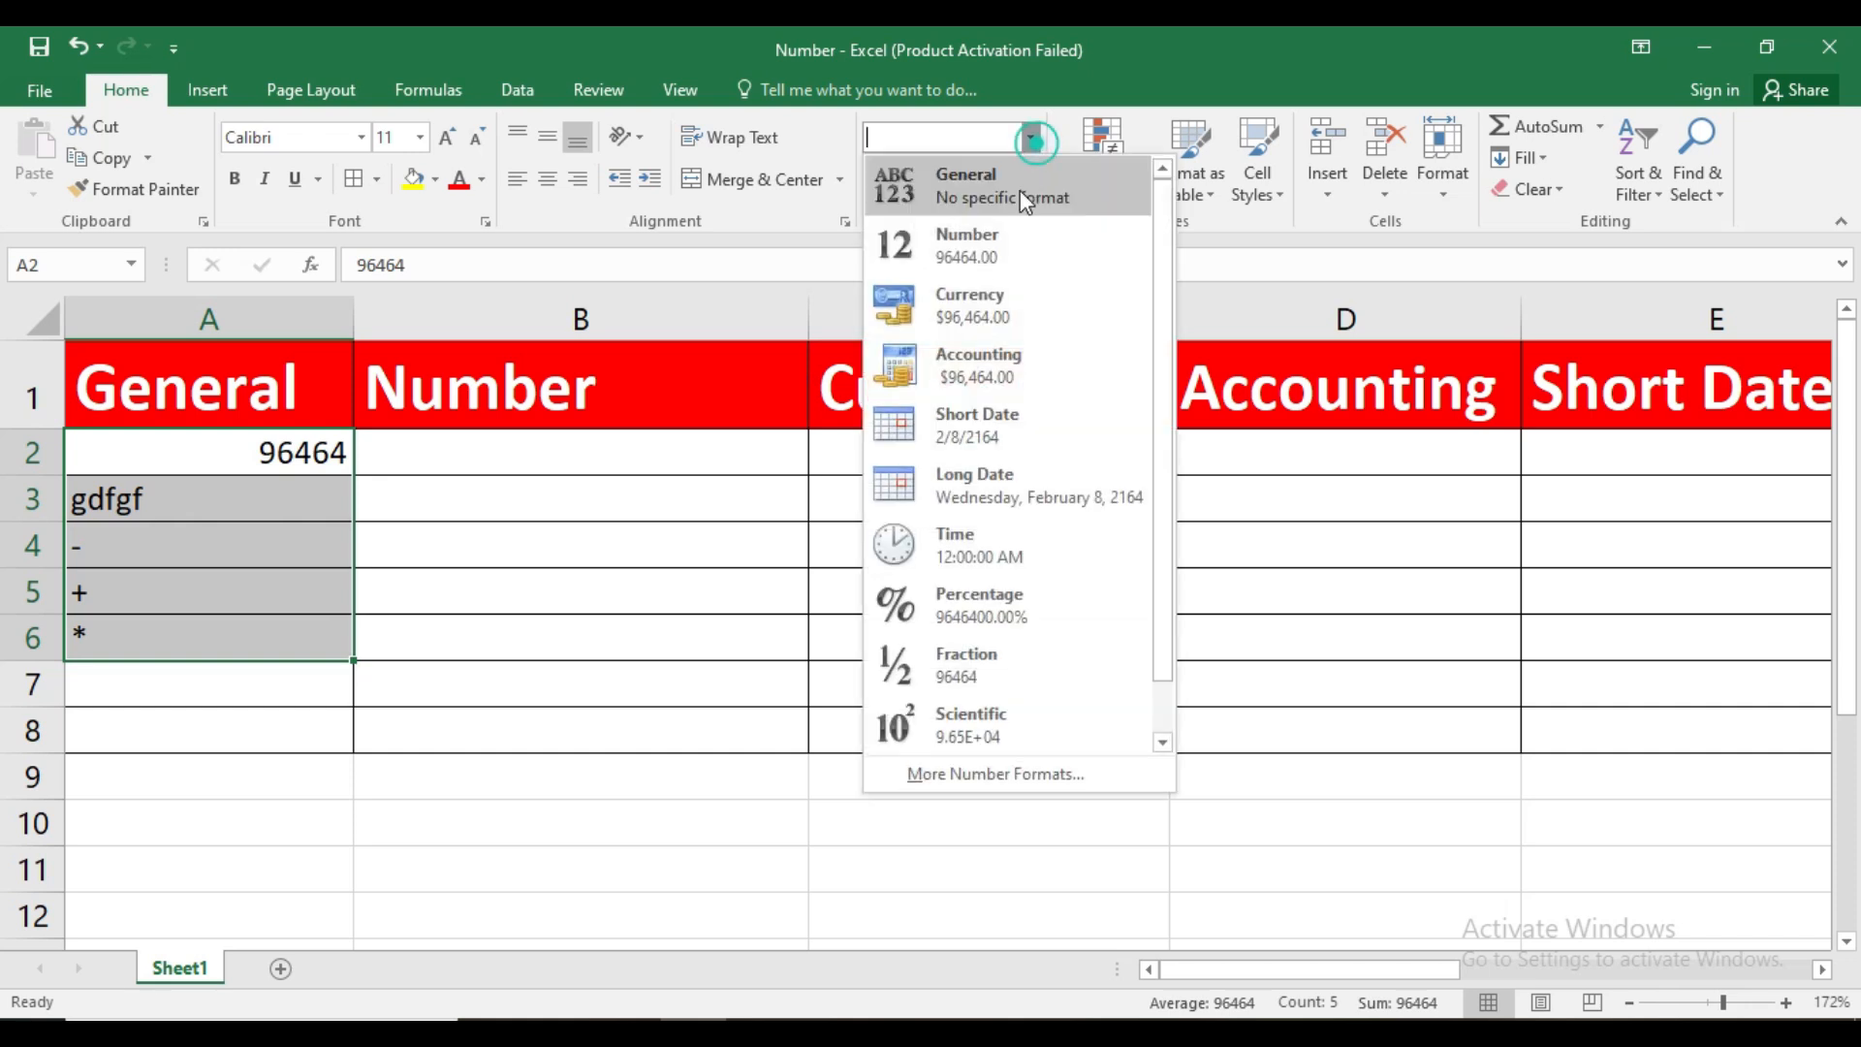
left_click(1010, 248)
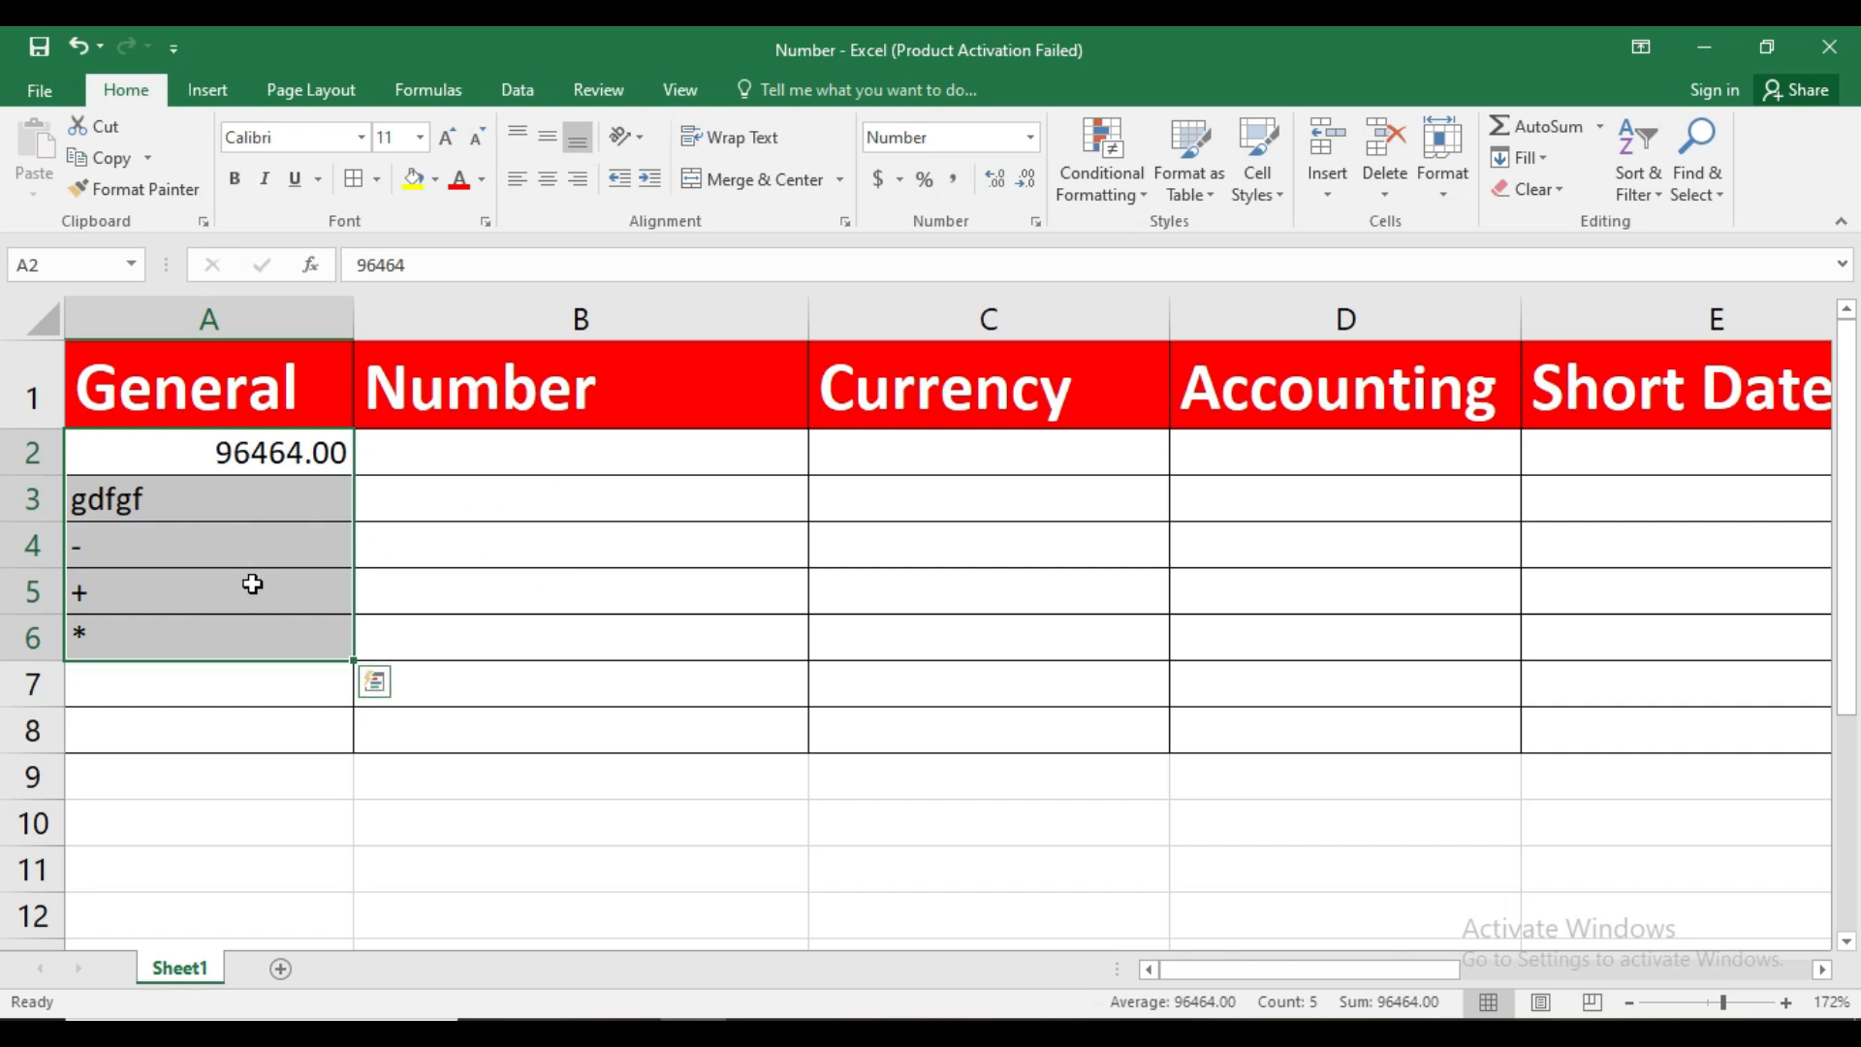
left_click(1031, 139)
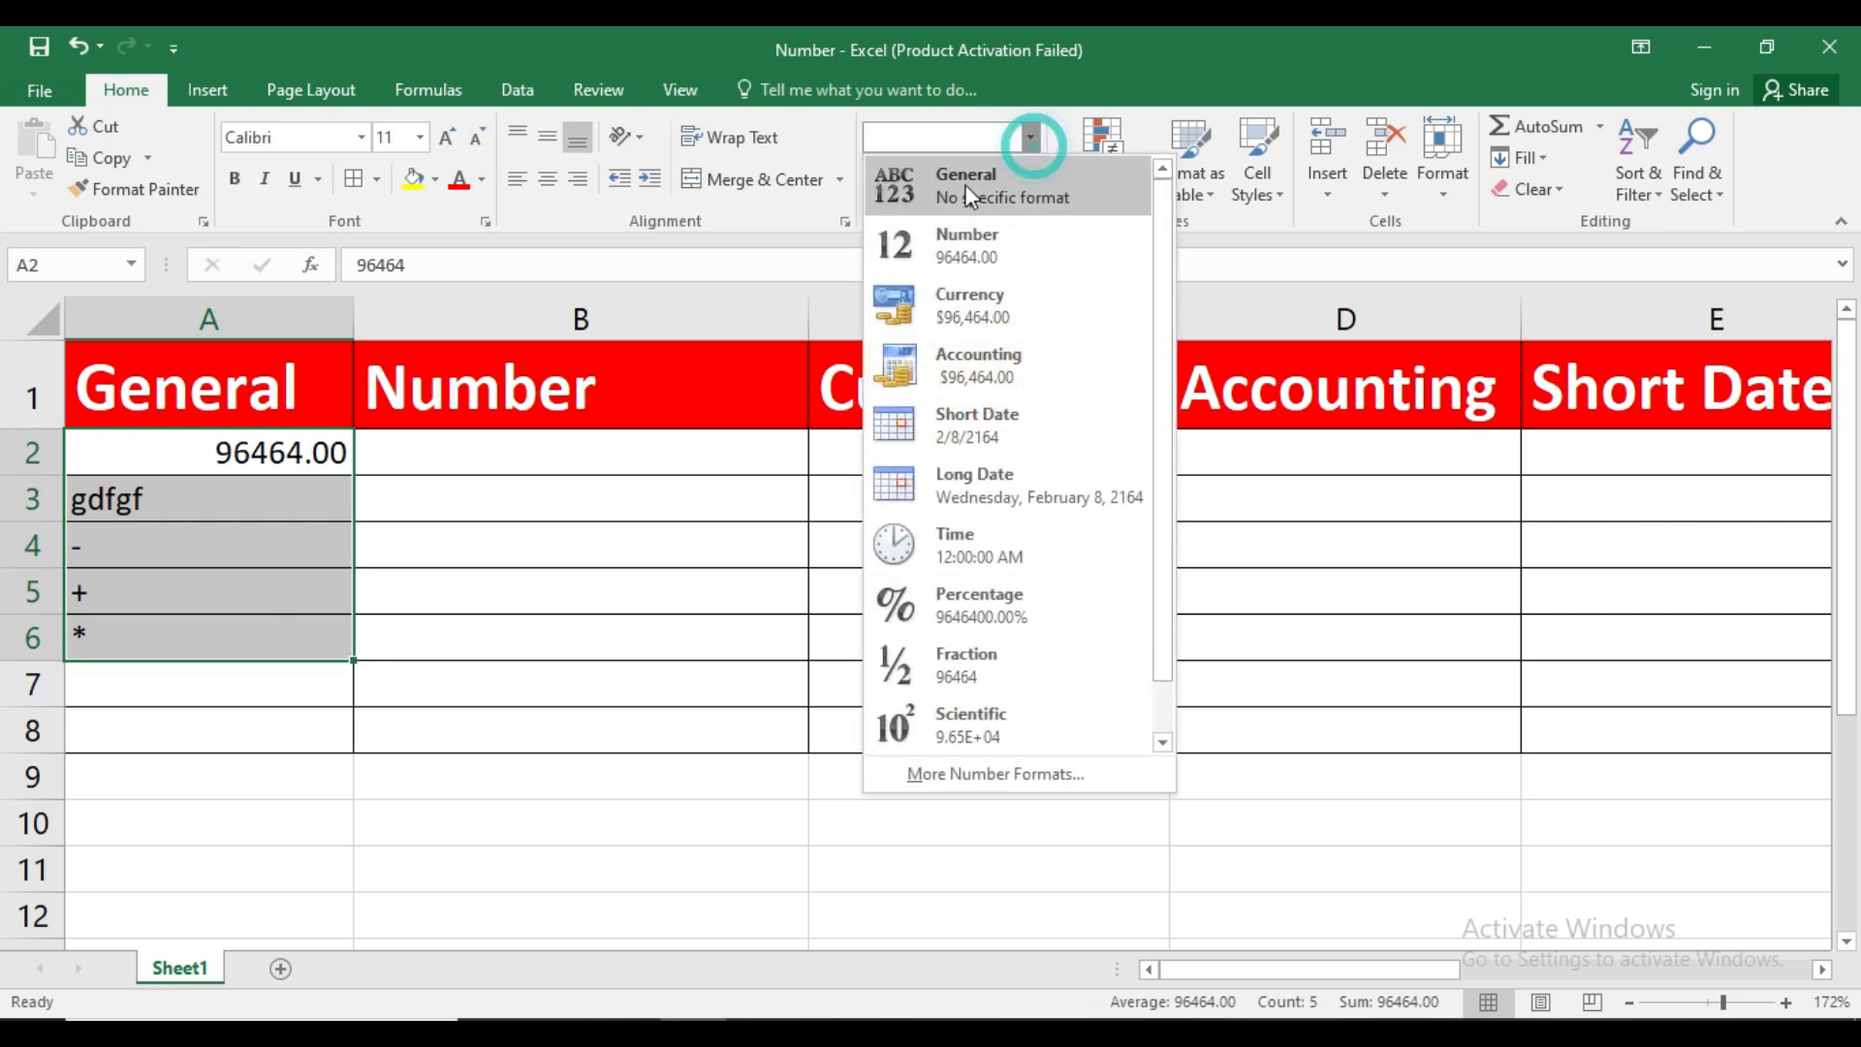
left_click(965, 192)
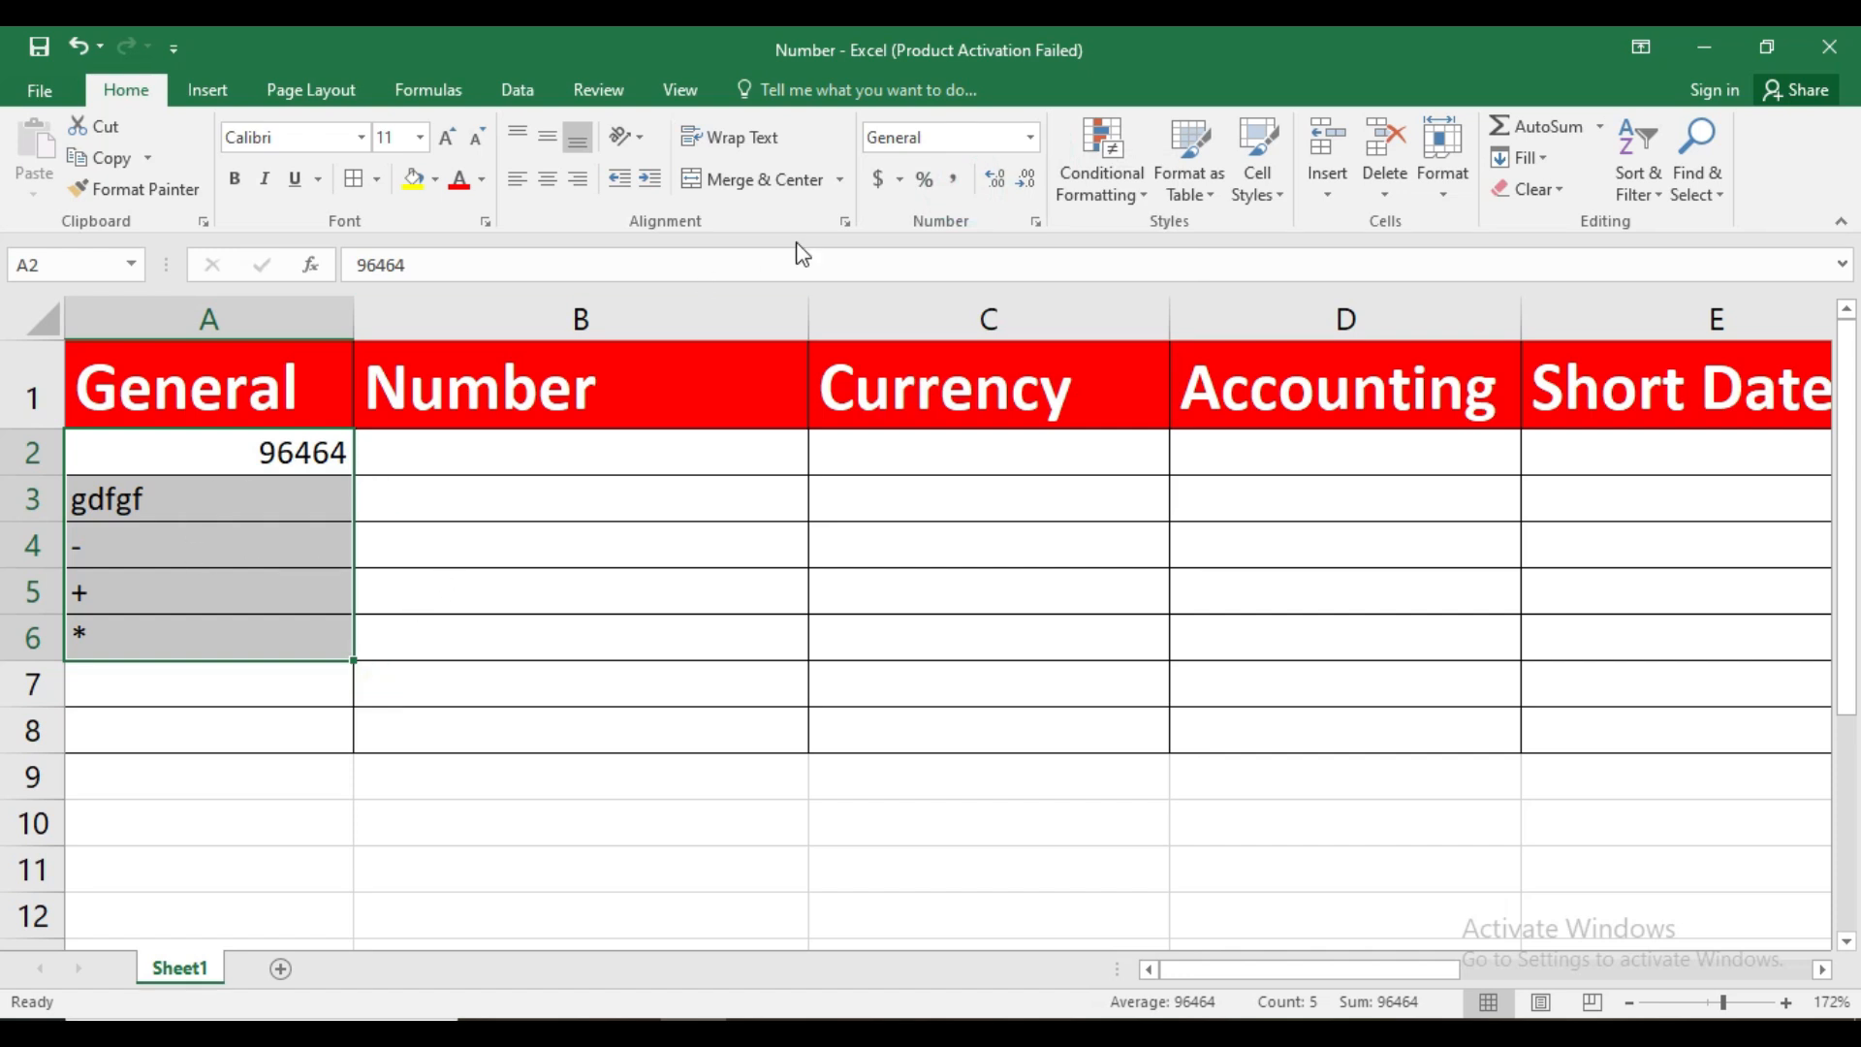
Review the General category in the Format Cells dialog for A2:A6, and clear the contents of those cells
left_click(1037, 222)
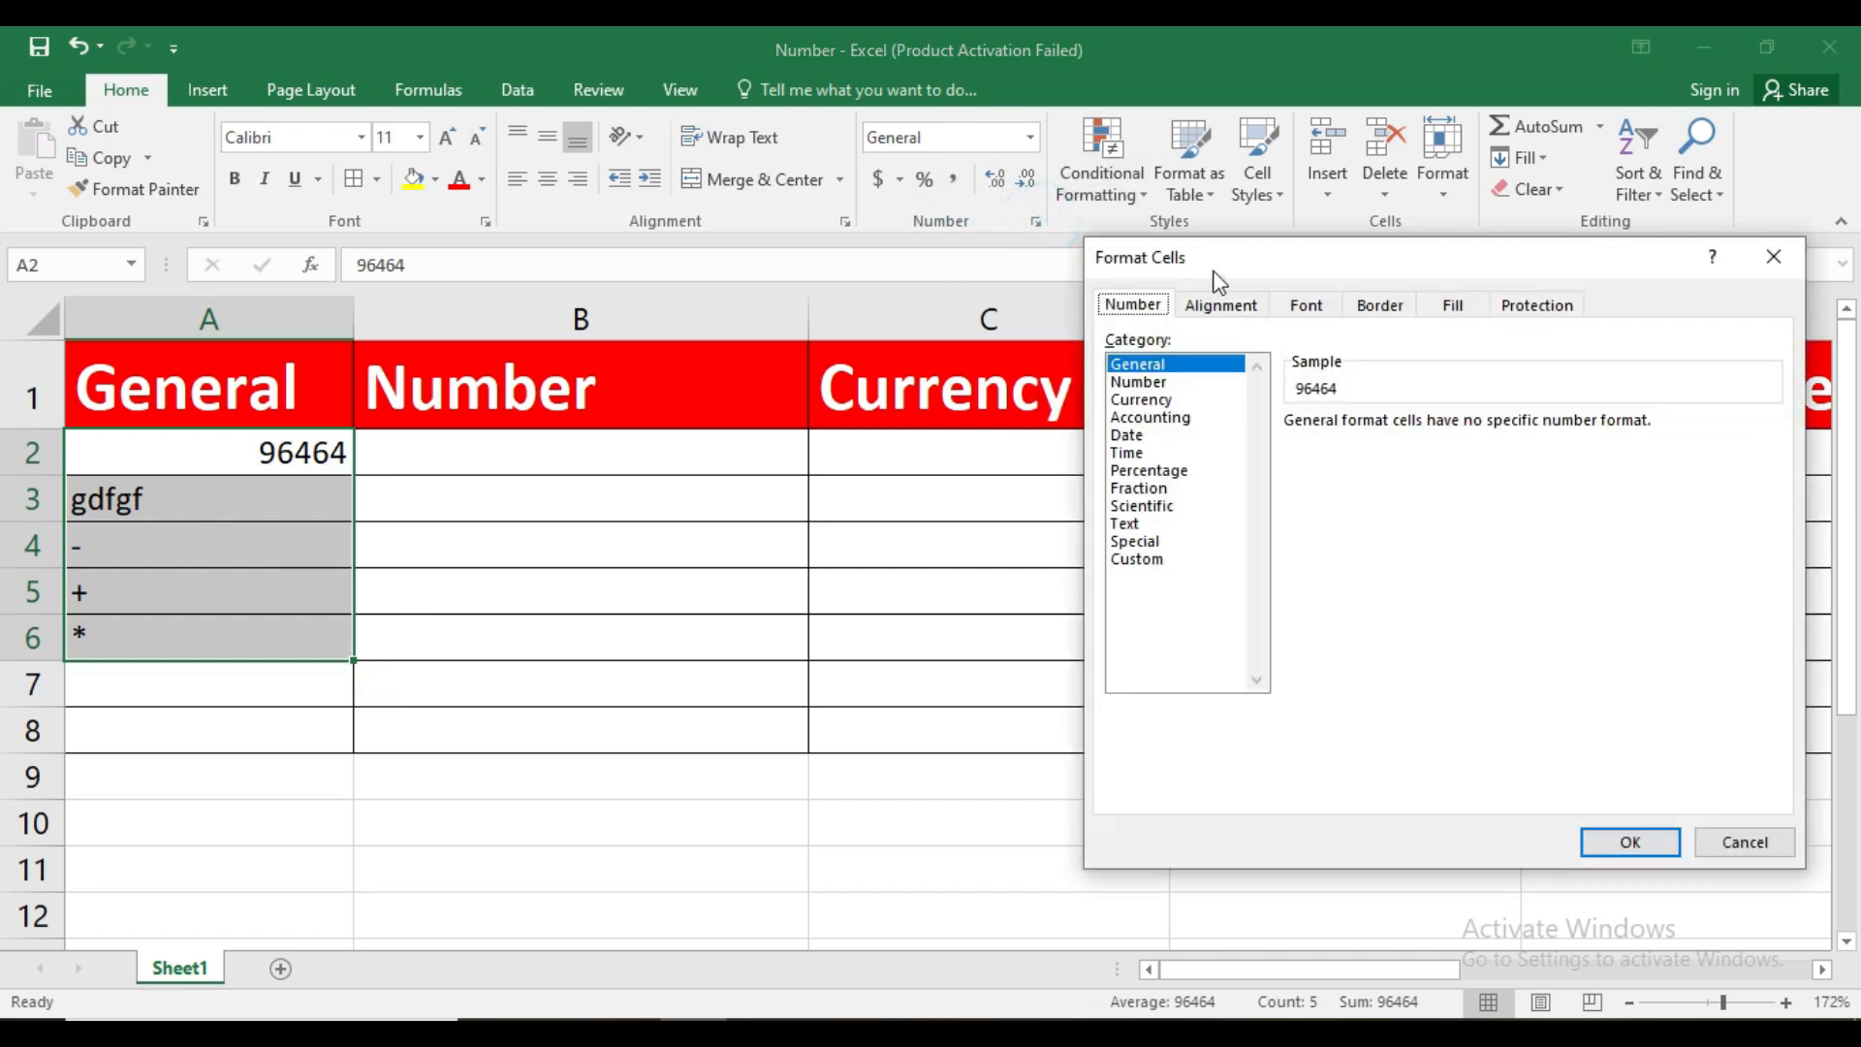
left_click_drag(1221, 271, 490, 281)
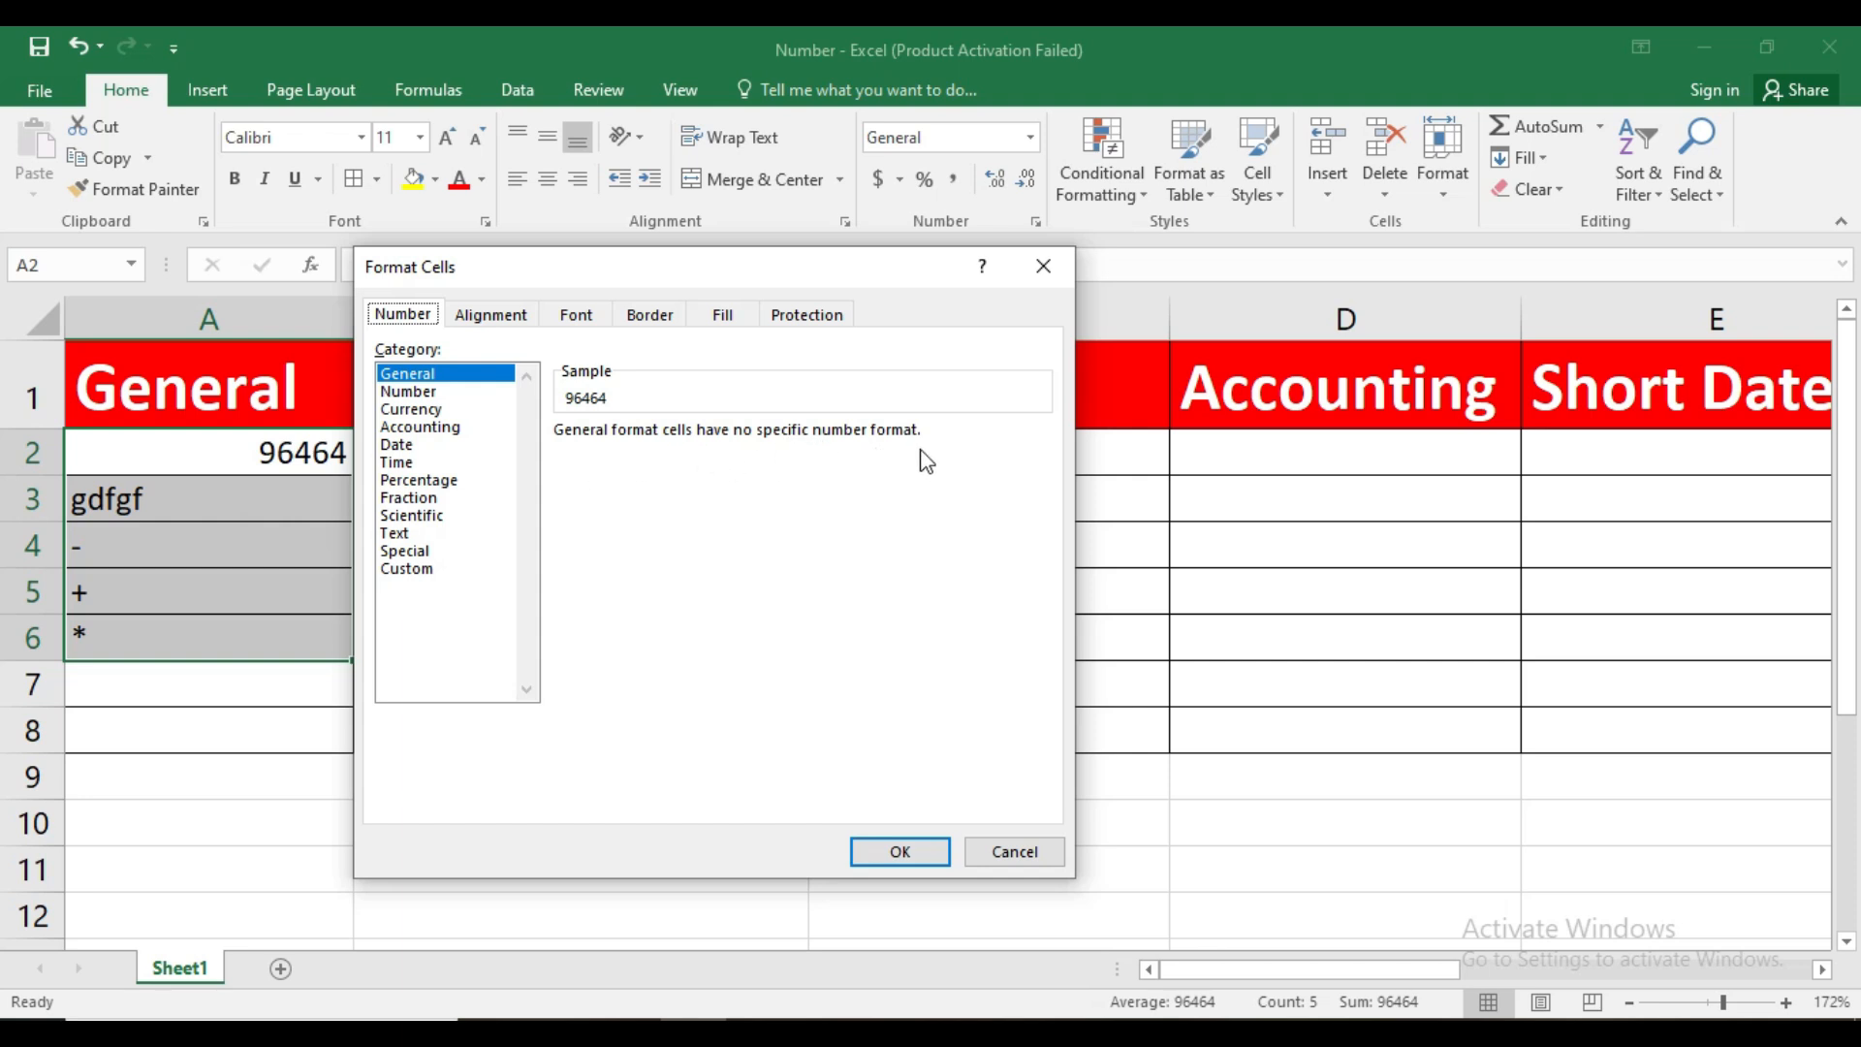
left_click(921, 857)
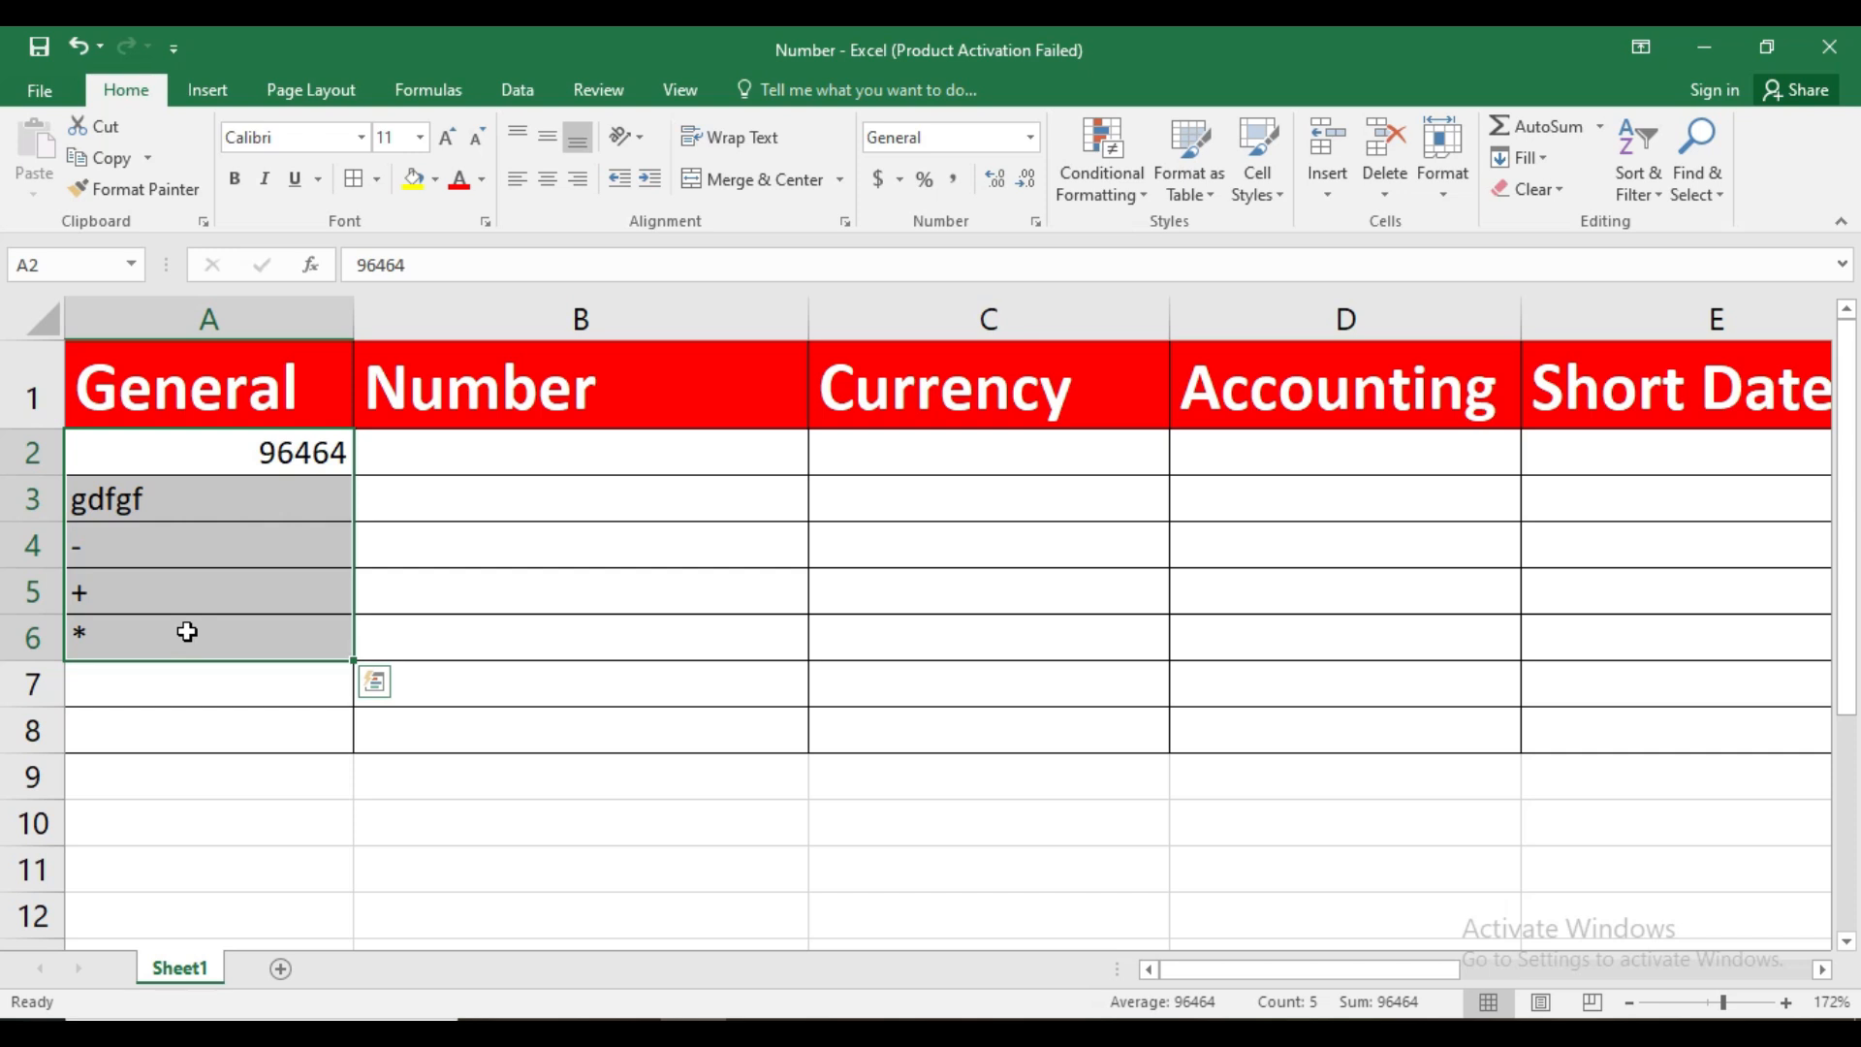
key("Delete")
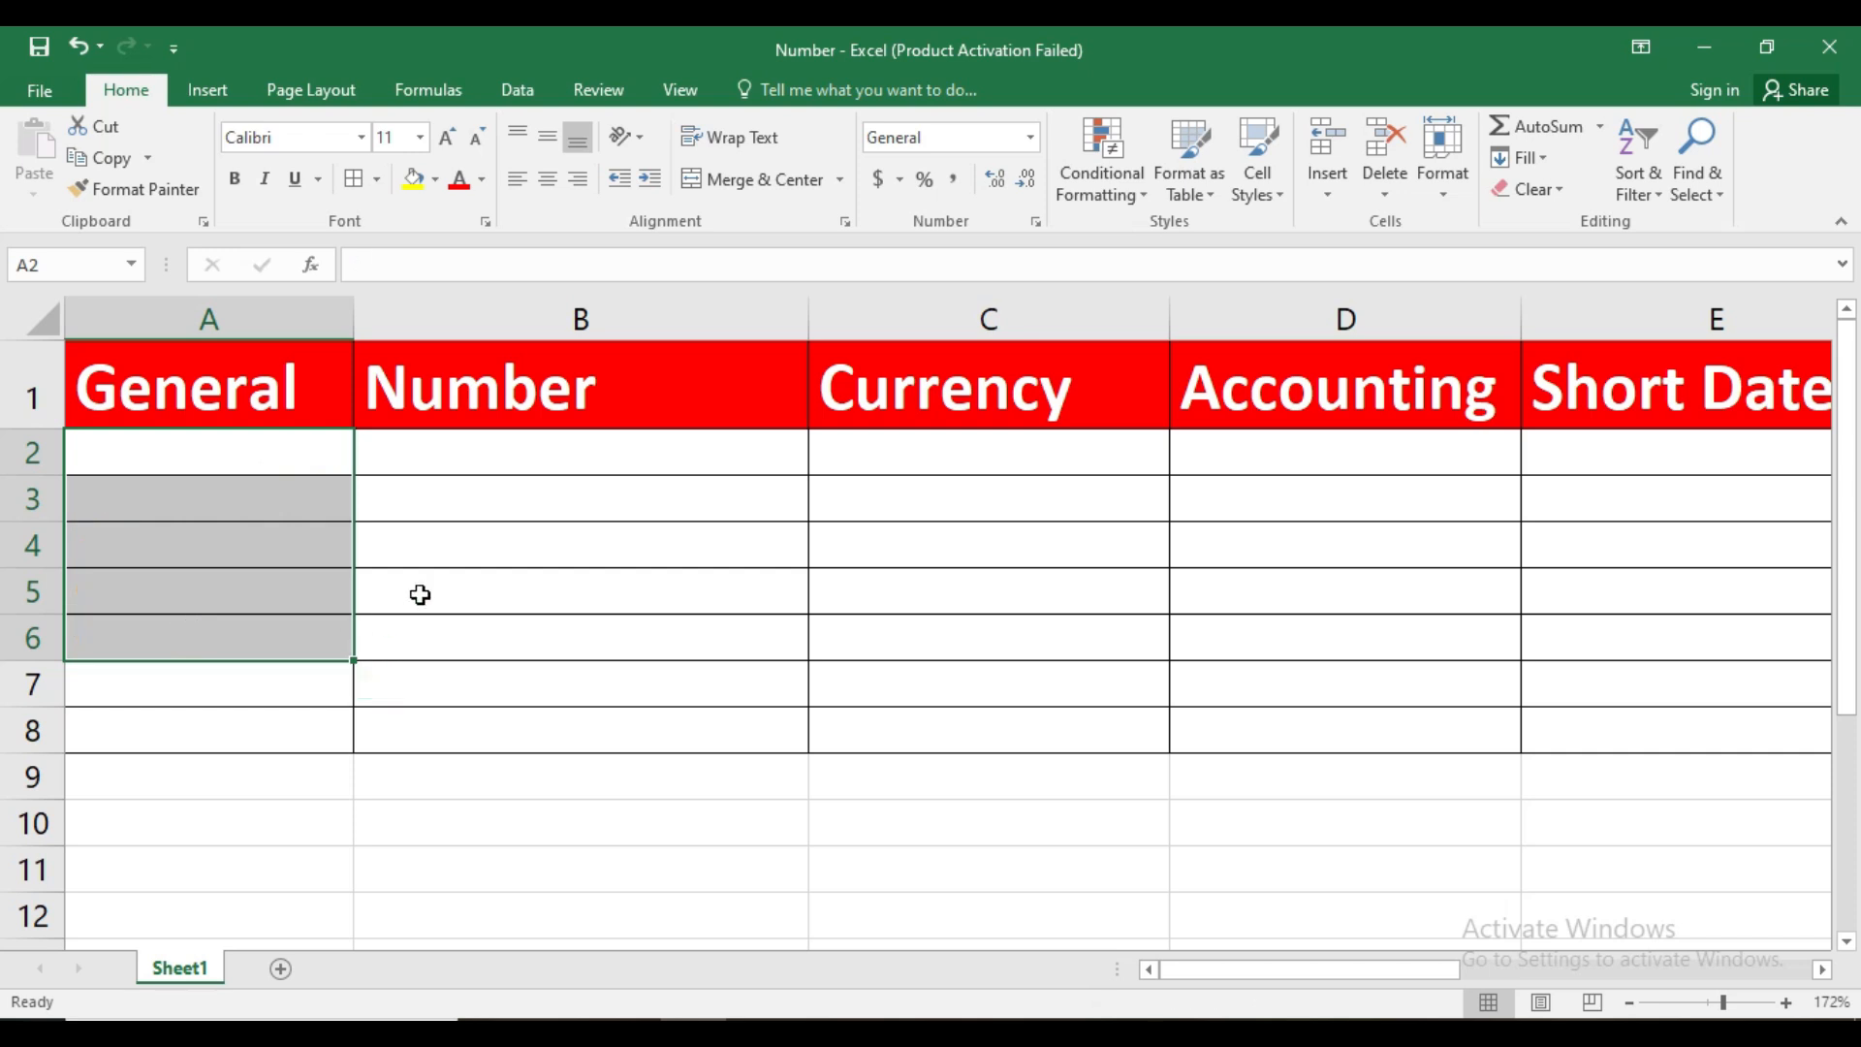
Enter 64654, -5645 and 645654 in cells B2 to B4 of the Number column
left_click(543, 457)
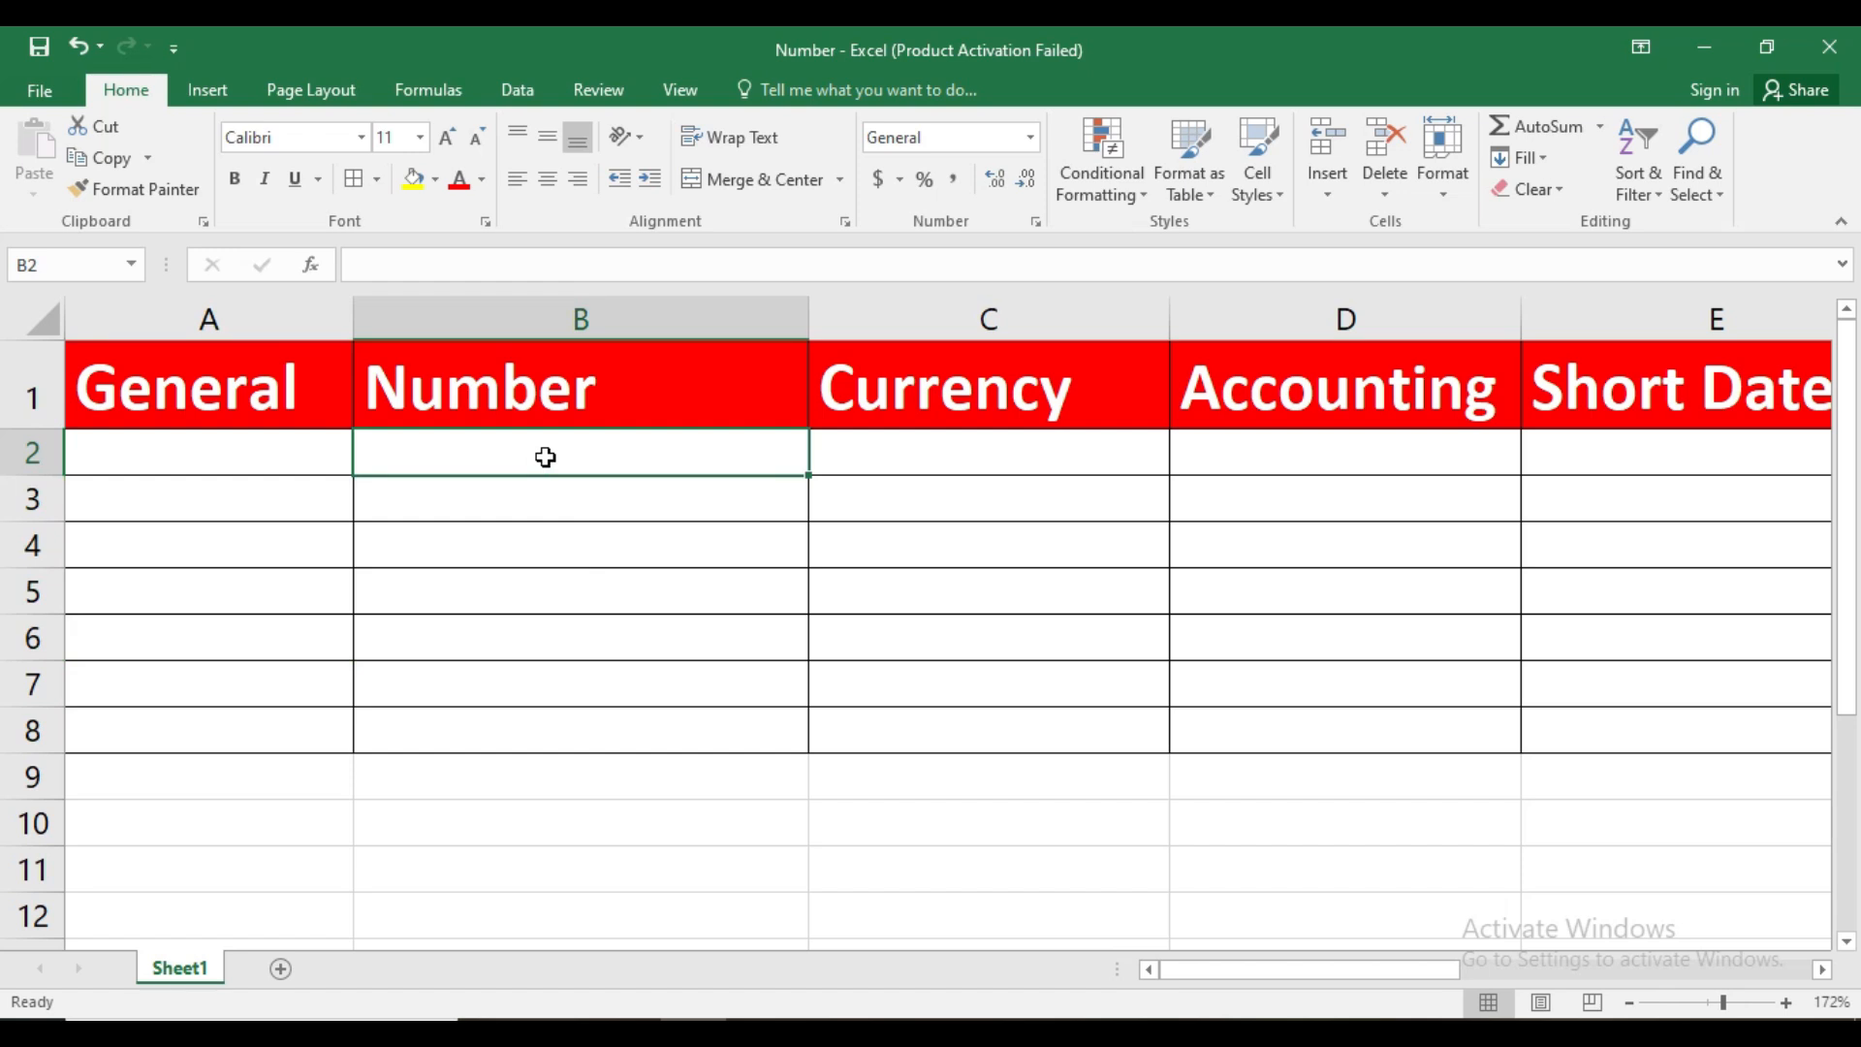
type("64654")
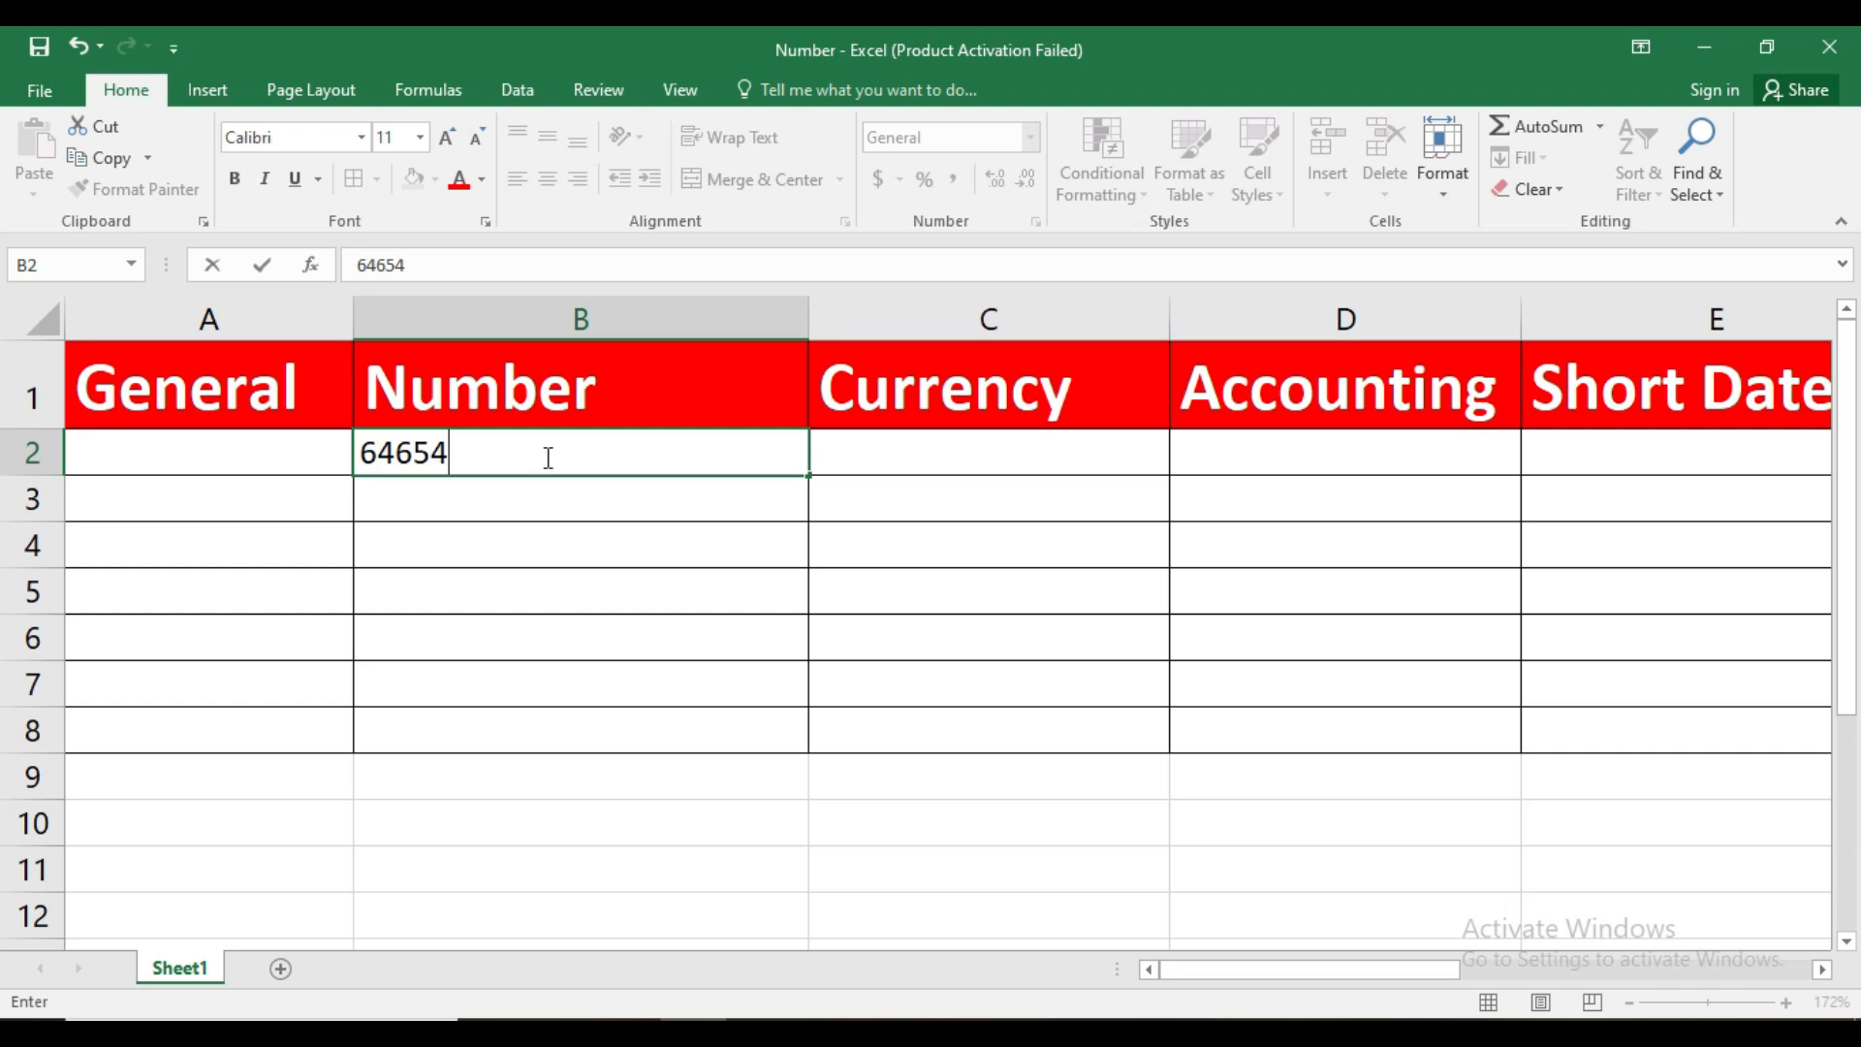
key("Return")
type("-5645")
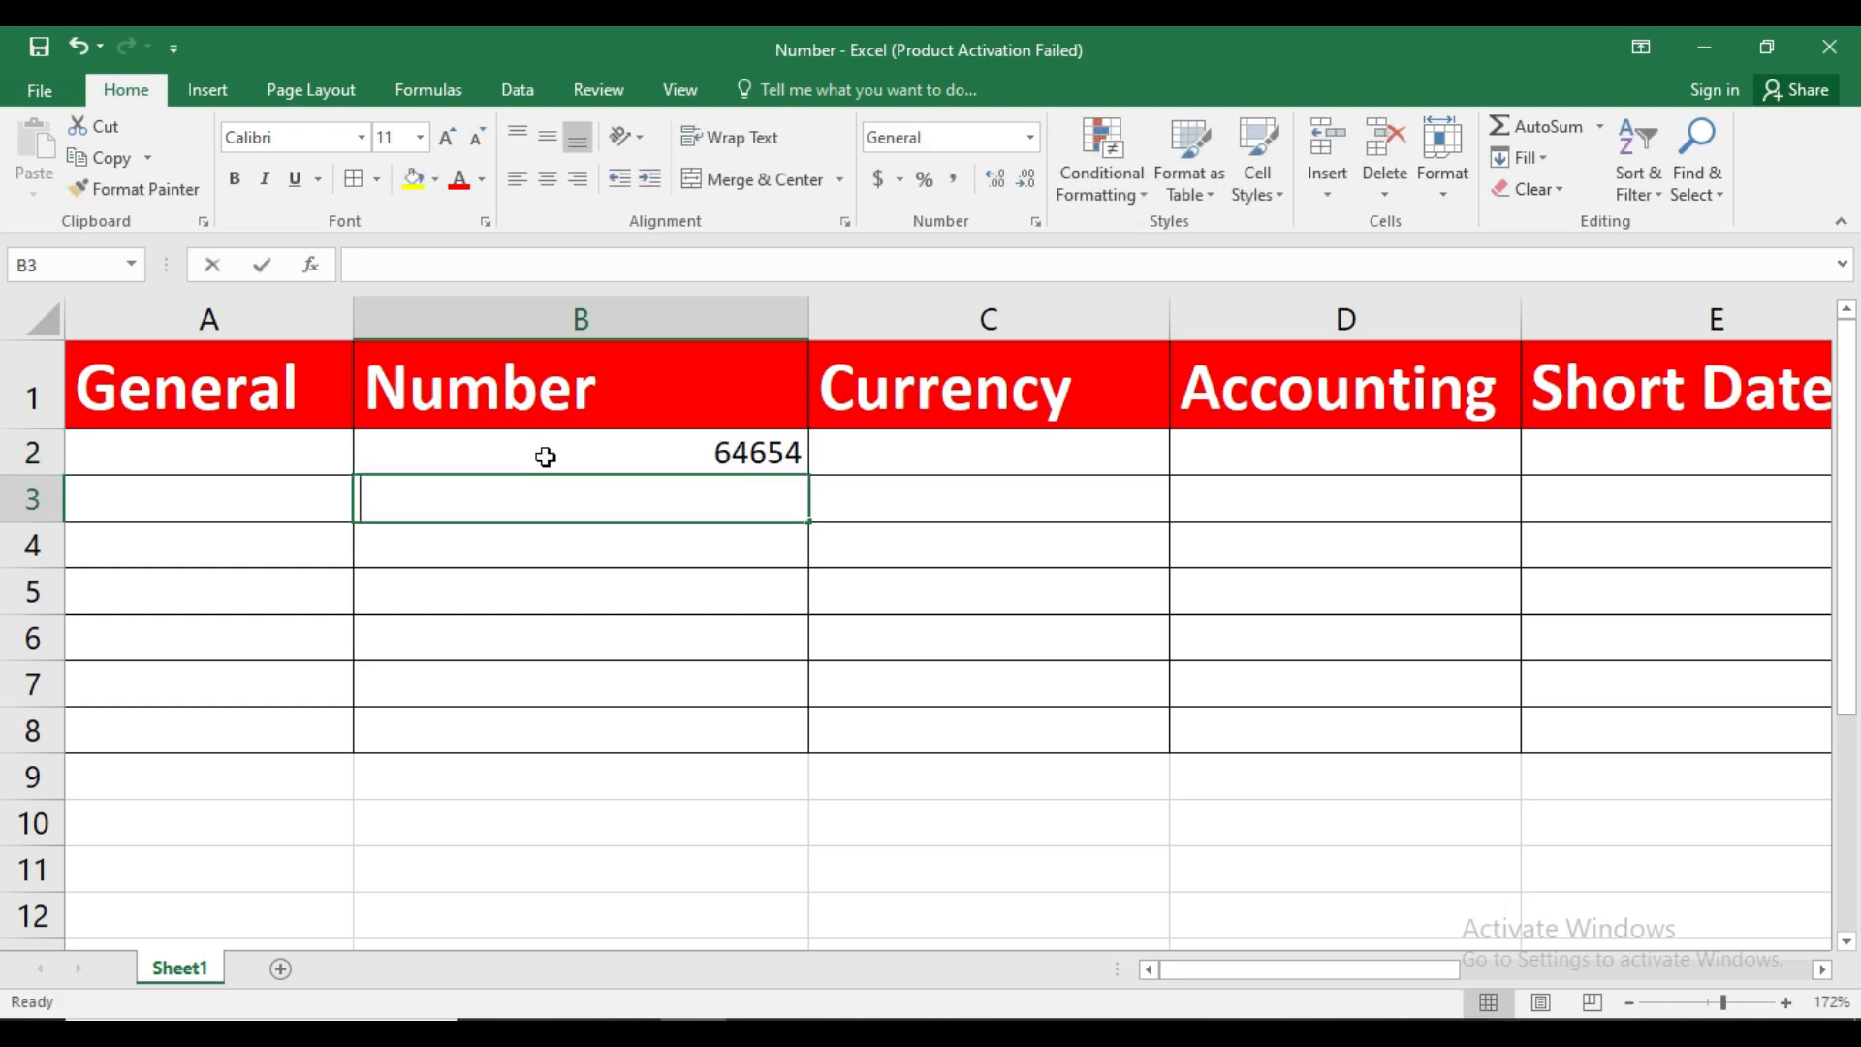
key("Return")
type("645654")
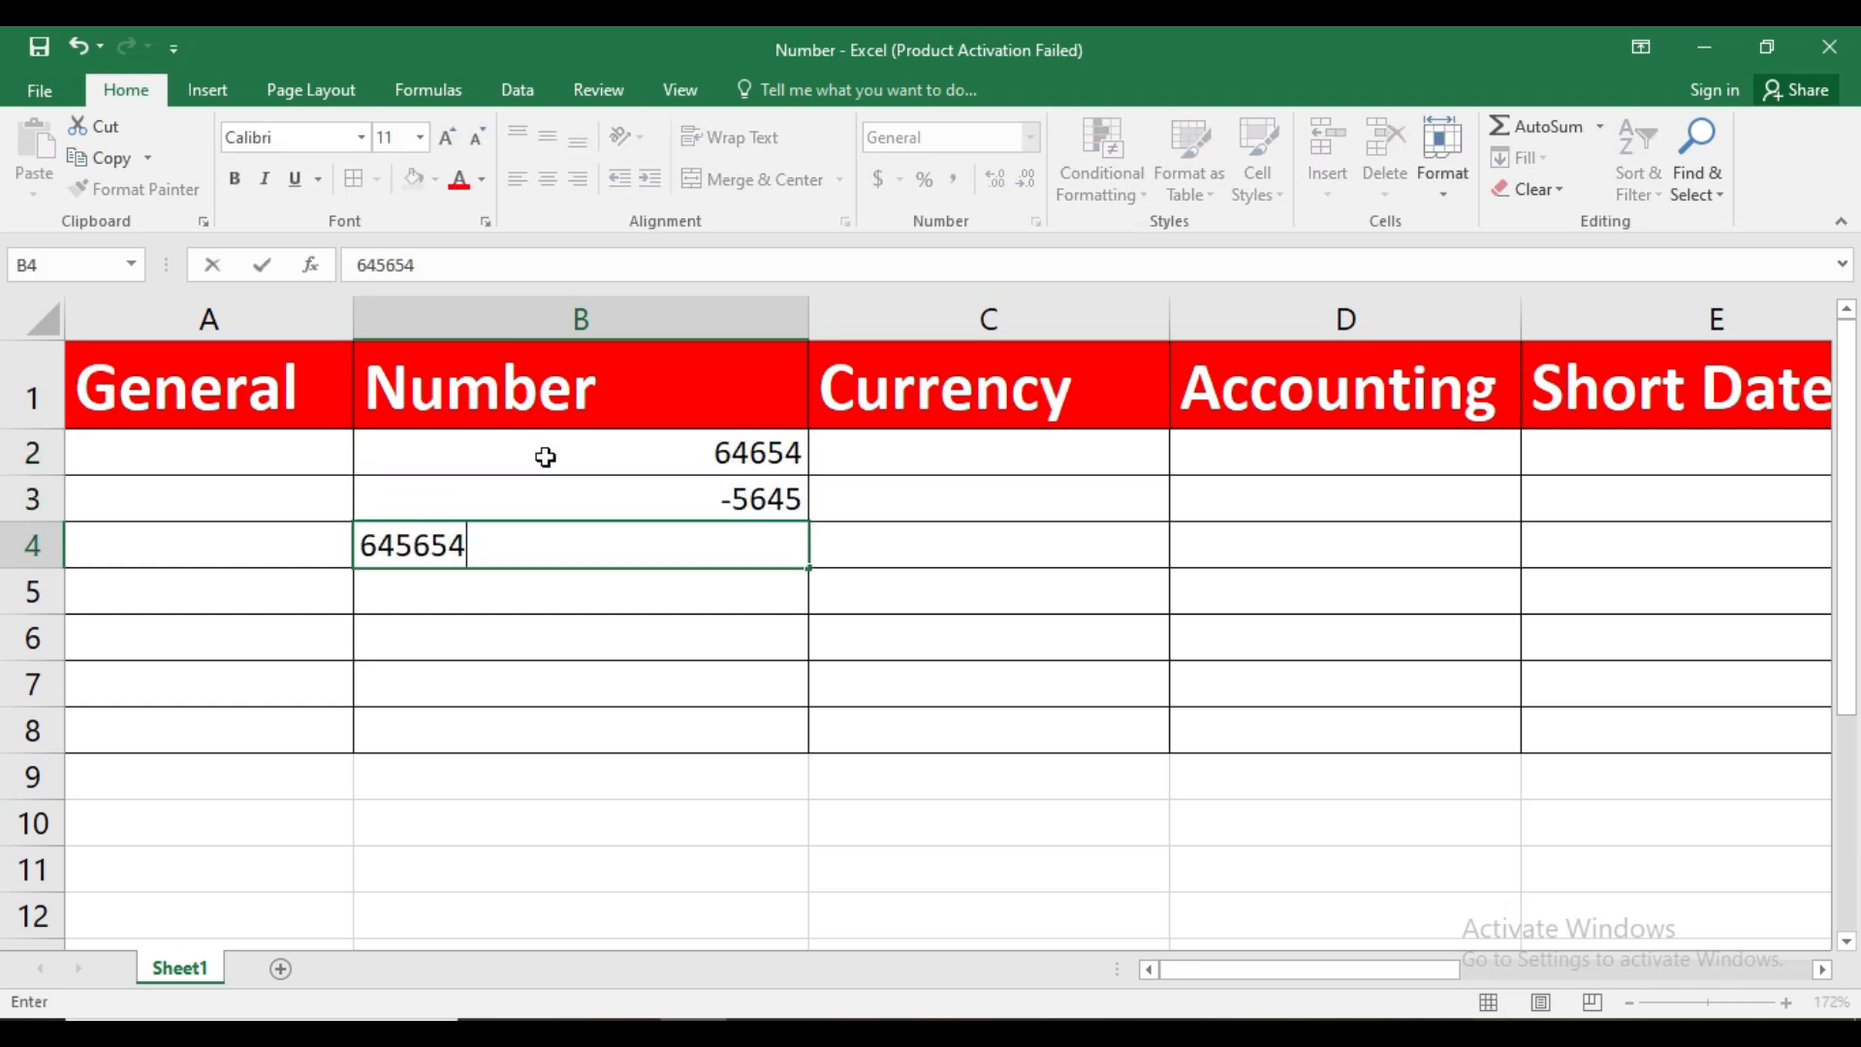
key("Return")
Enter -654564, 645864, 648 and 64 in cells B5 to B8 of the Number column
type("-654564")
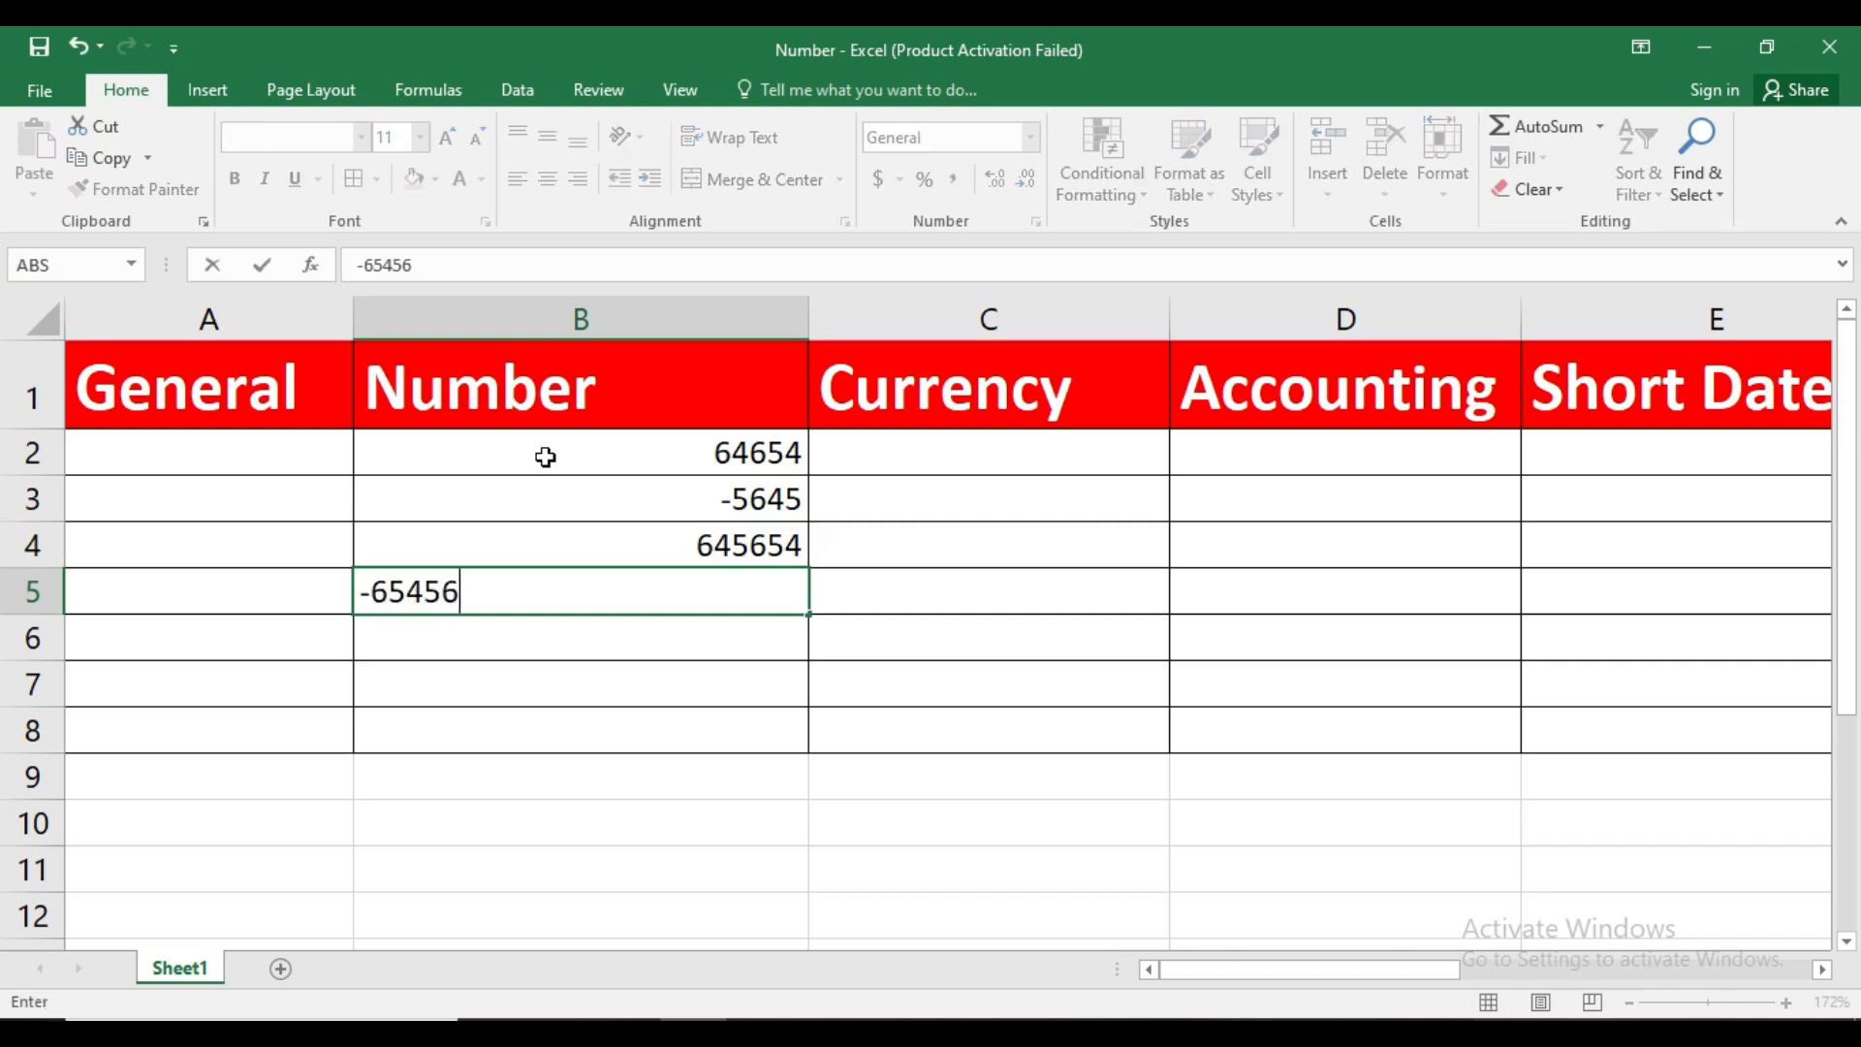
key("Return")
type("645864")
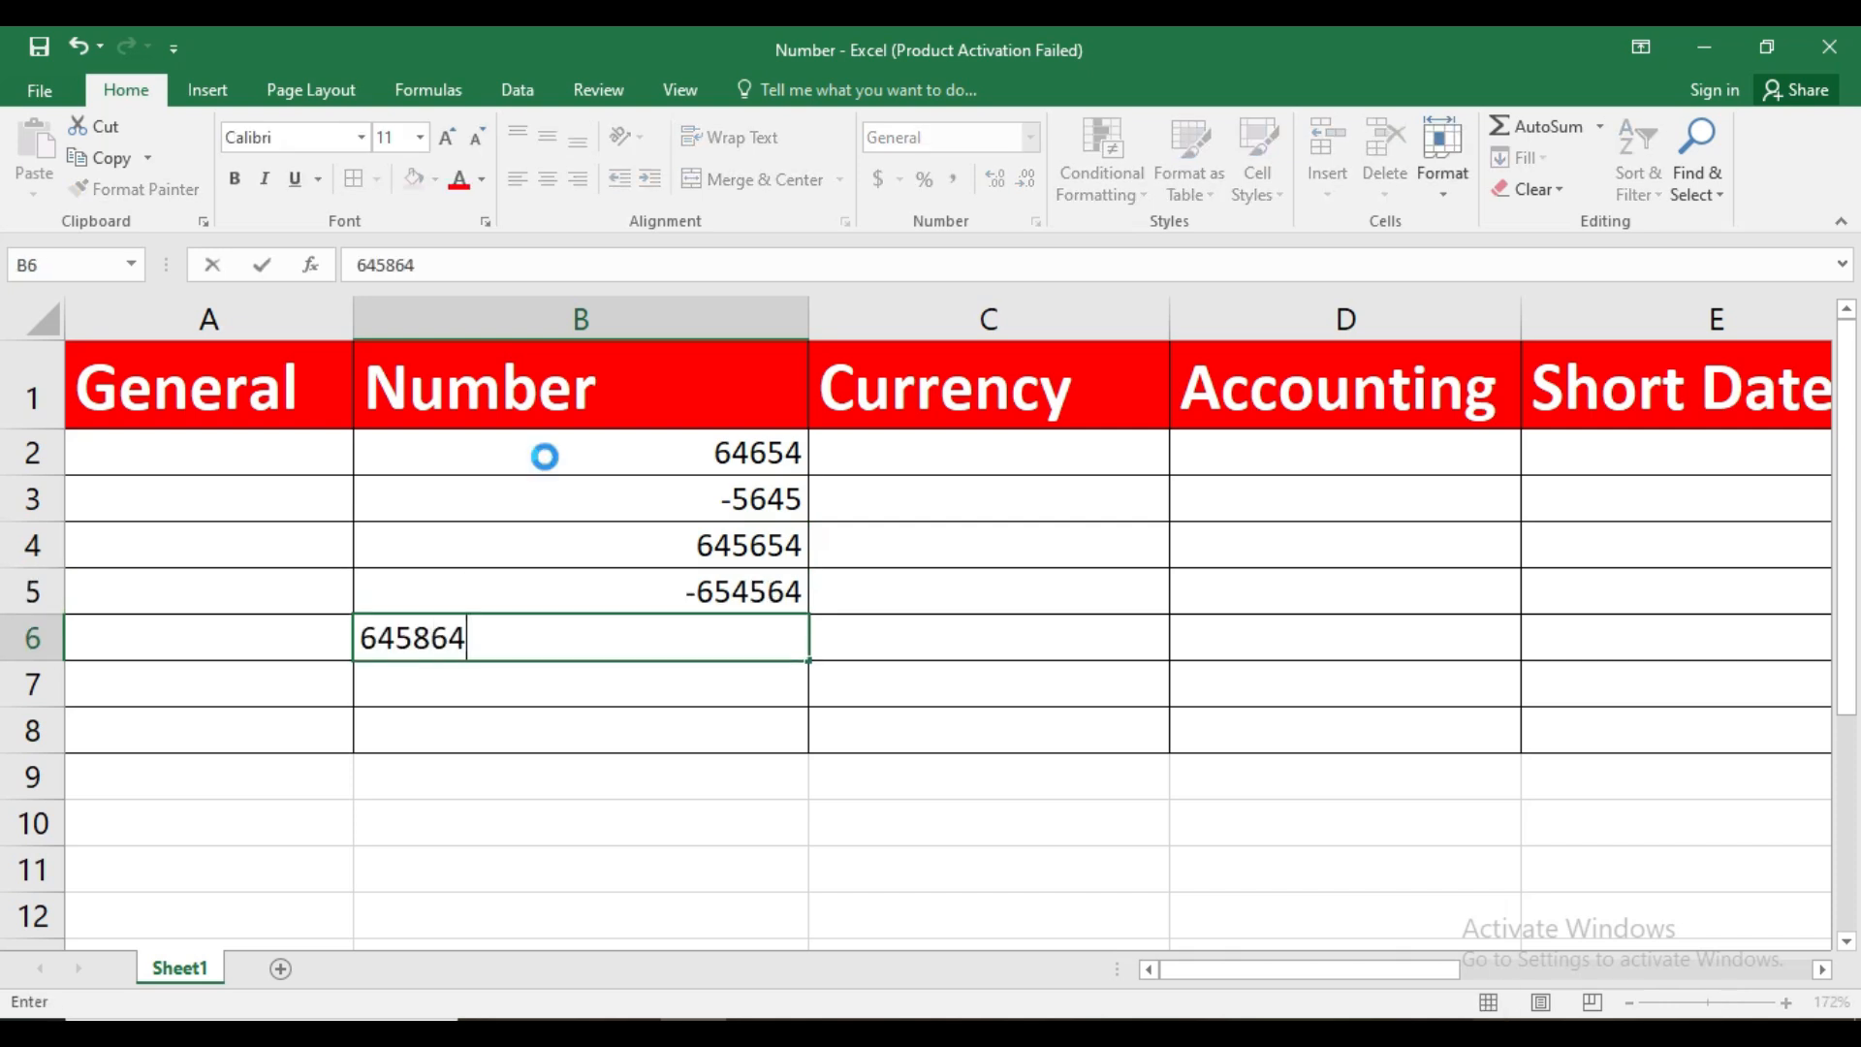
key("Return")
type("648")
key("Return")
type("64")
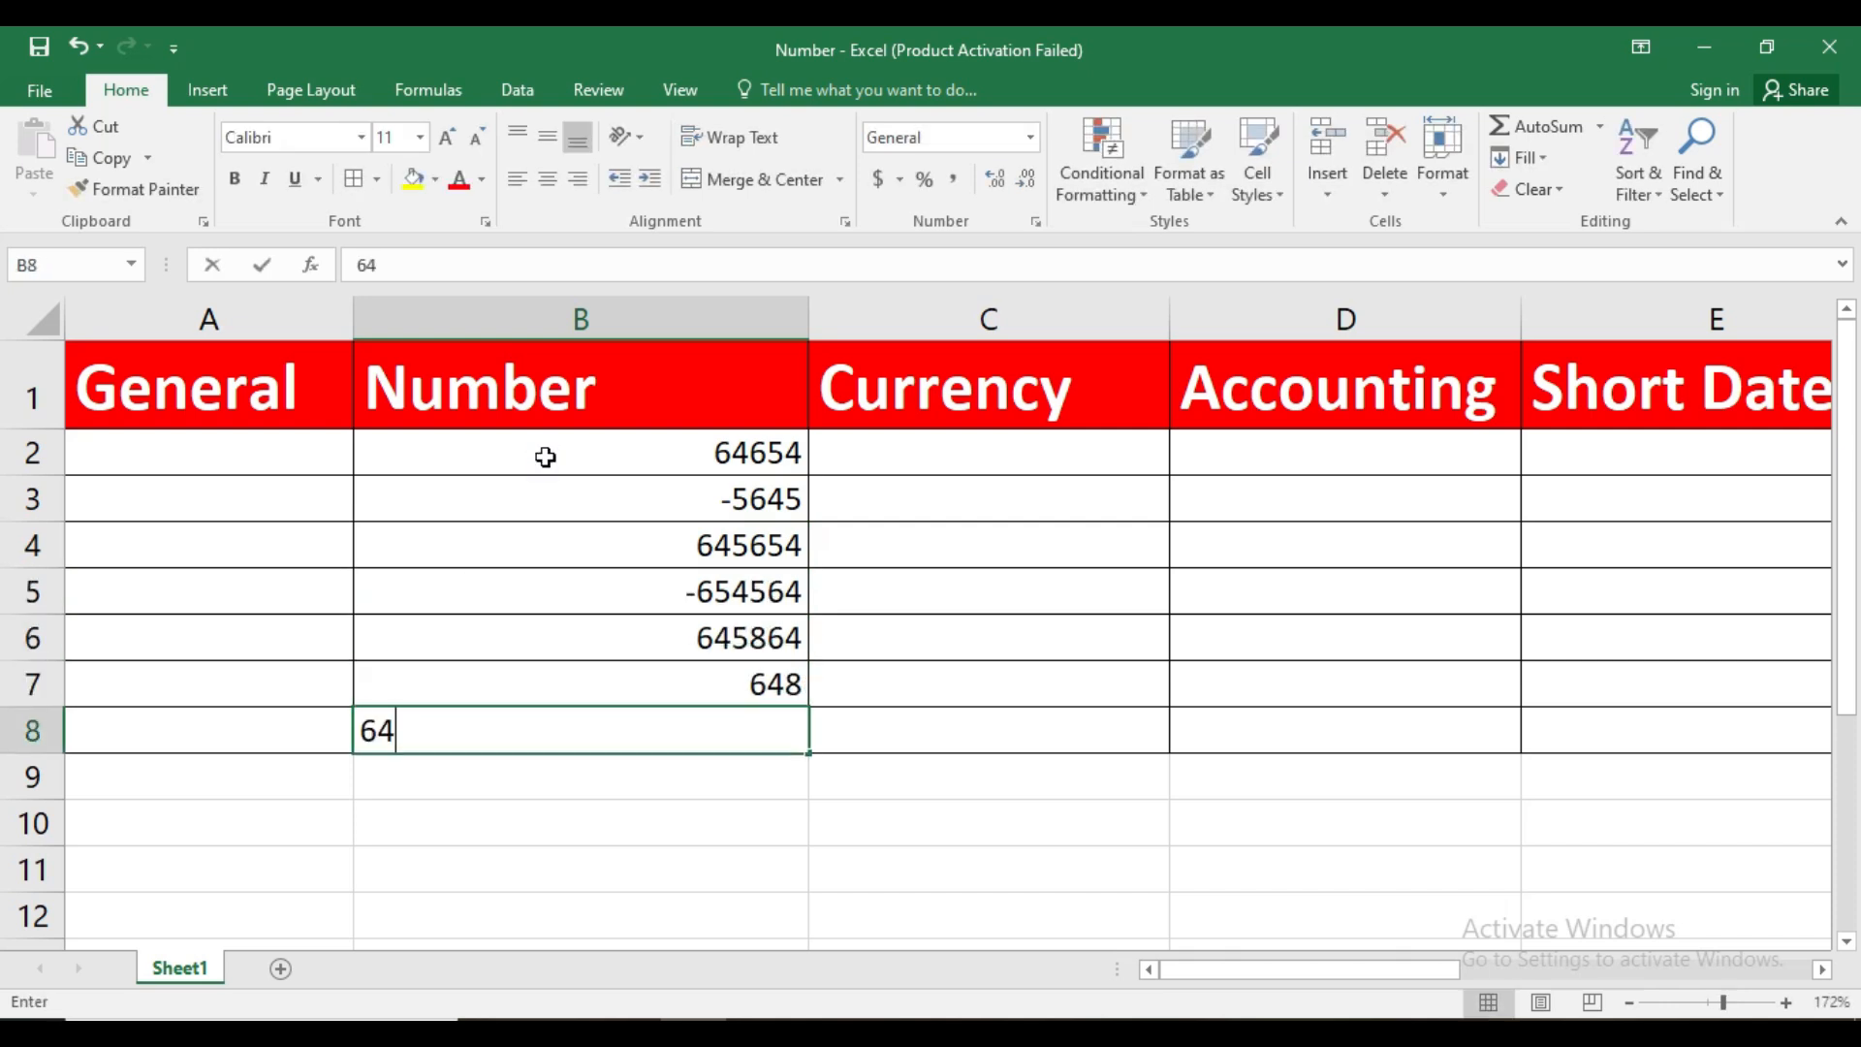
key("Return")
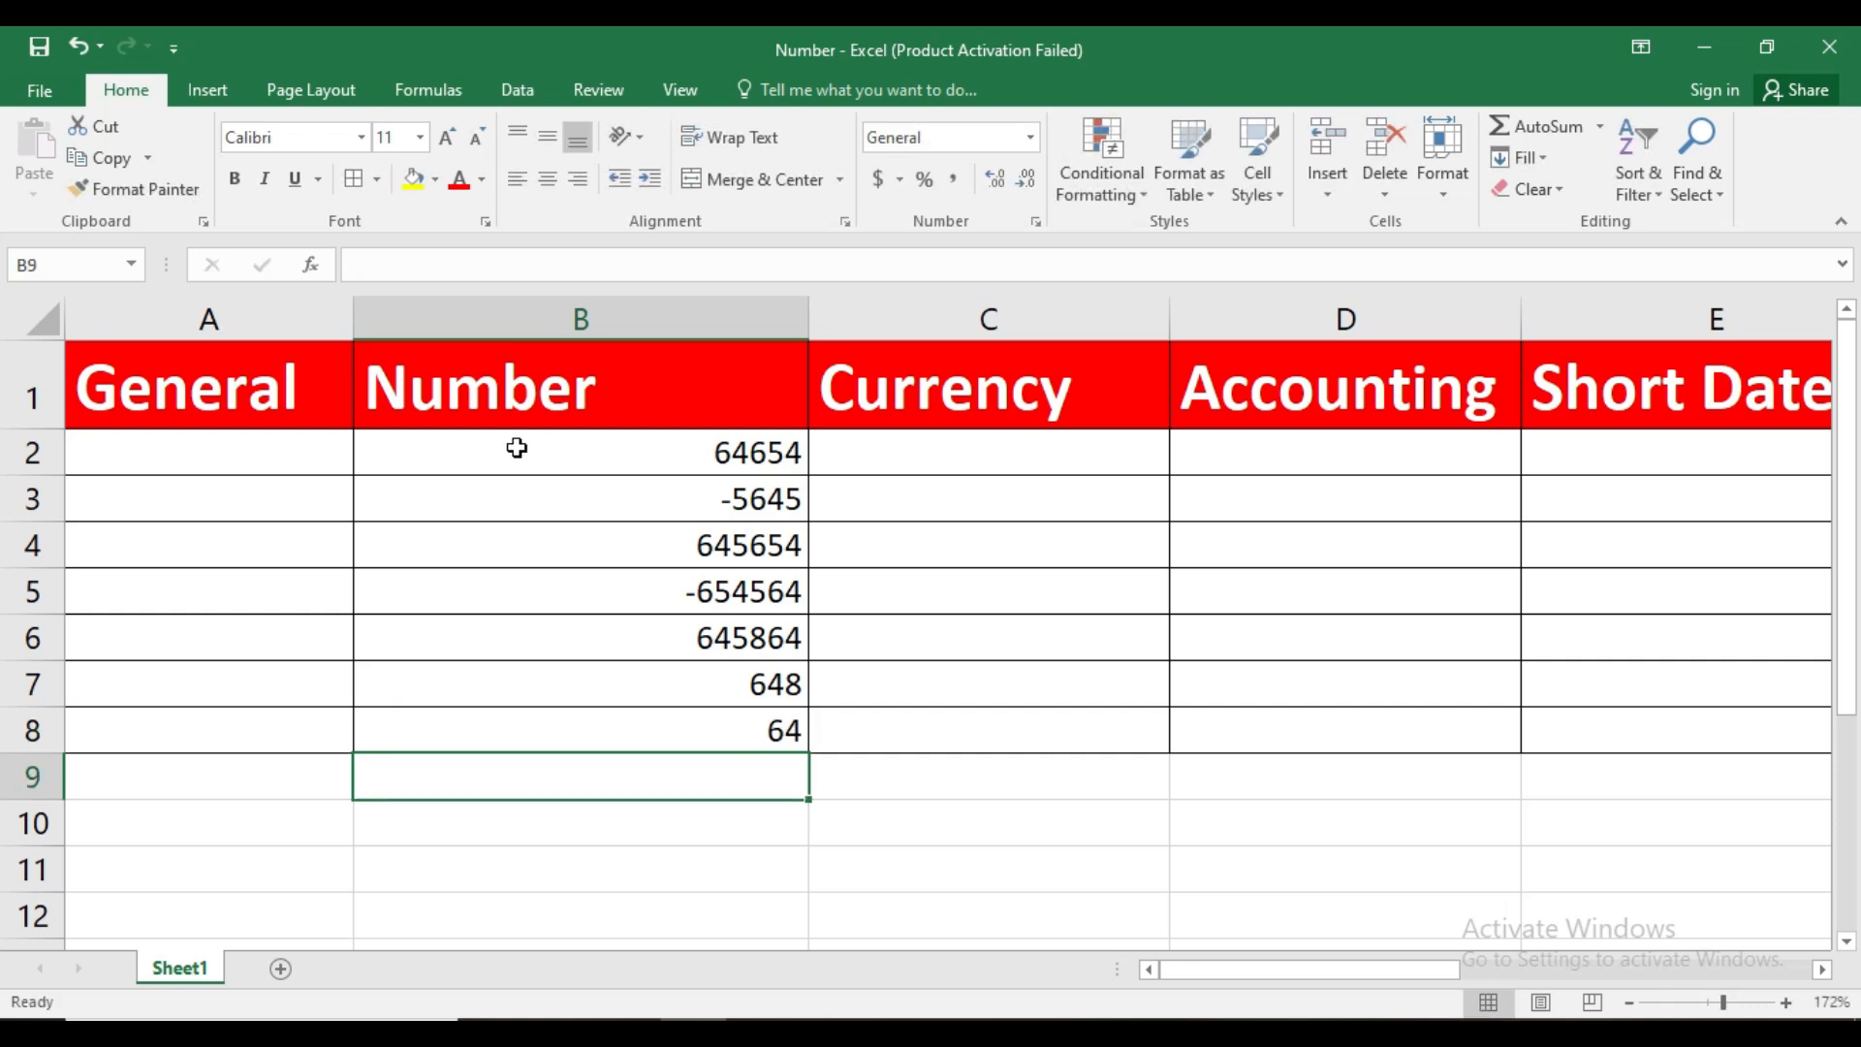
Apply the Number format to the values in B2:B8
left_click(517, 448)
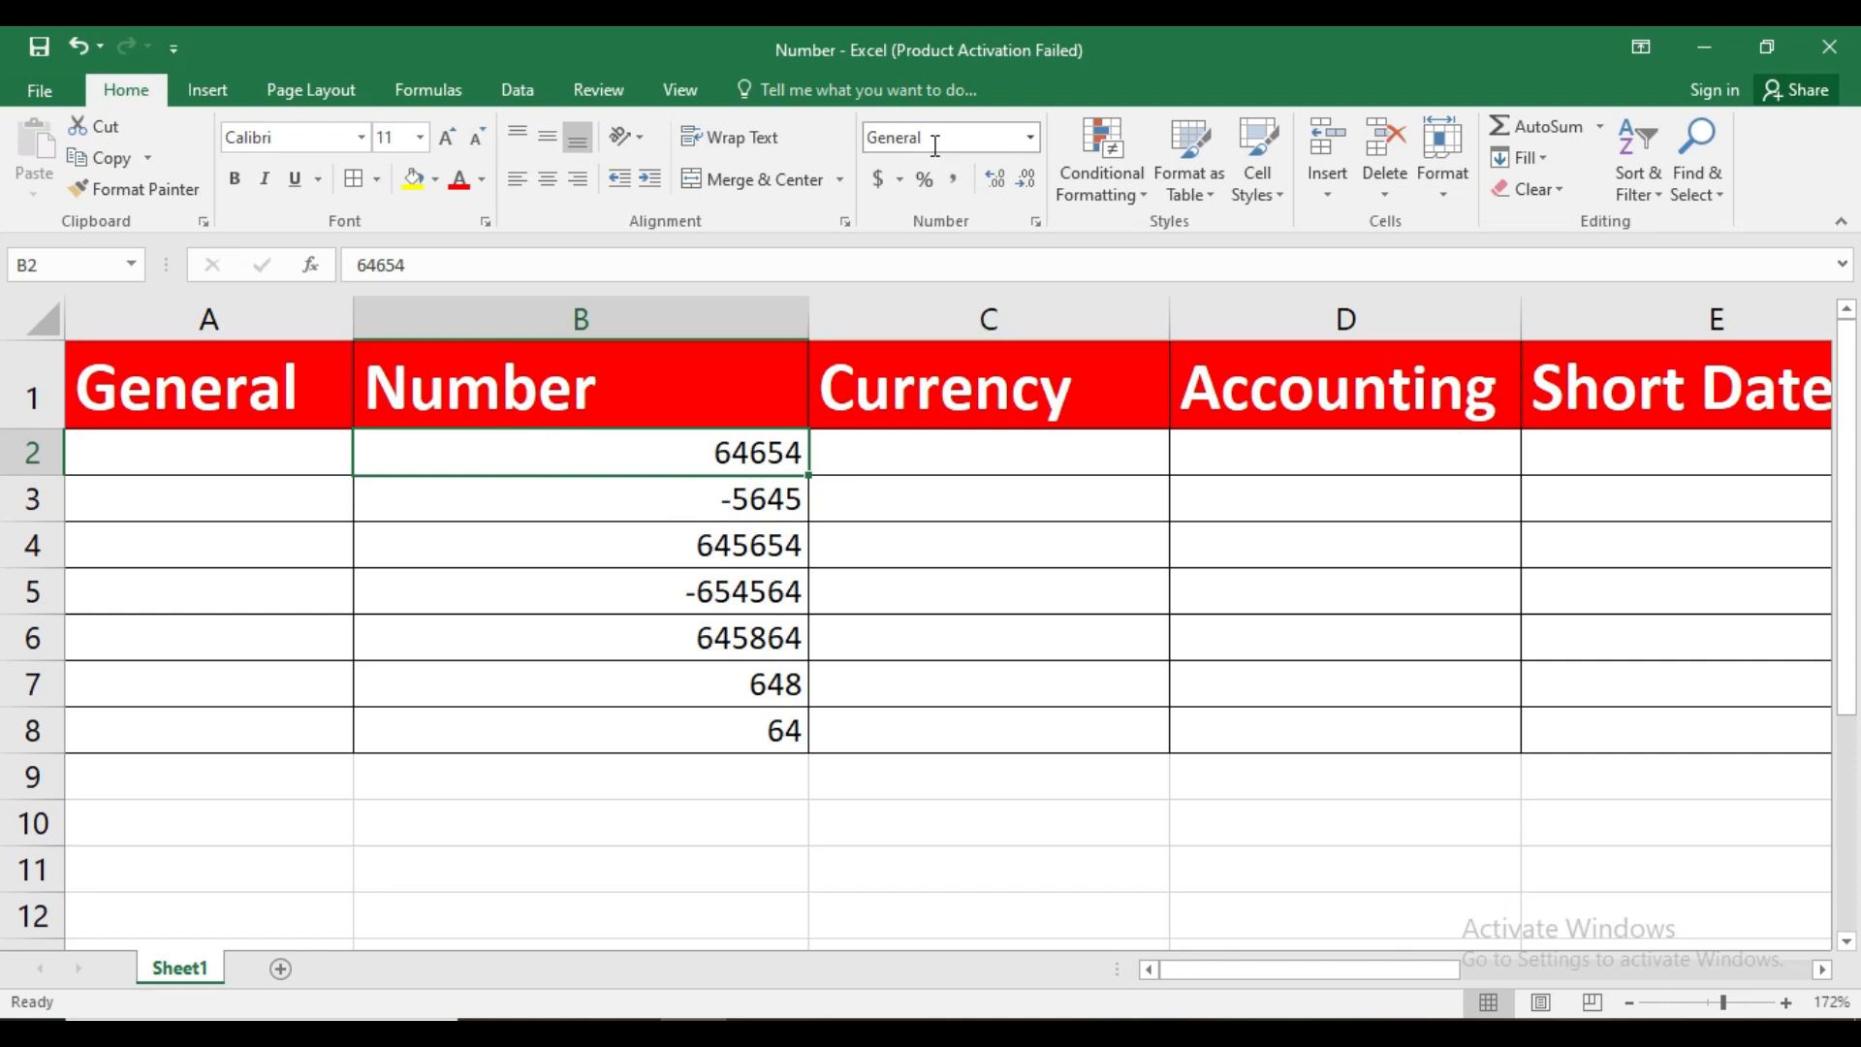
left_click_drag(720, 450, 739, 731)
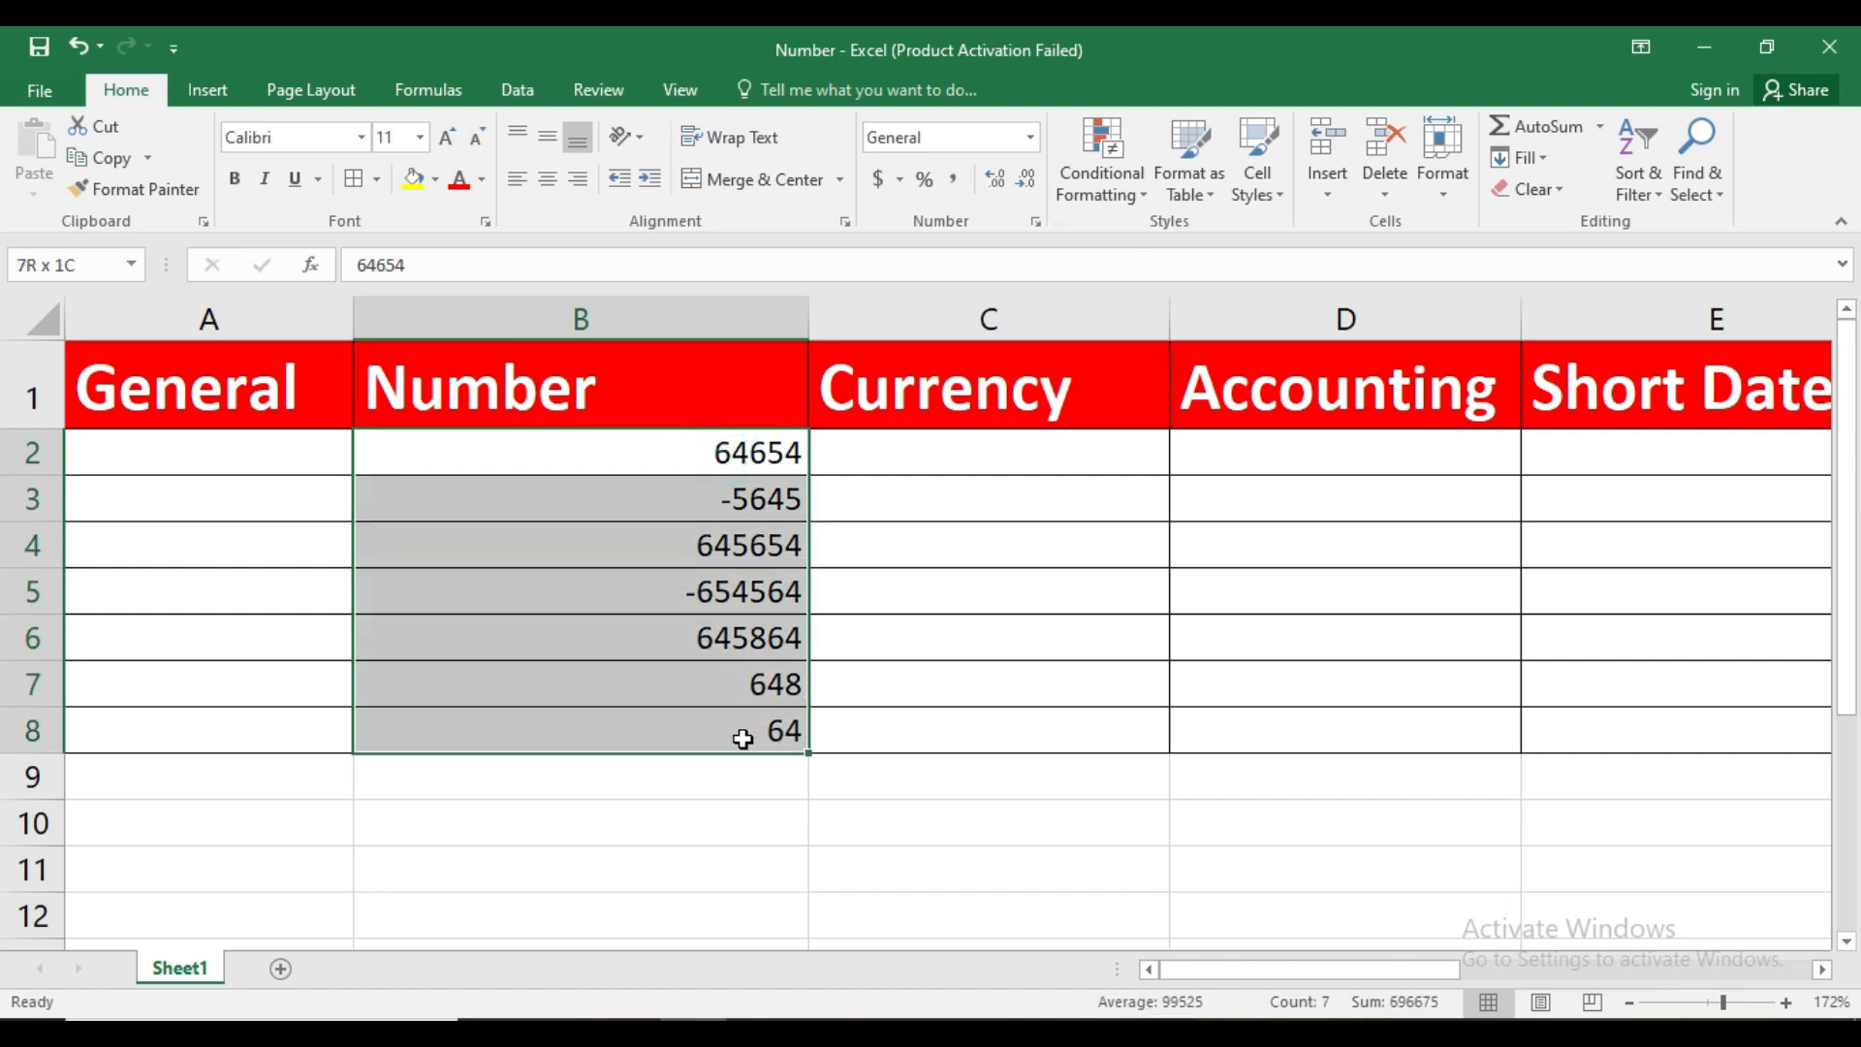
left_click(1034, 139)
left_click(1010, 246)
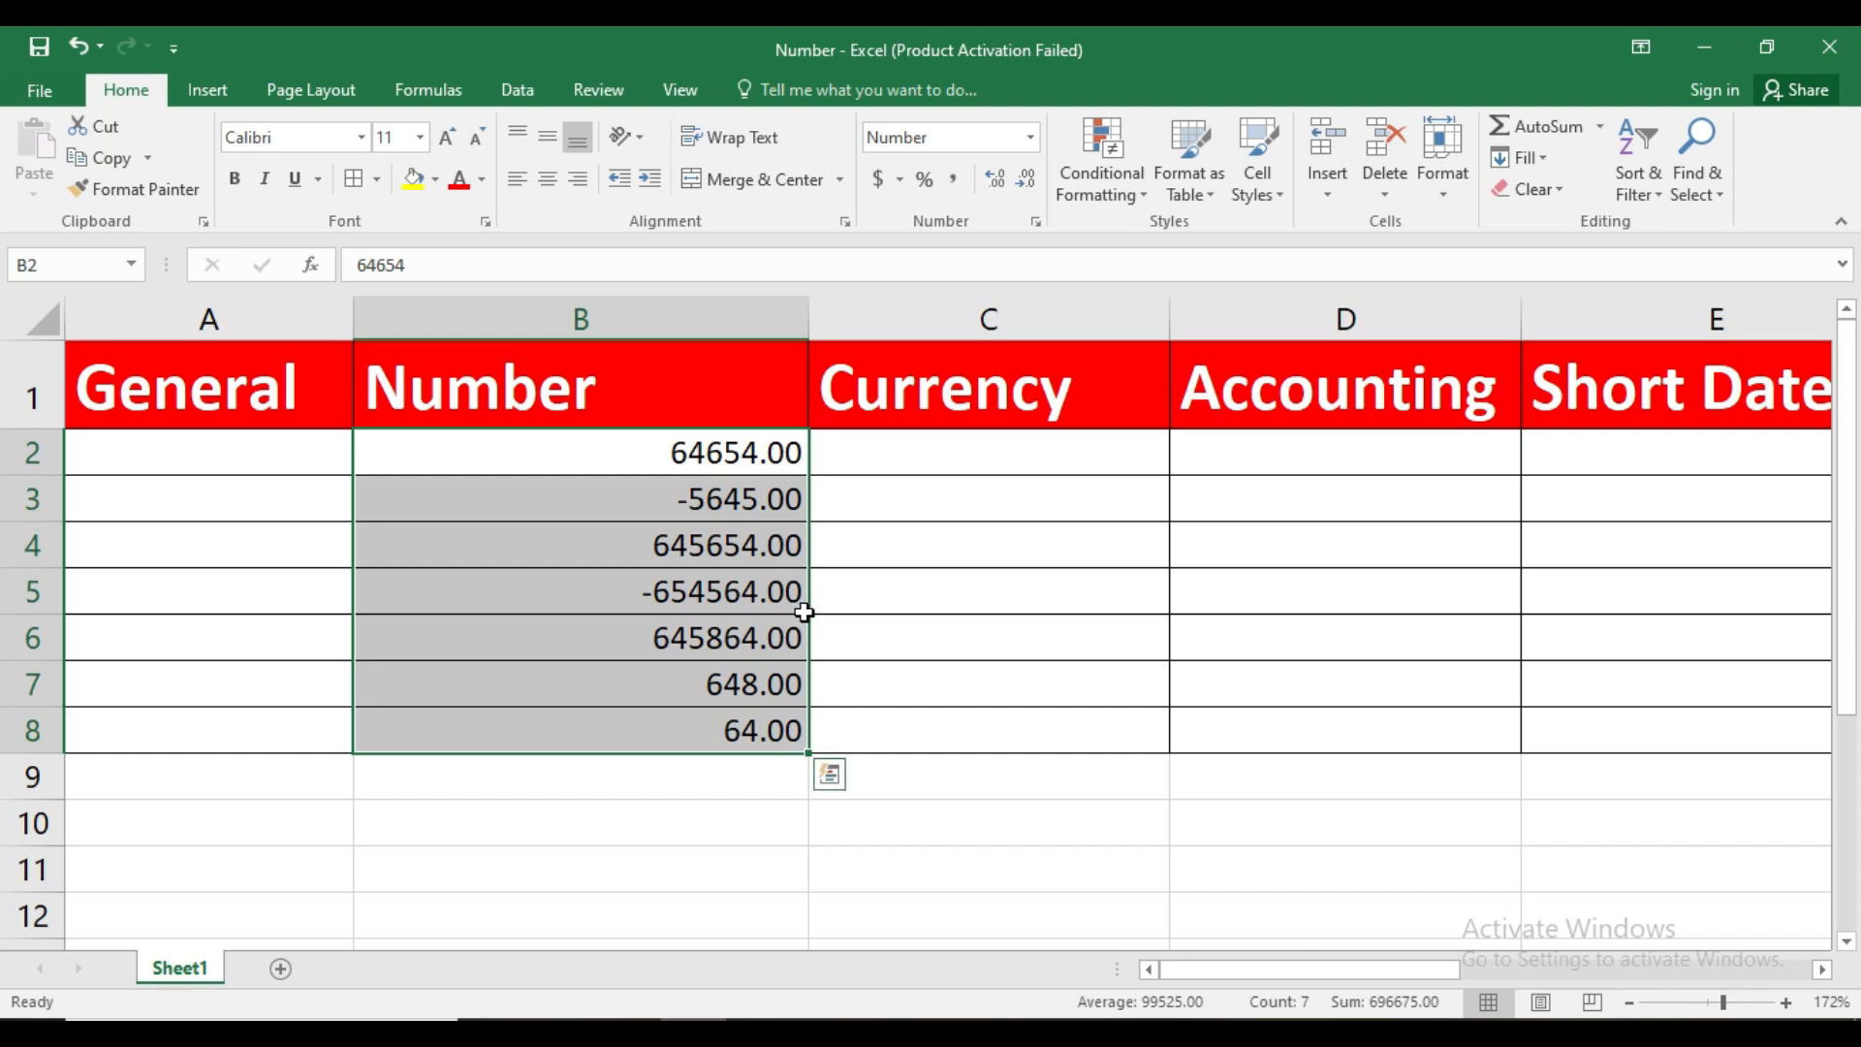
Format the values in B2:B8 with 0 decimal places and the 1000 separator
left_click(736, 444)
left_click_drag(736, 444, 734, 725)
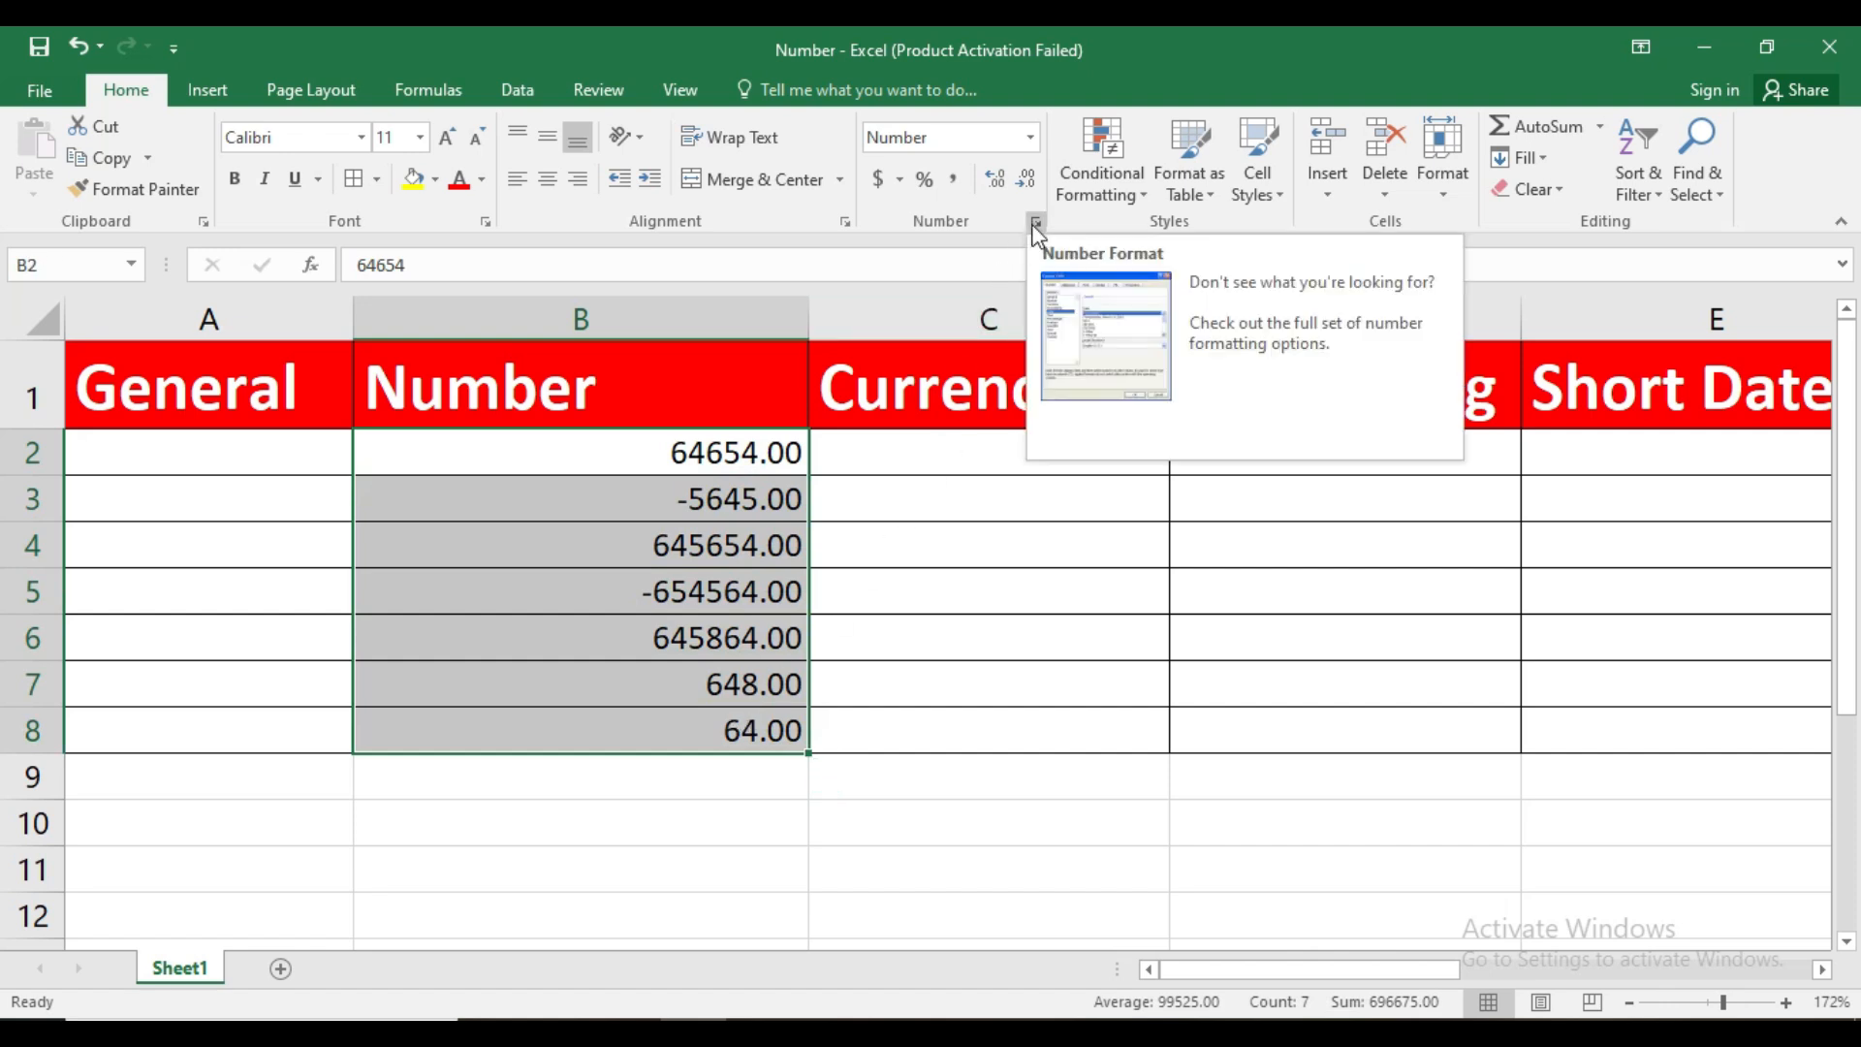
left_click(1030, 137)
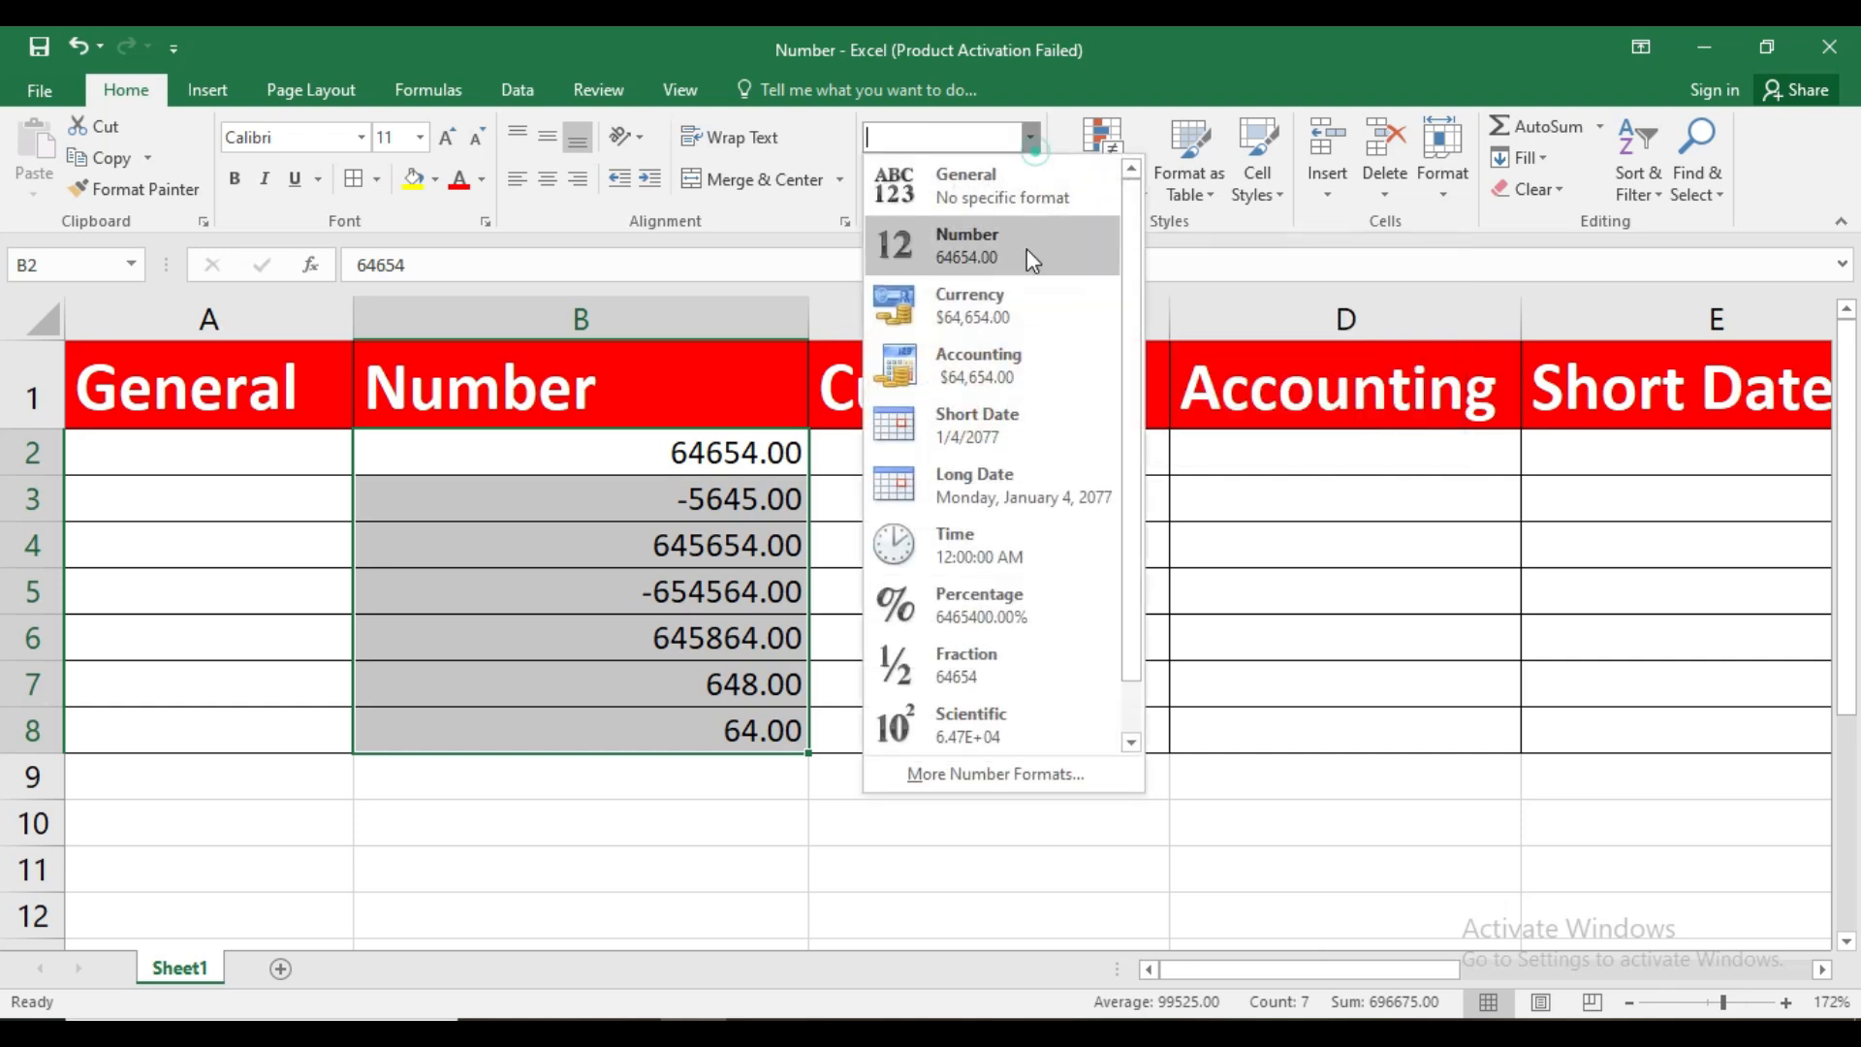
left_click(998, 775)
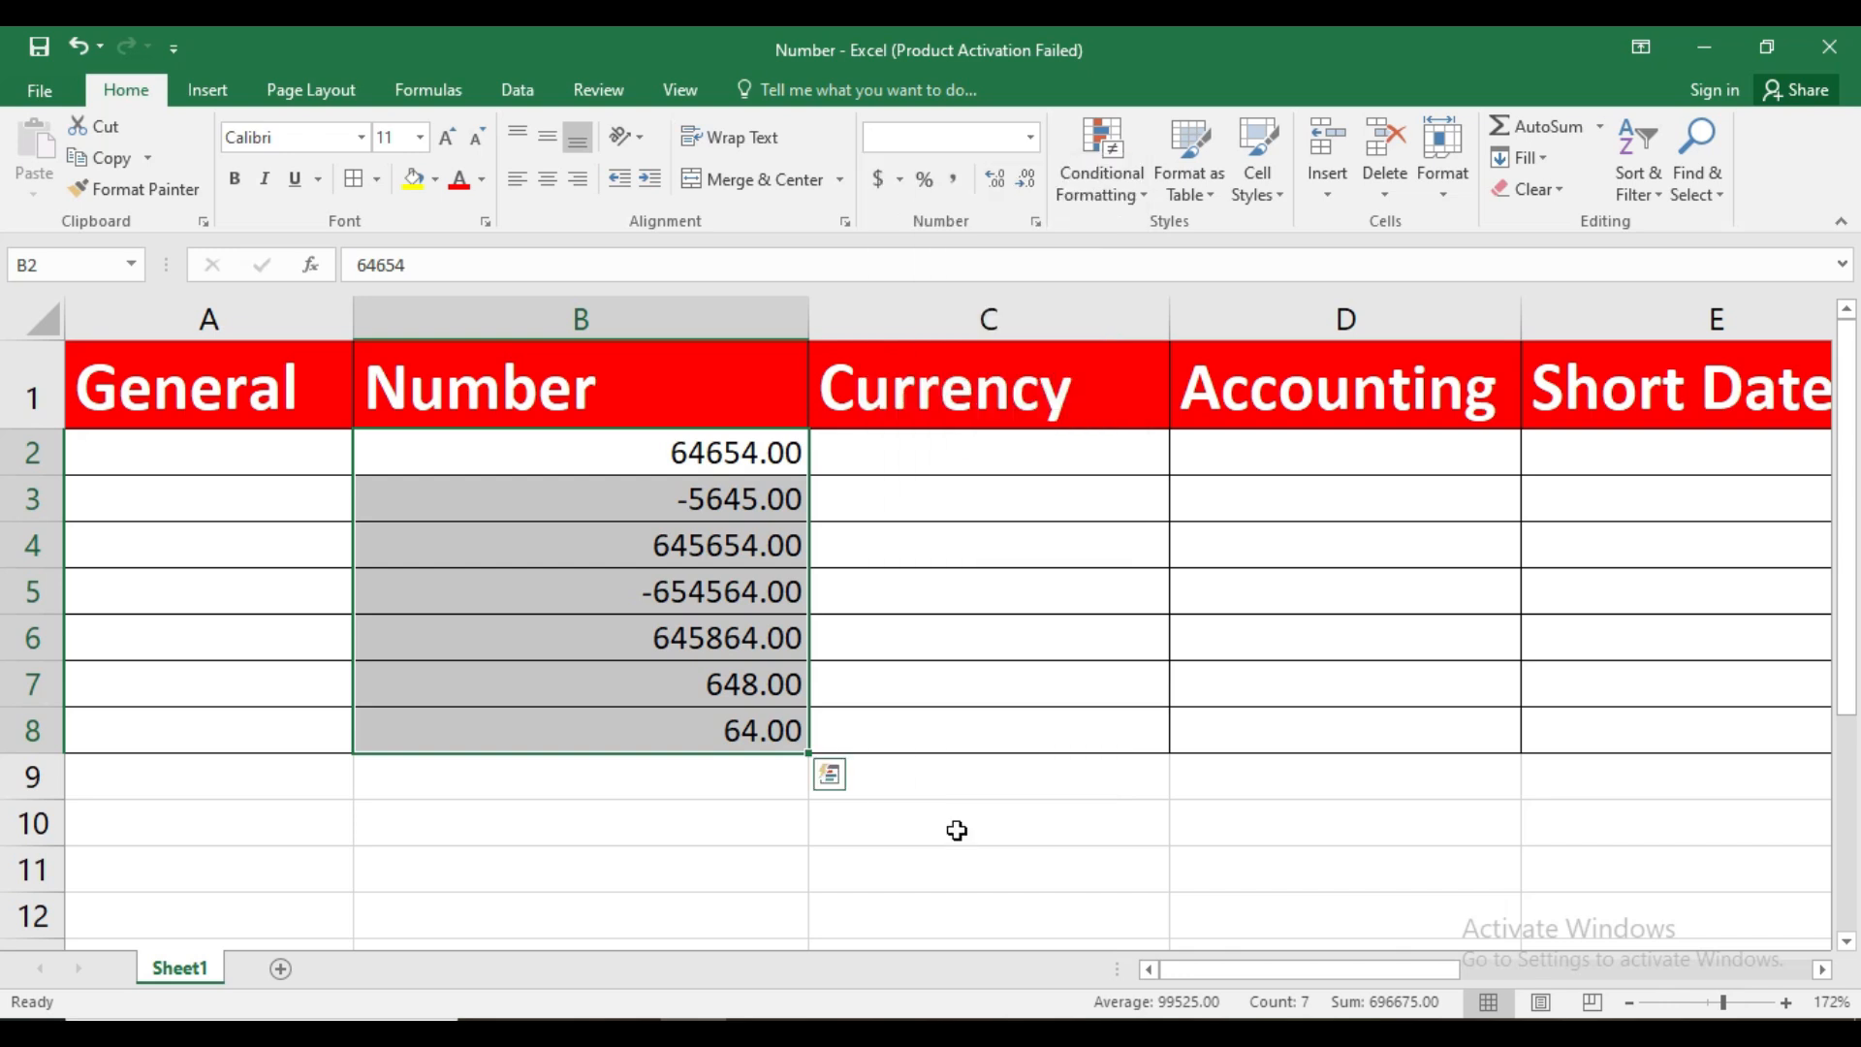
left_click(1038, 221)
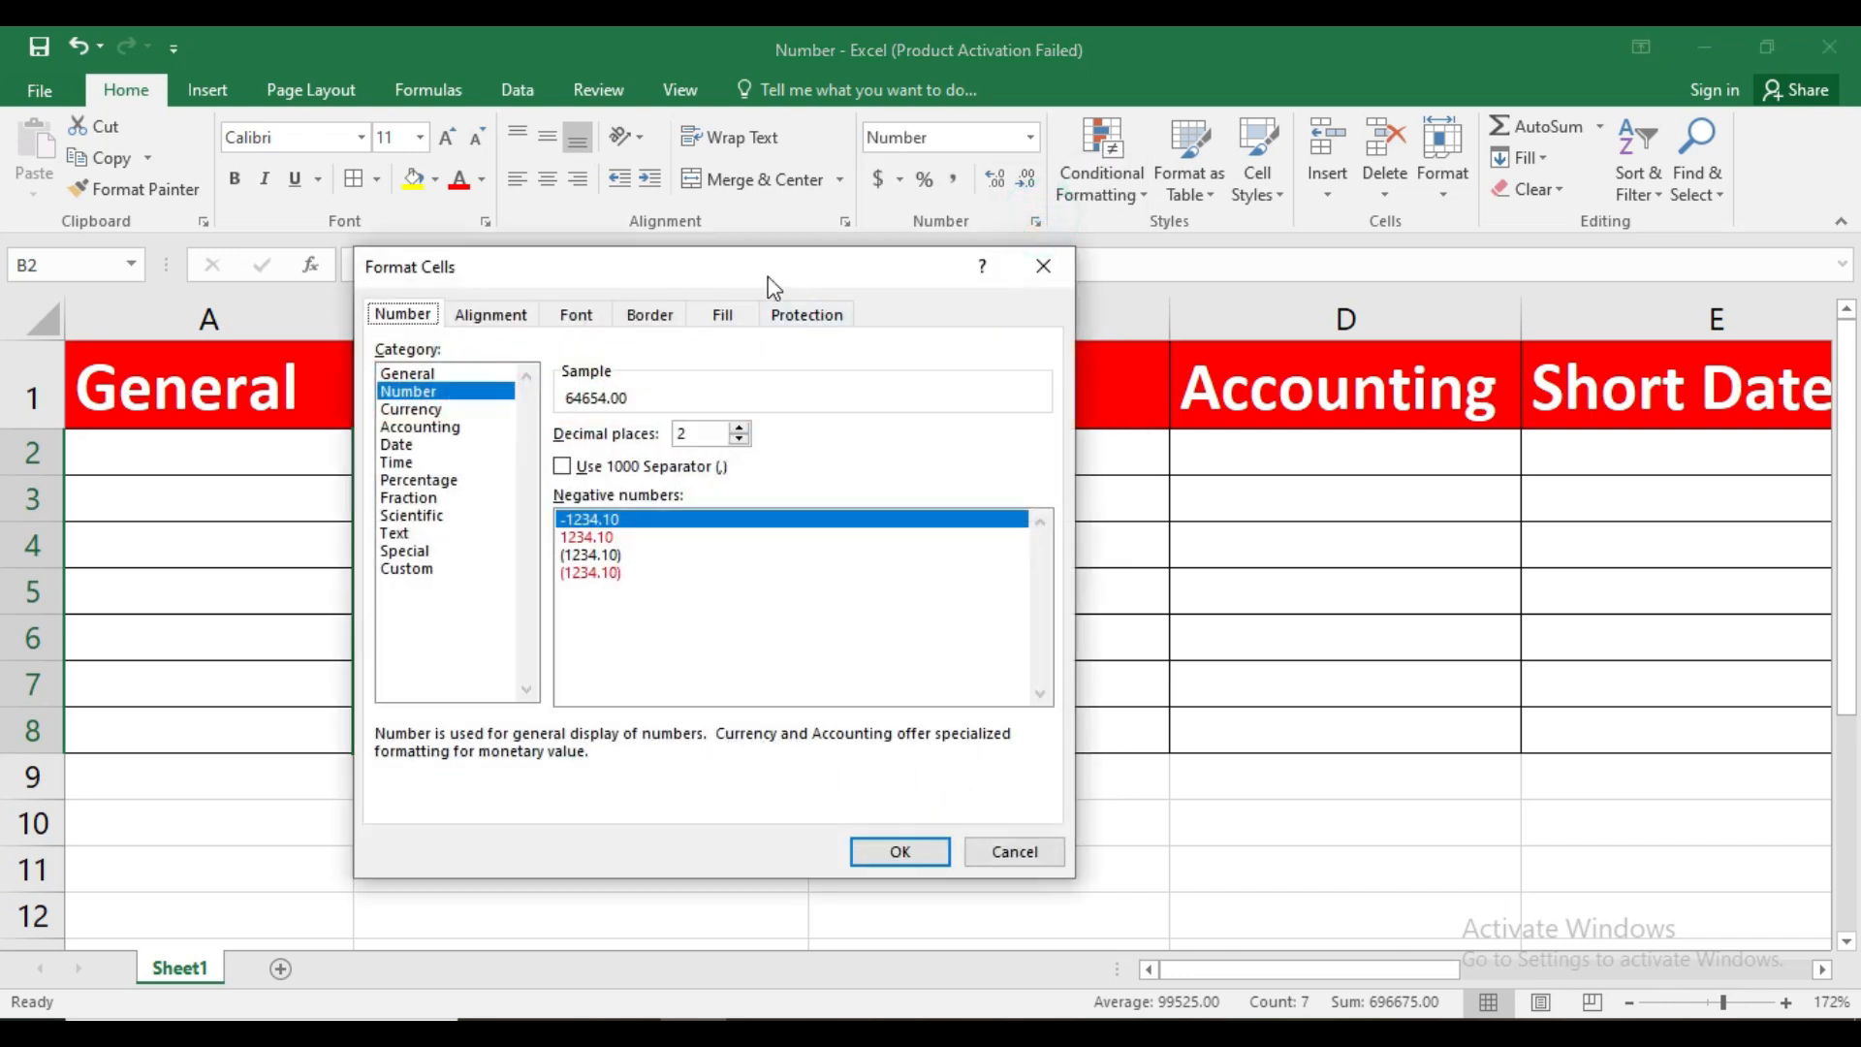
left_click_drag(768, 273, 1192, 269)
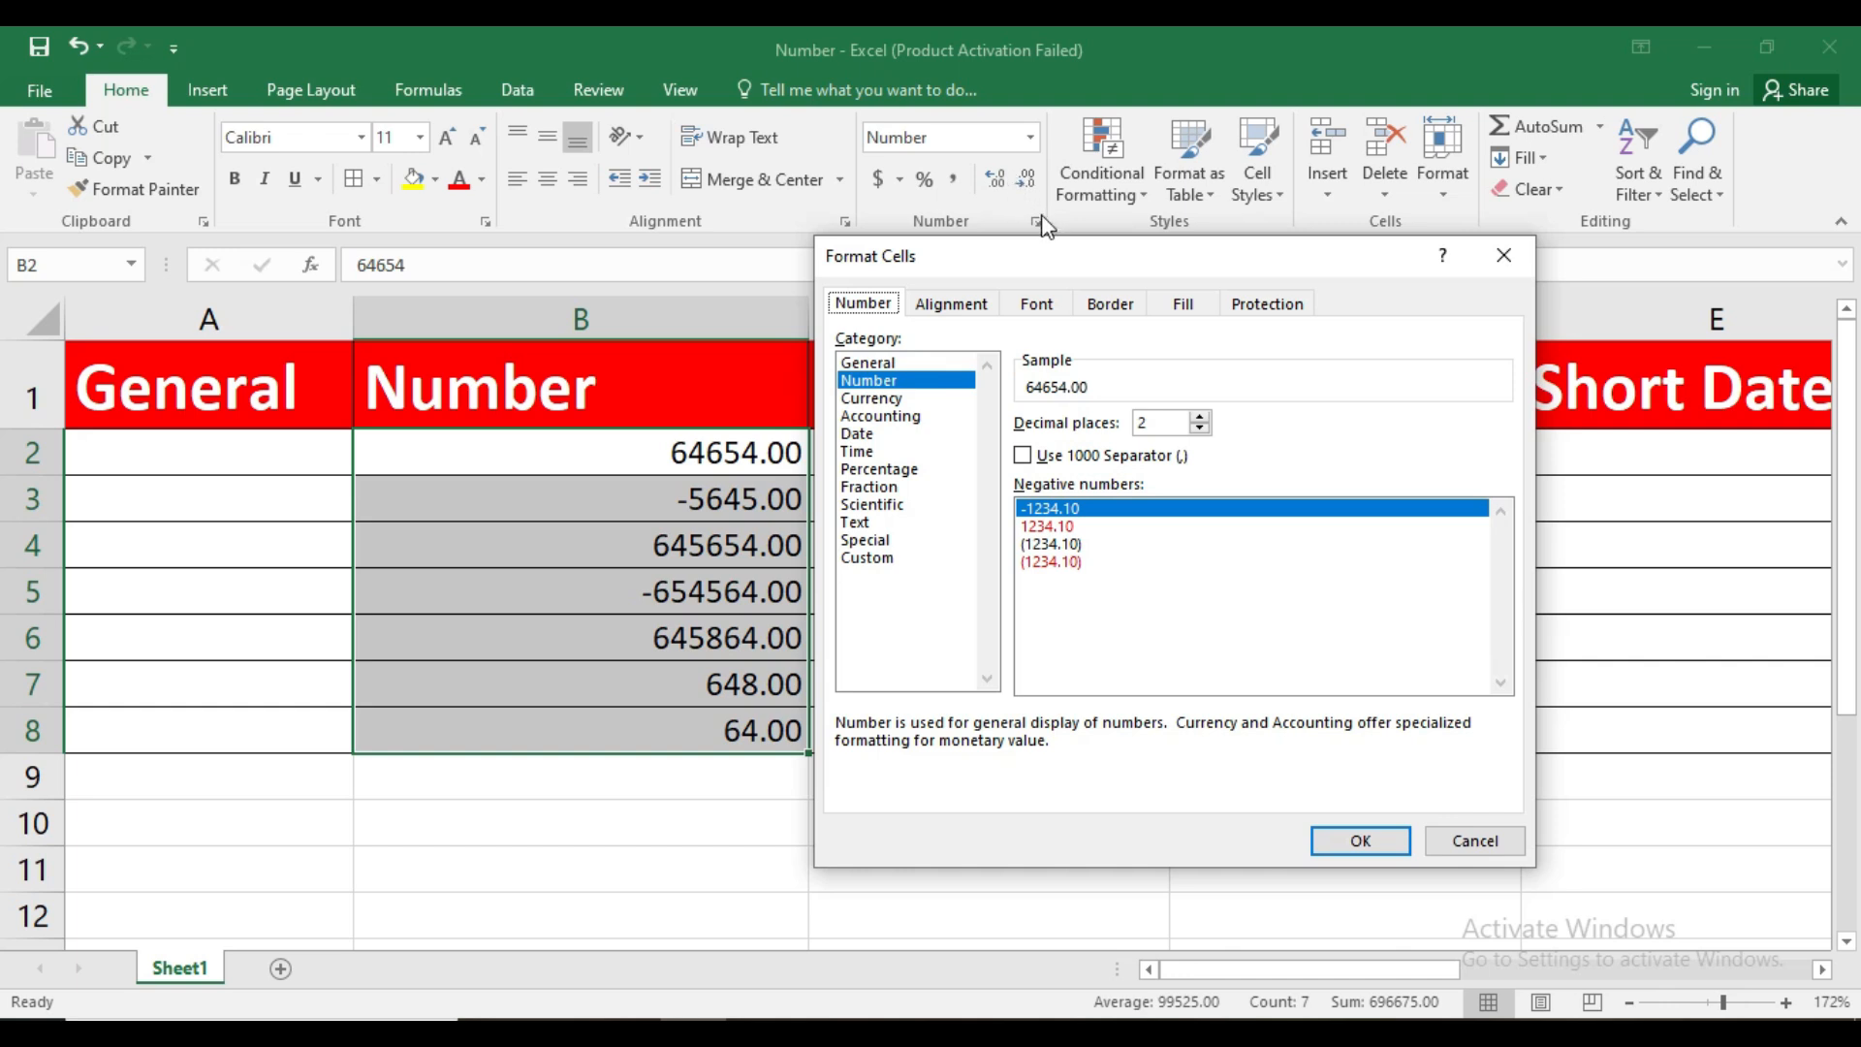
left_click(1200, 417)
left_click(1200, 417)
left_click(1200, 417)
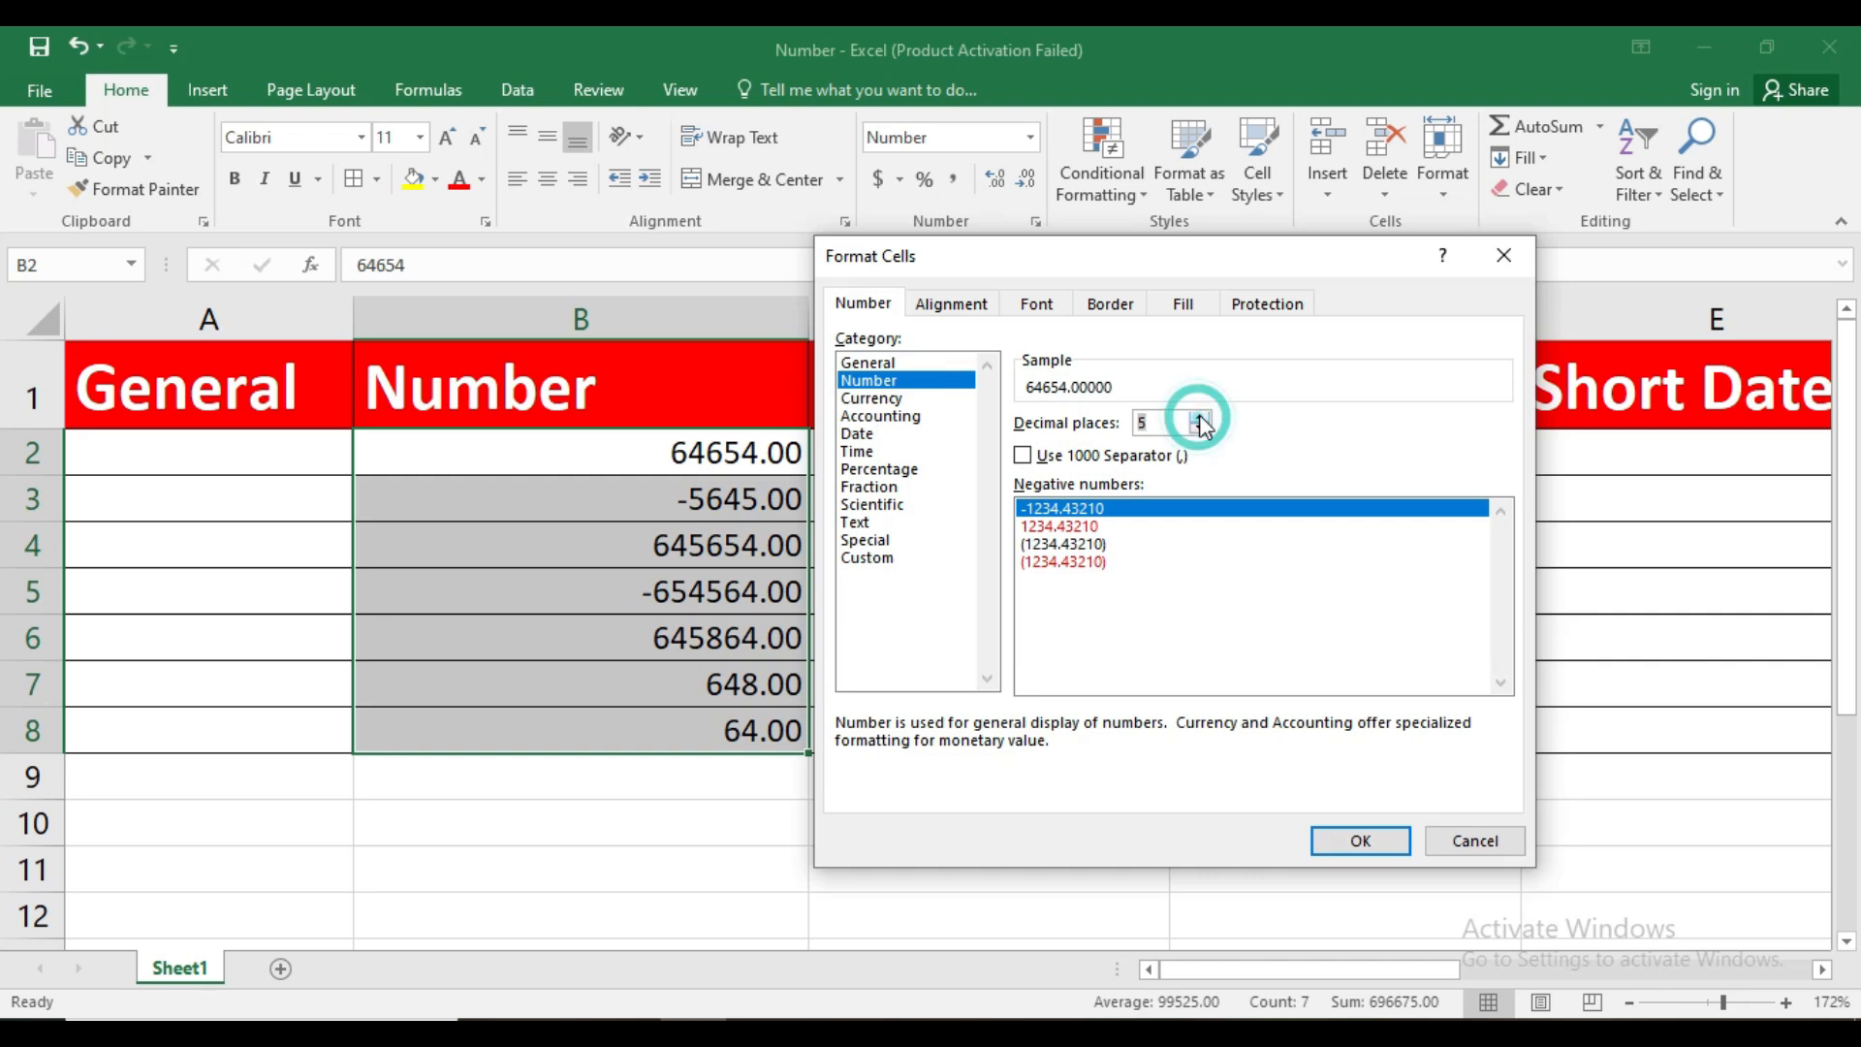
left_click(1201, 429)
left_click(1201, 429)
left_click(1201, 428)
left_click(1201, 428)
left_click(1200, 429)
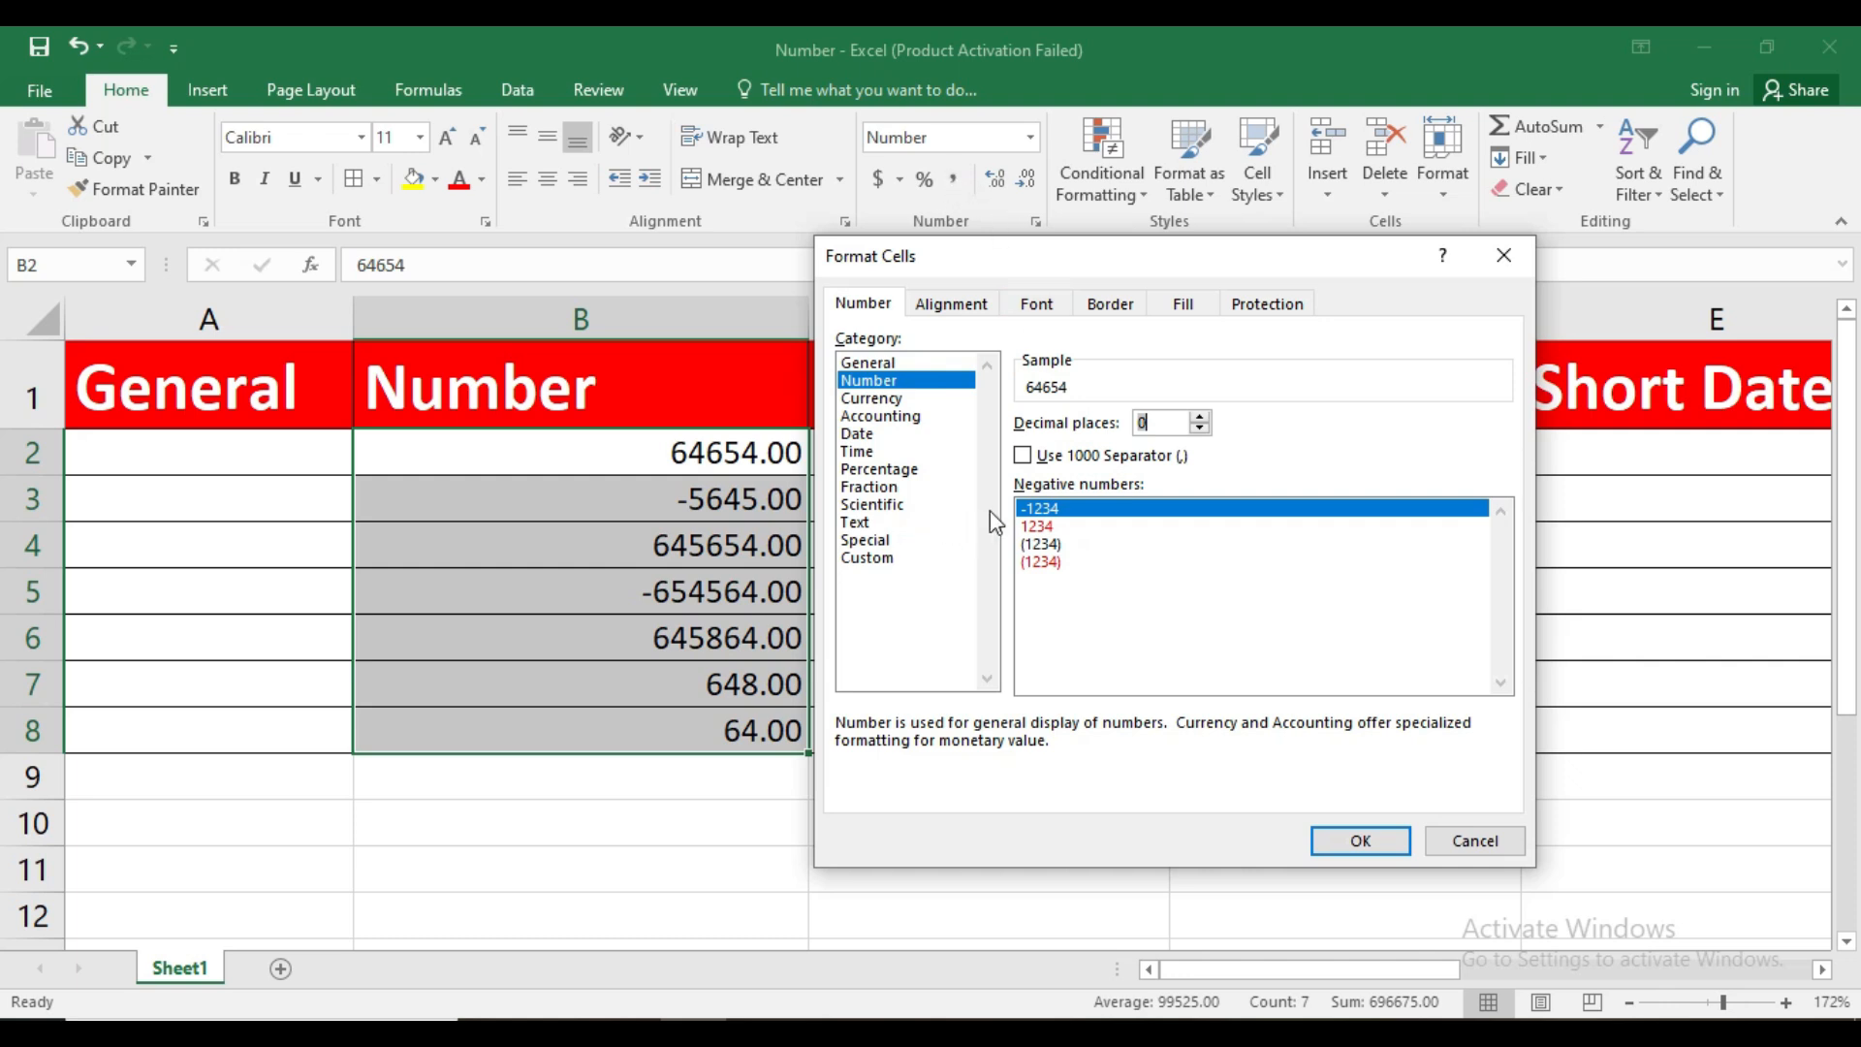
left_click(1023, 457)
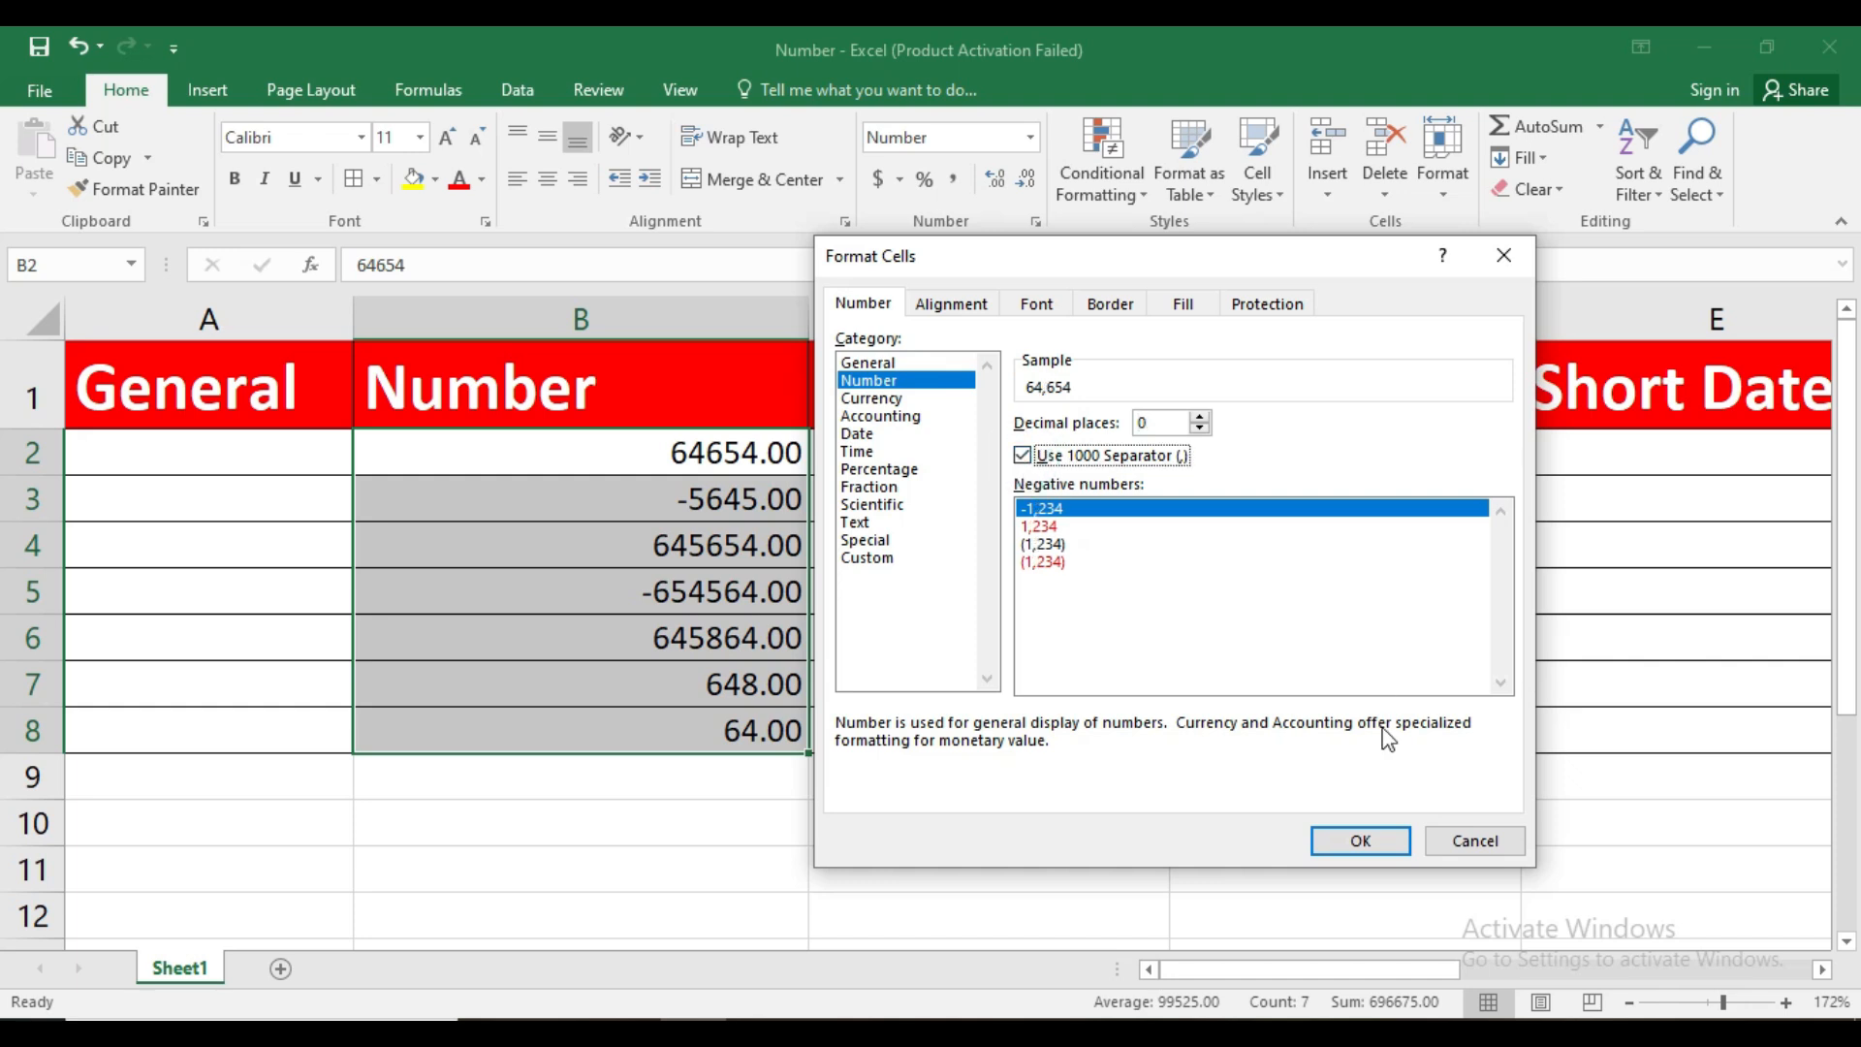
left_click(1361, 840)
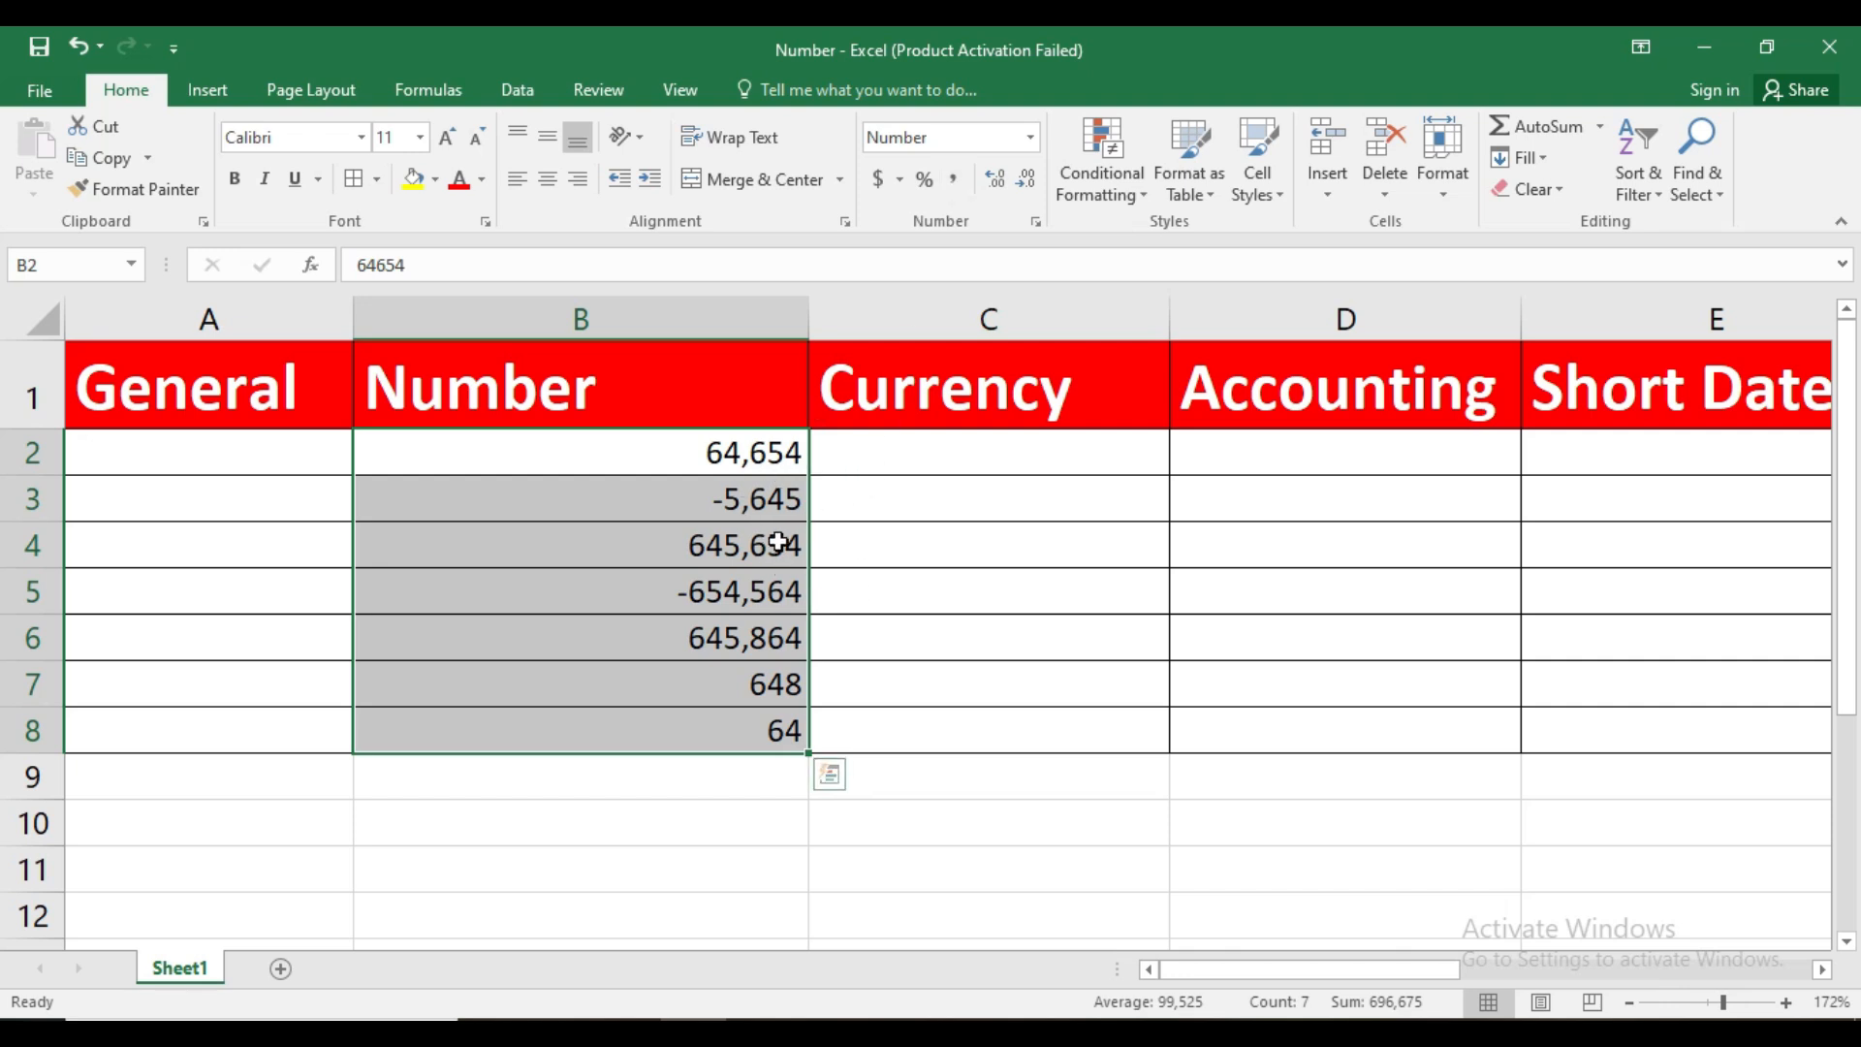
Set the negative numbers in B2:B8 to display in red without a minus sign or parentheses
left_click(1035, 223)
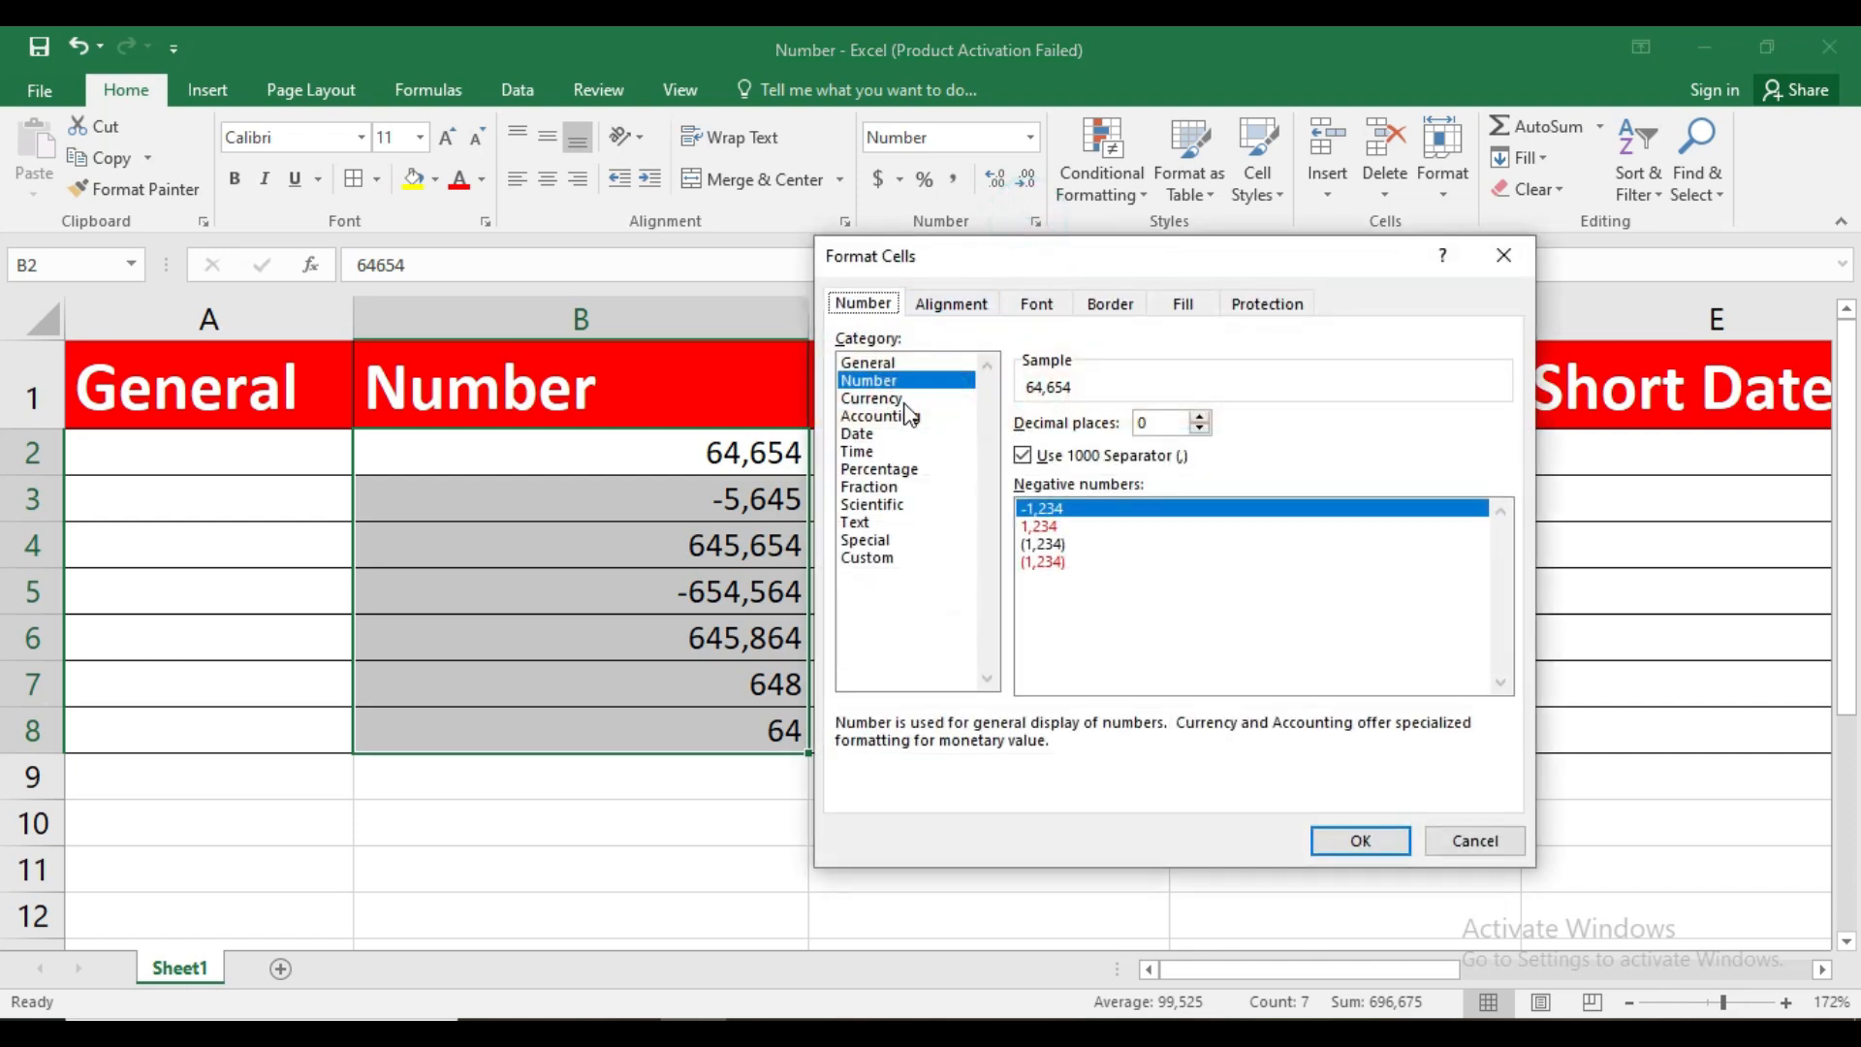
left_click_drag(983, 254, 1022, 235)
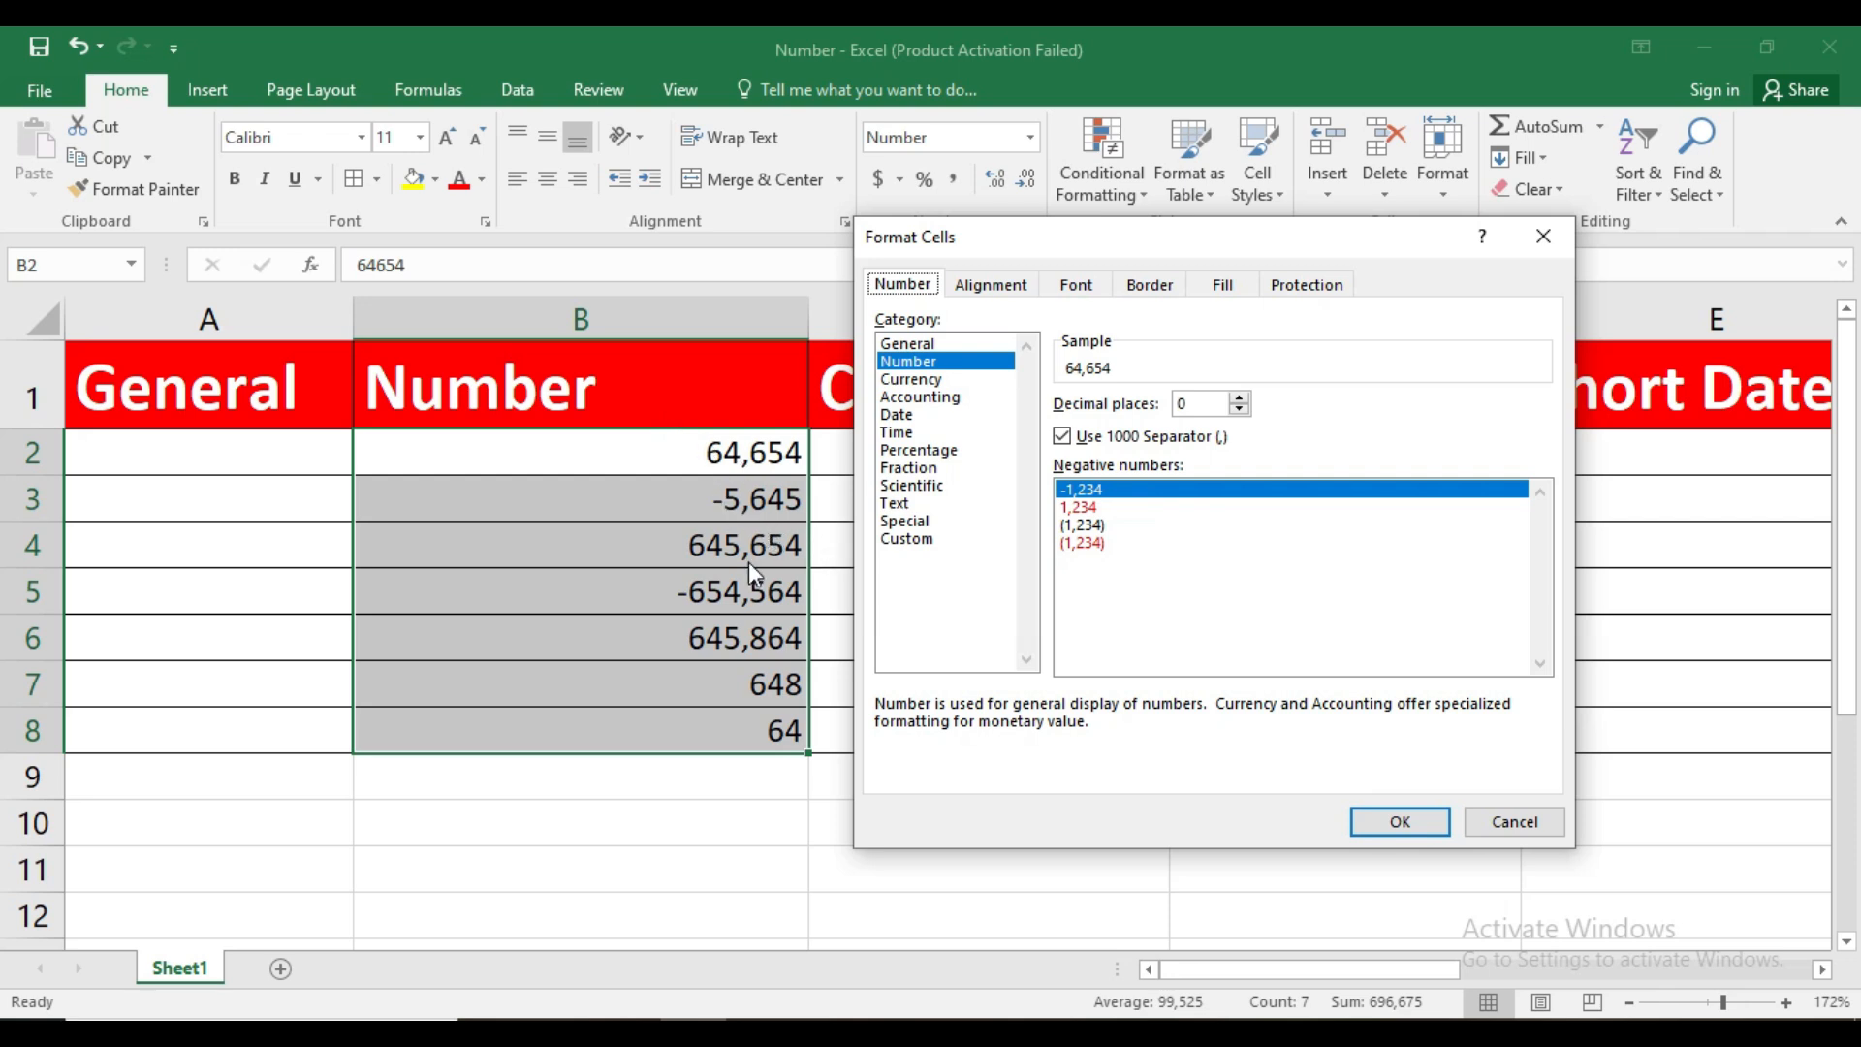
left_click(1069, 506)
left_click(1069, 504)
left_click(1088, 493)
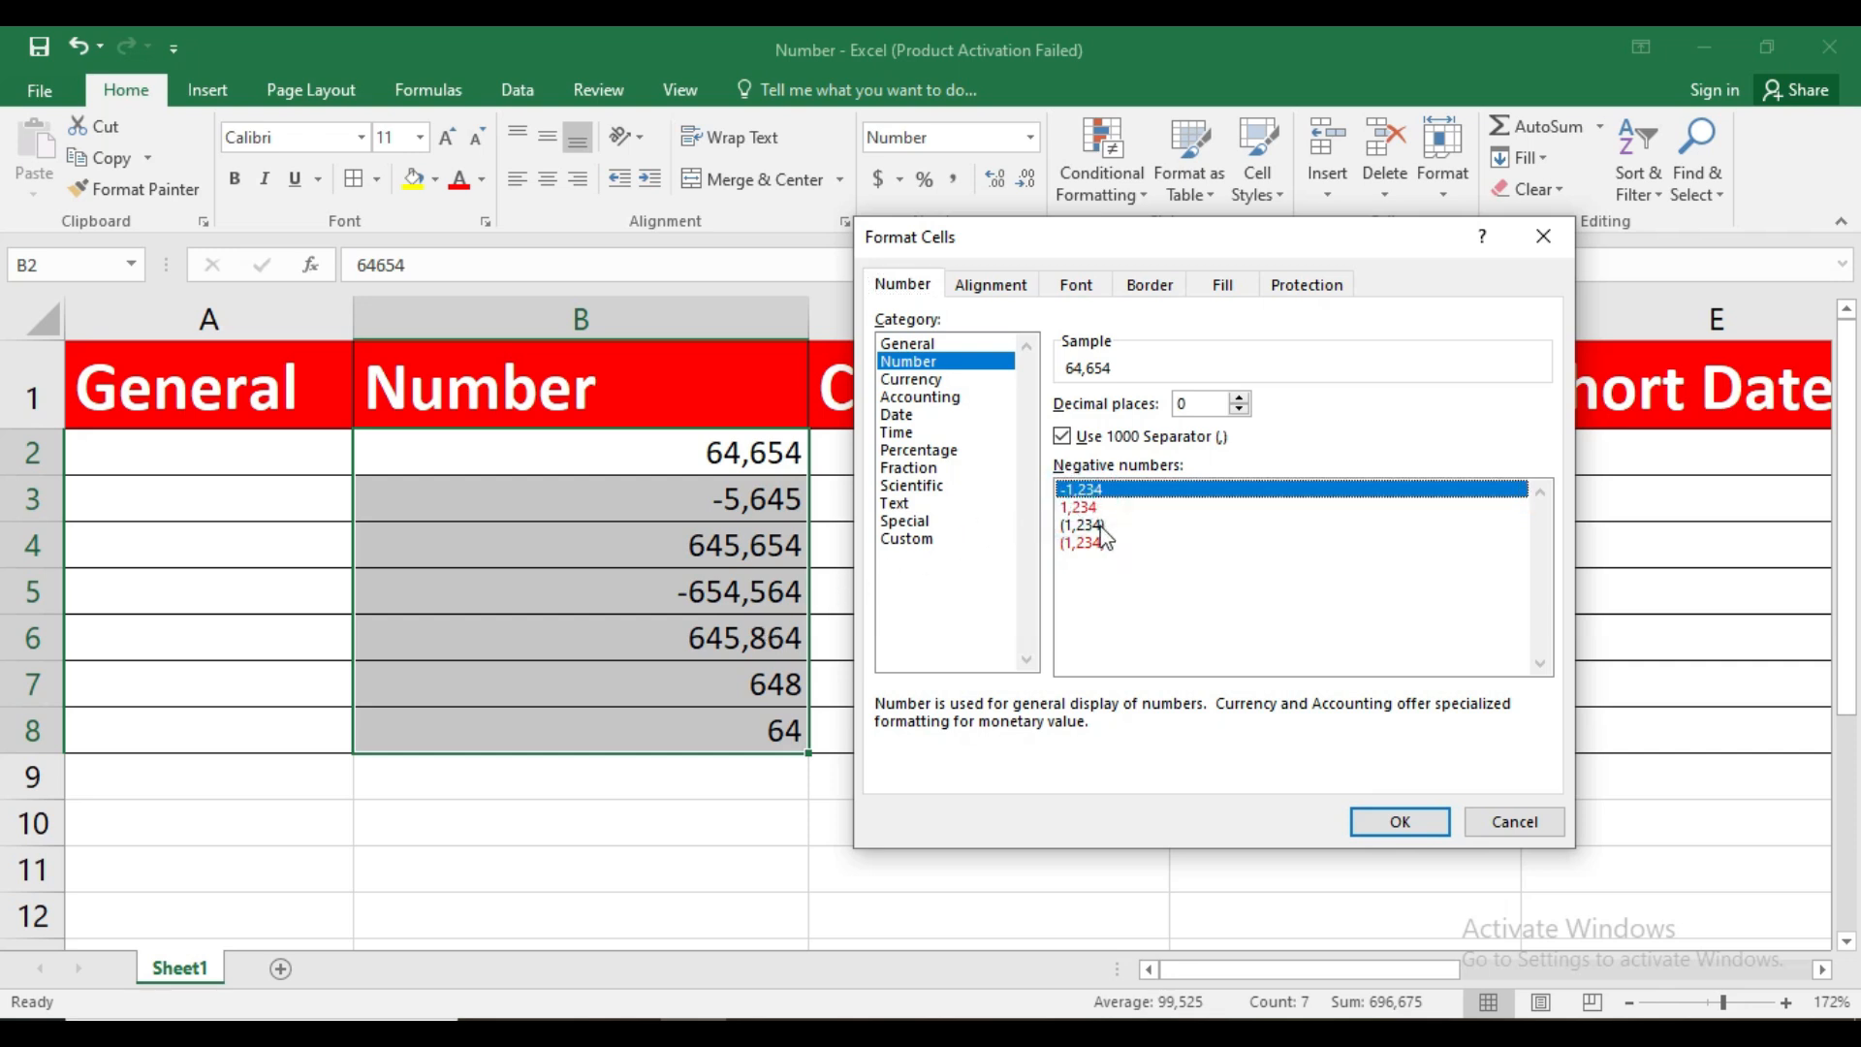
left_click(1072, 507)
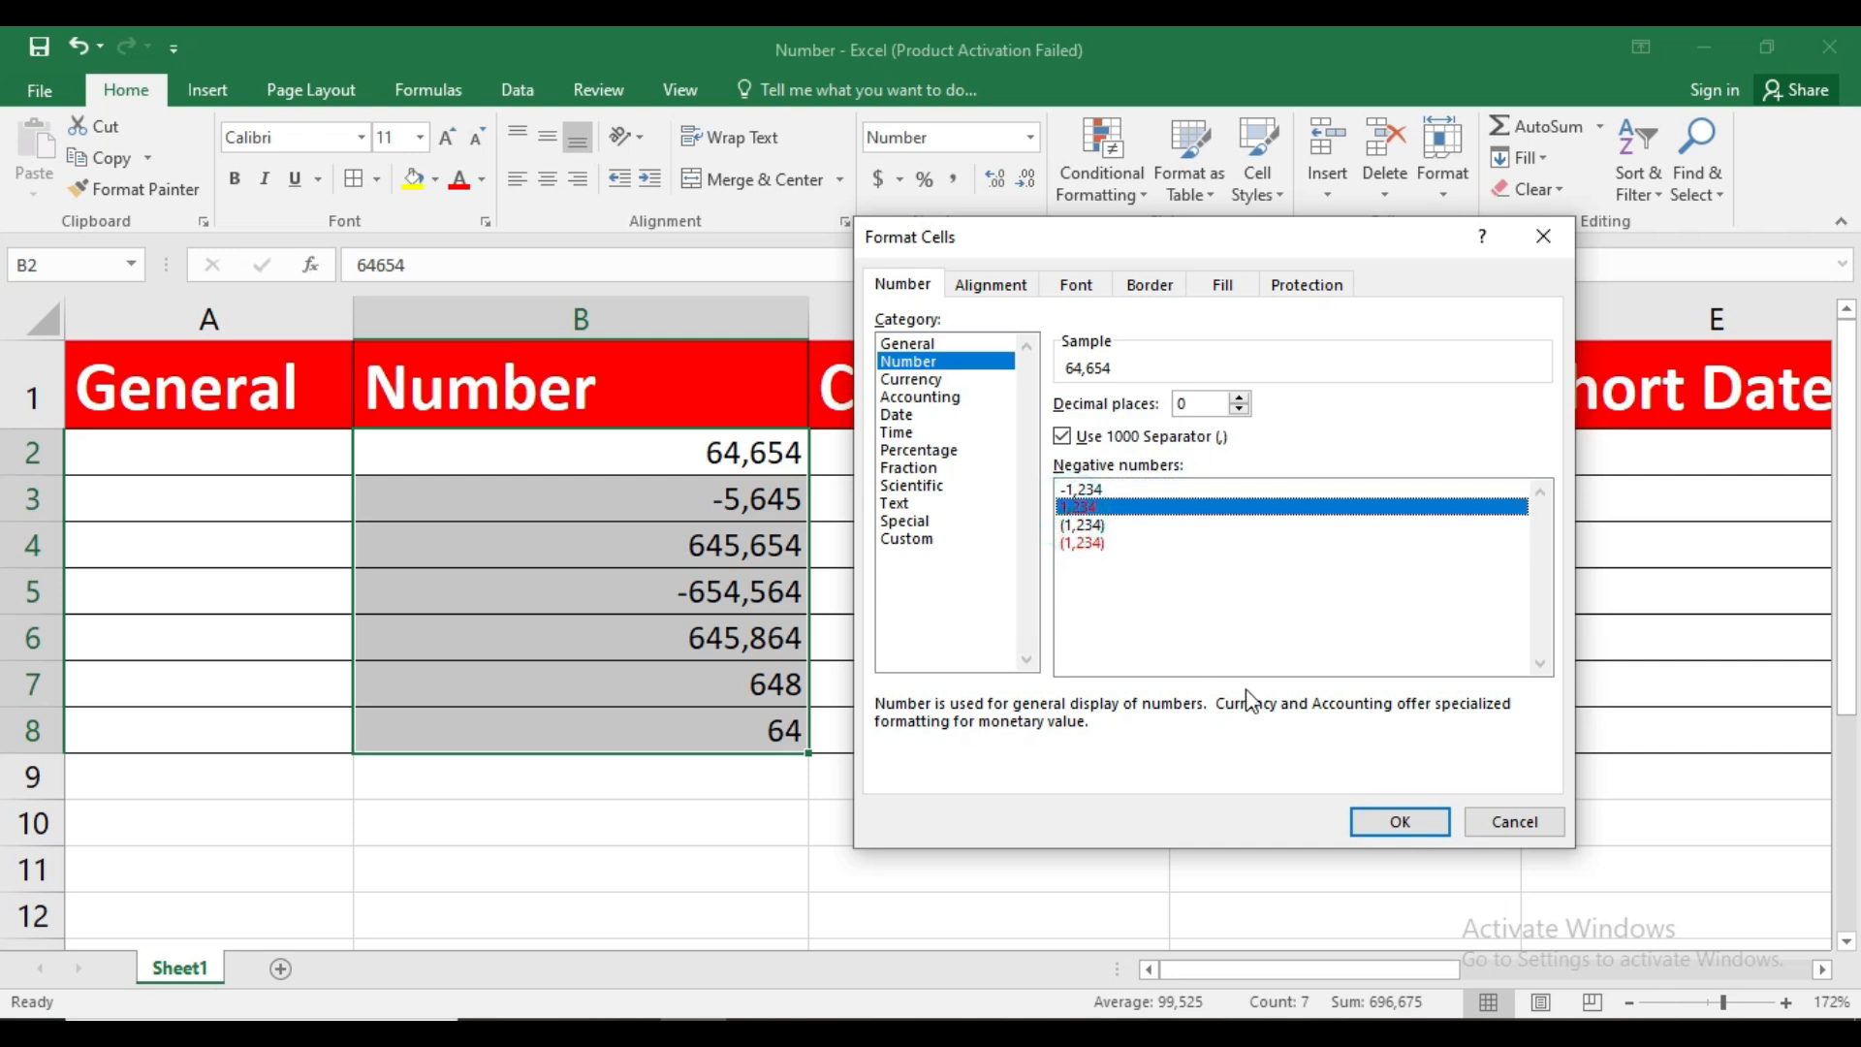
left_click(1400, 821)
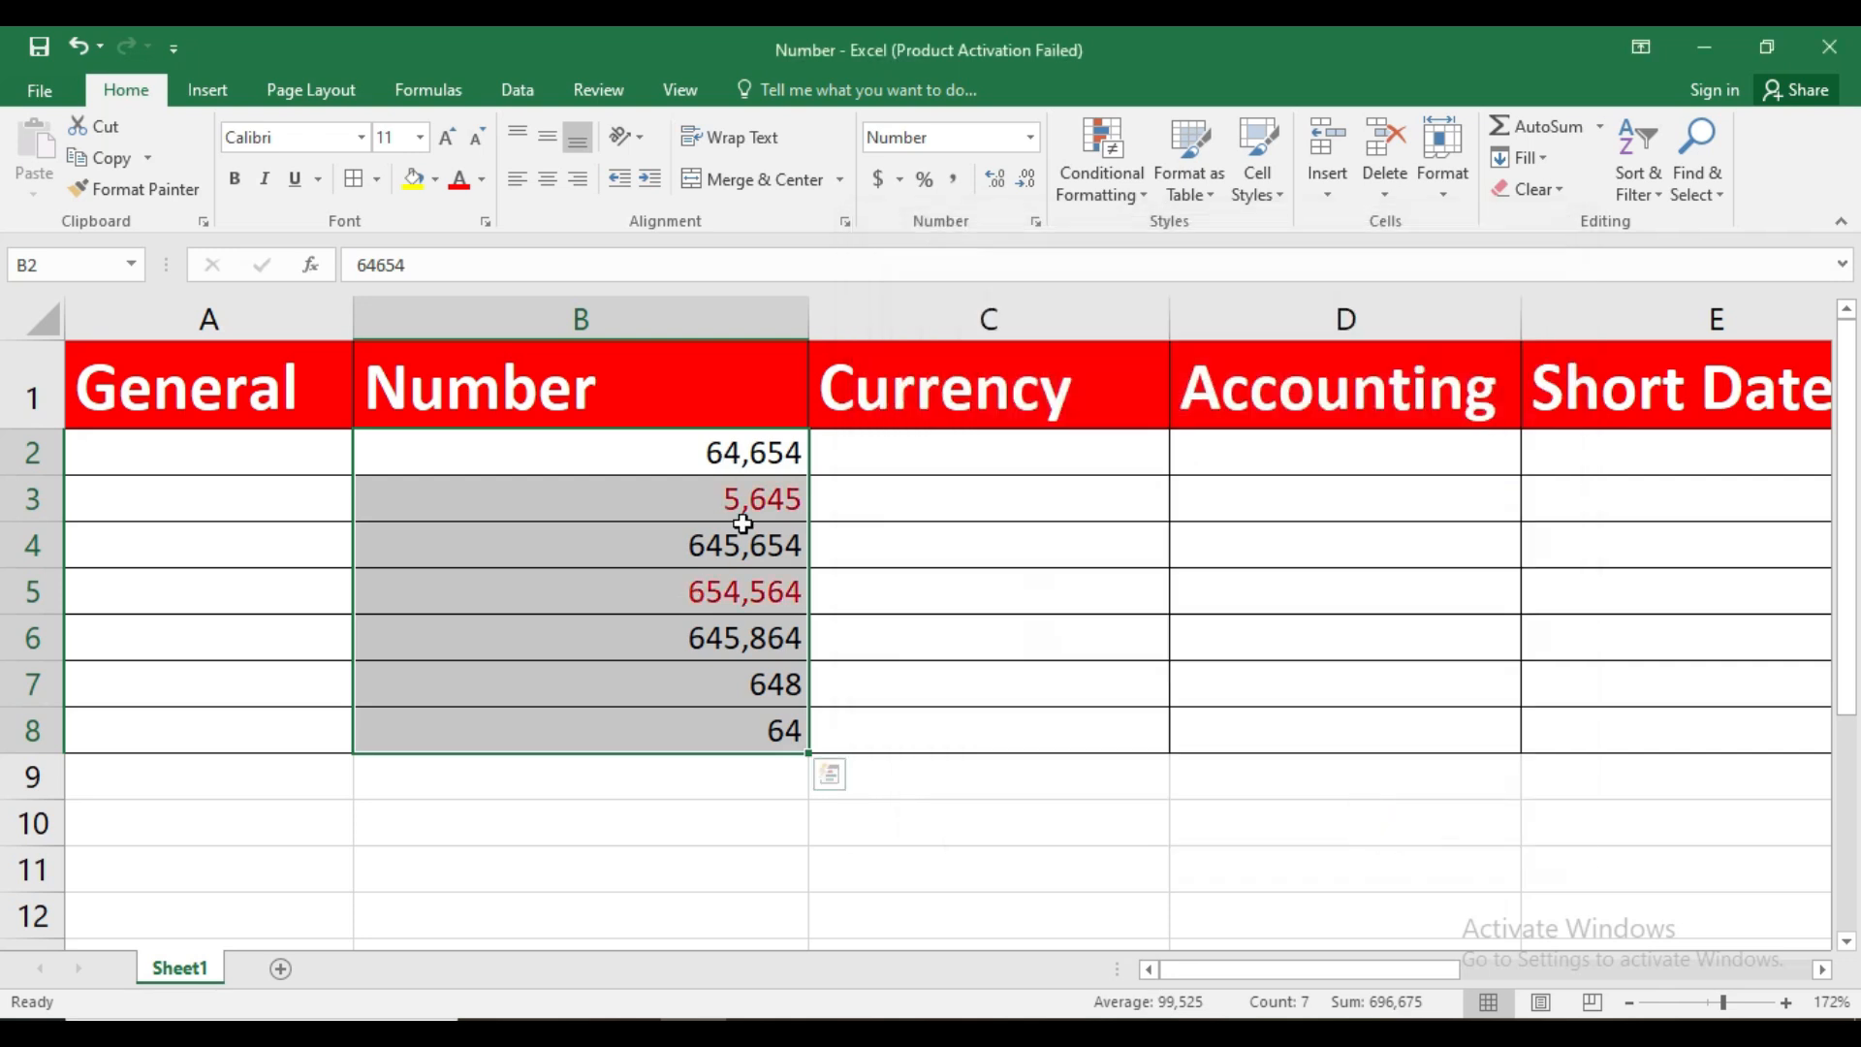
left_click(741, 538)
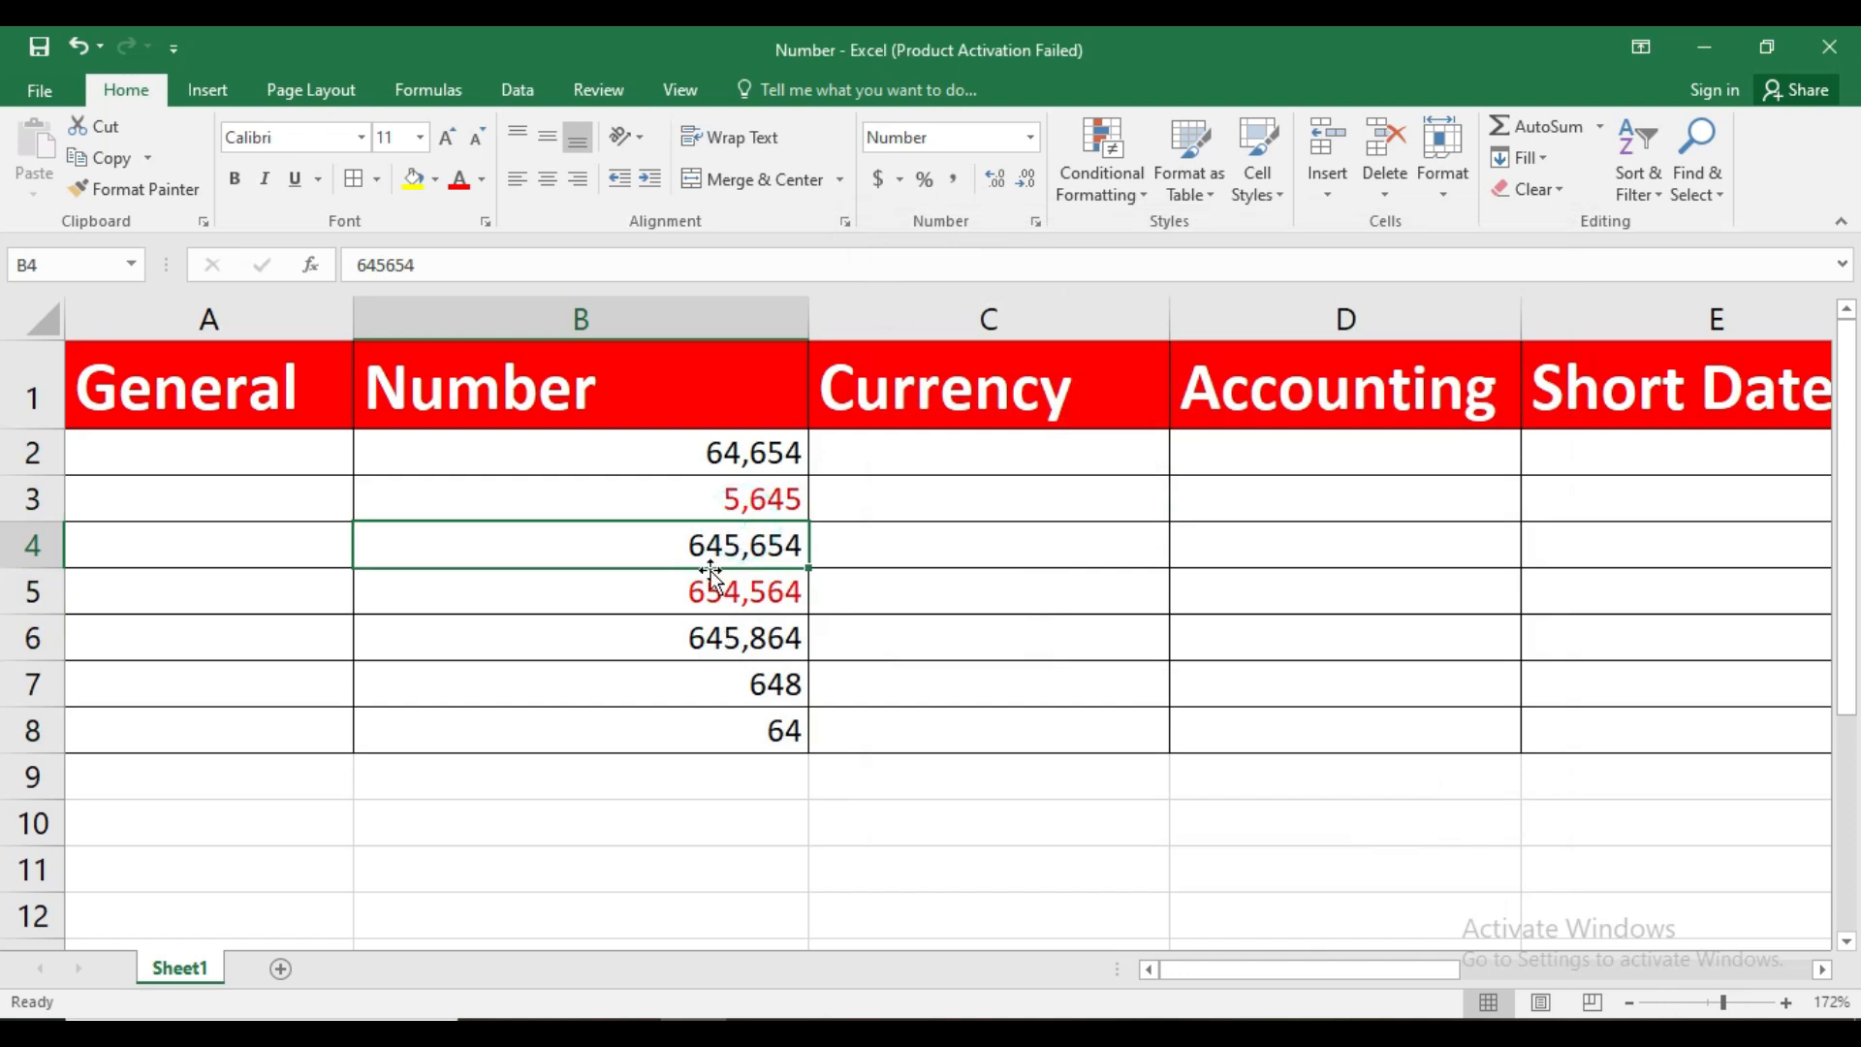
Set the negative numbers in B2:B8 to display in black parentheses
left_click(714, 462)
left_click_drag(714, 452, 752, 718)
left_click(1036, 222)
left_click(1105, 525)
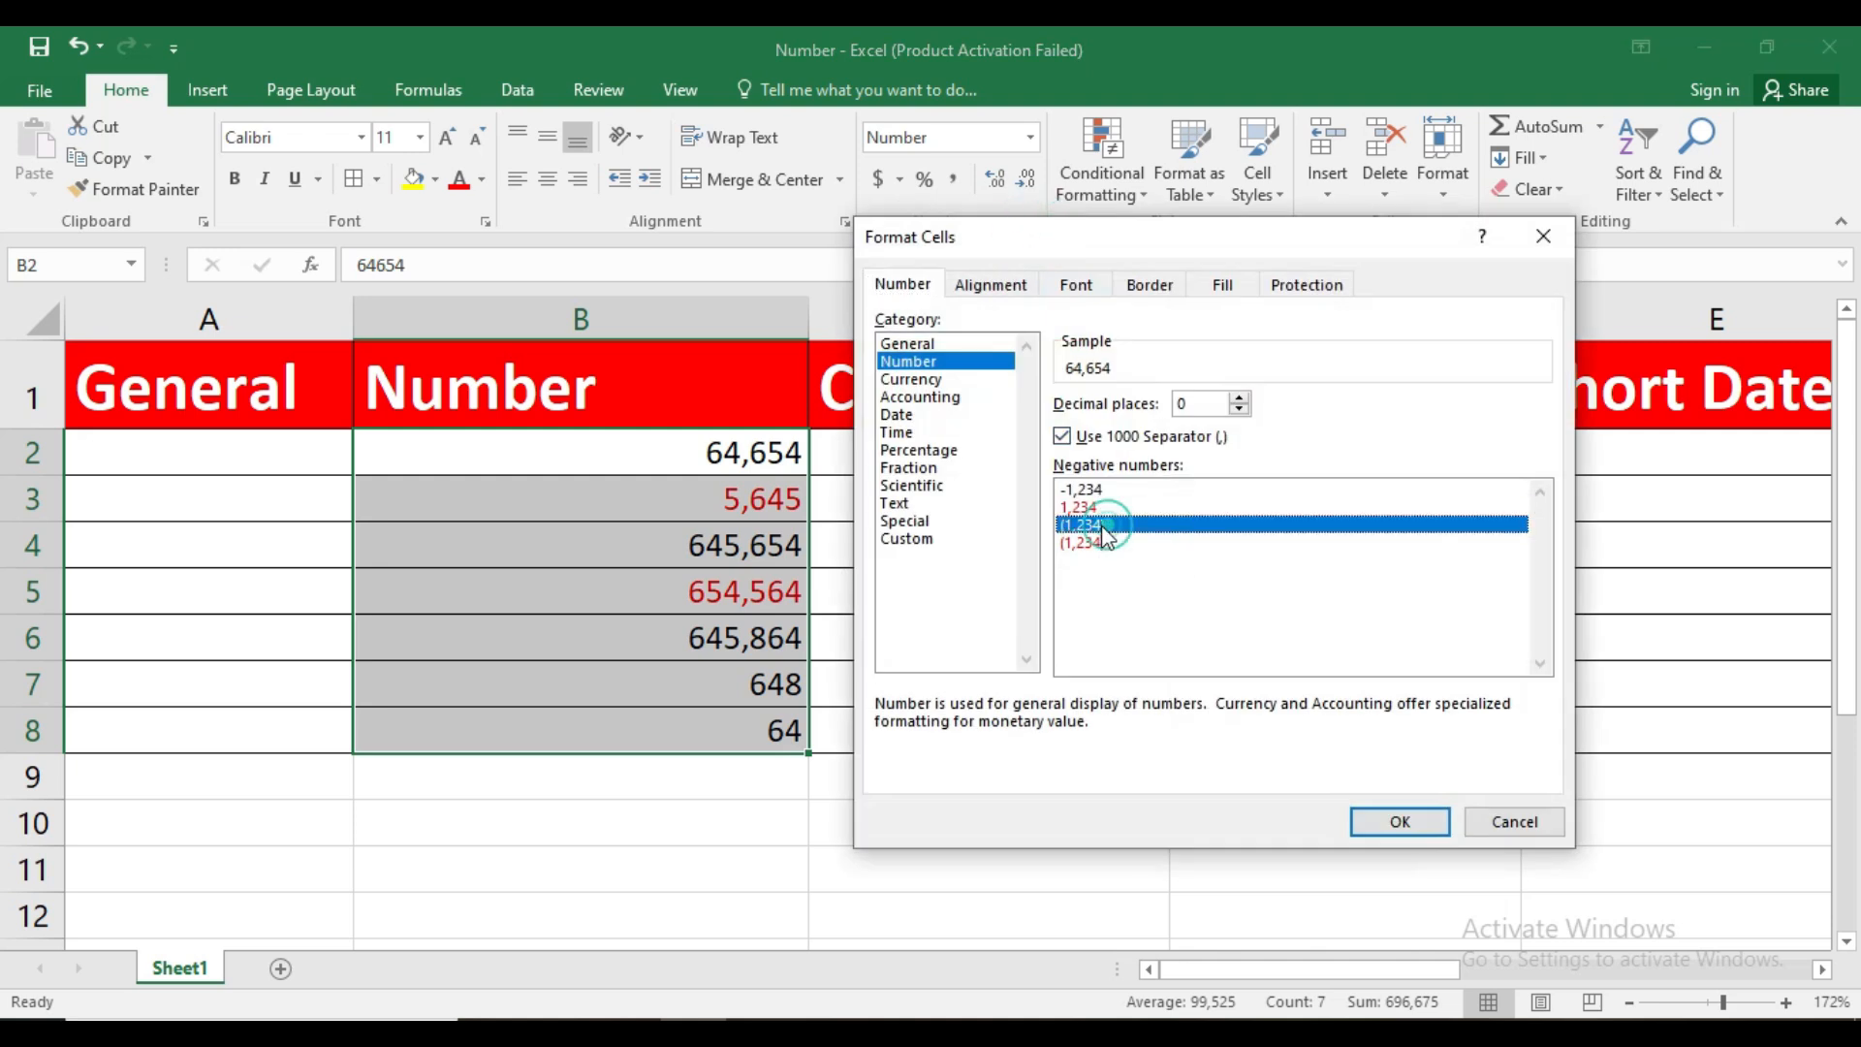
left_click(1386, 823)
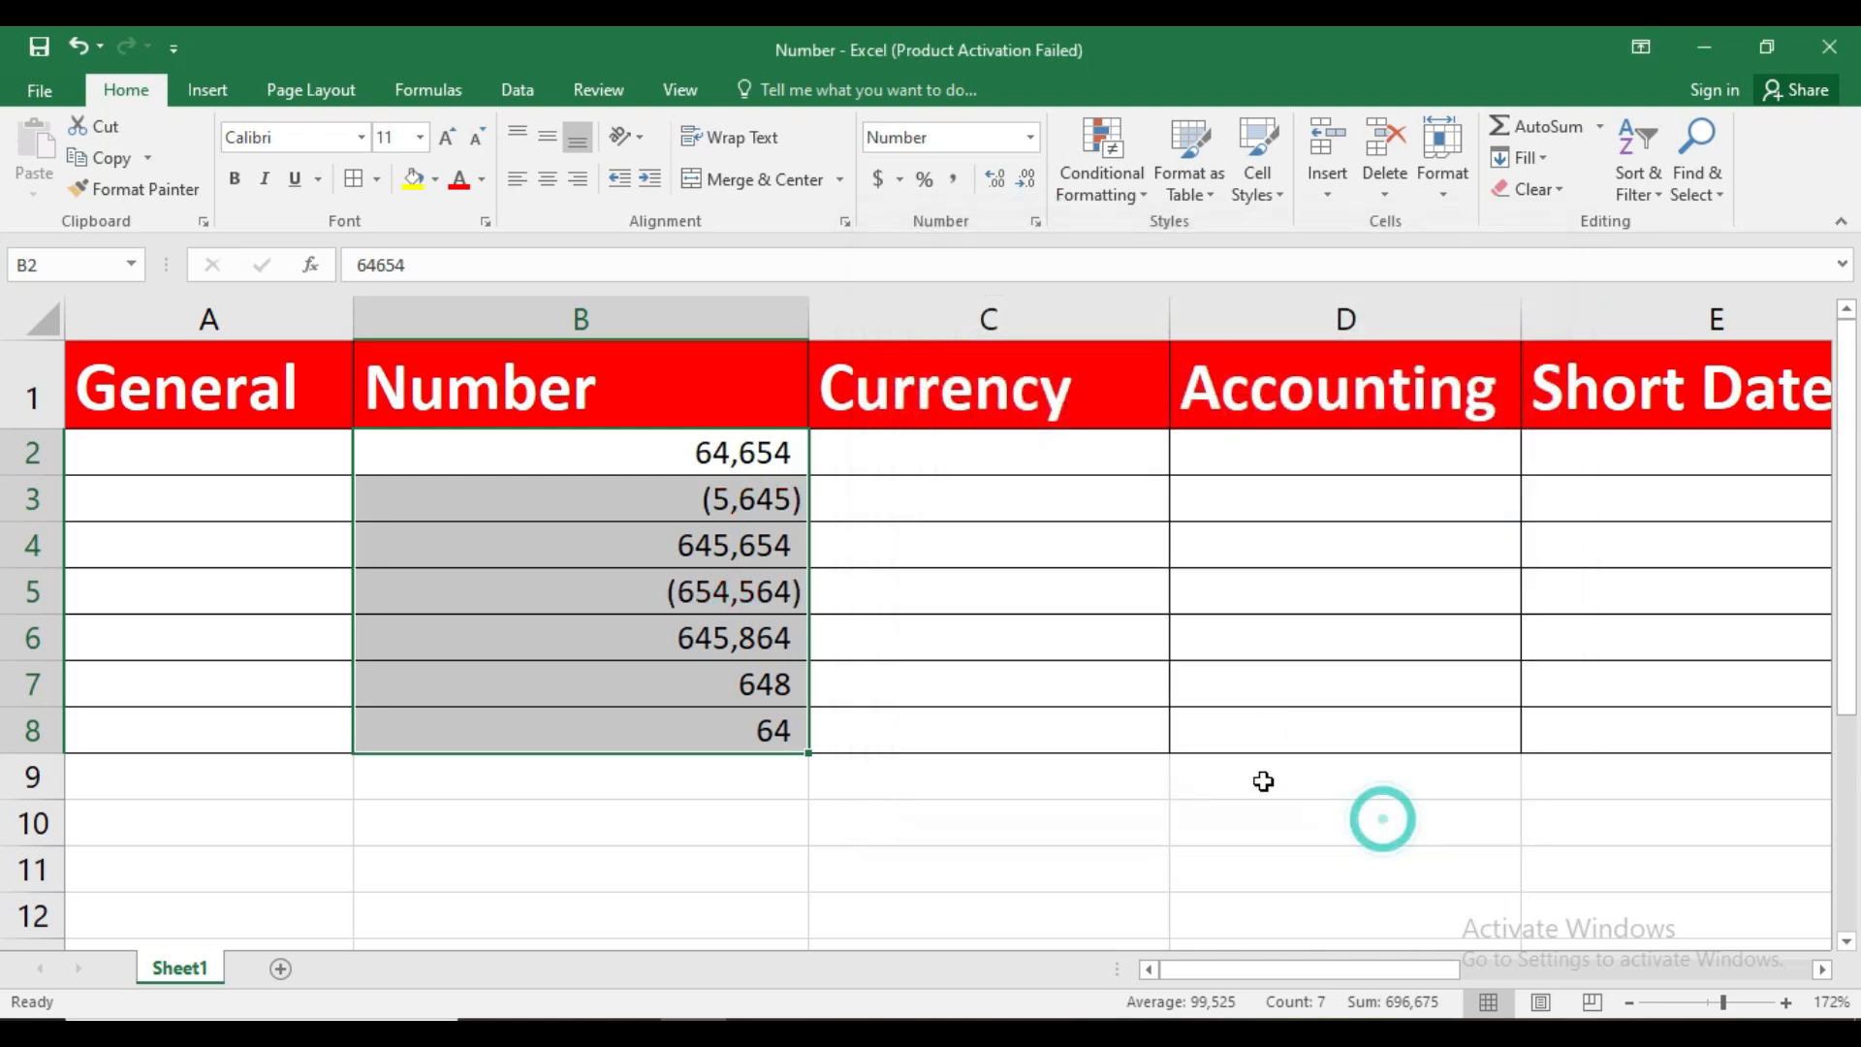
Set the negative numbers in B2:B8 to display in red parentheses
left_click(1036, 222)
left_click(1097, 543)
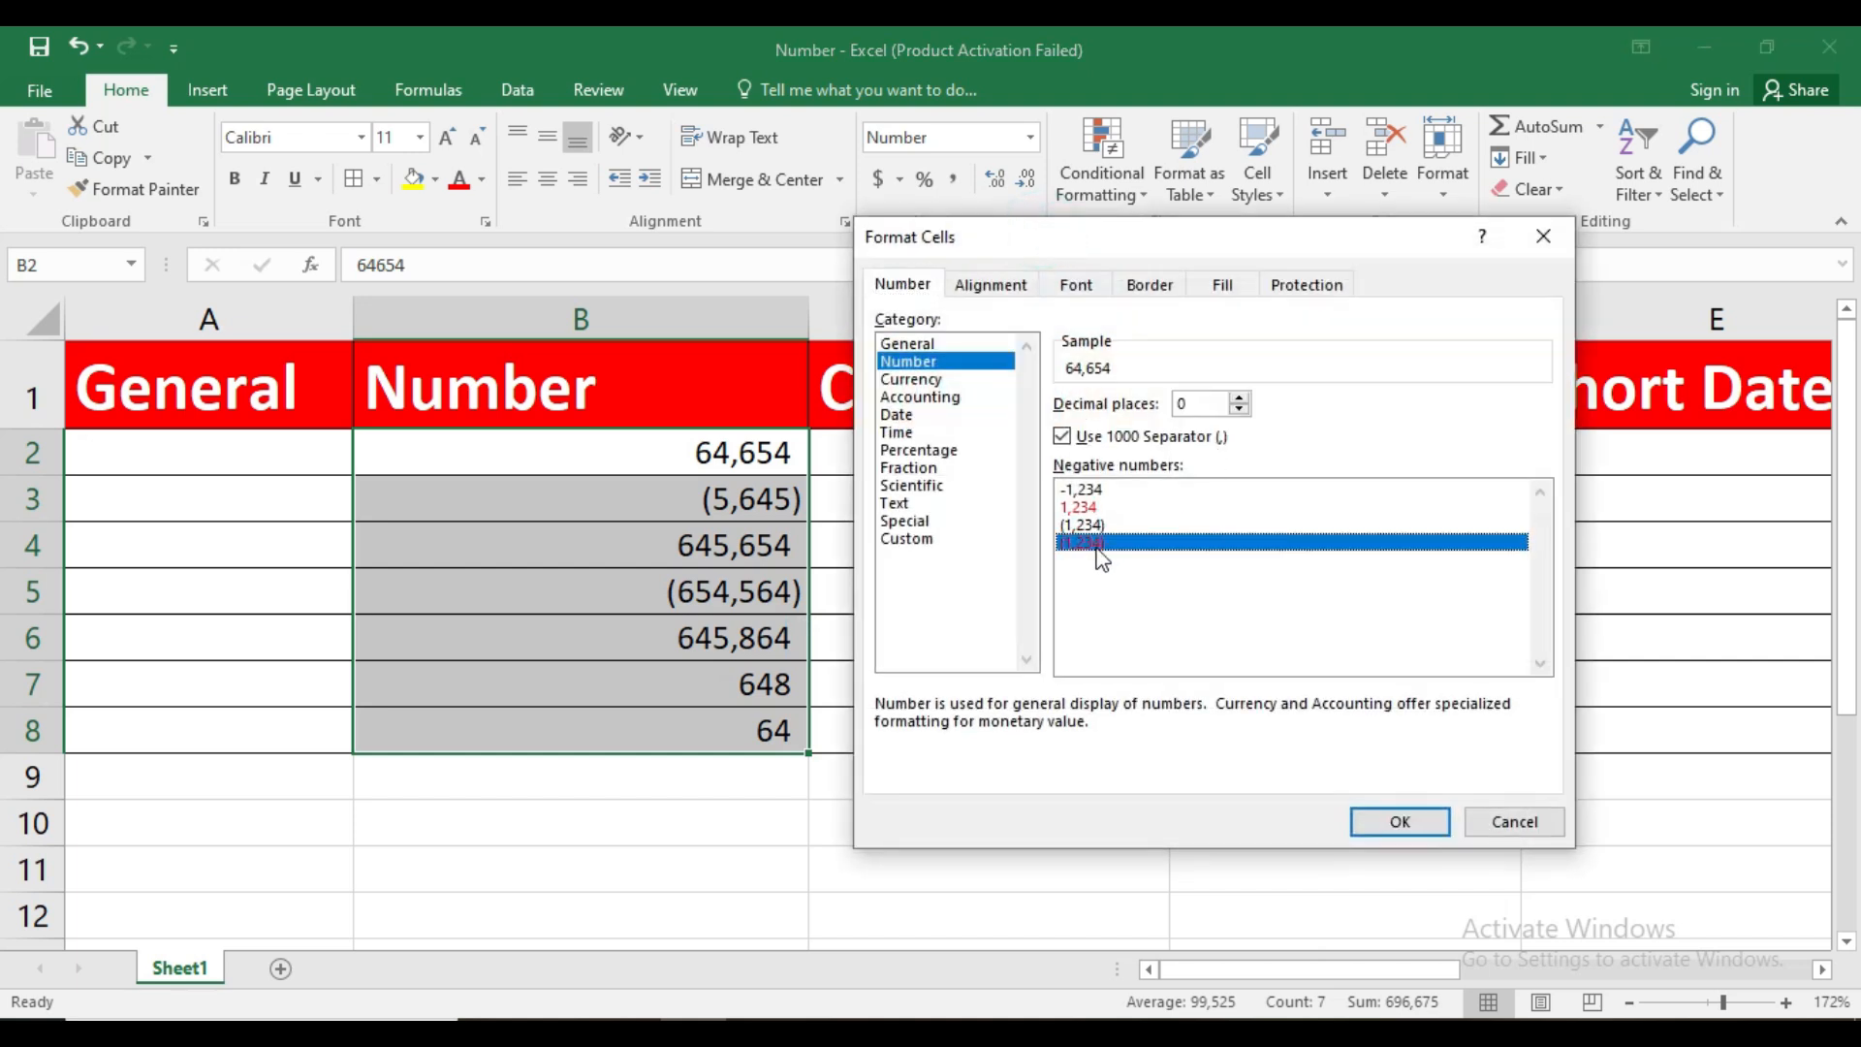
left_click(1401, 816)
left_click(761, 598)
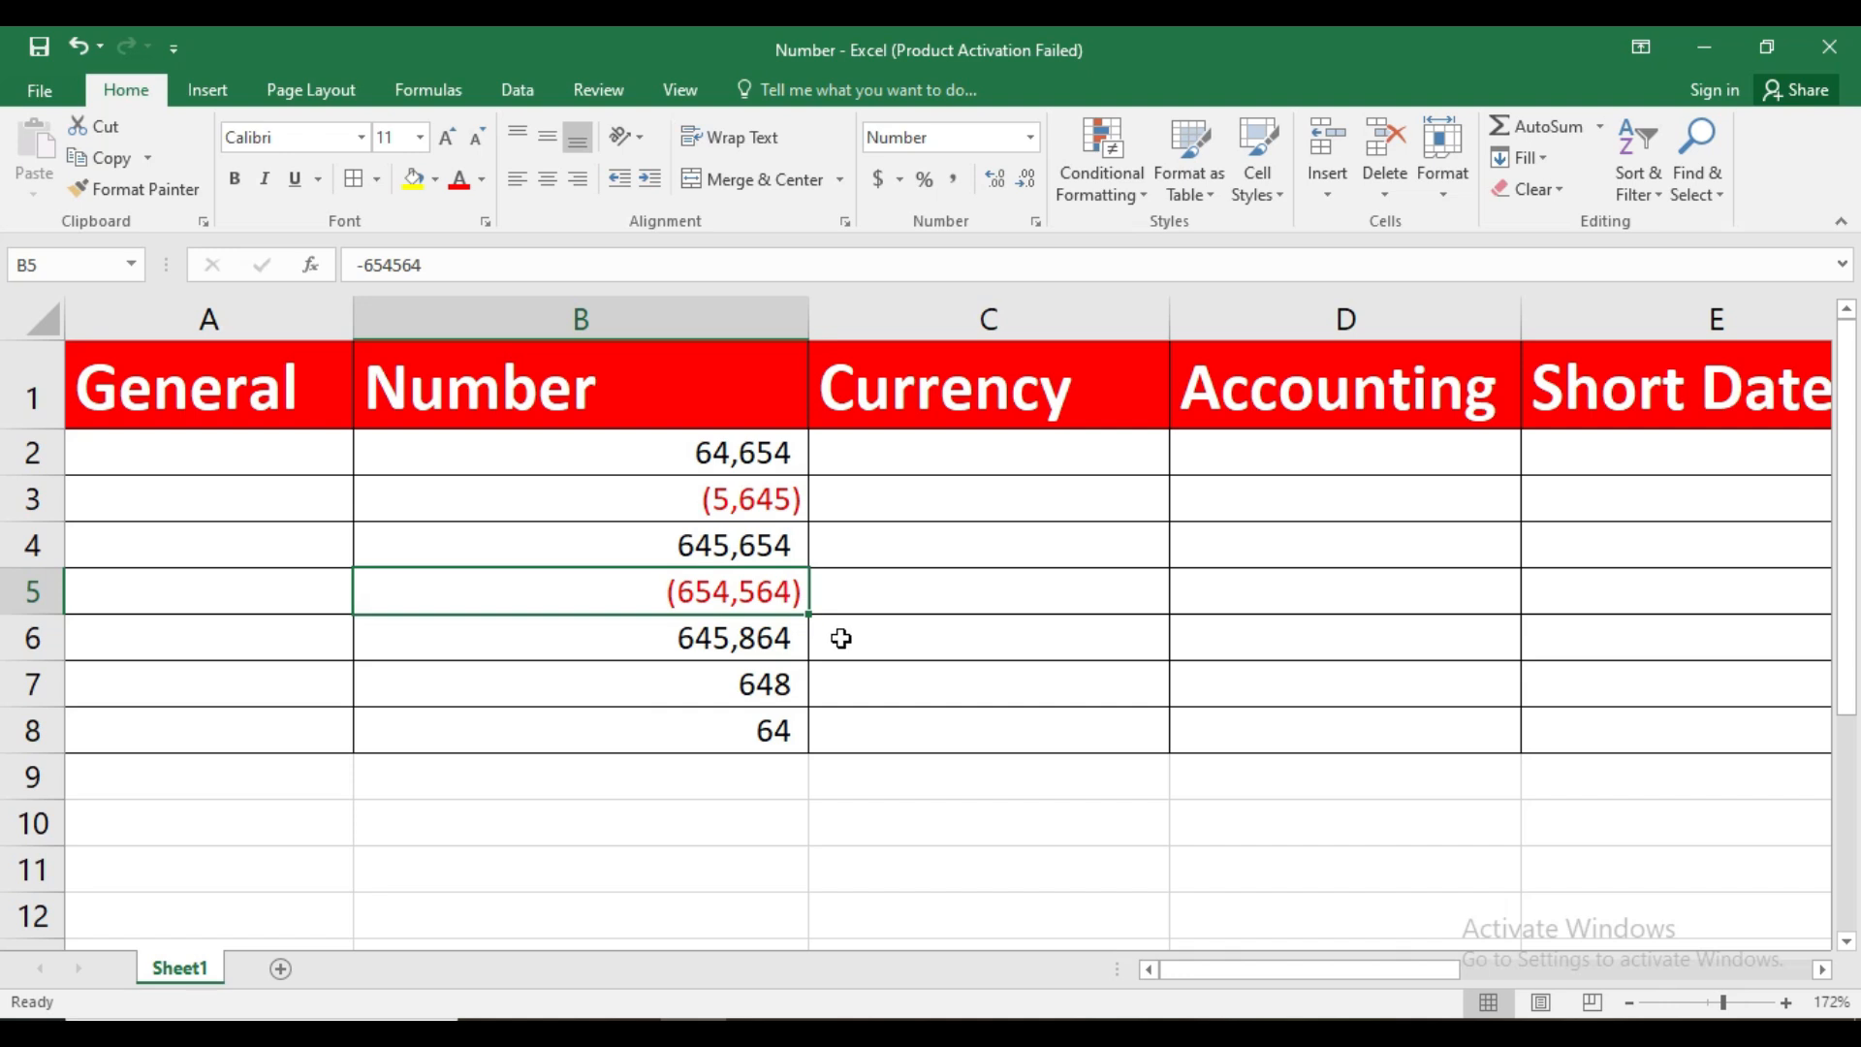
Enter 9684685, 6849612, 6418641 and 645641 in cells C2 to C5 of the Currency column
left_click(1001, 458)
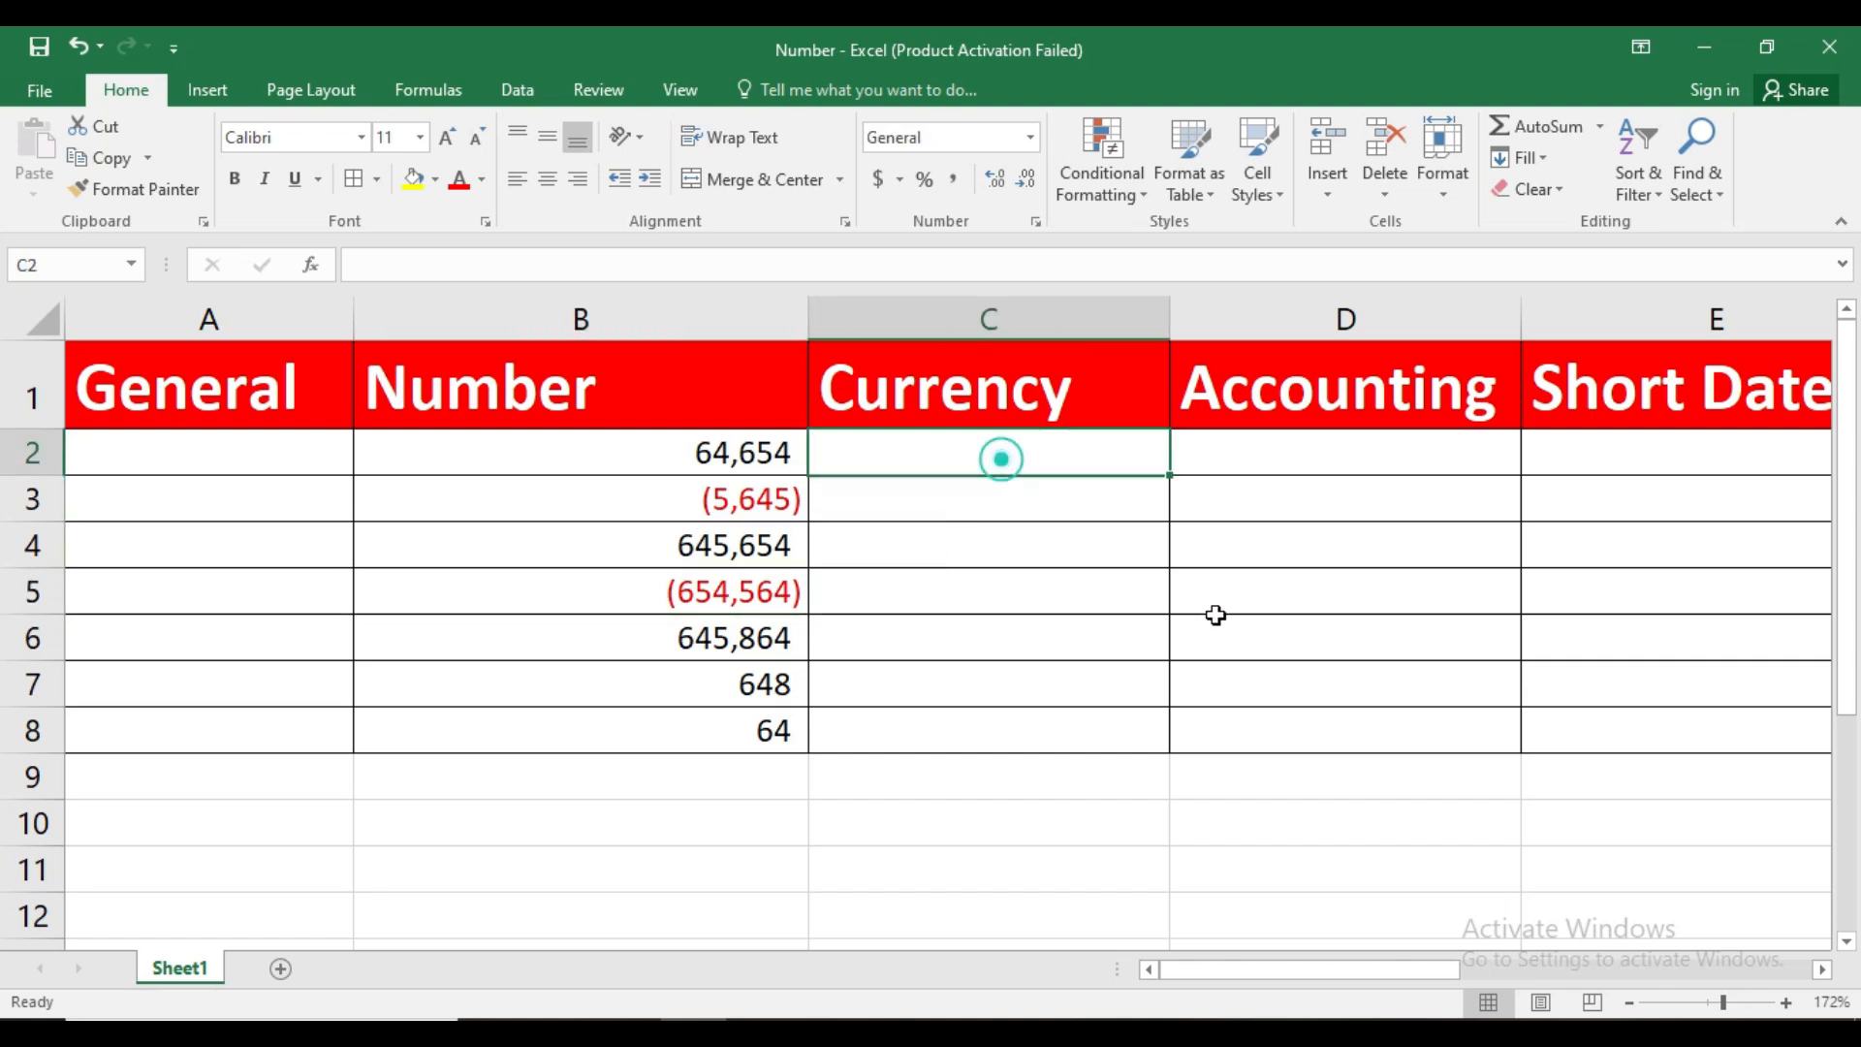
type("9684685")
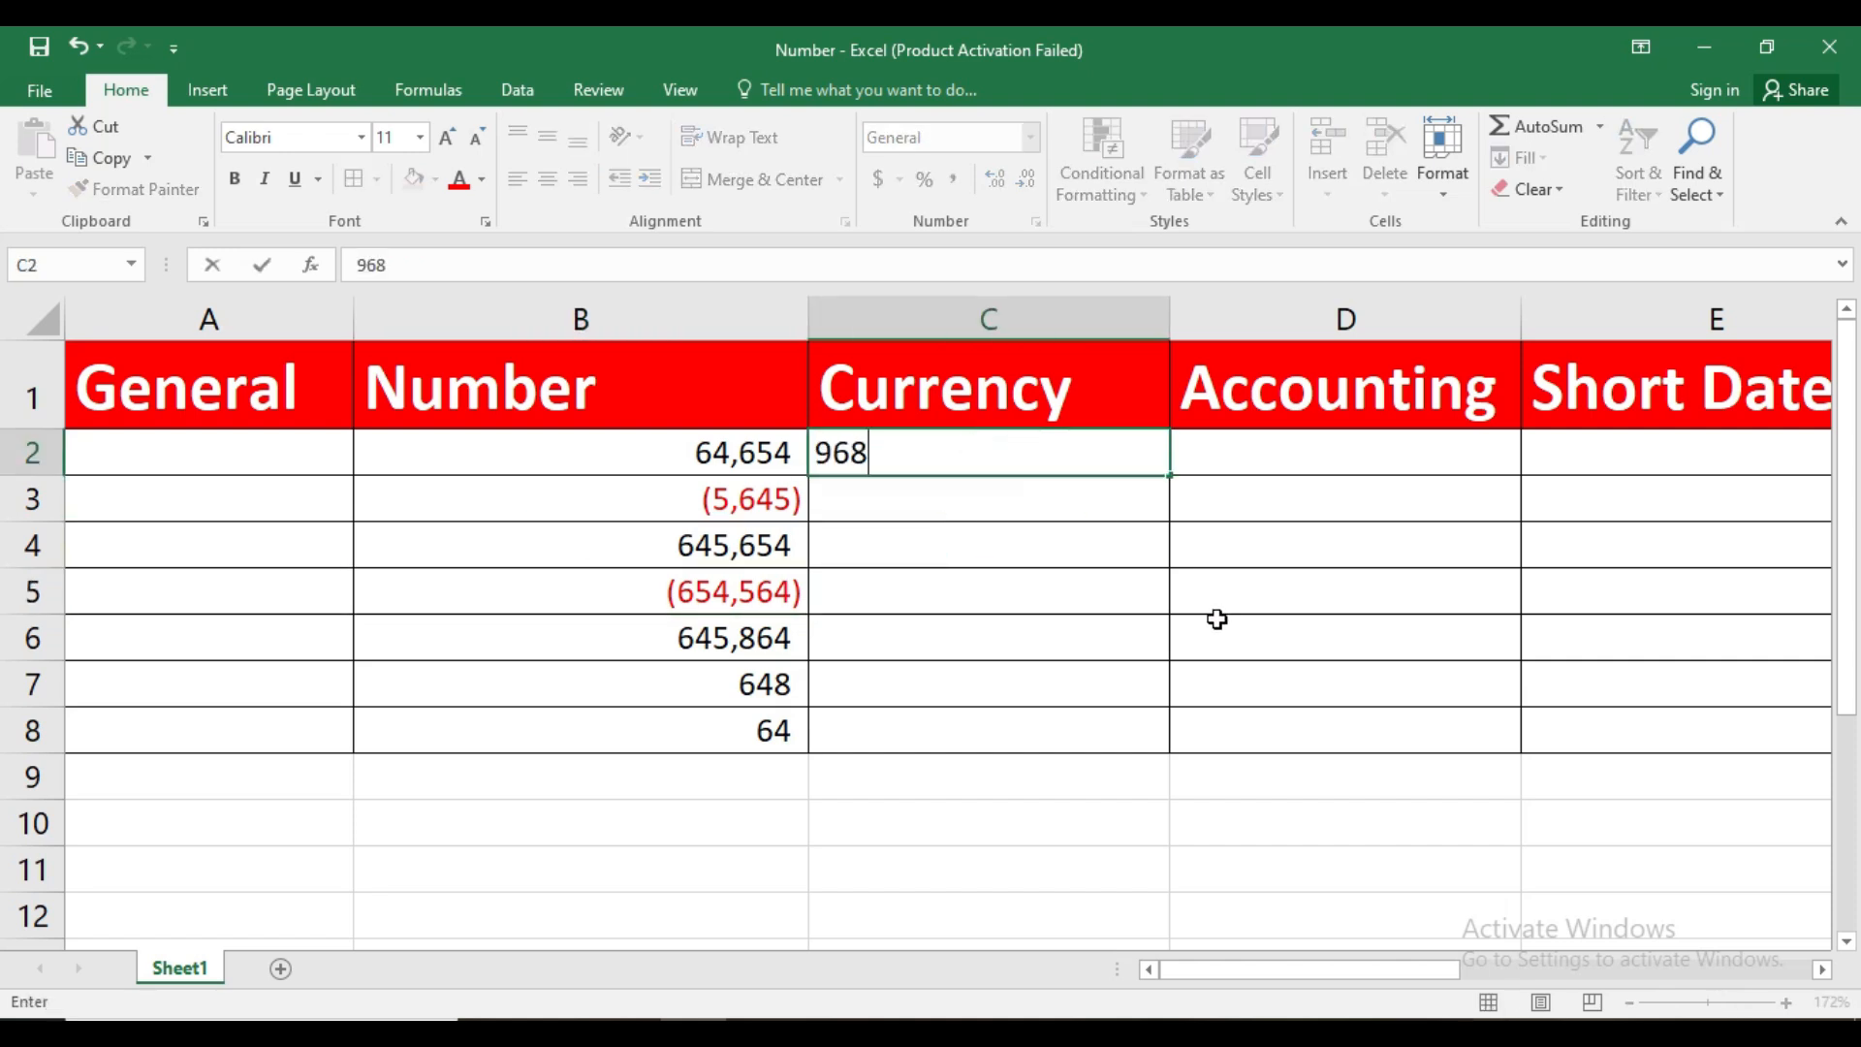
key("Return")
type("6849612")
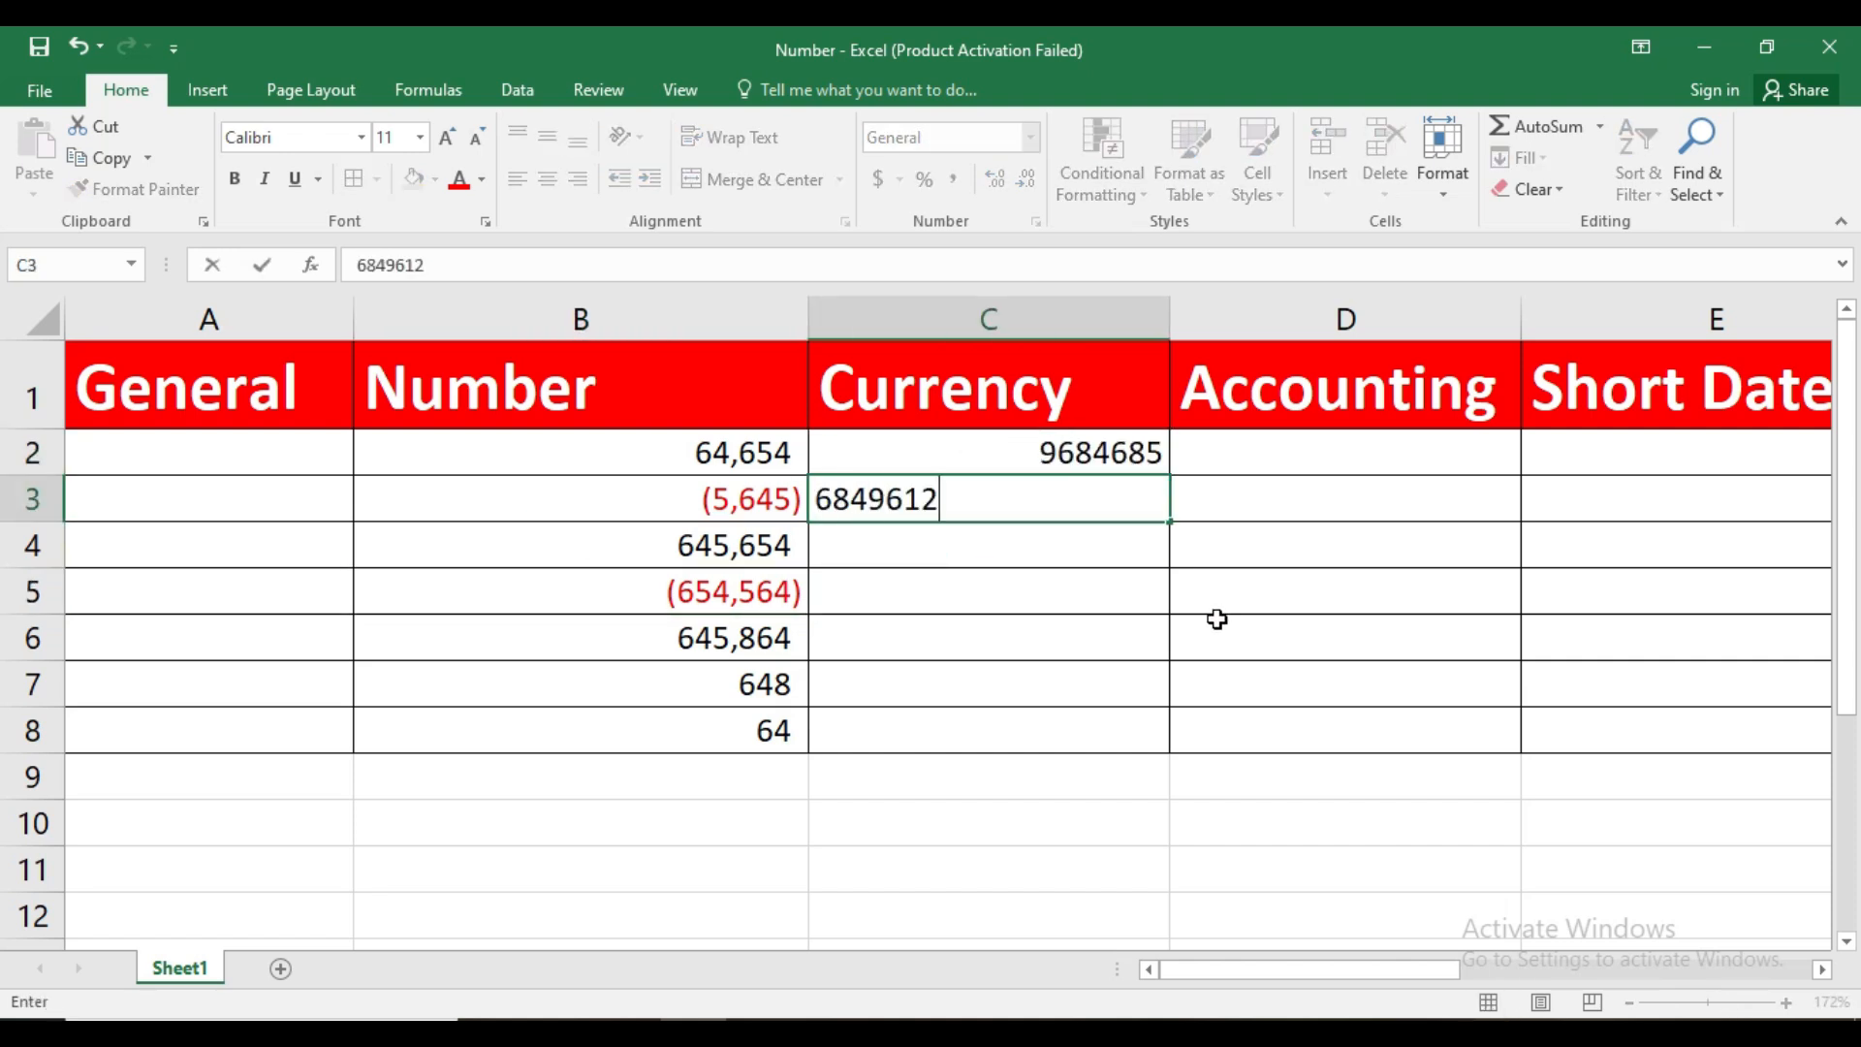
key("Return")
type("6418641")
key("Return")
type("645641")
key("Return")
Enter 96496845, 645645 and 496454 in cells C6 to C8 of the Currency column
type("96496845")
key("Return")
type("645645")
key("Return")
type("496454")
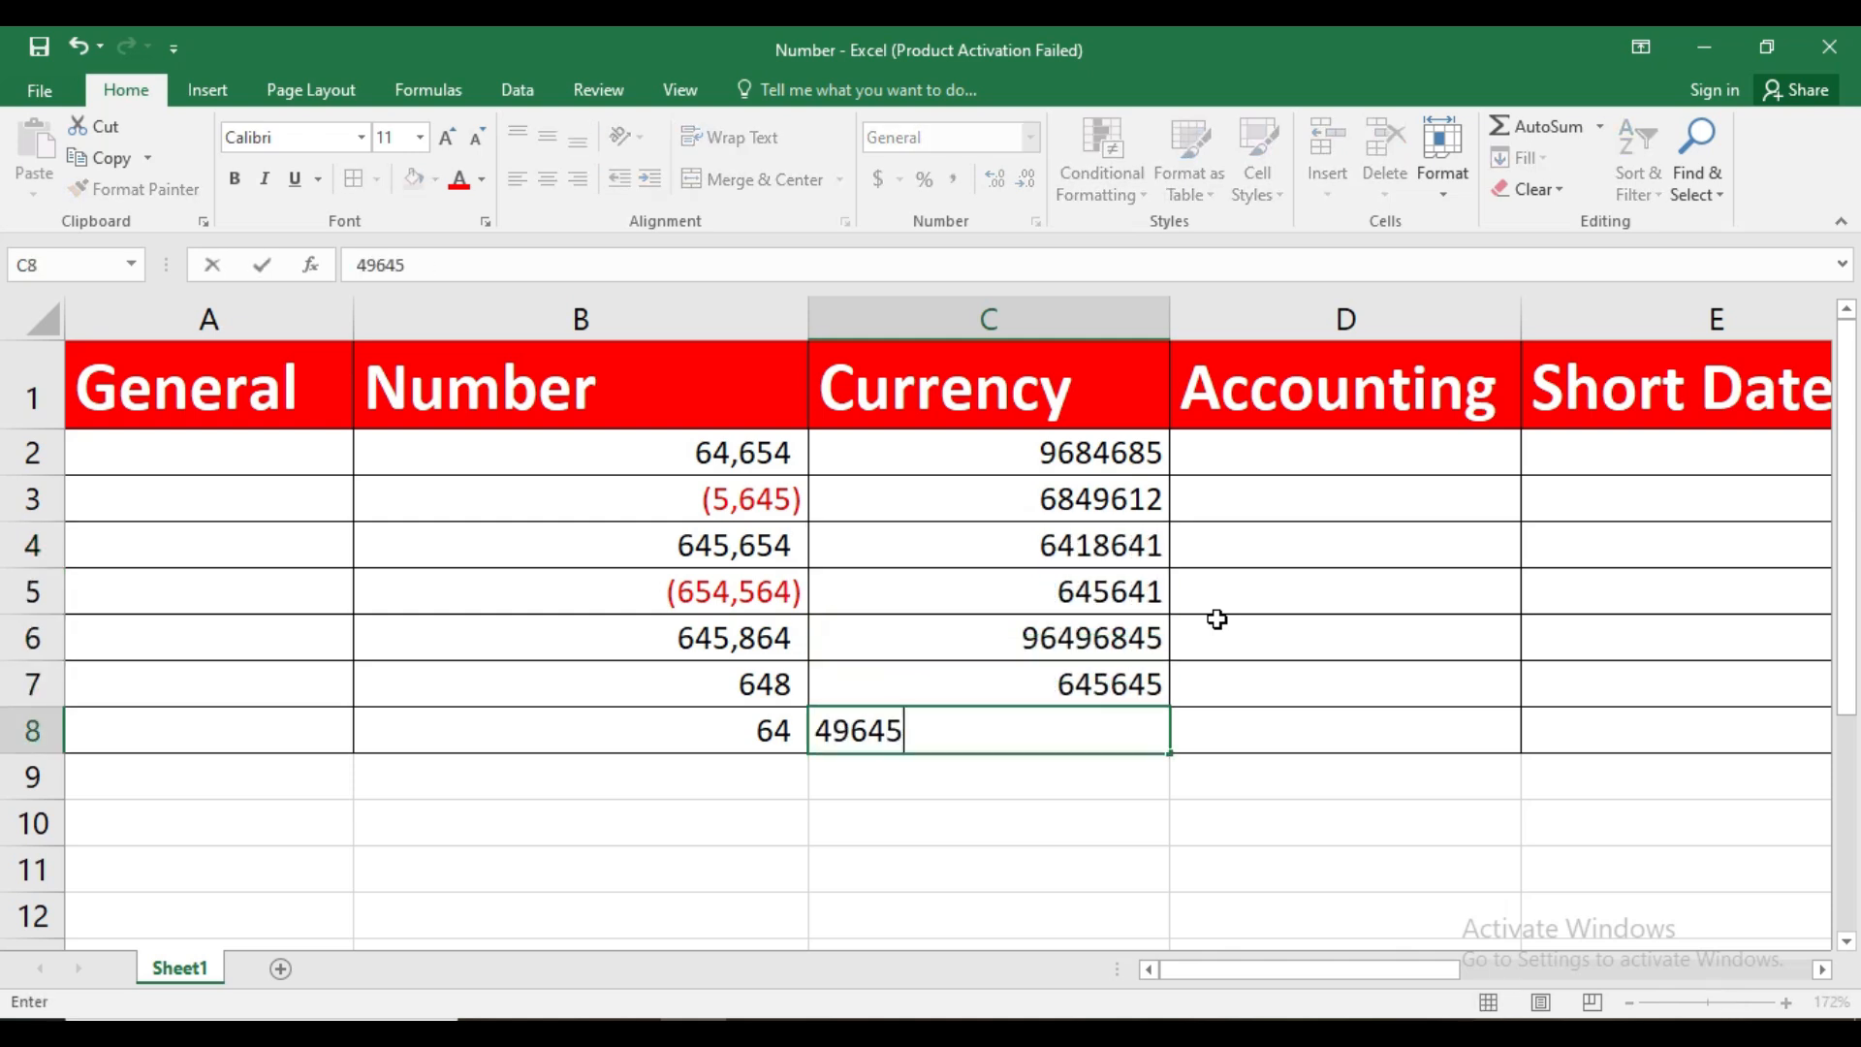
left_click(1128, 820)
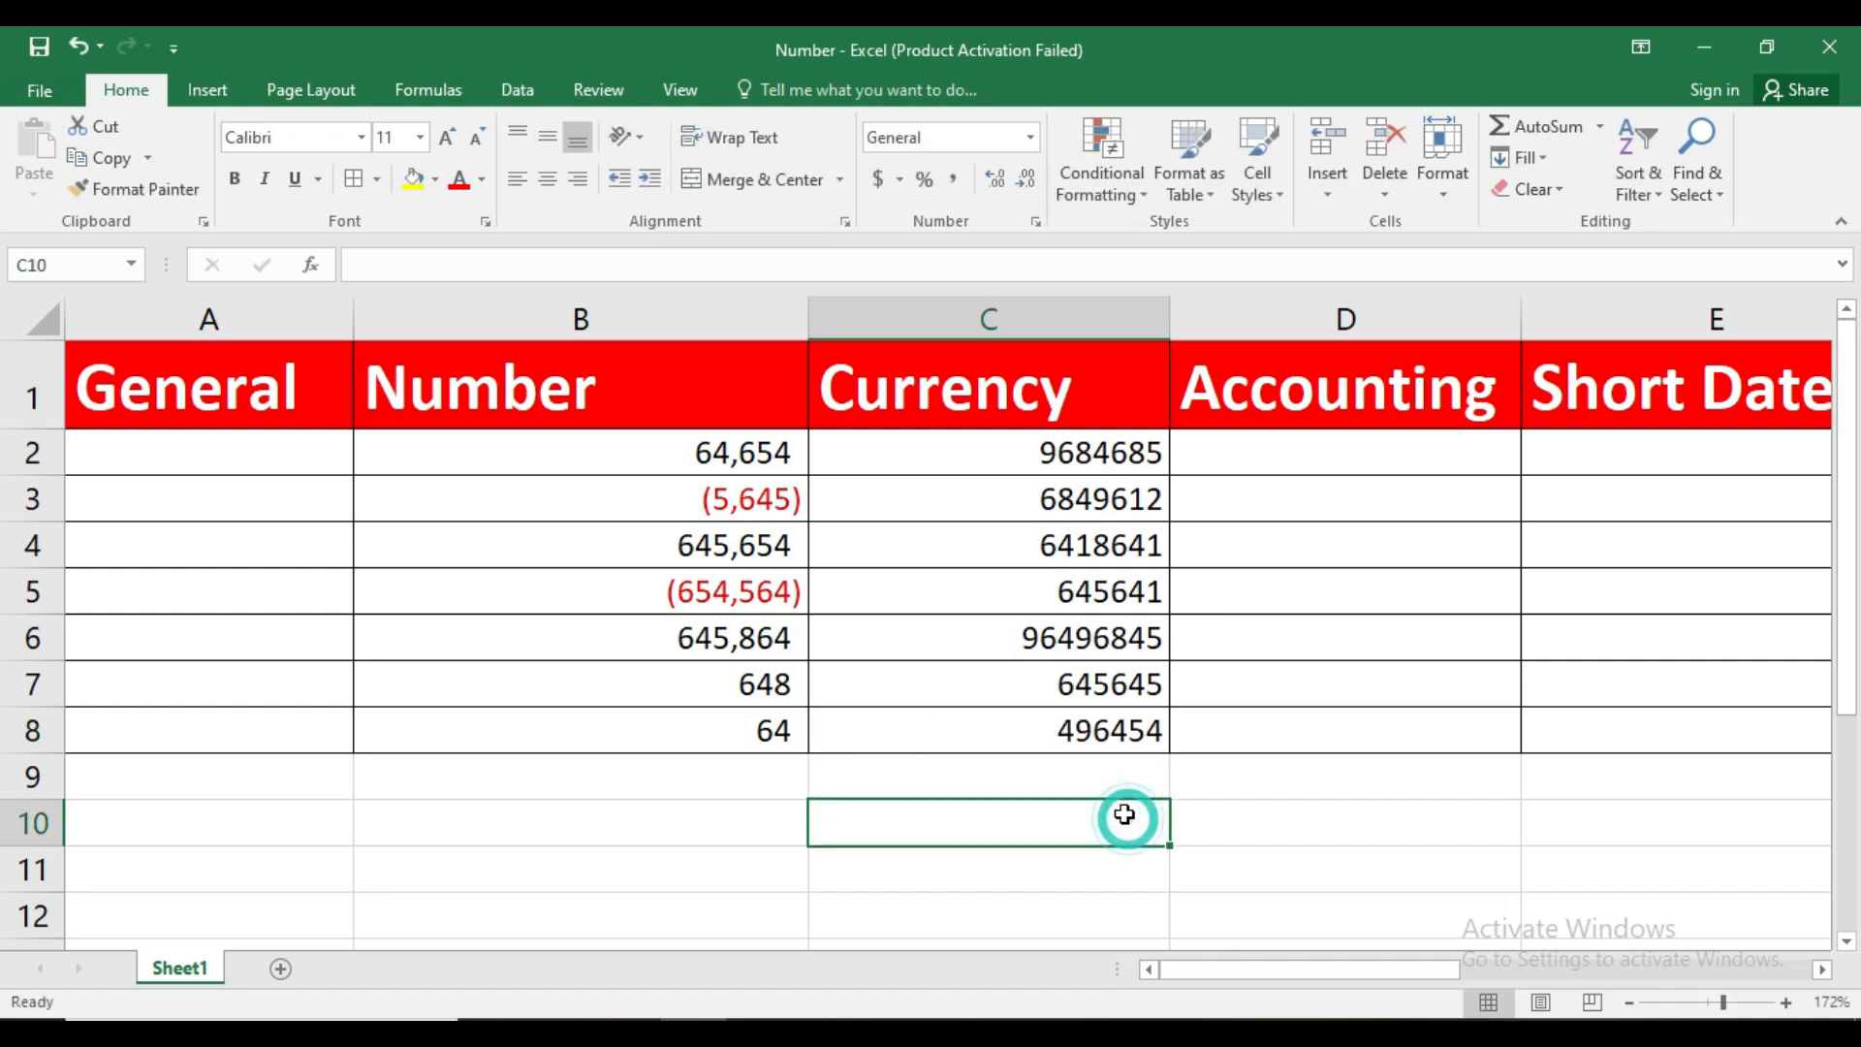
Copy the values in C2:C8 into the Accounting column, starting at D2
left_click_drag(1100, 465, 1098, 716)
key("ctrl+c")
left_click(1338, 452)
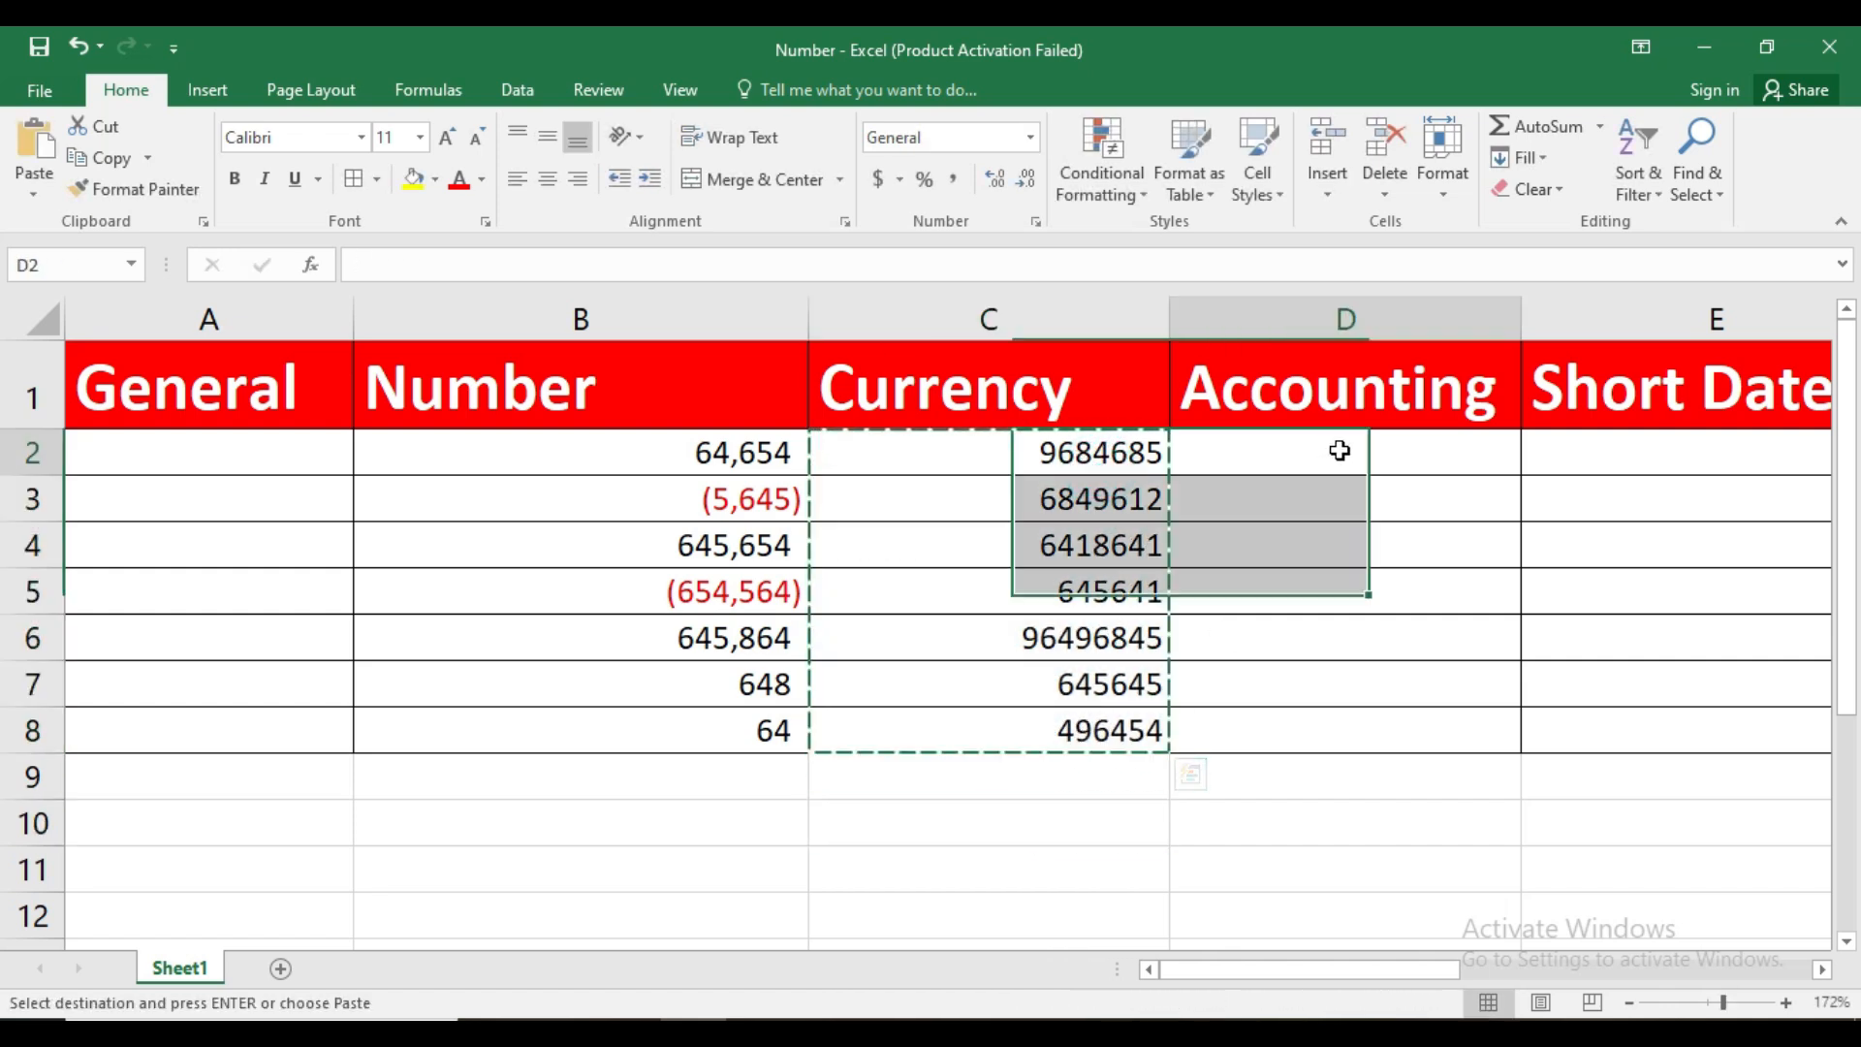
key("ctrl+v")
left_click(1090, 481)
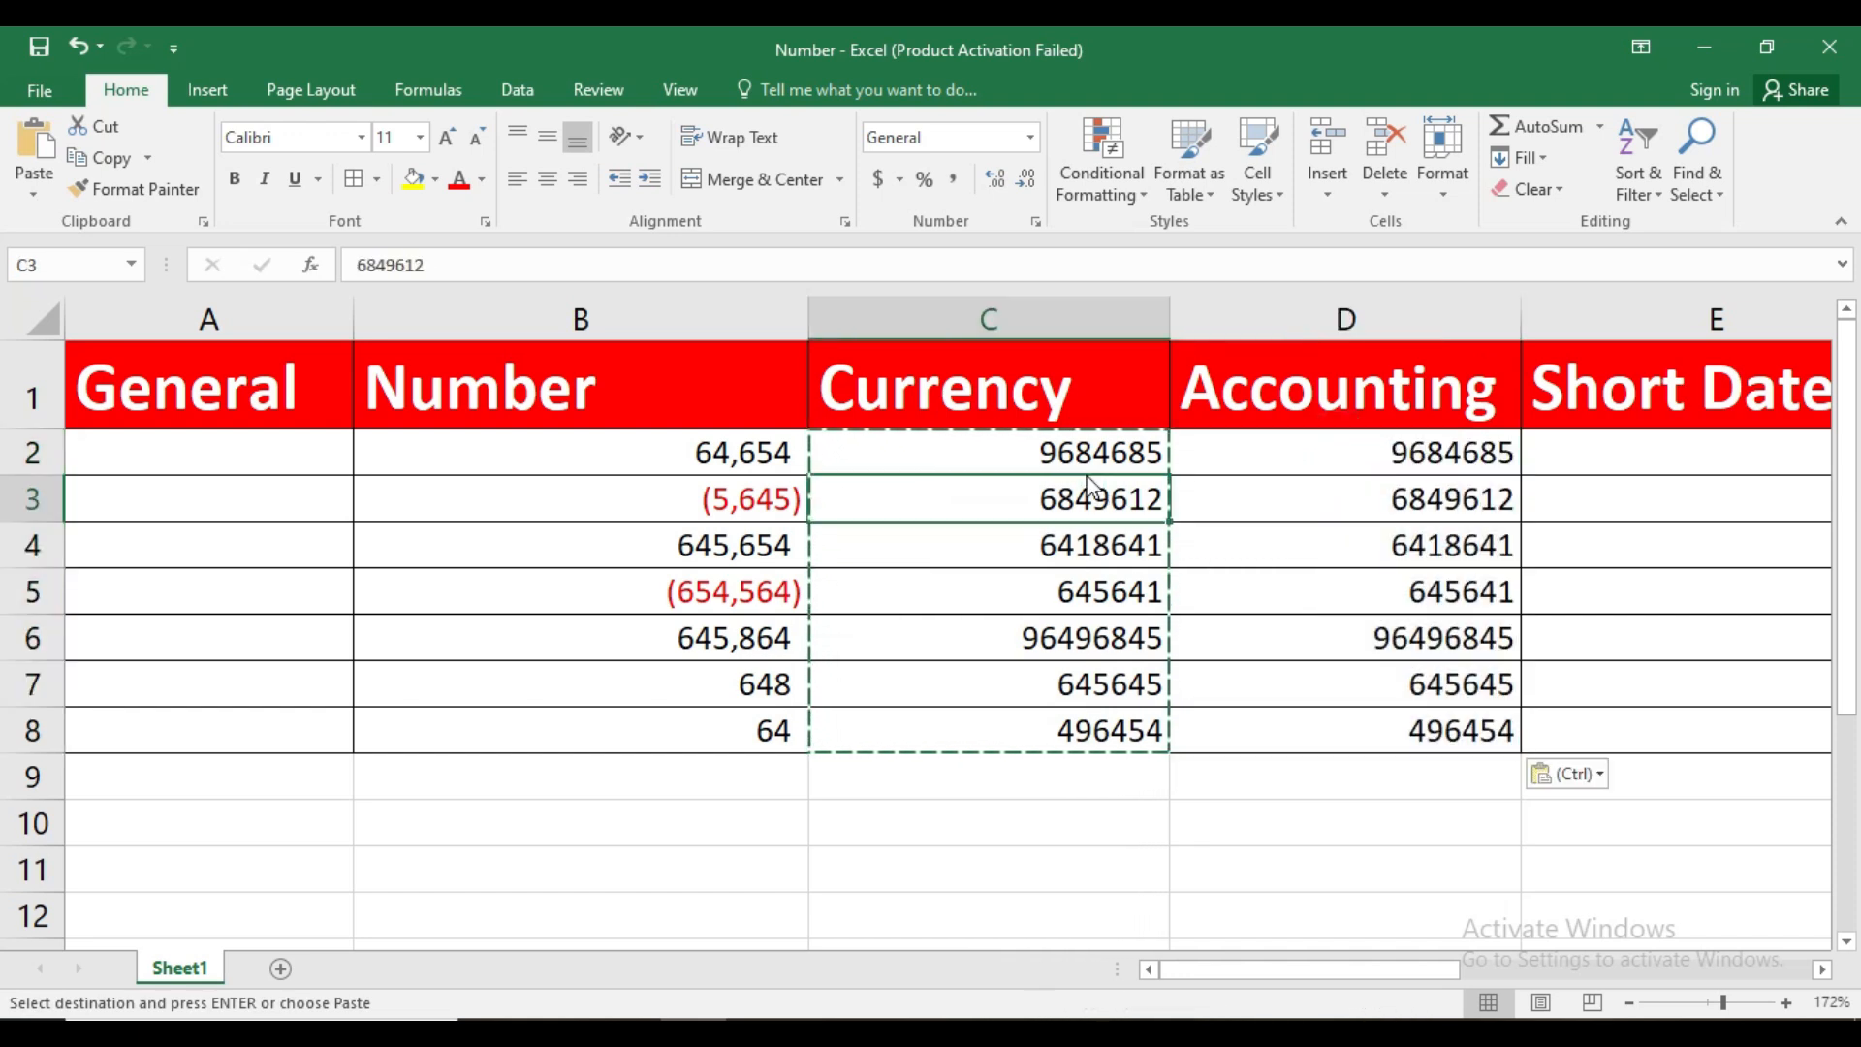
double_click(1088, 475)
left_click(1087, 470)
double_click(1084, 456)
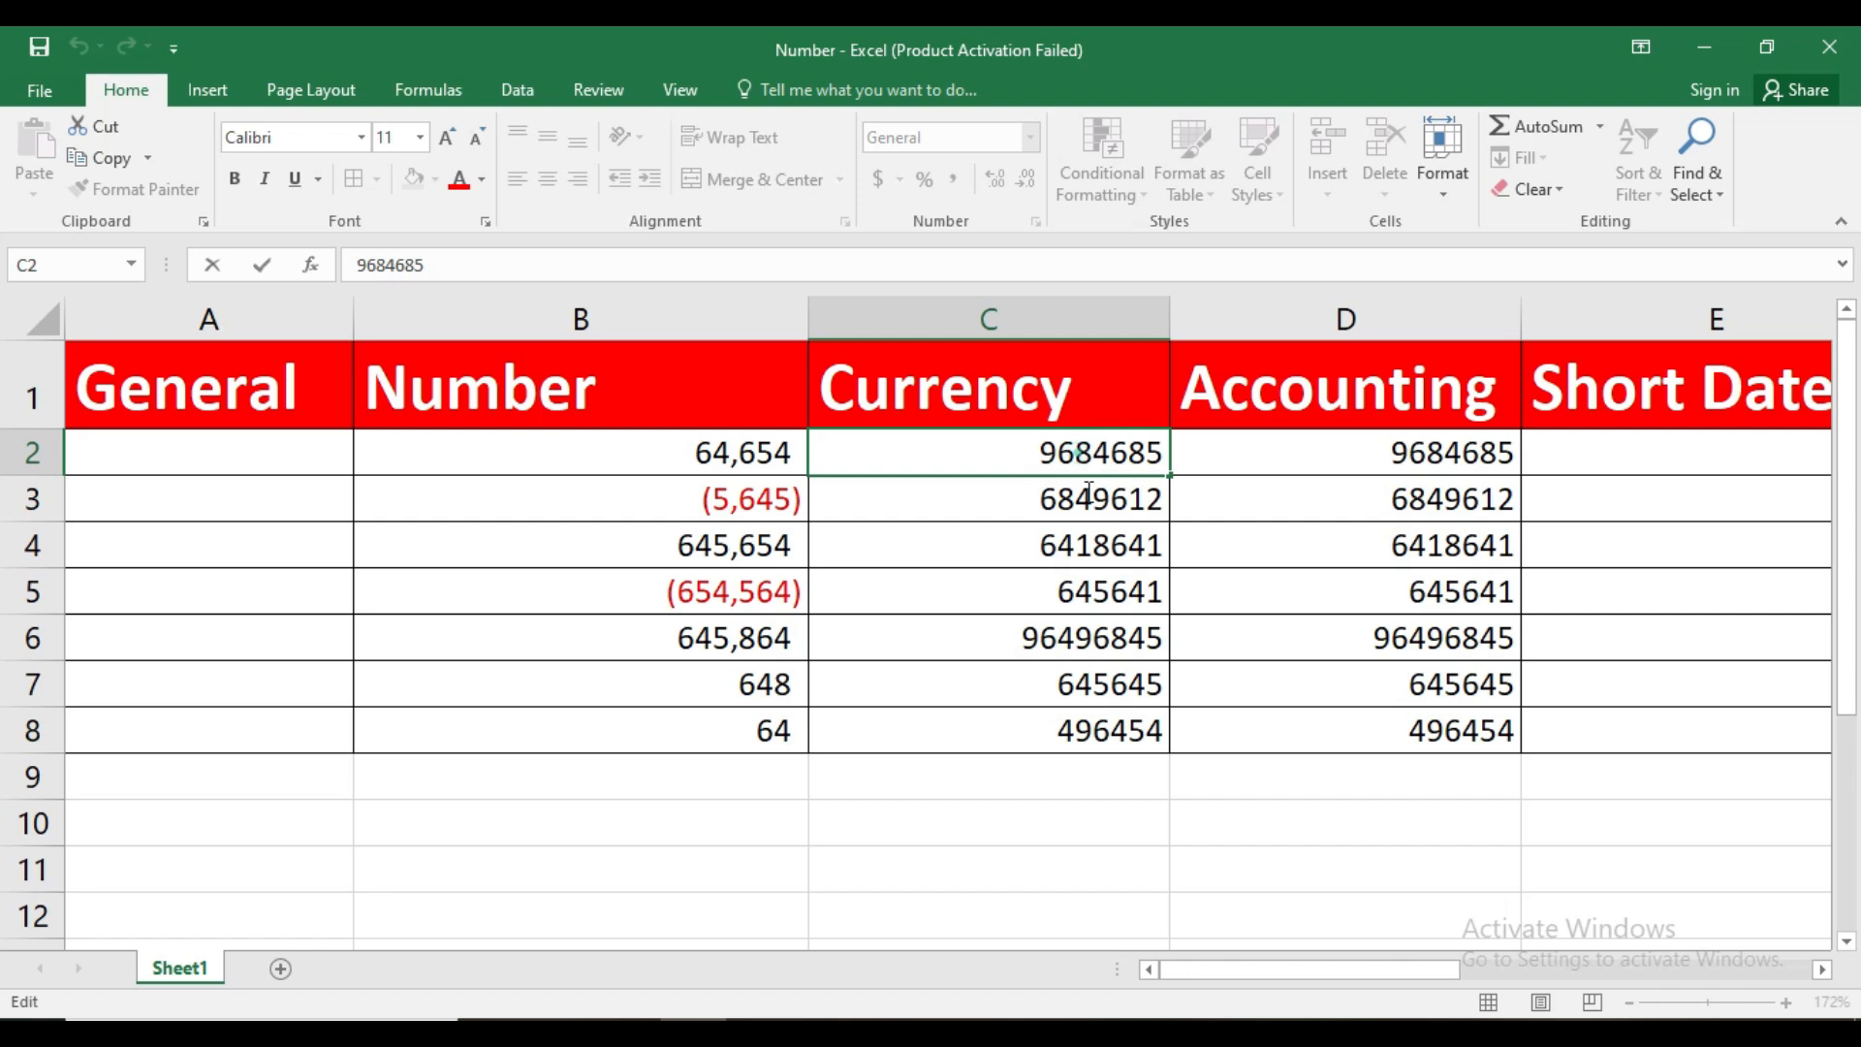
left_click(998, 446)
left_click(1049, 585)
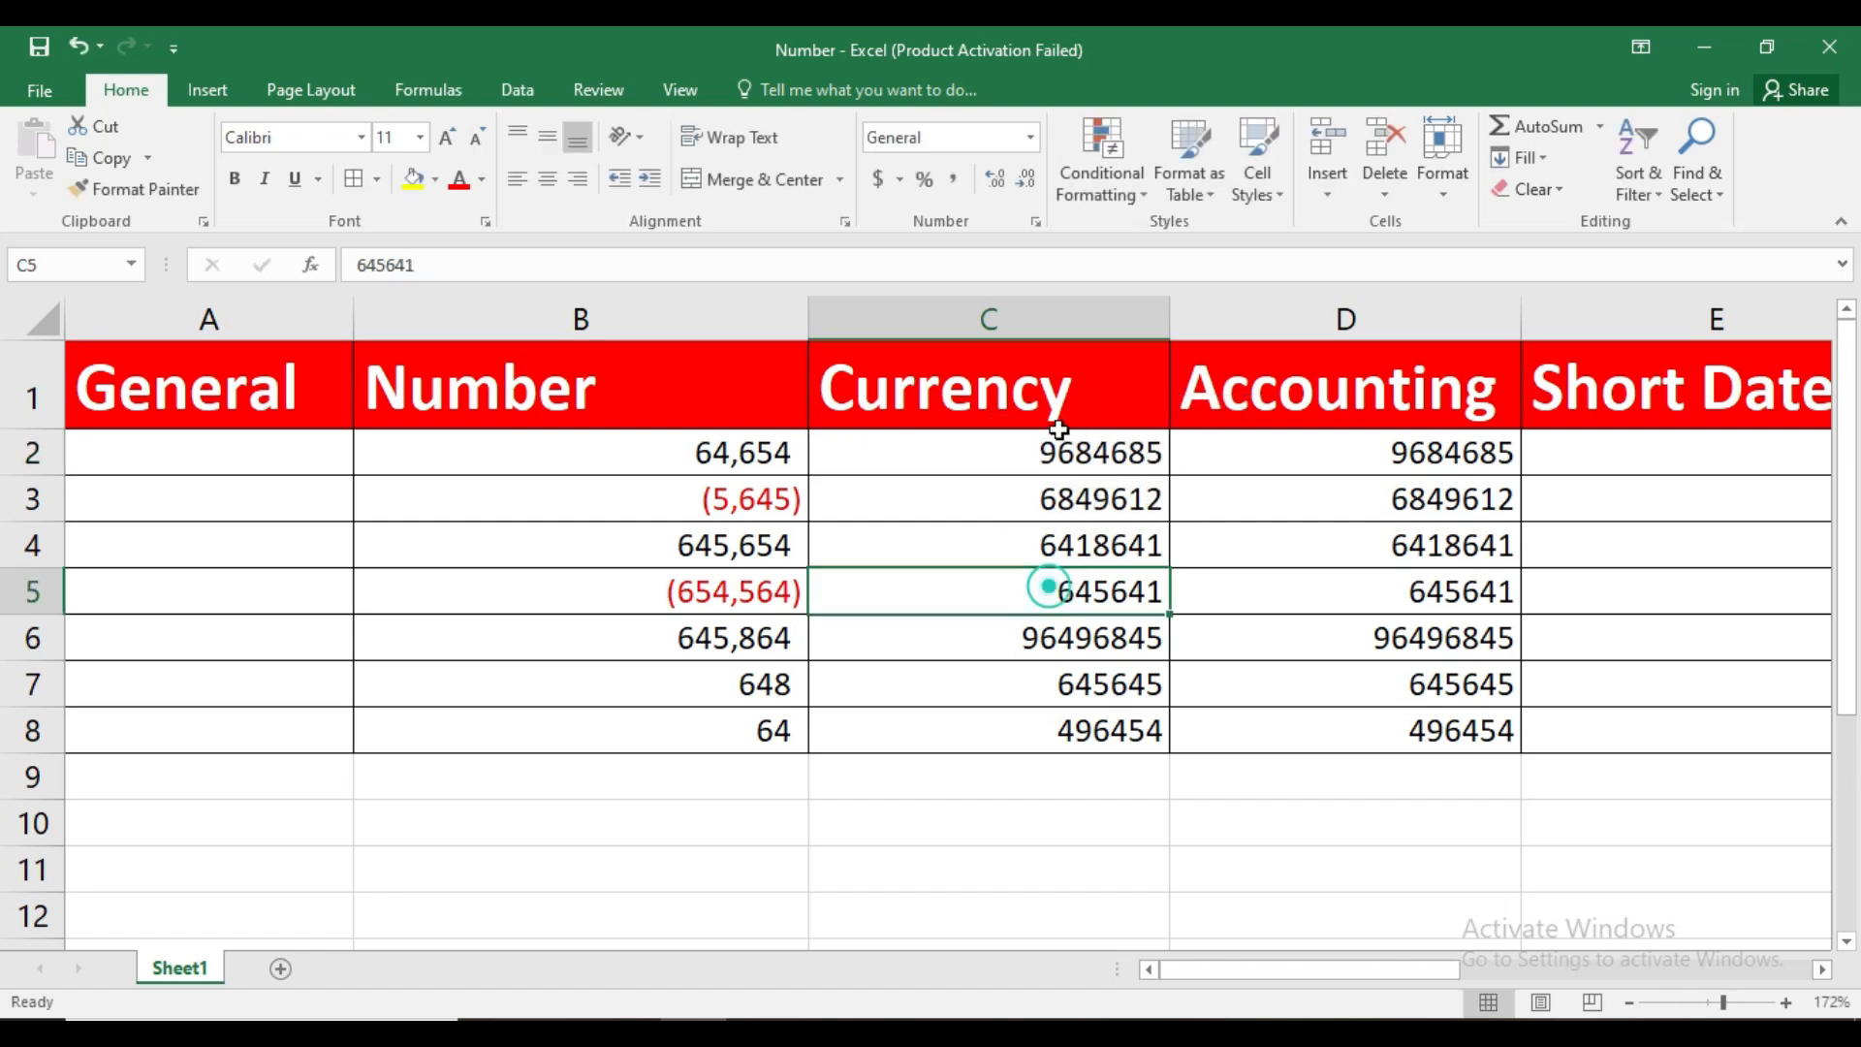
Apply the Currency format to the values in C2:C8
left_click_drag(1059, 454, 1051, 728)
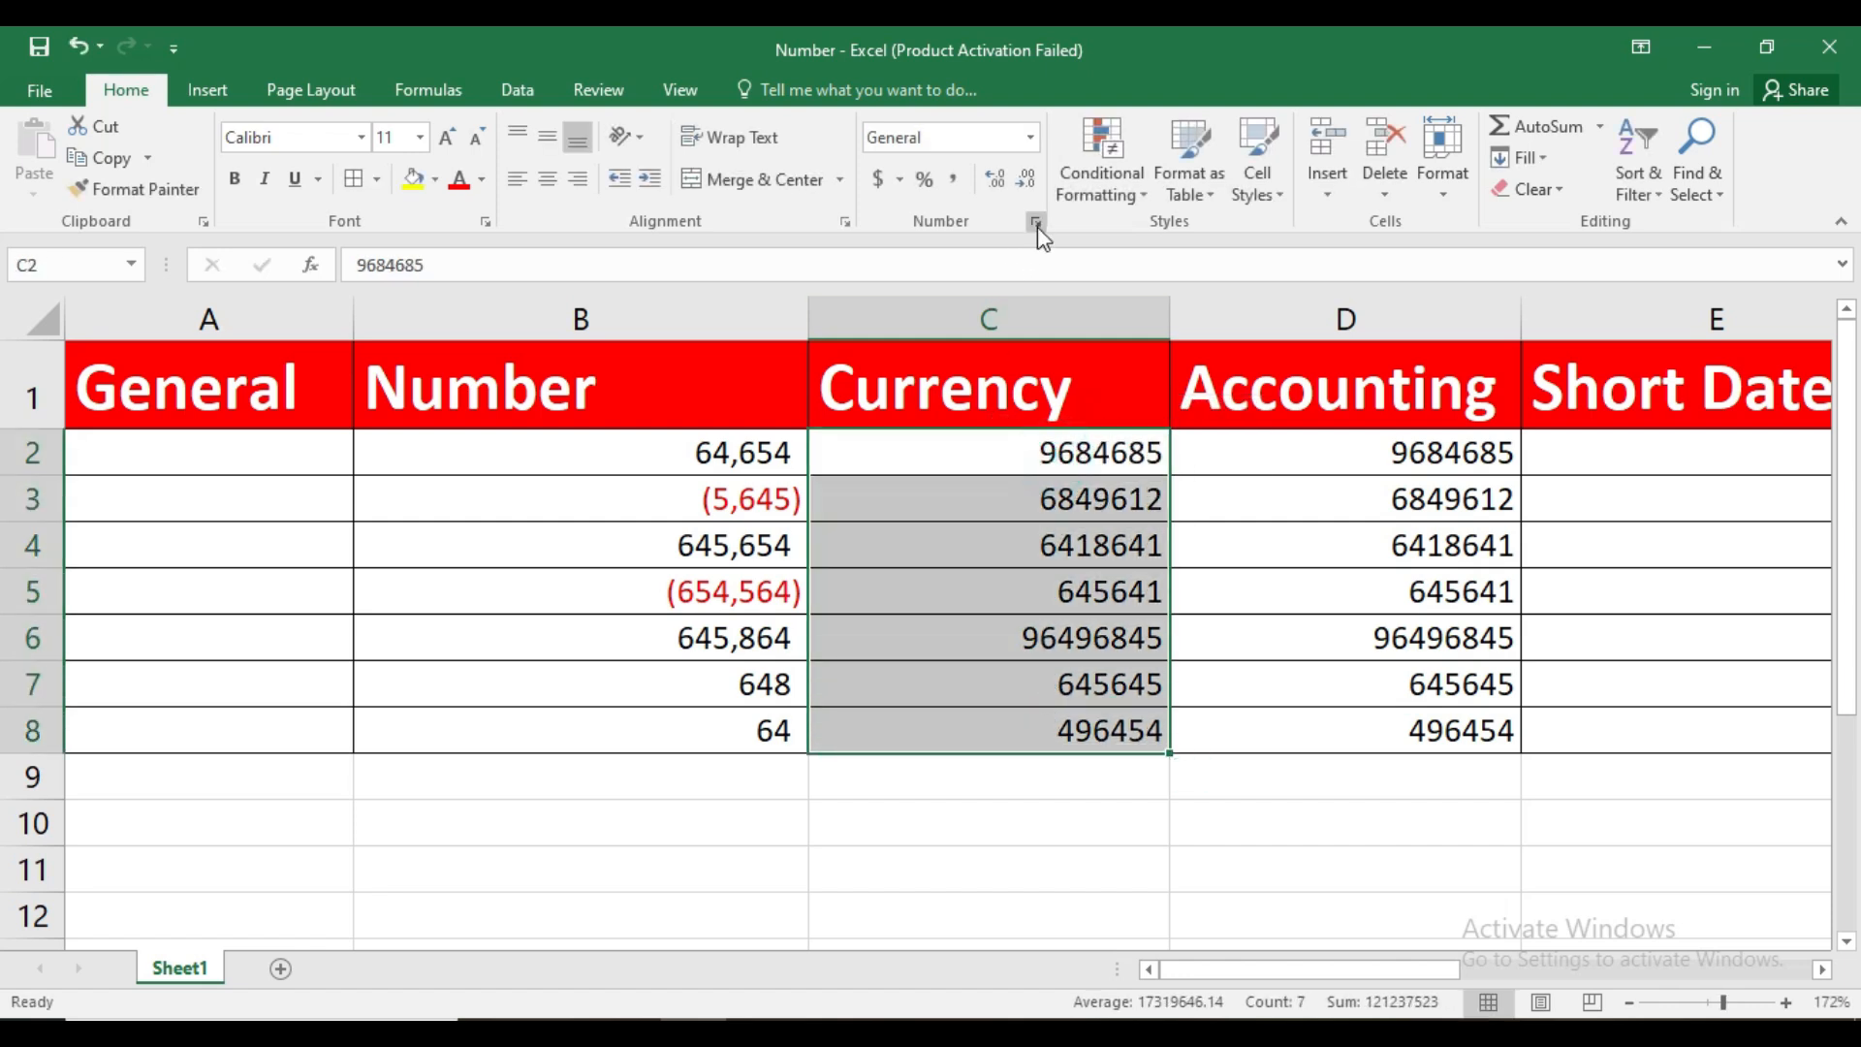
left_click(1031, 136)
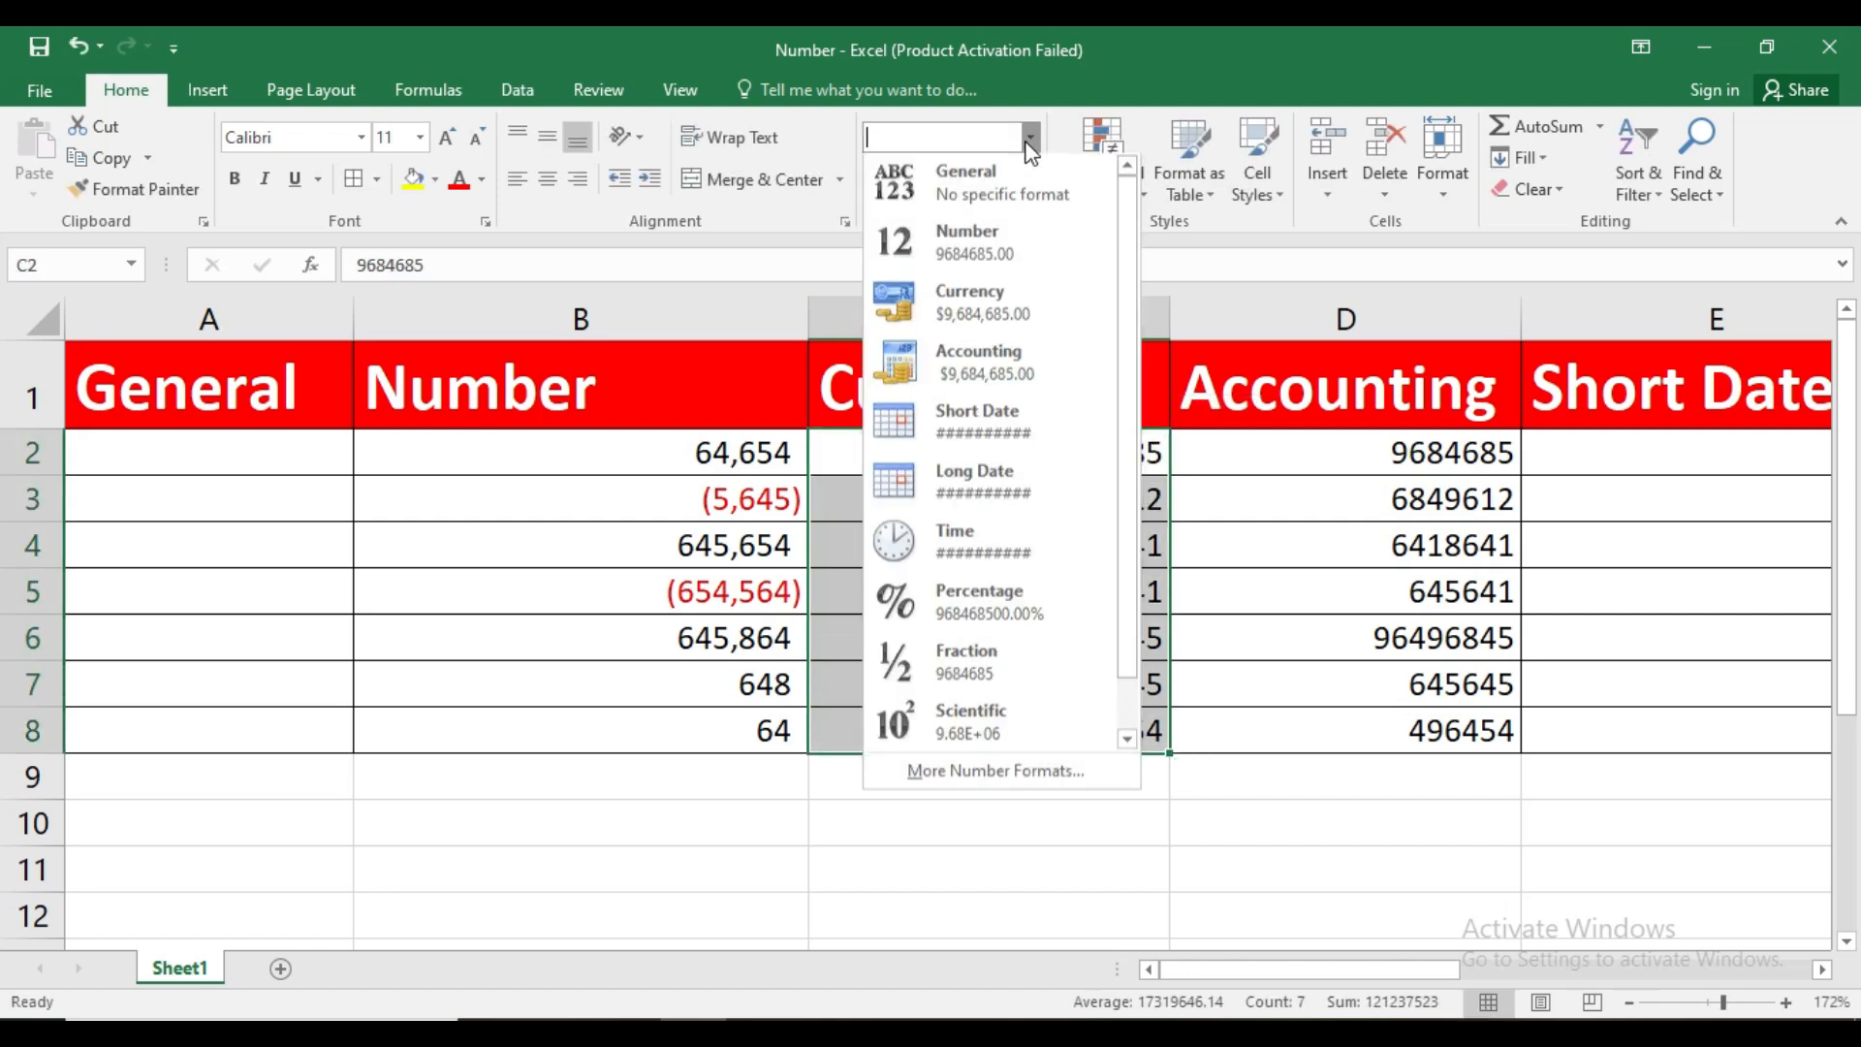
left_click(1056, 307)
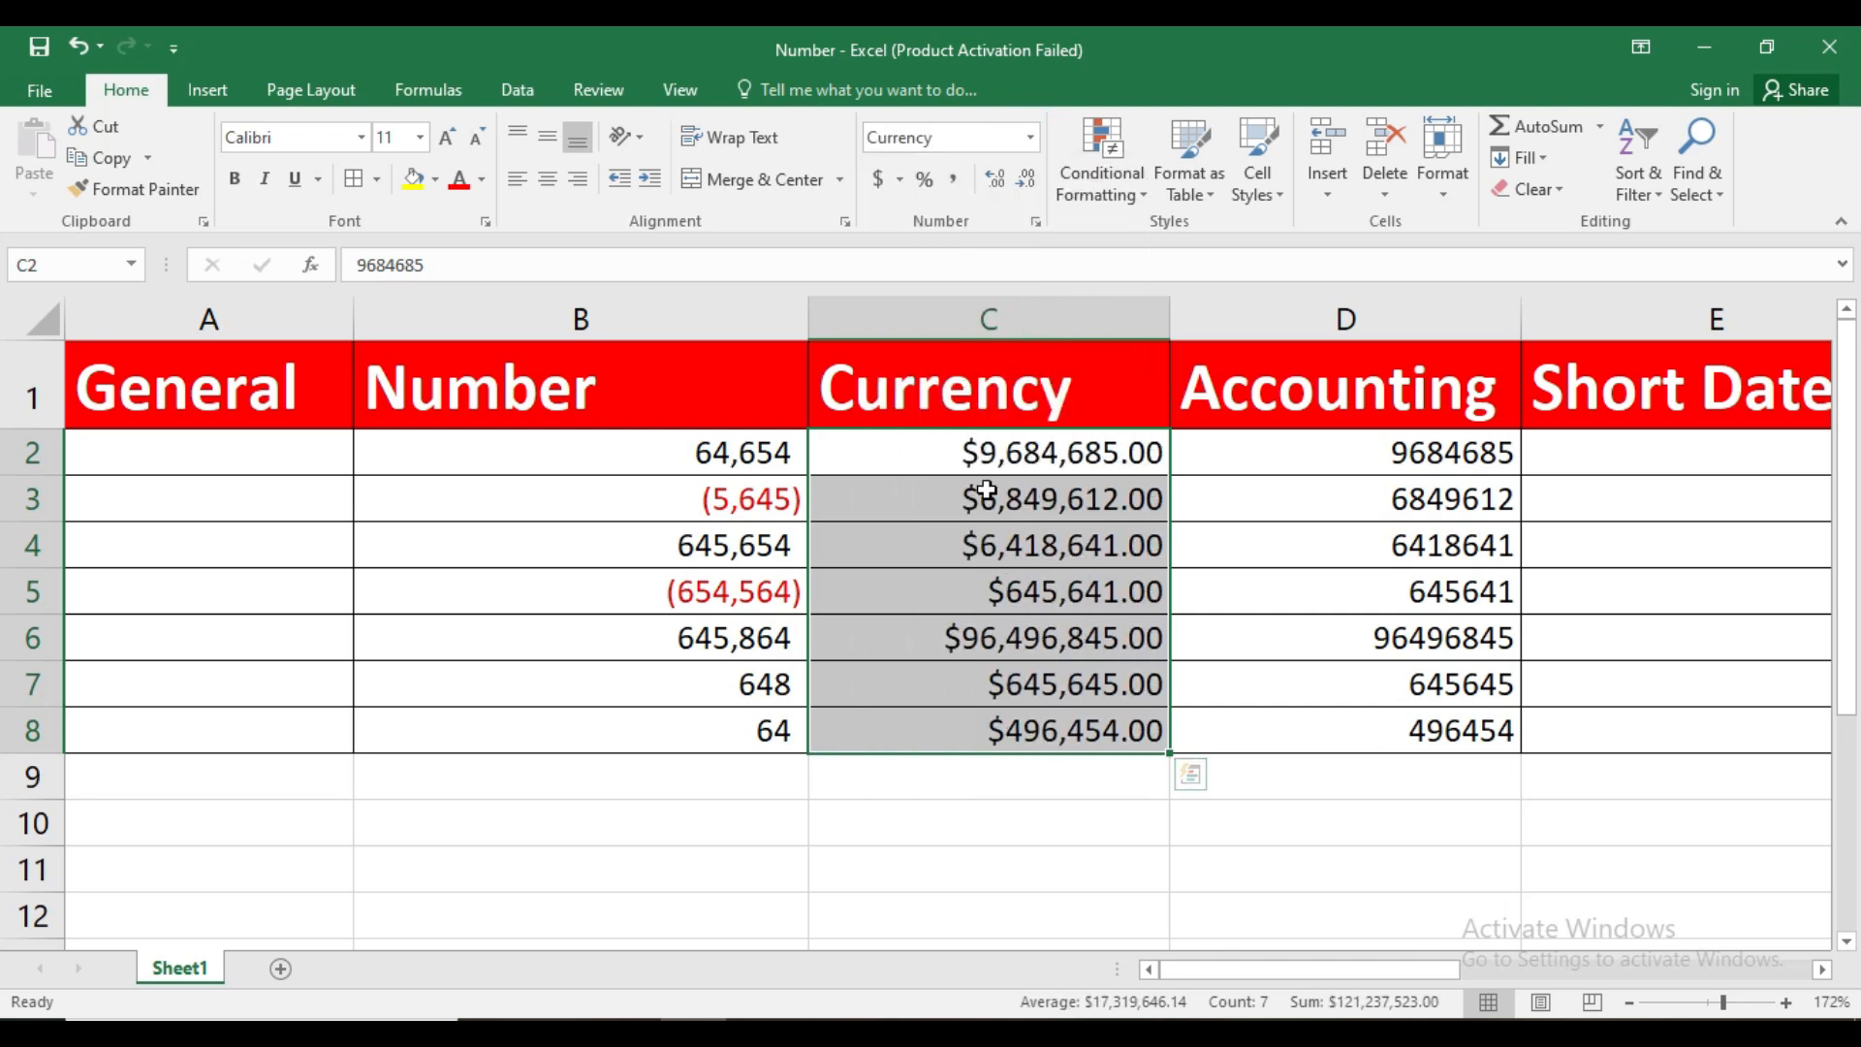
left_click(1258, 526)
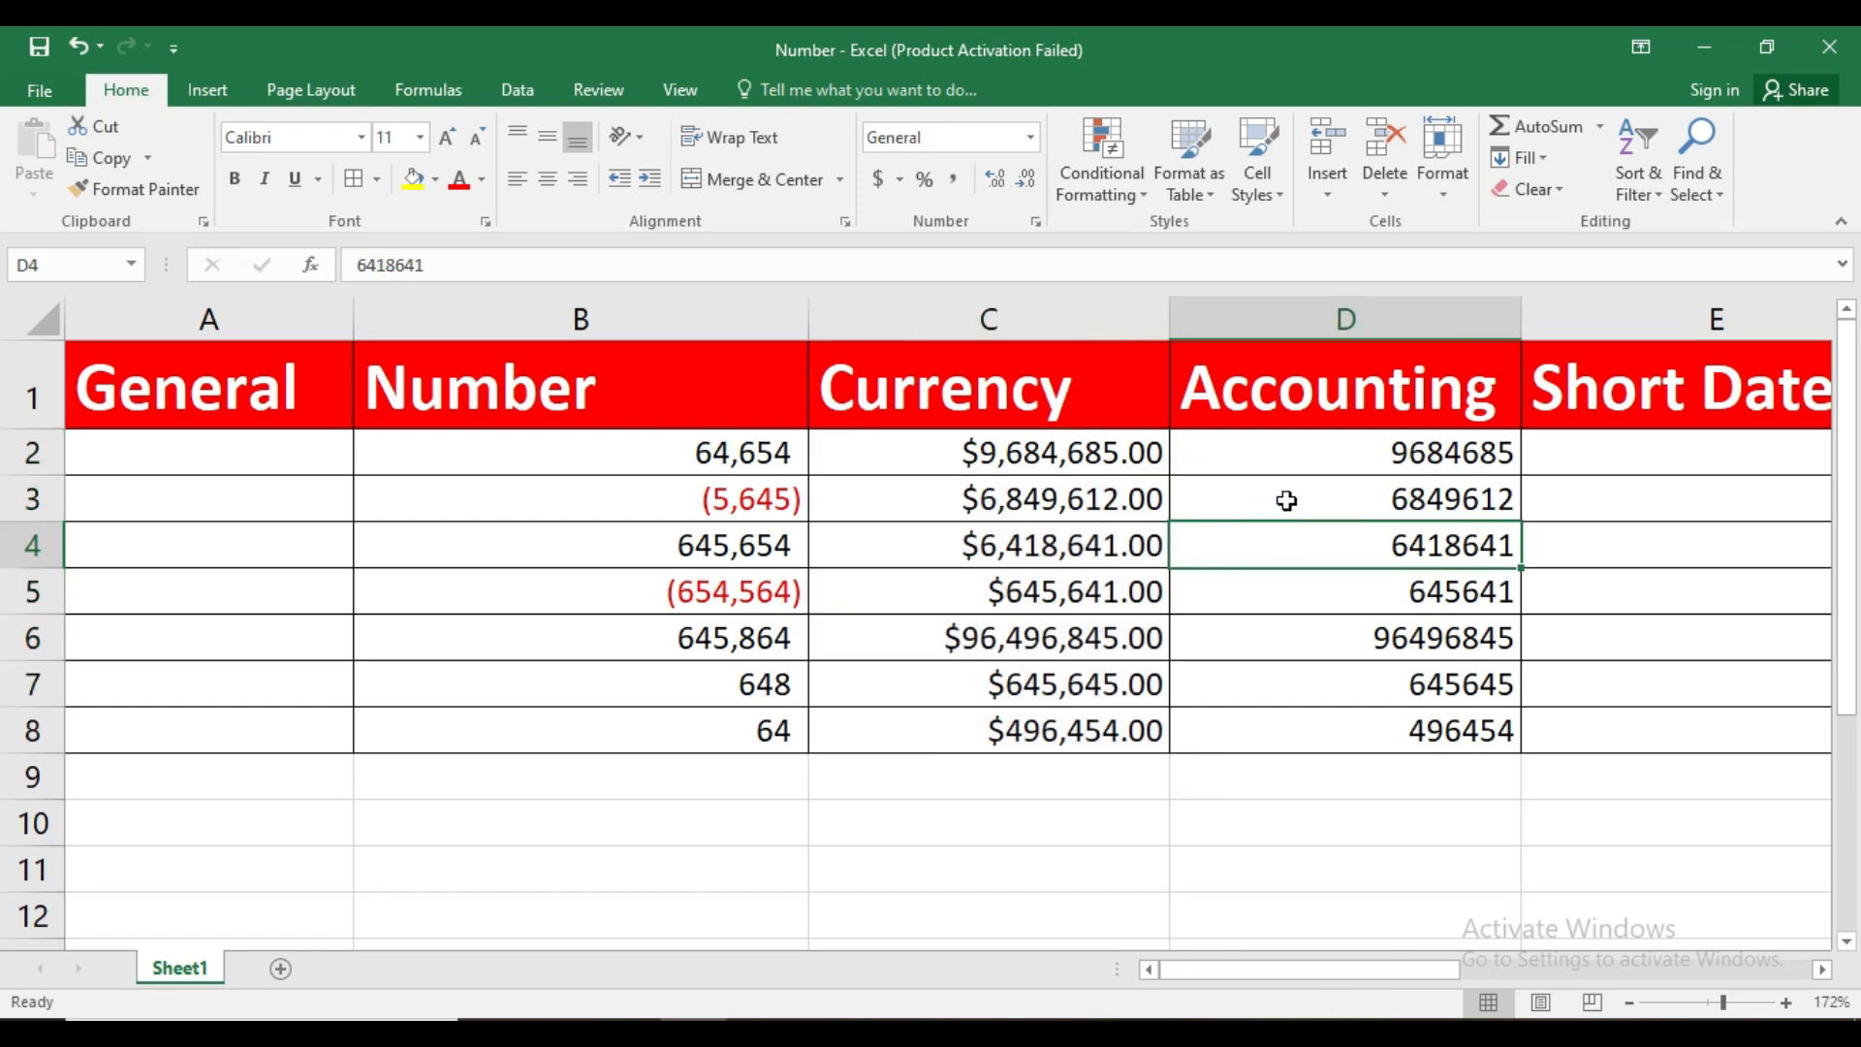
Apply the Accounting format to the values in D2:D8
left_click(1325, 444)
left_click_drag(1321, 445, 1336, 734)
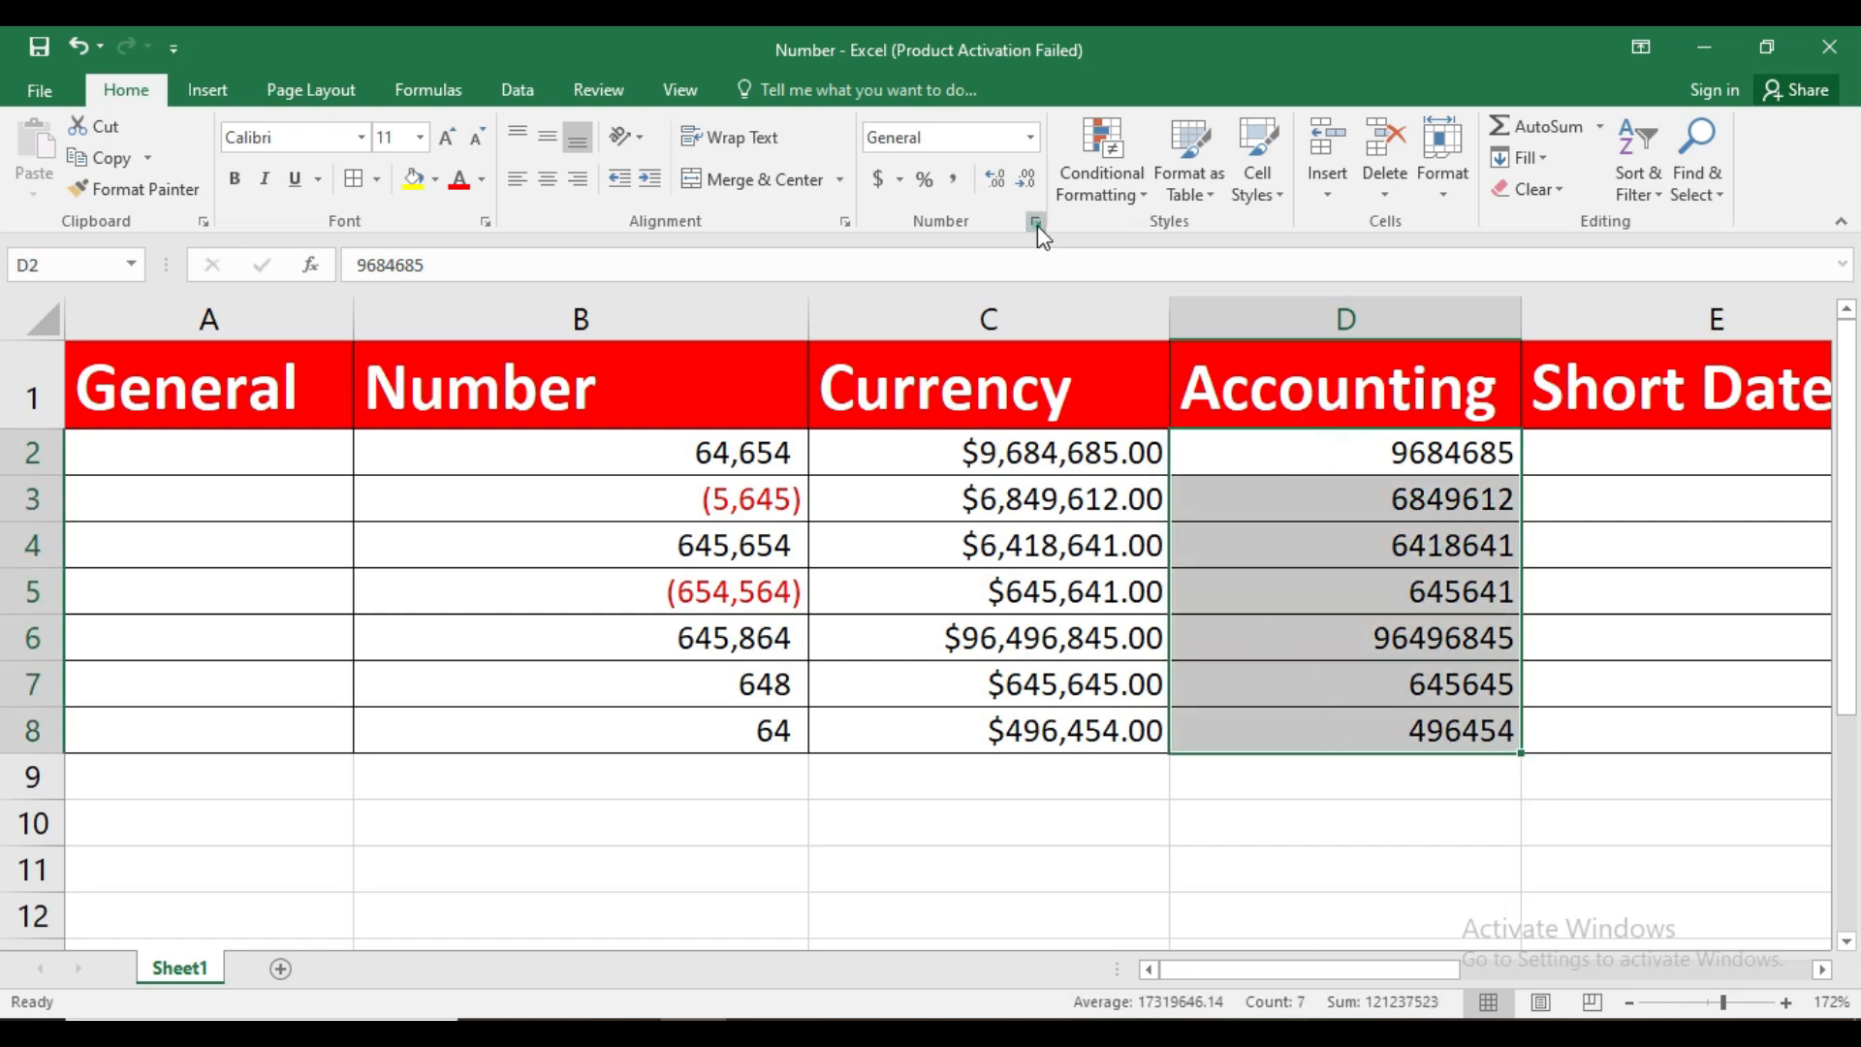
left_click(1036, 223)
left_click(1561, 242)
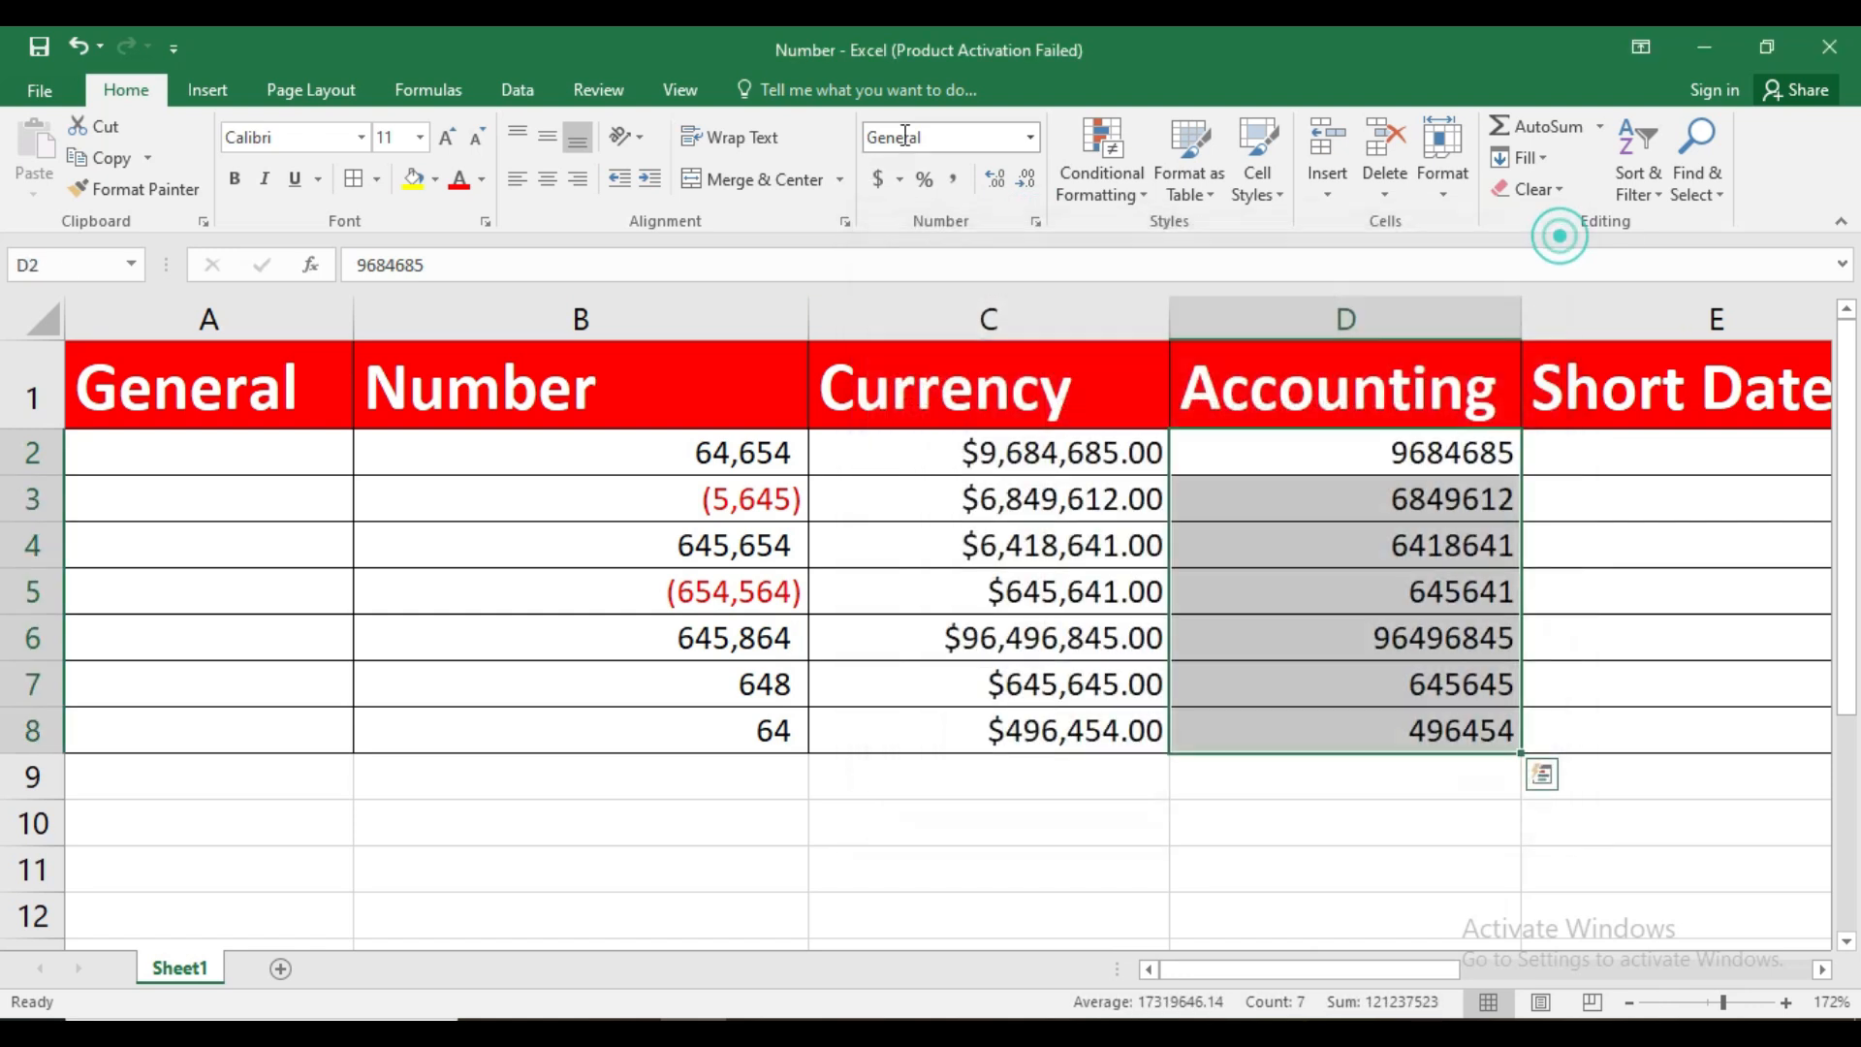
left_click(1028, 139)
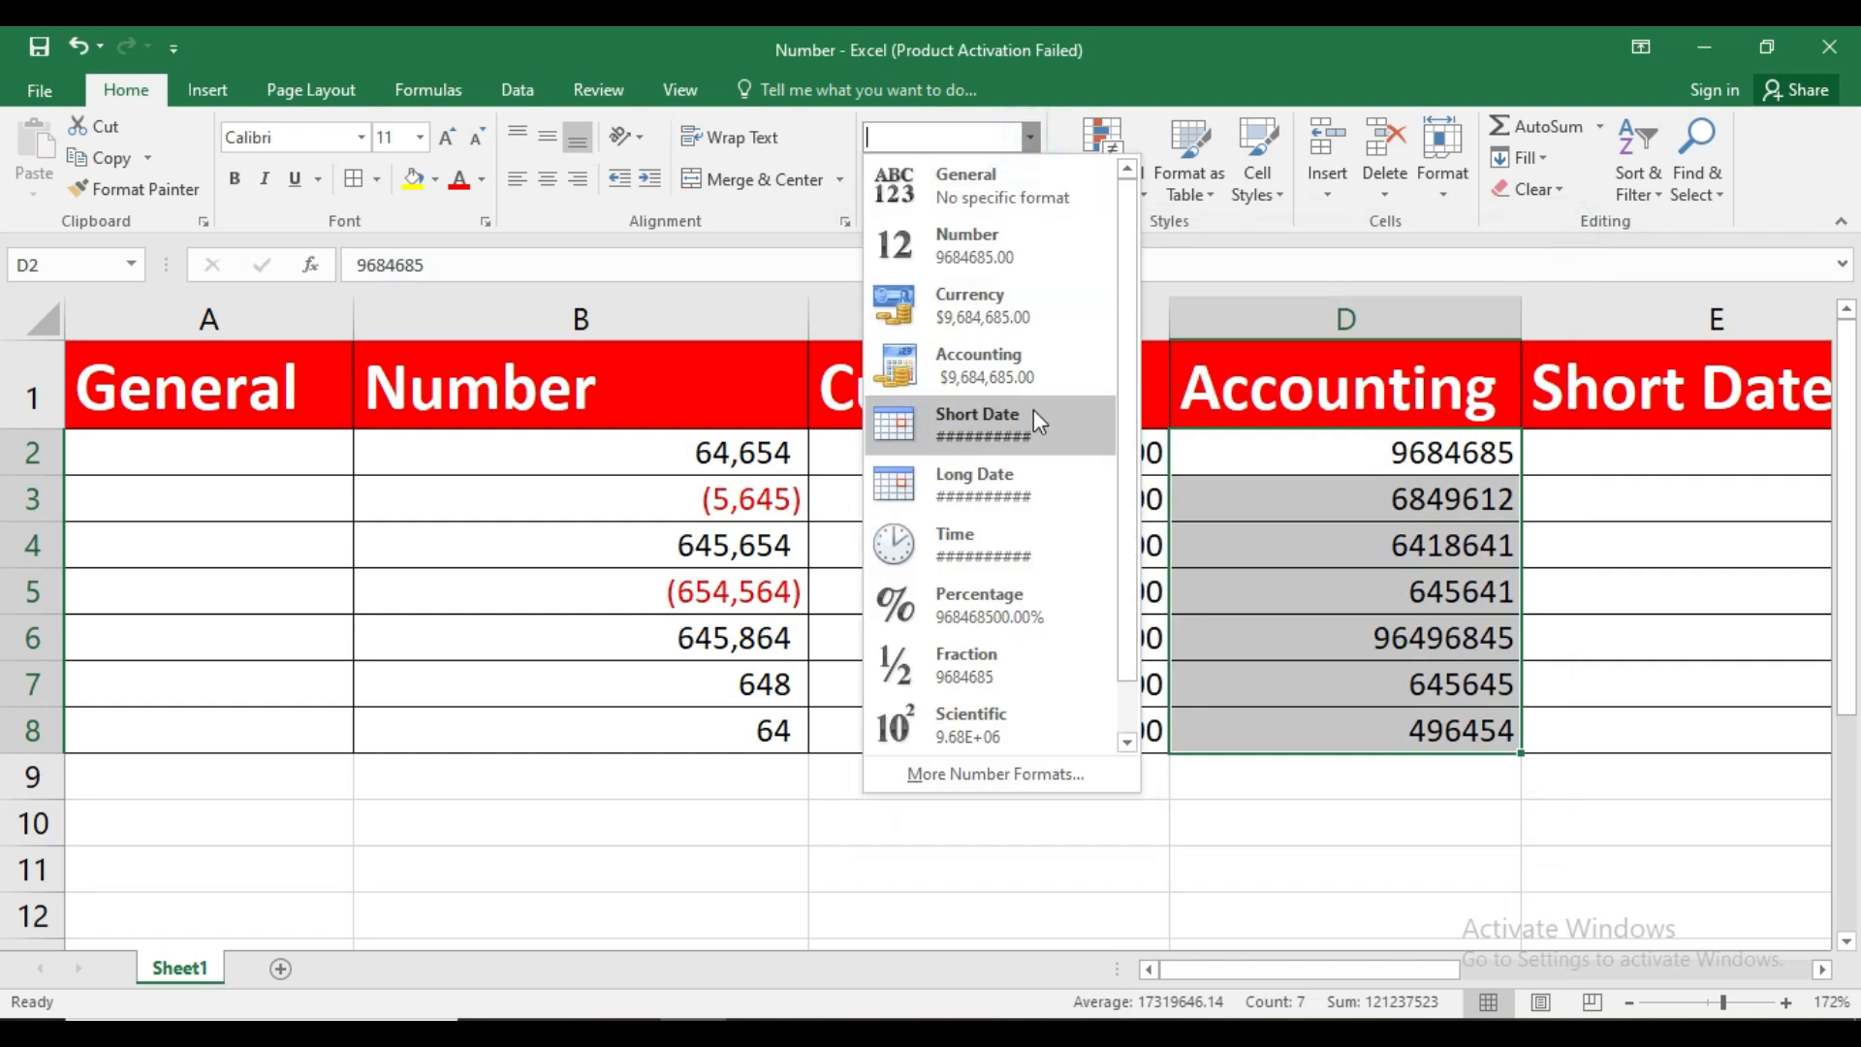
left_click(1016, 372)
left_click(1334, 601)
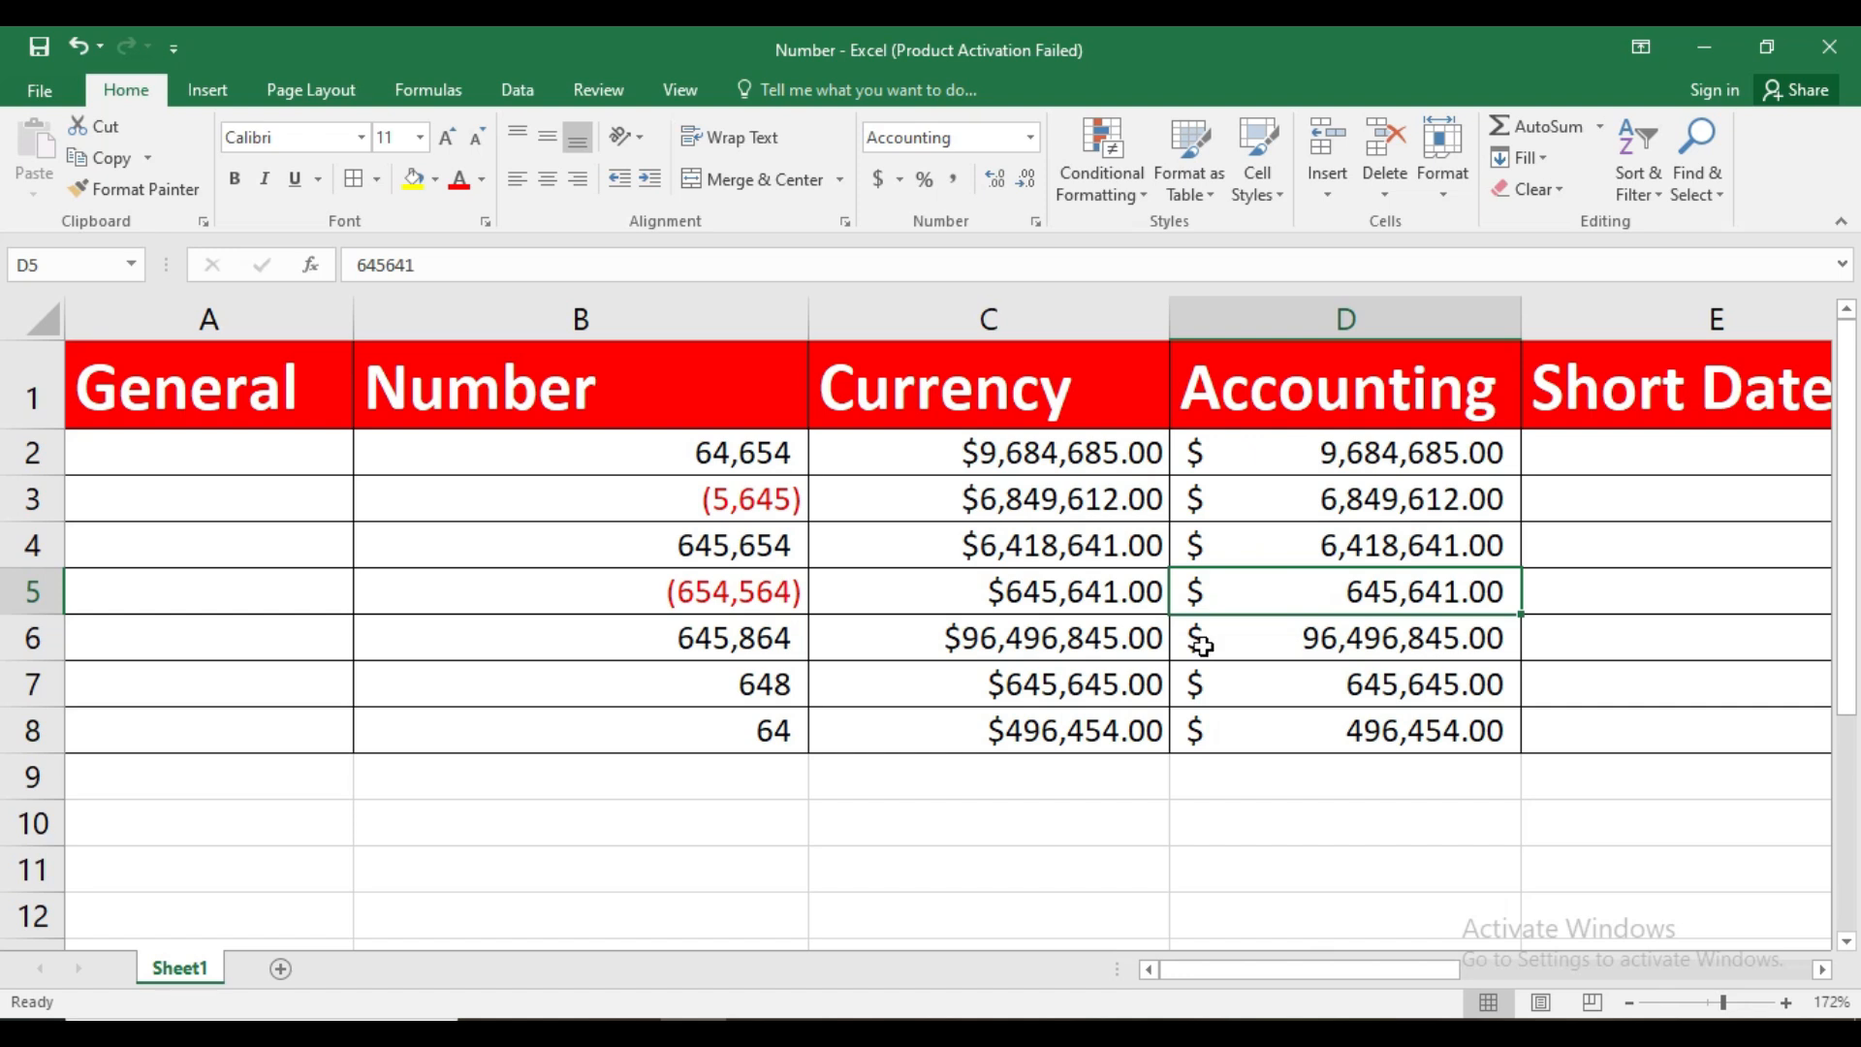
Replace the first values of the Currency and Accounting columns, cells C2 and D2, with 0 to compare how both formats show zero
left_click(1078, 453)
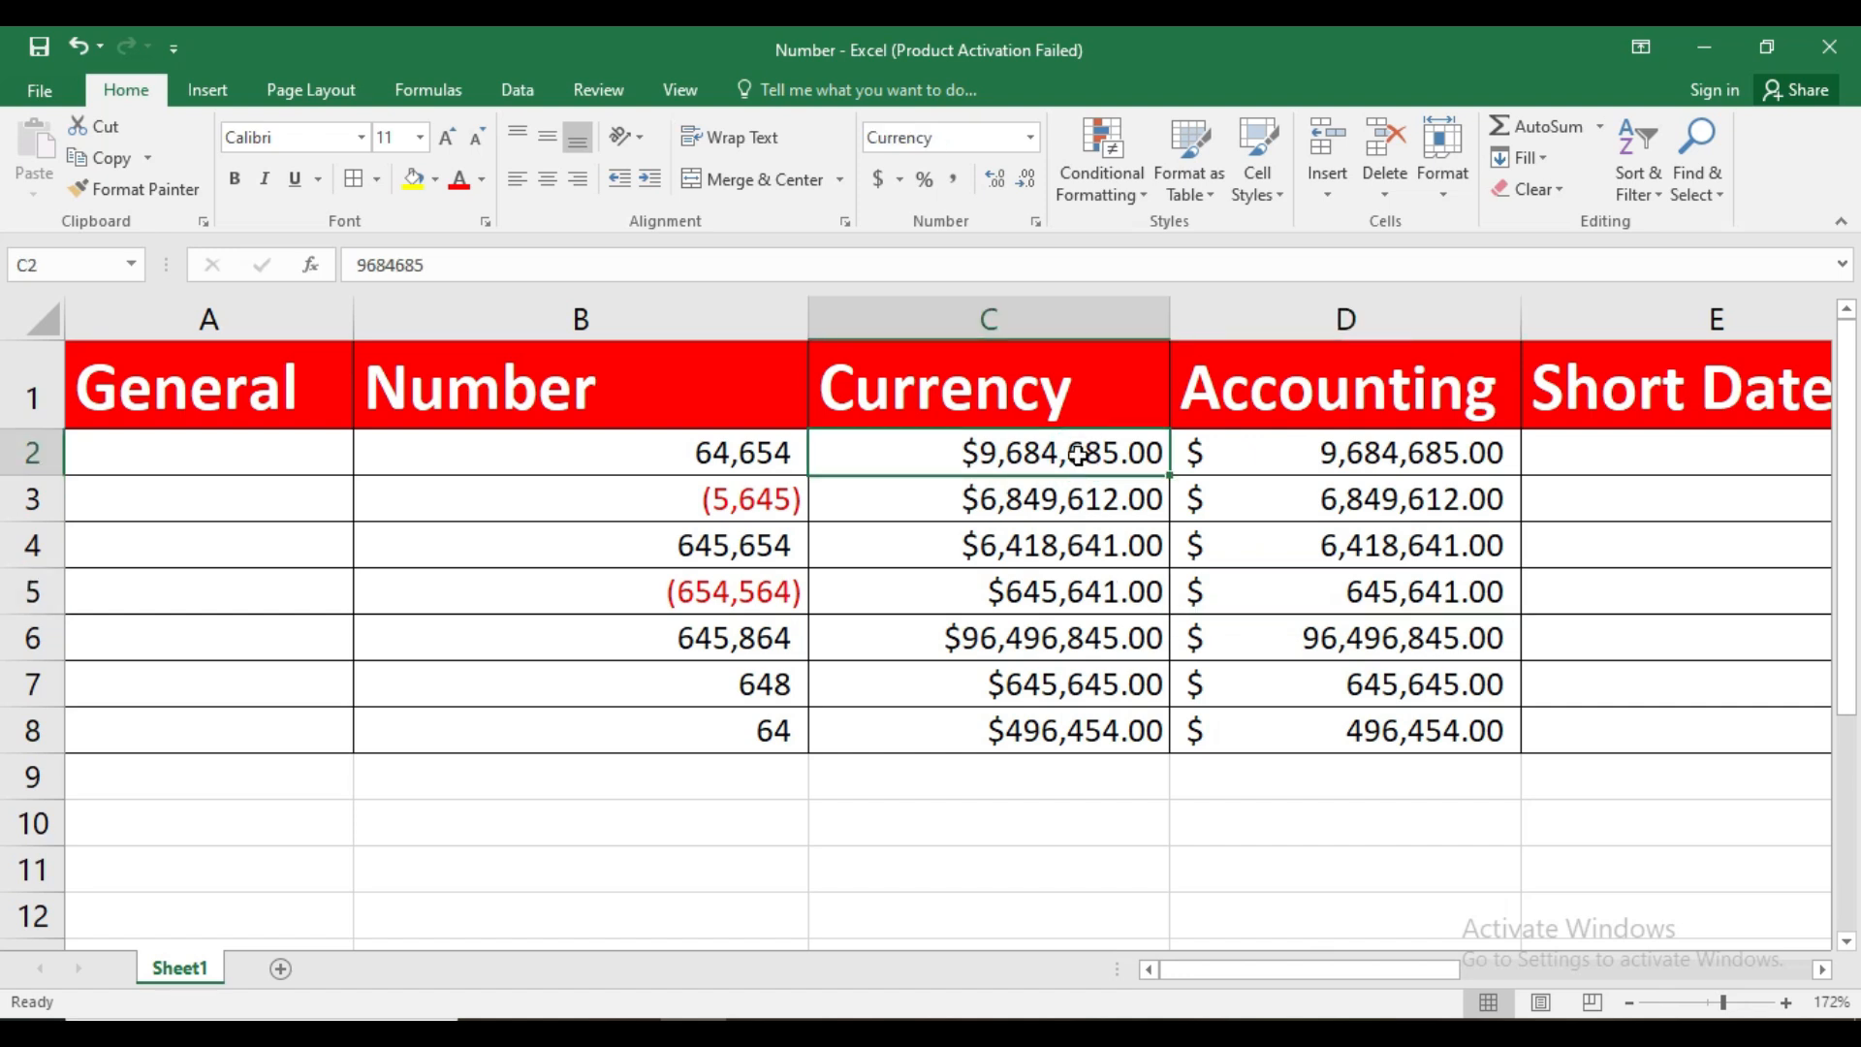
type("0")
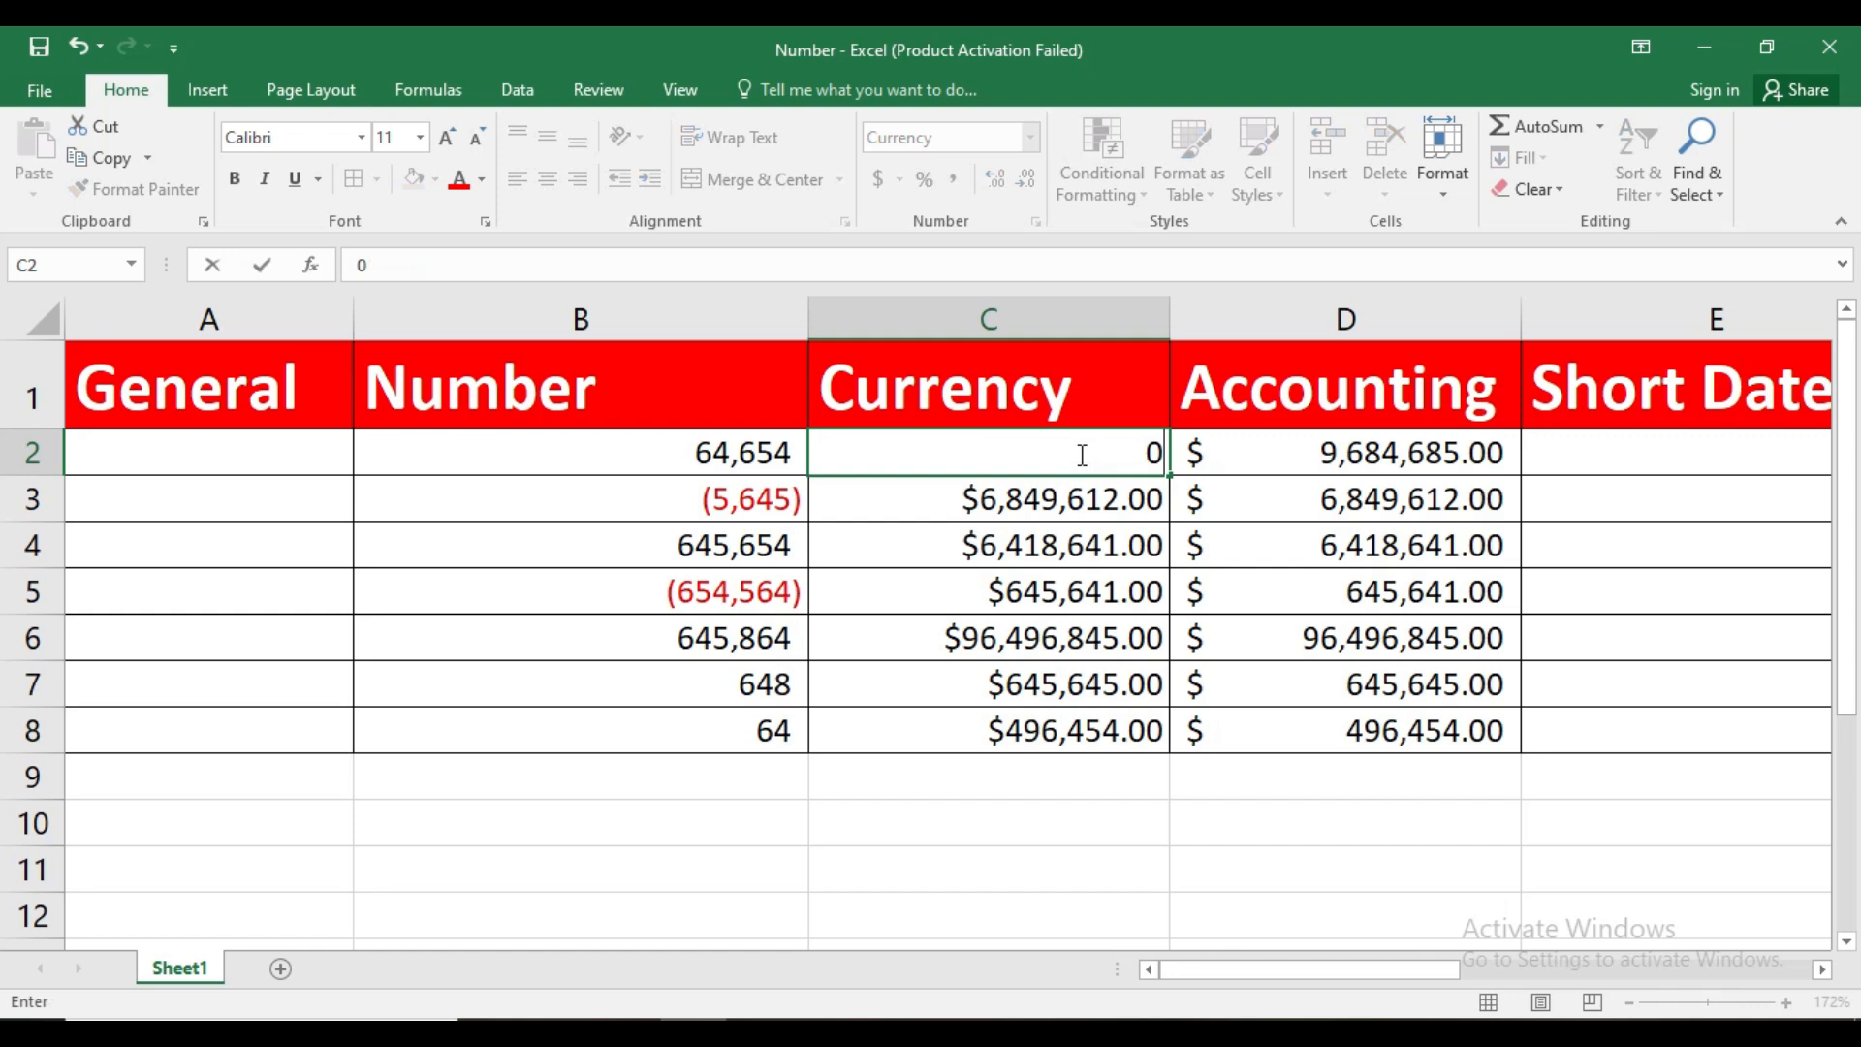
key("Return")
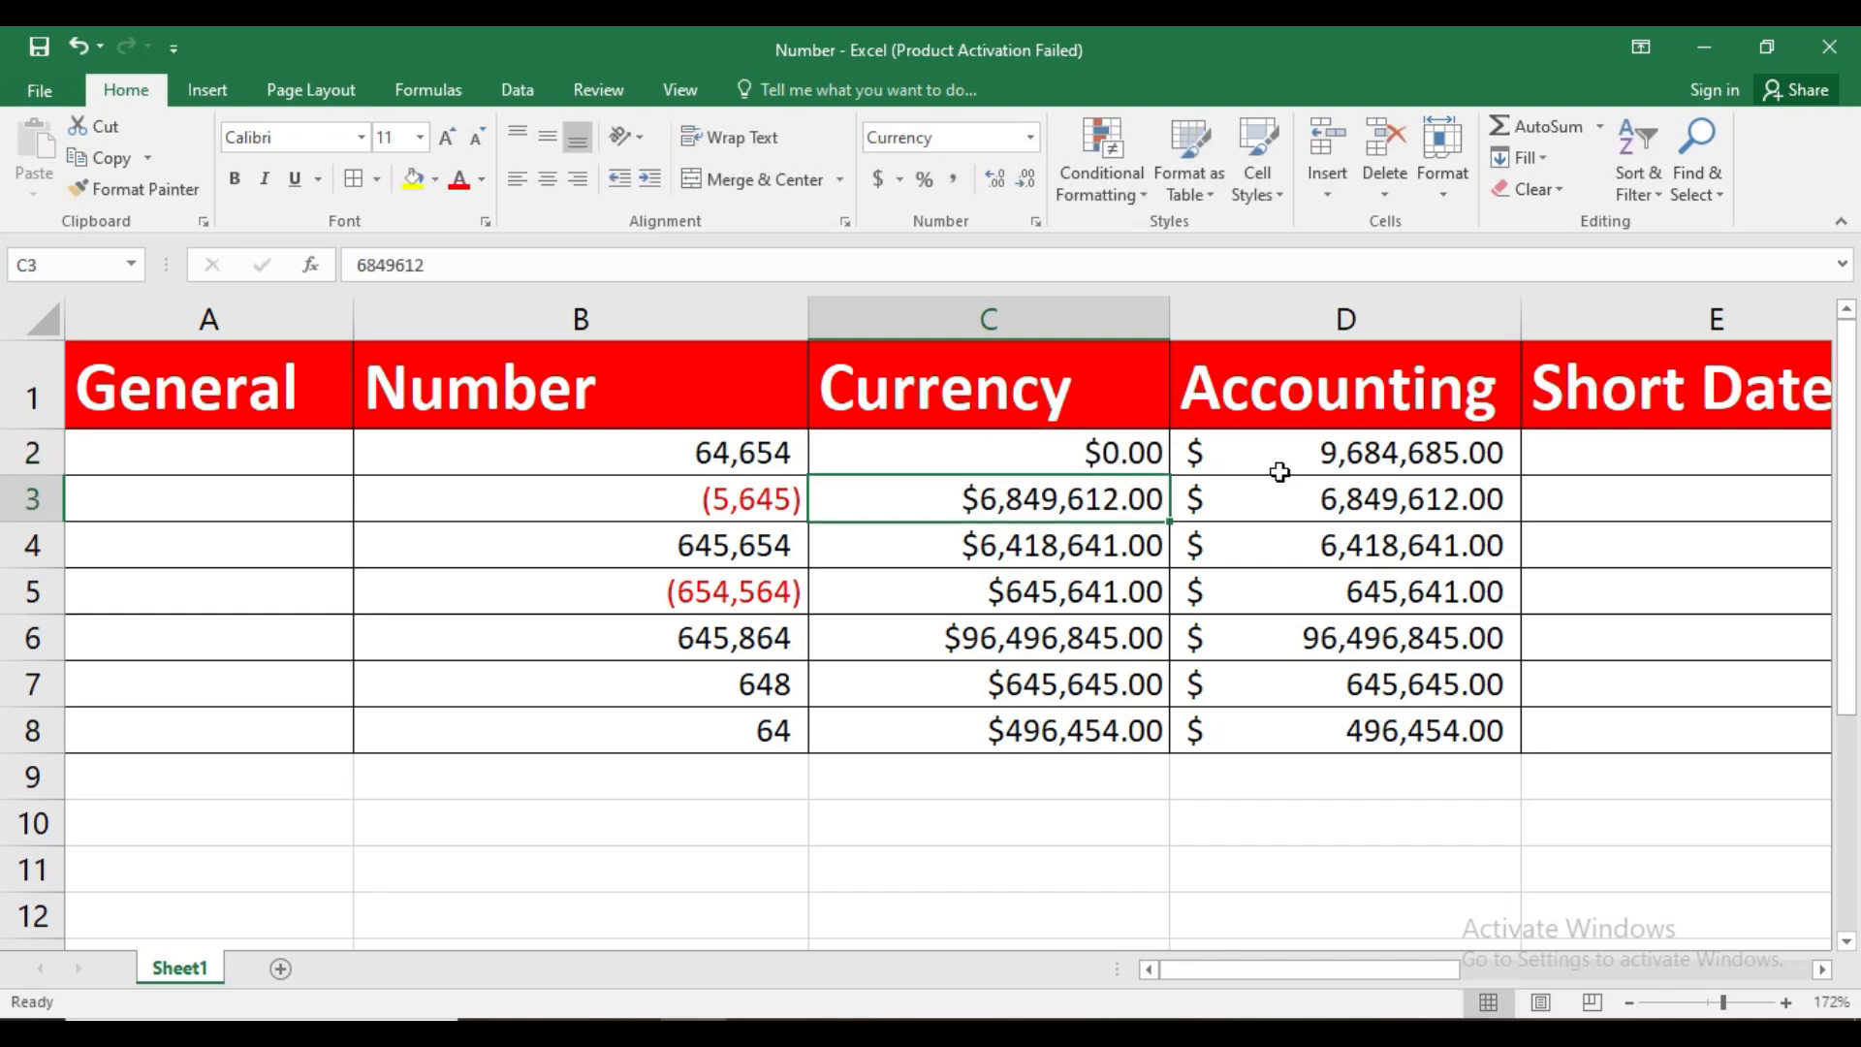
left_click(1279, 467)
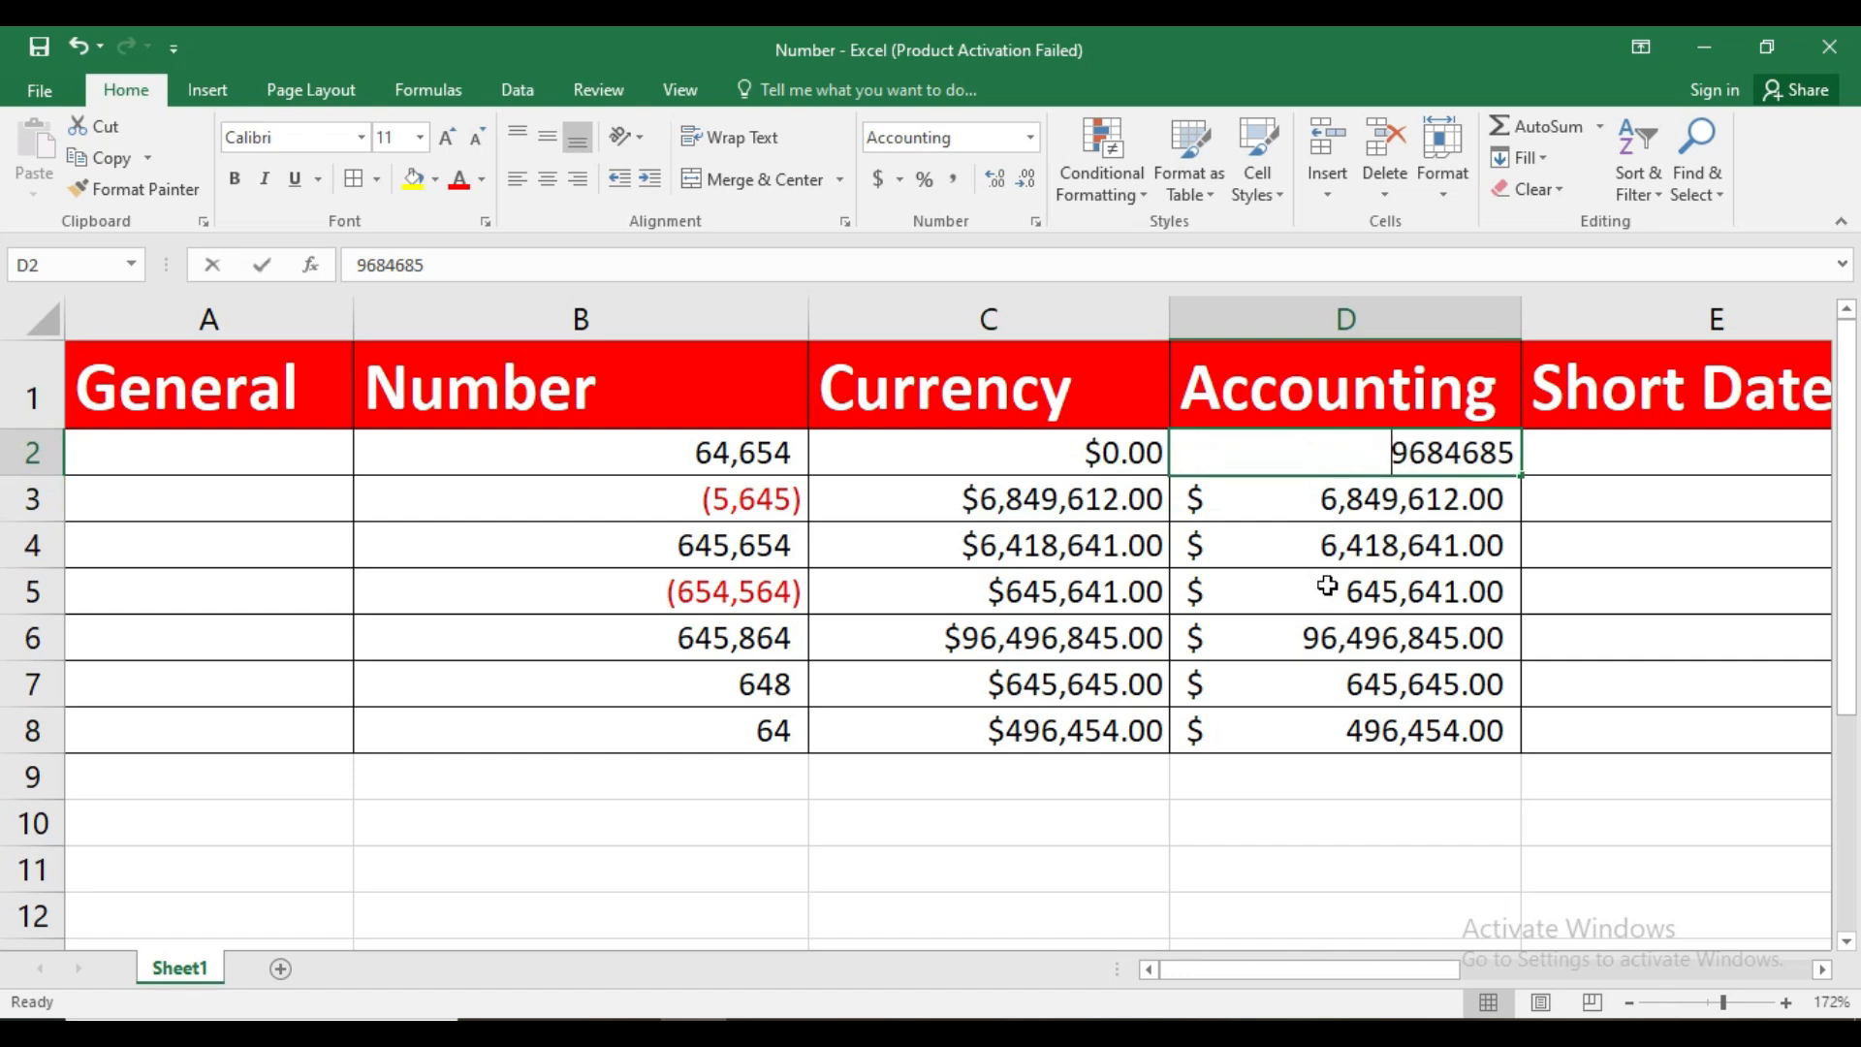
type("0")
key("Return")
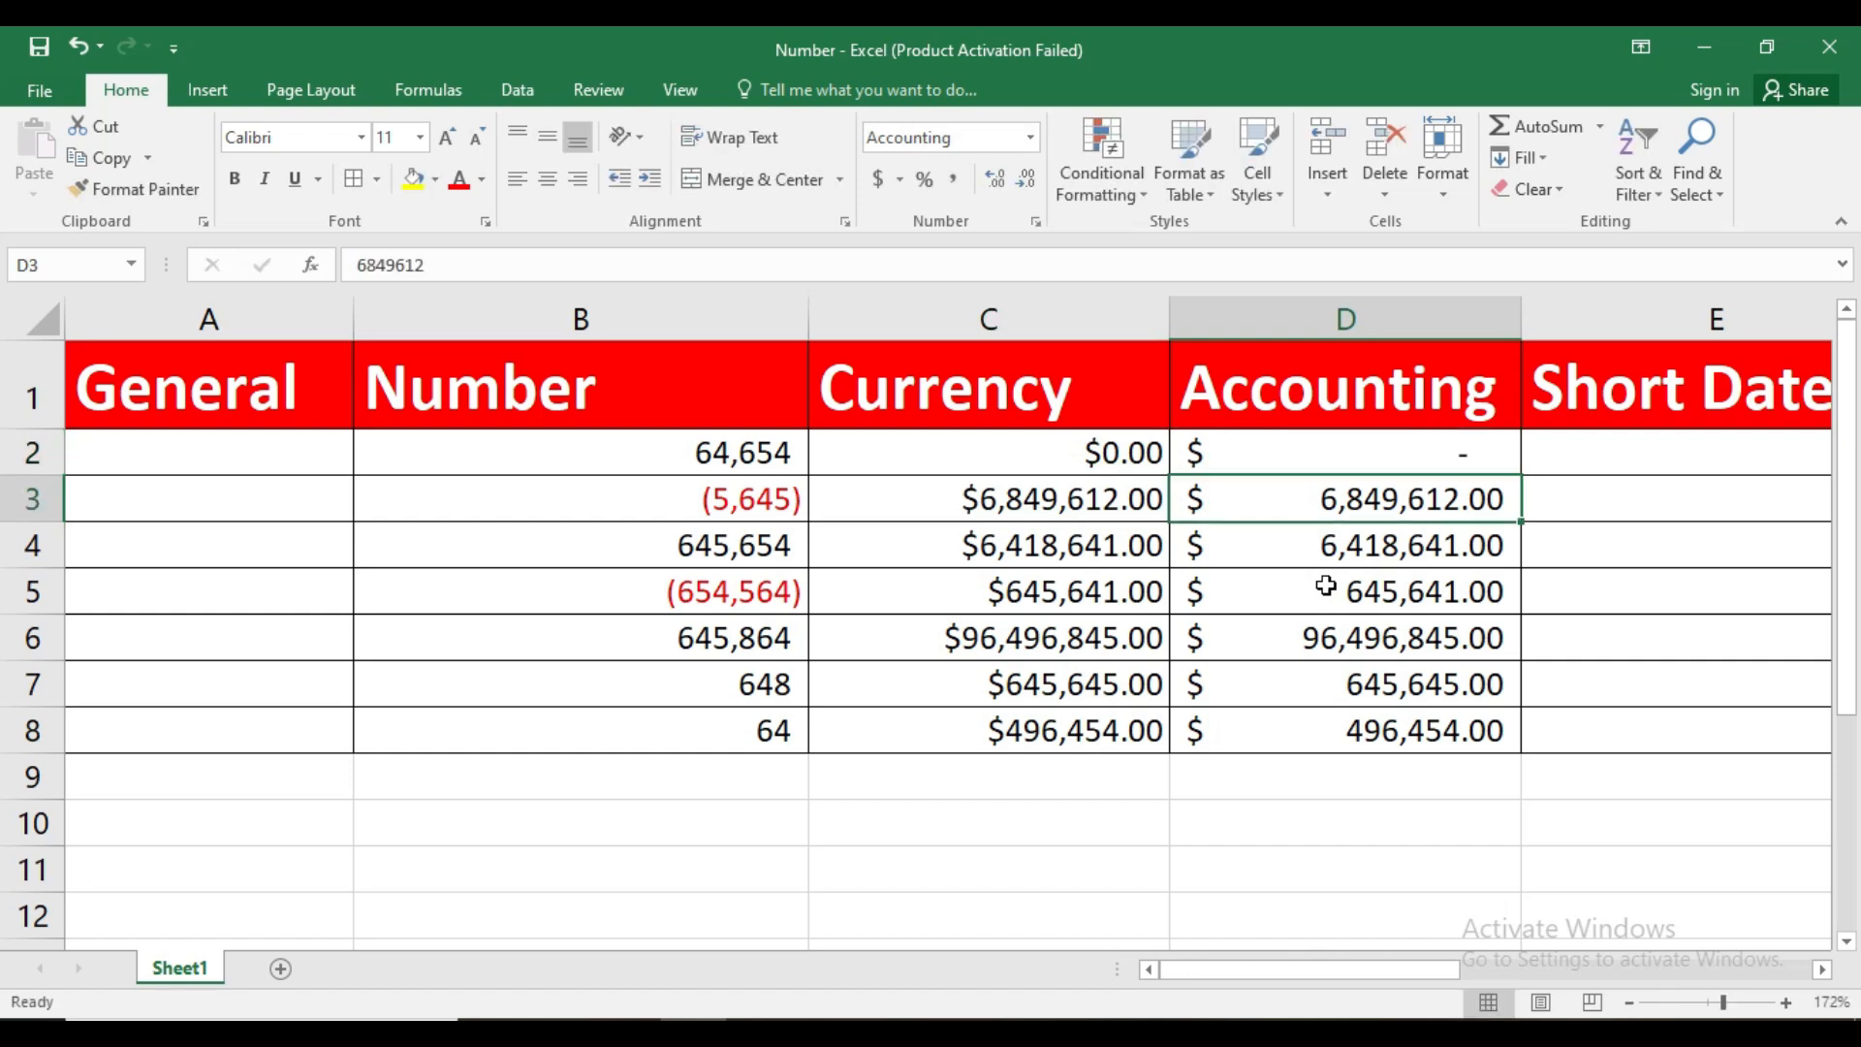
left_click(1462, 462)
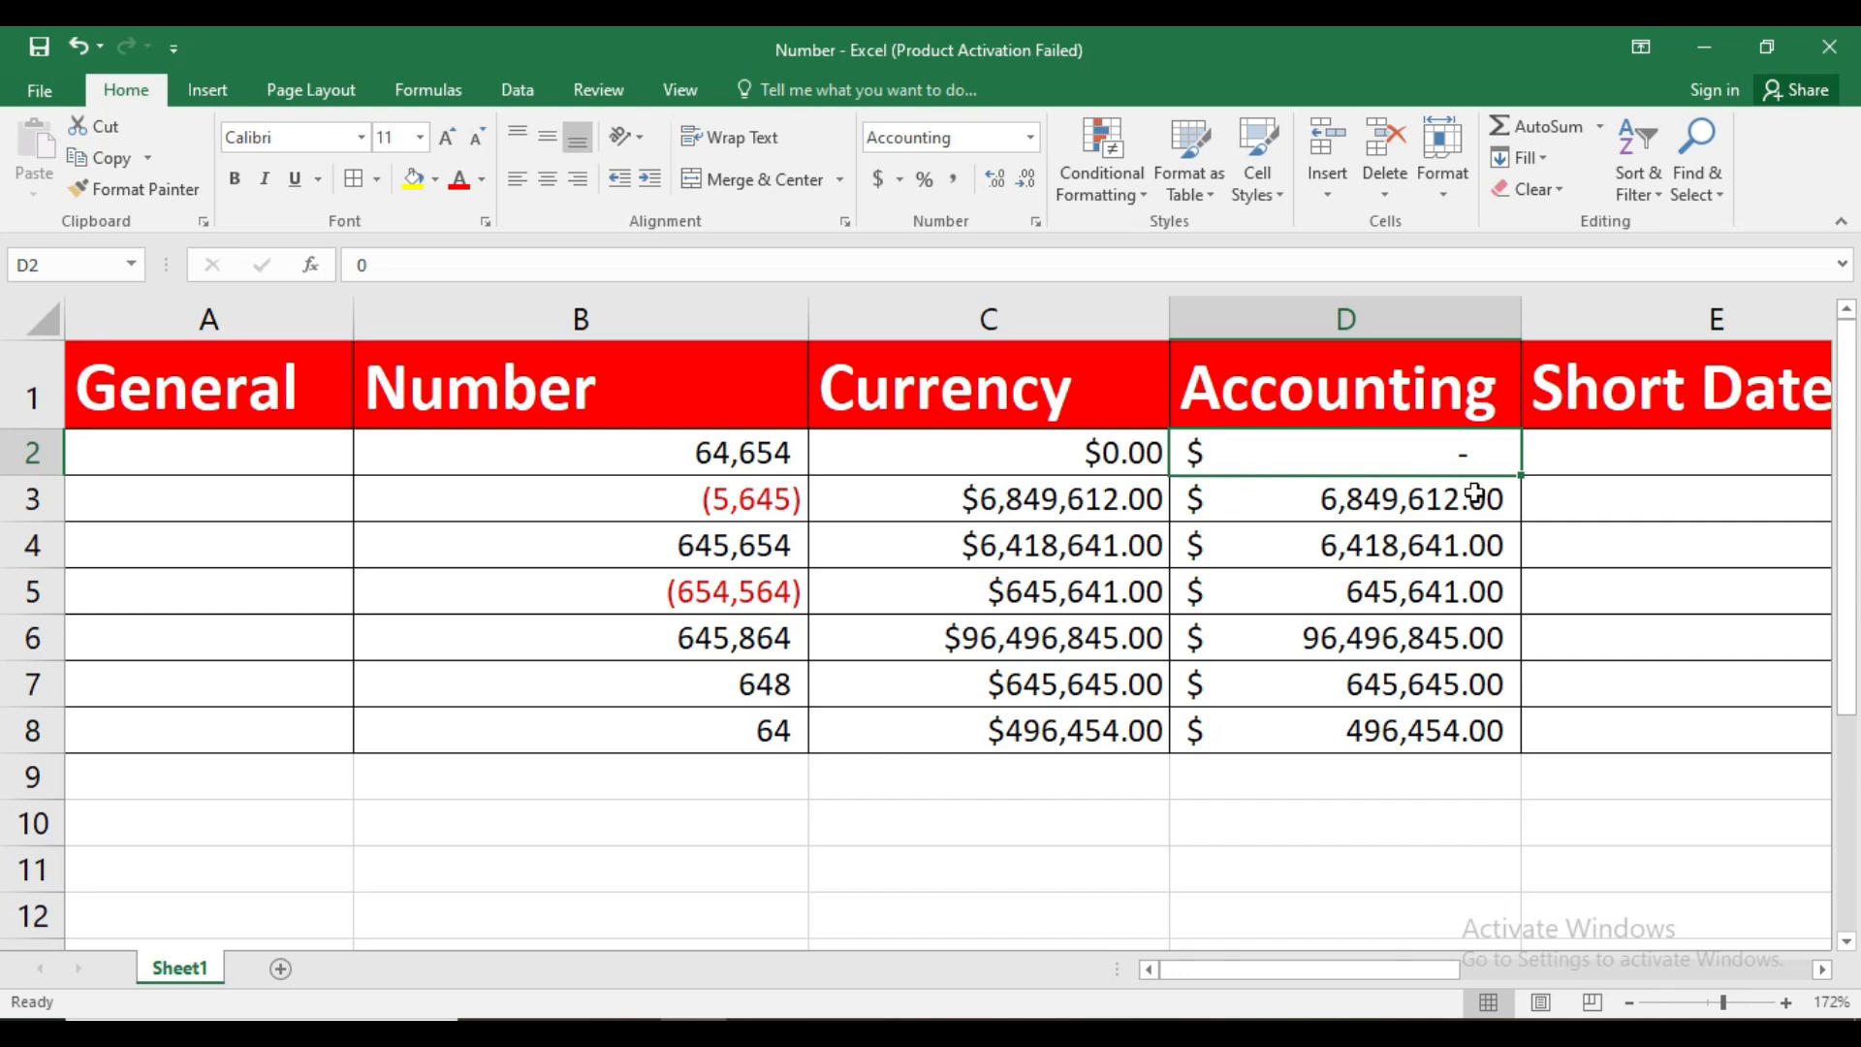
left_click(1152, 463)
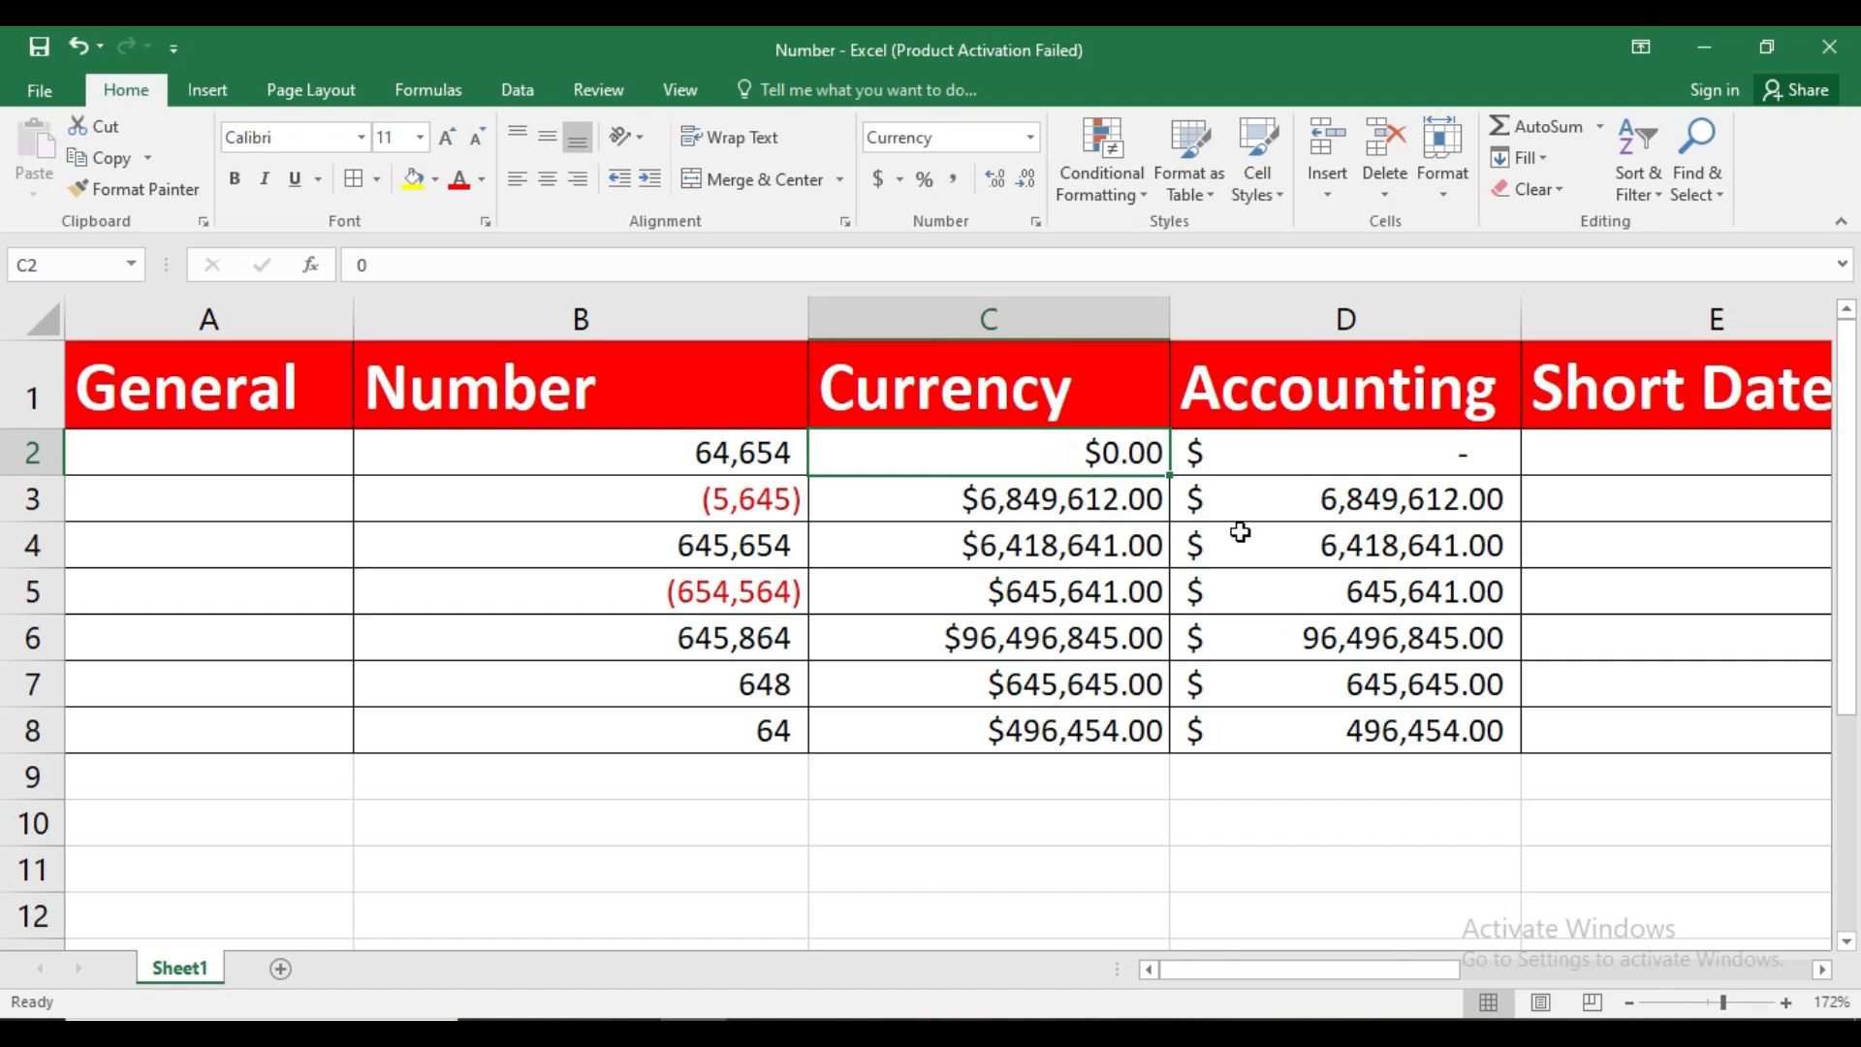
left_click(1324, 463)
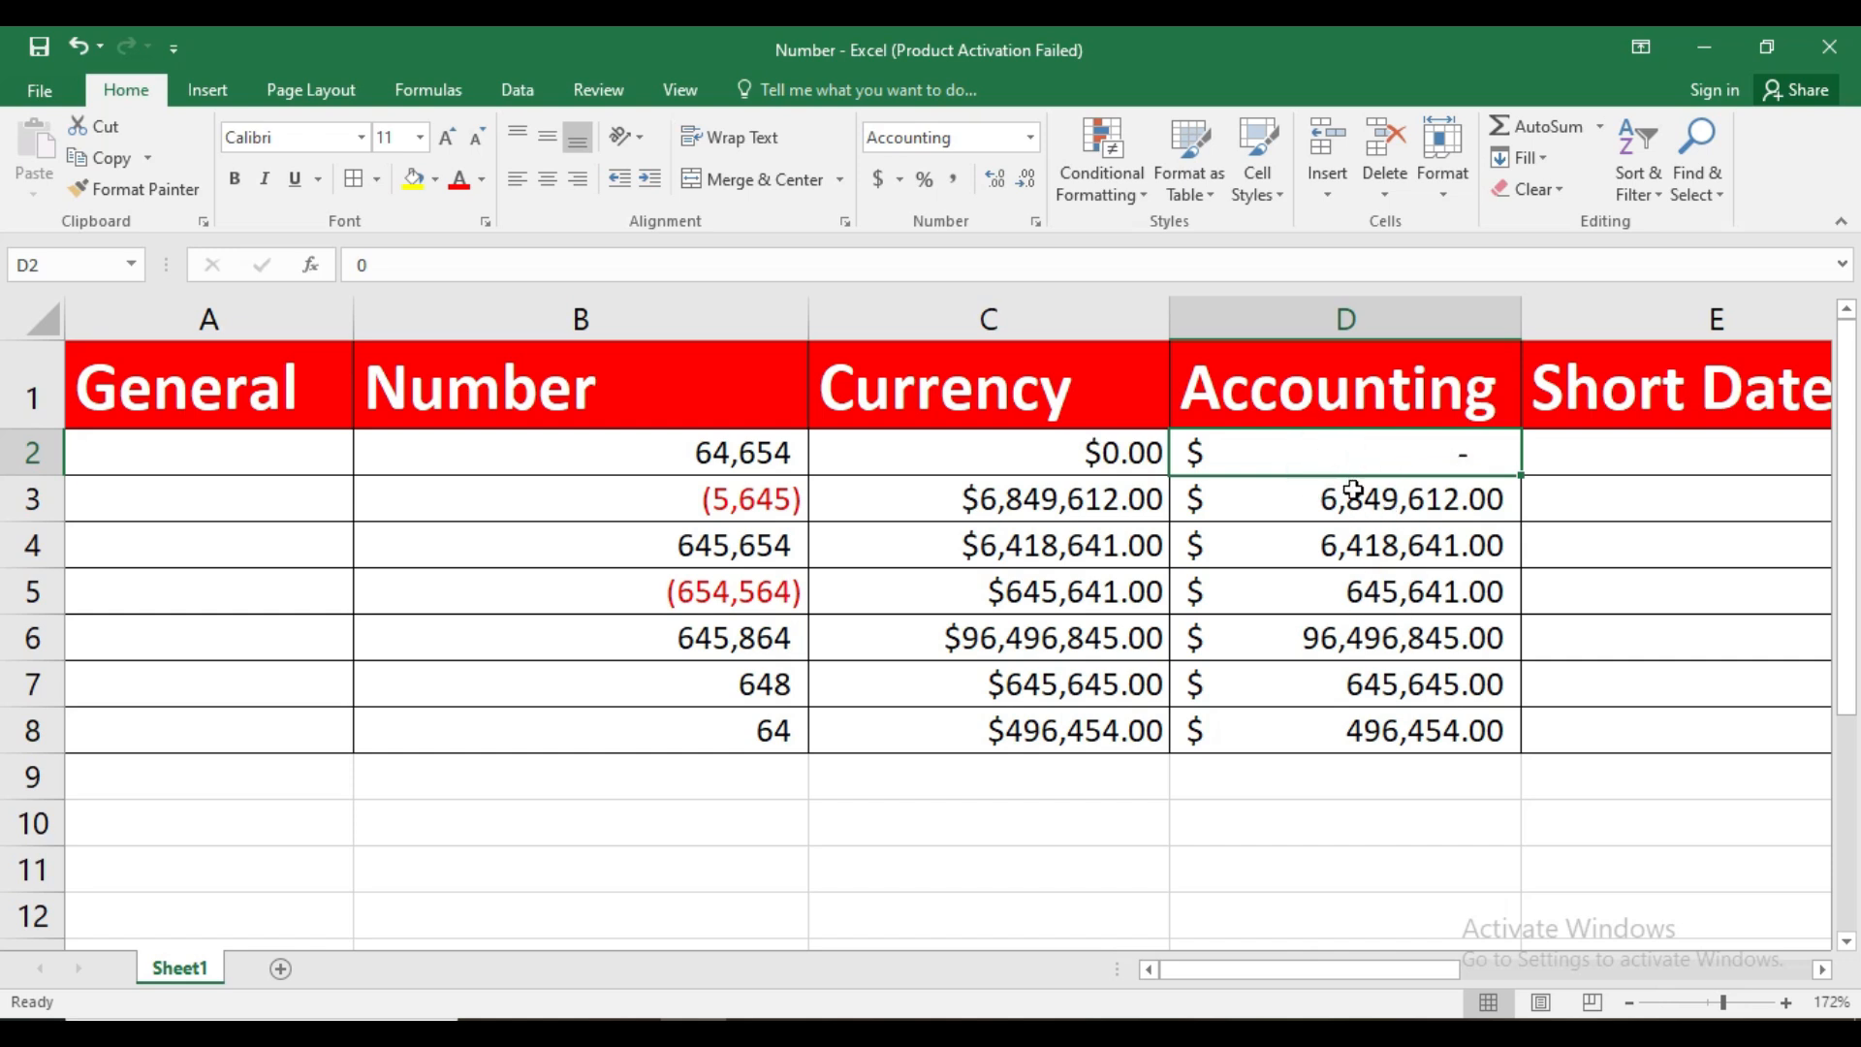
Open the cell format settings for C2:C8 and set the Currency format to 0 decimal places
left_click_drag(1052, 462, 1098, 727)
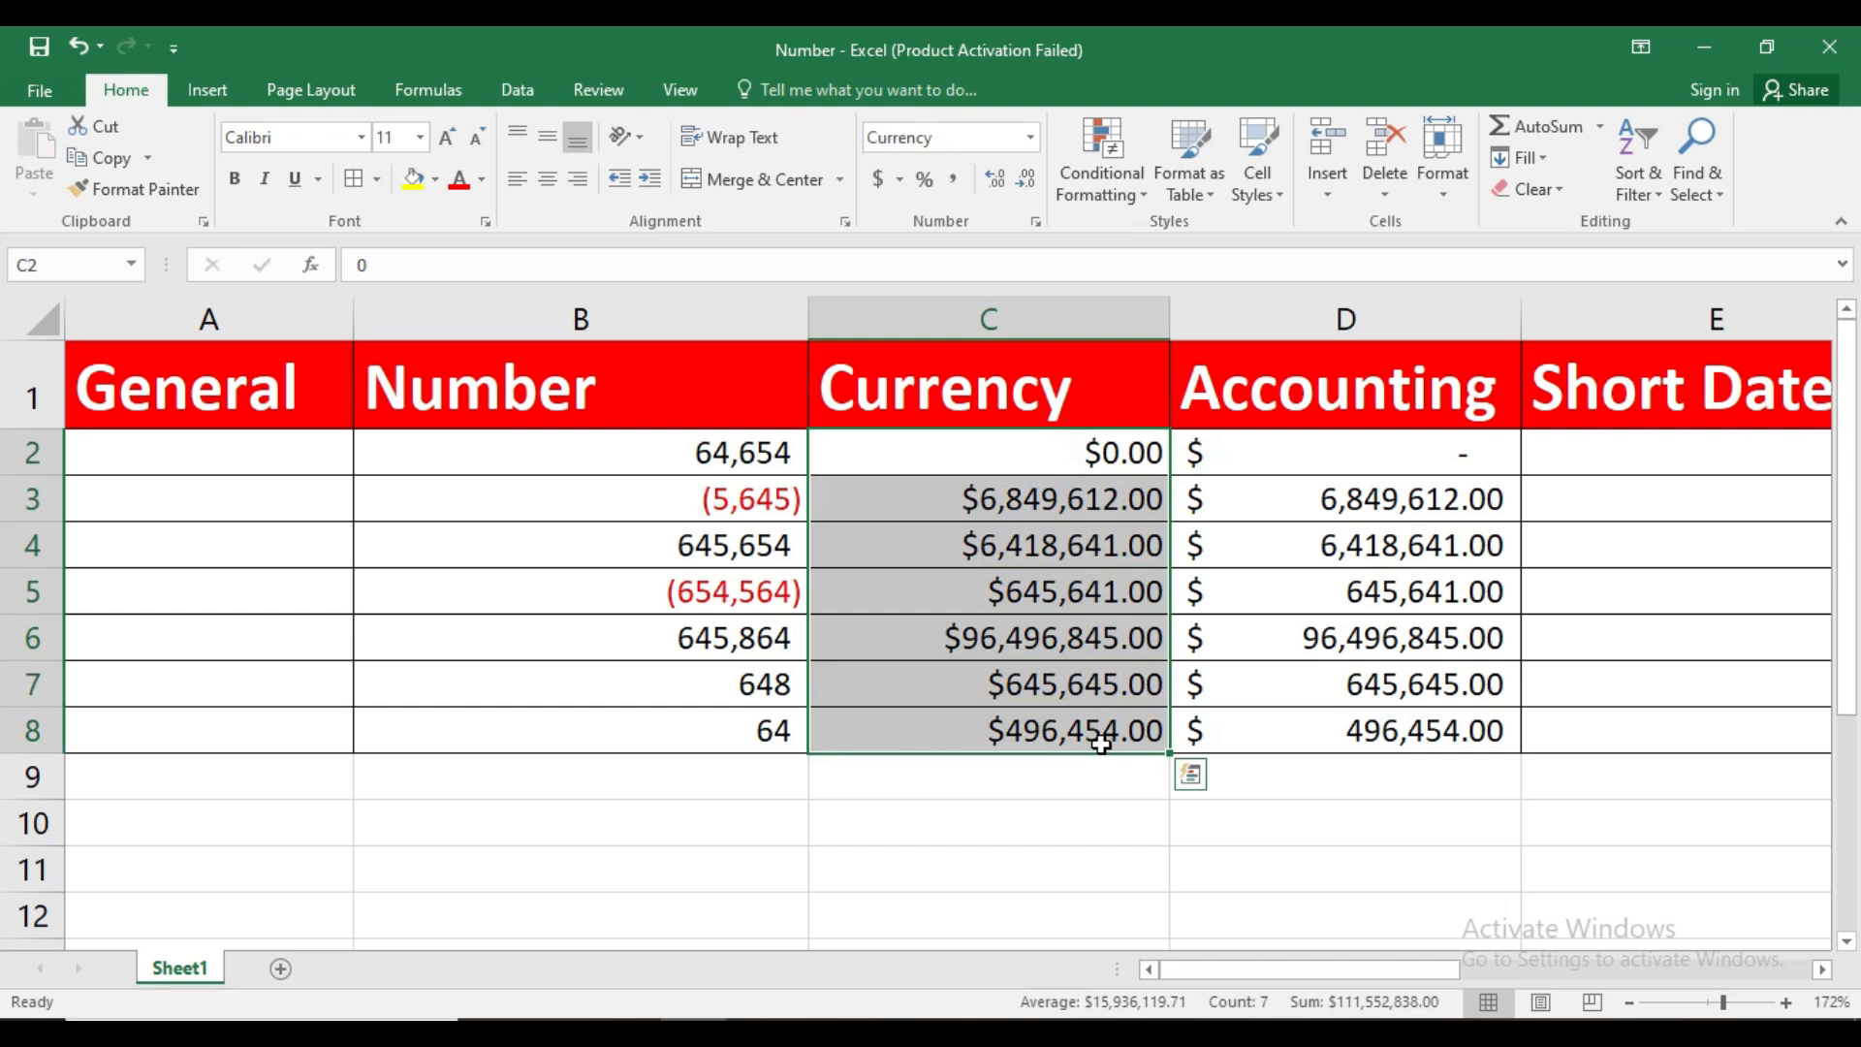
left_click(1034, 225)
left_click_drag(1149, 248, 370, 306)
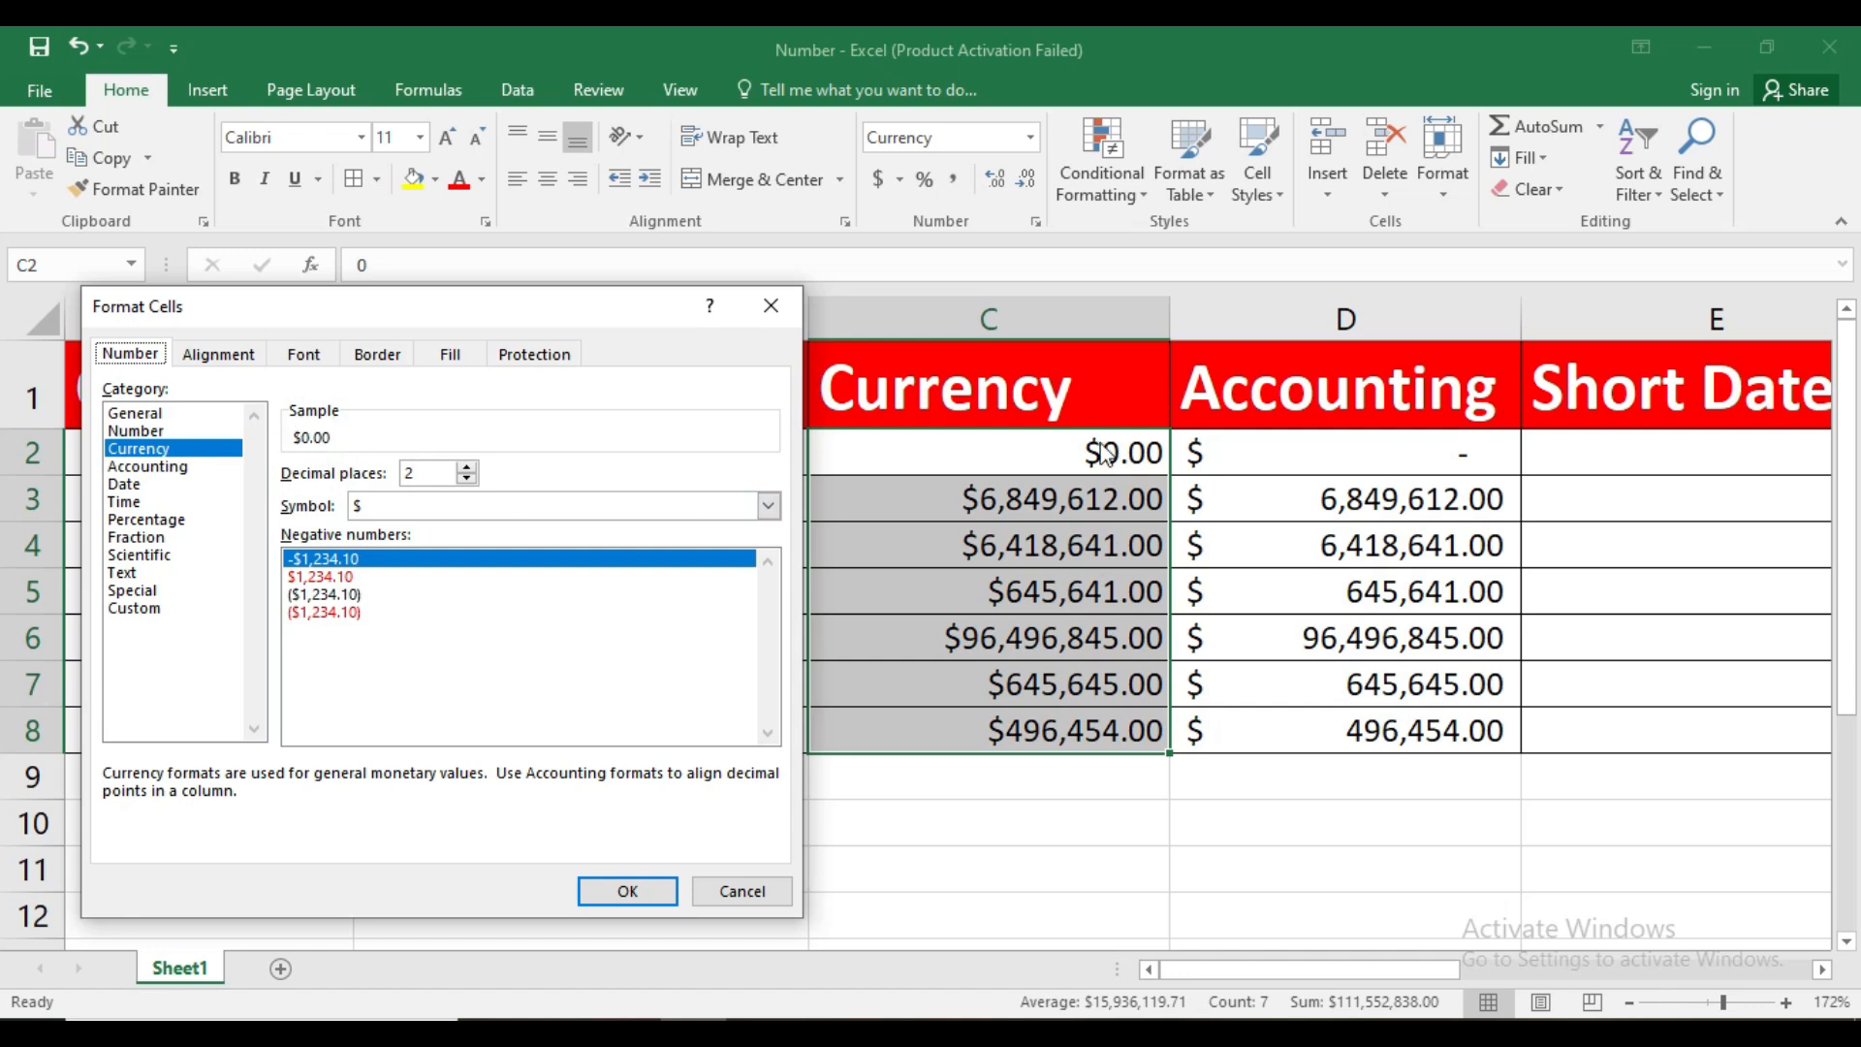
left_click(467, 478)
left_click(467, 478)
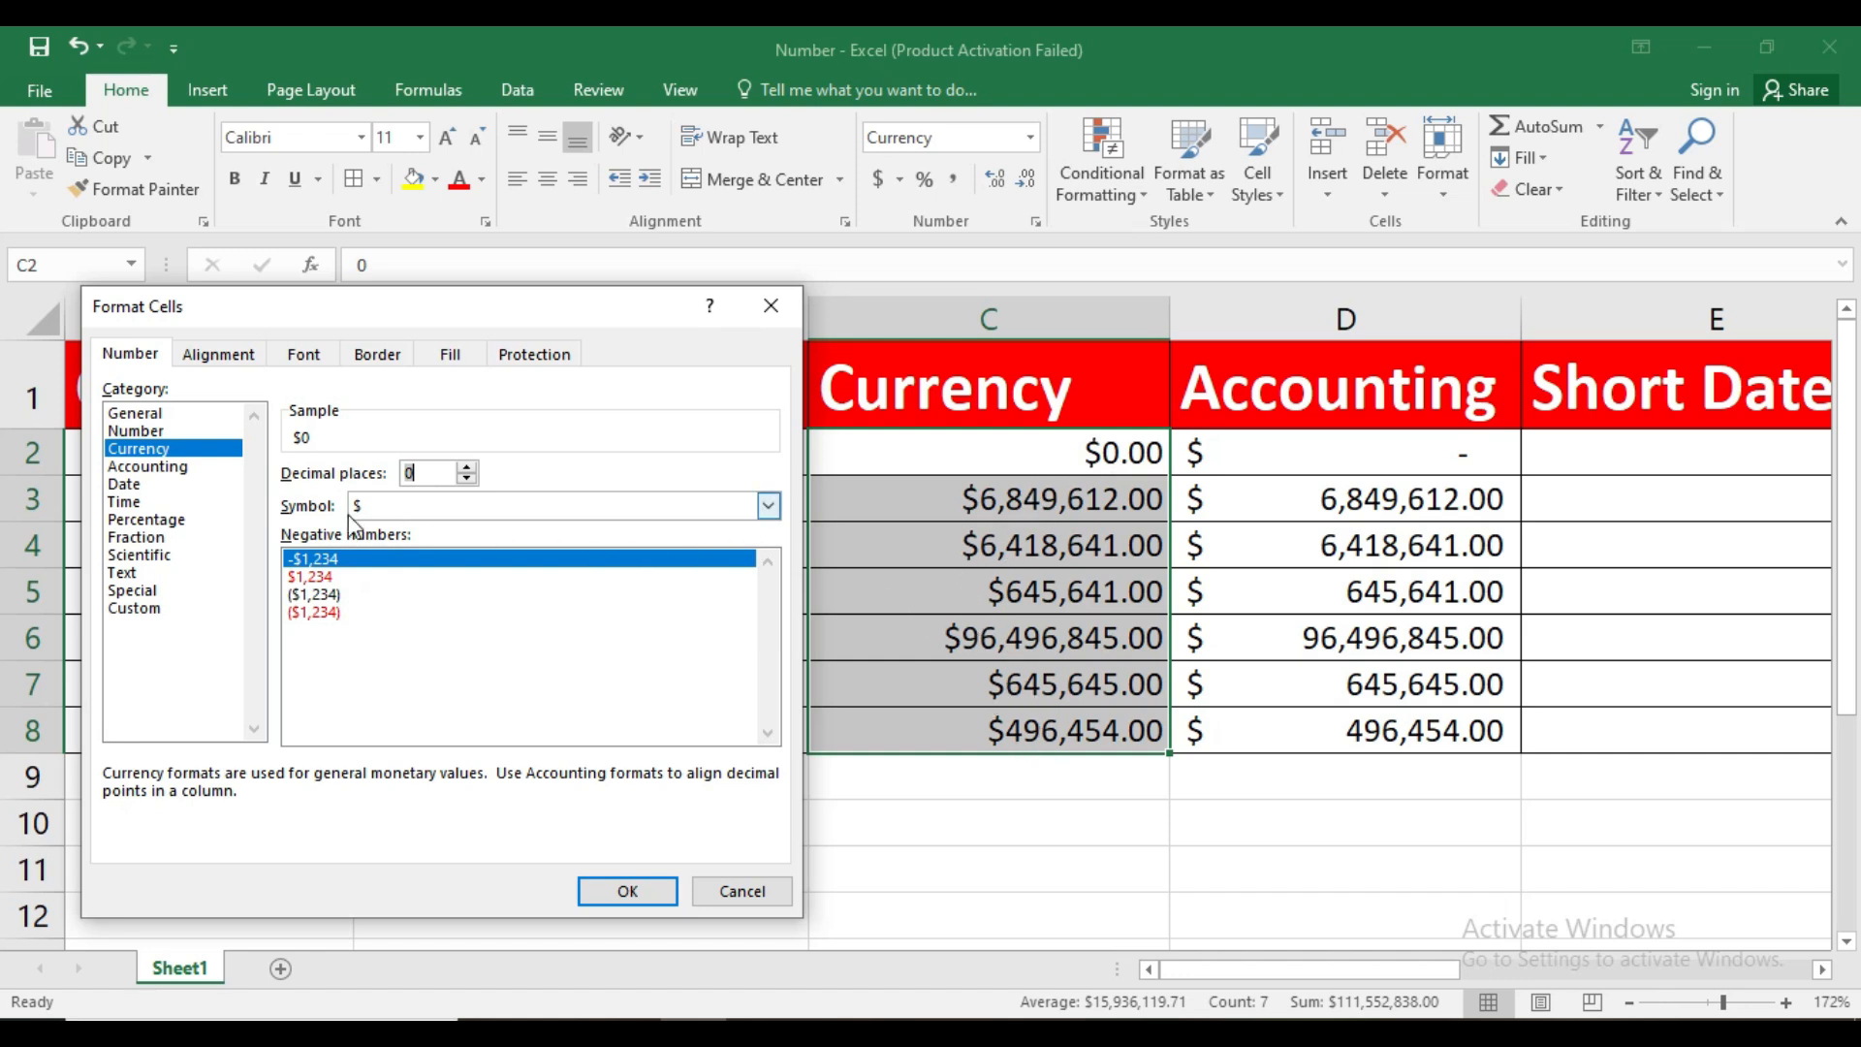
Choose ₹ Hindi as the currency symbol for C2:C8 and apply the format
left_click(768, 507)
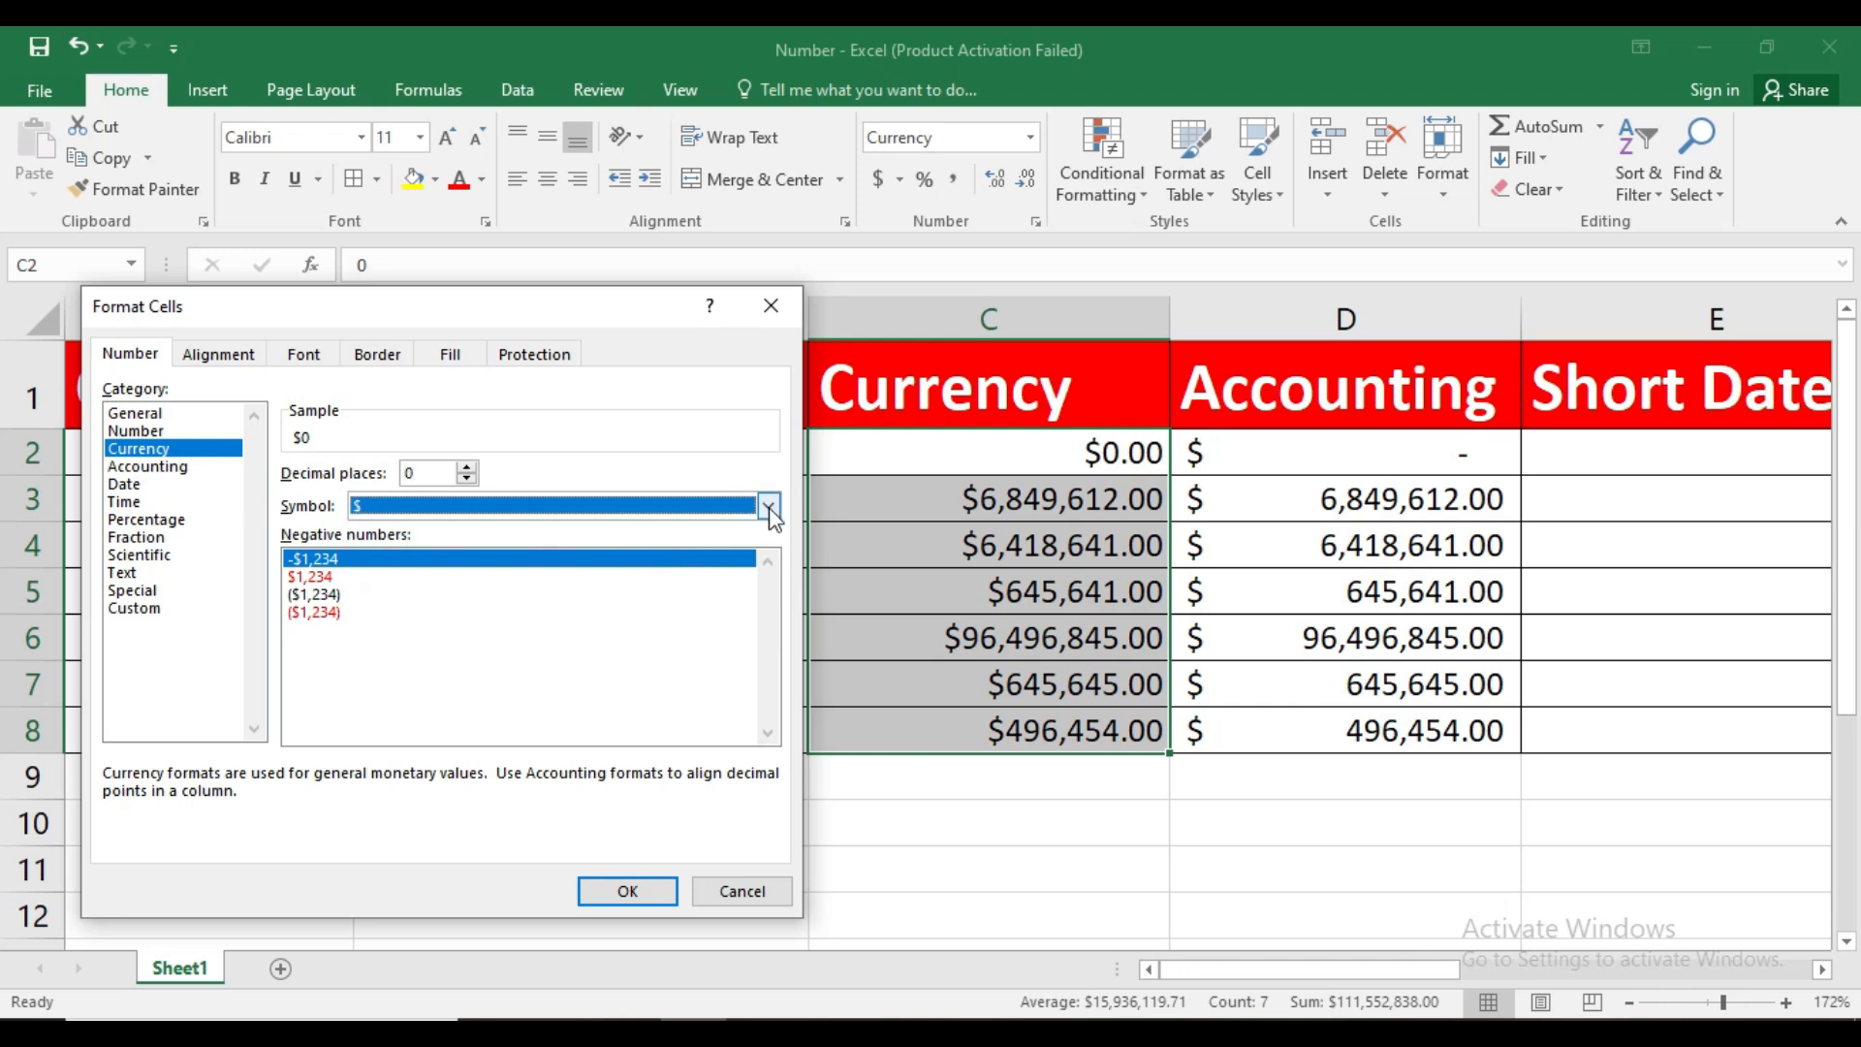
left_click_drag(778, 560, 771, 622)
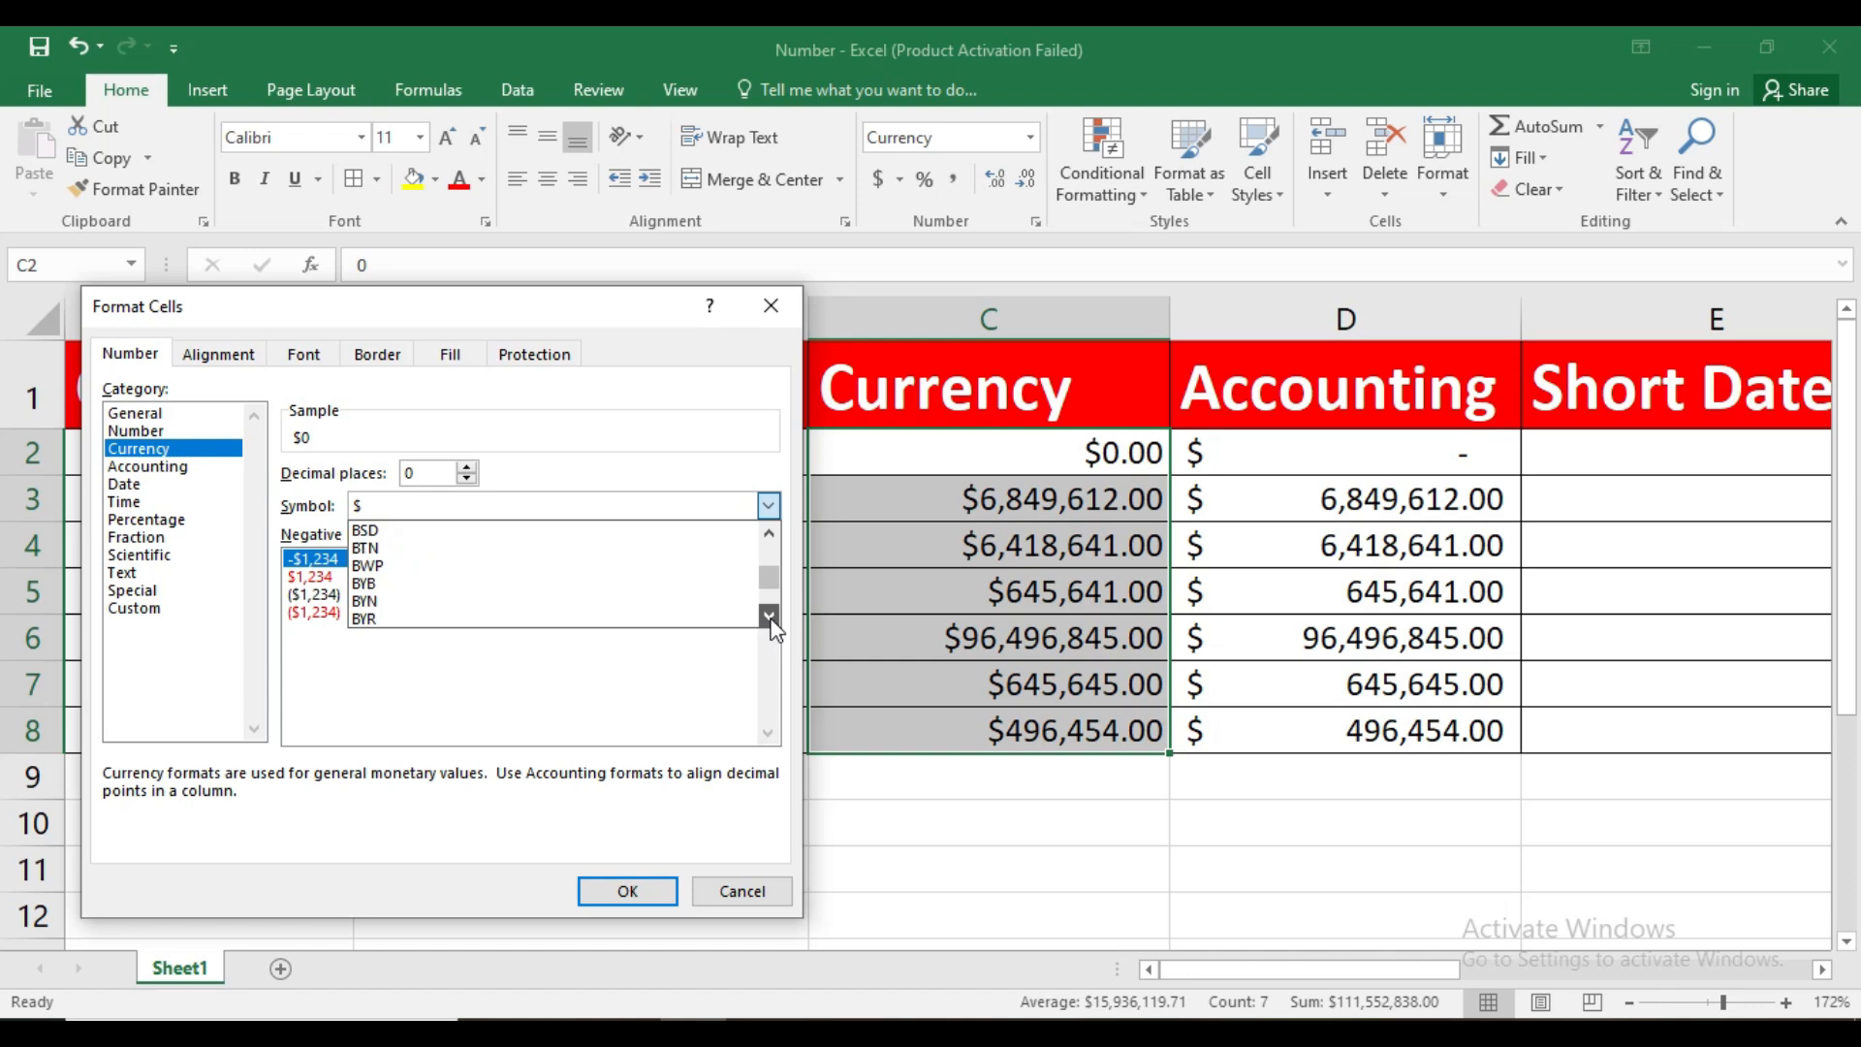
left_click_drag(768, 532, 765, 531)
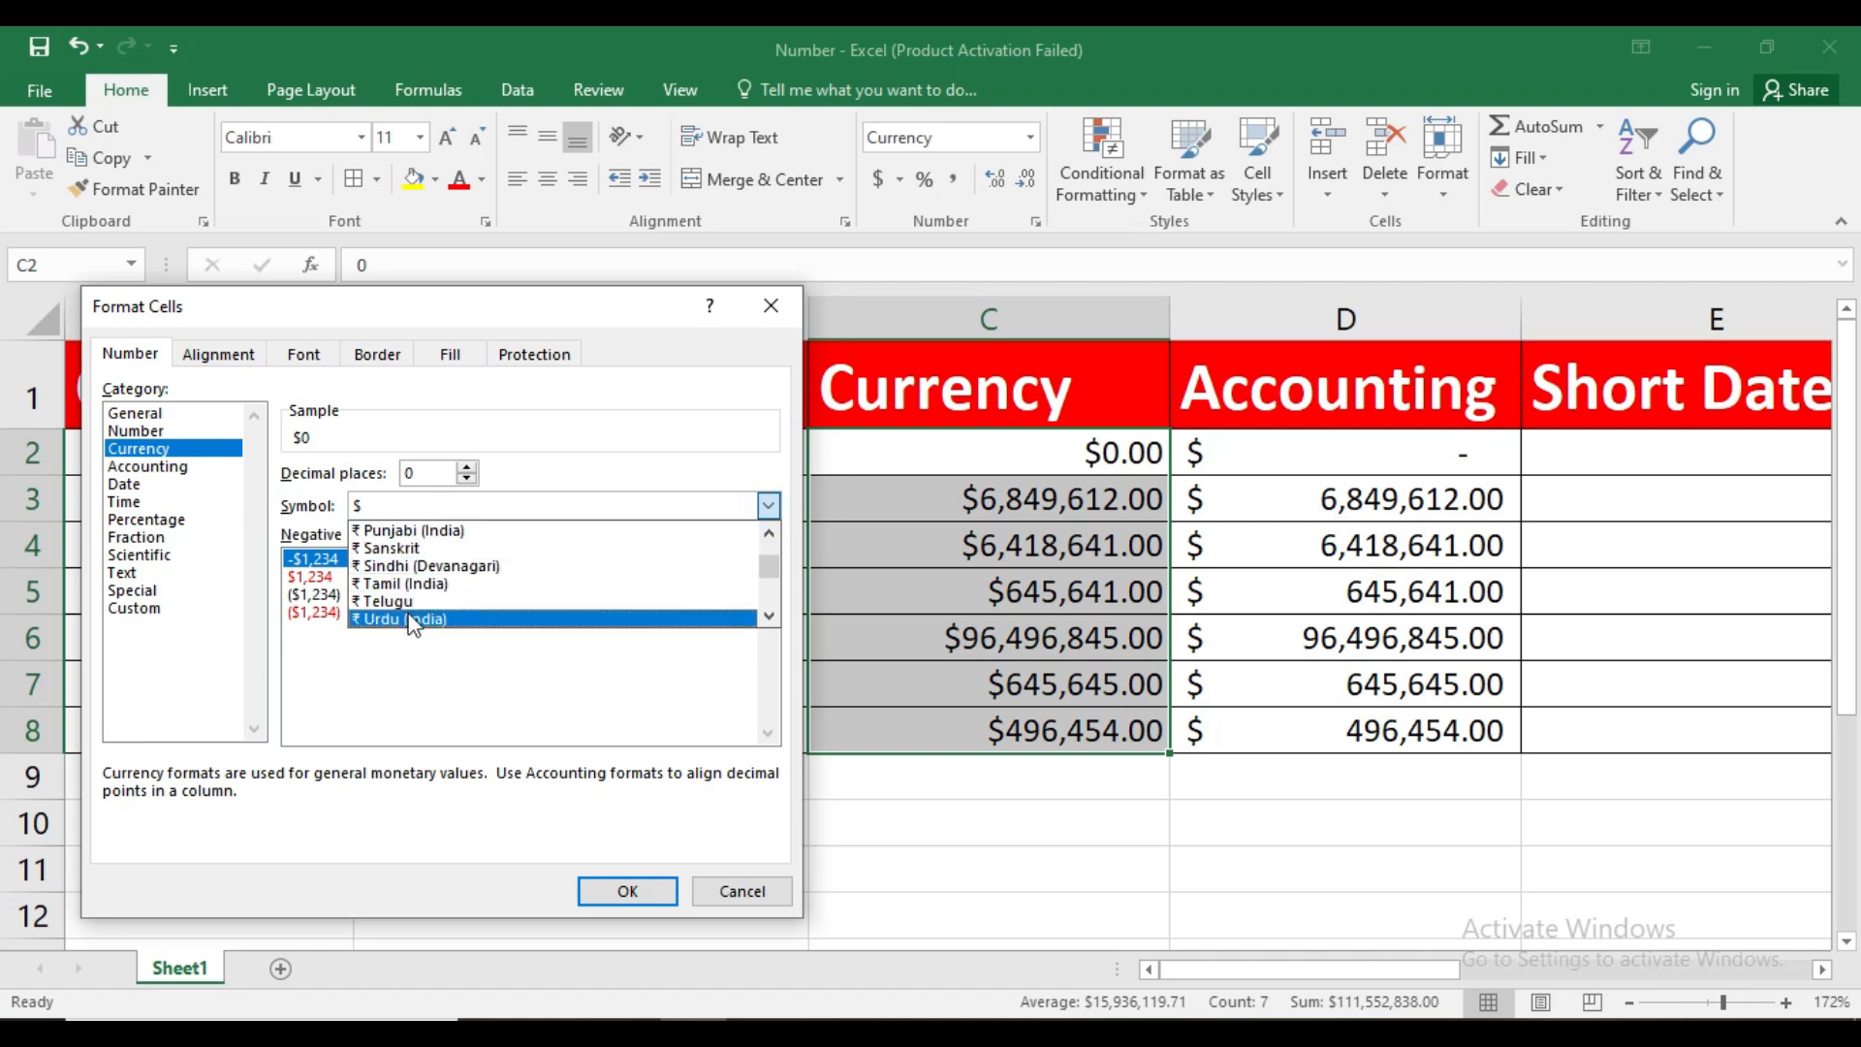
left_click(769, 532)
left_click(769, 532)
left_click(769, 532)
left_click(768, 533)
left_click(769, 532)
left_click(769, 532)
left_click(769, 532)
left_click(768, 532)
left_click(769, 532)
left_click(769, 532)
left_click(768, 532)
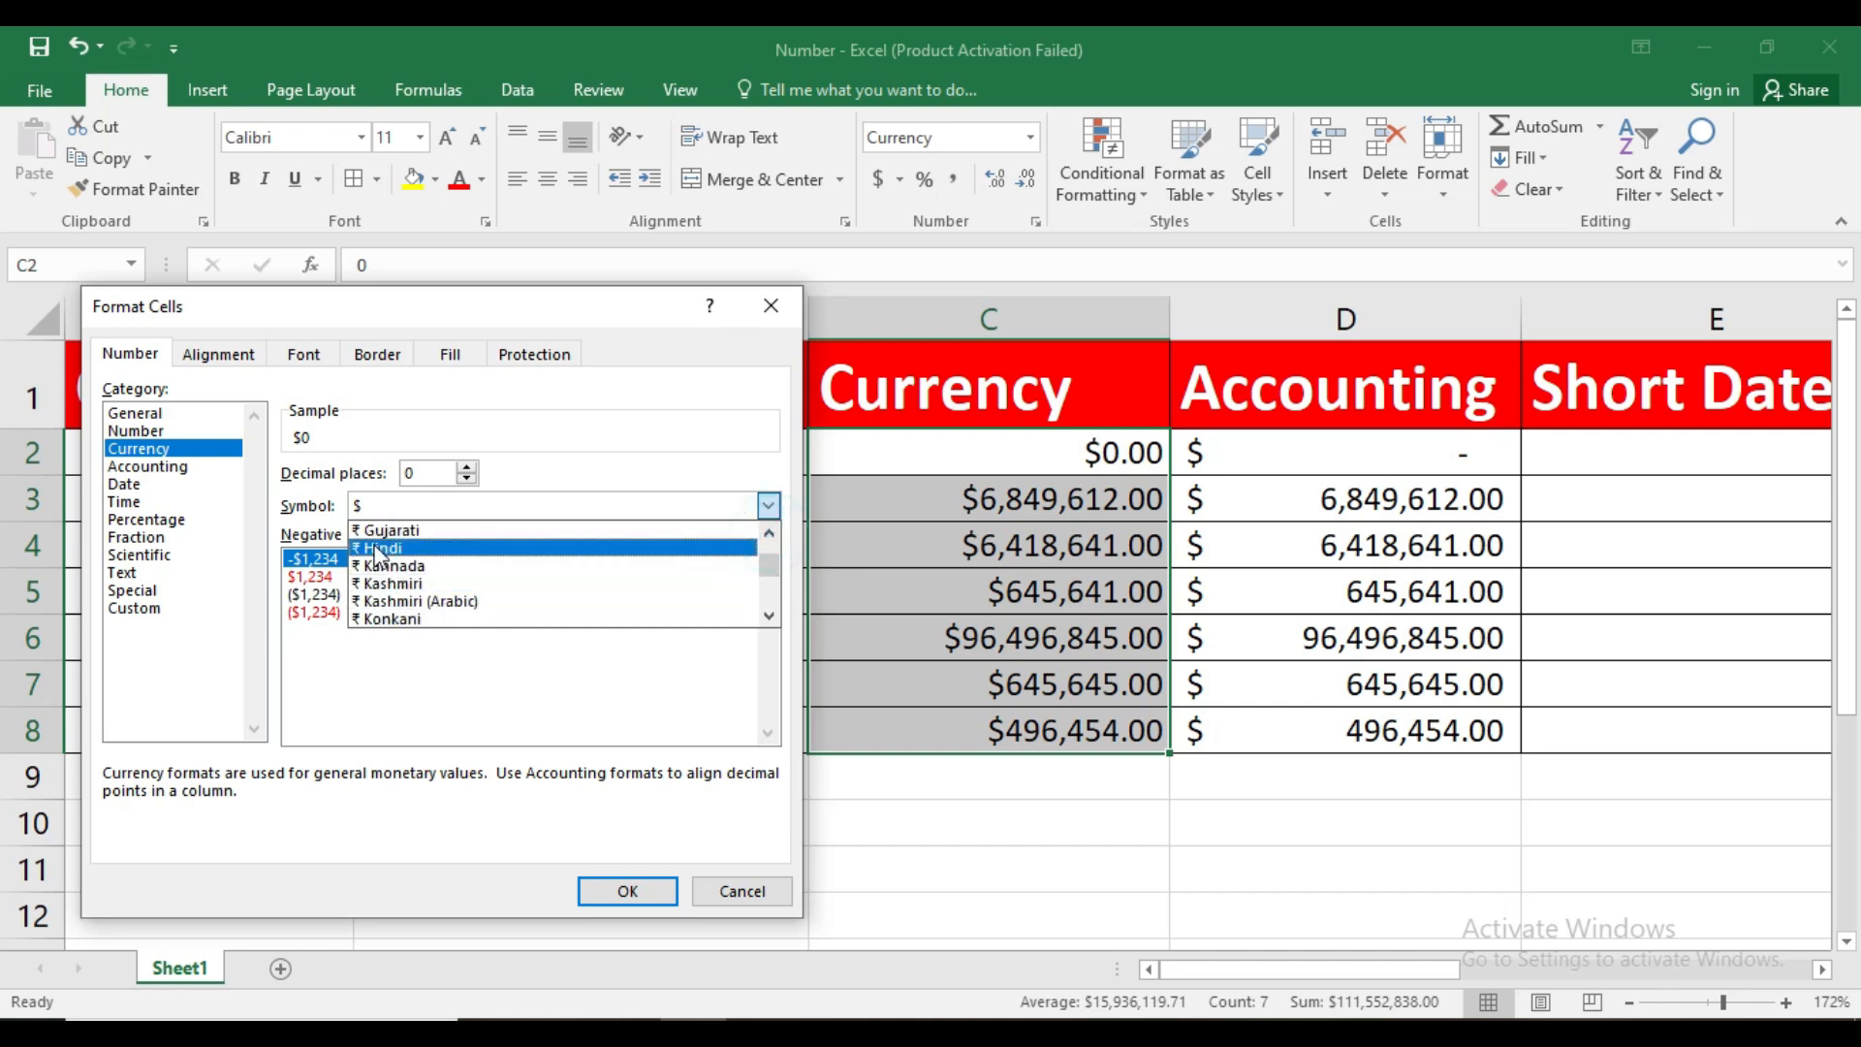
left_click(378, 549)
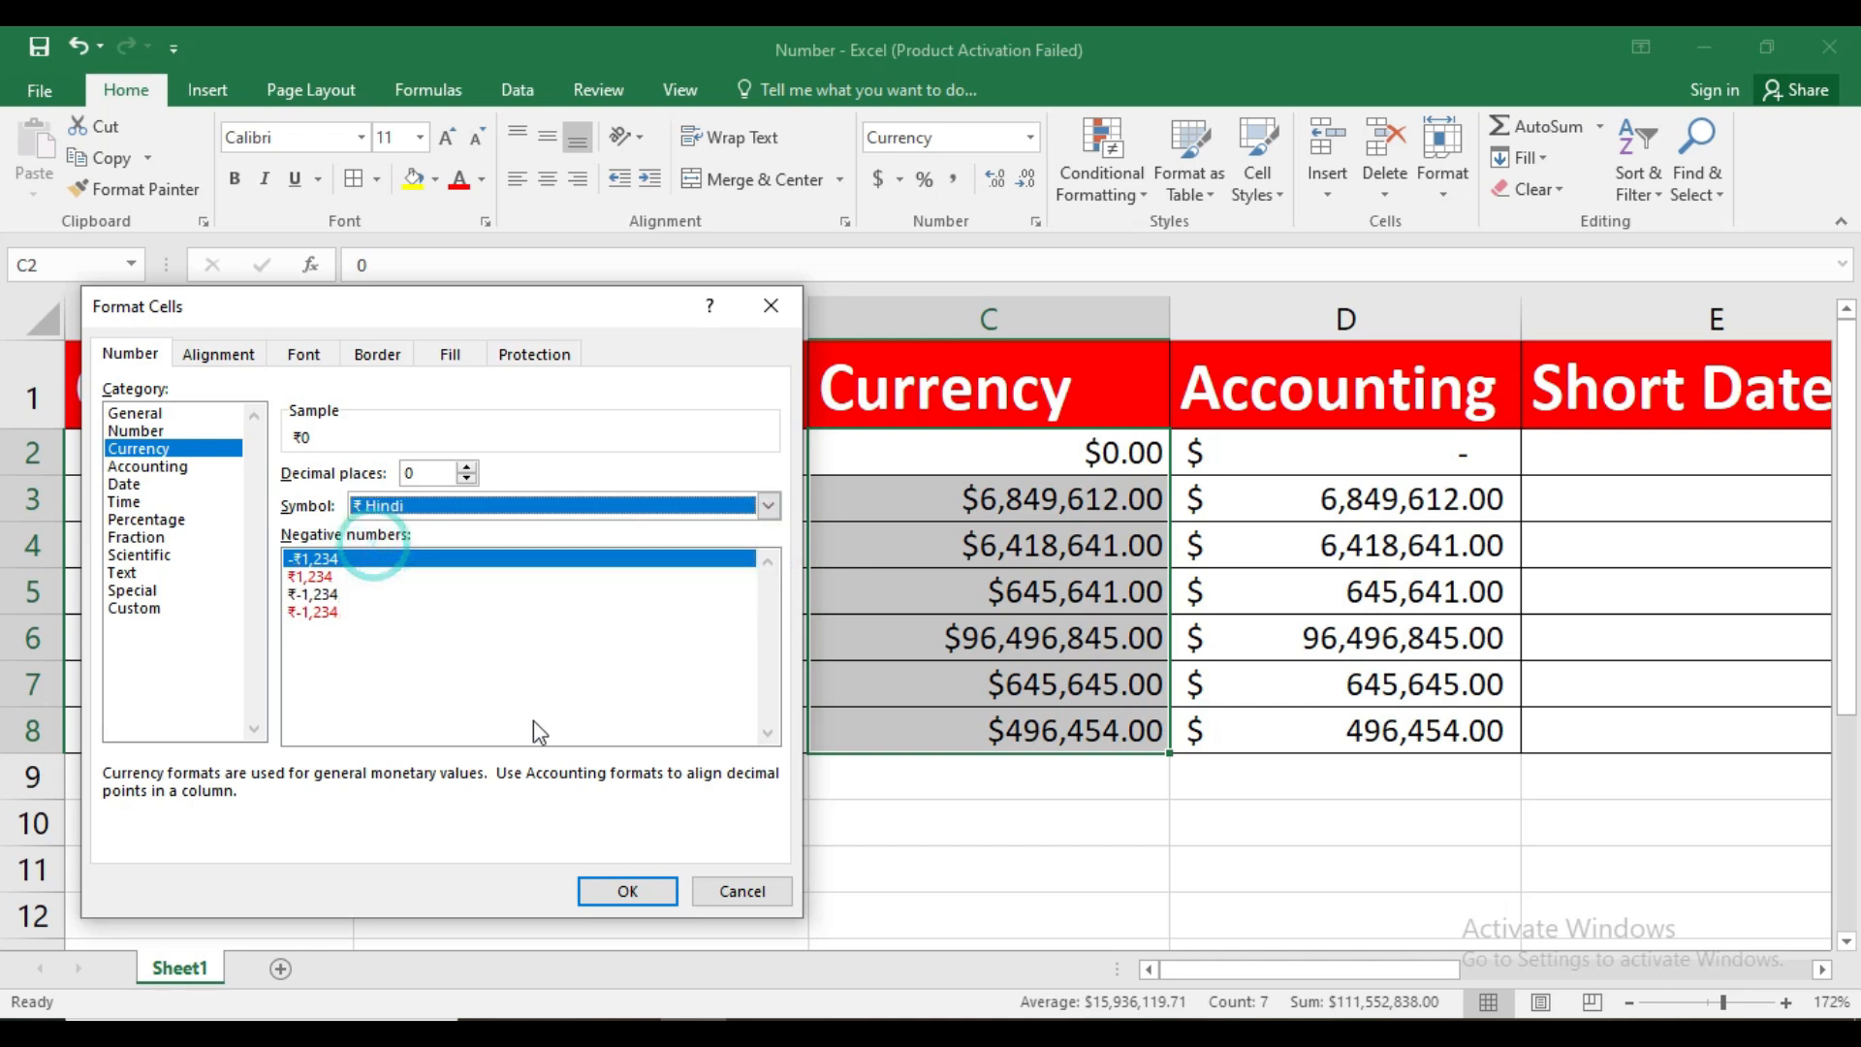
left_click(616, 892)
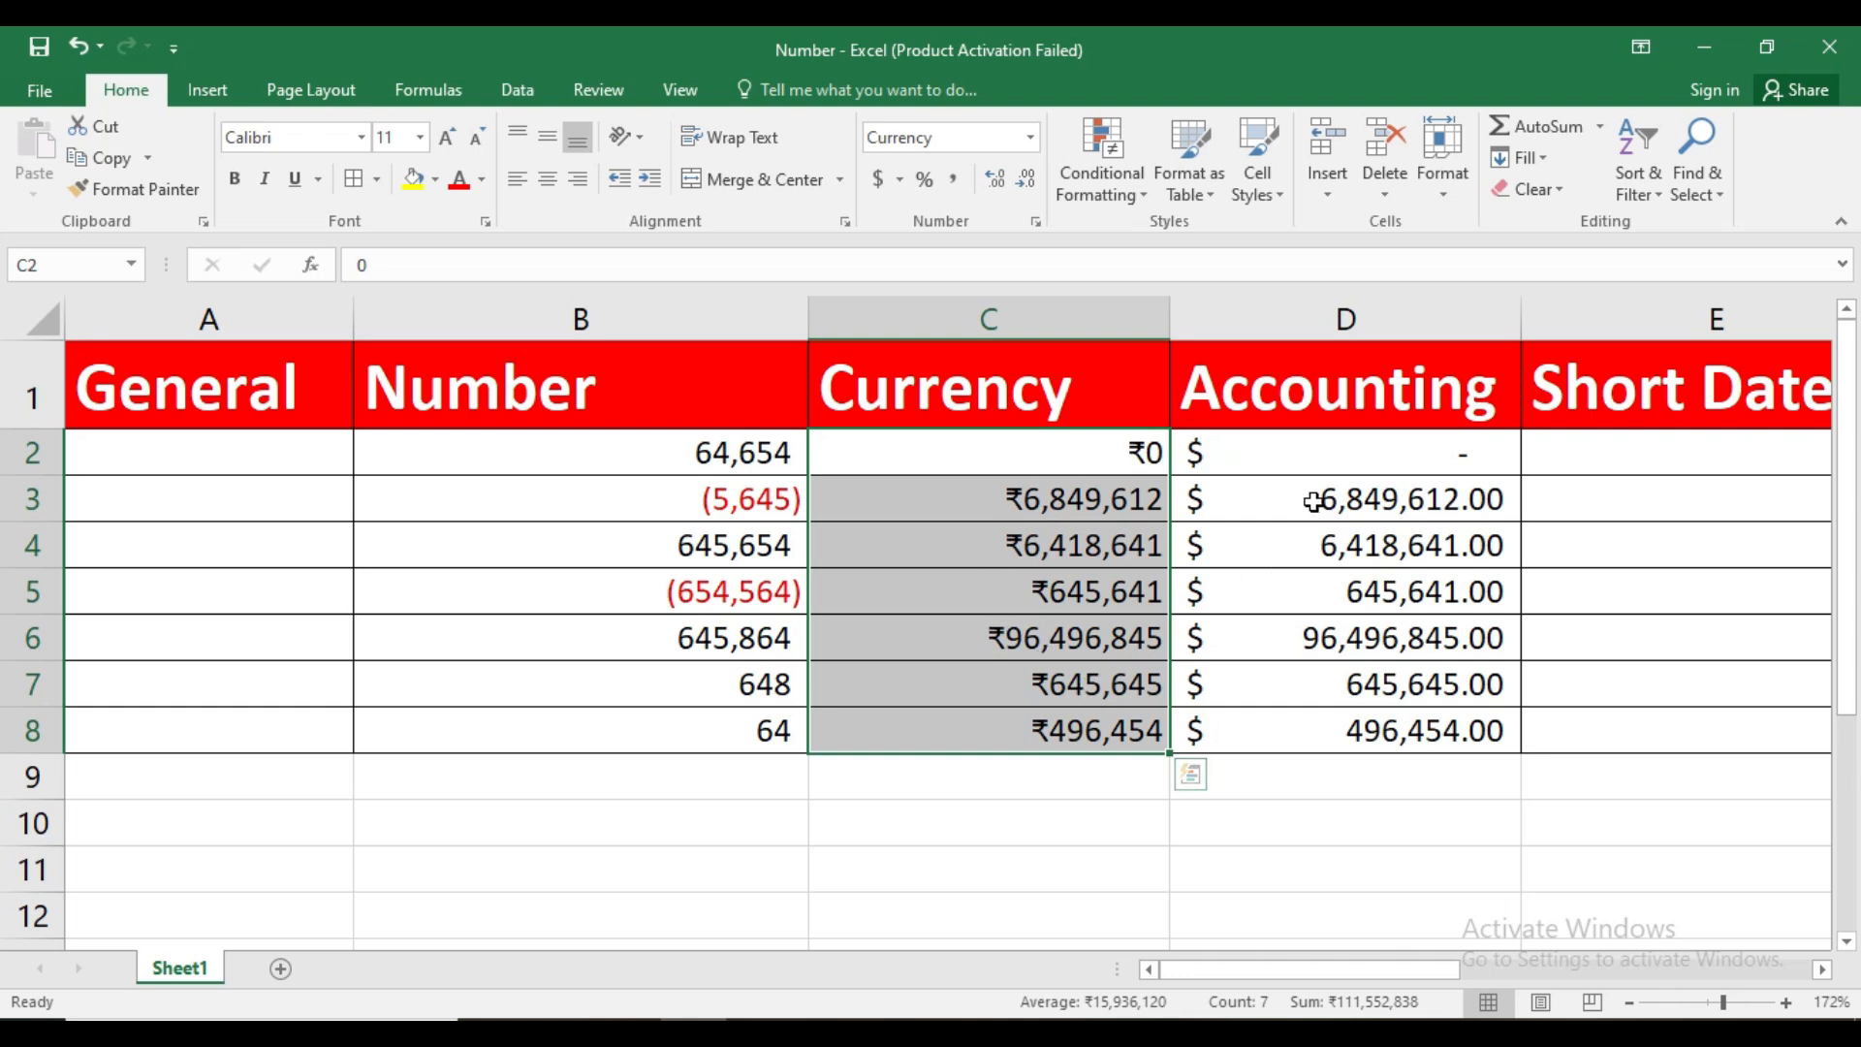
Open the additional accounting format settings for D2:D8 and set the decimal places to 0
left_click(1323, 458)
left_click_drag(1317, 511, 1299, 731)
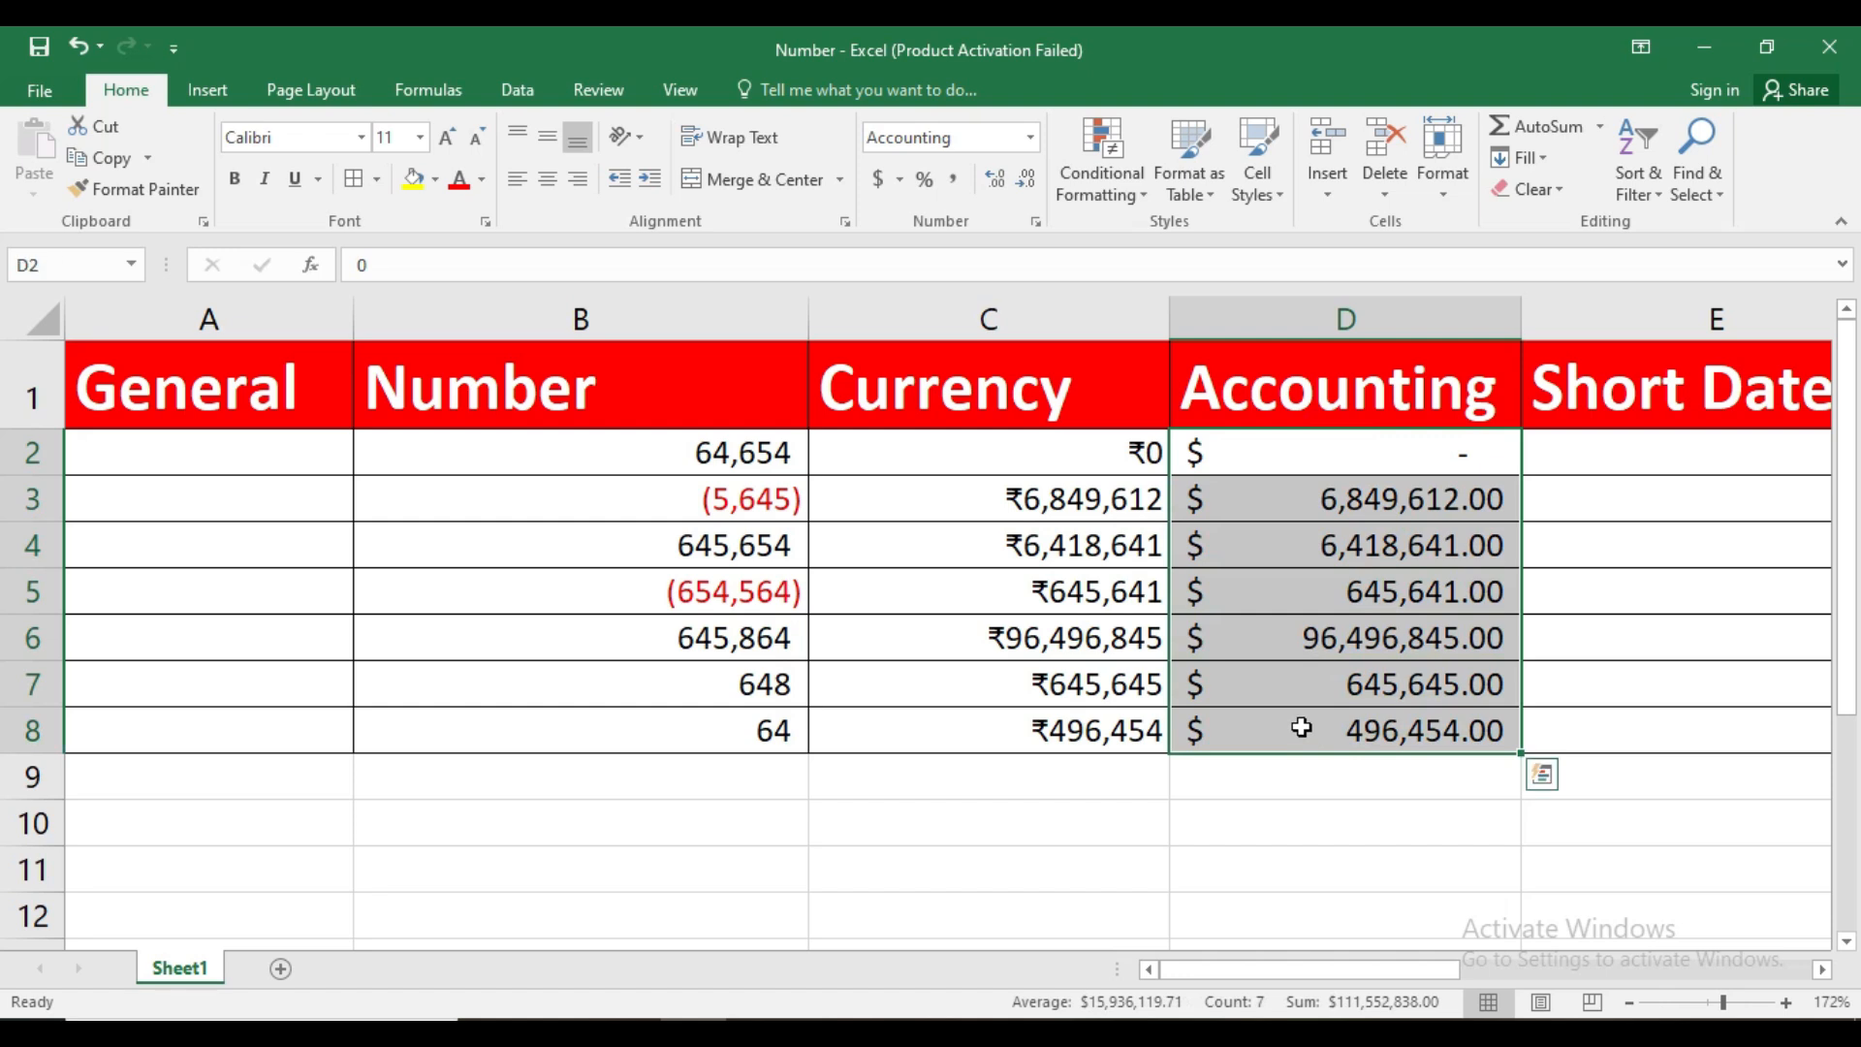
left_click(899, 180)
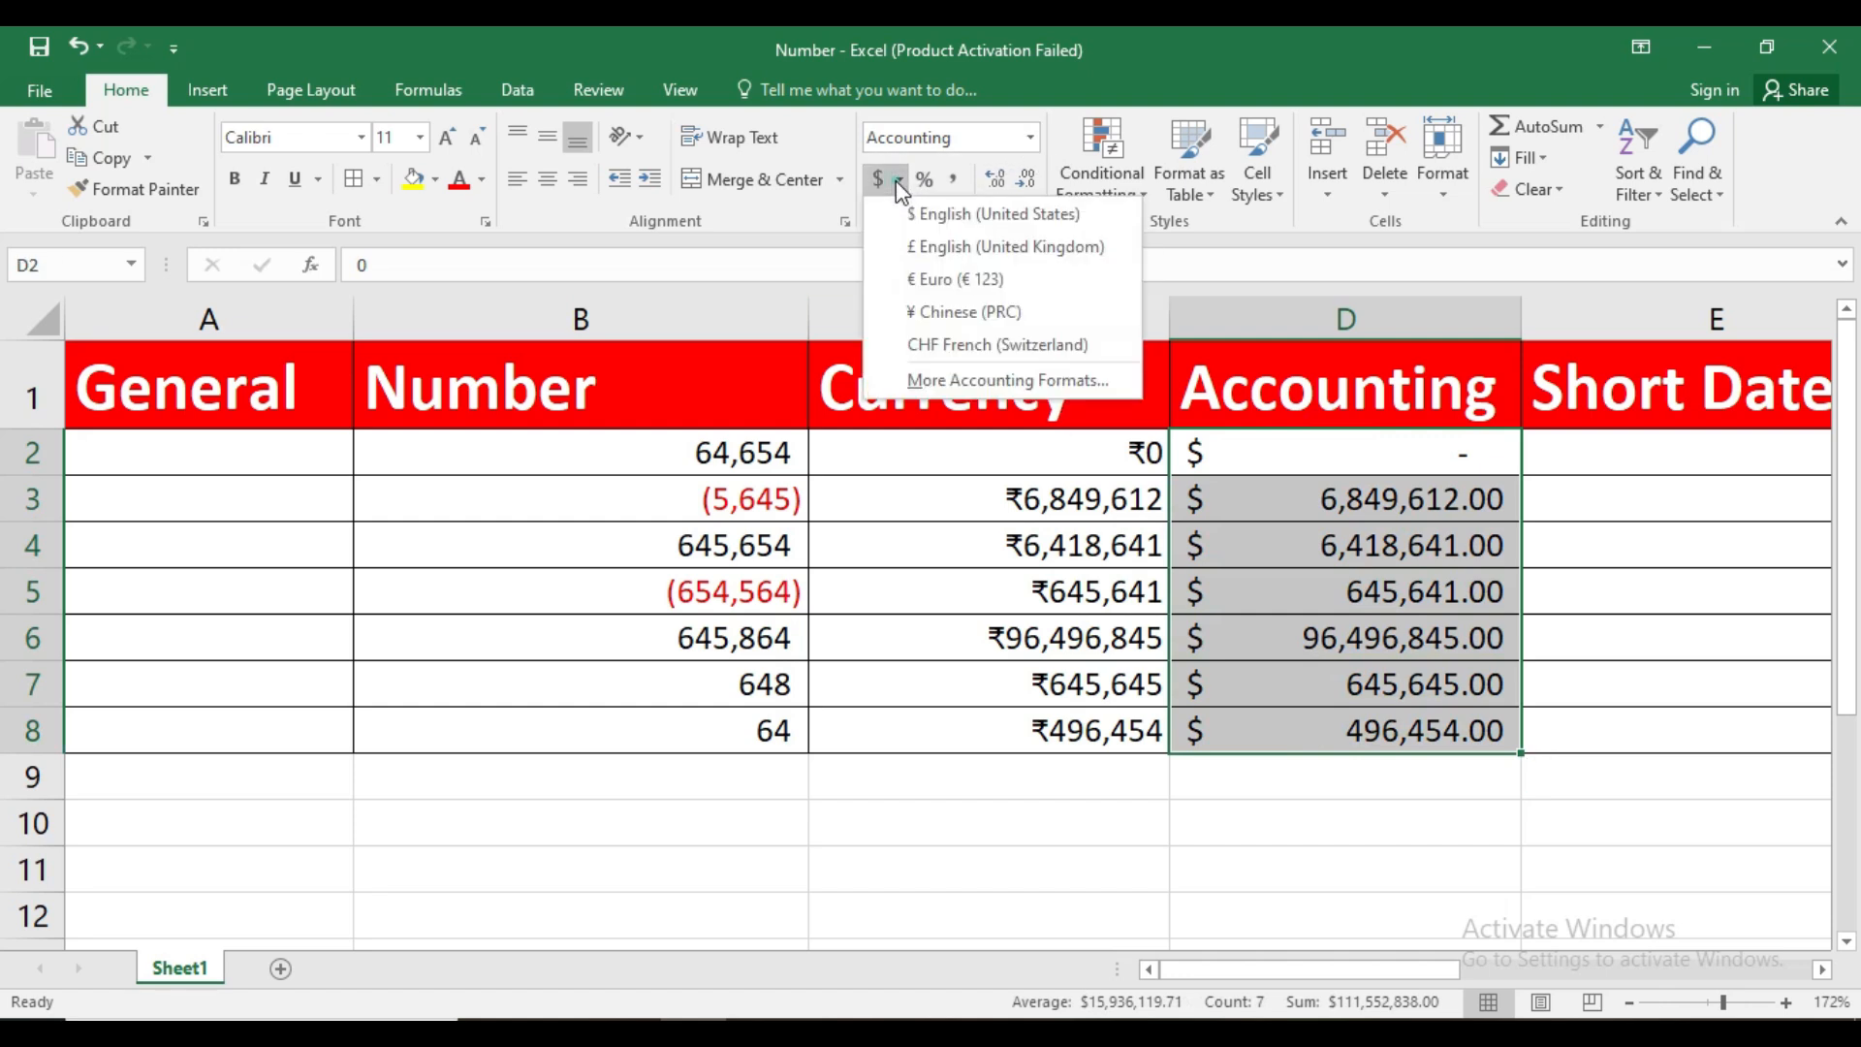
left_click(927, 380)
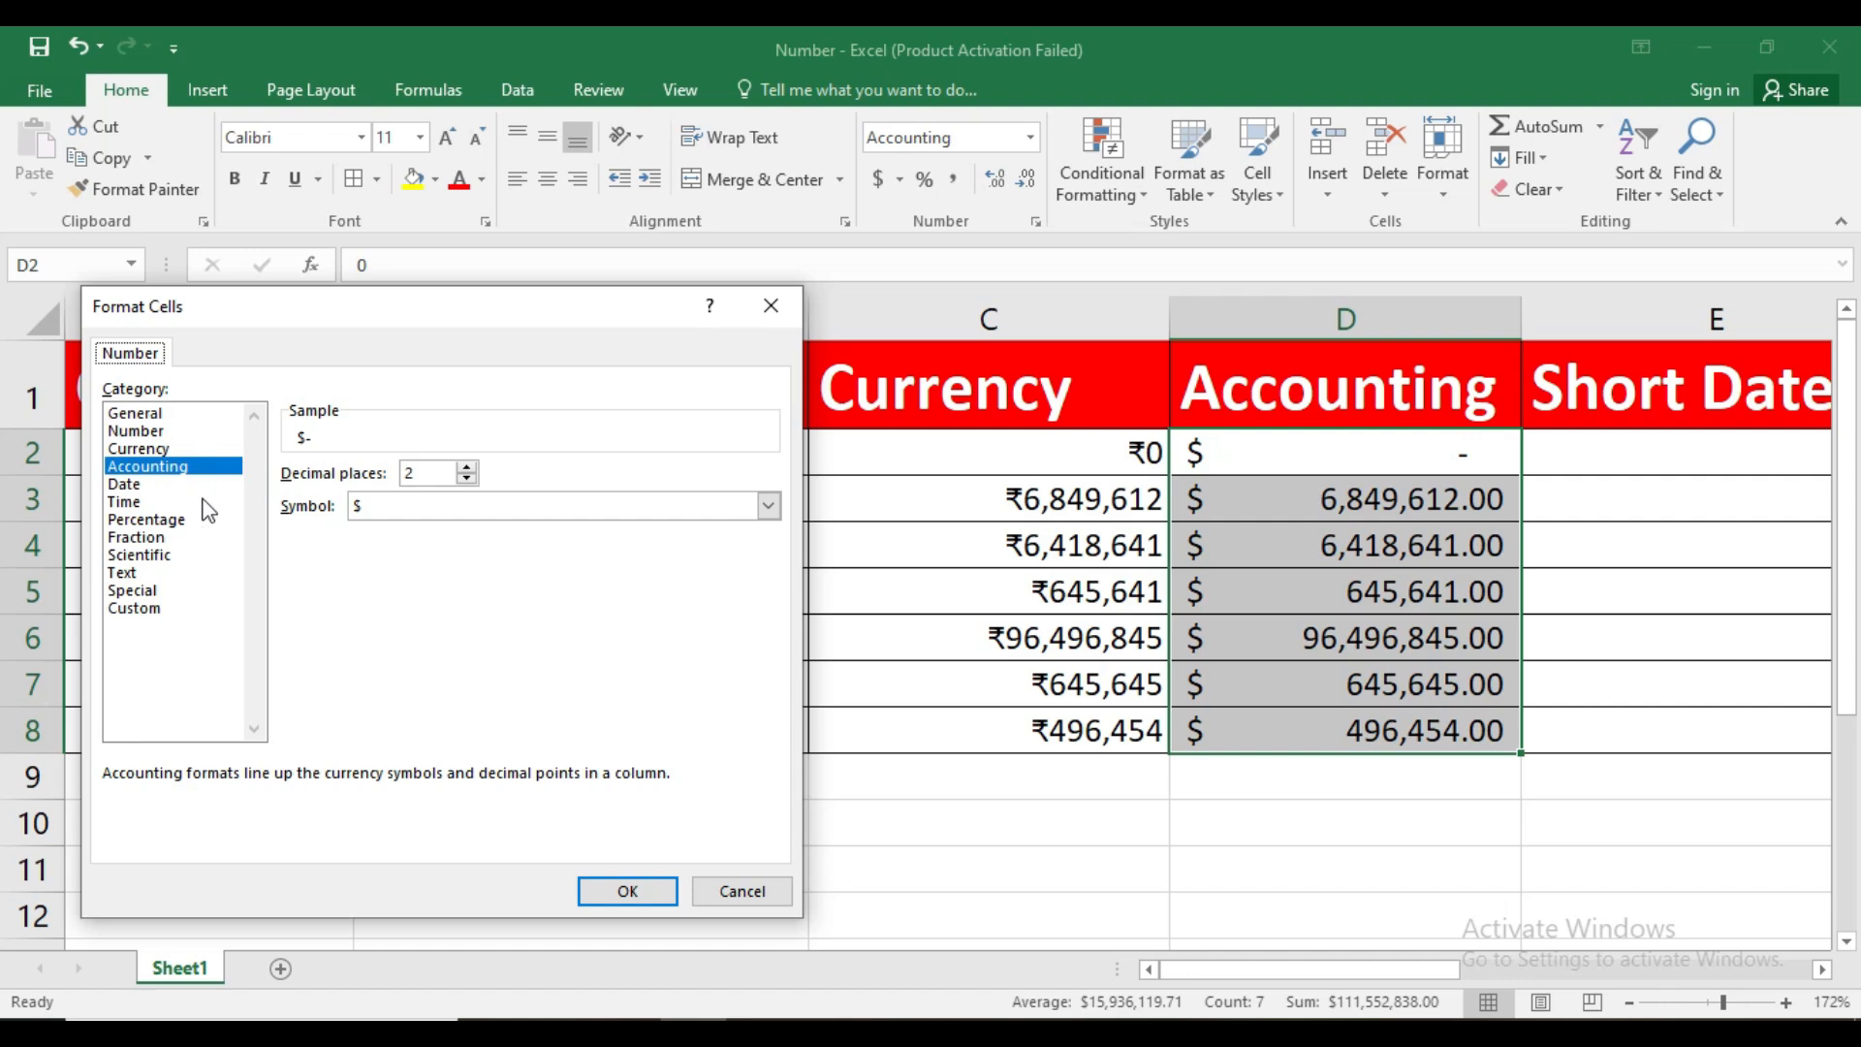
left_click(466, 479)
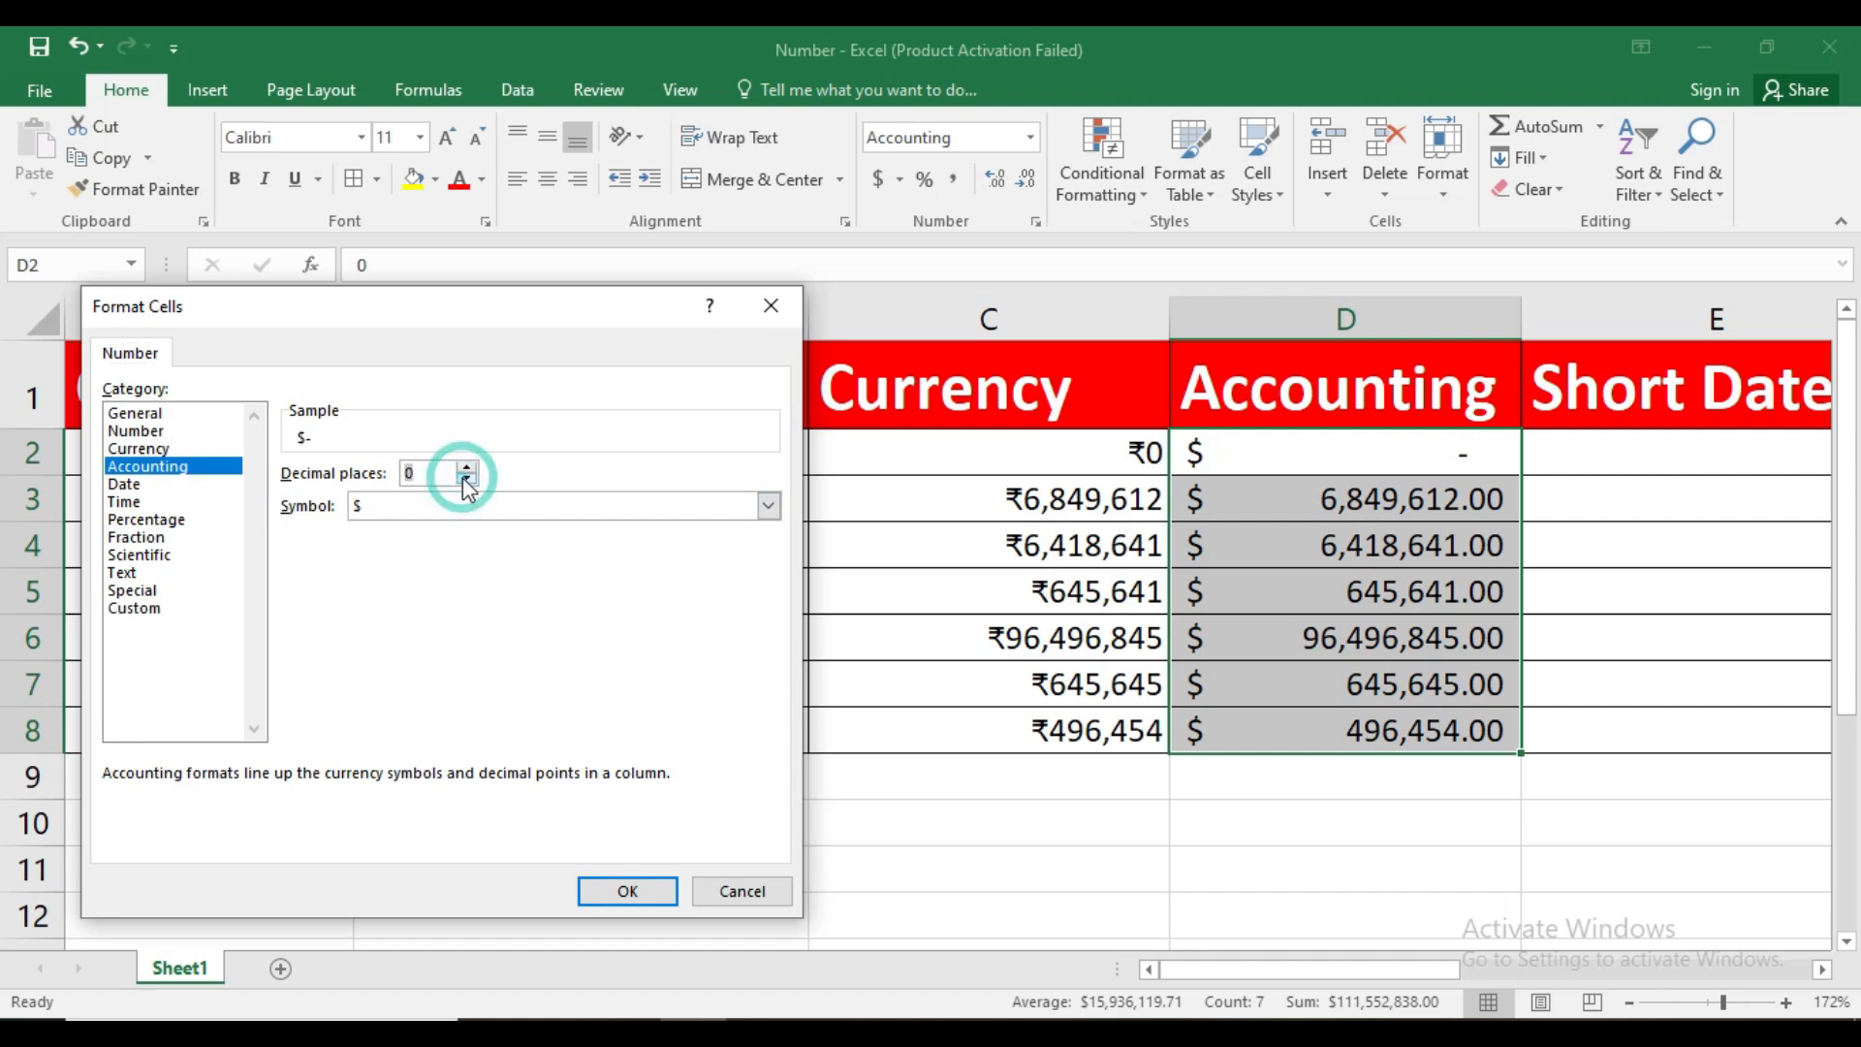
Choose ₹ Hindi as the accounting symbol for D2:D8 and apply the format
left_click(766, 506)
left_click(758, 547)
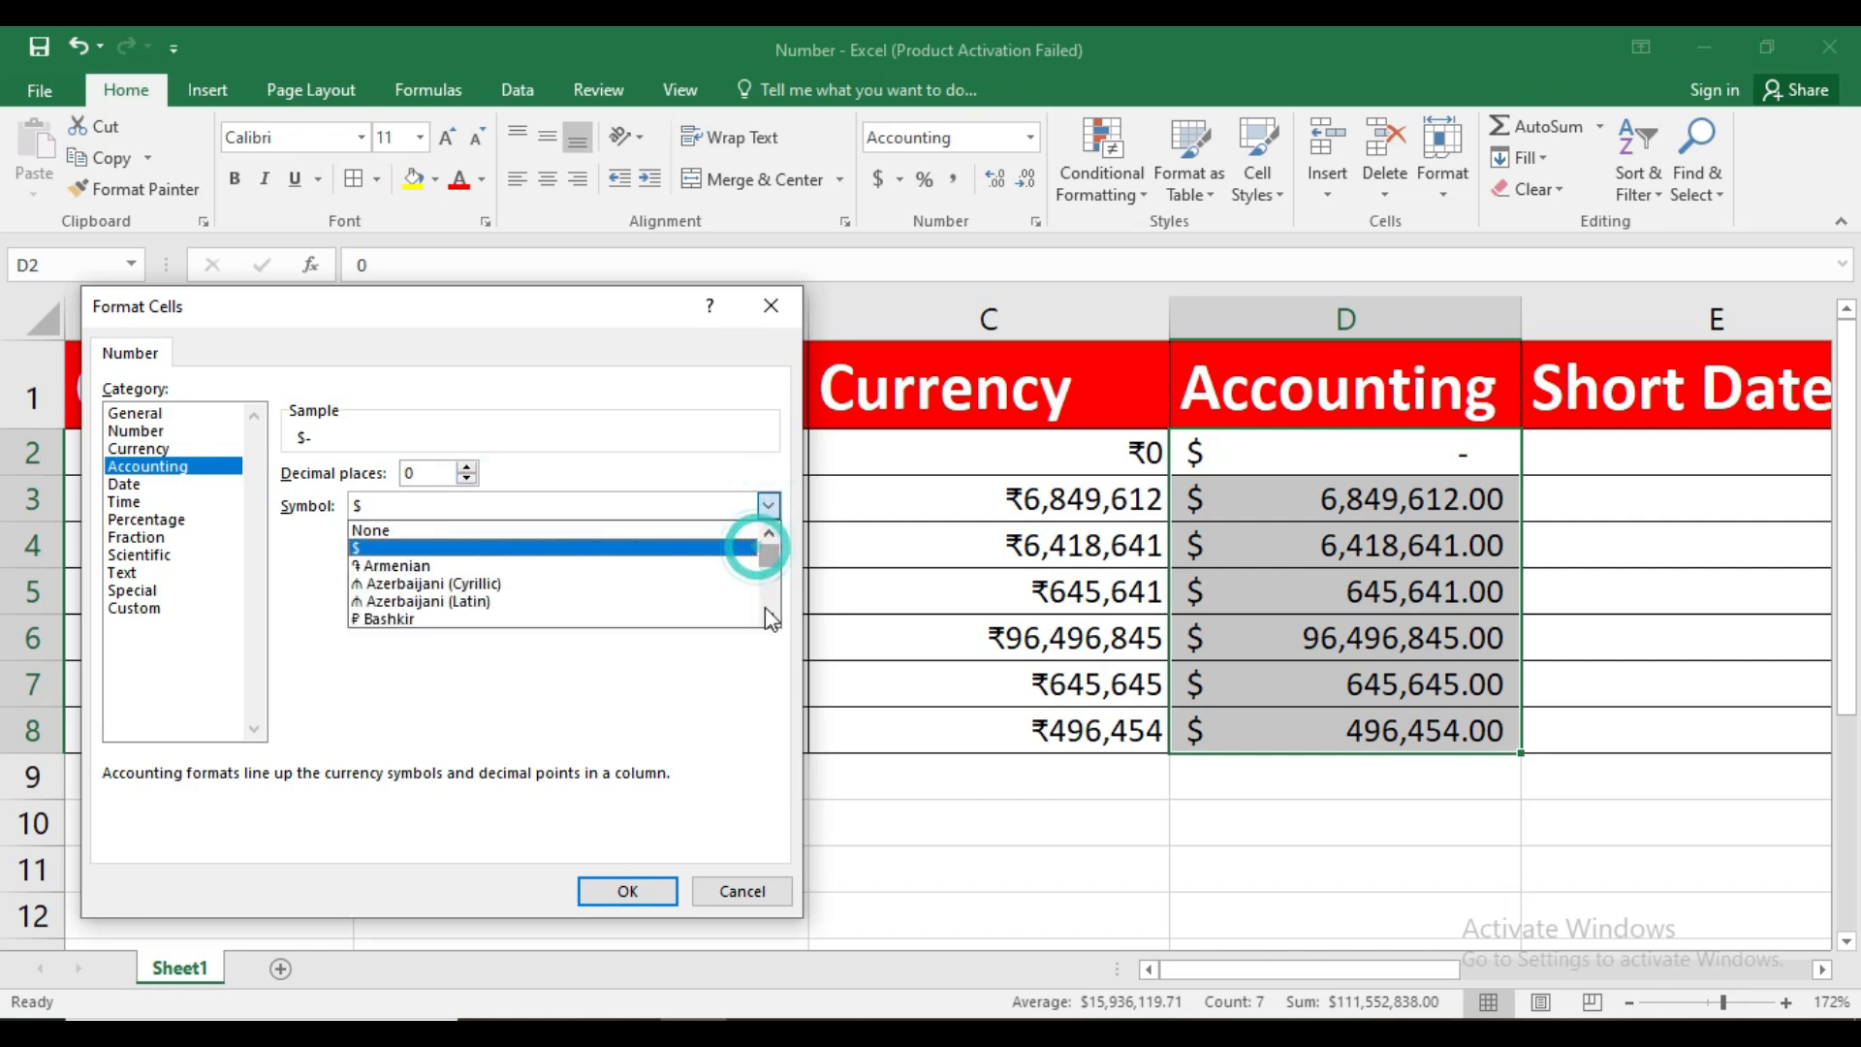
left_click(770, 616)
left_click_drag(769, 616, 769, 619)
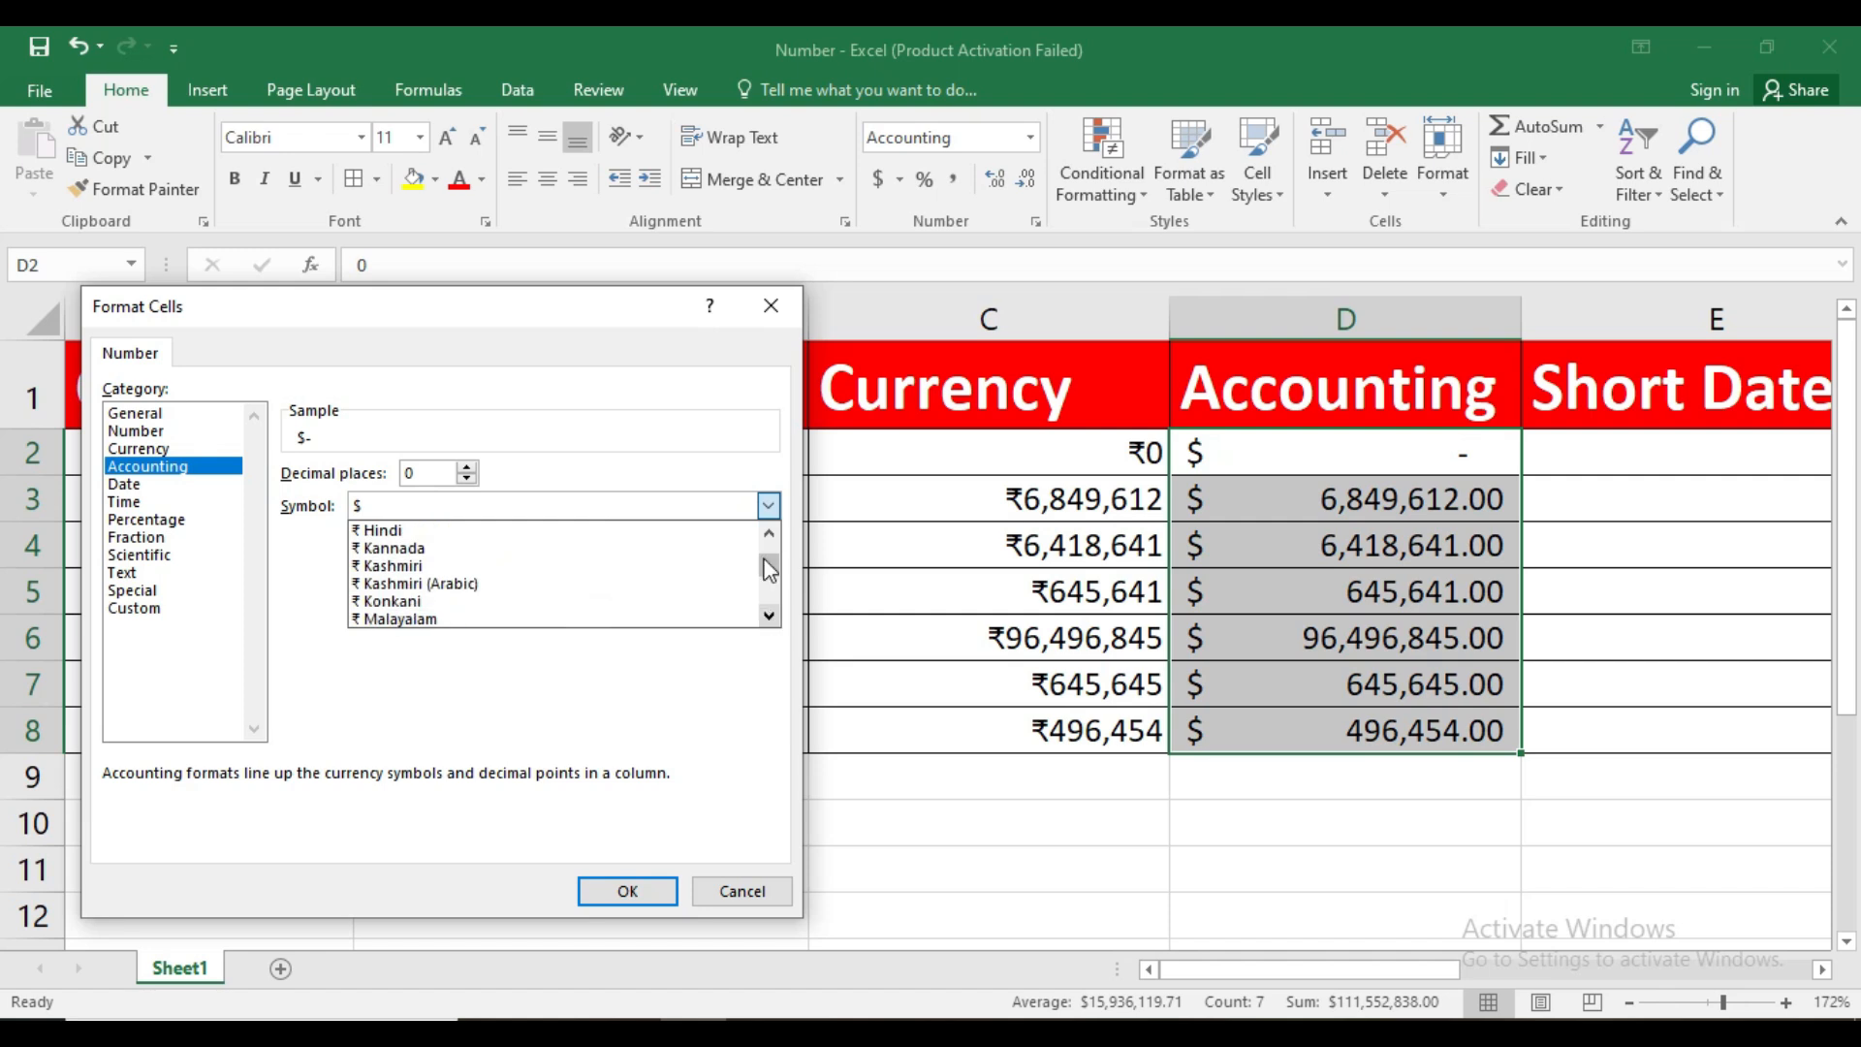
left_click(381, 530)
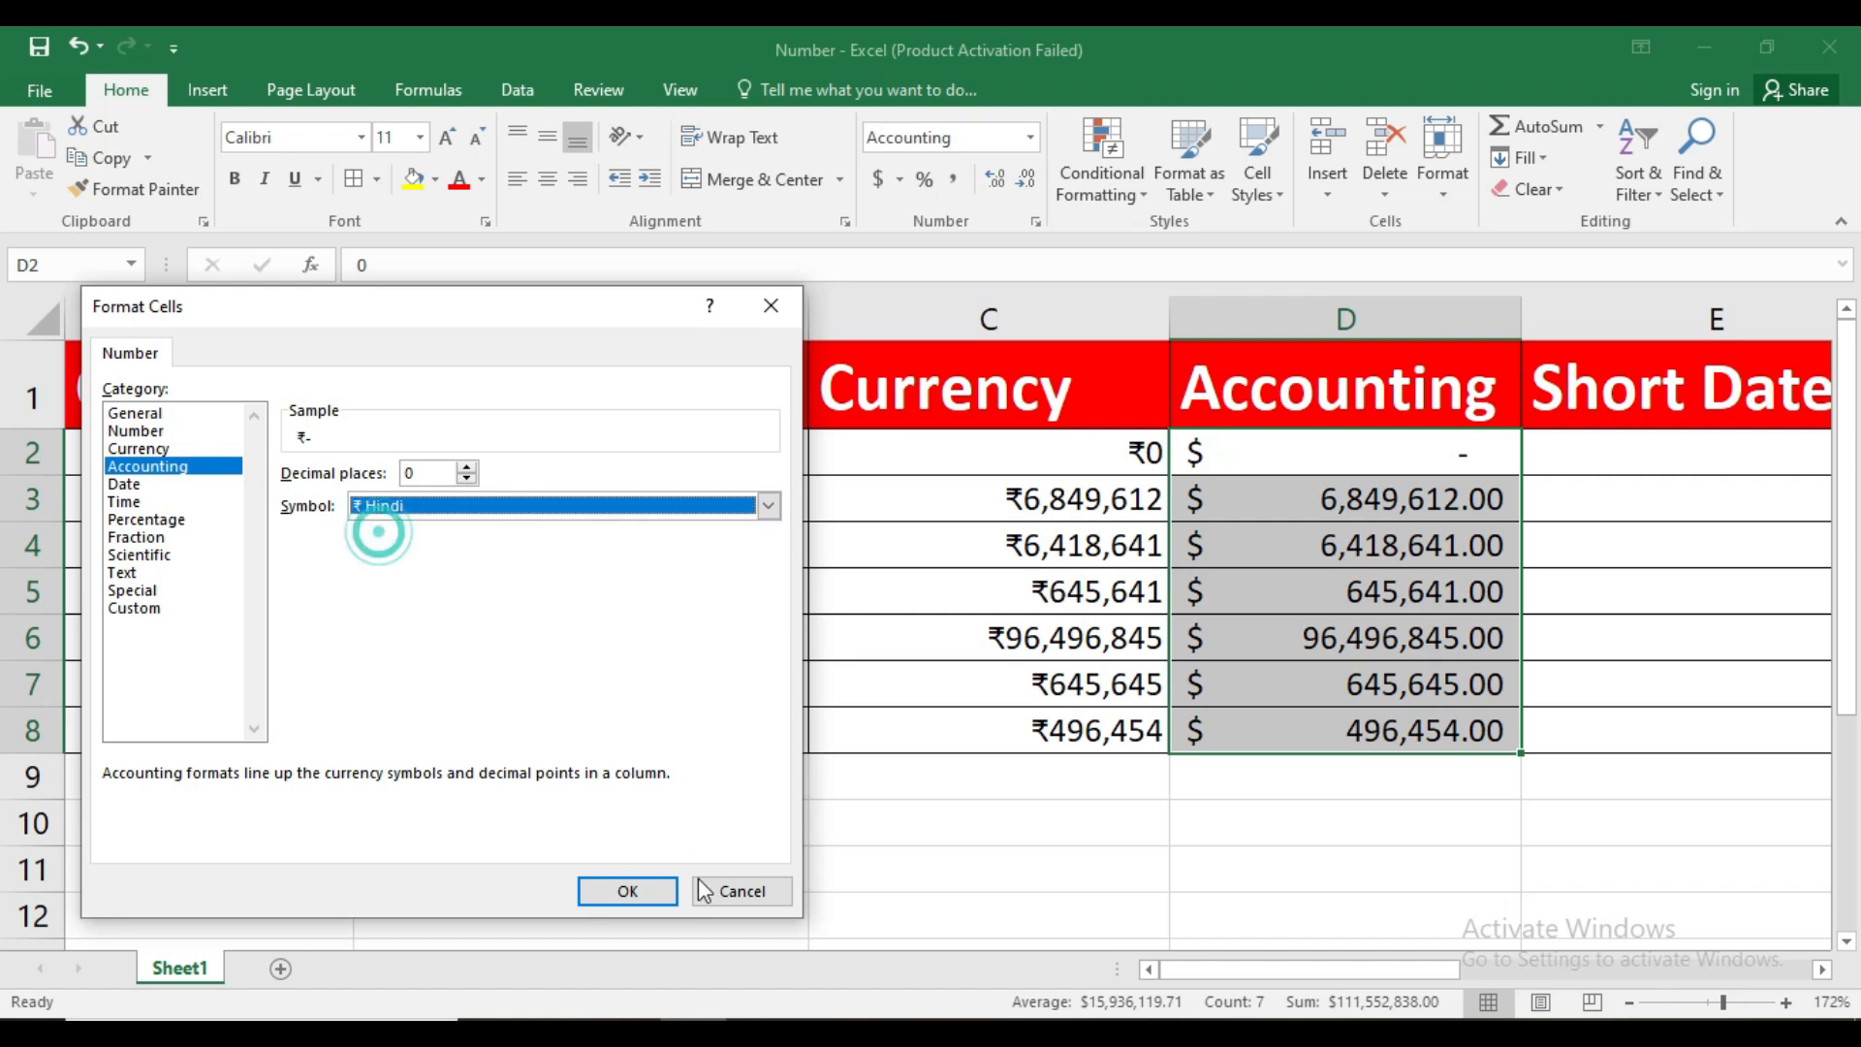
left_click(640, 892)
left_click(1208, 597)
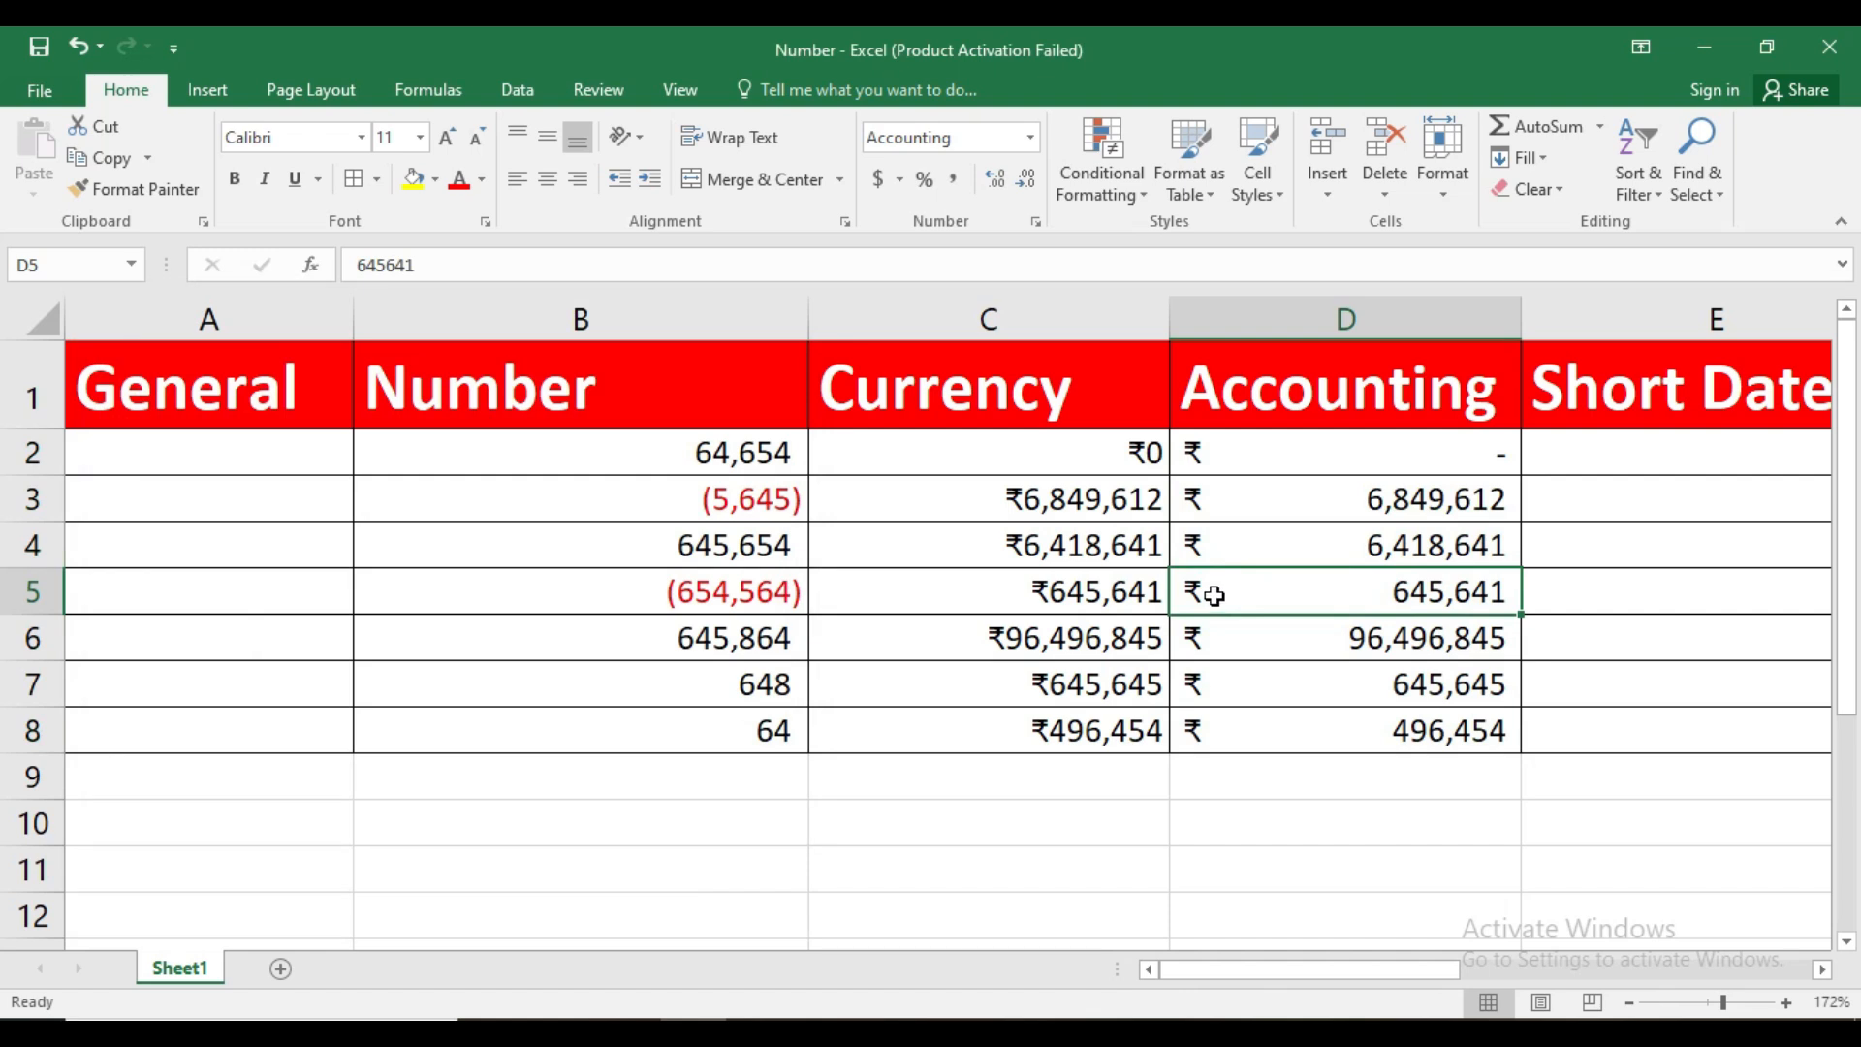
left_click(677, 548)
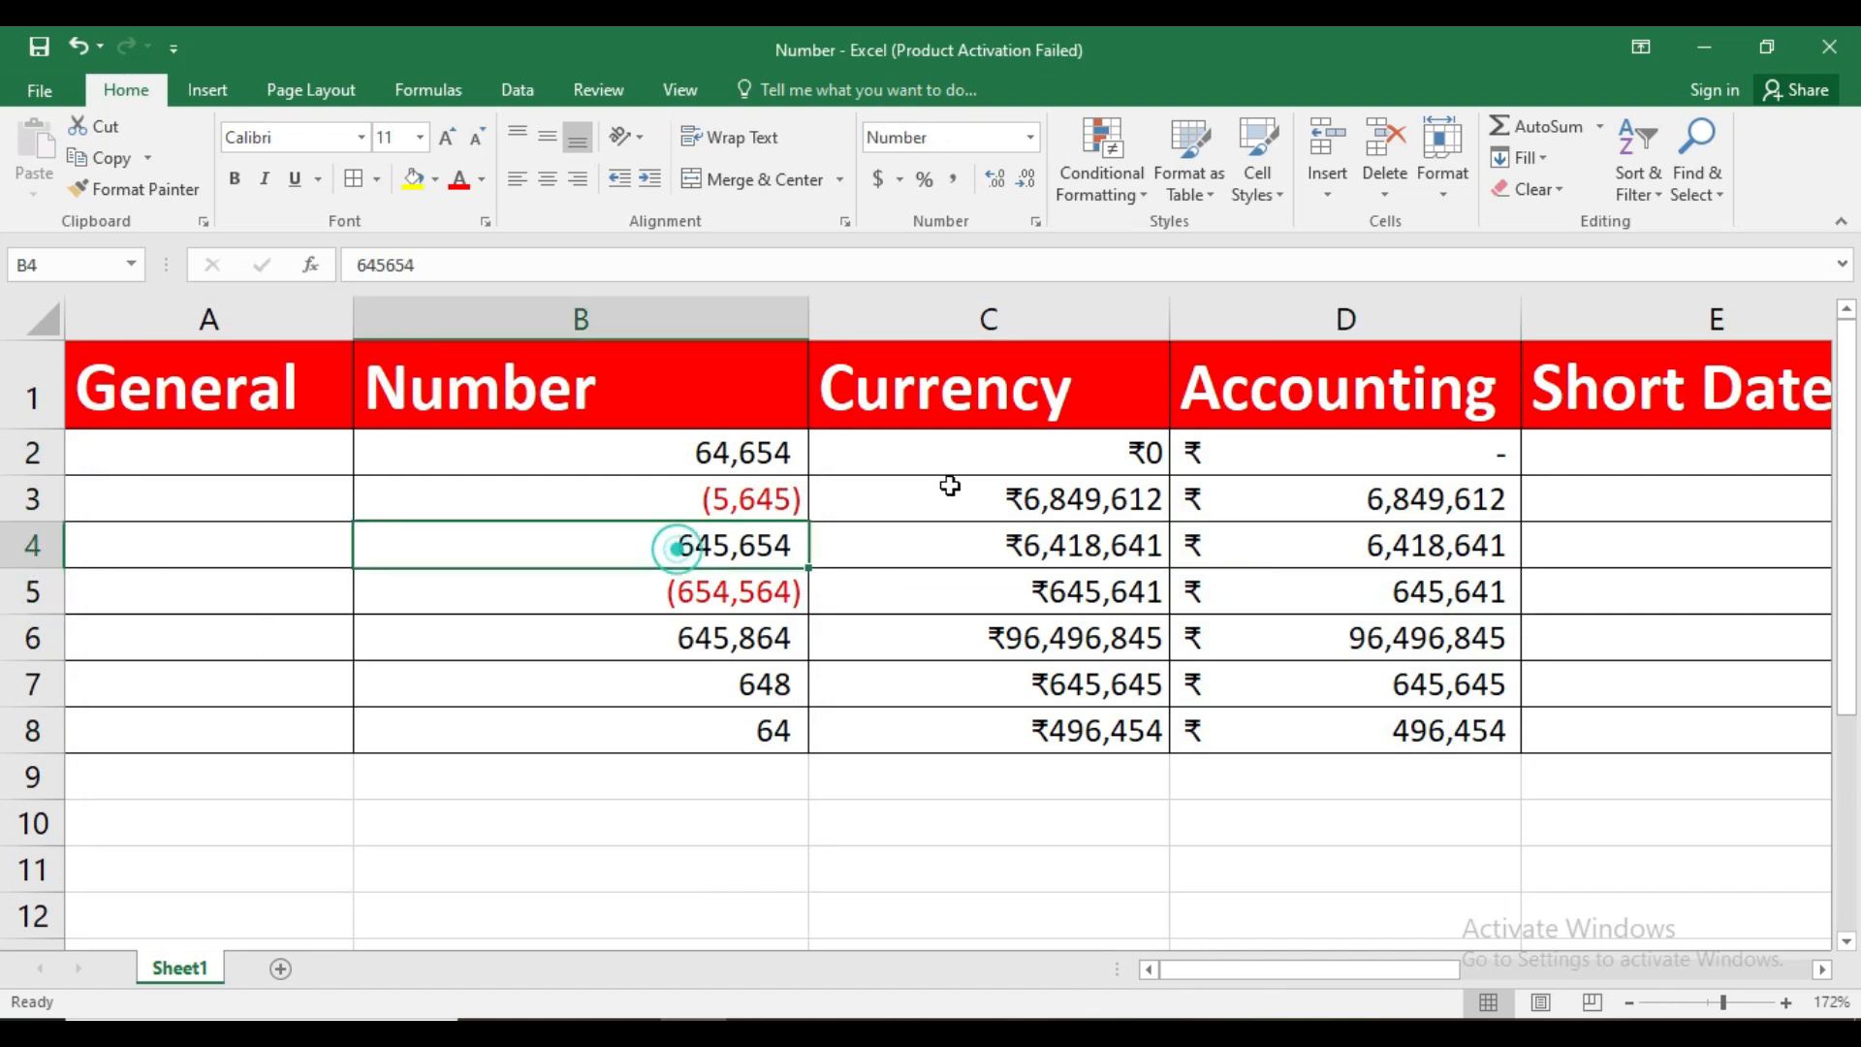
left_click(967, 482)
left_click(1329, 514)
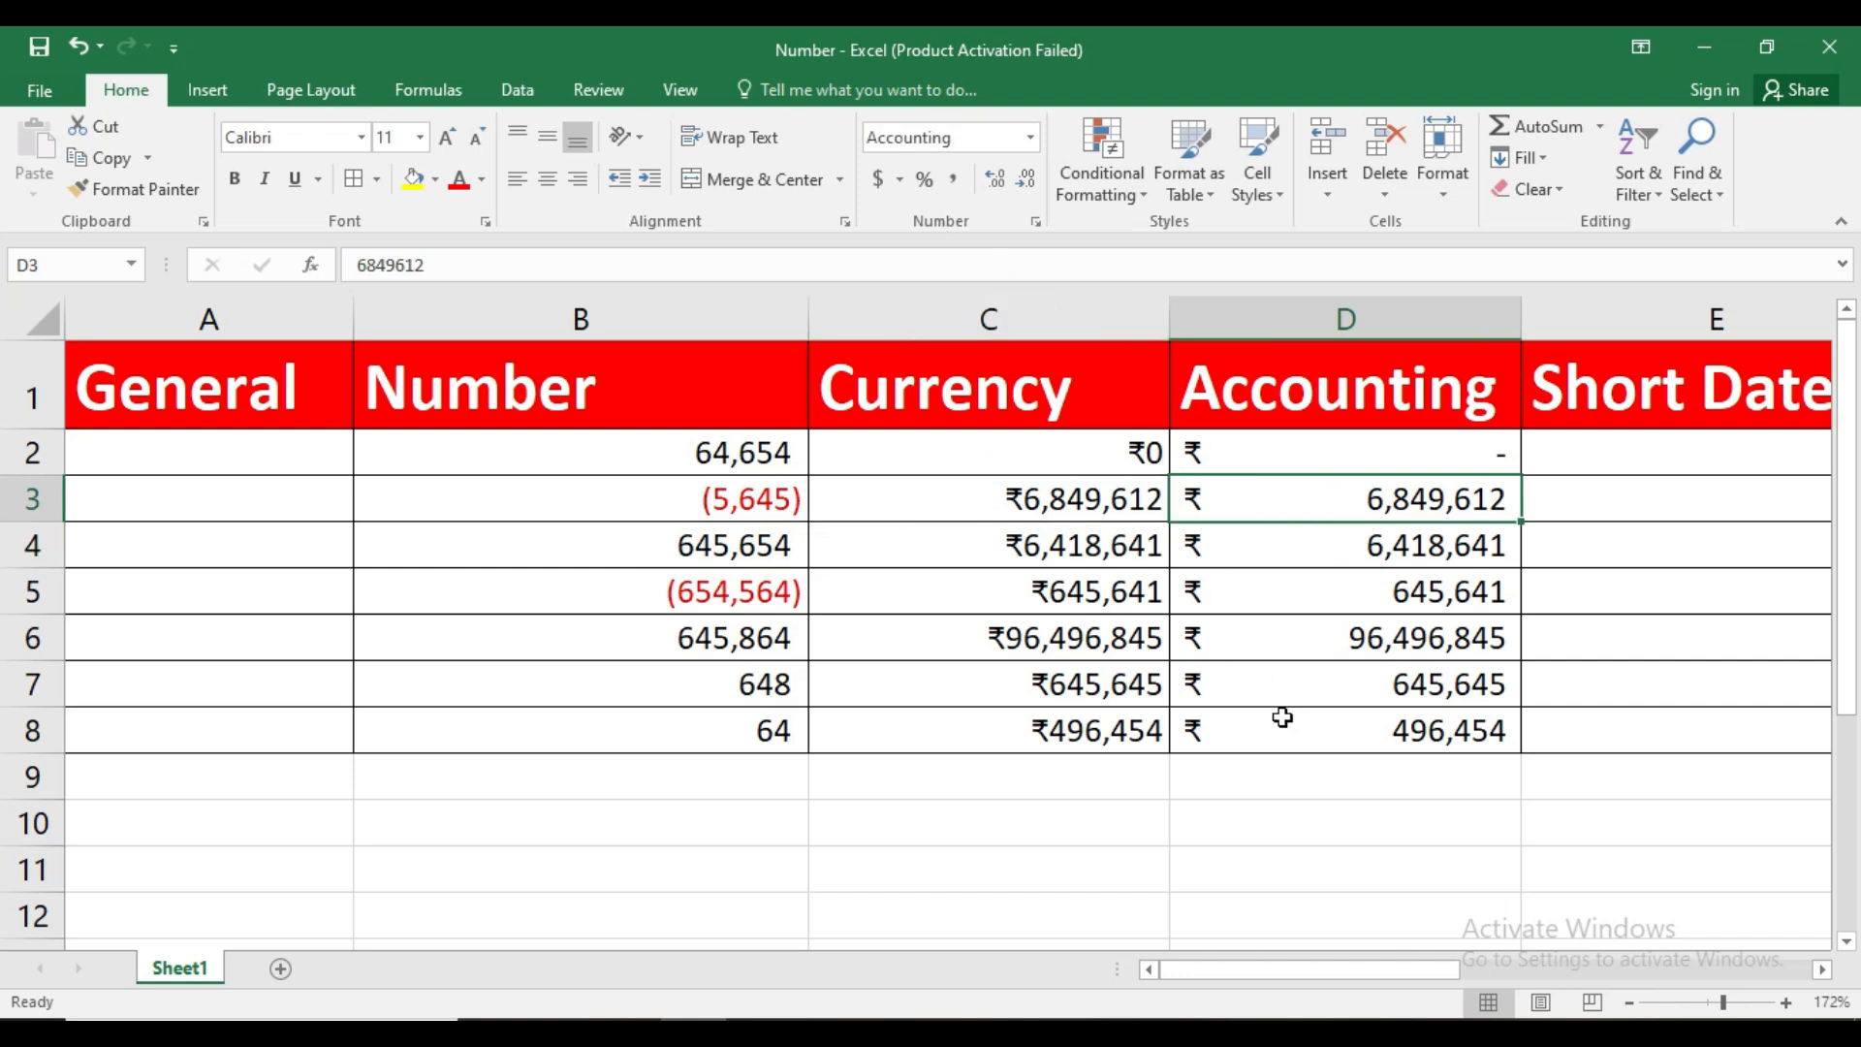
left_click(1088, 463)
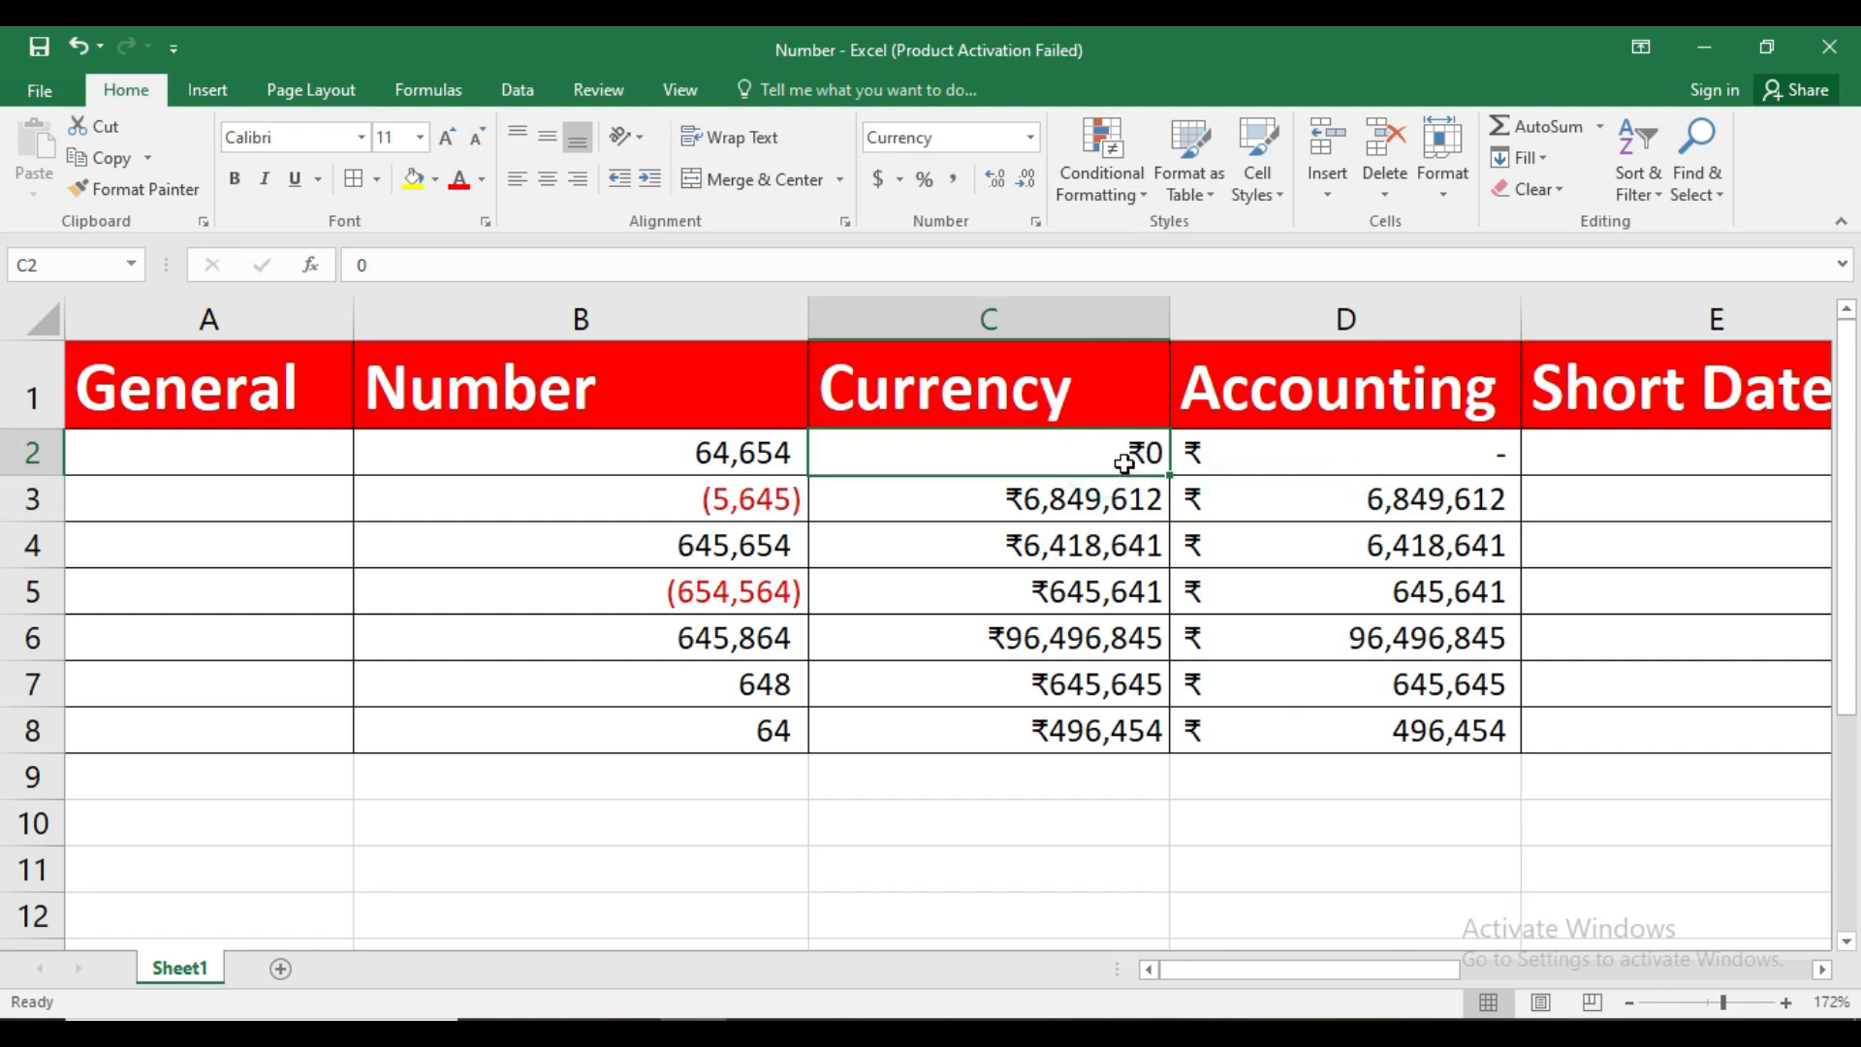
left_click(1299, 473)
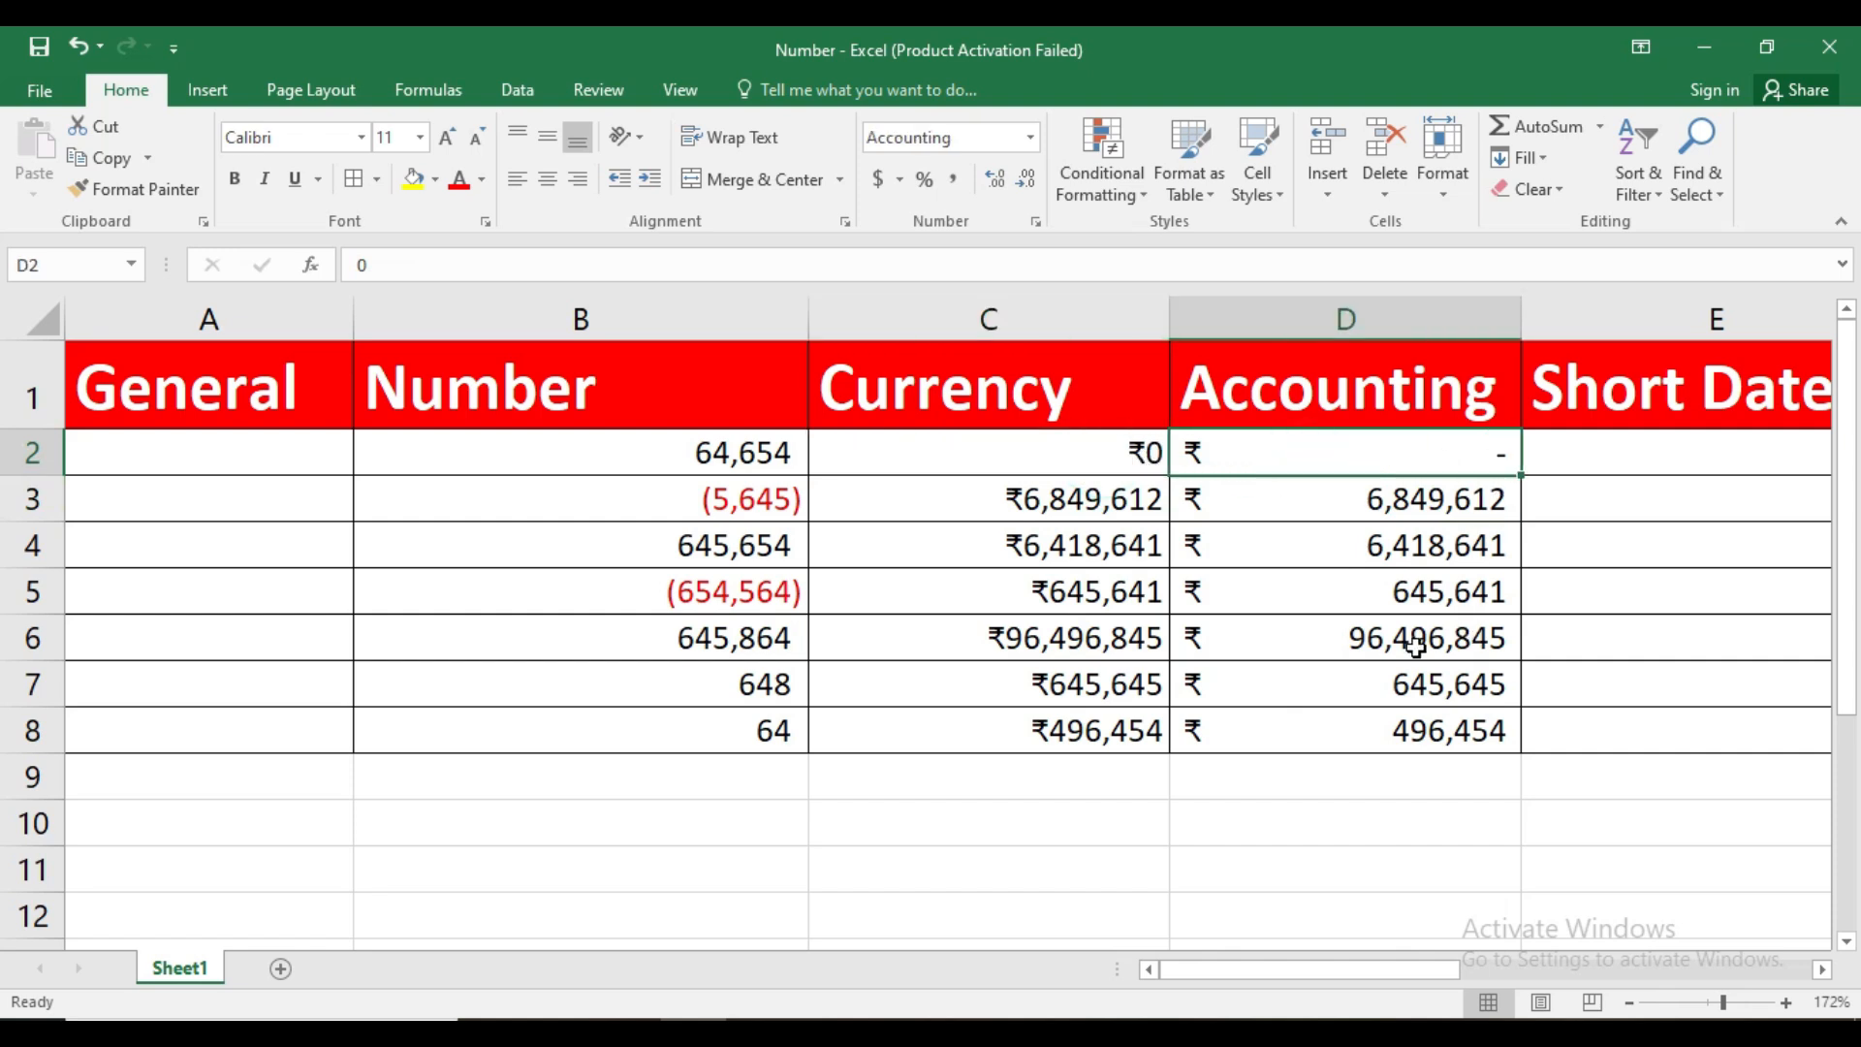
Enter the dates 1/10 in E2 and 1/1/2024 in E3 under Short Date
left_click(1822, 970)
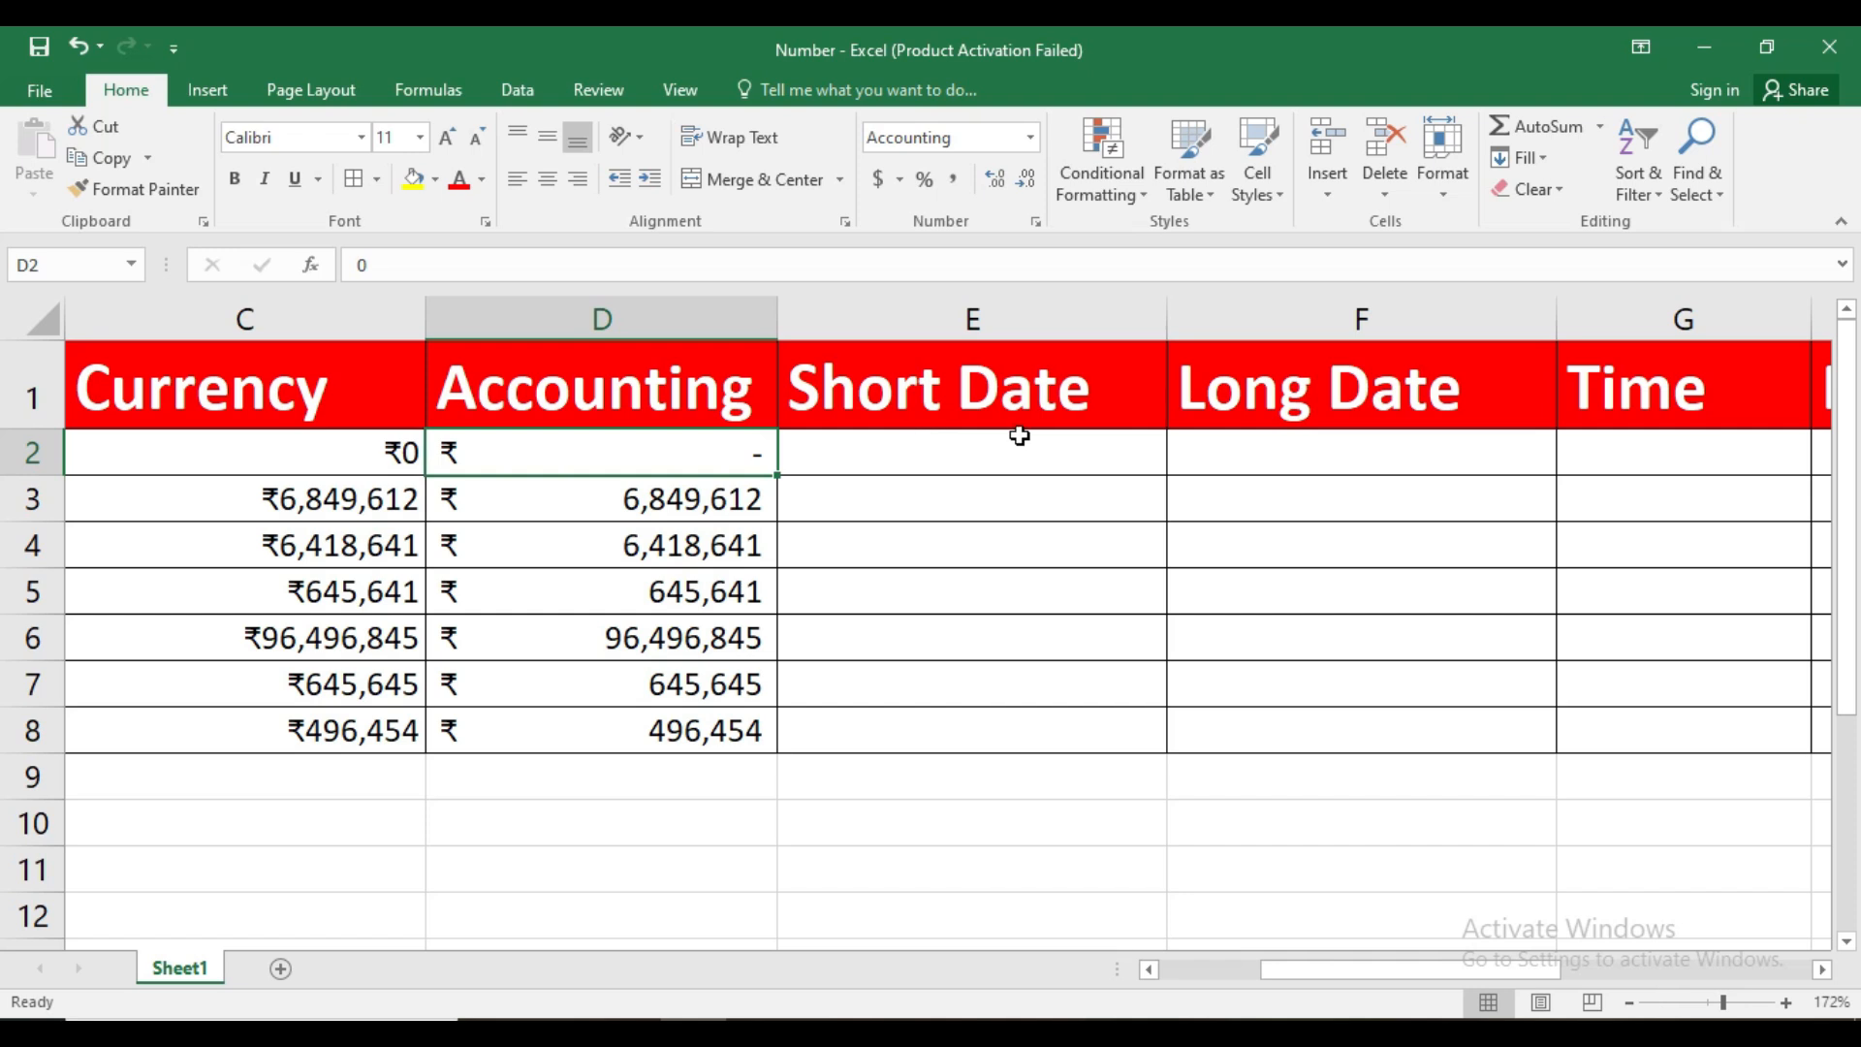
left_click(912, 463)
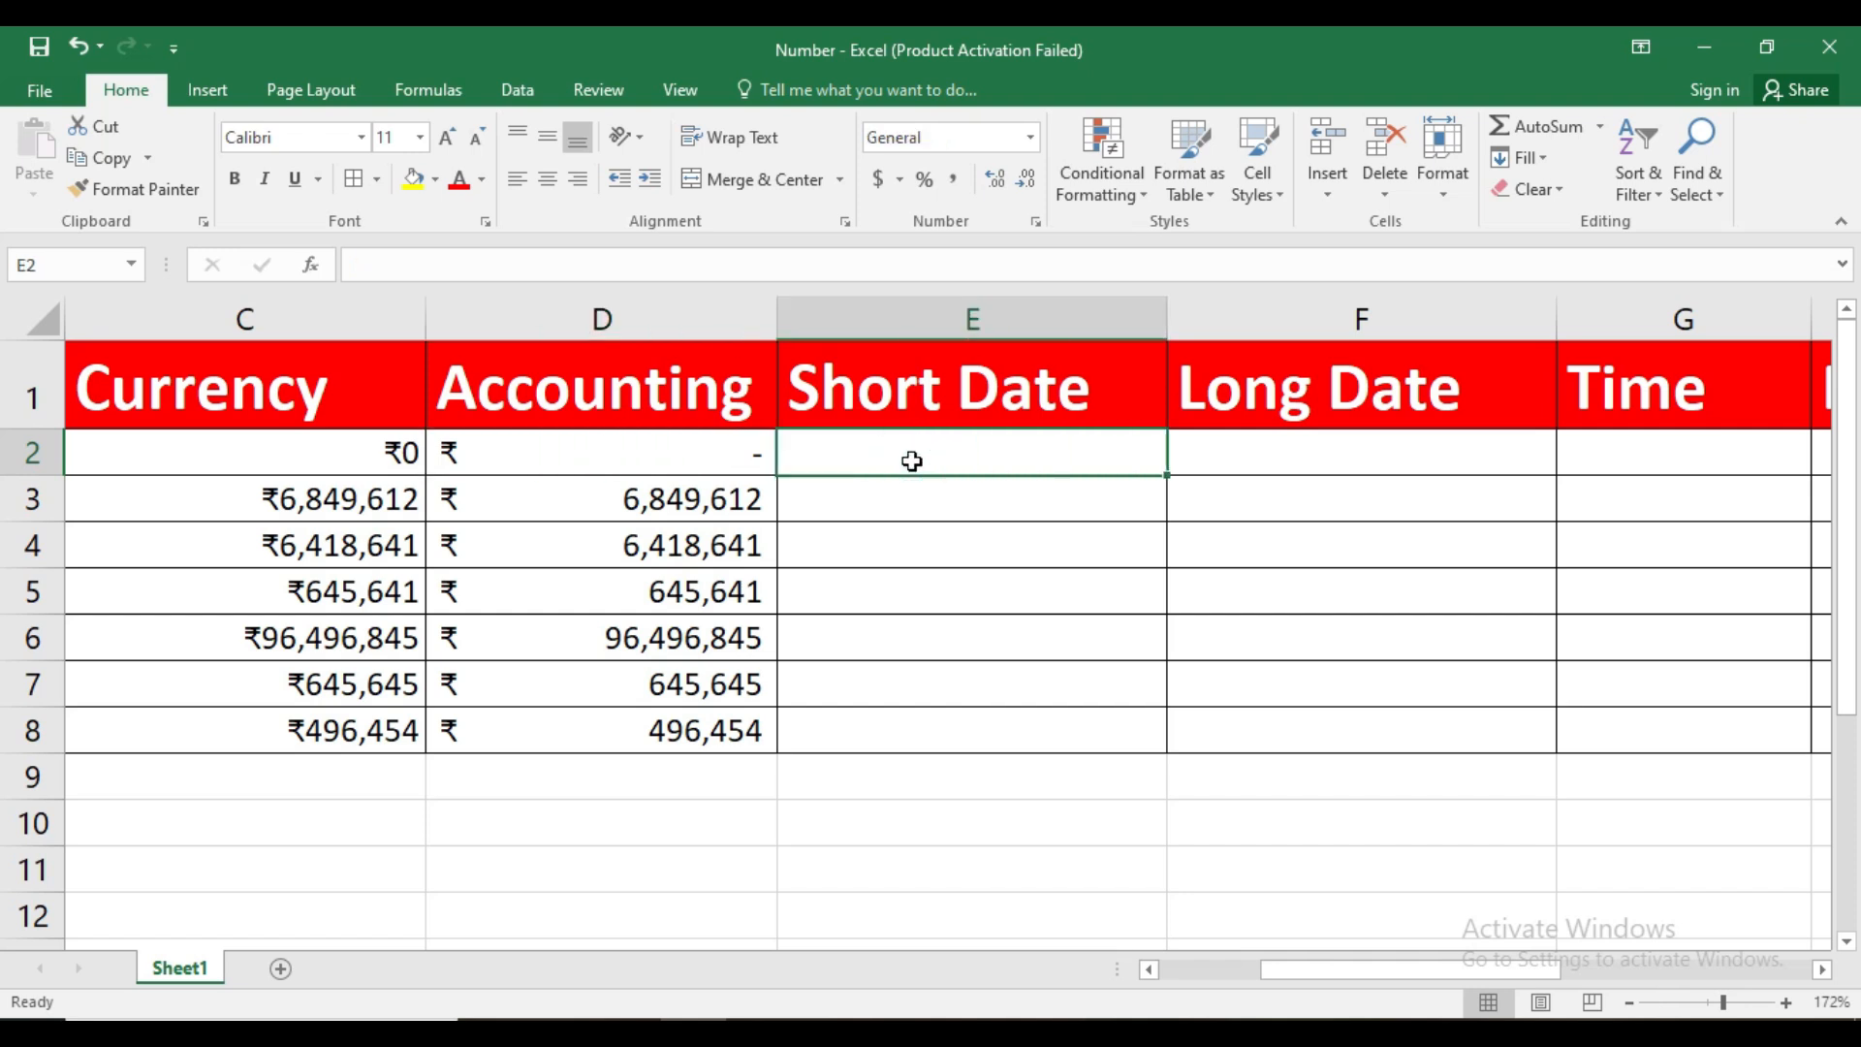
type("1/")
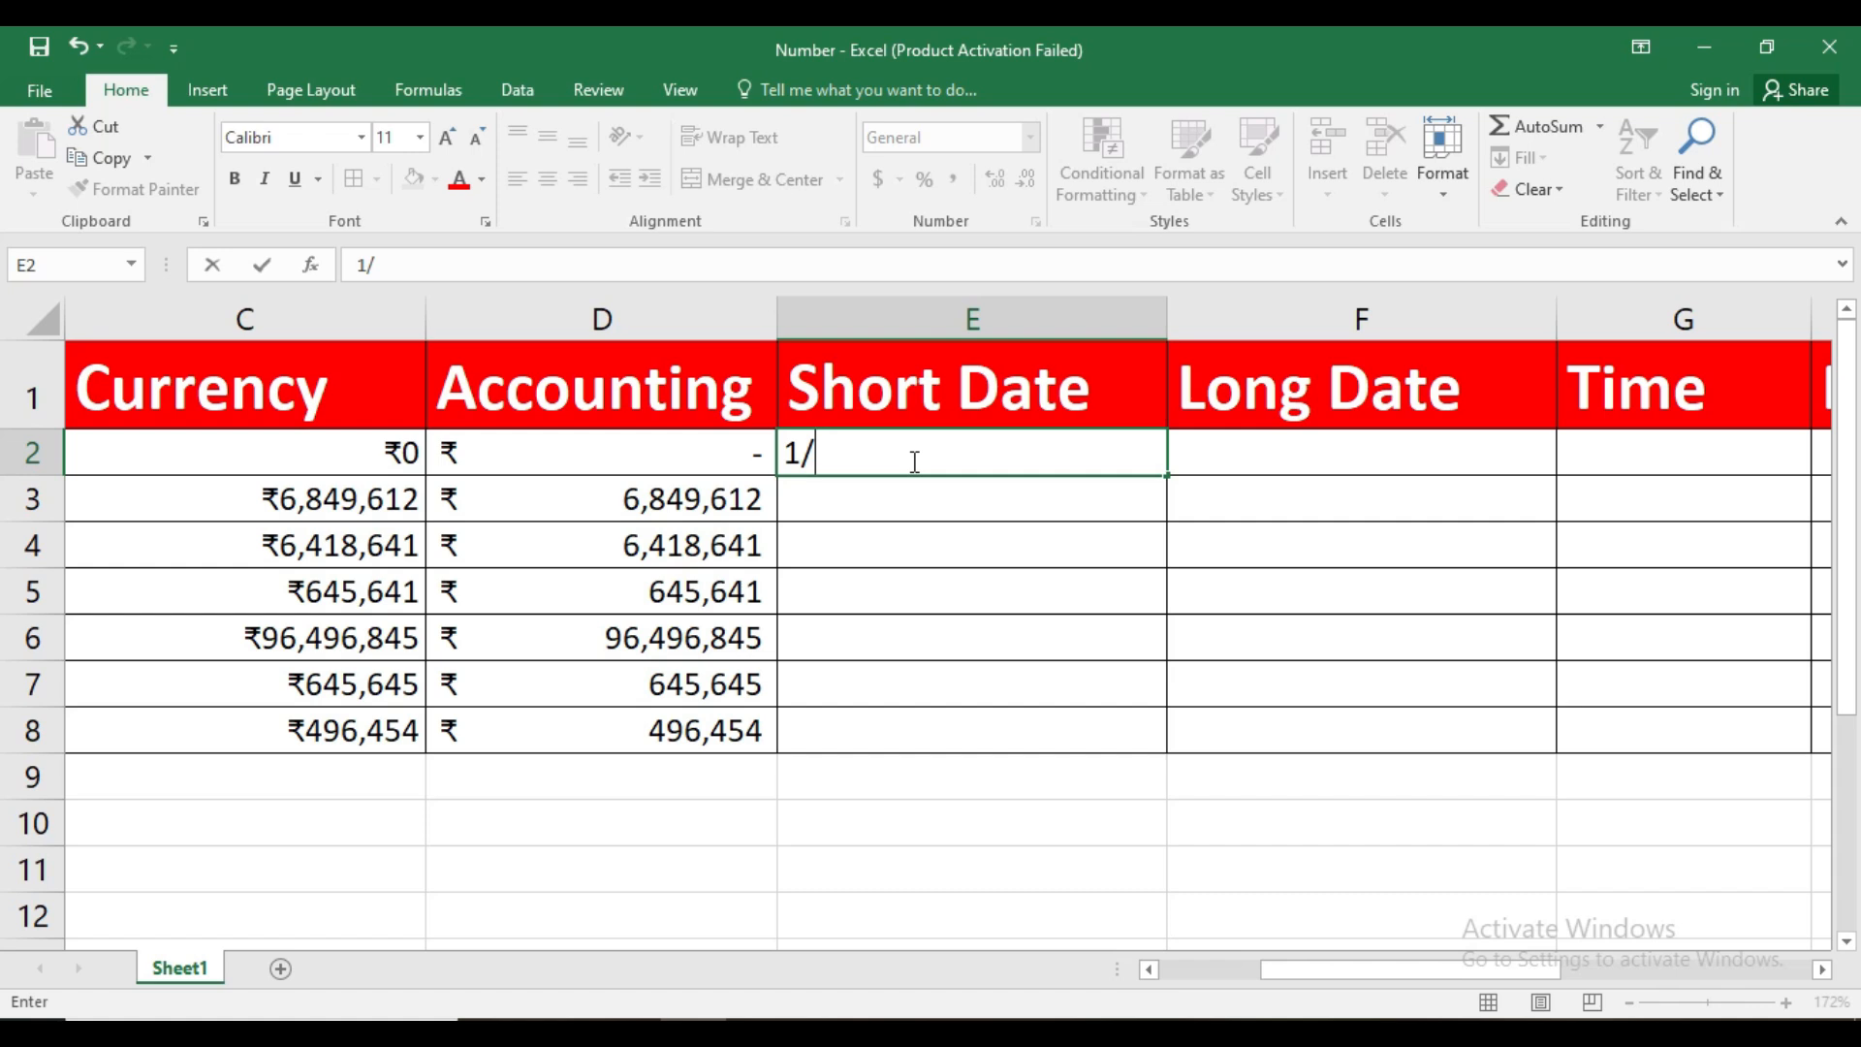
type("10")
key("Return")
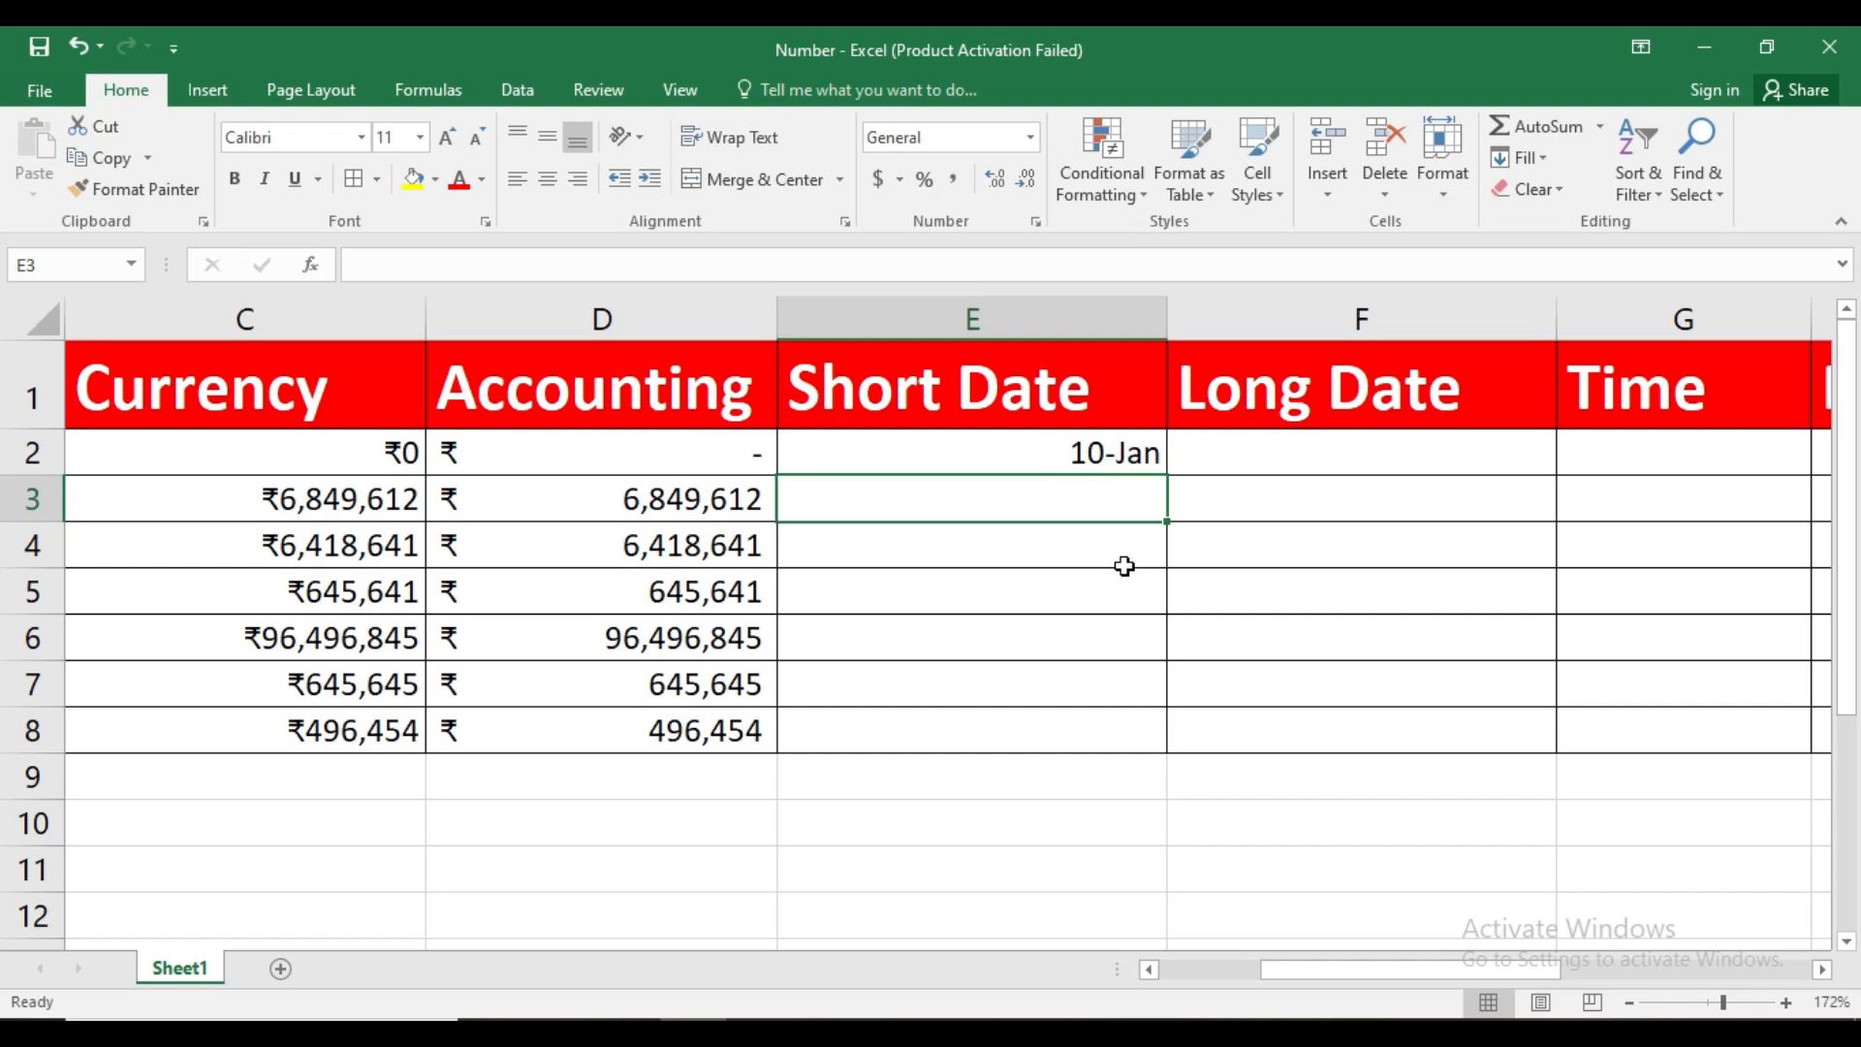
type("1")
type("/1/*")
key("BackSpace")
type("2024")
key("Return")
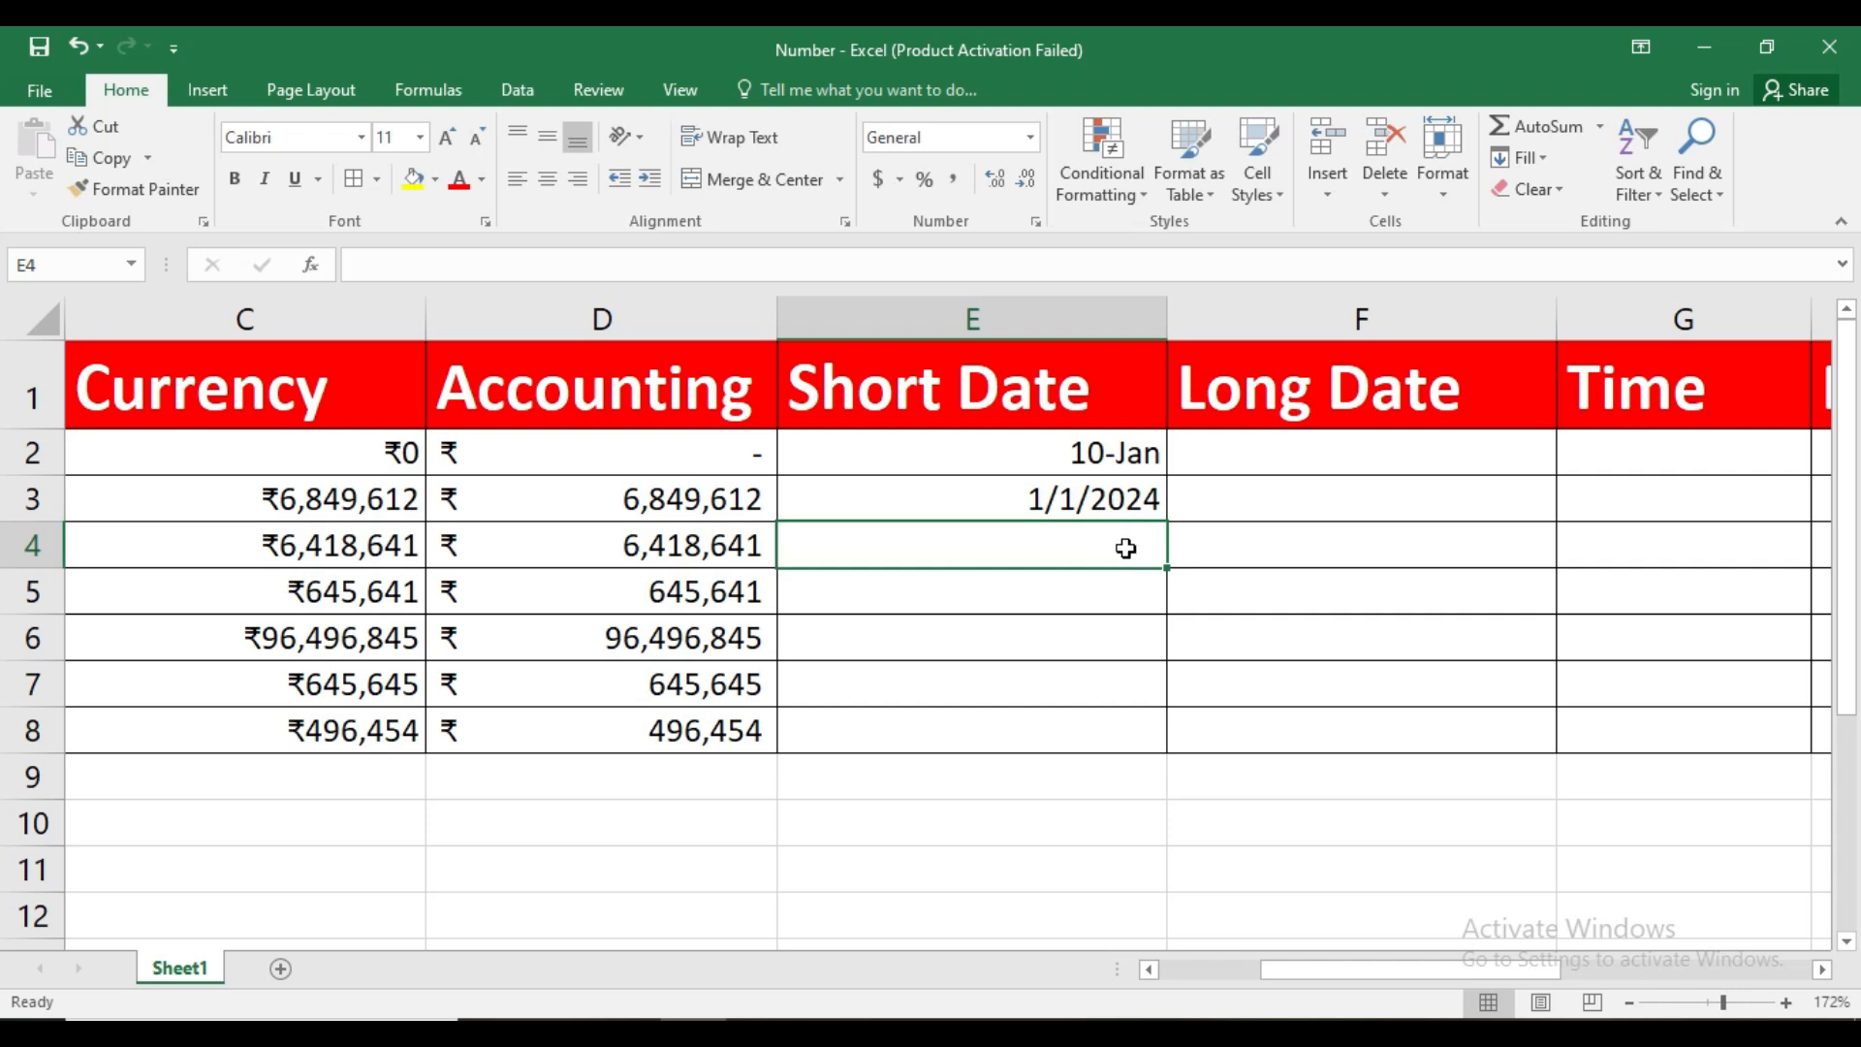
Compare the stored values and number formats of the dates in E2 and E3
left_click(1090, 496)
left_click(1086, 451)
left_click(1076, 501)
left_click(1087, 455)
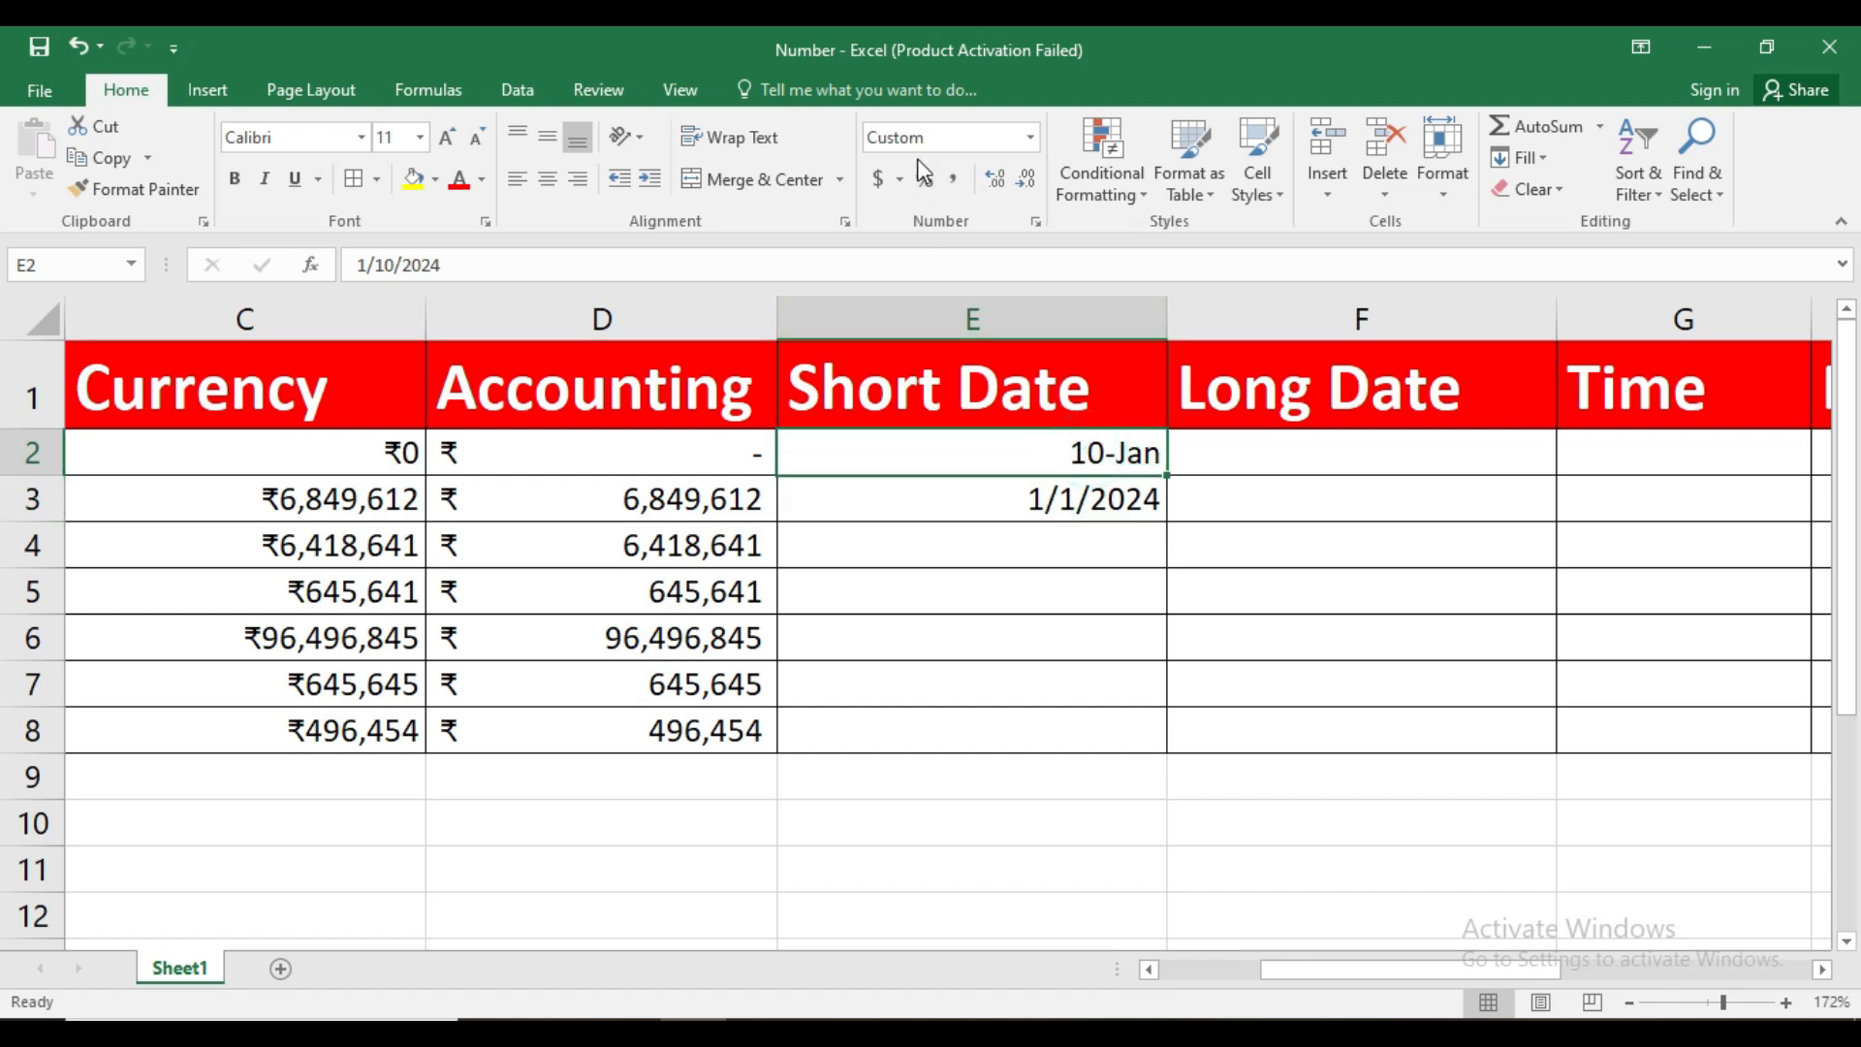
left_click(1059, 502)
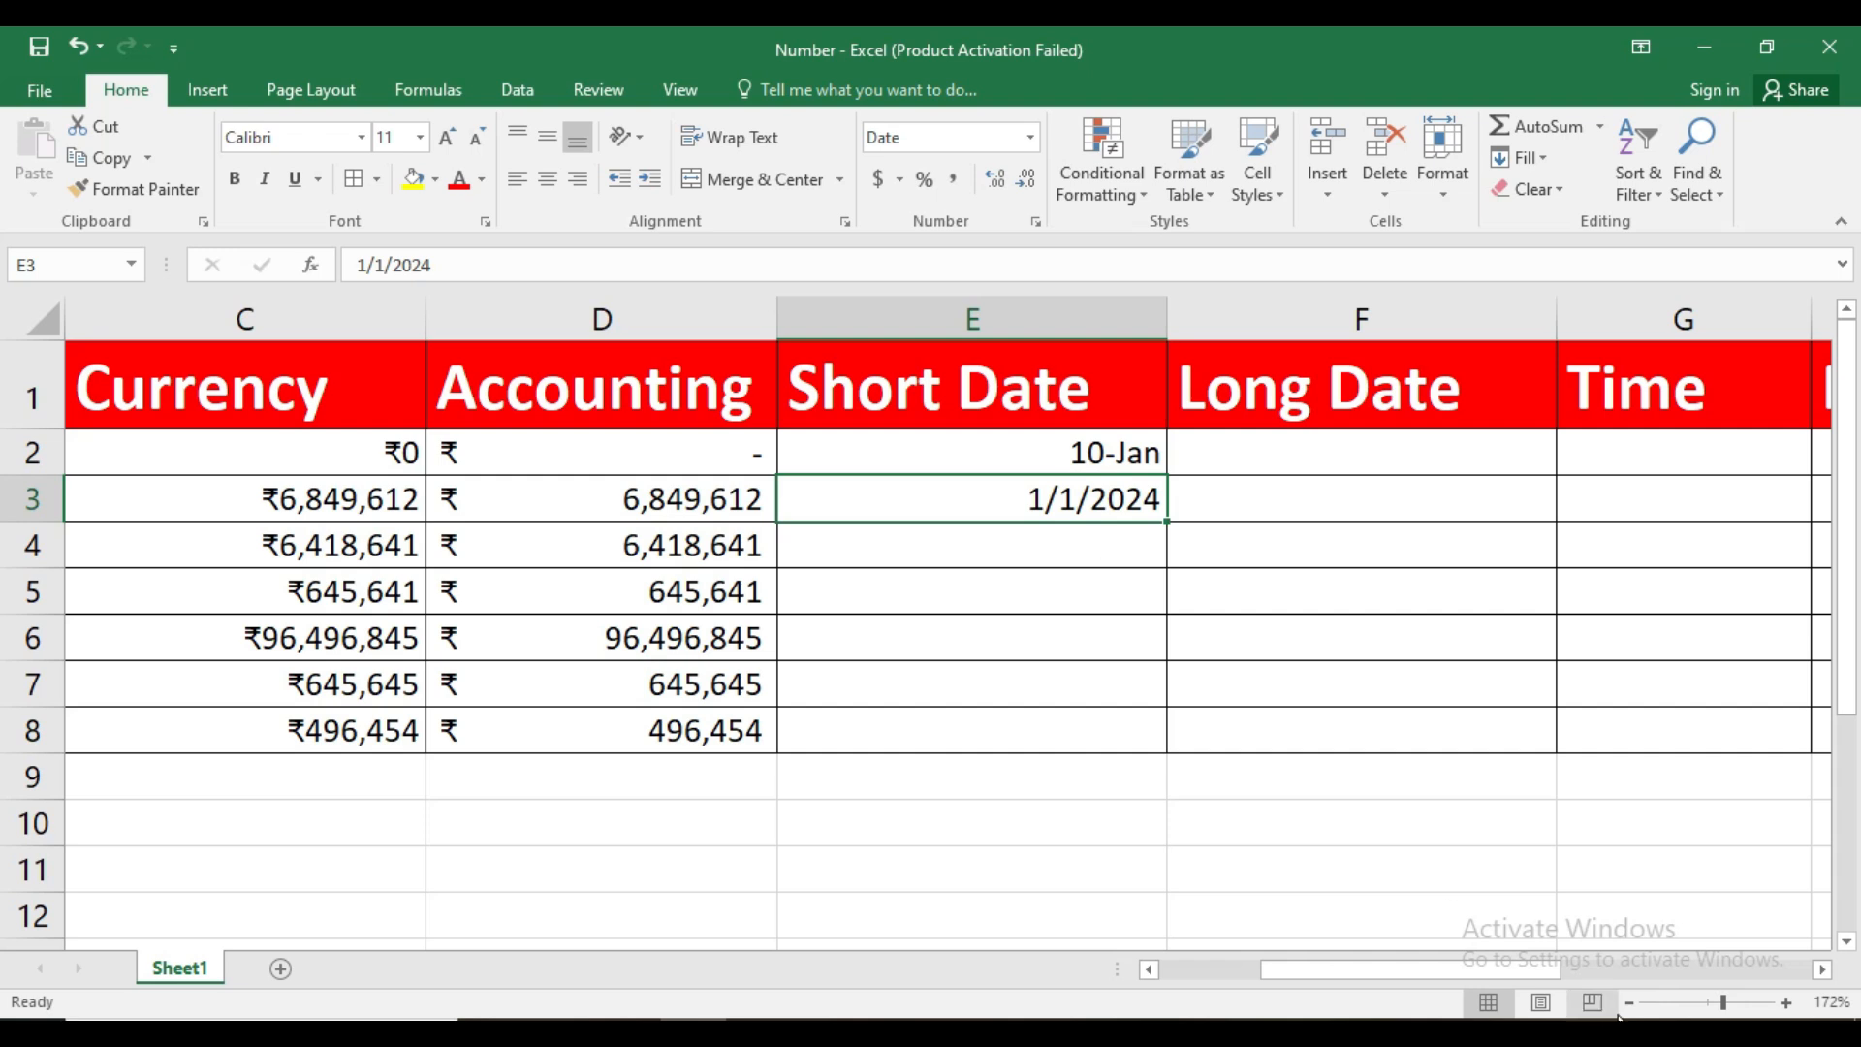
left_click(1786, 1003)
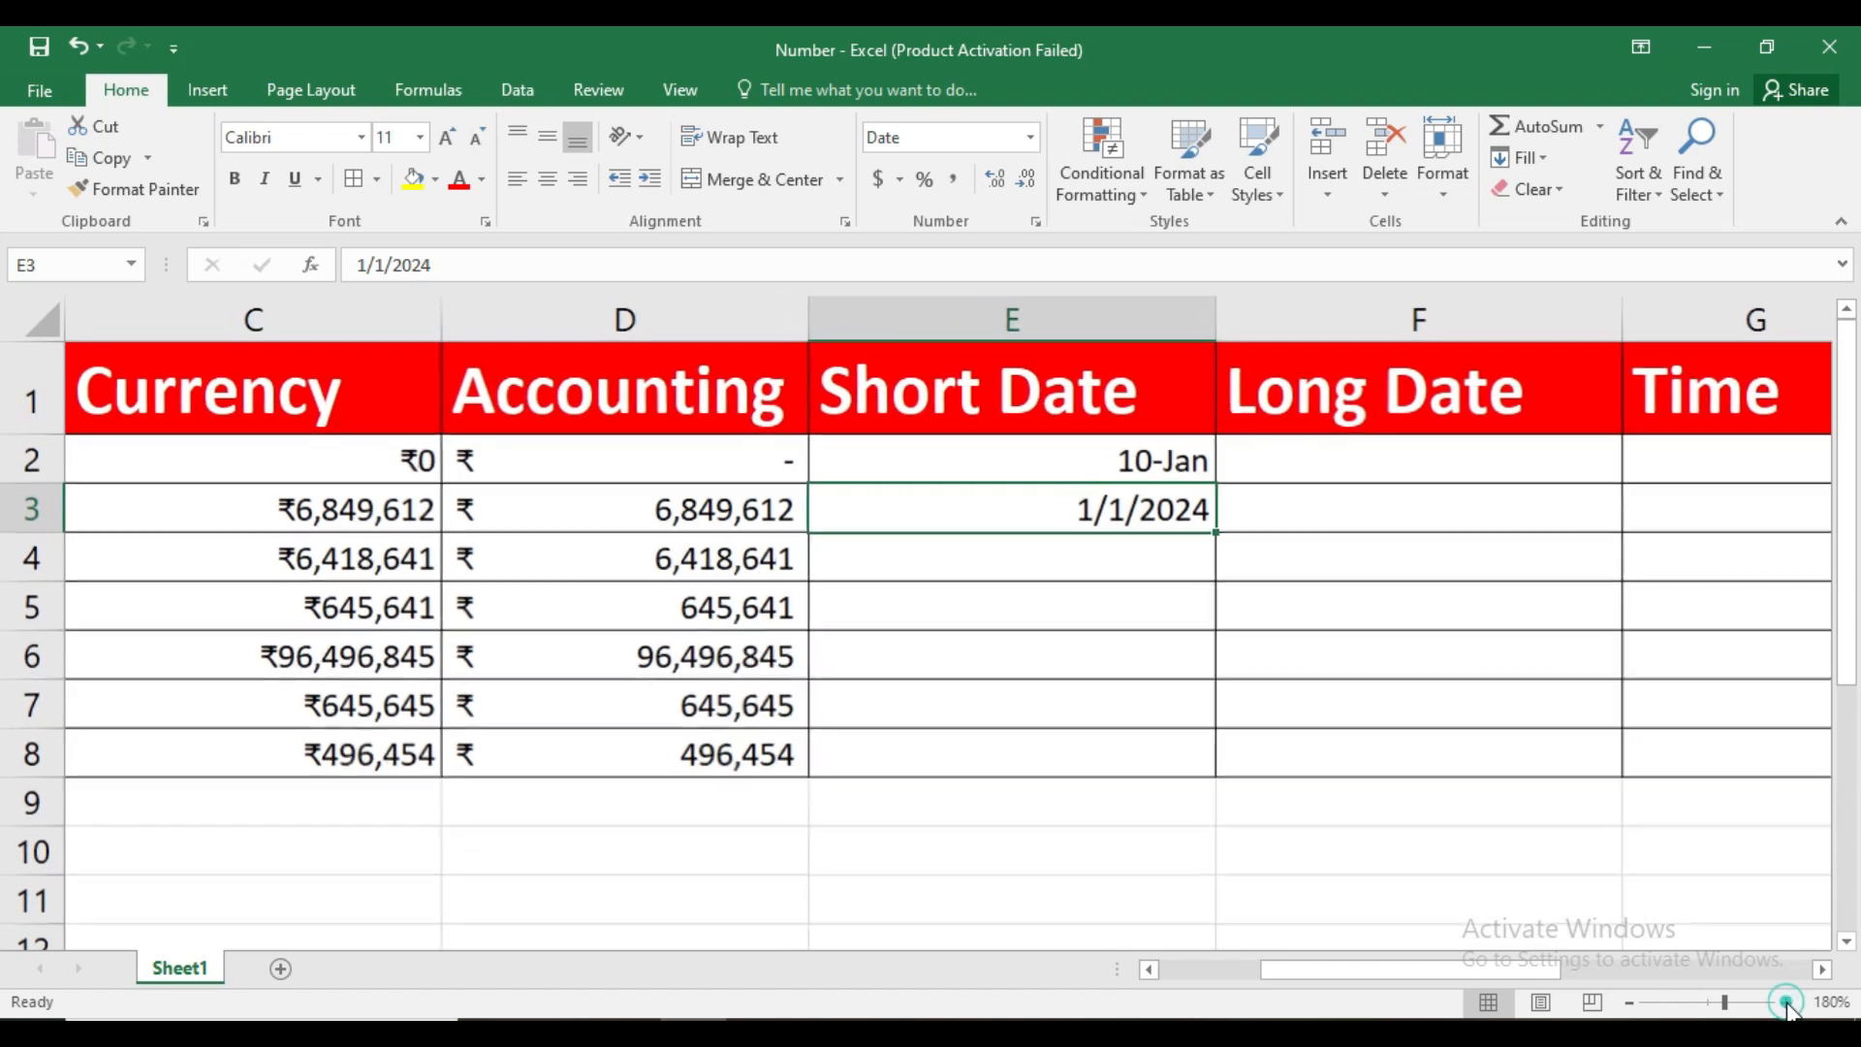
left_click(1786, 1004)
left_click(1822, 970)
left_click(1822, 969)
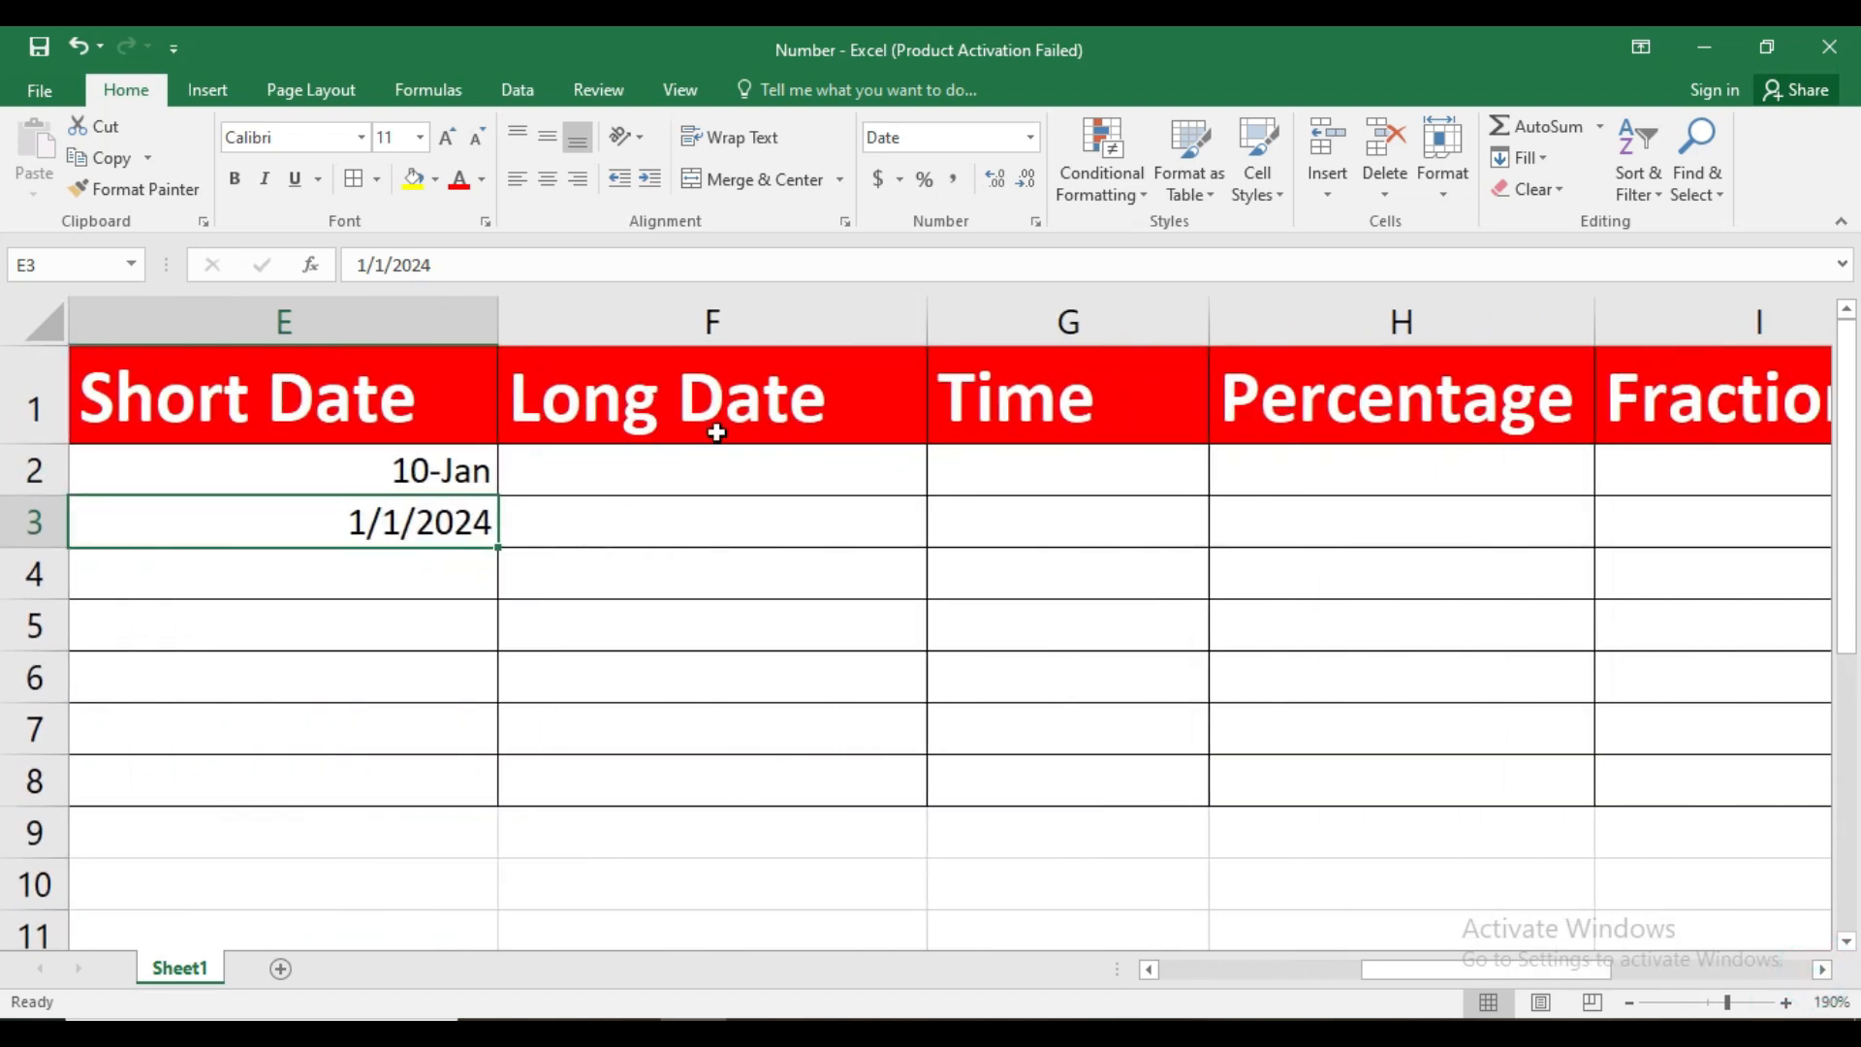
left_click(1032, 138)
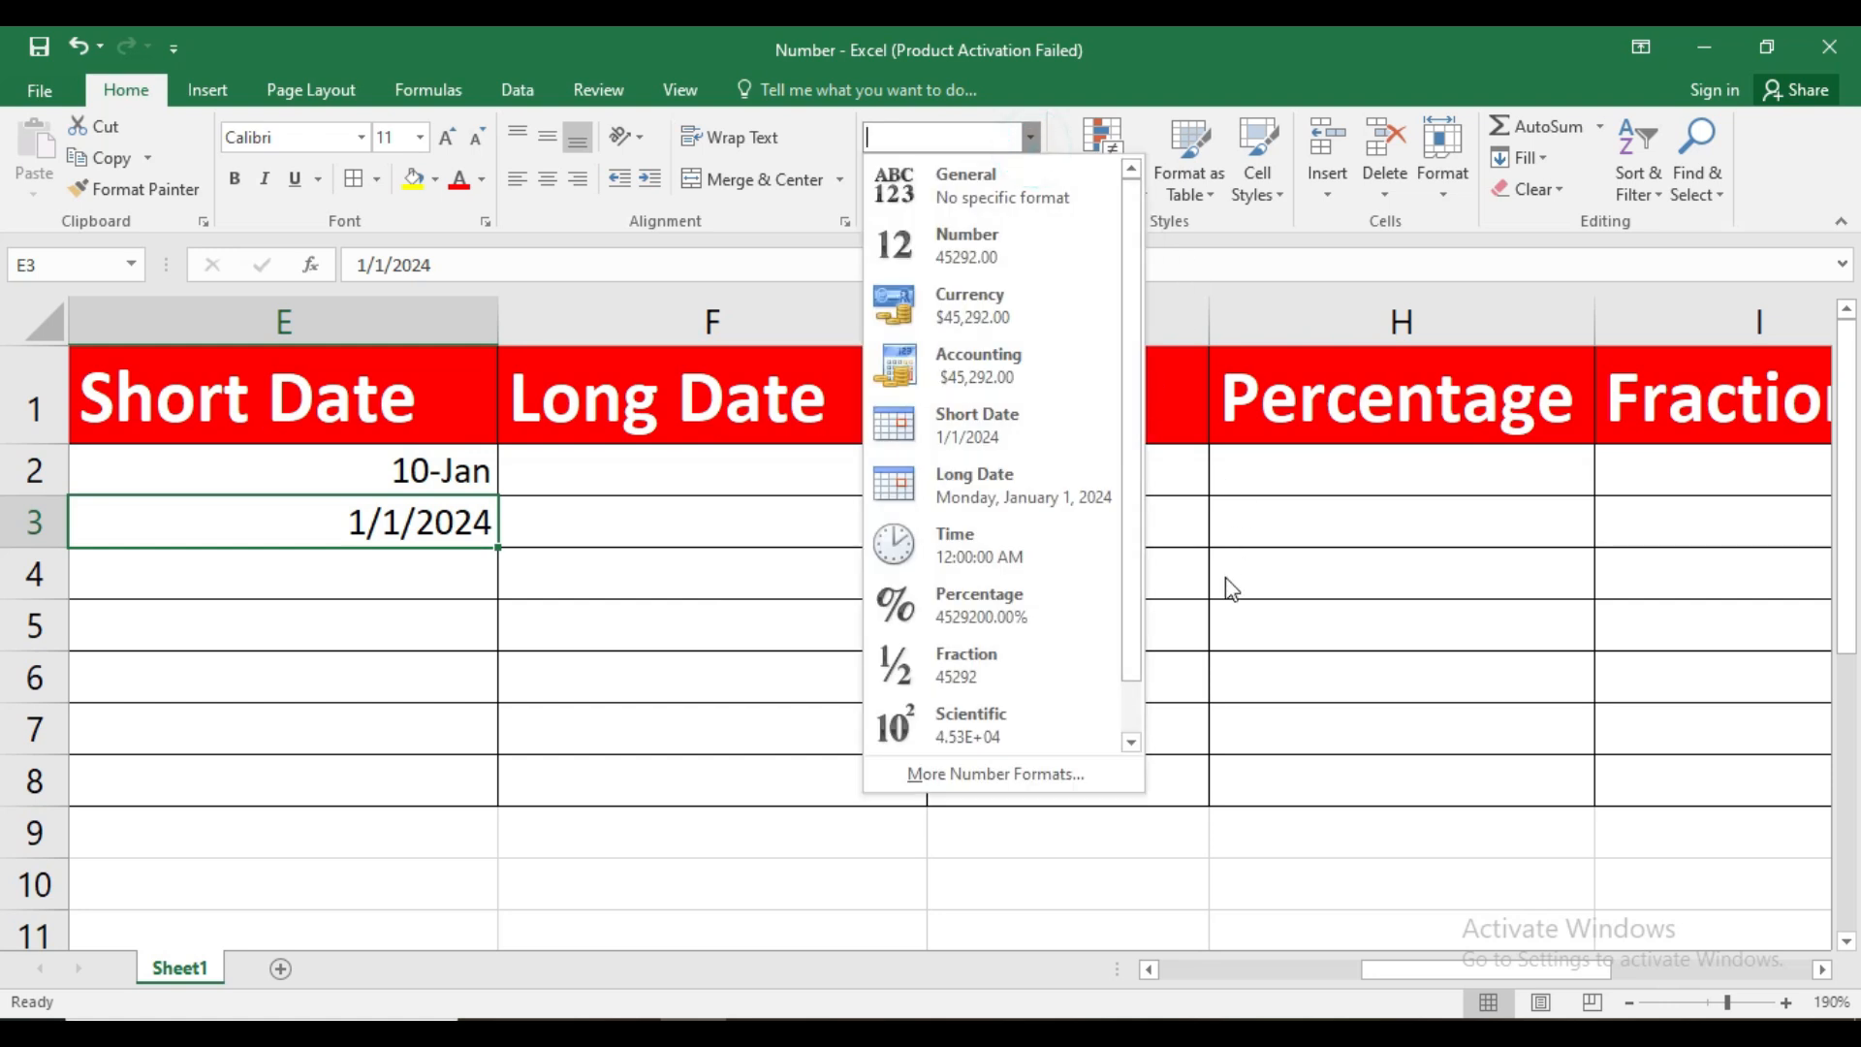
left_click(1051, 773)
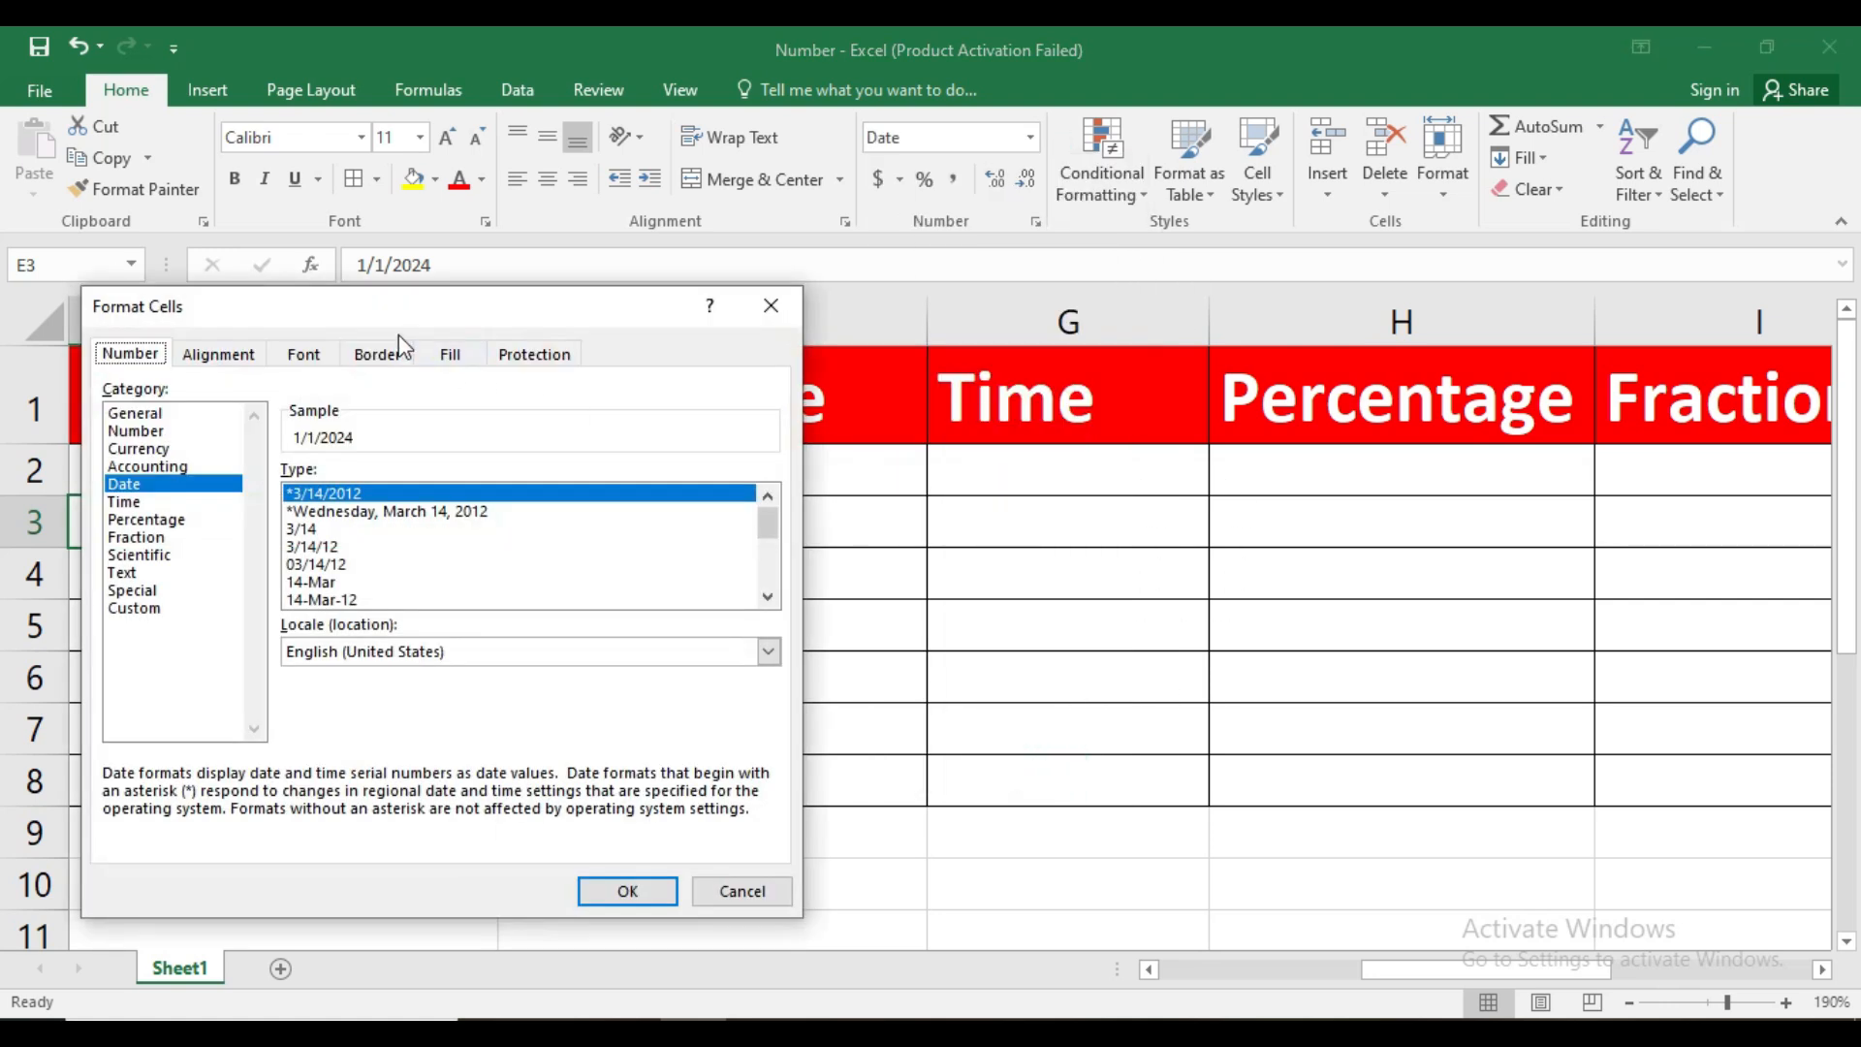
left_click_drag(396, 311, 836, 308)
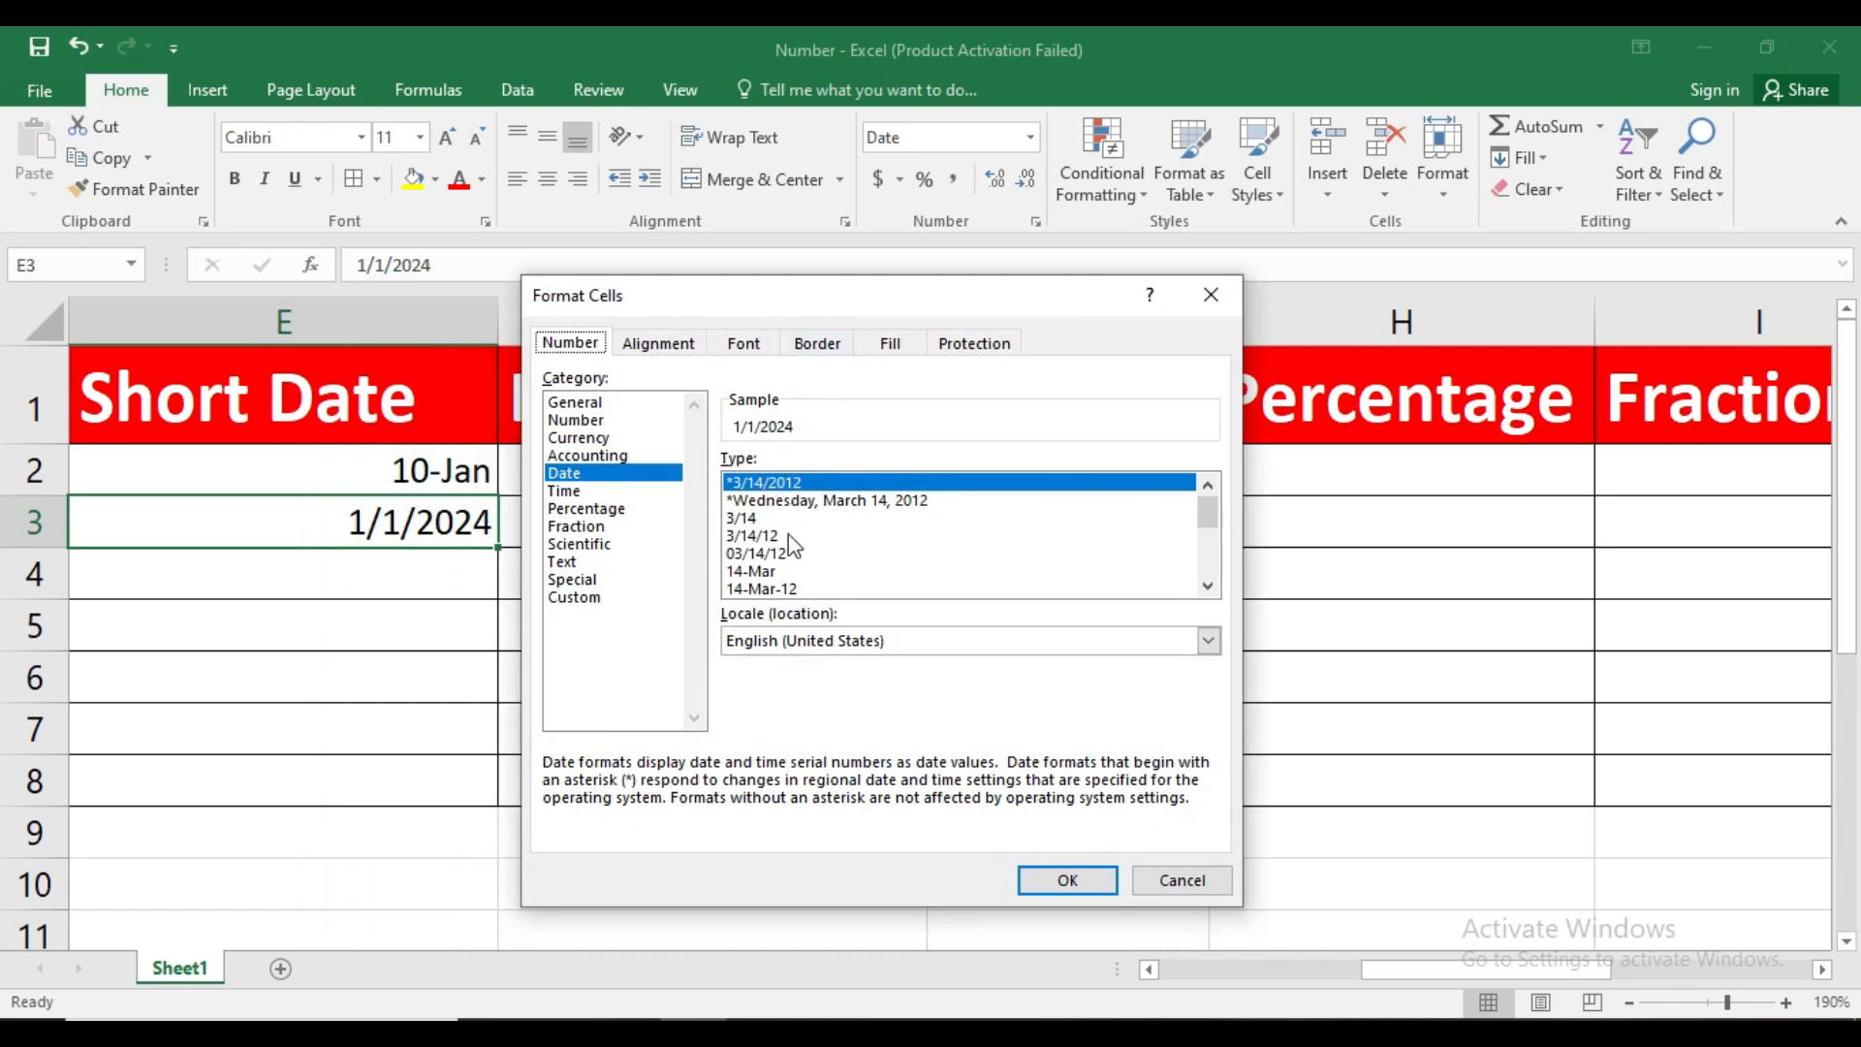
left_click(1207, 584)
left_click(1207, 584)
left_click(1208, 584)
left_click(1209, 582)
left_click(1208, 582)
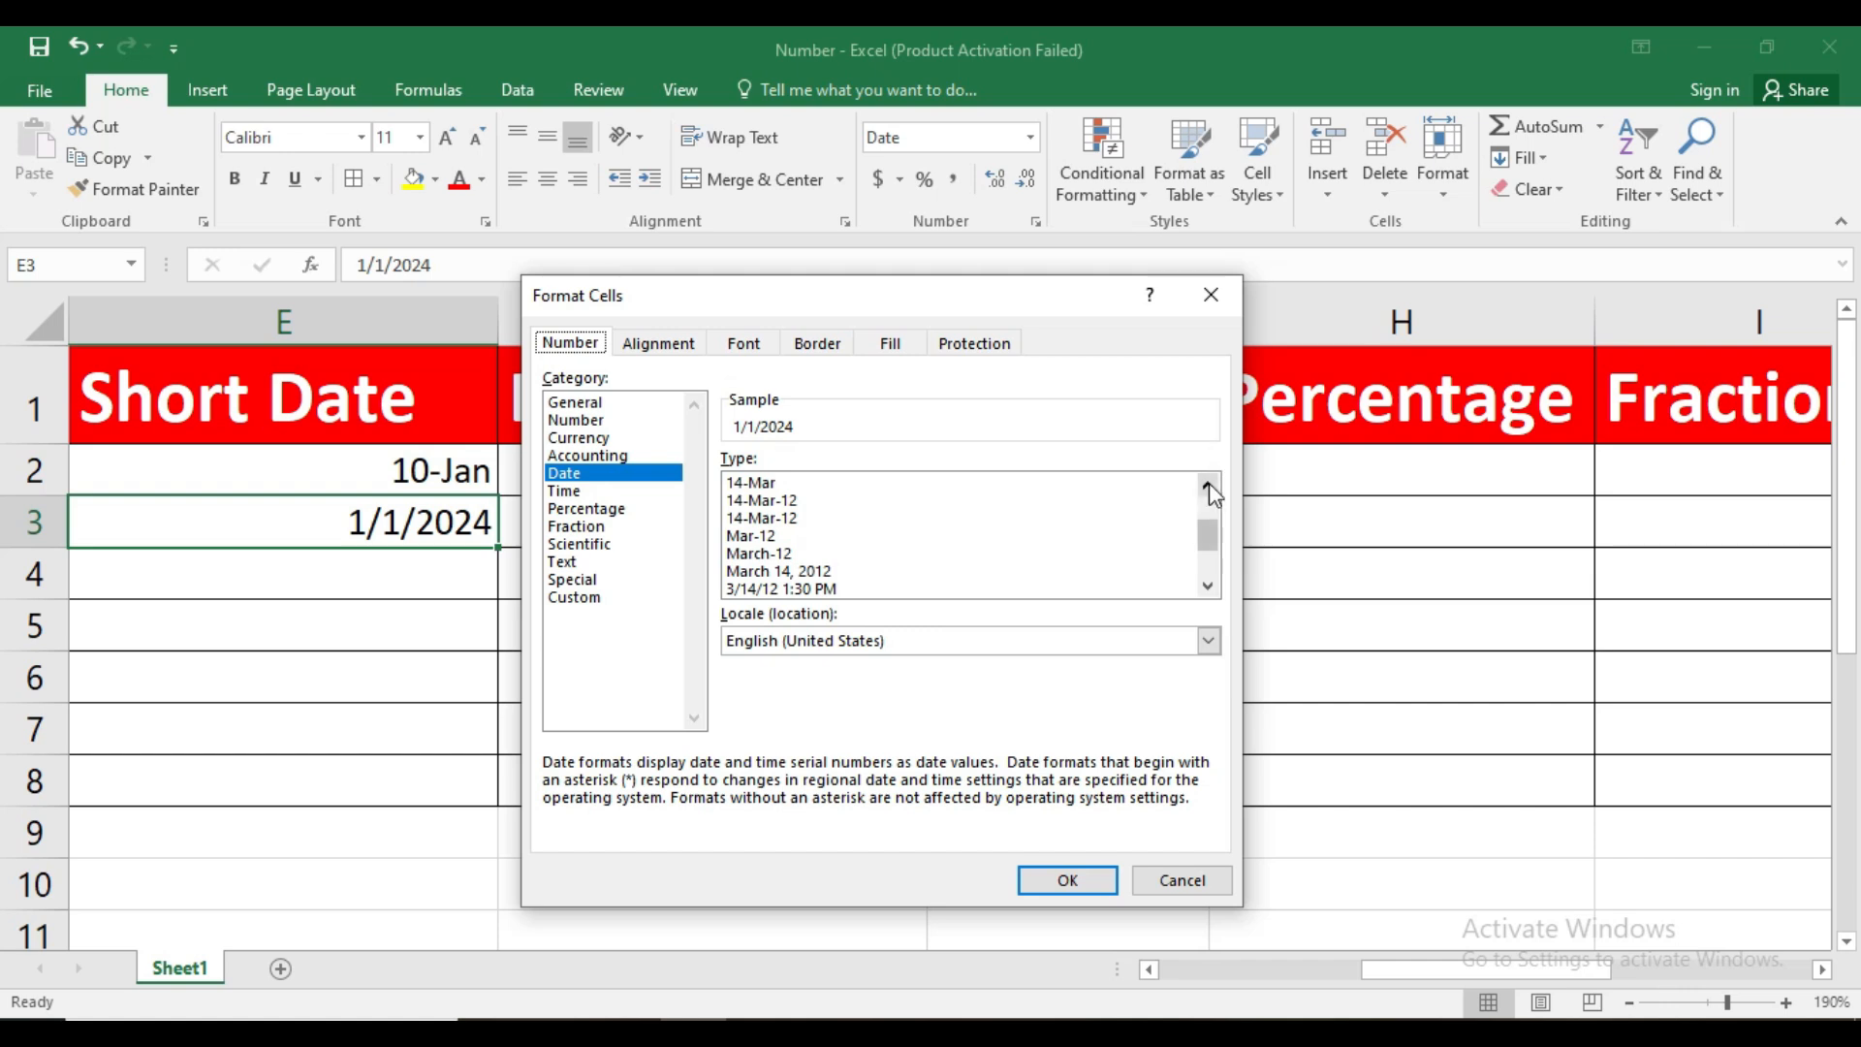
left_click(764, 537)
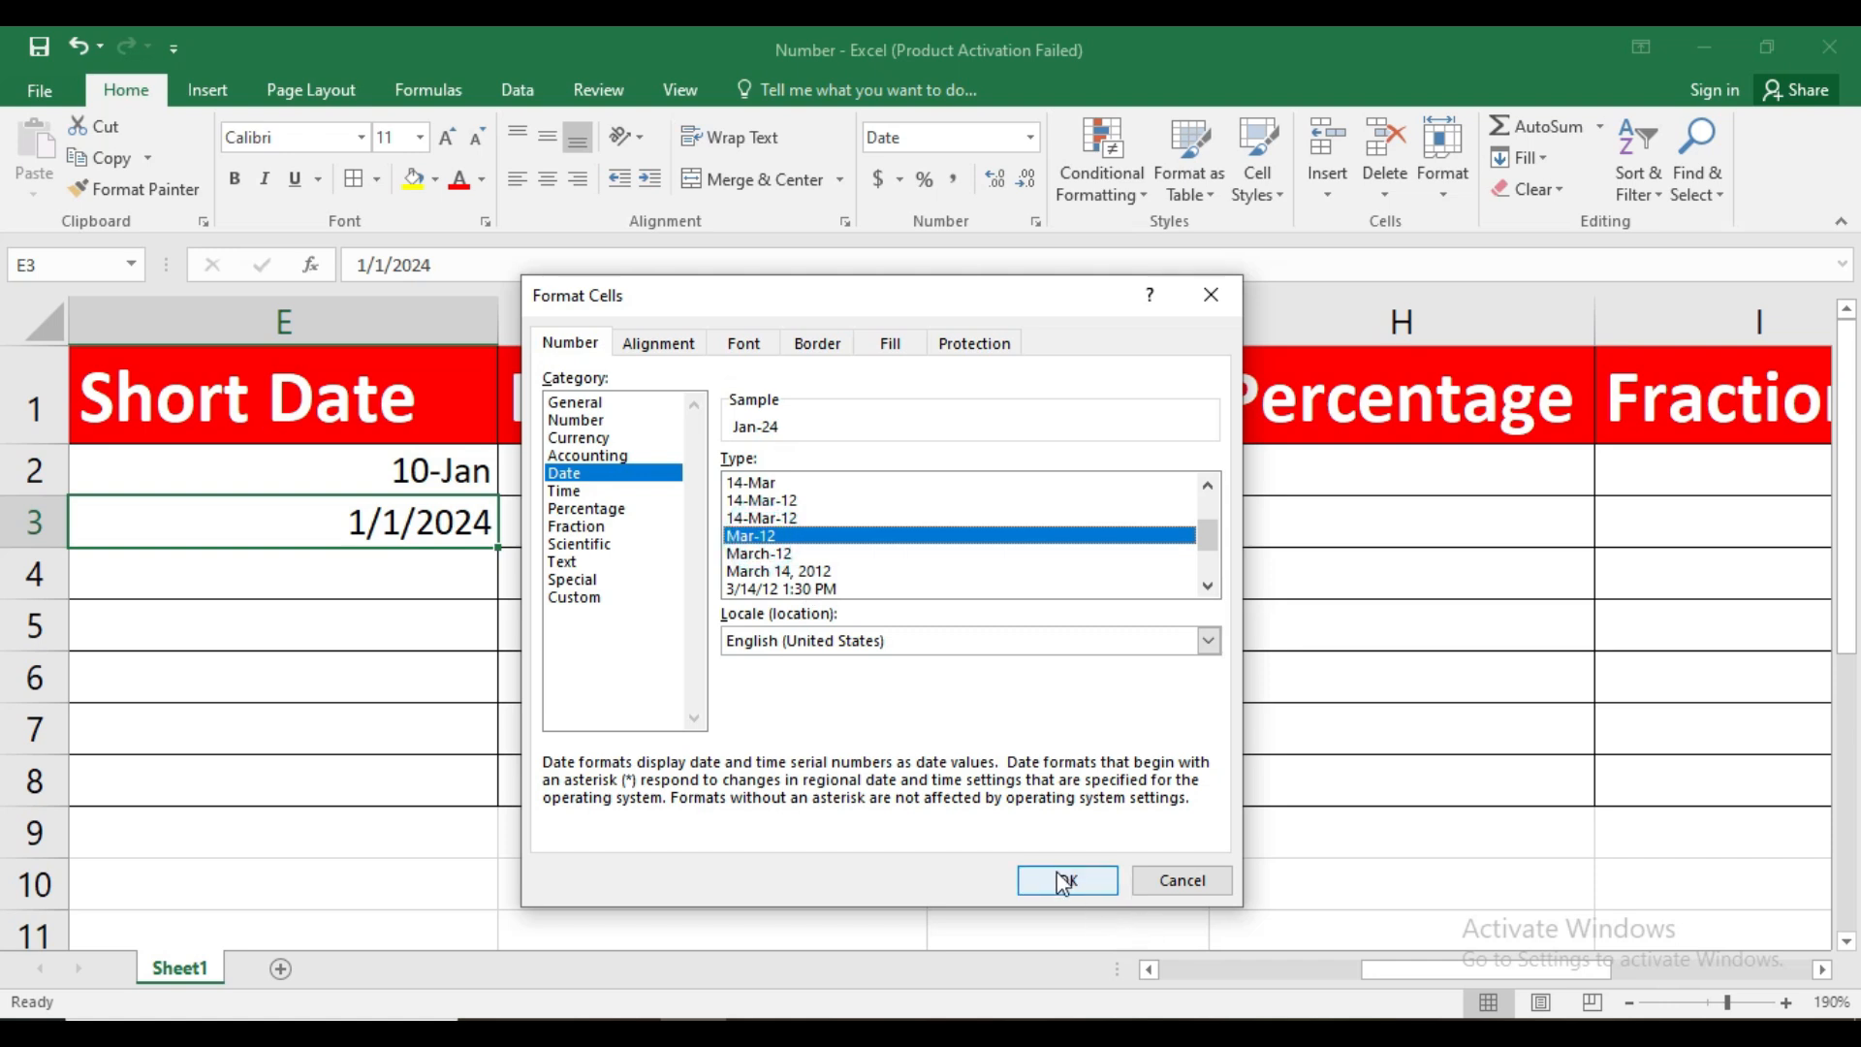
left_click(1211, 294)
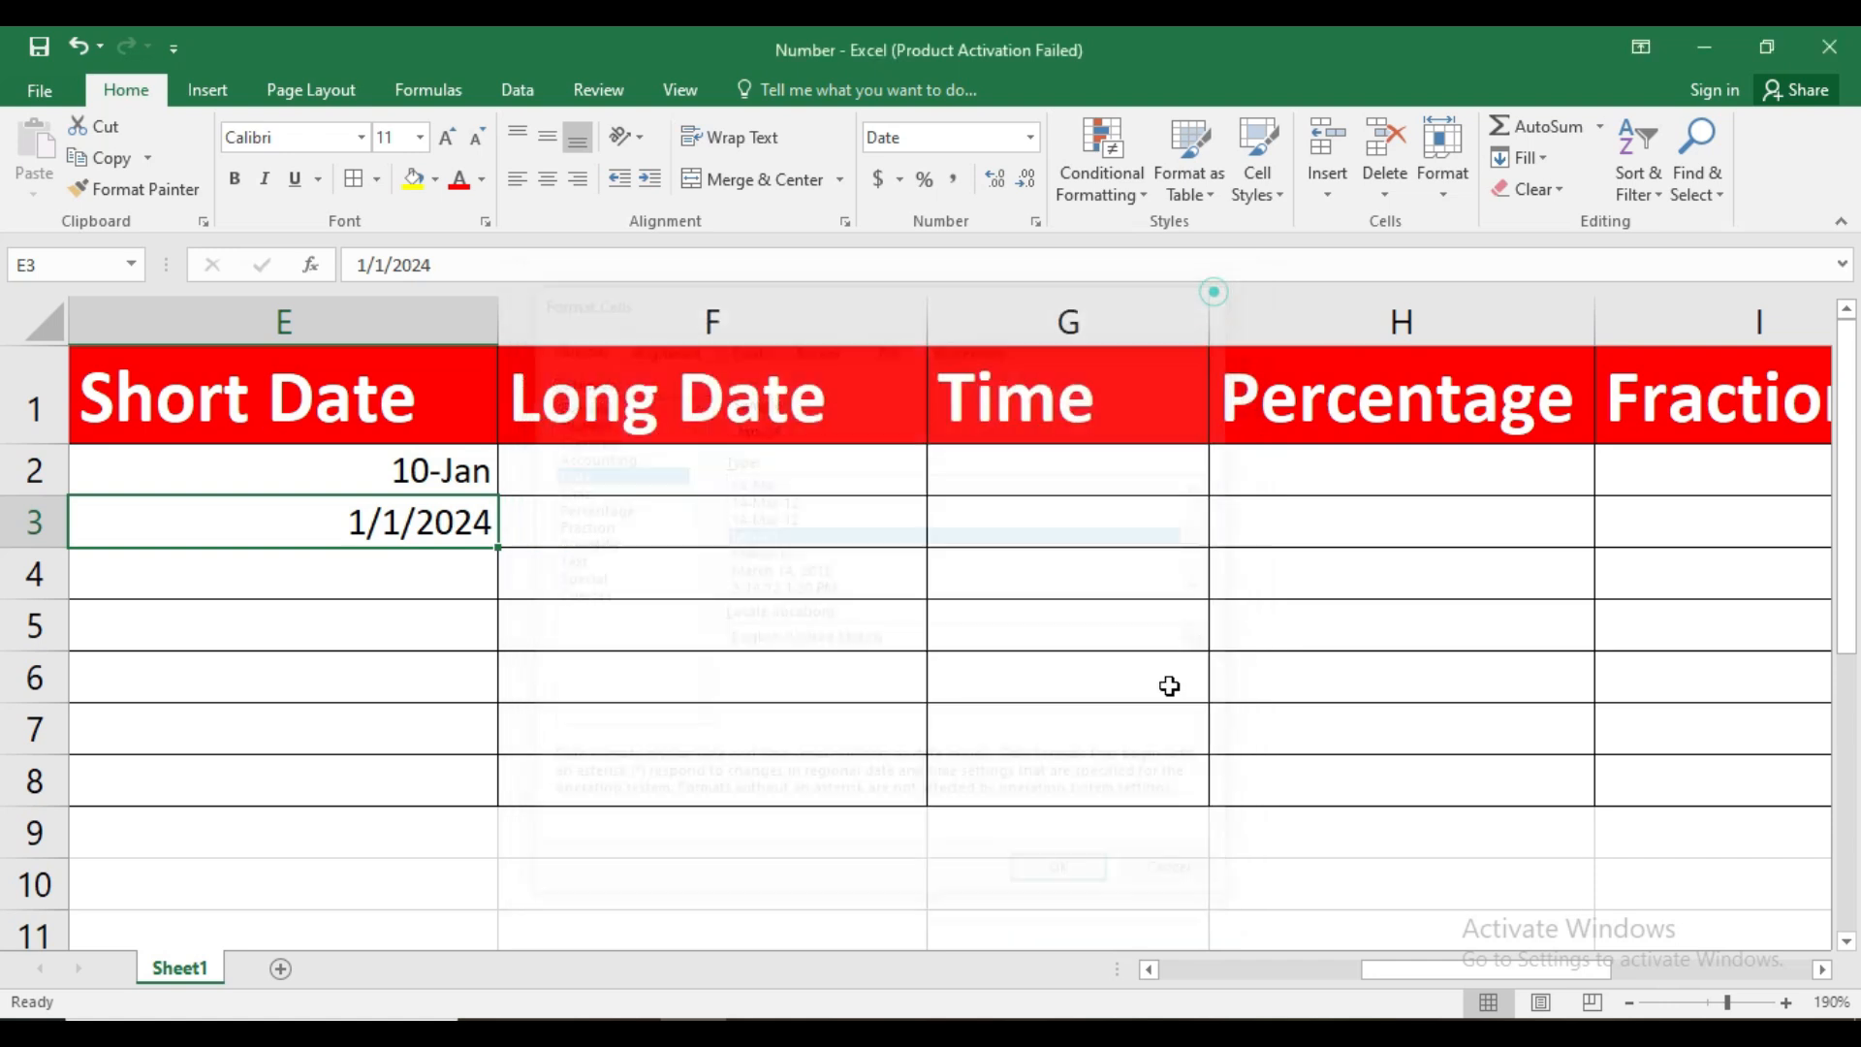
Format the dates in E2:E3 with the Date type Mar-12
left_click_drag(382, 457, 378, 518)
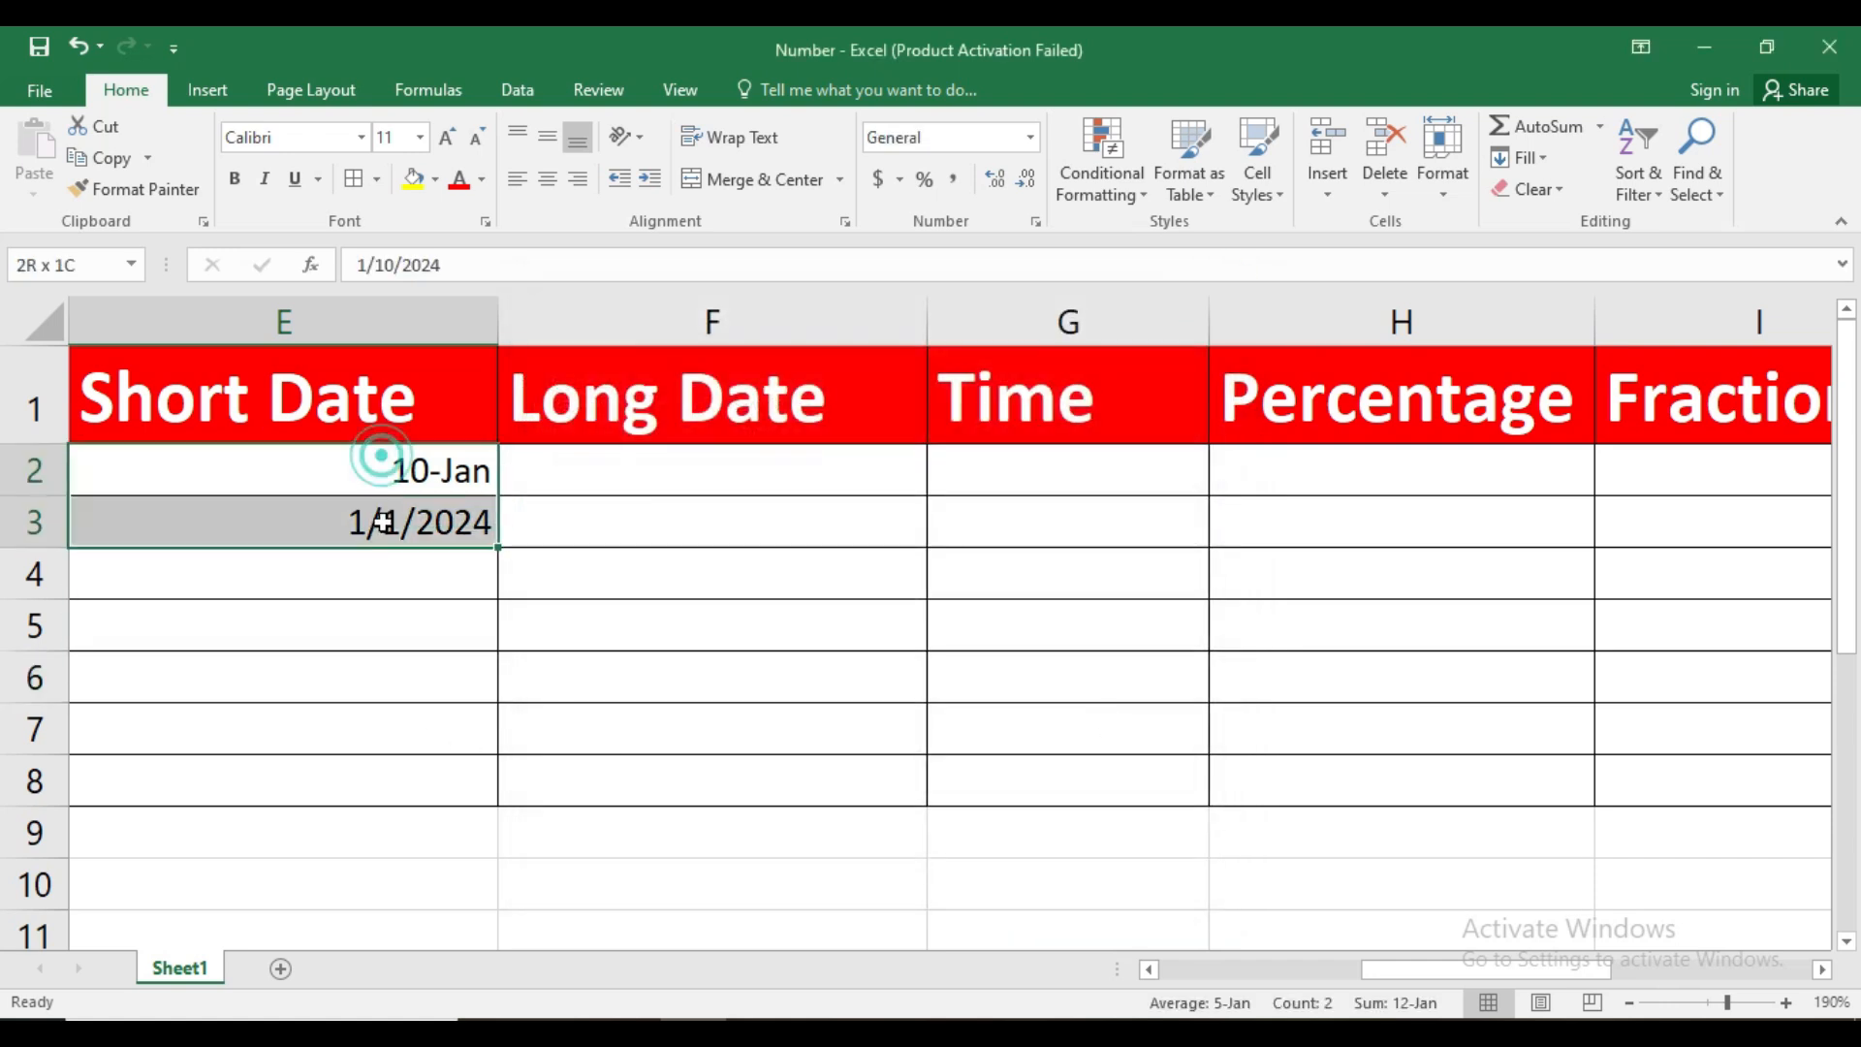
left_click(1036, 221)
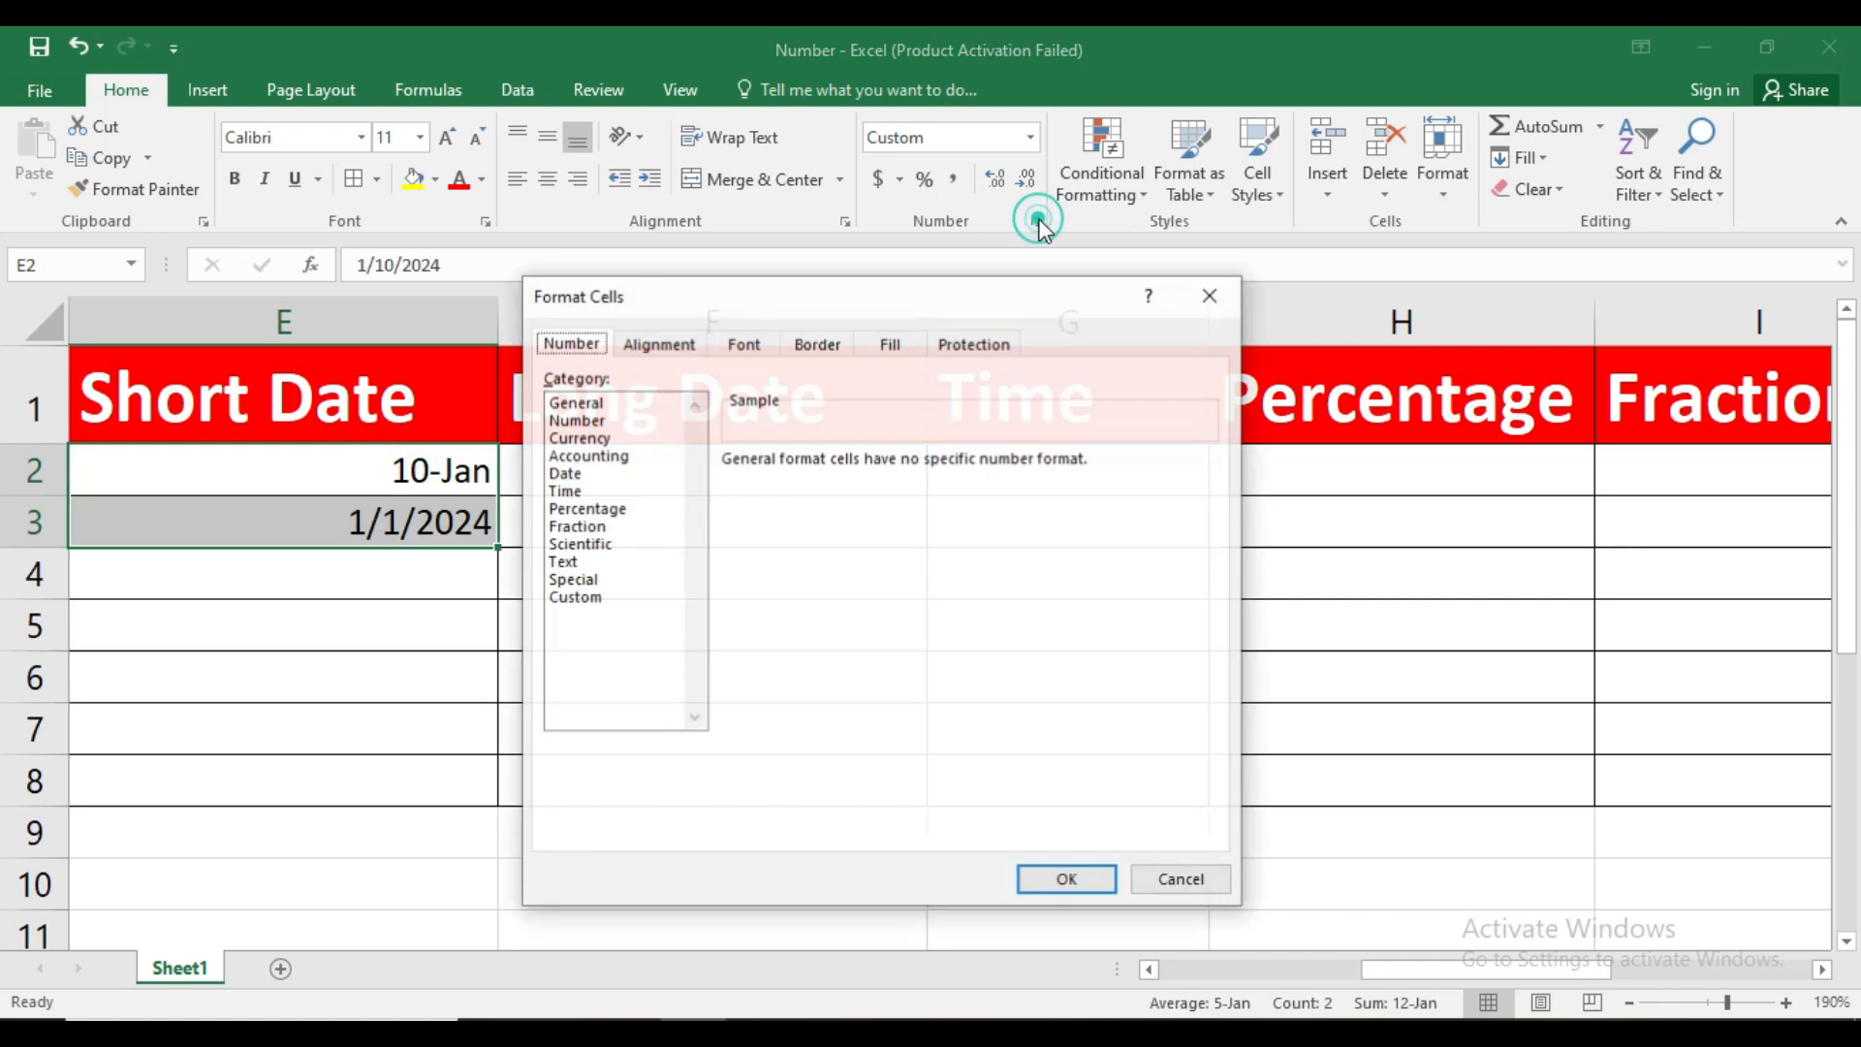
left_click(582, 474)
left_click_drag(878, 295, 992, 268)
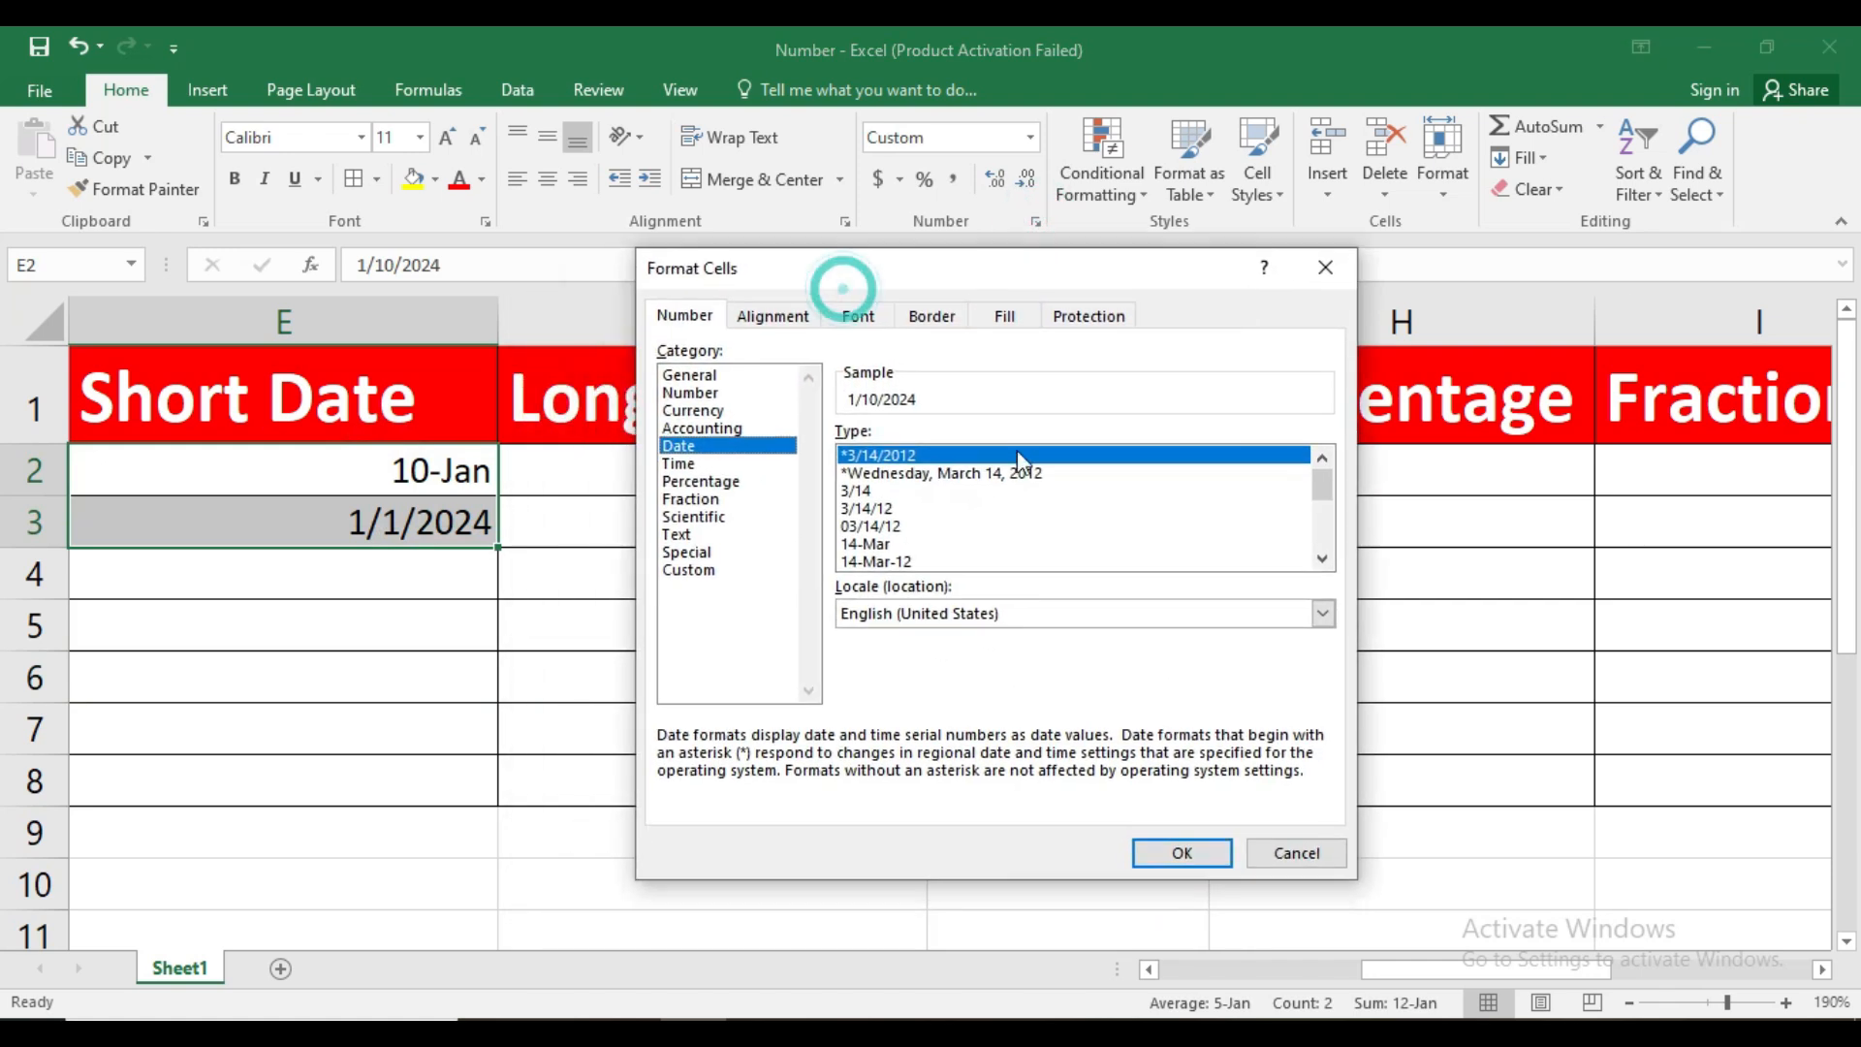
left_click(1321, 559)
left_click(1321, 558)
left_click(1321, 559)
left_click(1321, 559)
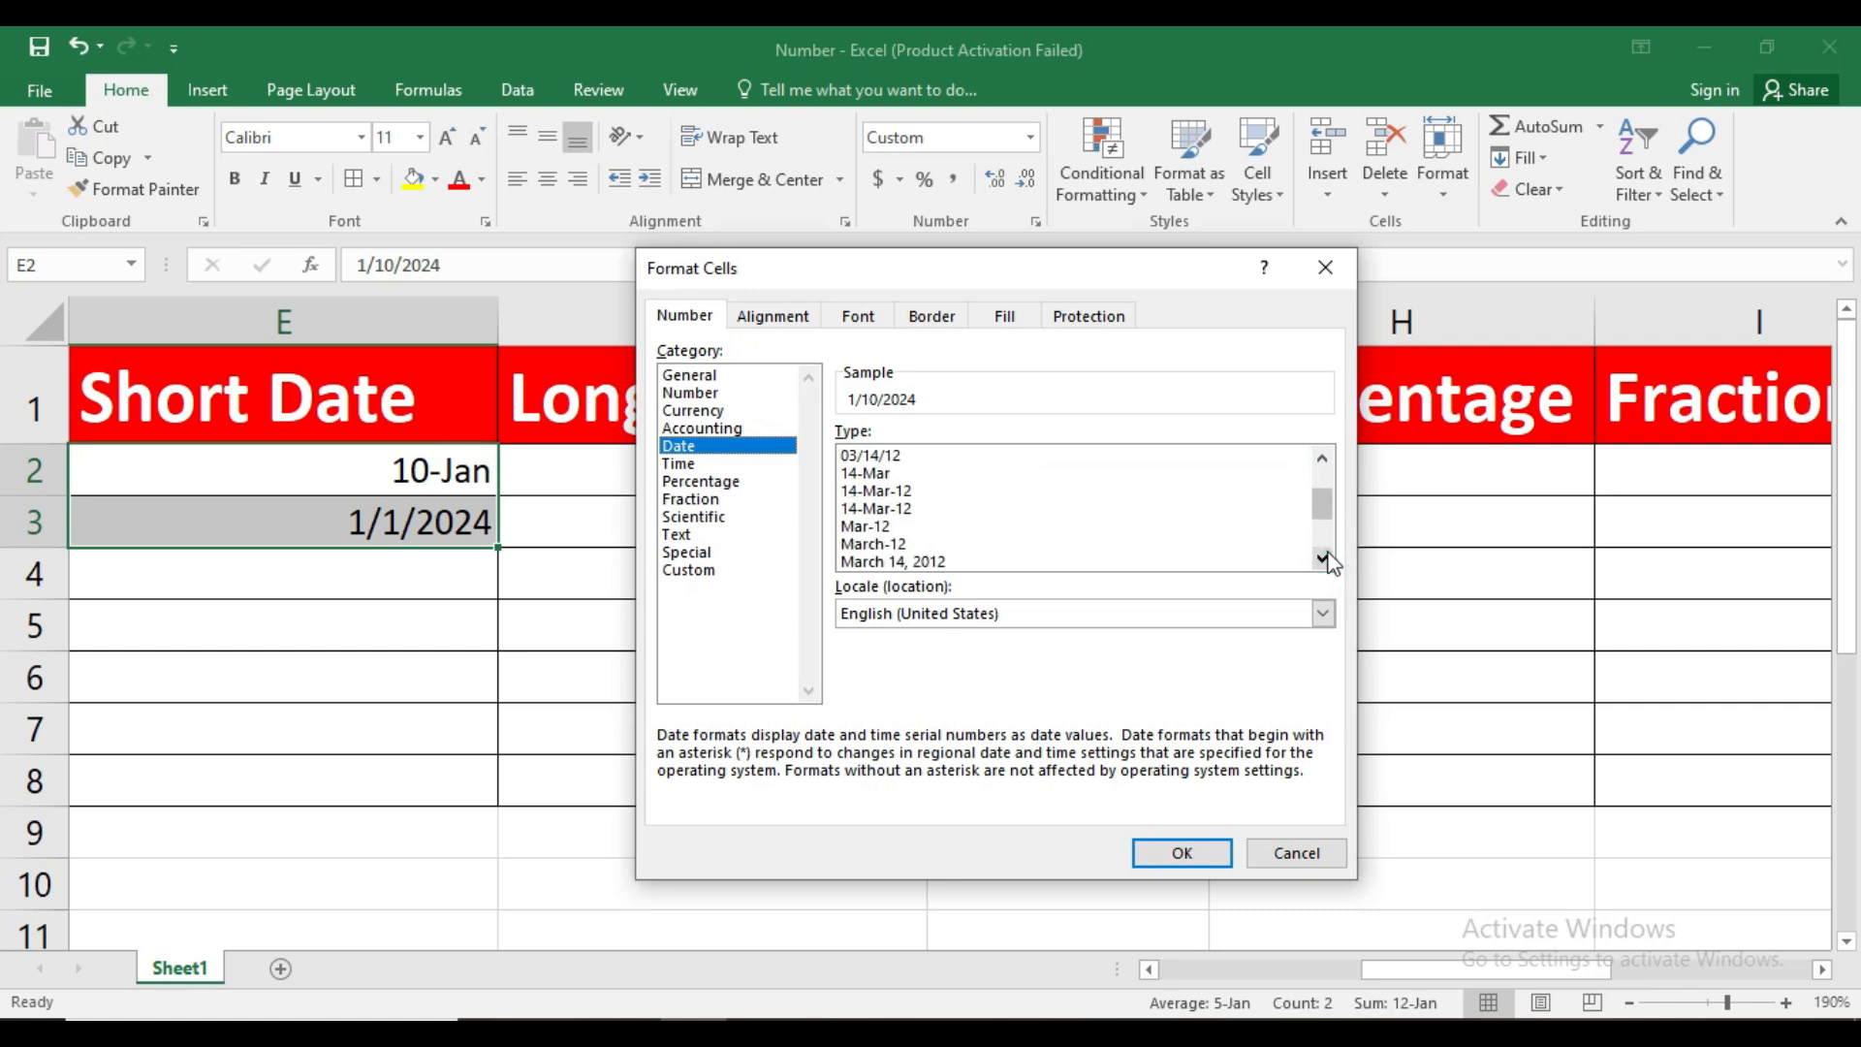
left_click(866, 527)
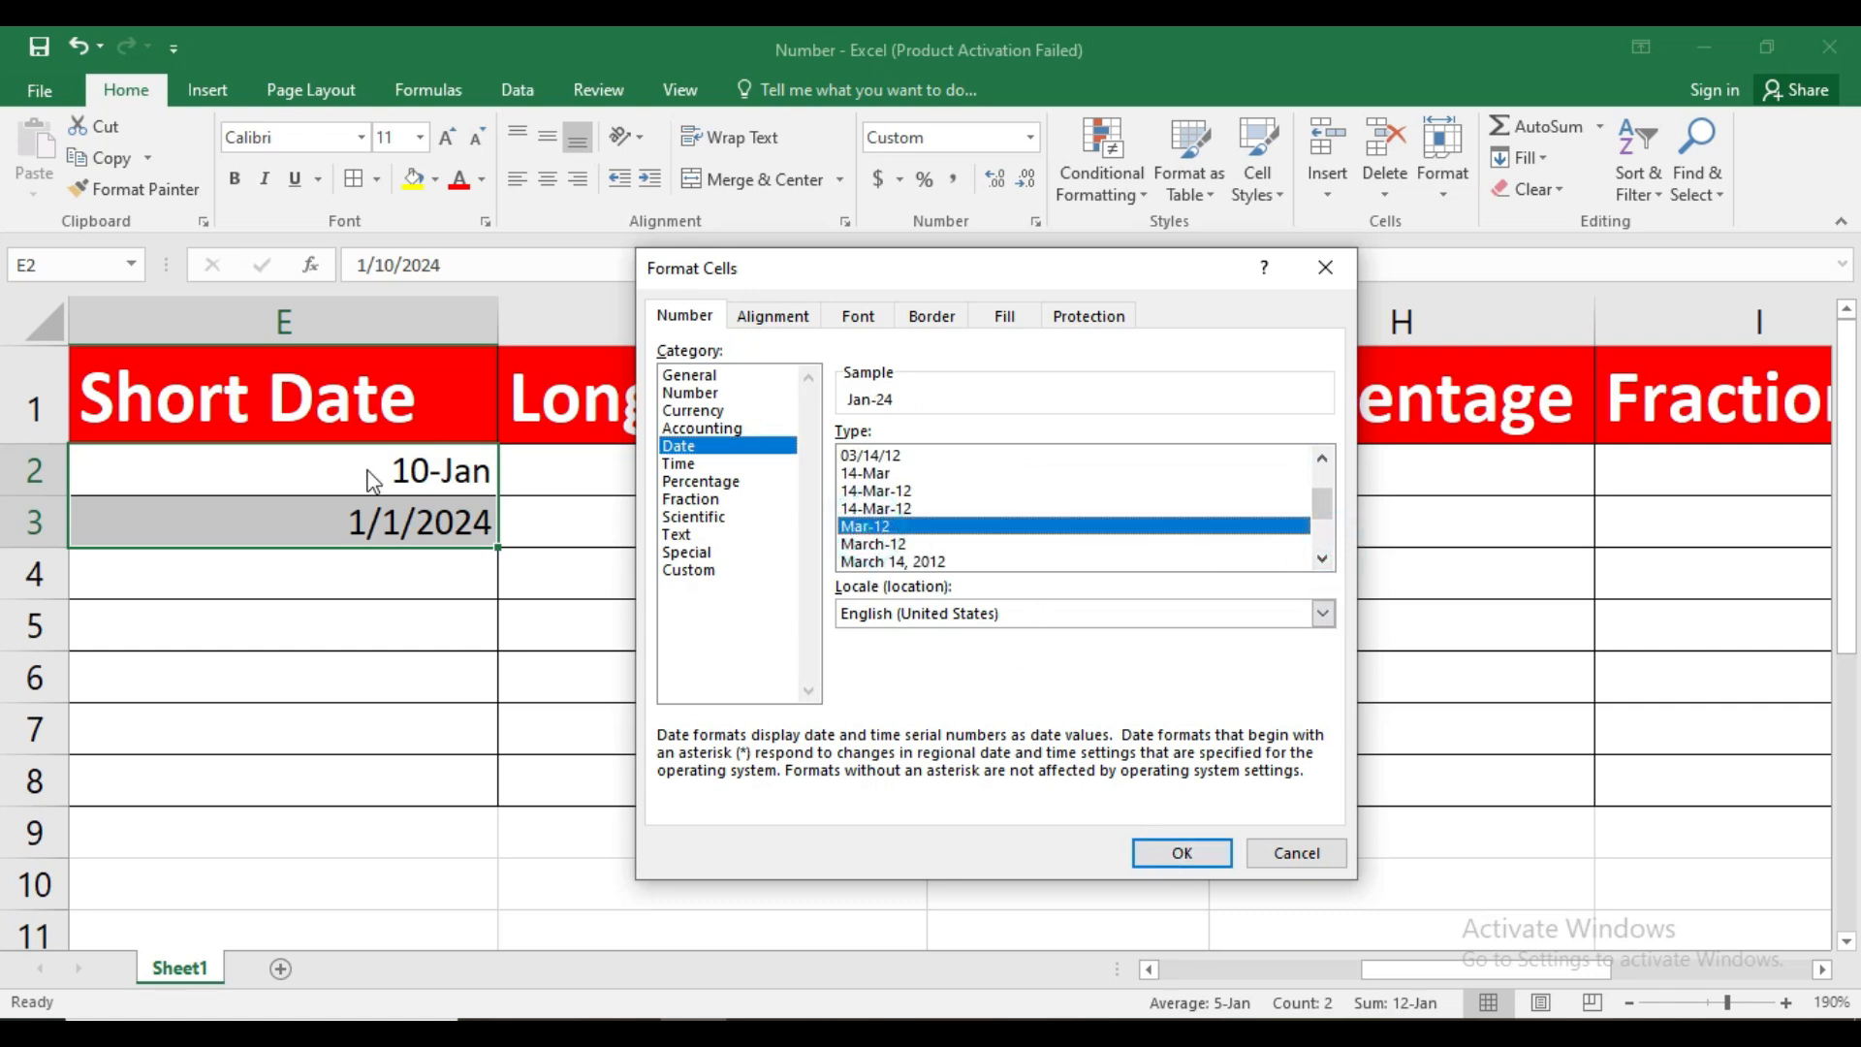
left_click(1170, 852)
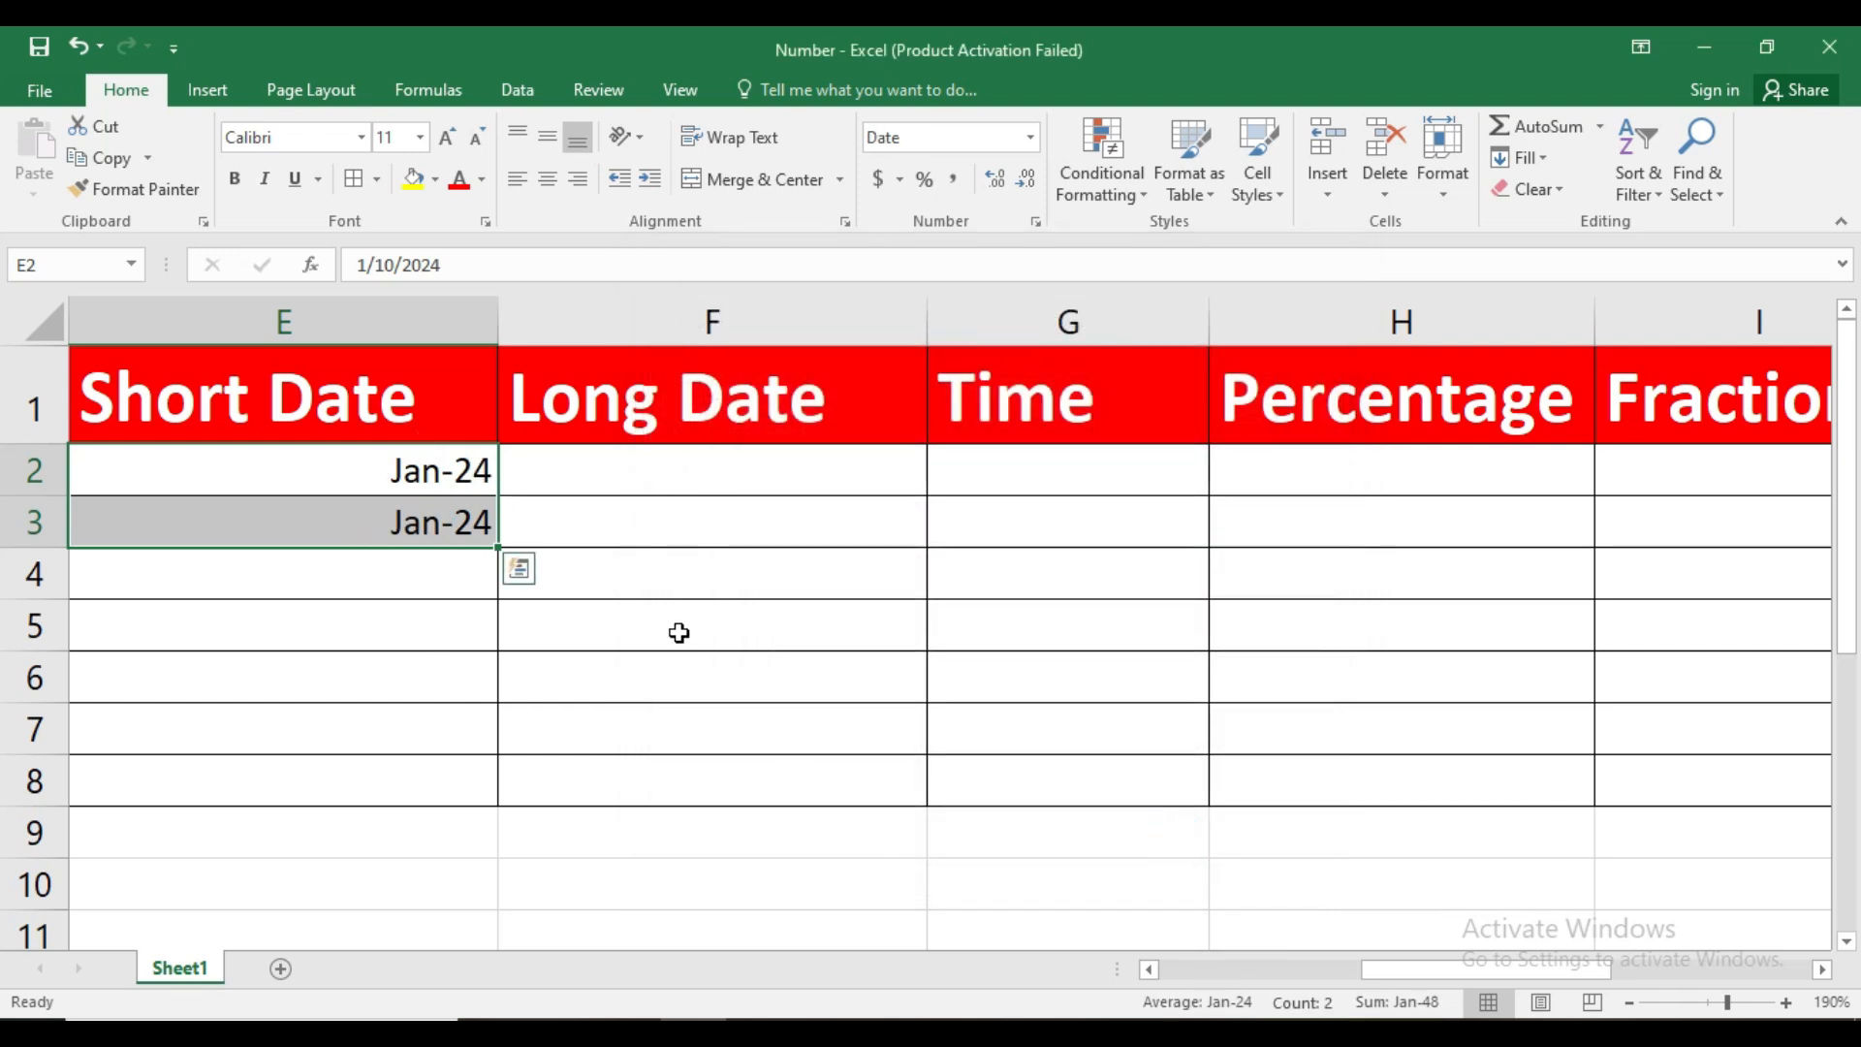
Change the Date type of E2:E3 to 14-Mar-12
left_click(1035, 222)
left_click(954, 543)
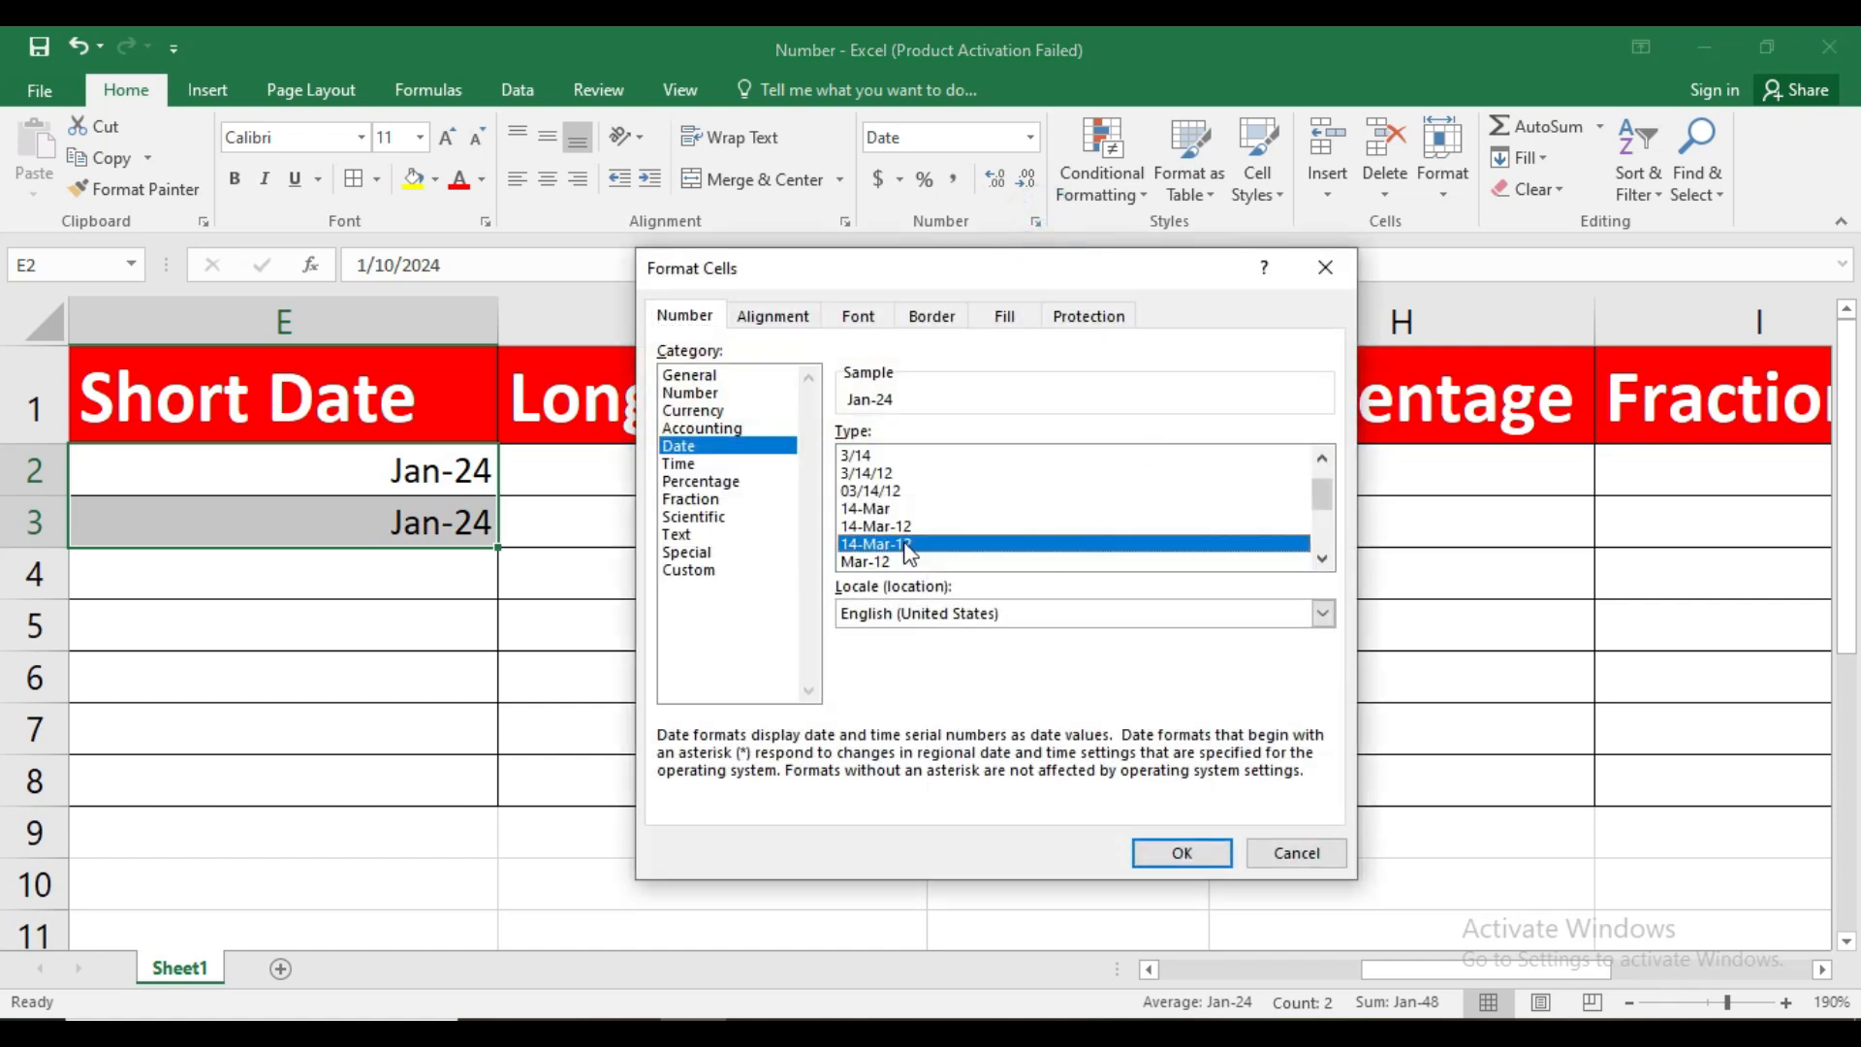
left_click(1172, 851)
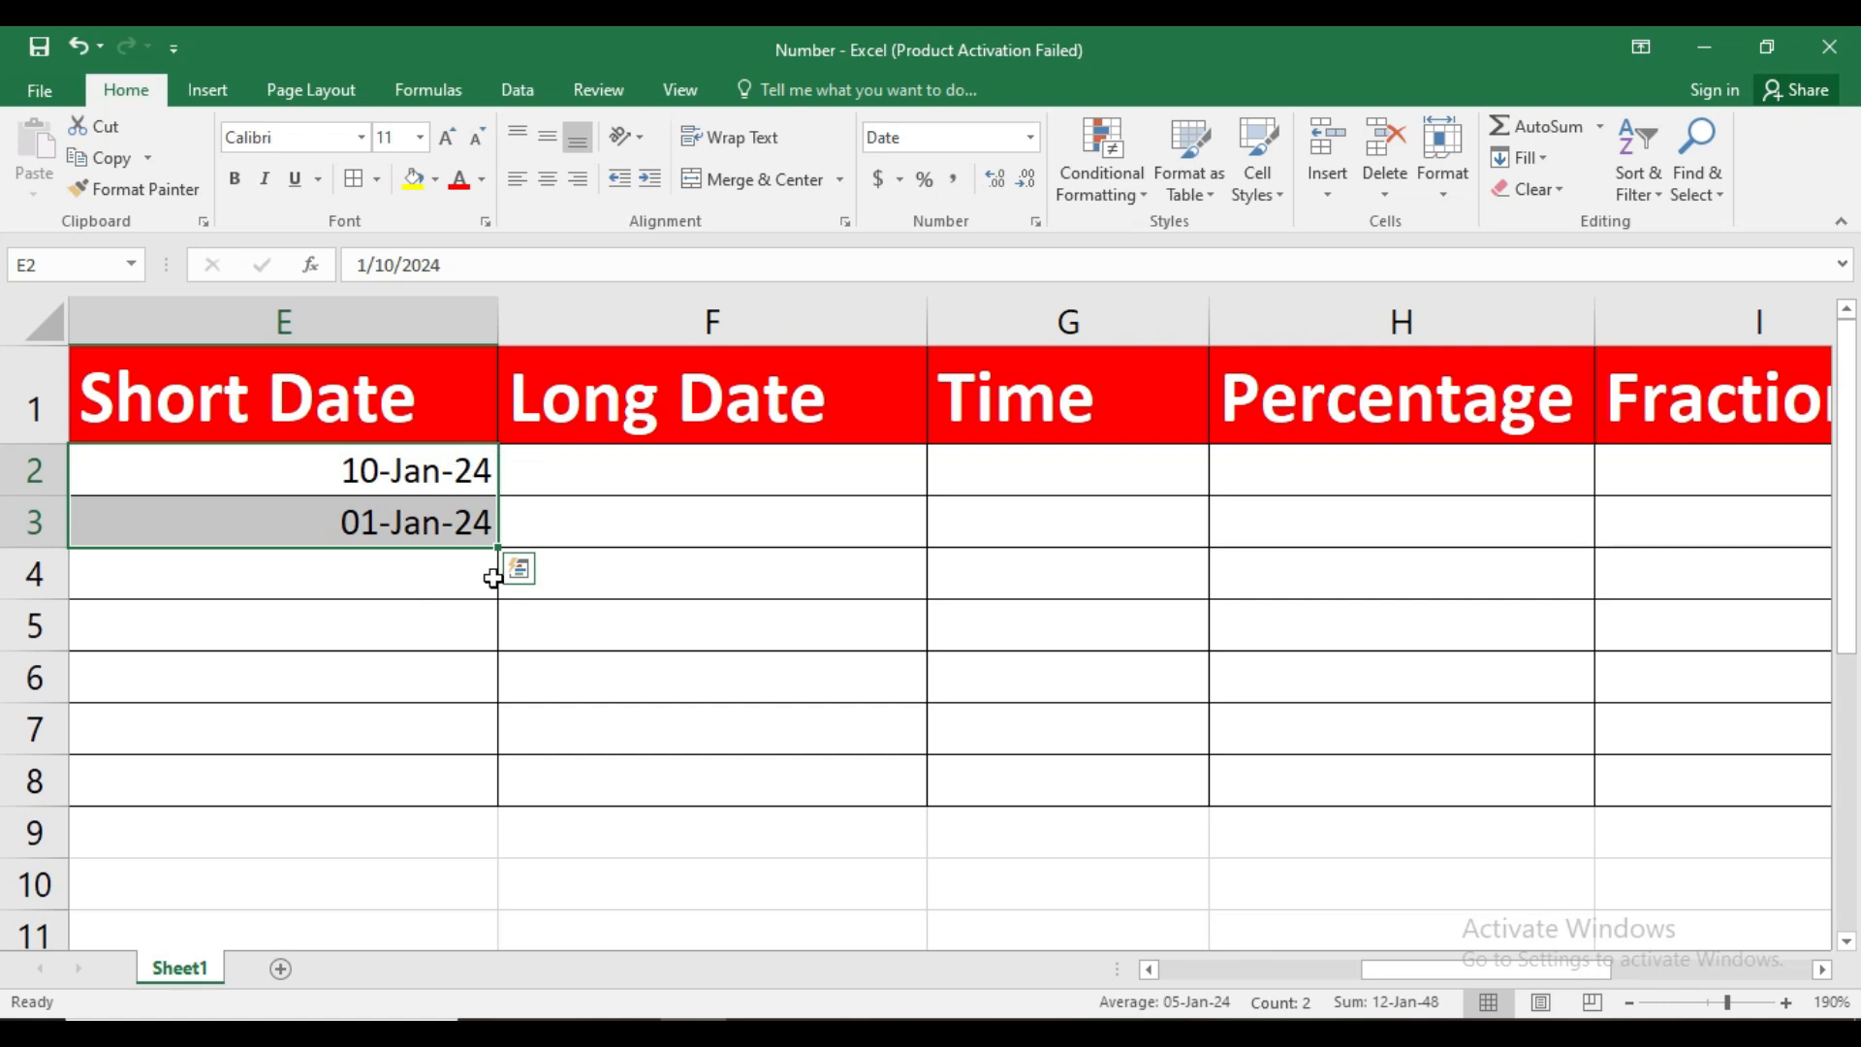
Enter 10/10/2024 in F2 under Long Date and fill the date series down to F3
left_click(611, 475)
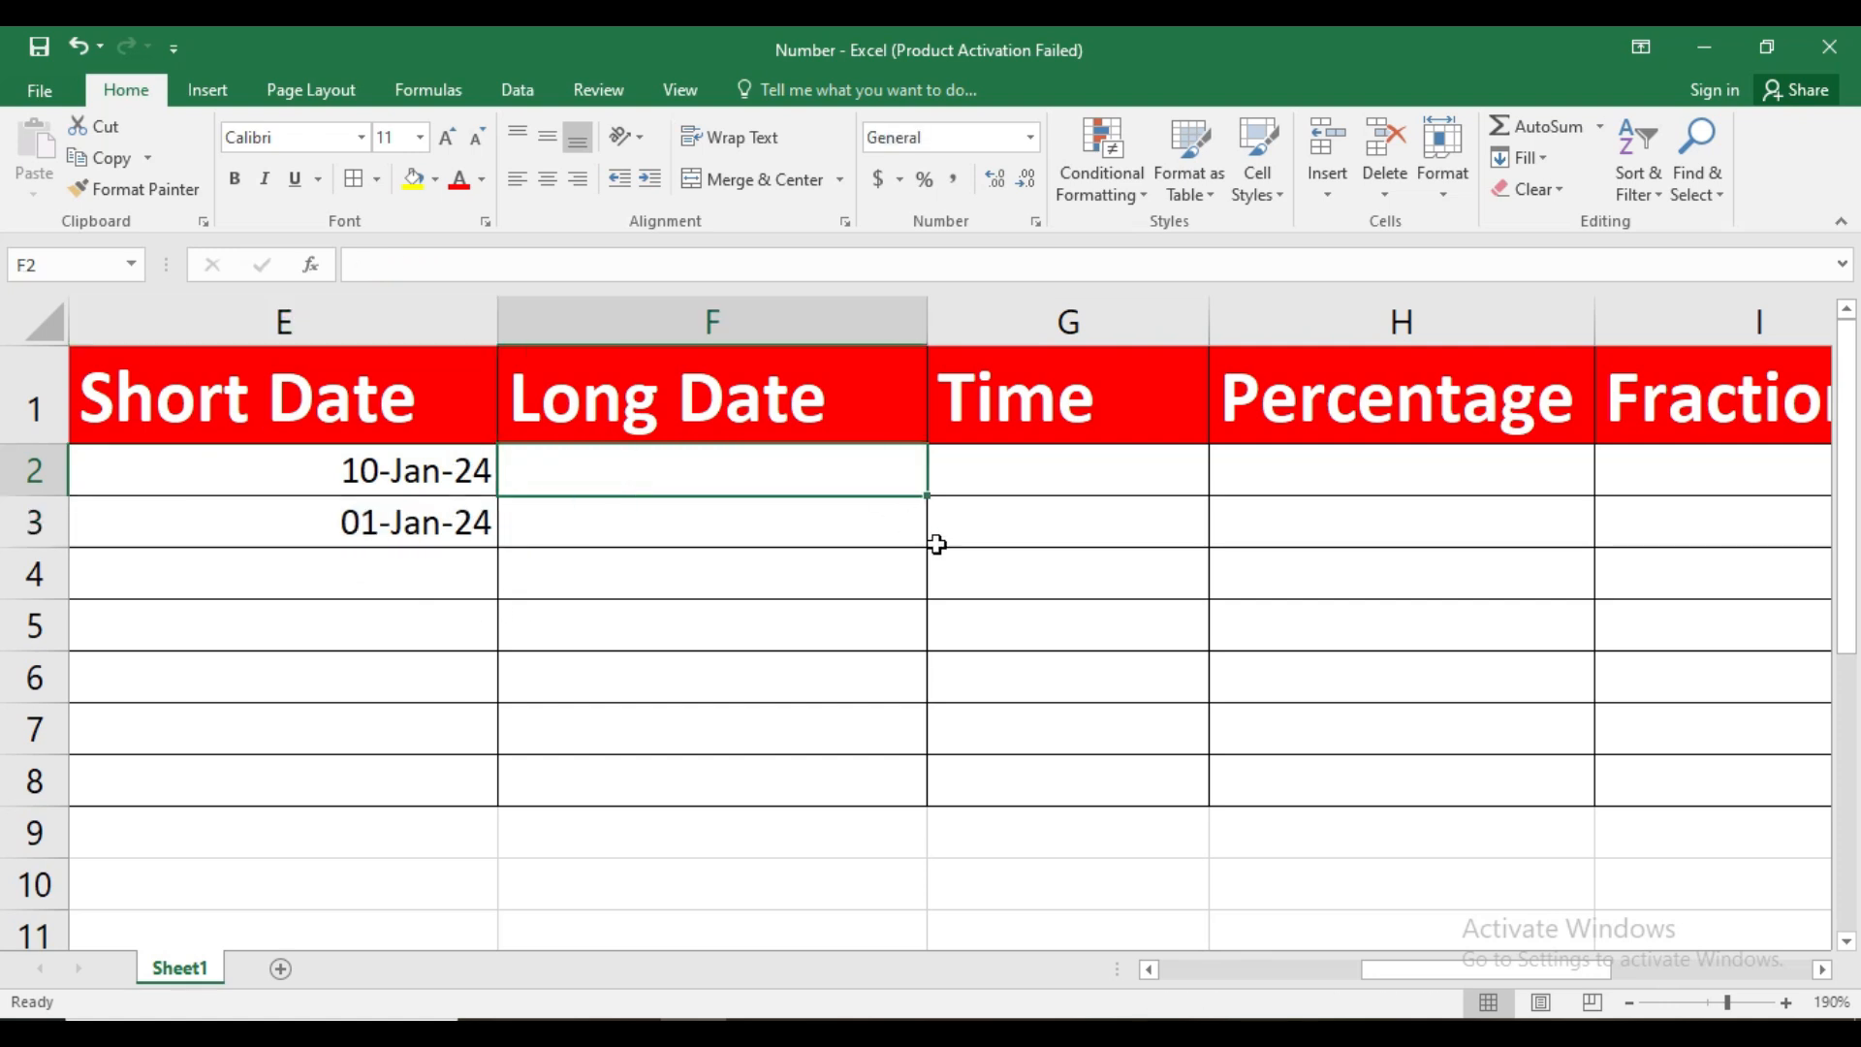
type("10/10/2024")
key("Return")
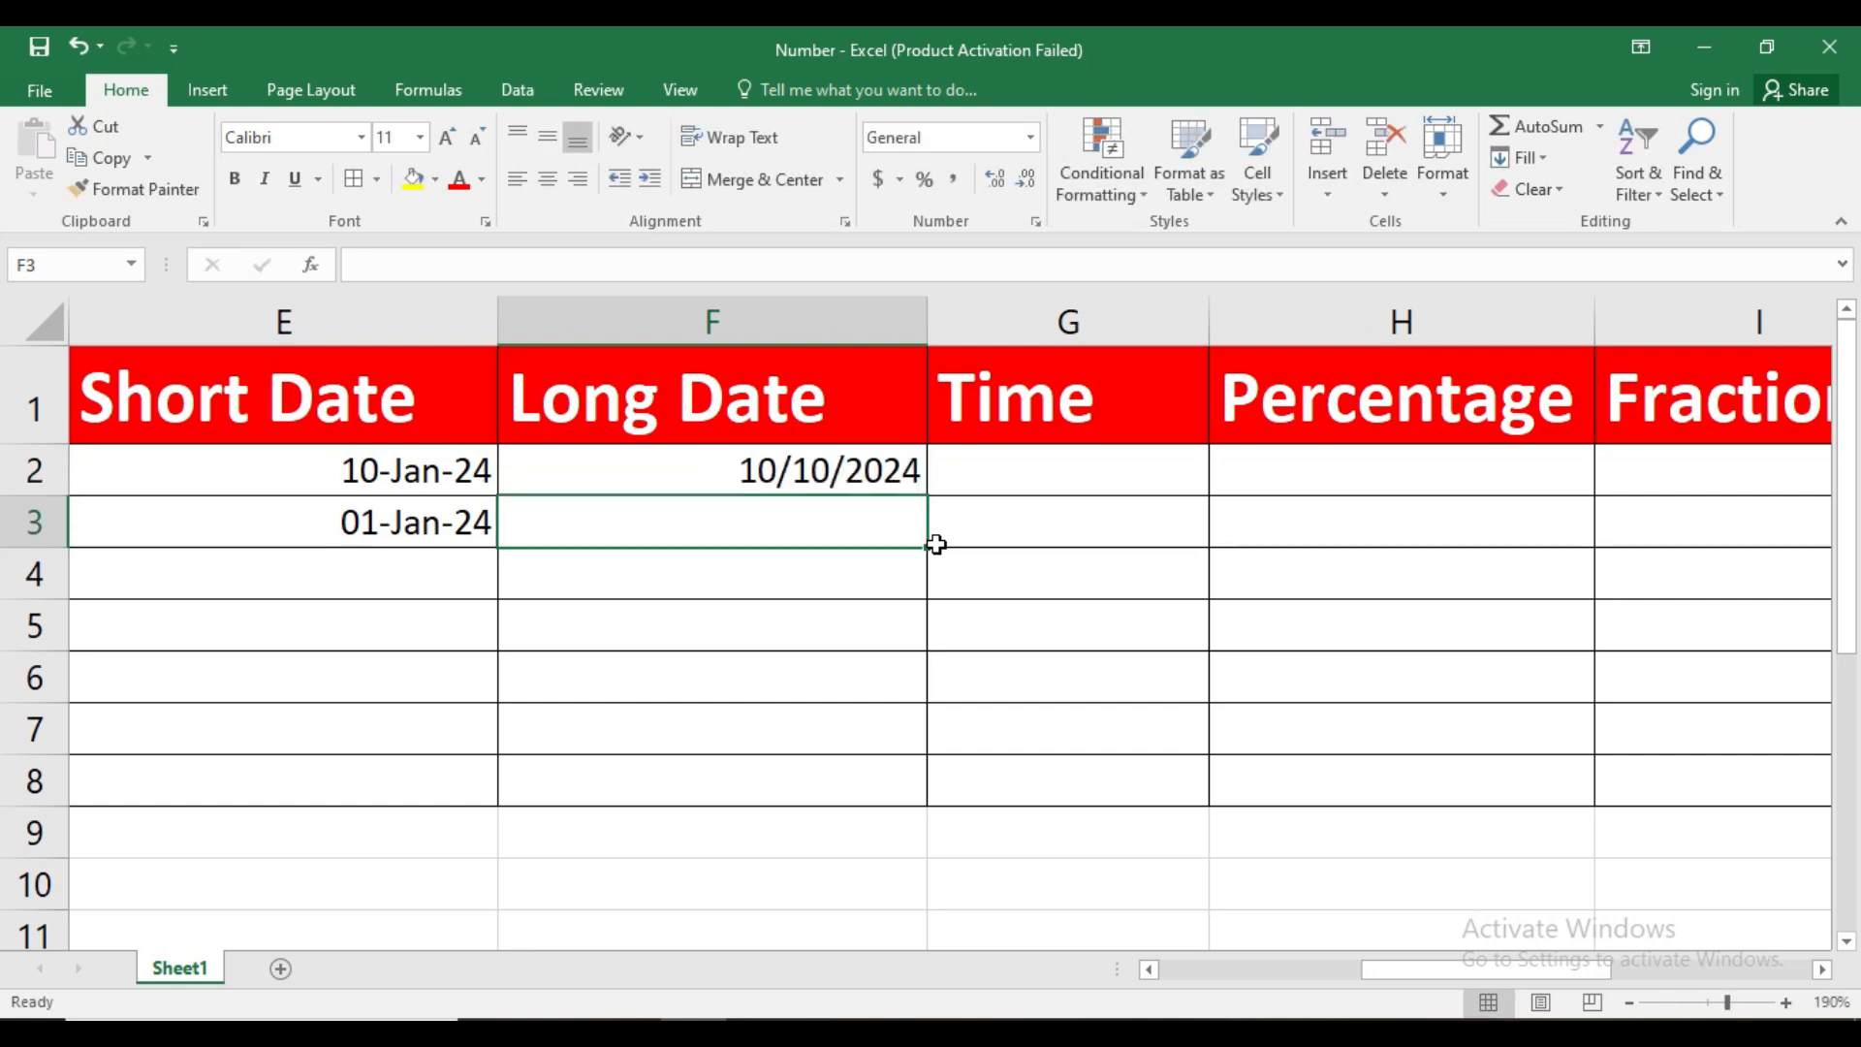
left_click(879, 471)
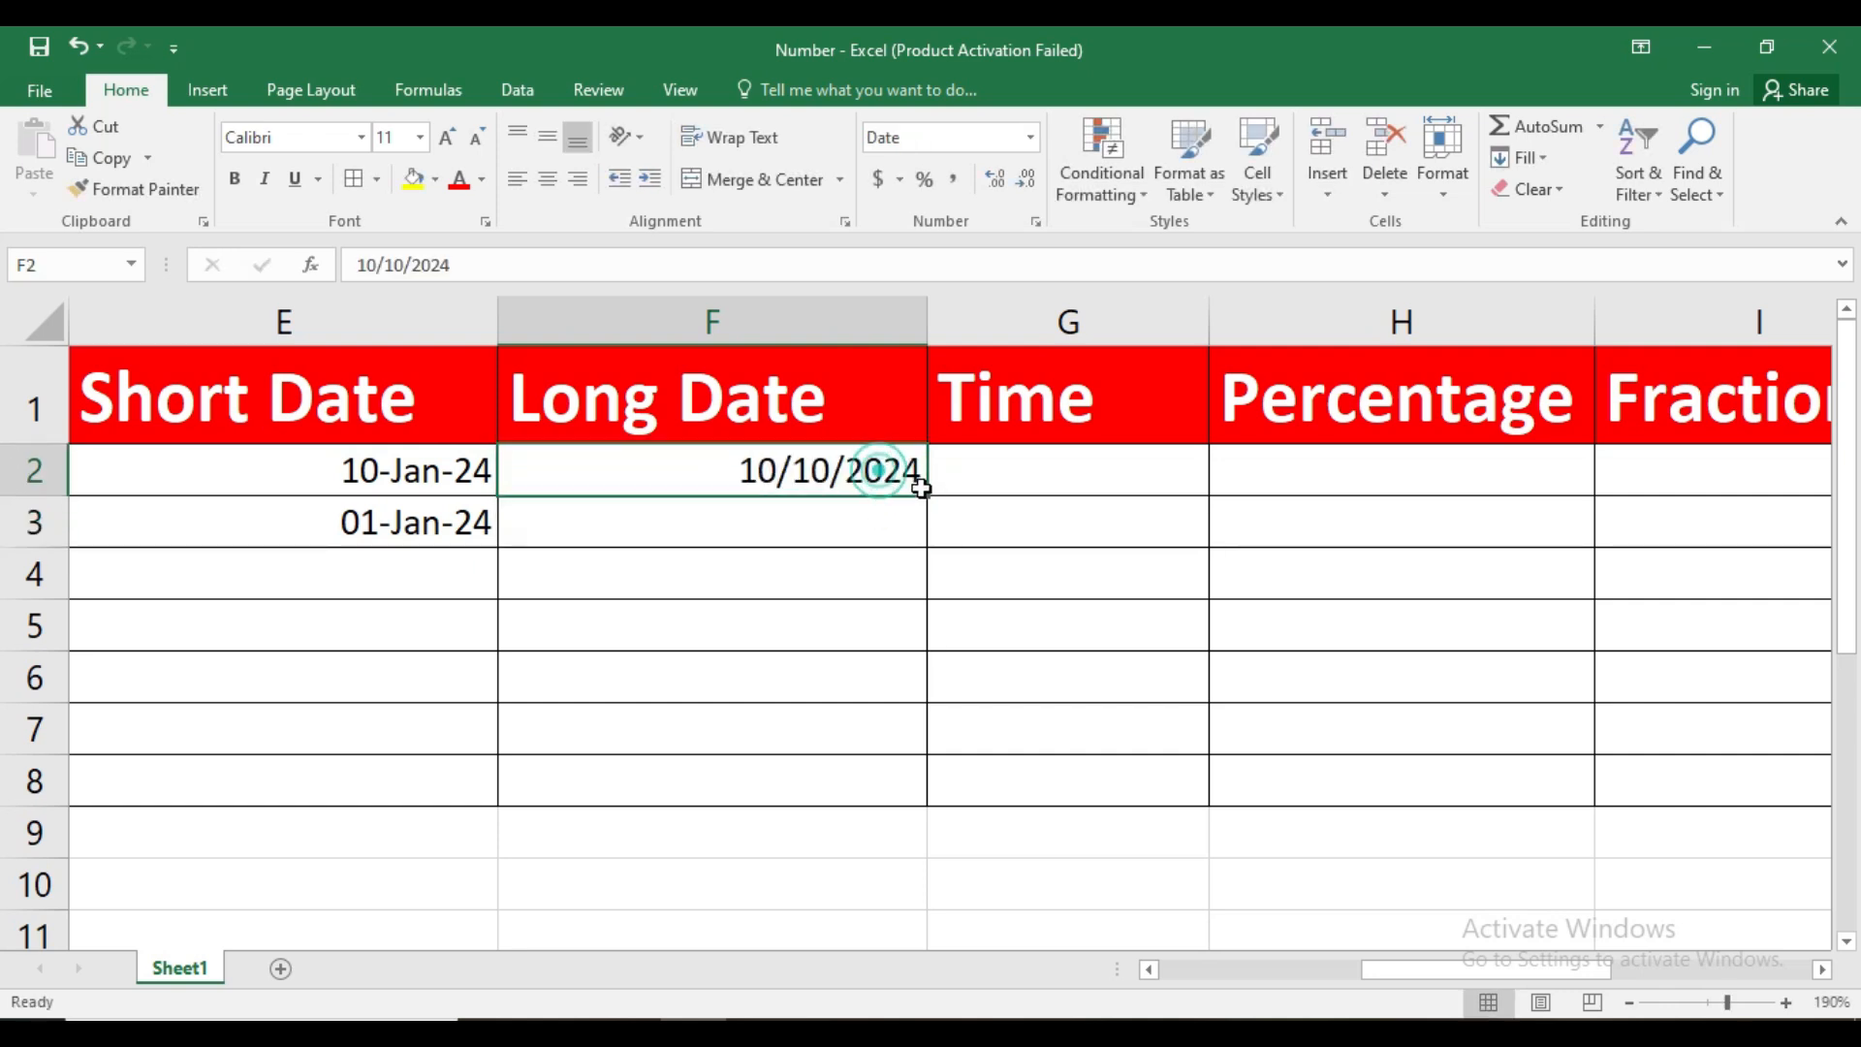
left_click_drag(926, 496, 933, 539)
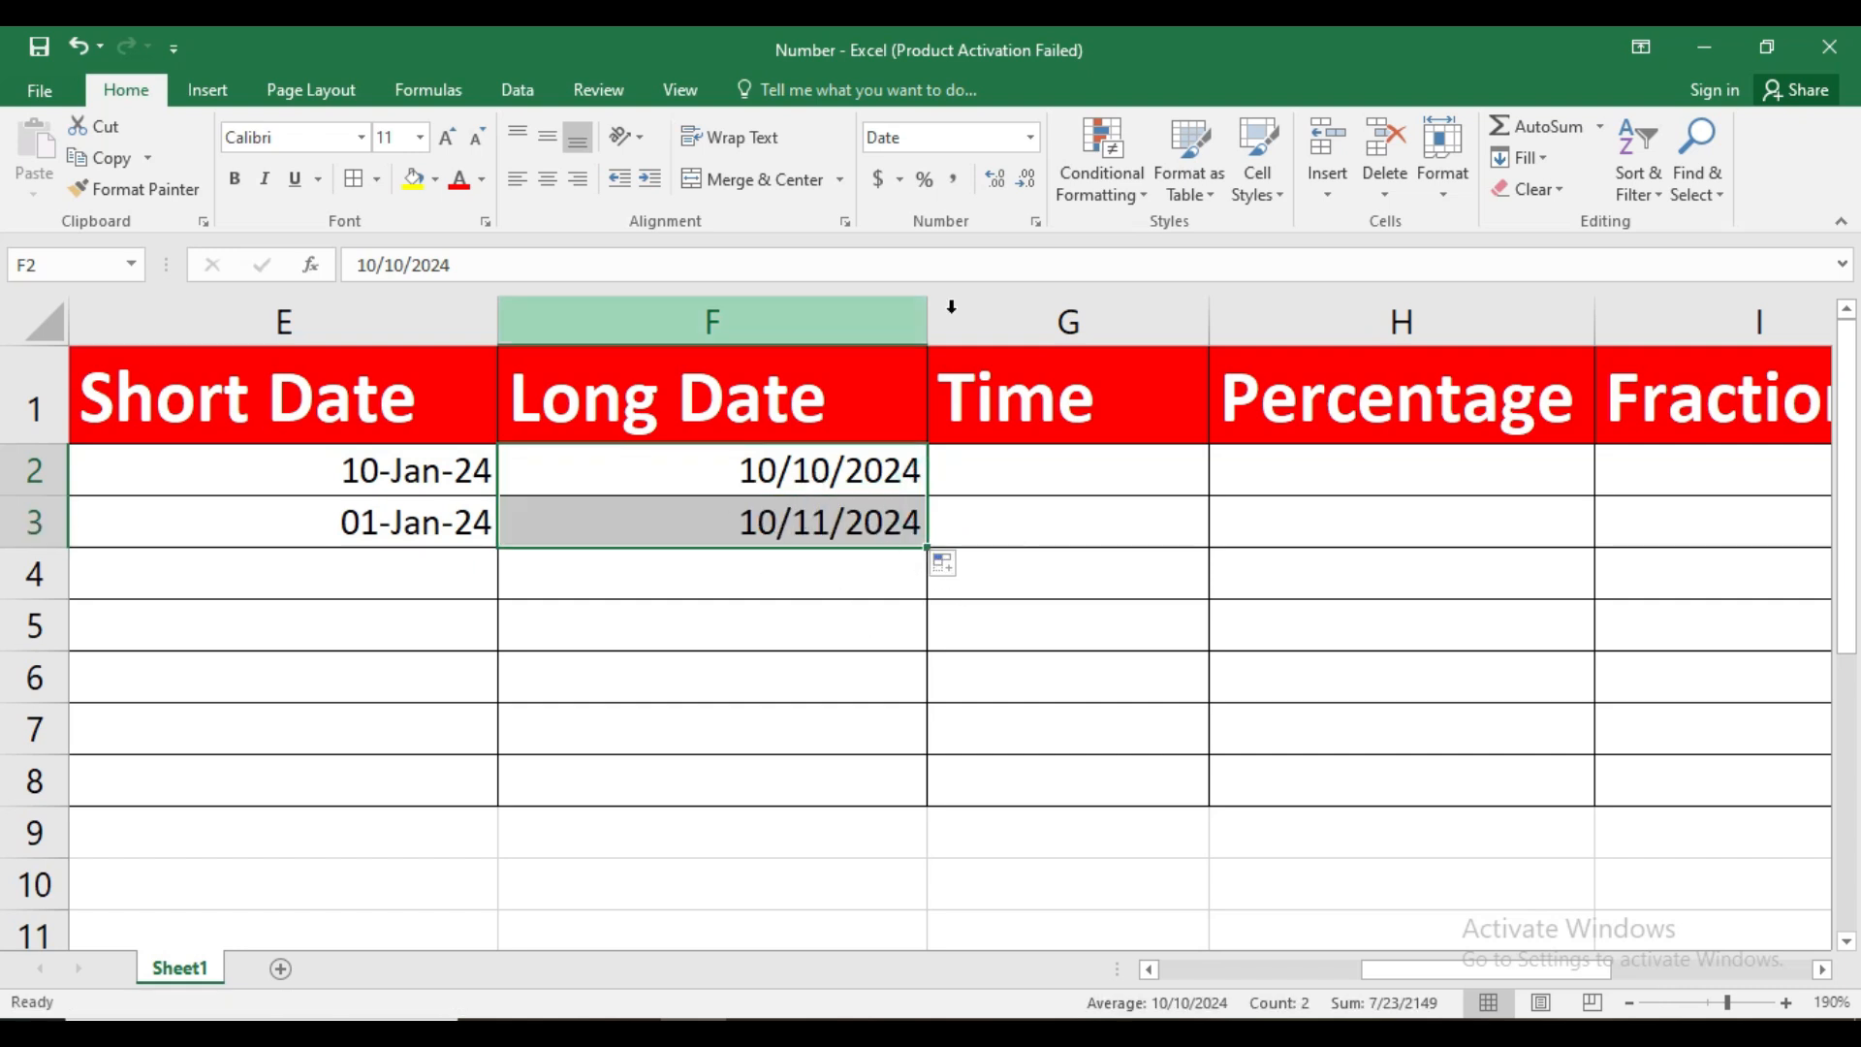
Format F2:F3 with the long Date type *Wednesday, March 14, 2012
left_click(1035, 223)
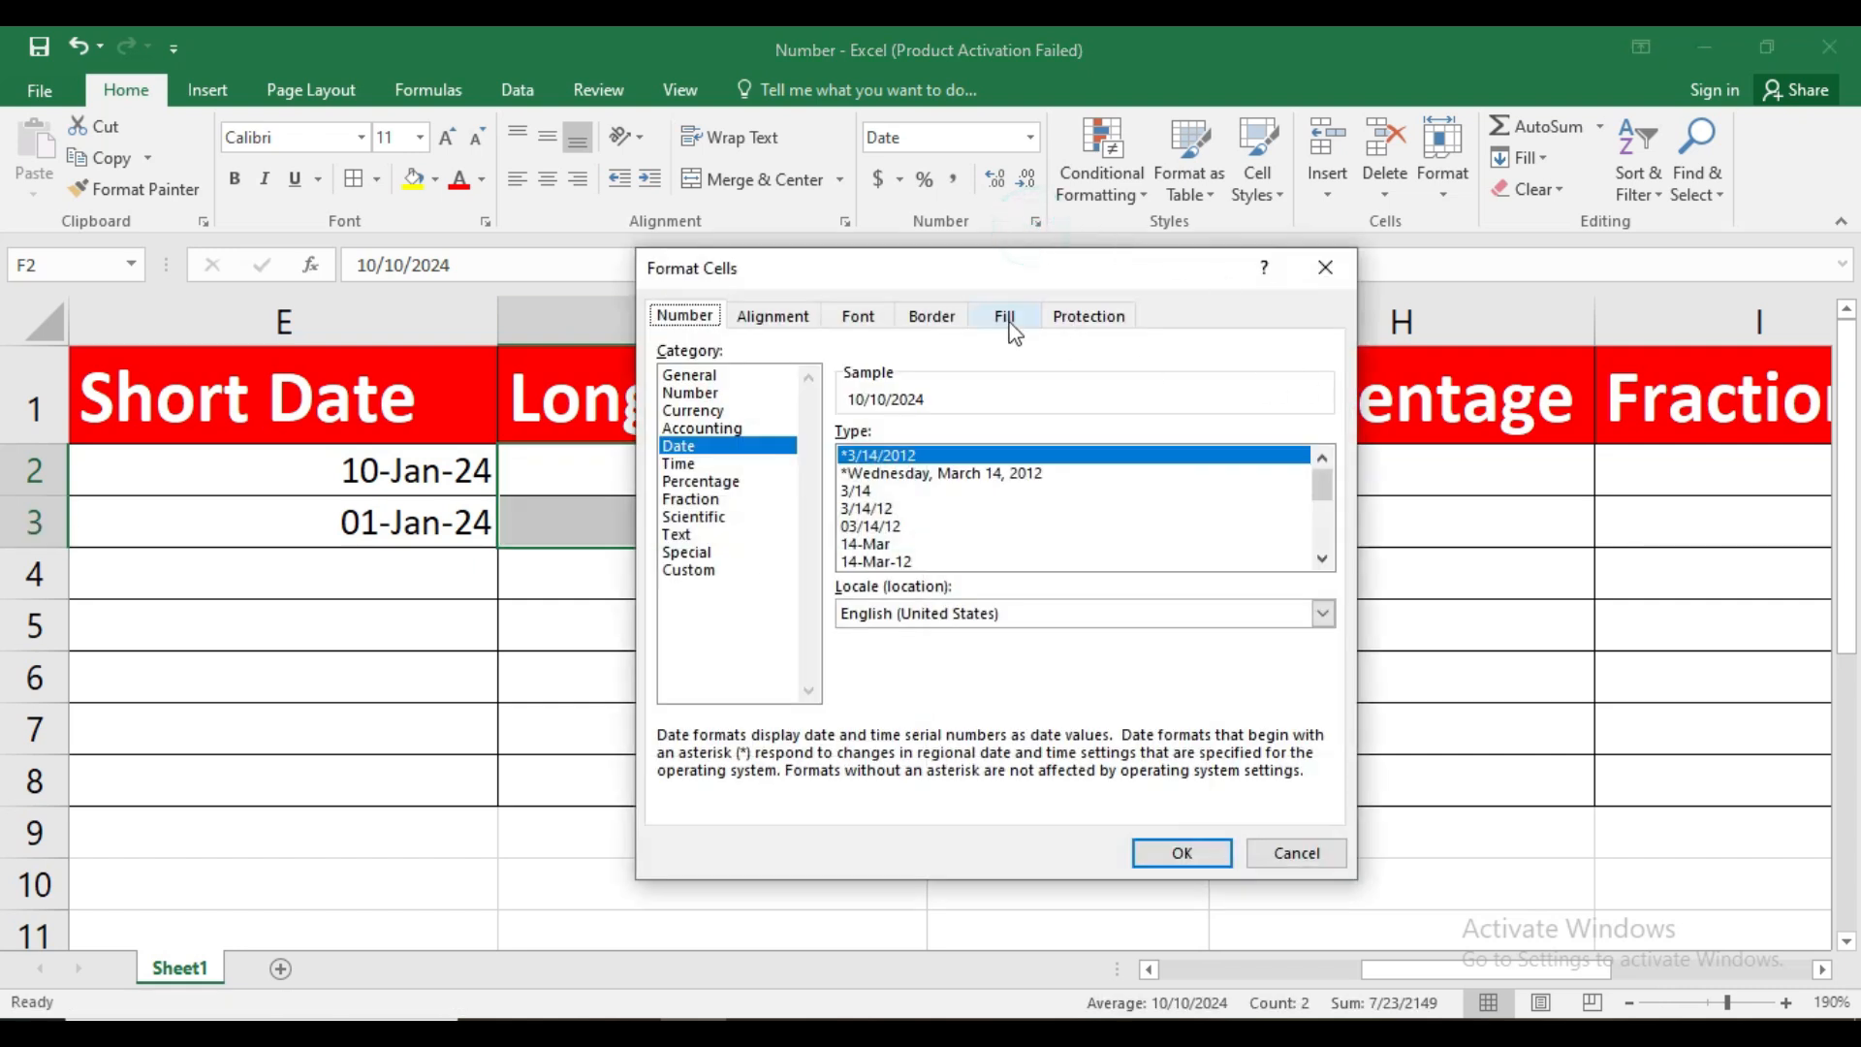
left_click_drag(900, 279, 1200, 231)
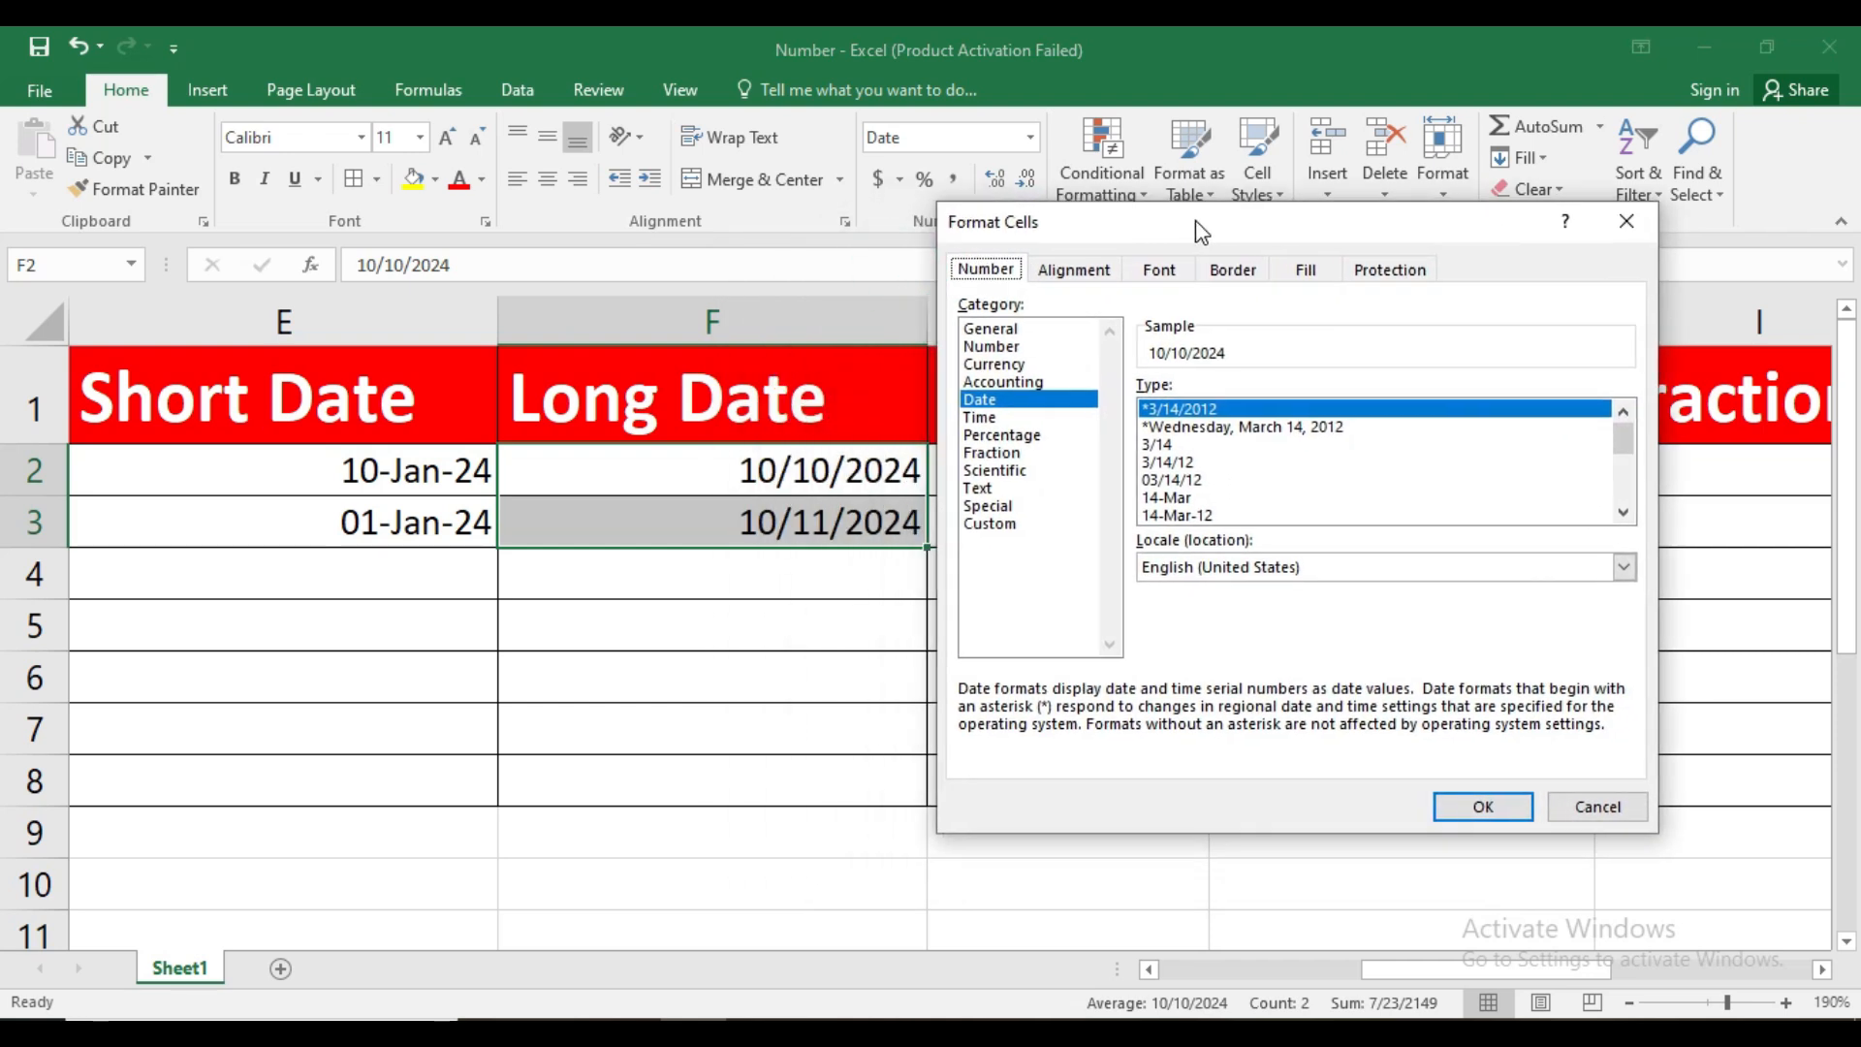
left_click(1251, 427)
left_click(1480, 807)
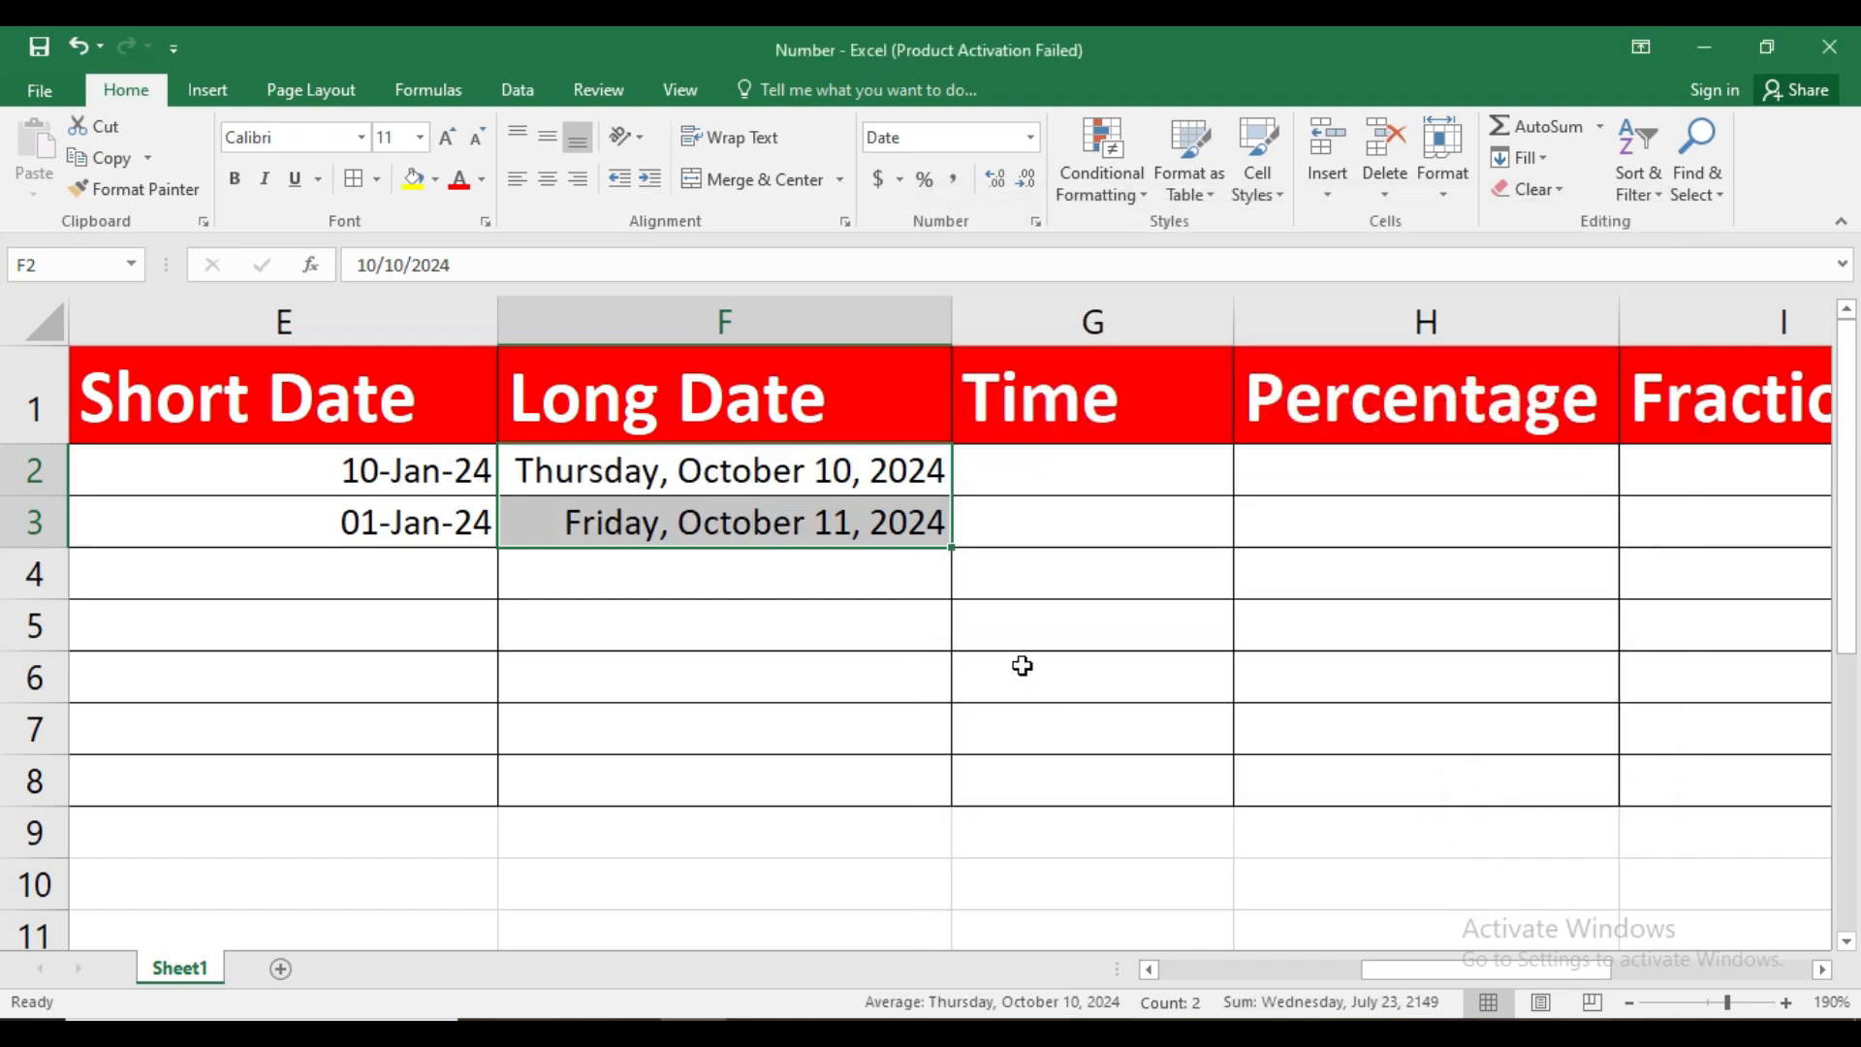
Switch F2:F3 to the Short Date format and back to Long Date
left_click(1032, 136)
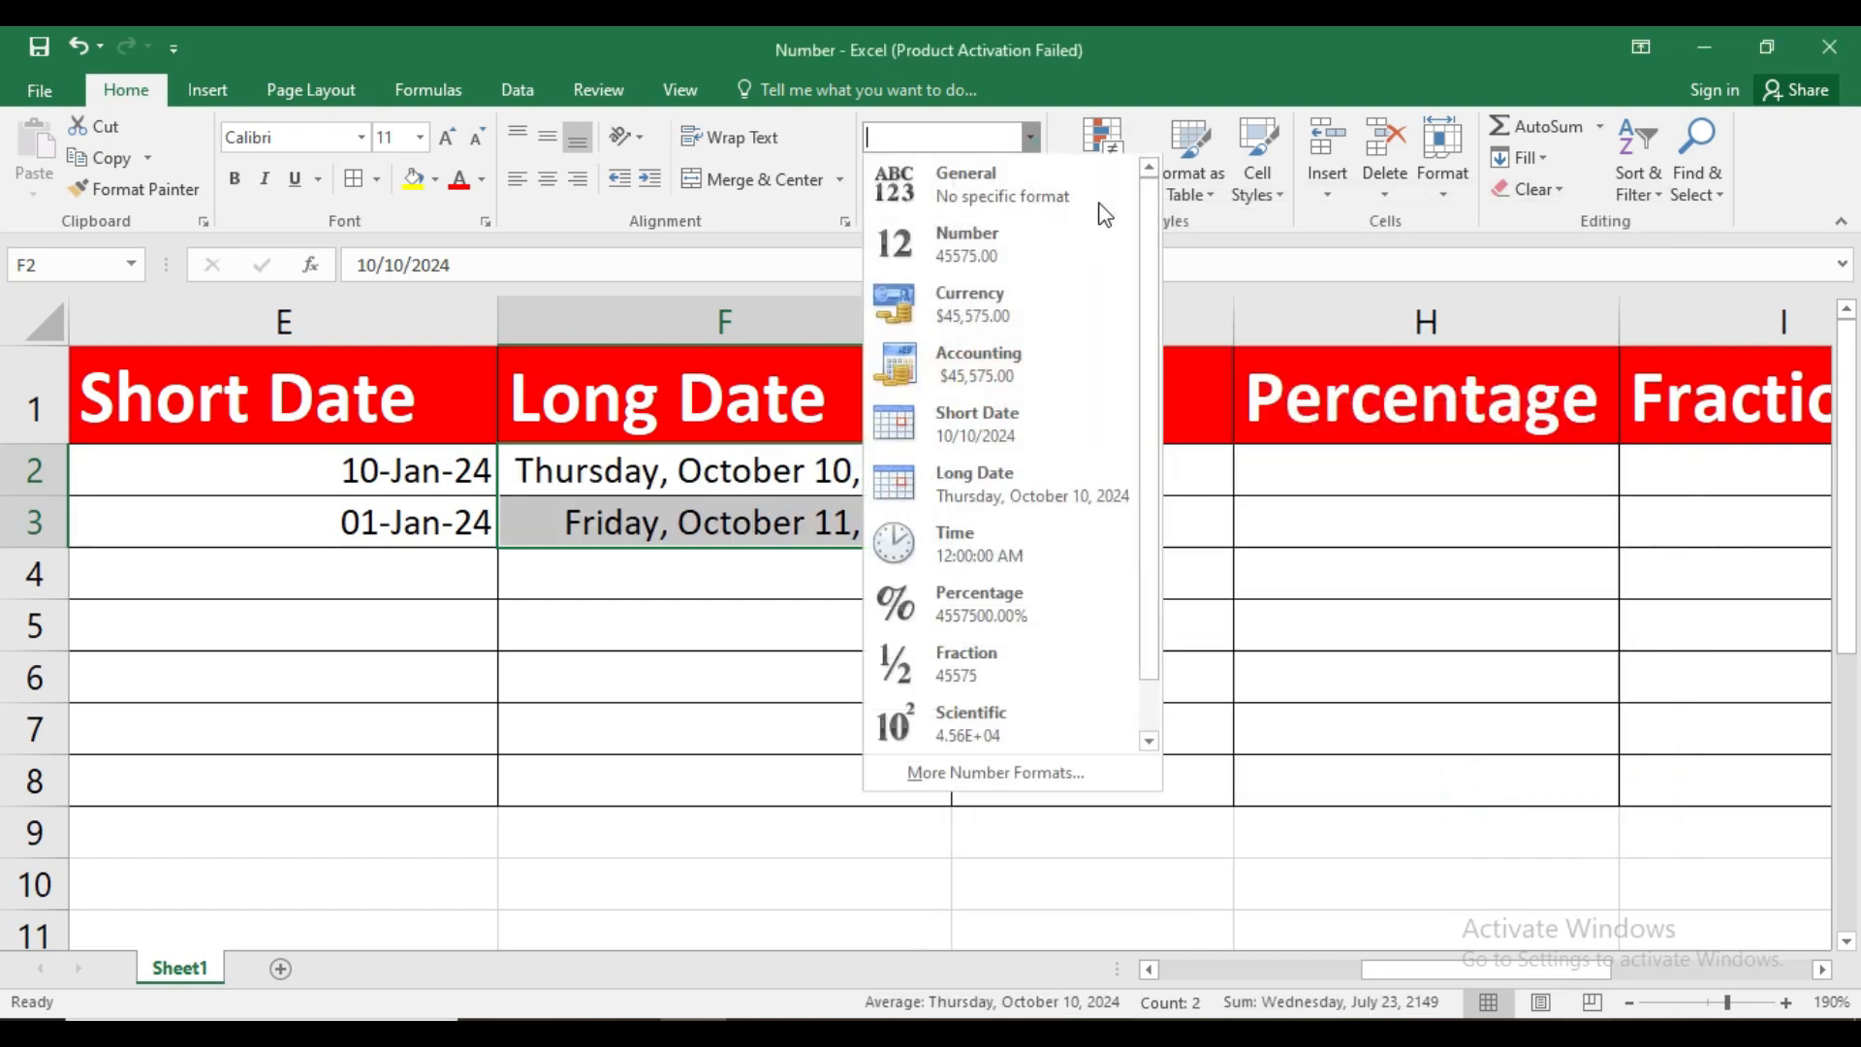
left_click(1046, 435)
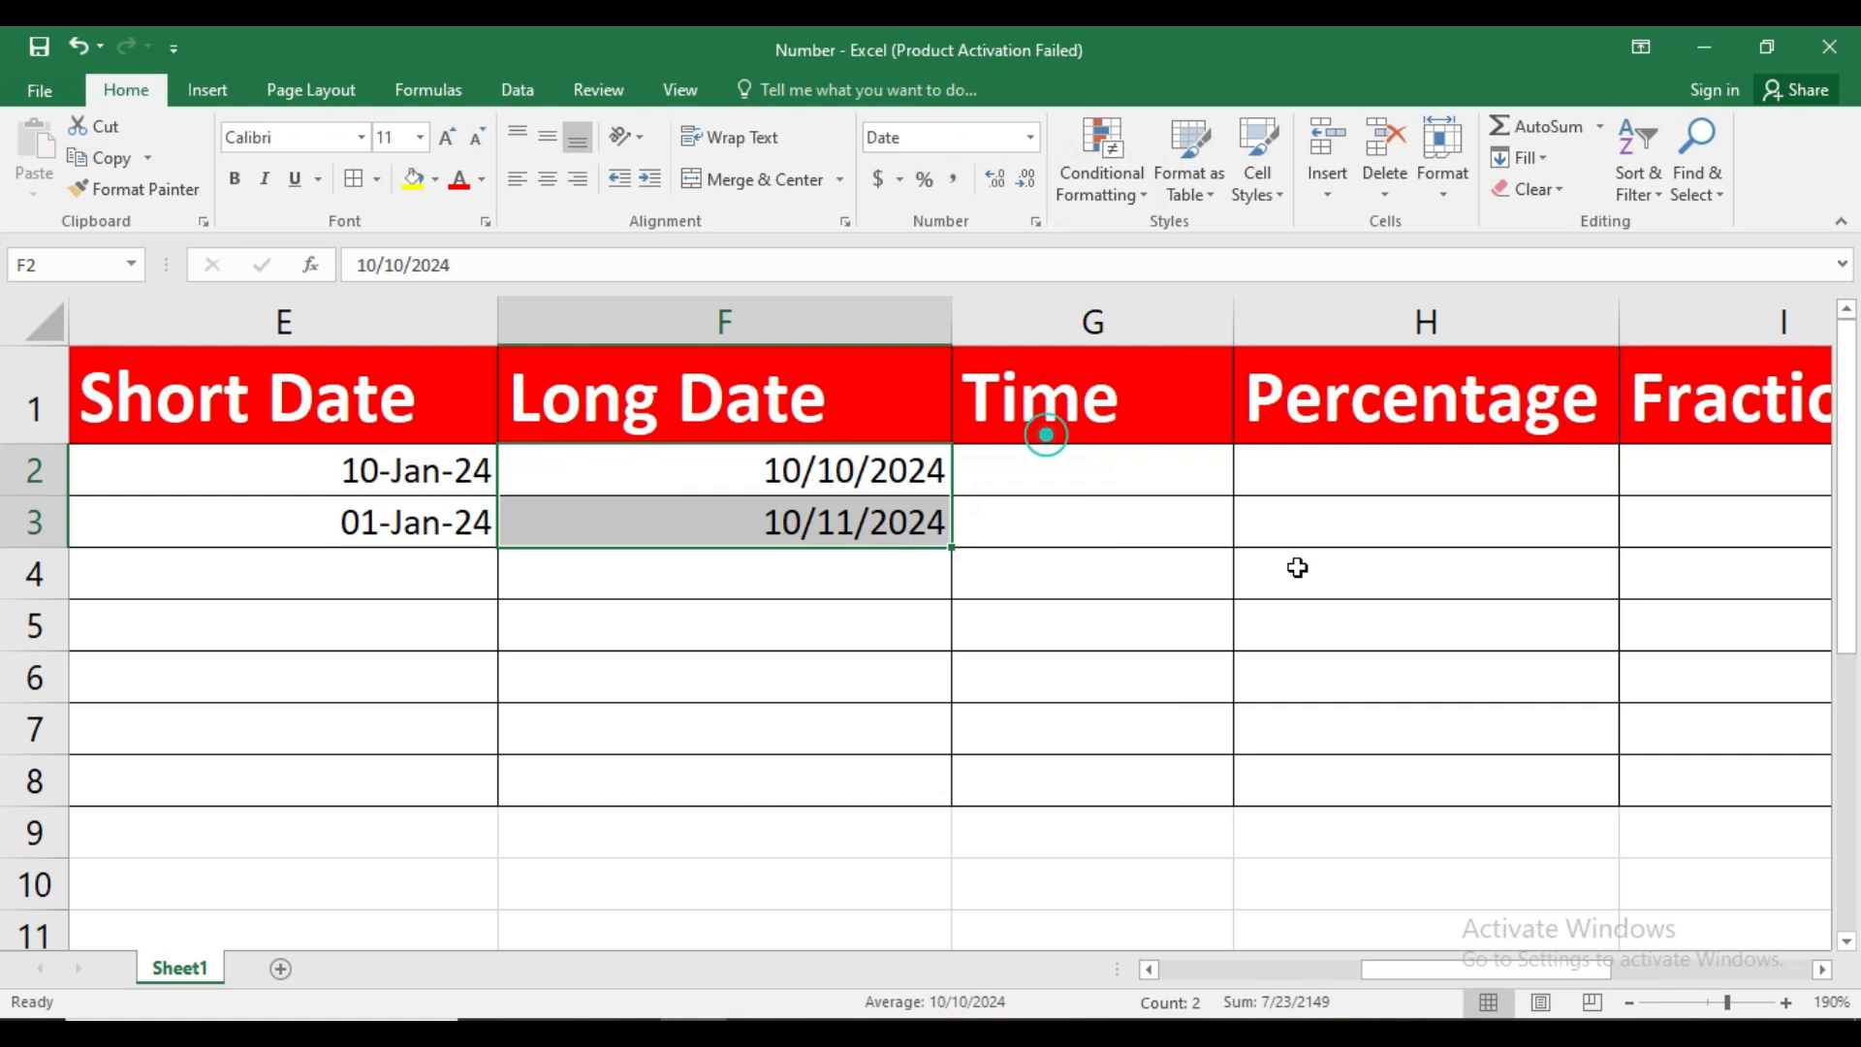
left_click(1029, 136)
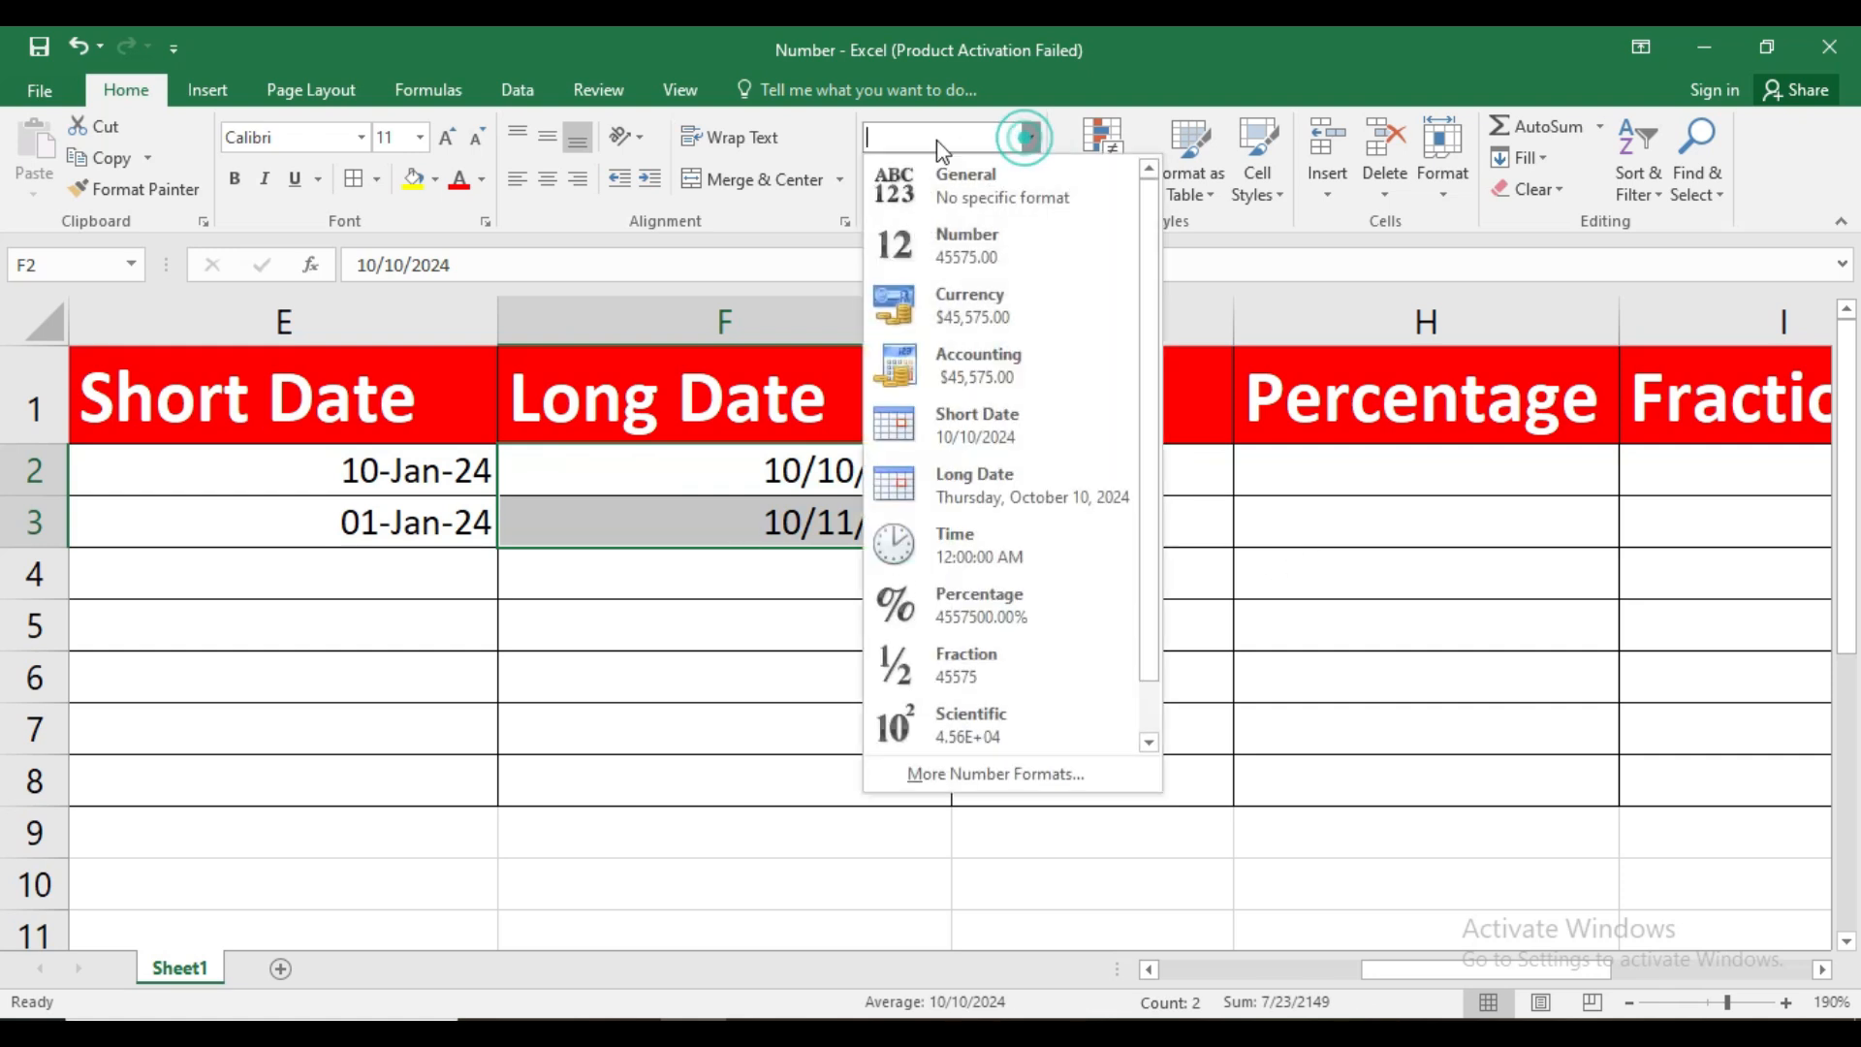
left_click(1003, 499)
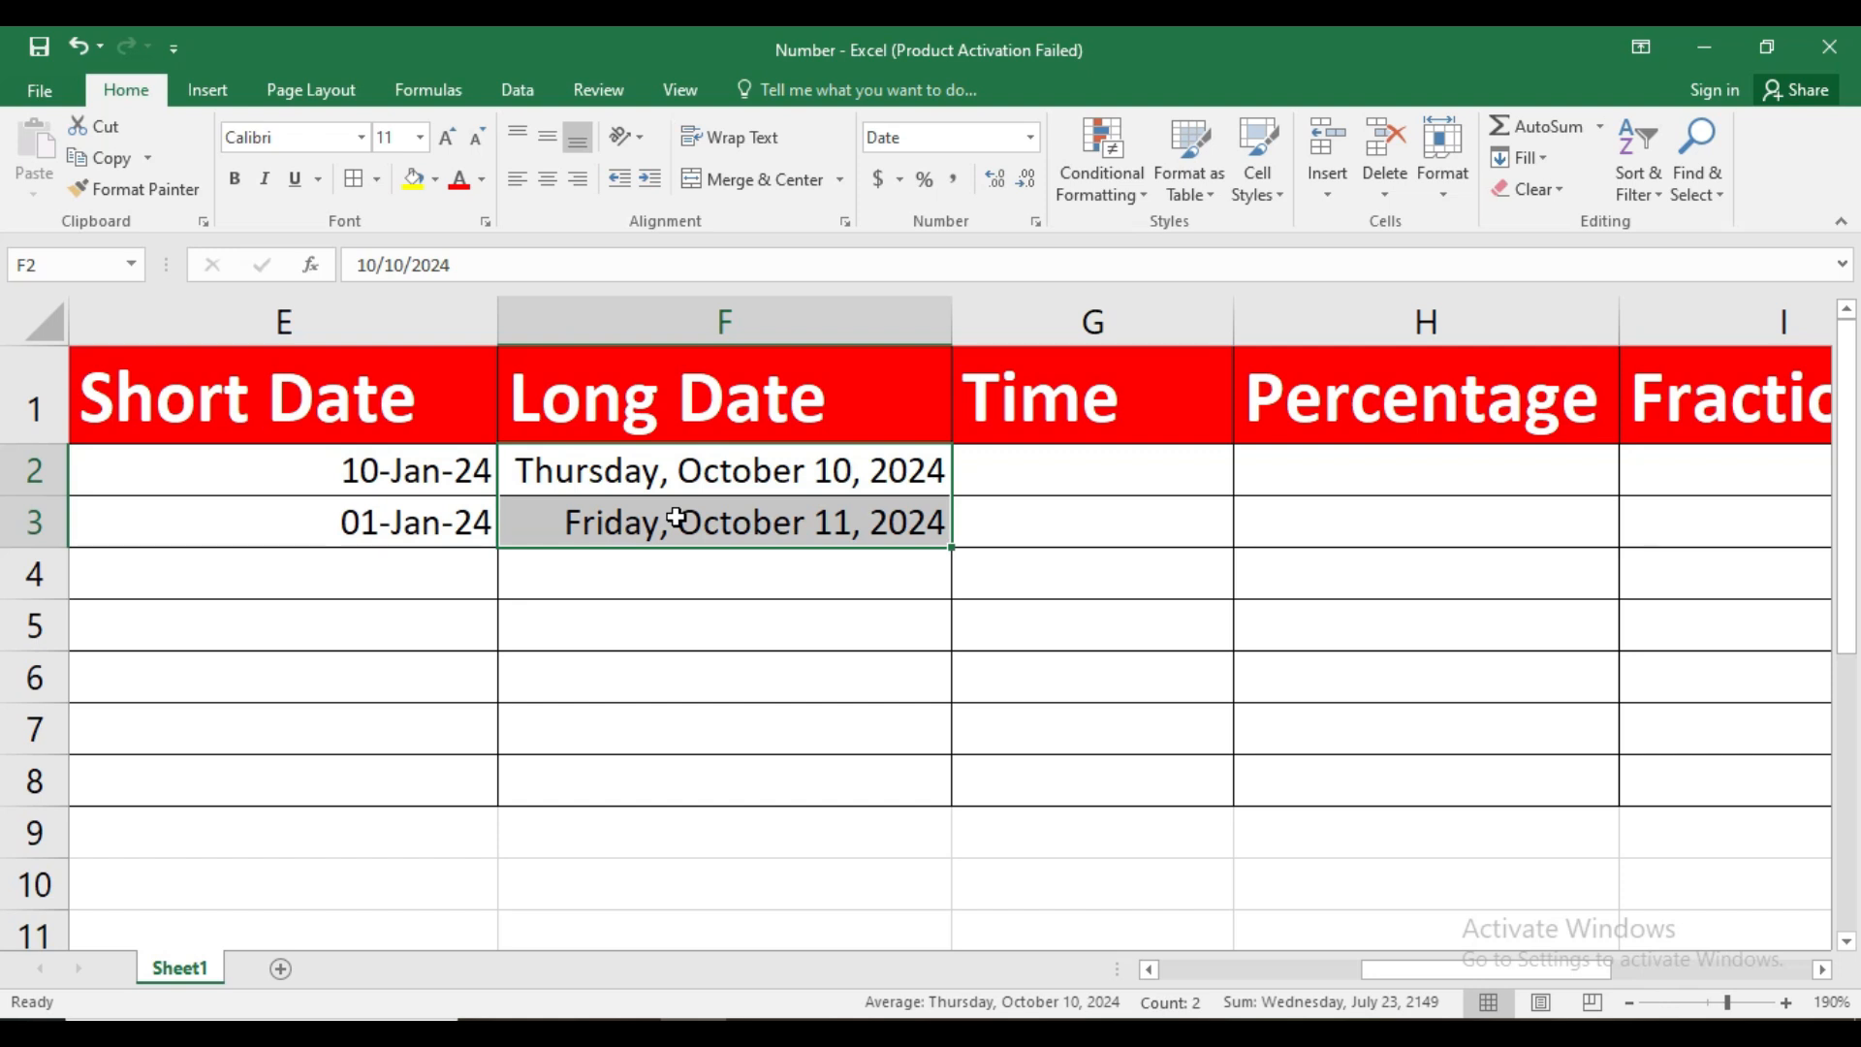
Enter 10:30:25 in G2 under Time and fill the time series down to G8
left_click(1023, 469)
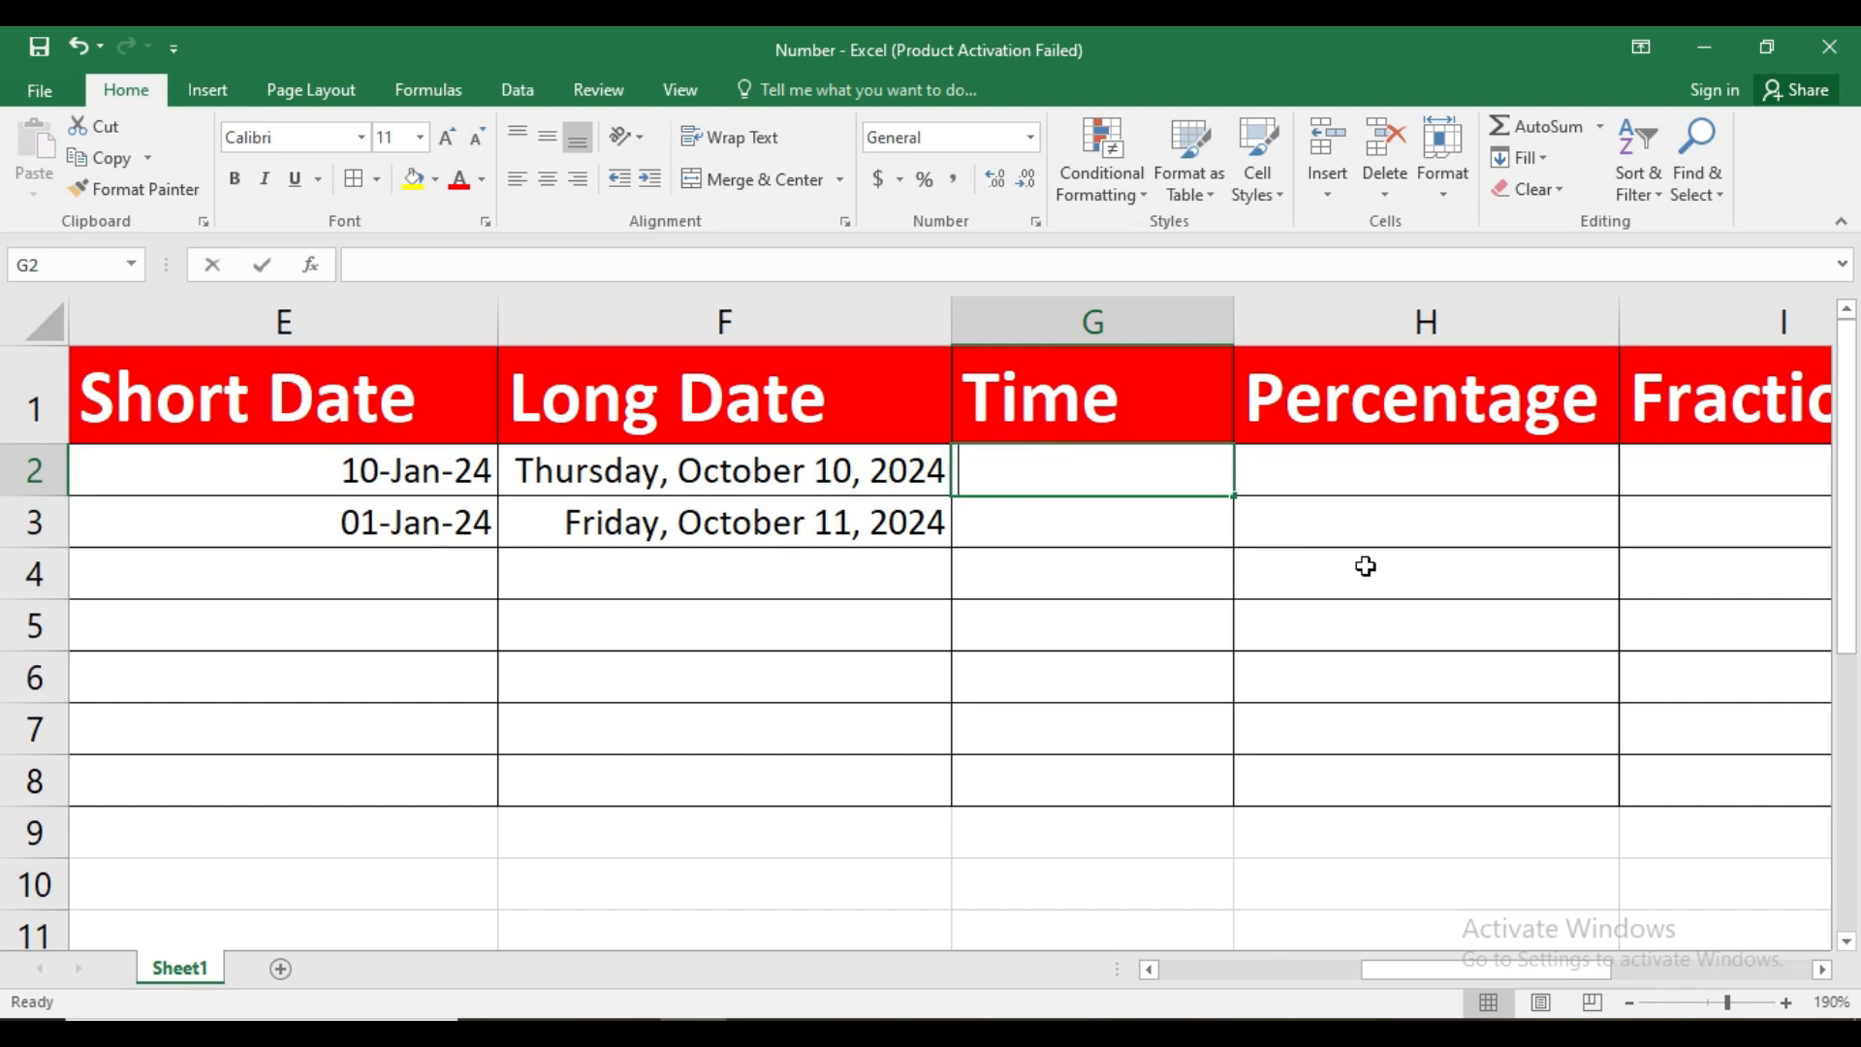
type("10:")
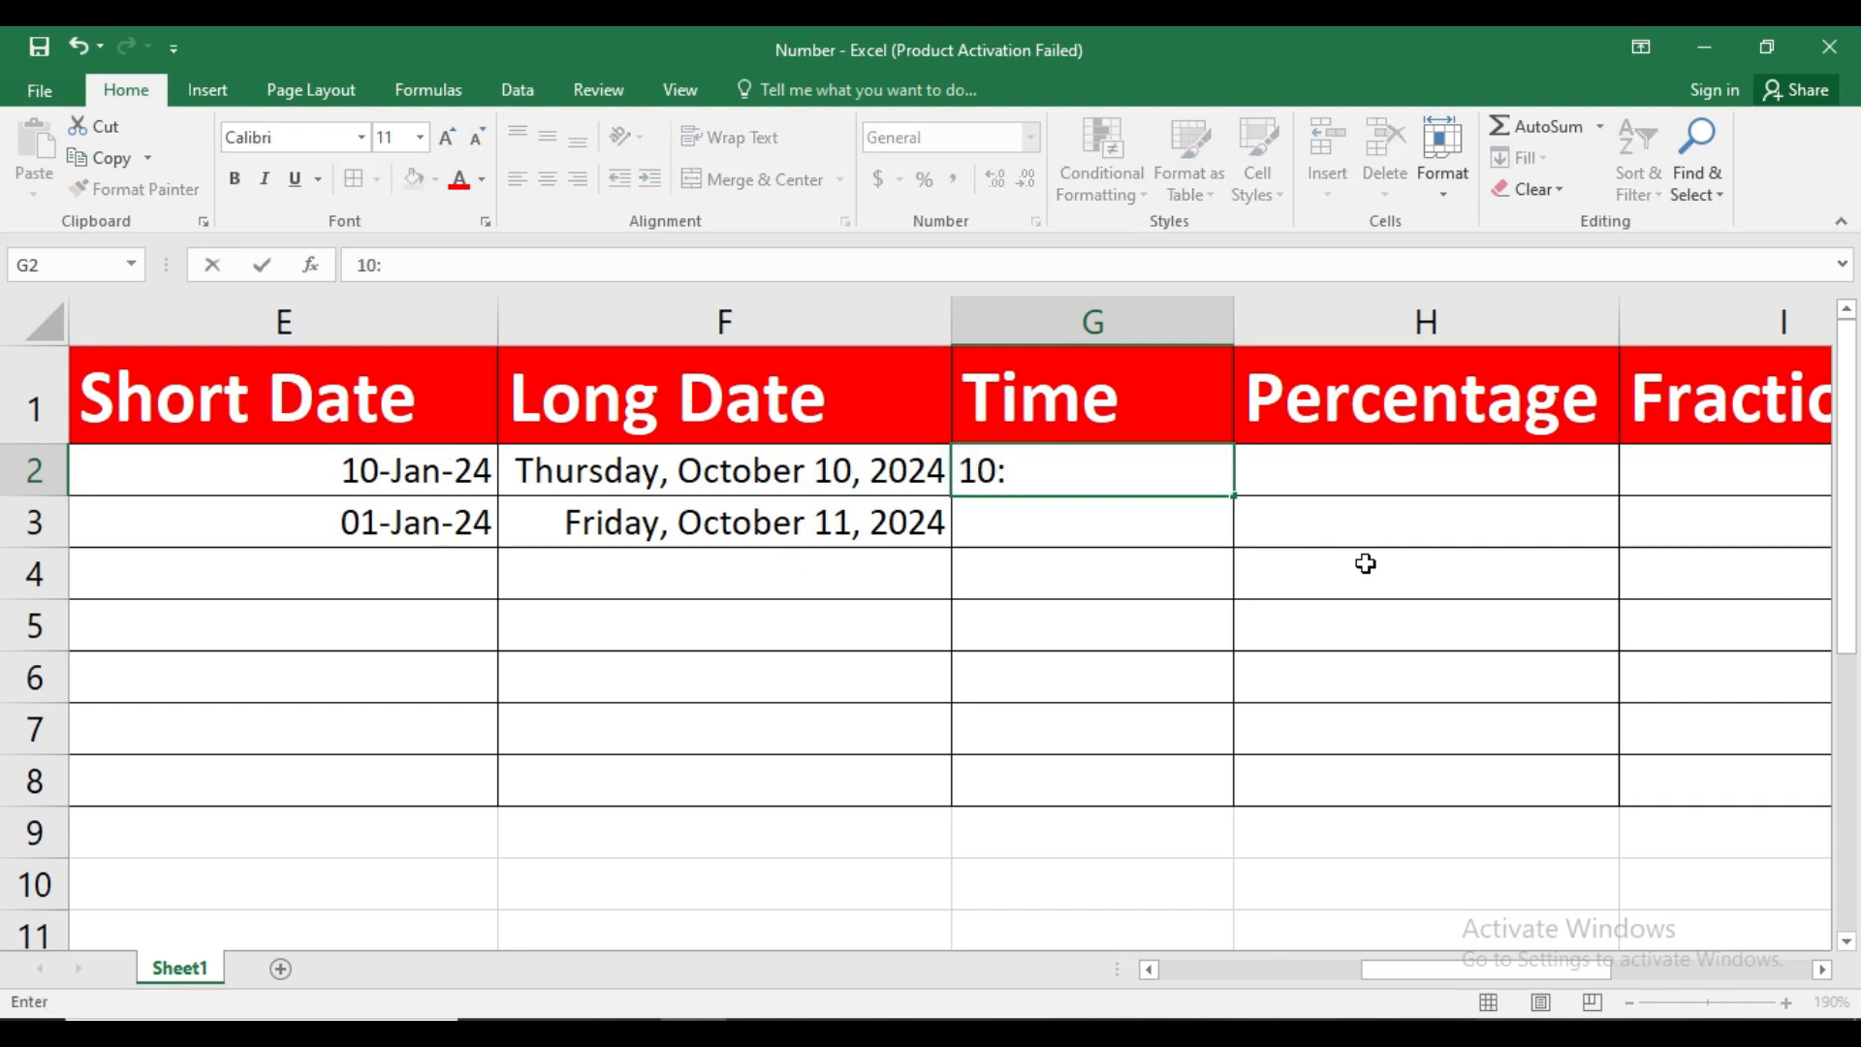
type("30:25")
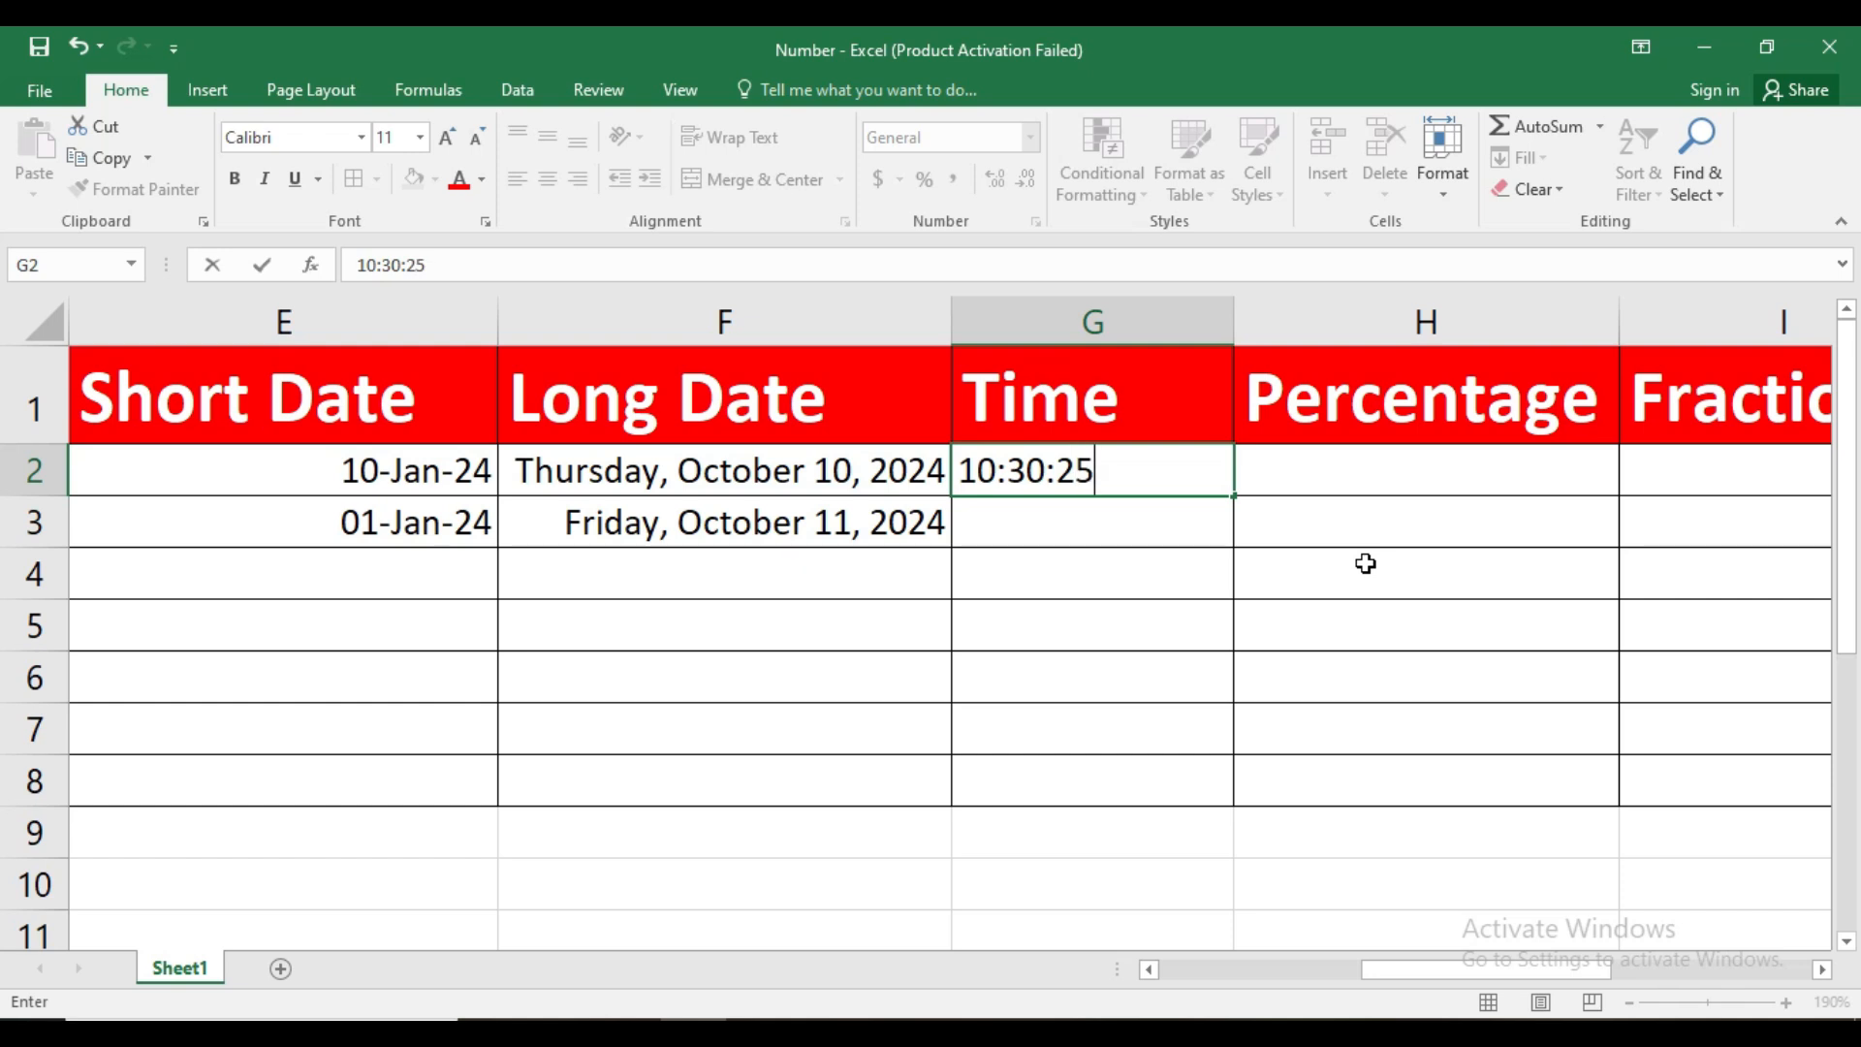
key("Return")
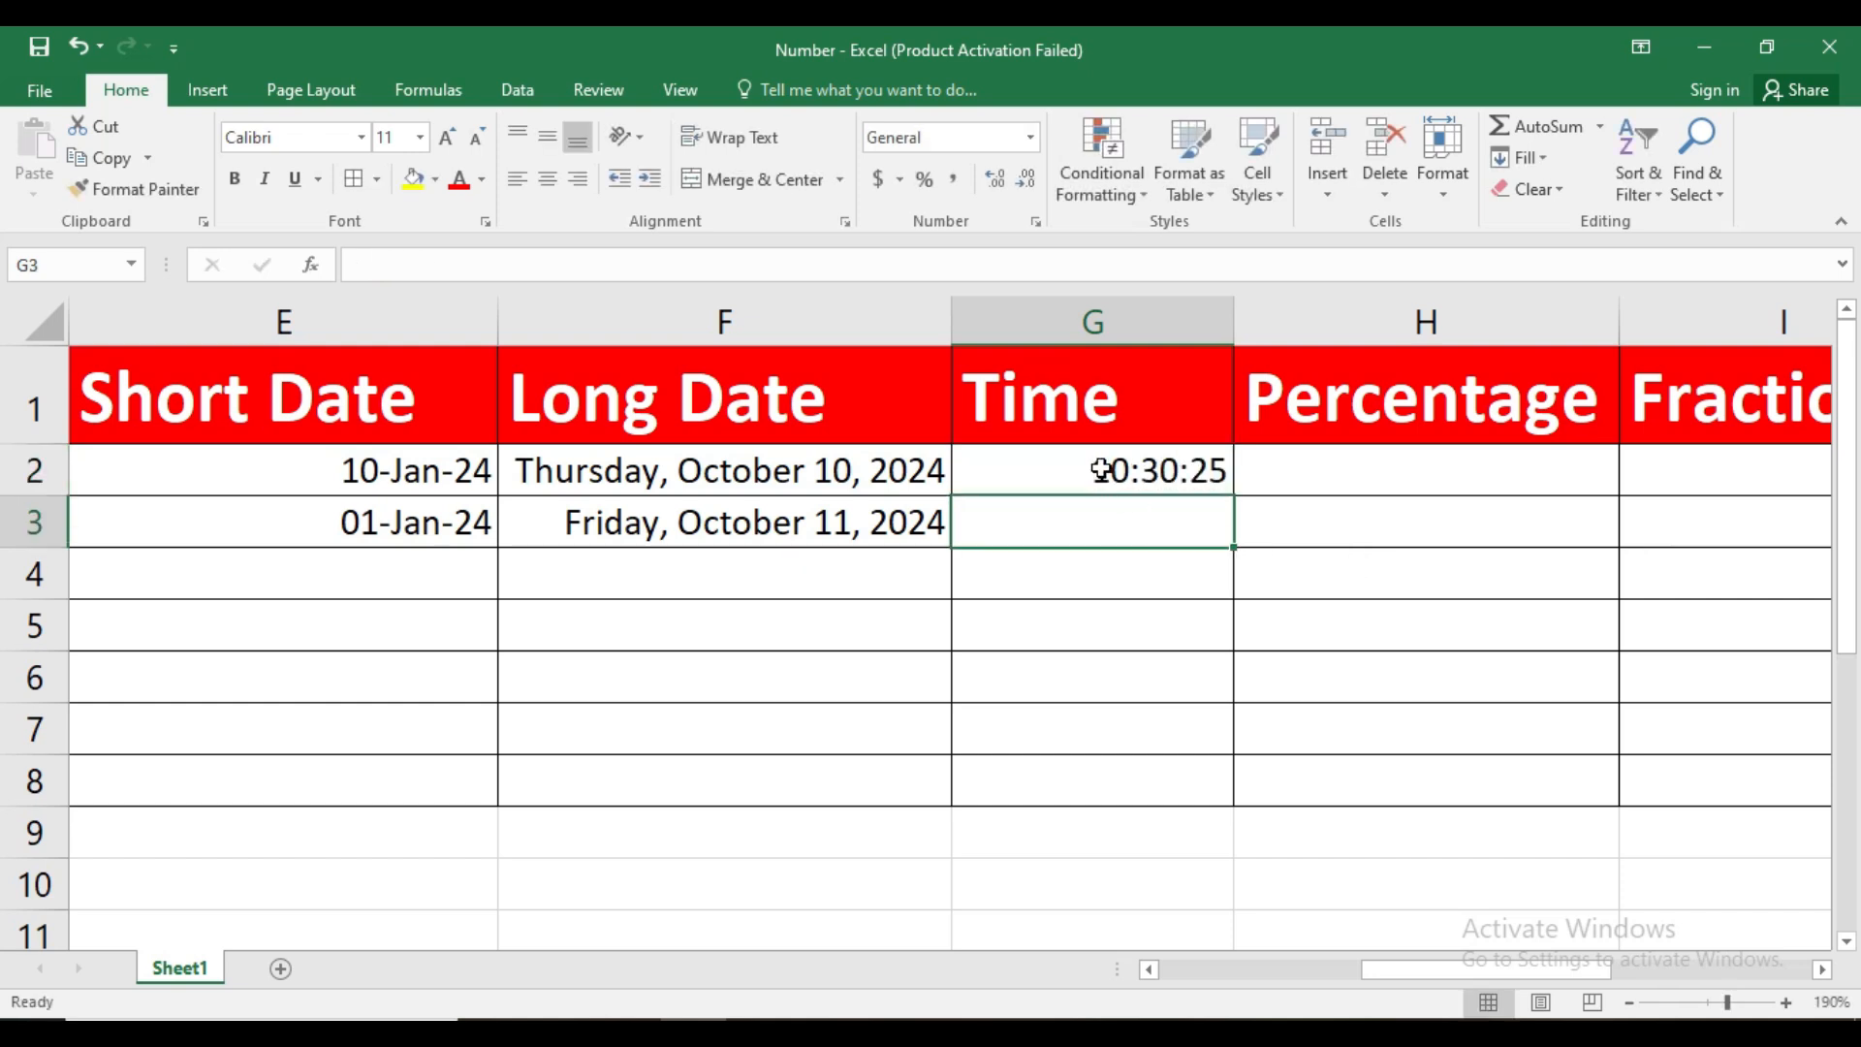
left_click(1101, 470)
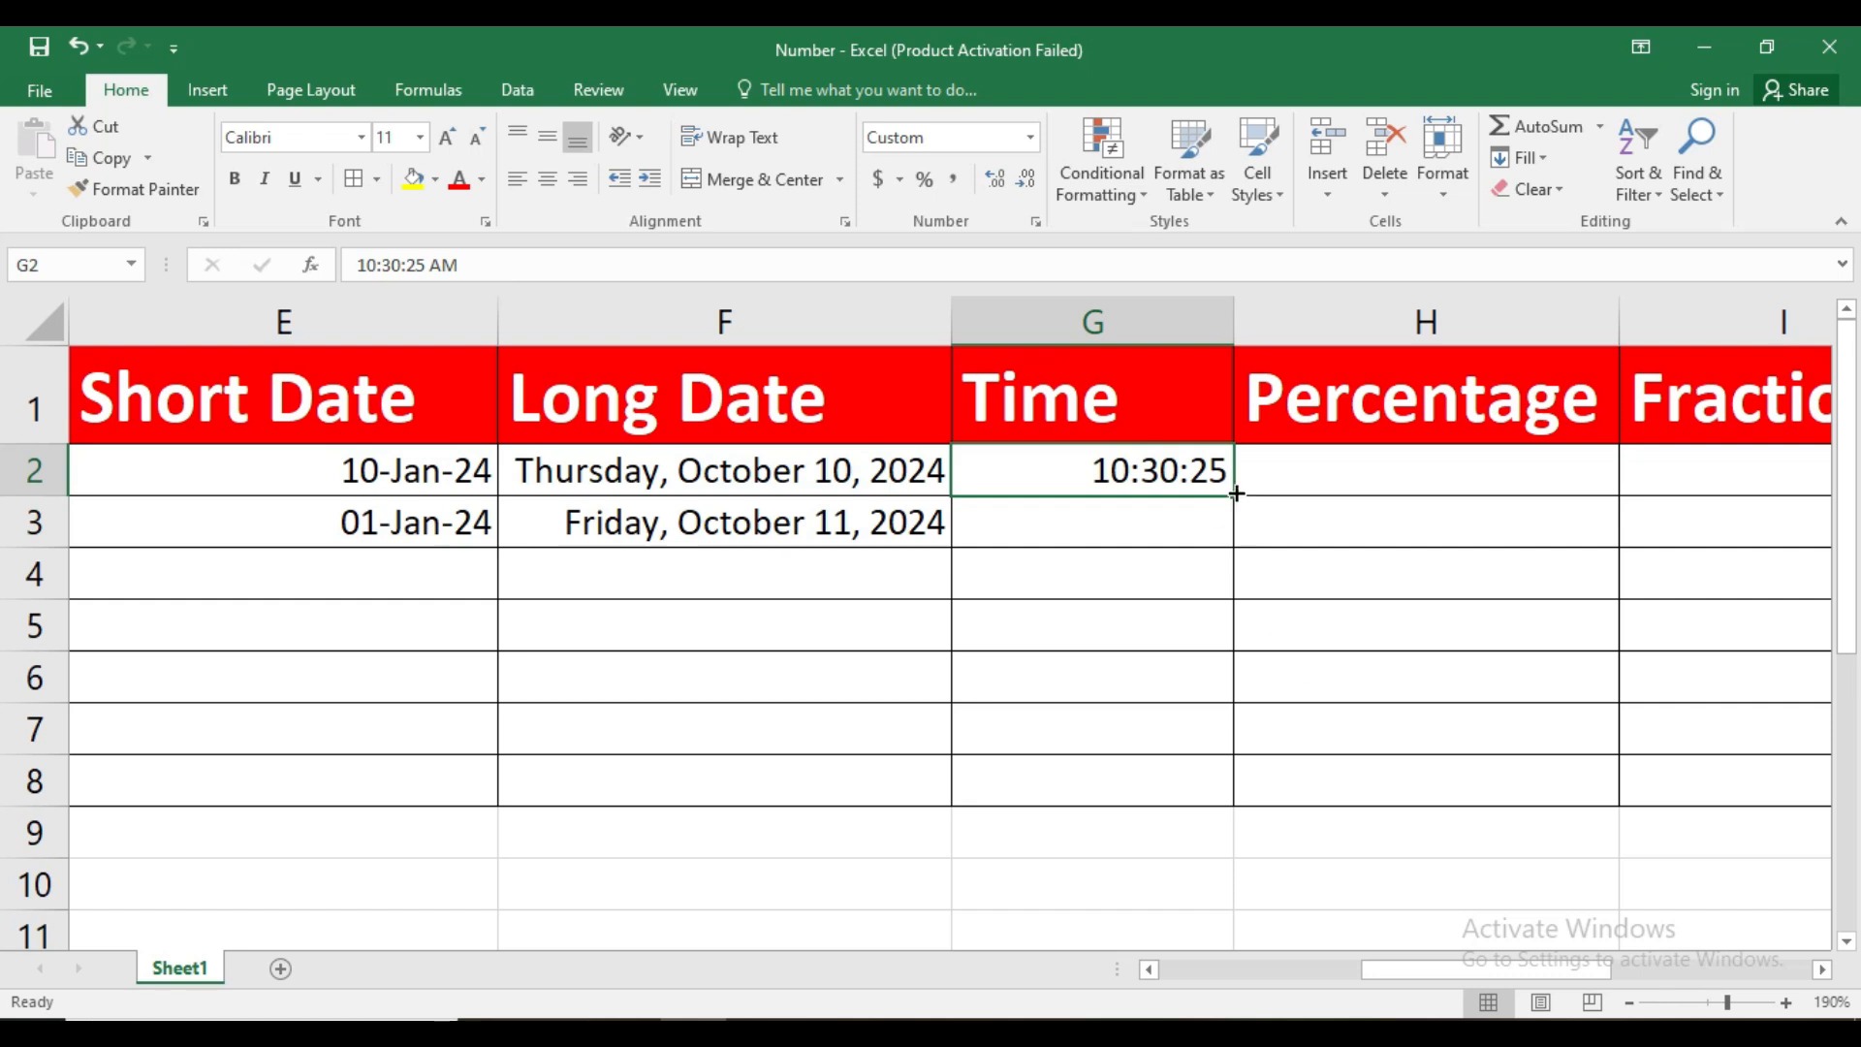
left_click_drag(1233, 498, 1229, 793)
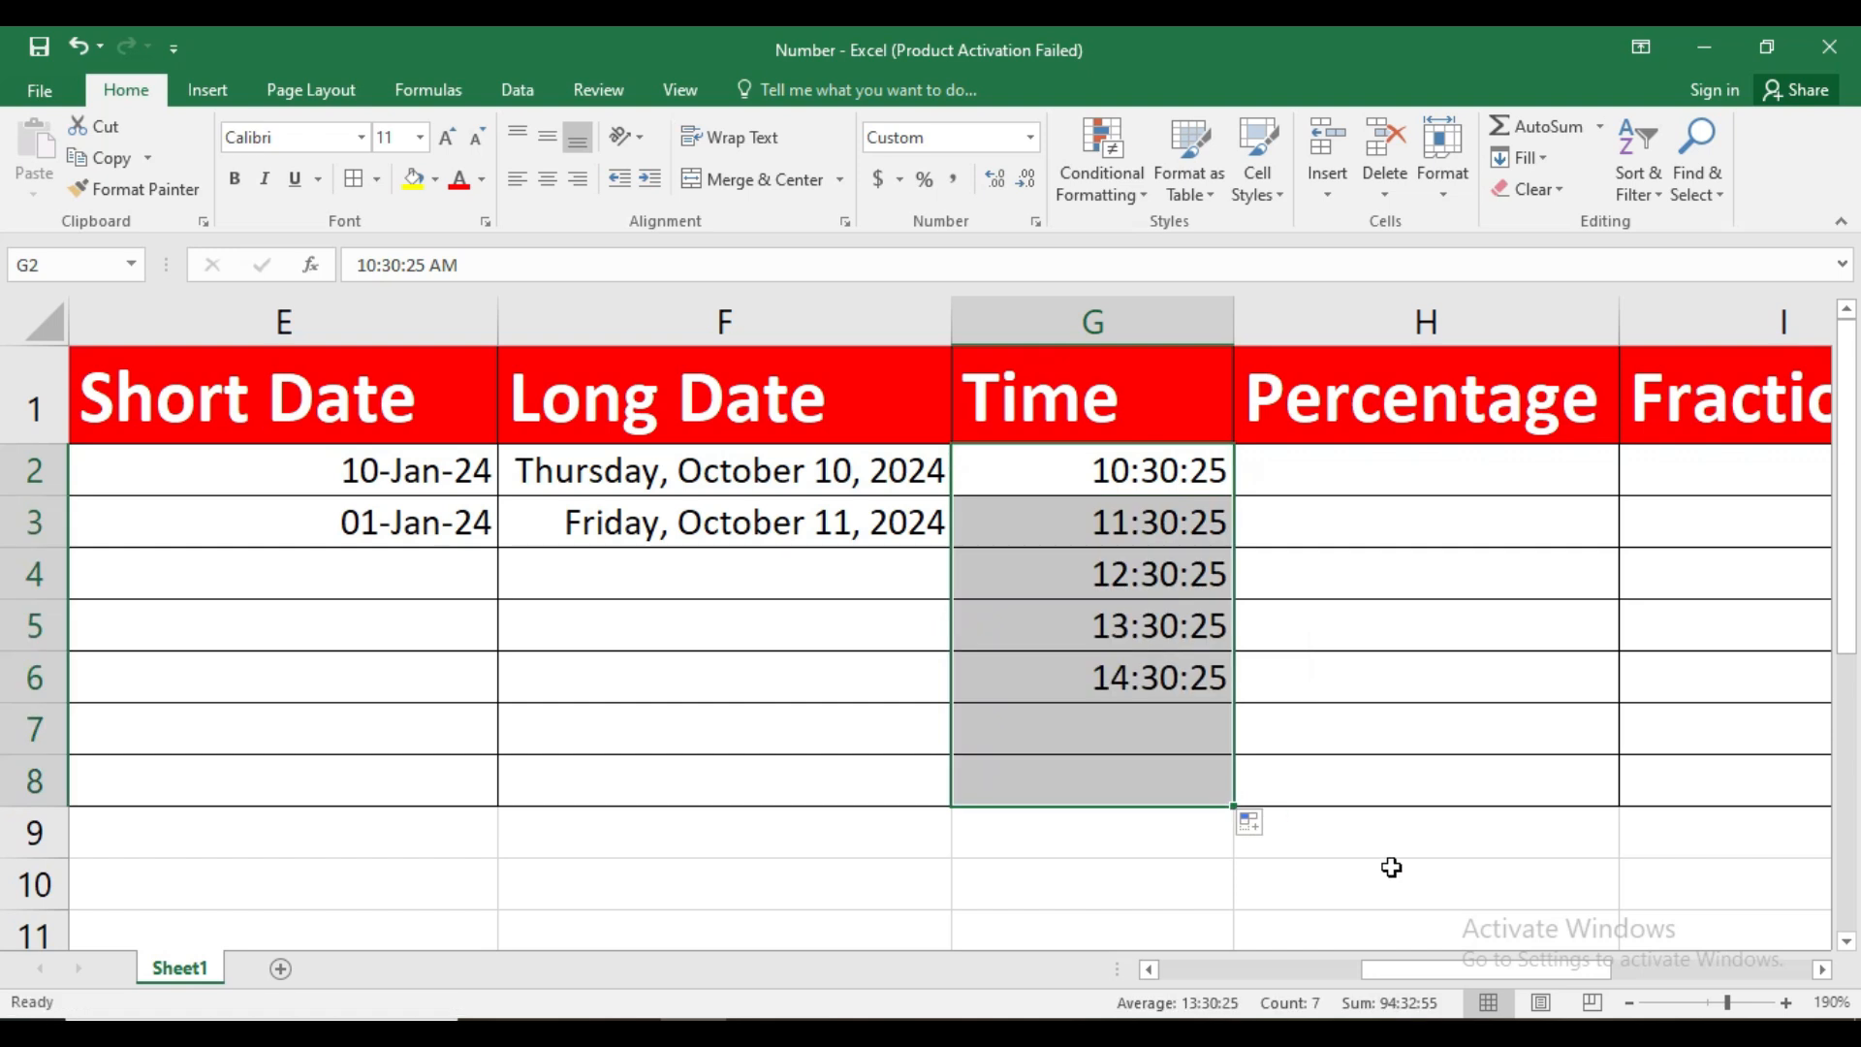
Inspect the underlying values of the filled times in G5 through G8
left_click(1139, 690)
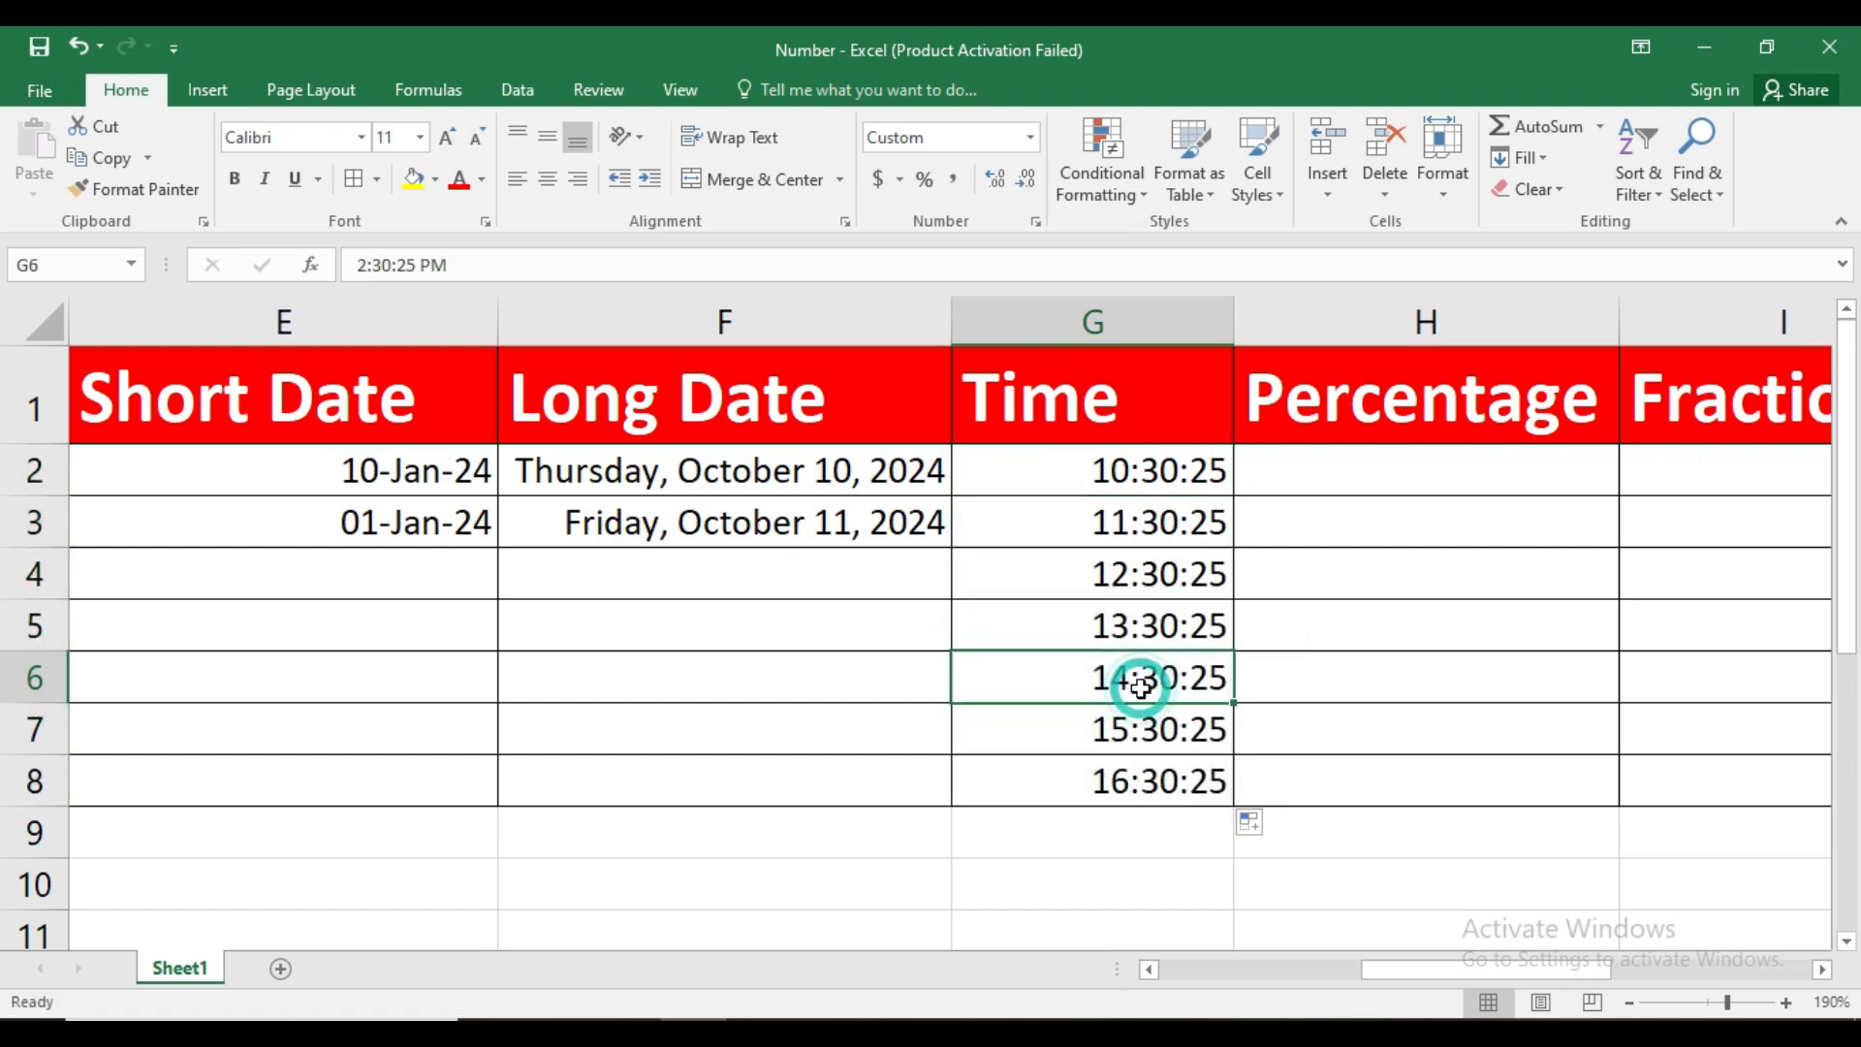
left_click(1141, 604)
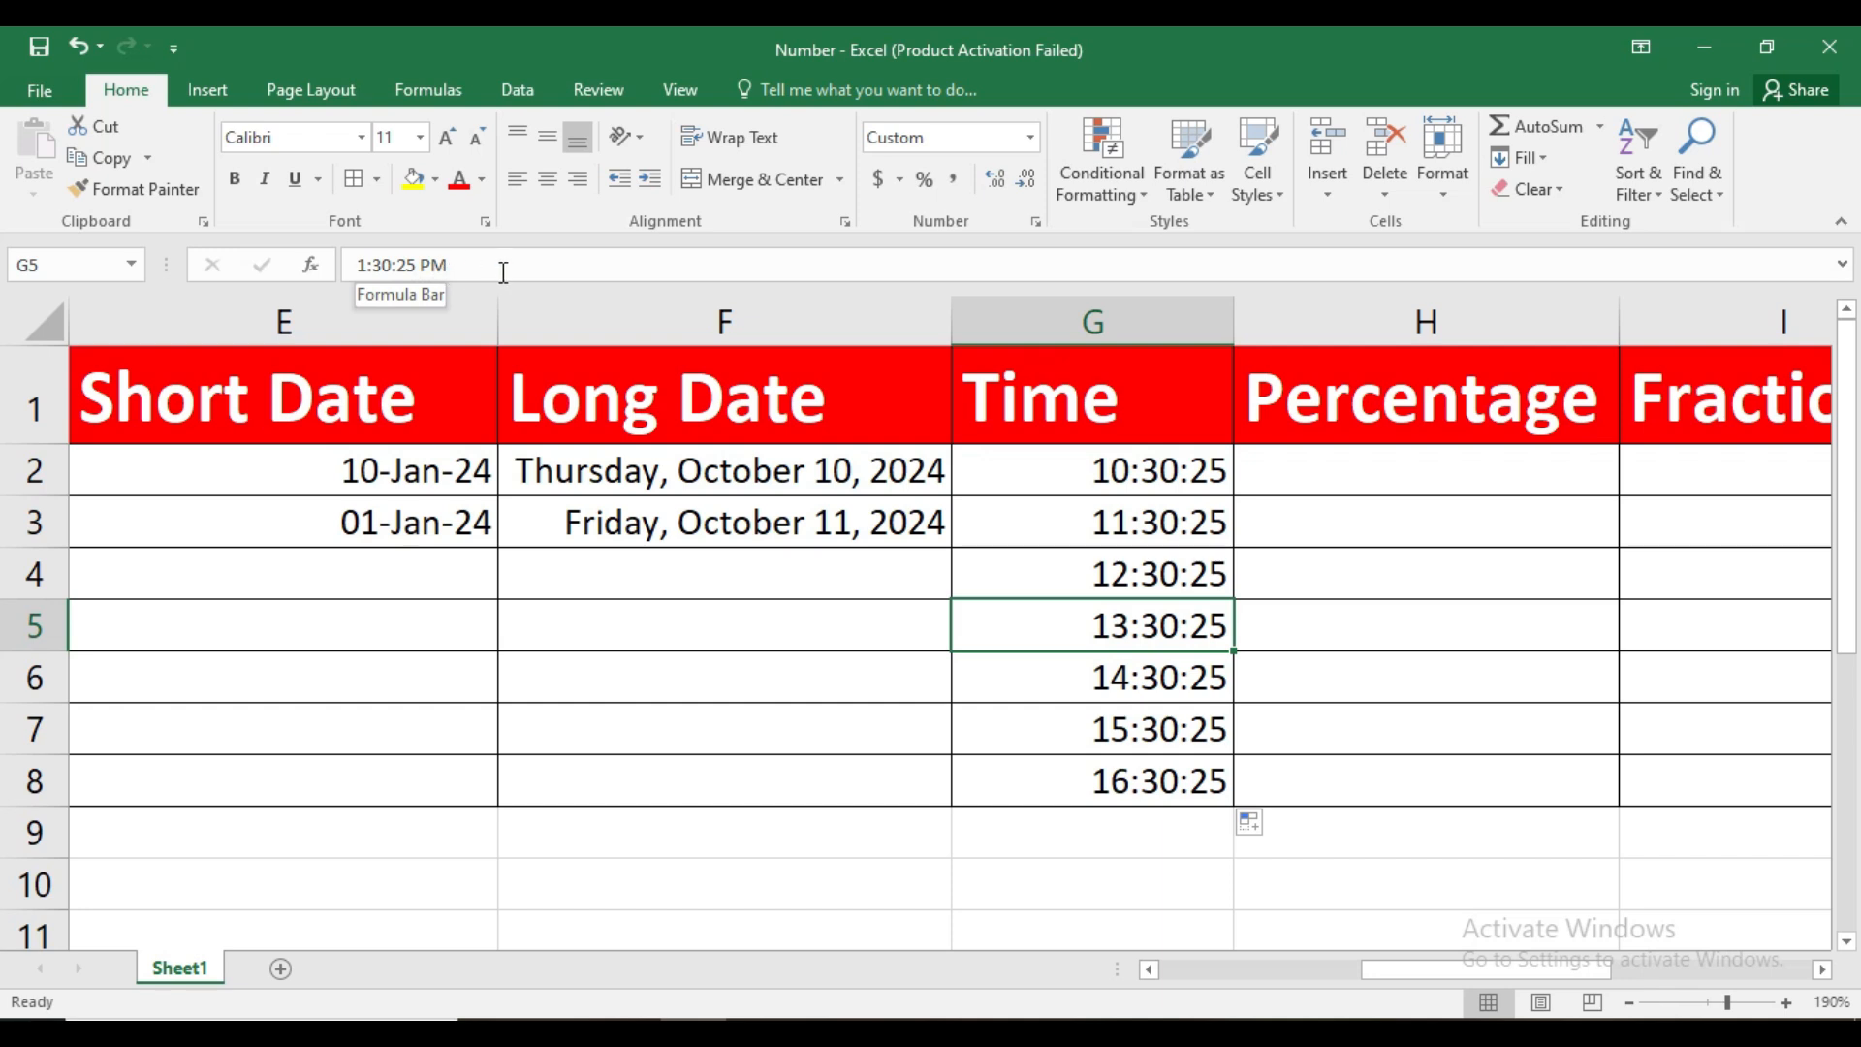
left_click(1107, 677)
left_click(1127, 735)
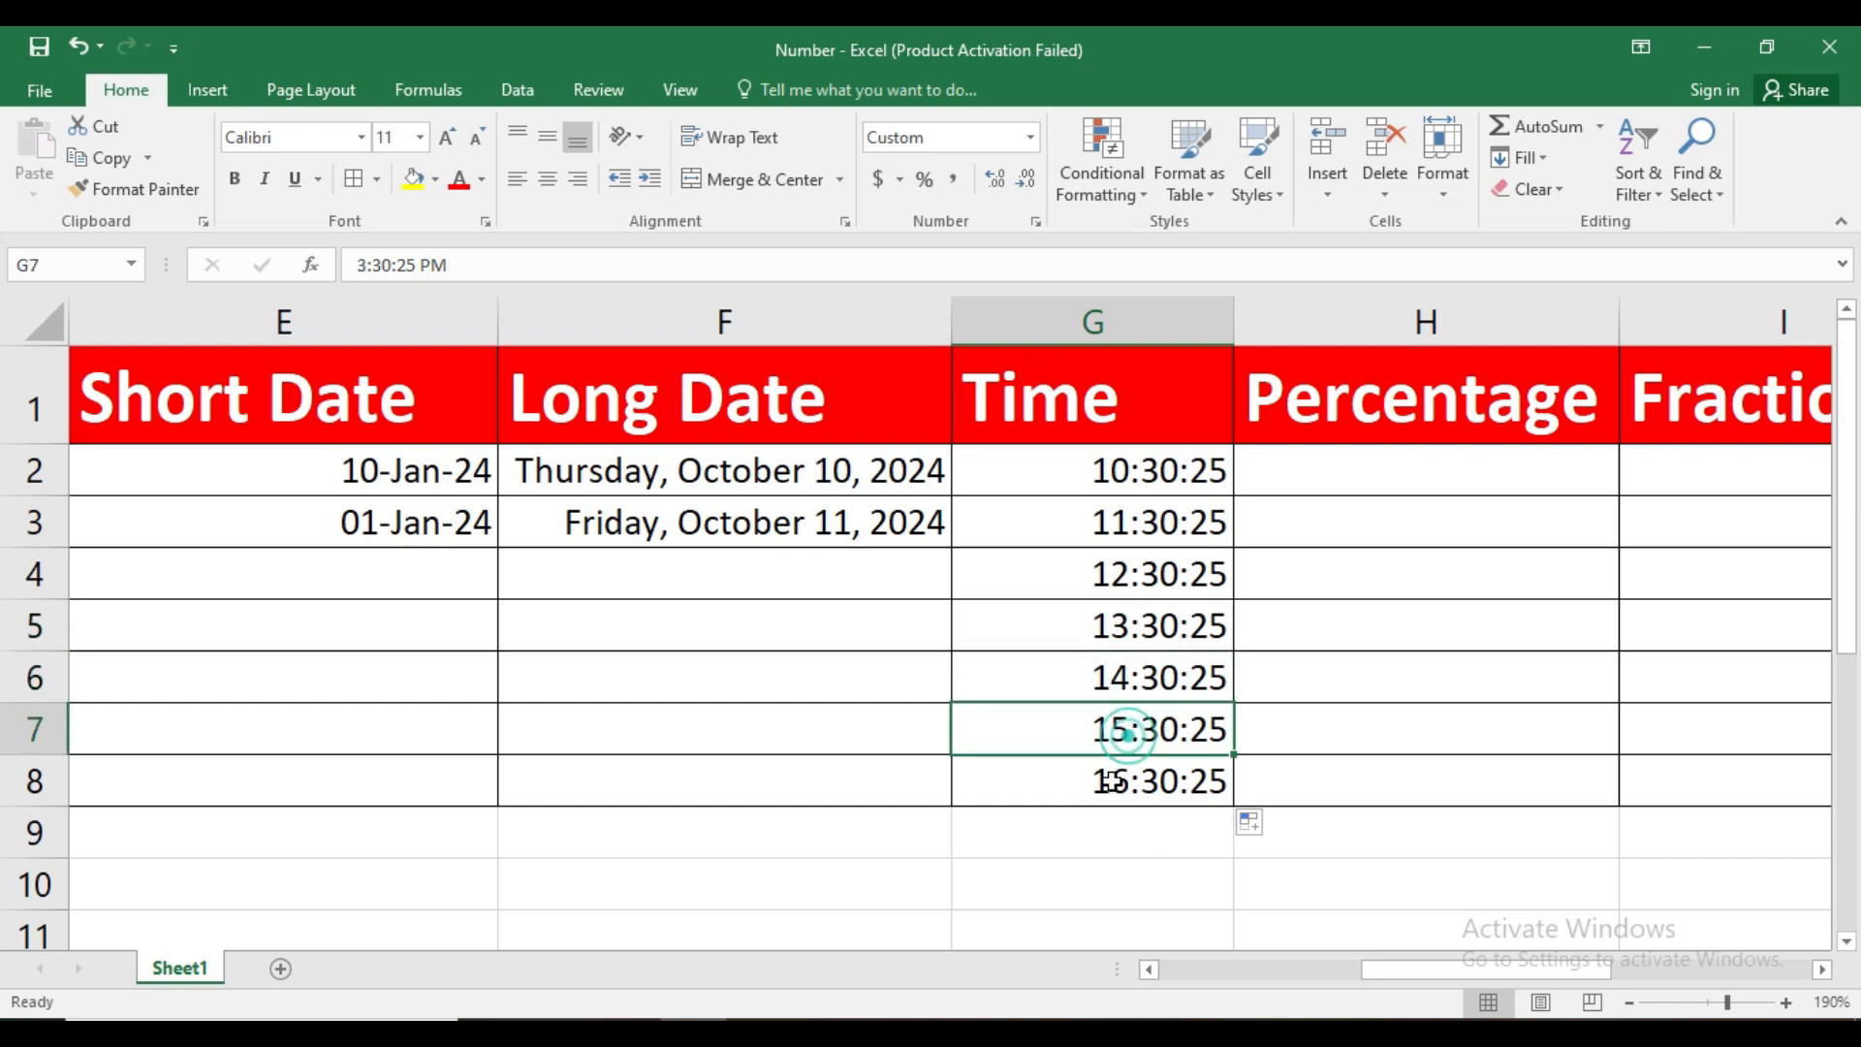
left_click(1113, 780)
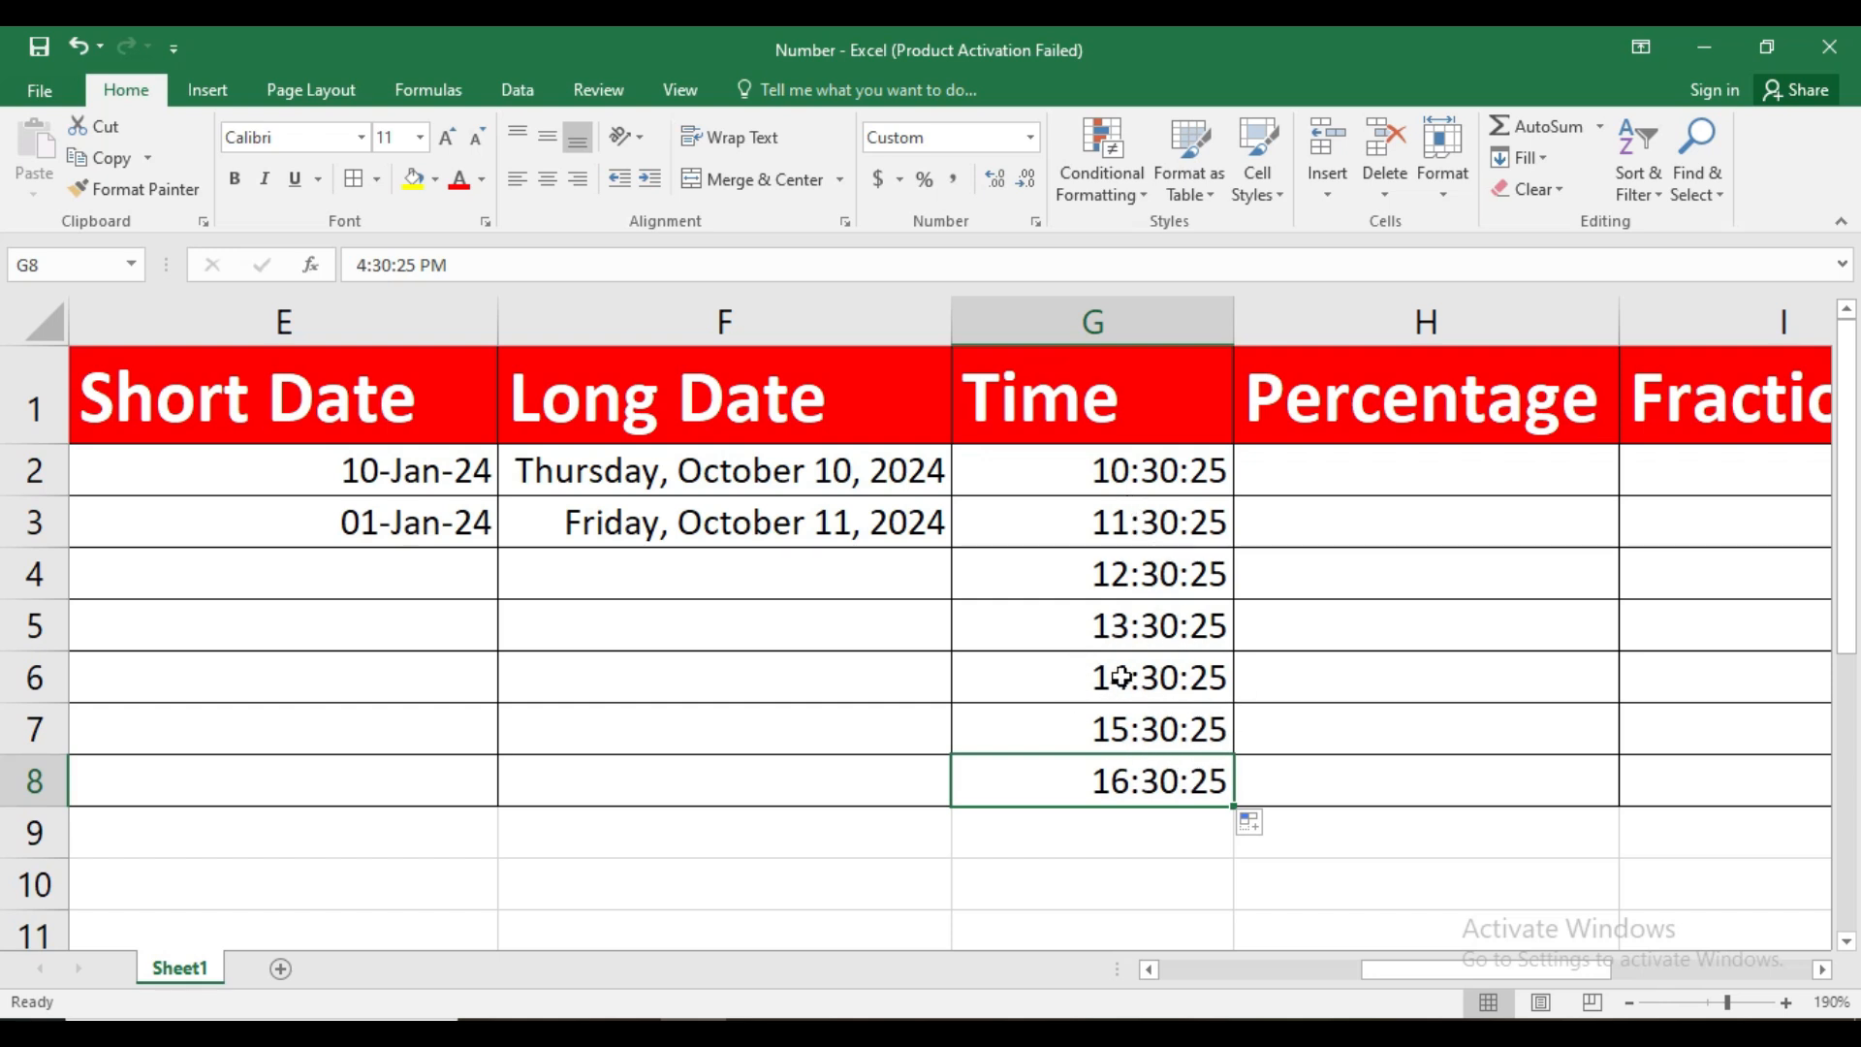
Format G2:G8 with the Time type 1:30 PM
left_click(1129, 473)
left_click_drag(1129, 473, 1138, 779)
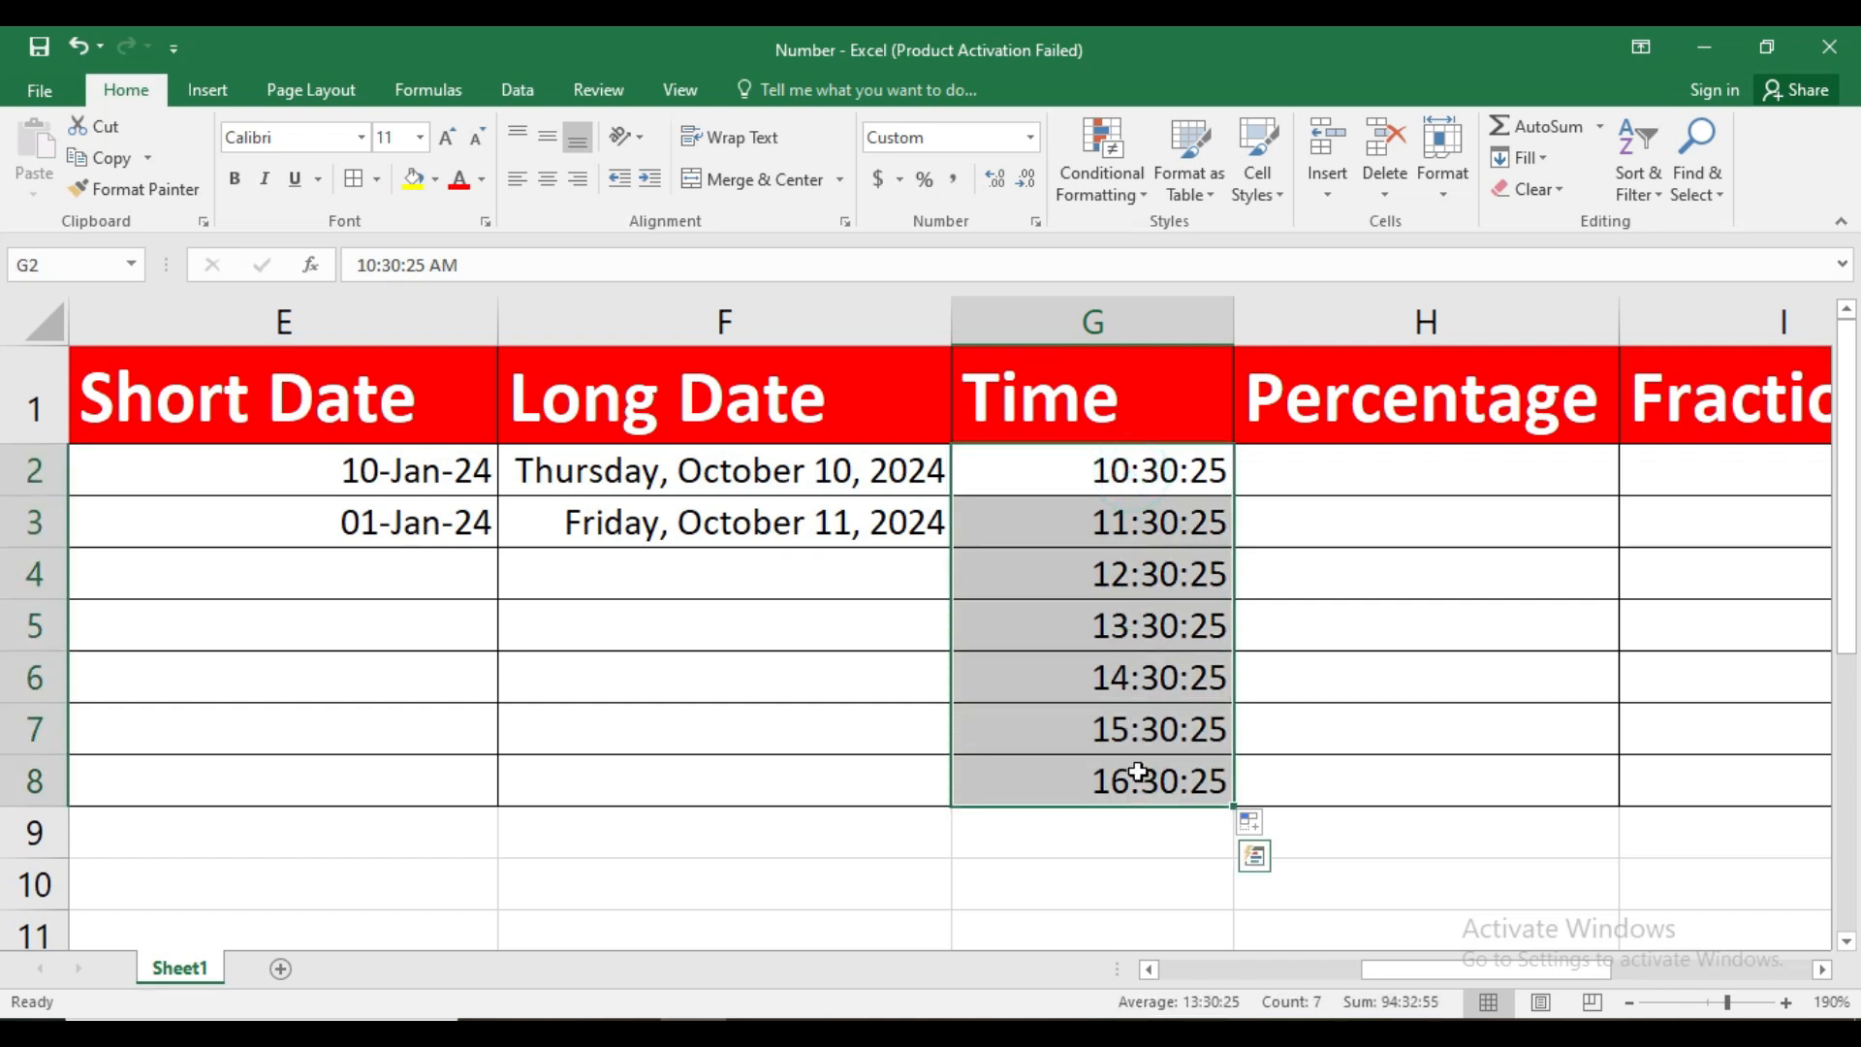
left_click(1036, 221)
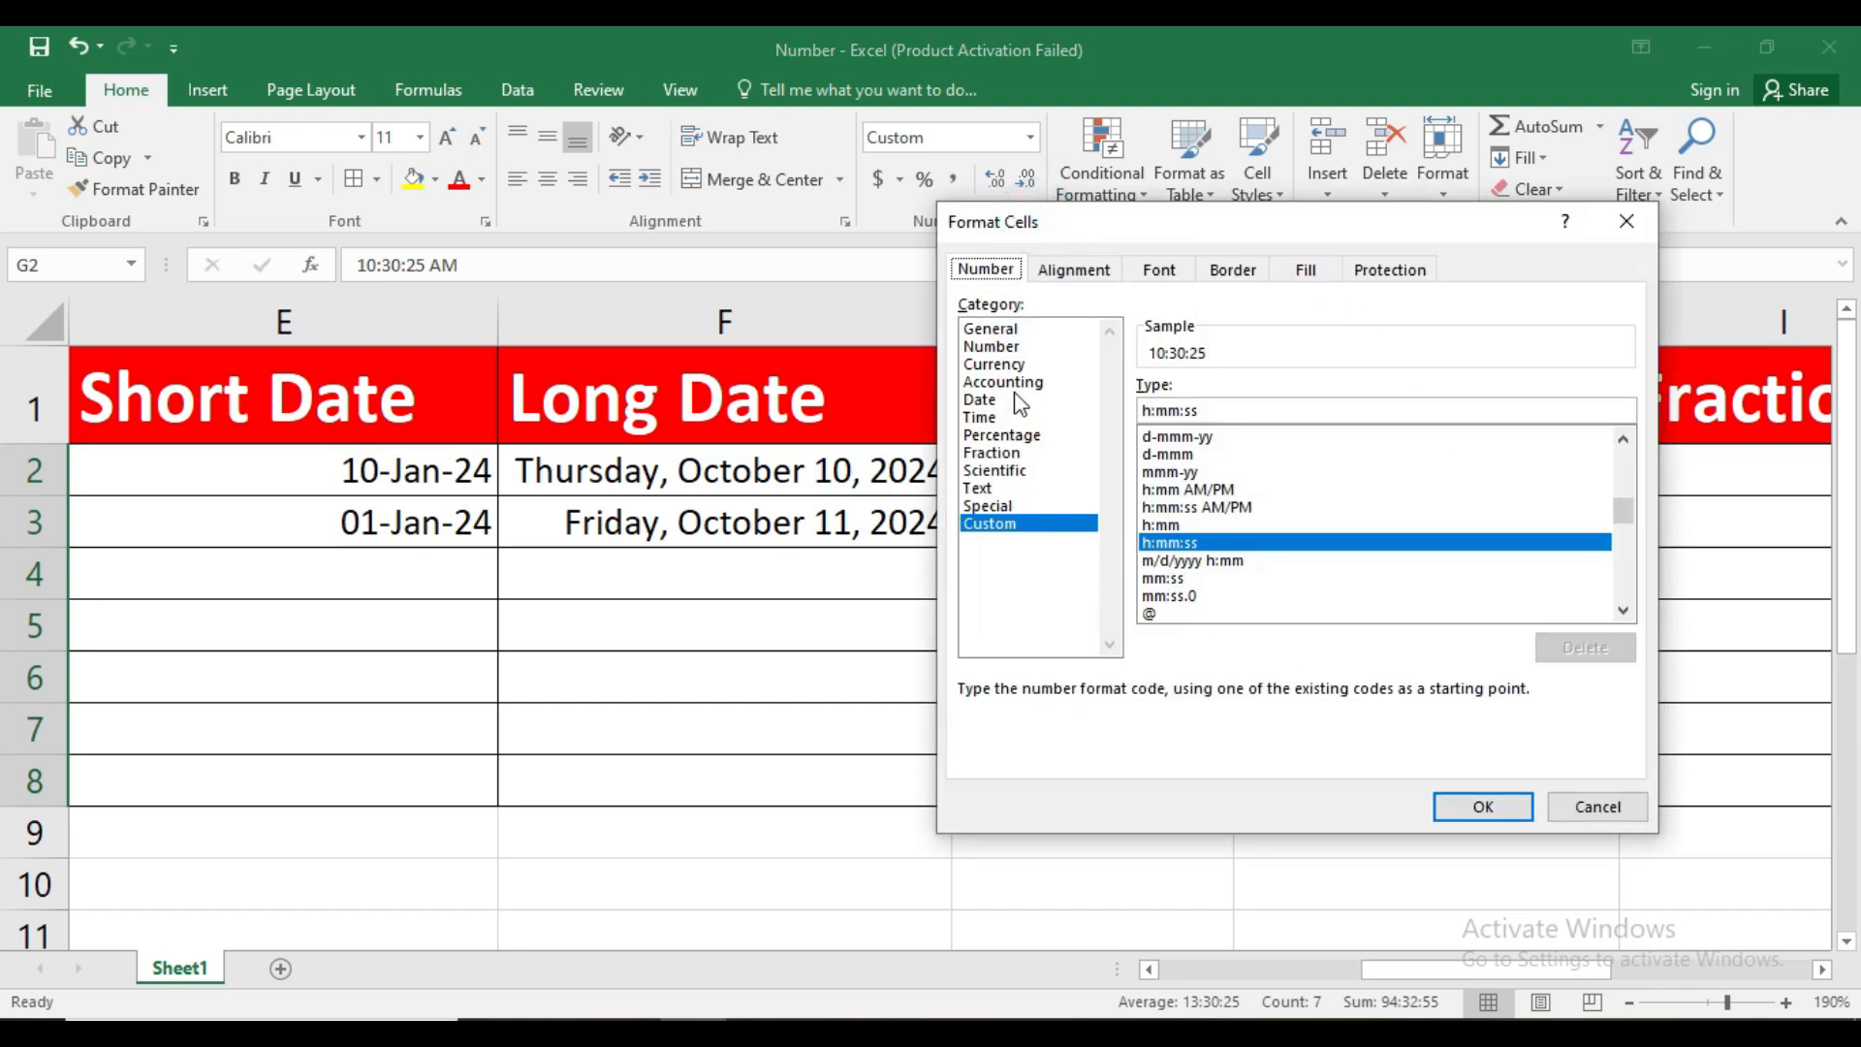
left_click(999, 417)
left_click_drag(1239, 222, 514, 282)
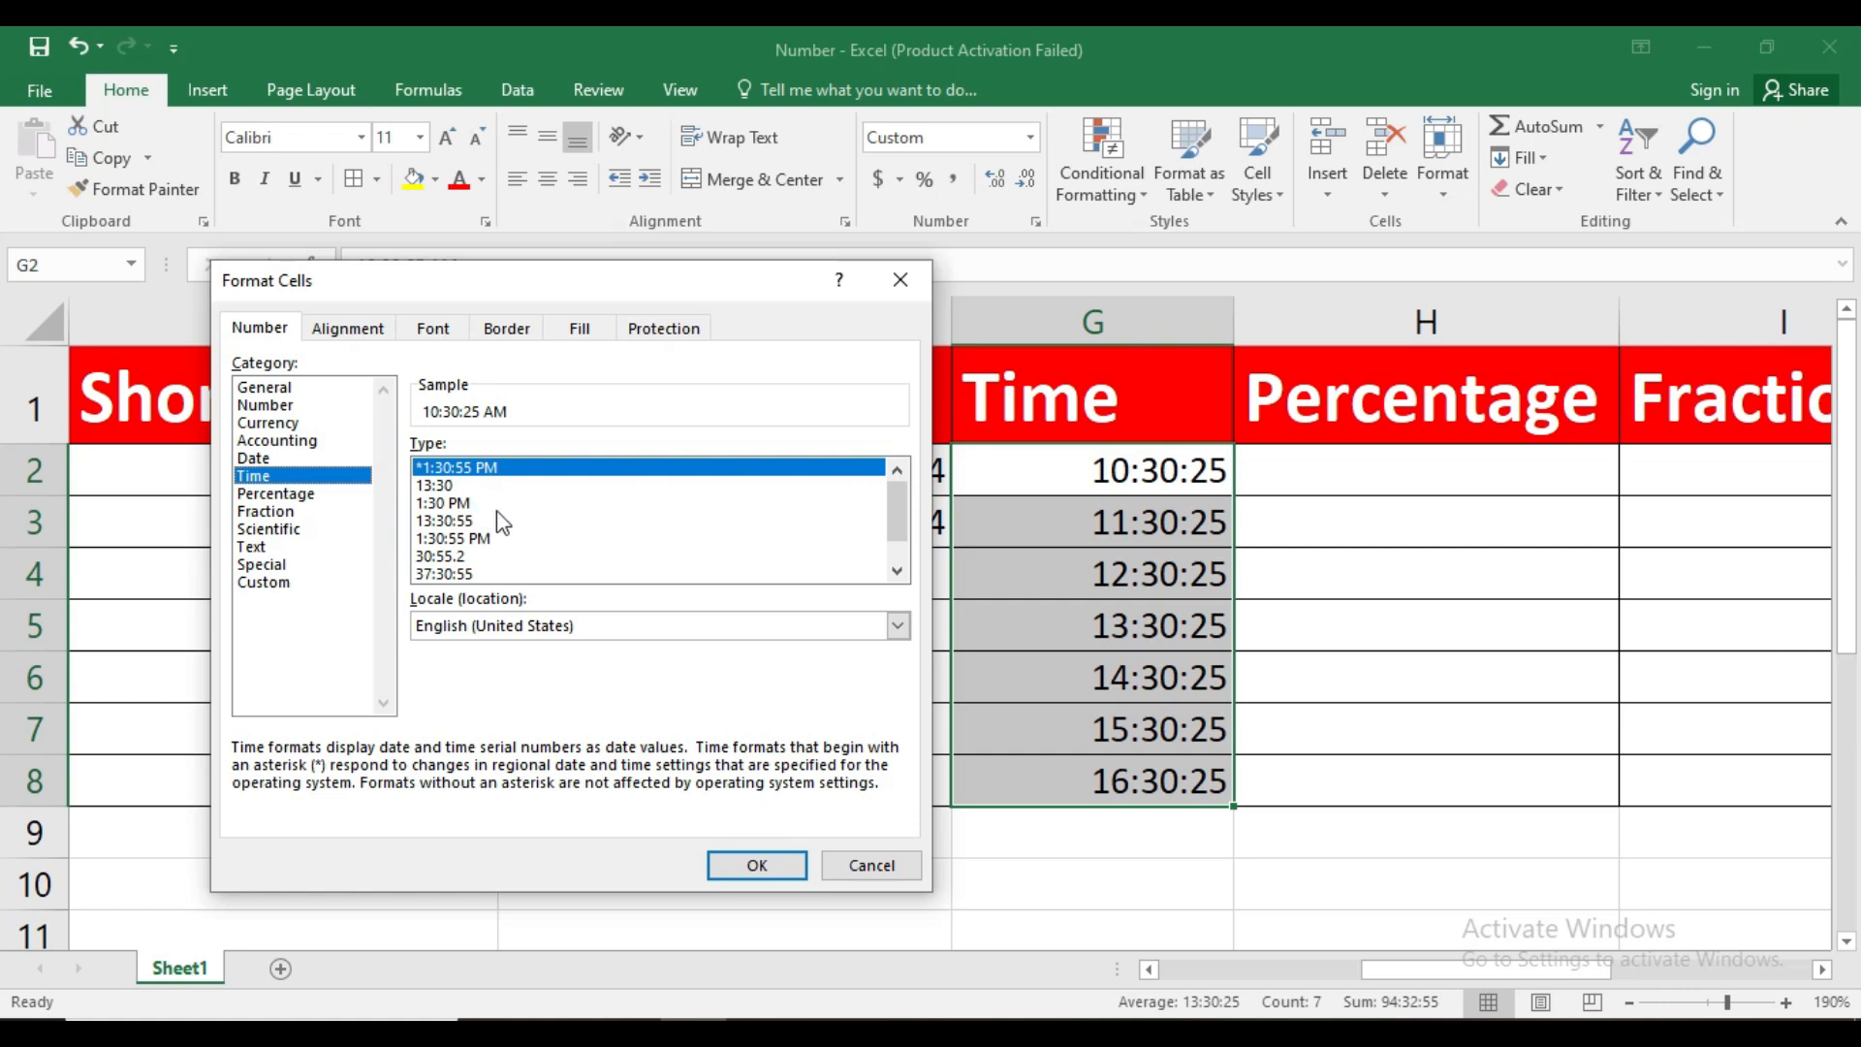
scroll(895, 514, "down", 1)
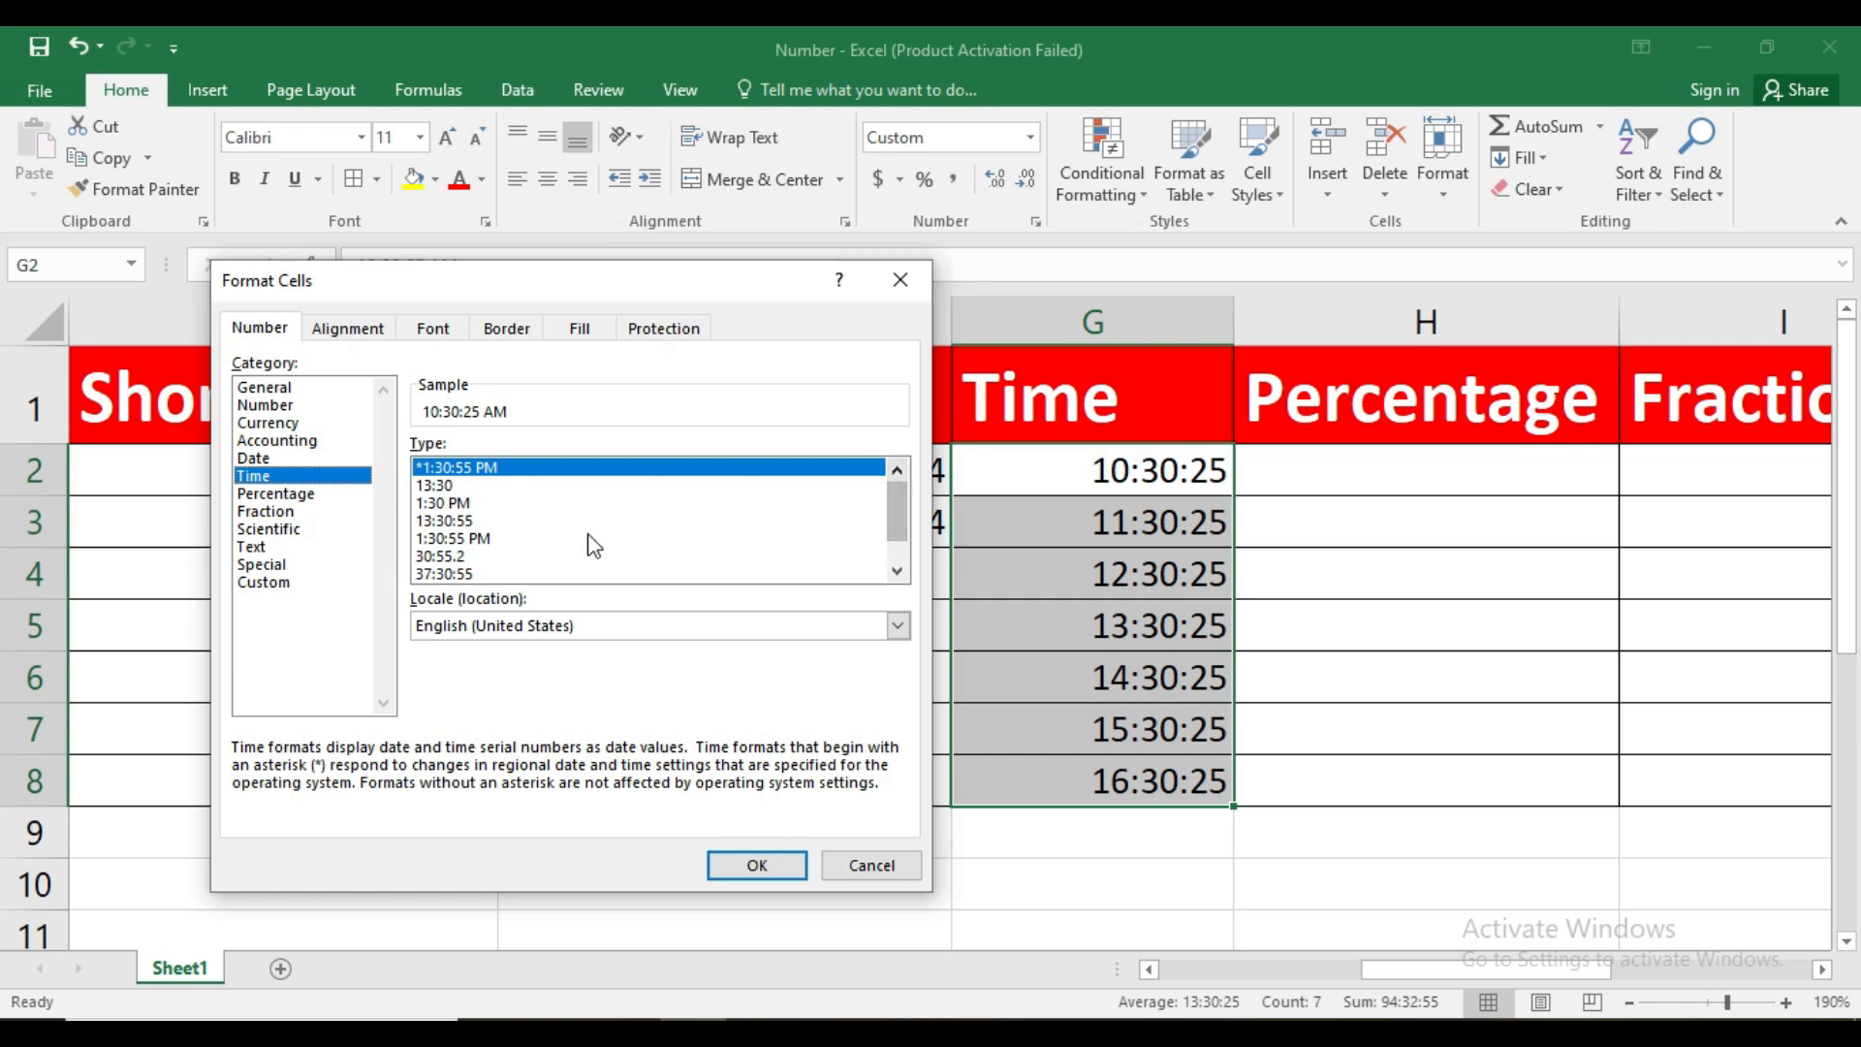
left_click(469, 504)
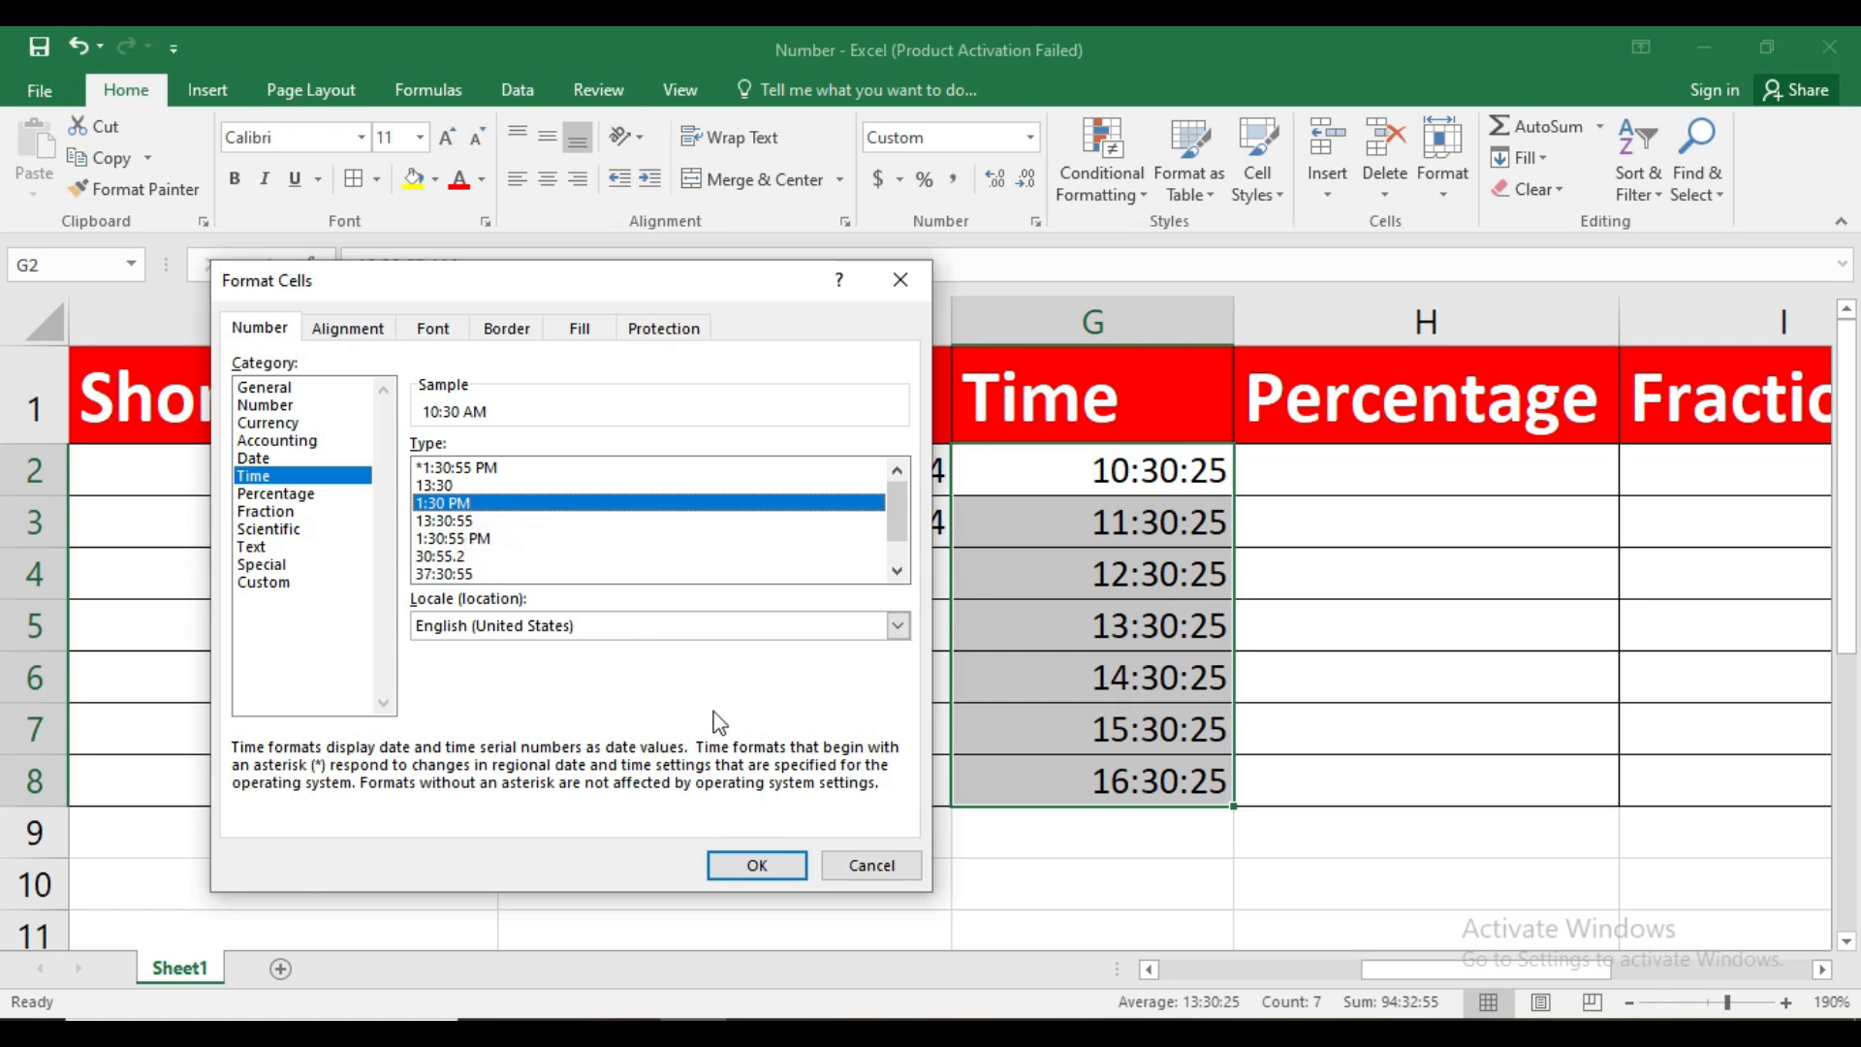
left_click(781, 865)
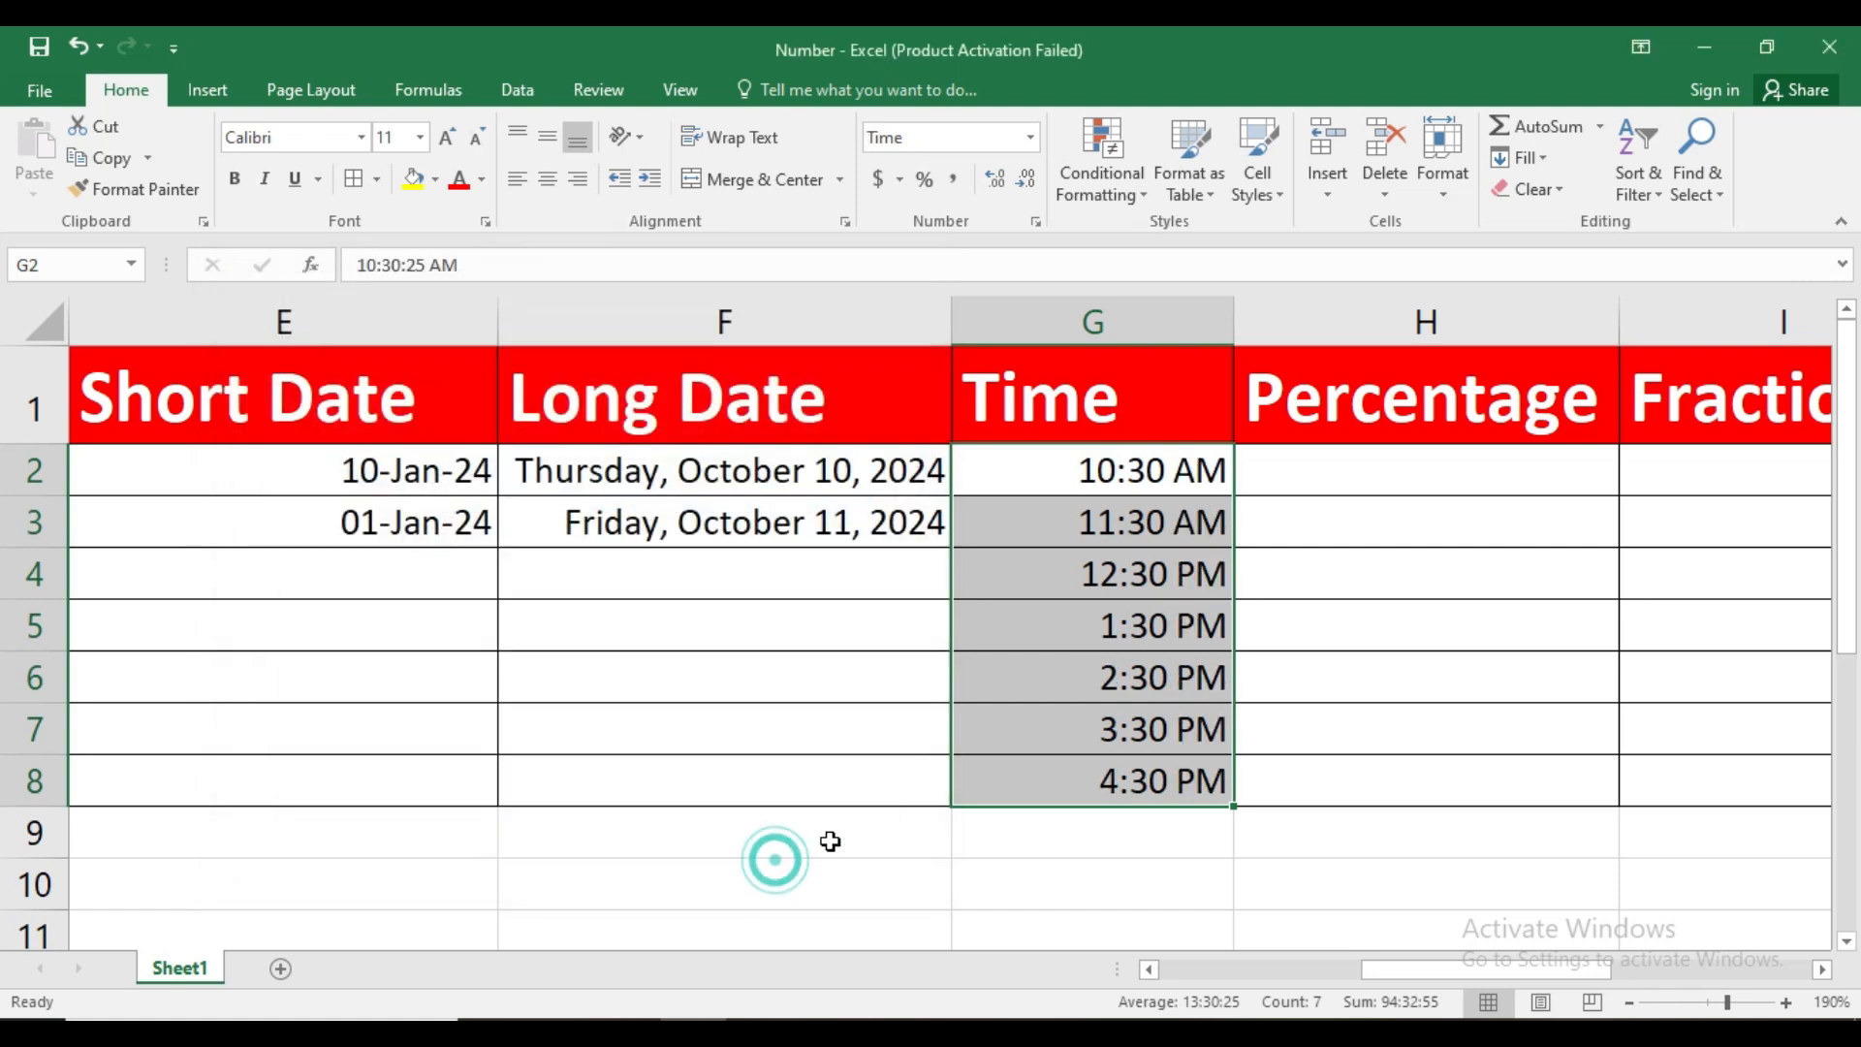
Go through the formatted times in G2:G8 and compare each with its underlying value
left_click(1108, 628)
left_click(1112, 470)
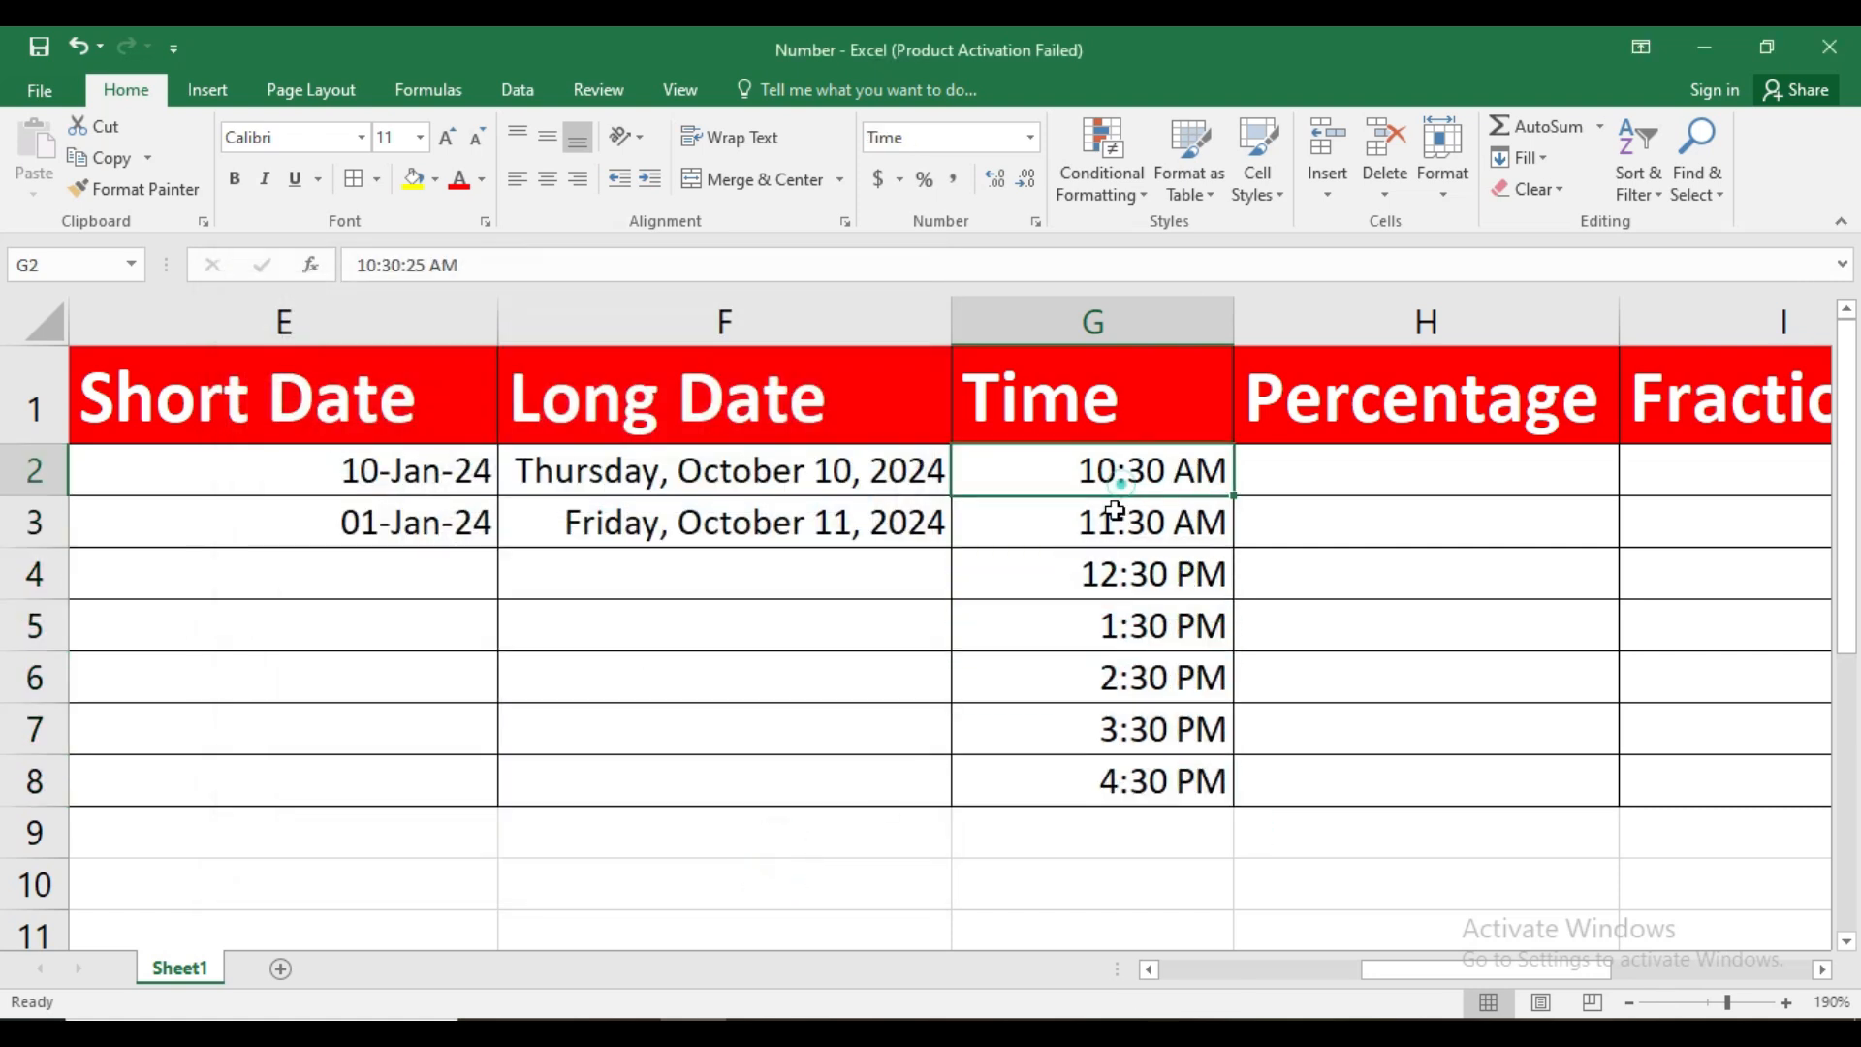
left_click(1110, 523)
left_click(1112, 578)
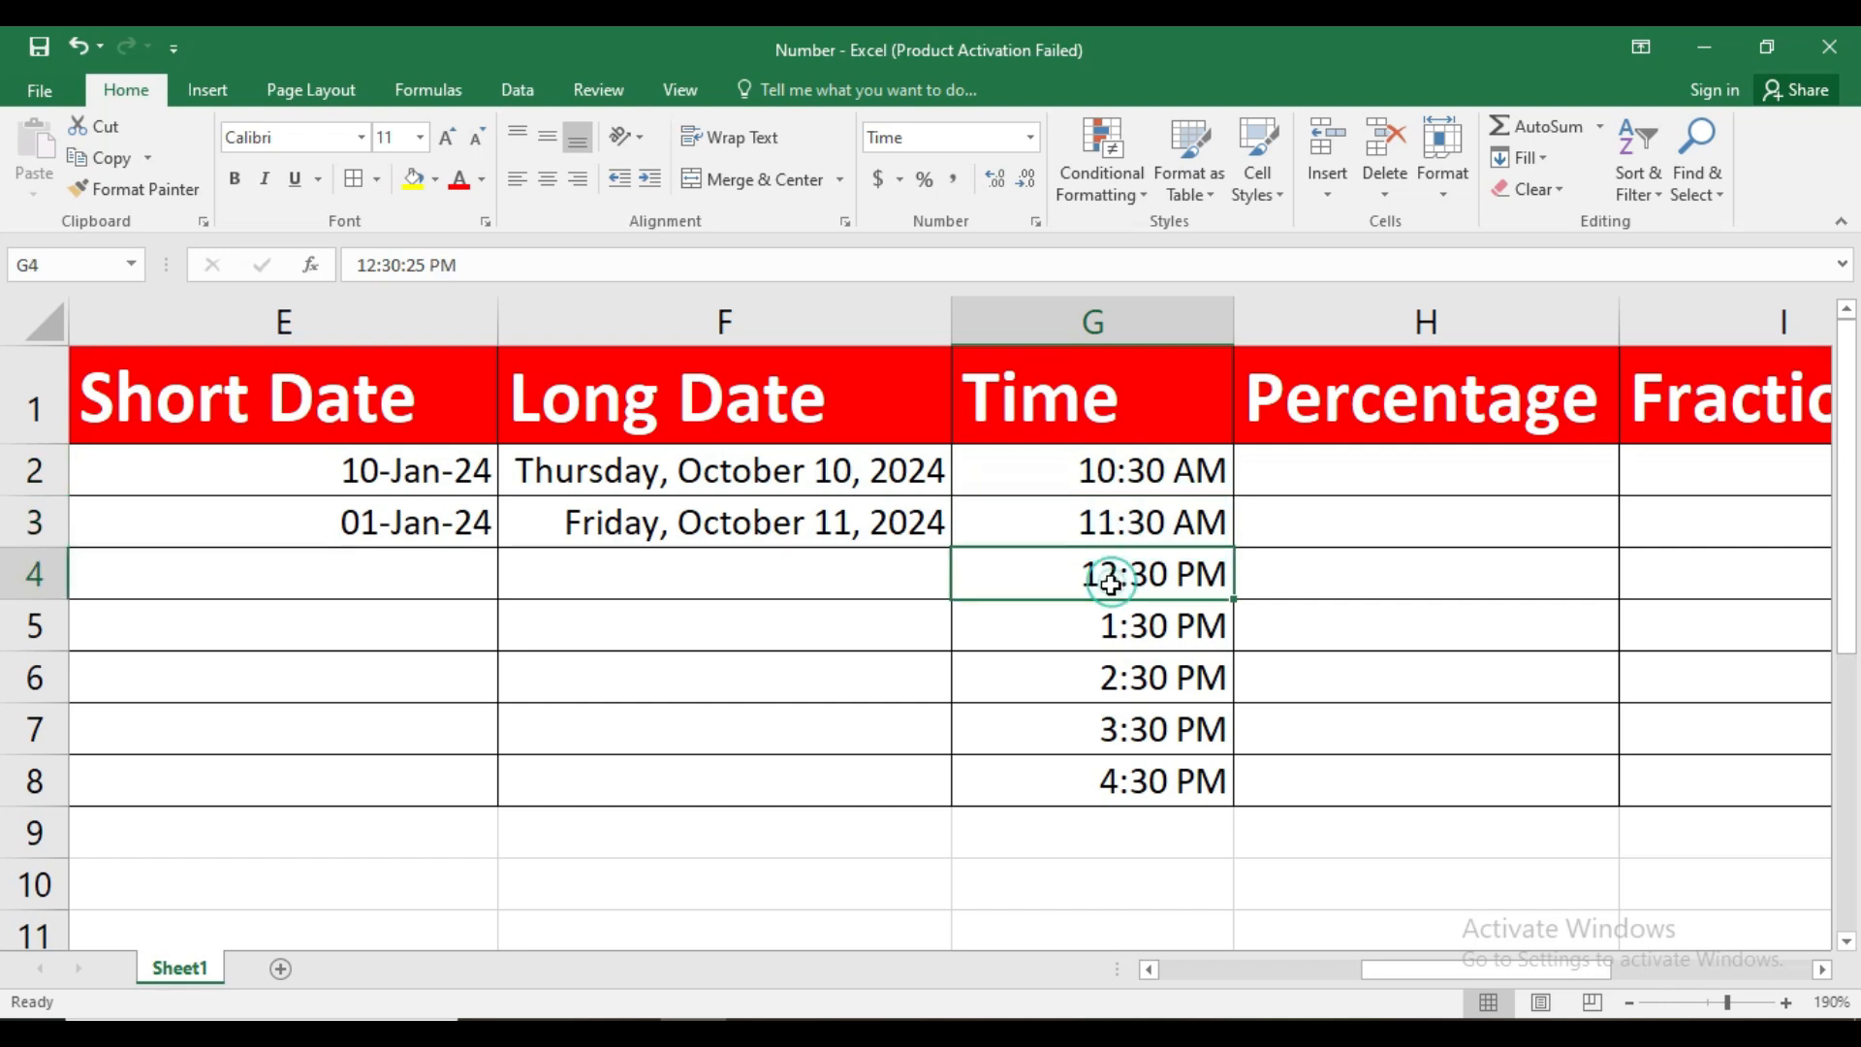
left_click(1117, 635)
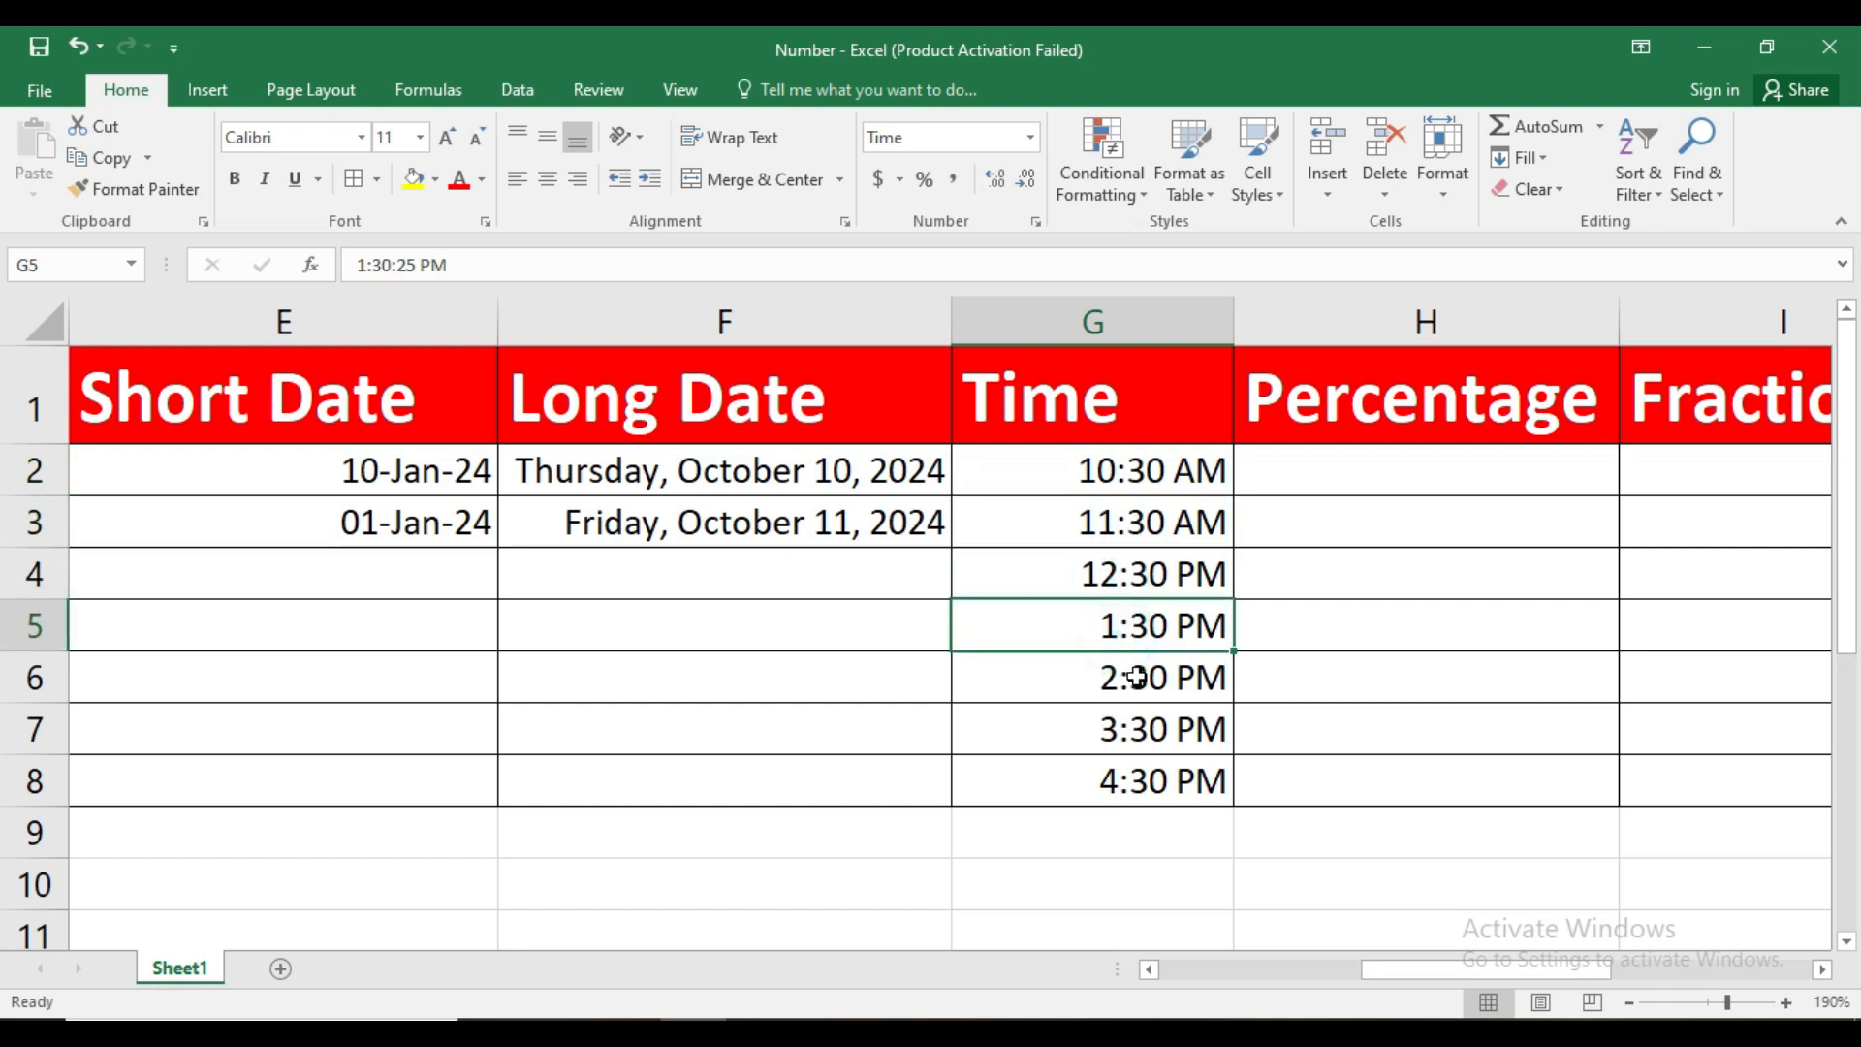
left_click(1134, 676)
left_click(1136, 725)
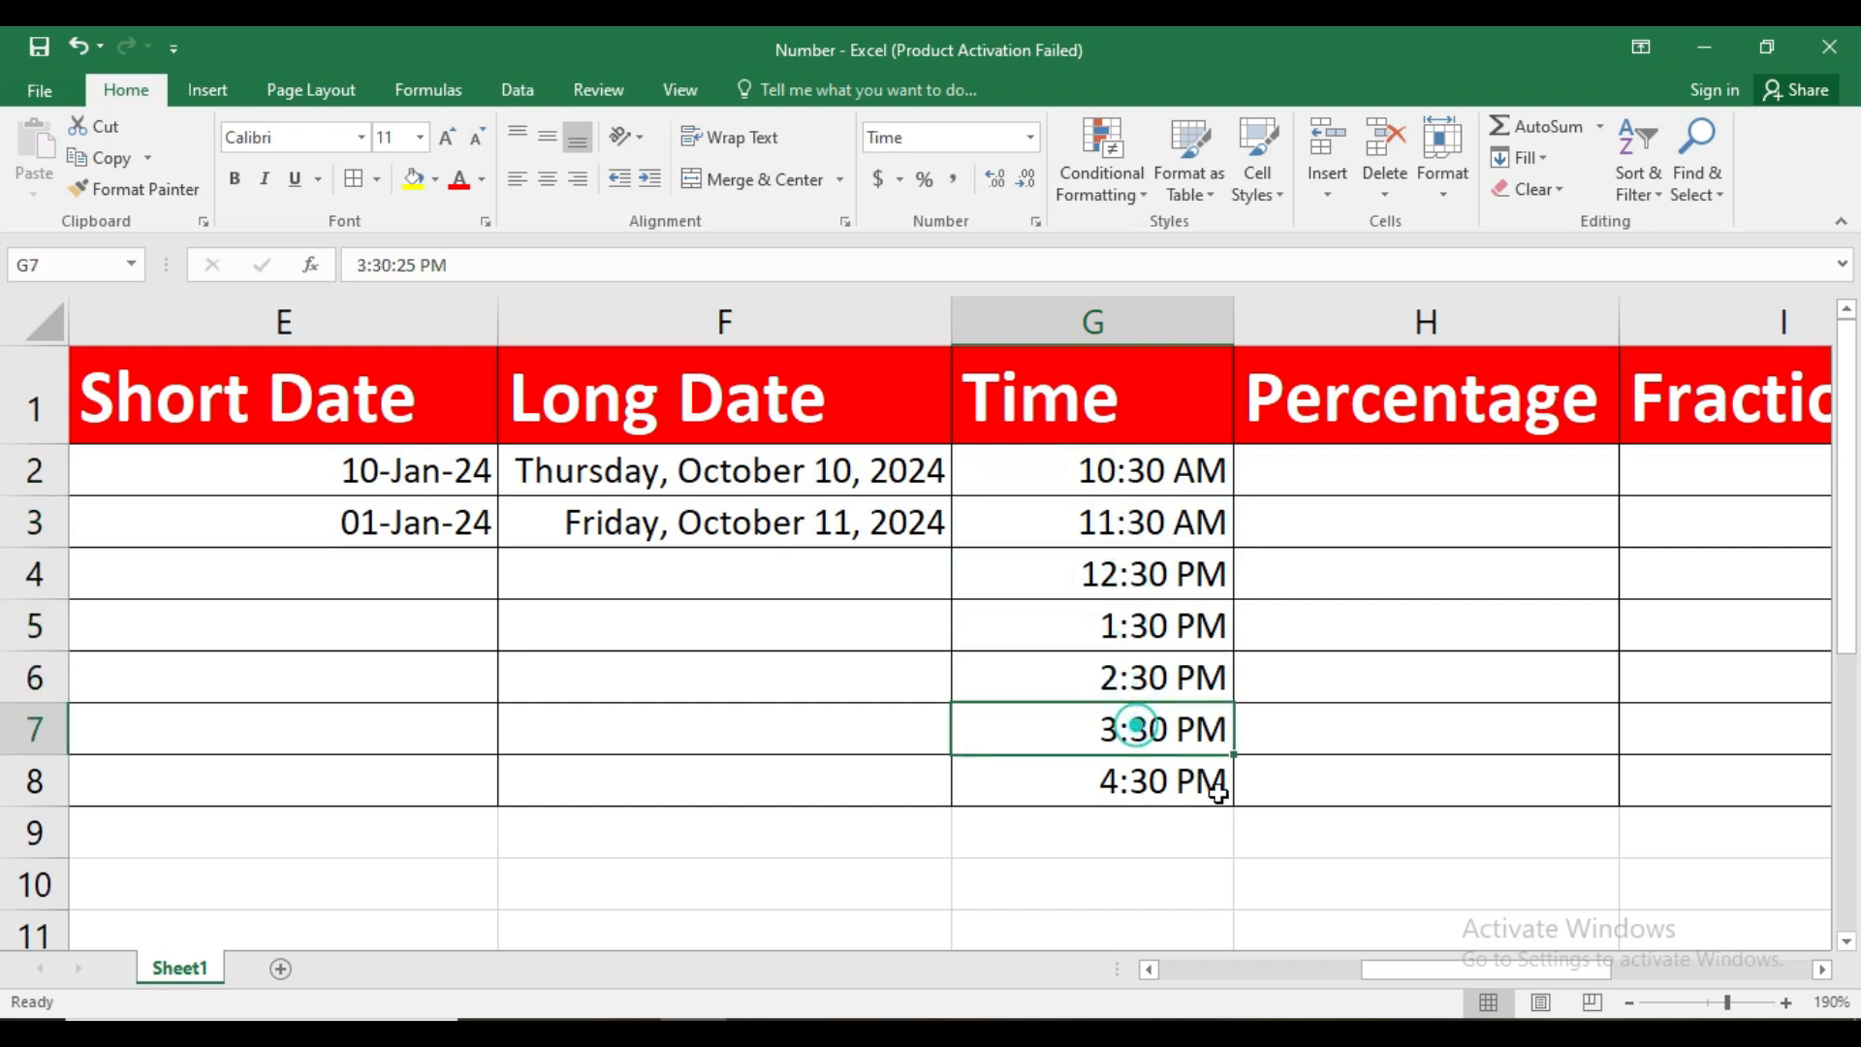
left_click(1152, 782)
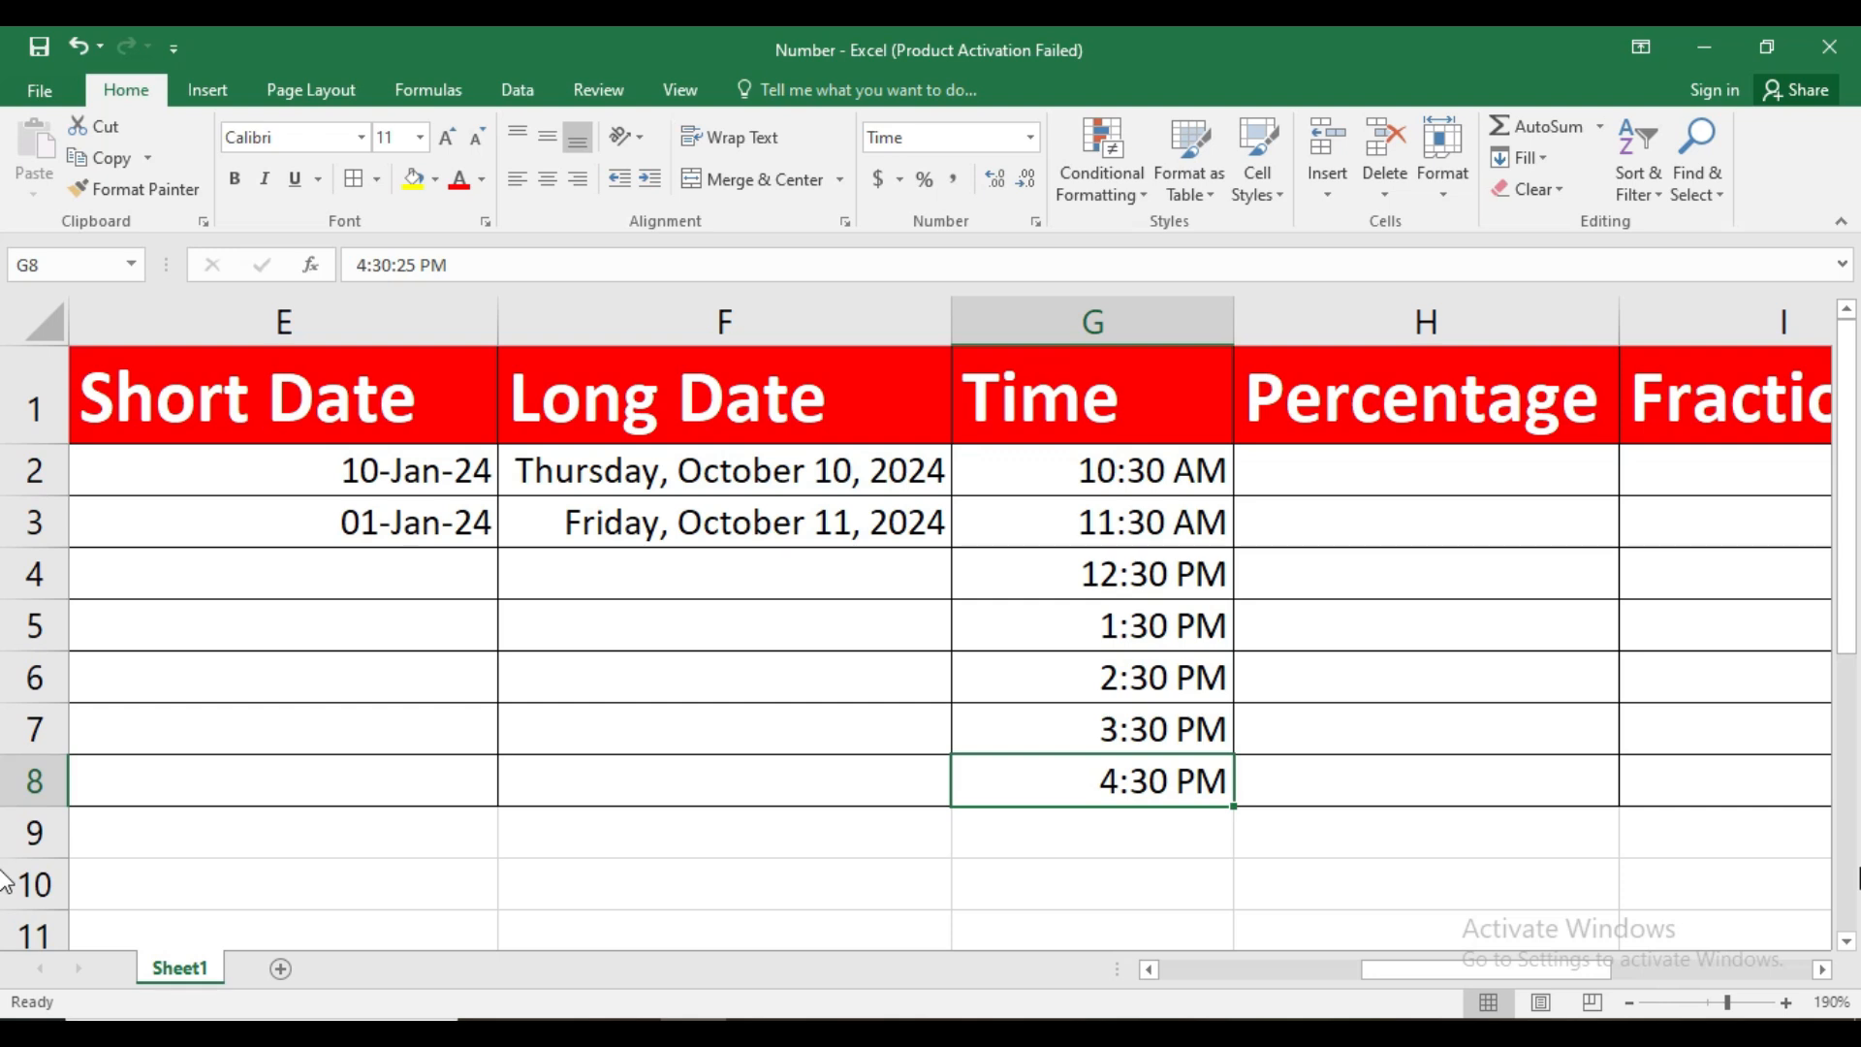
Enter 64, 654654 and 6464 in H2:H4 under Percentage
left_click(1822, 970)
left_click(1822, 970)
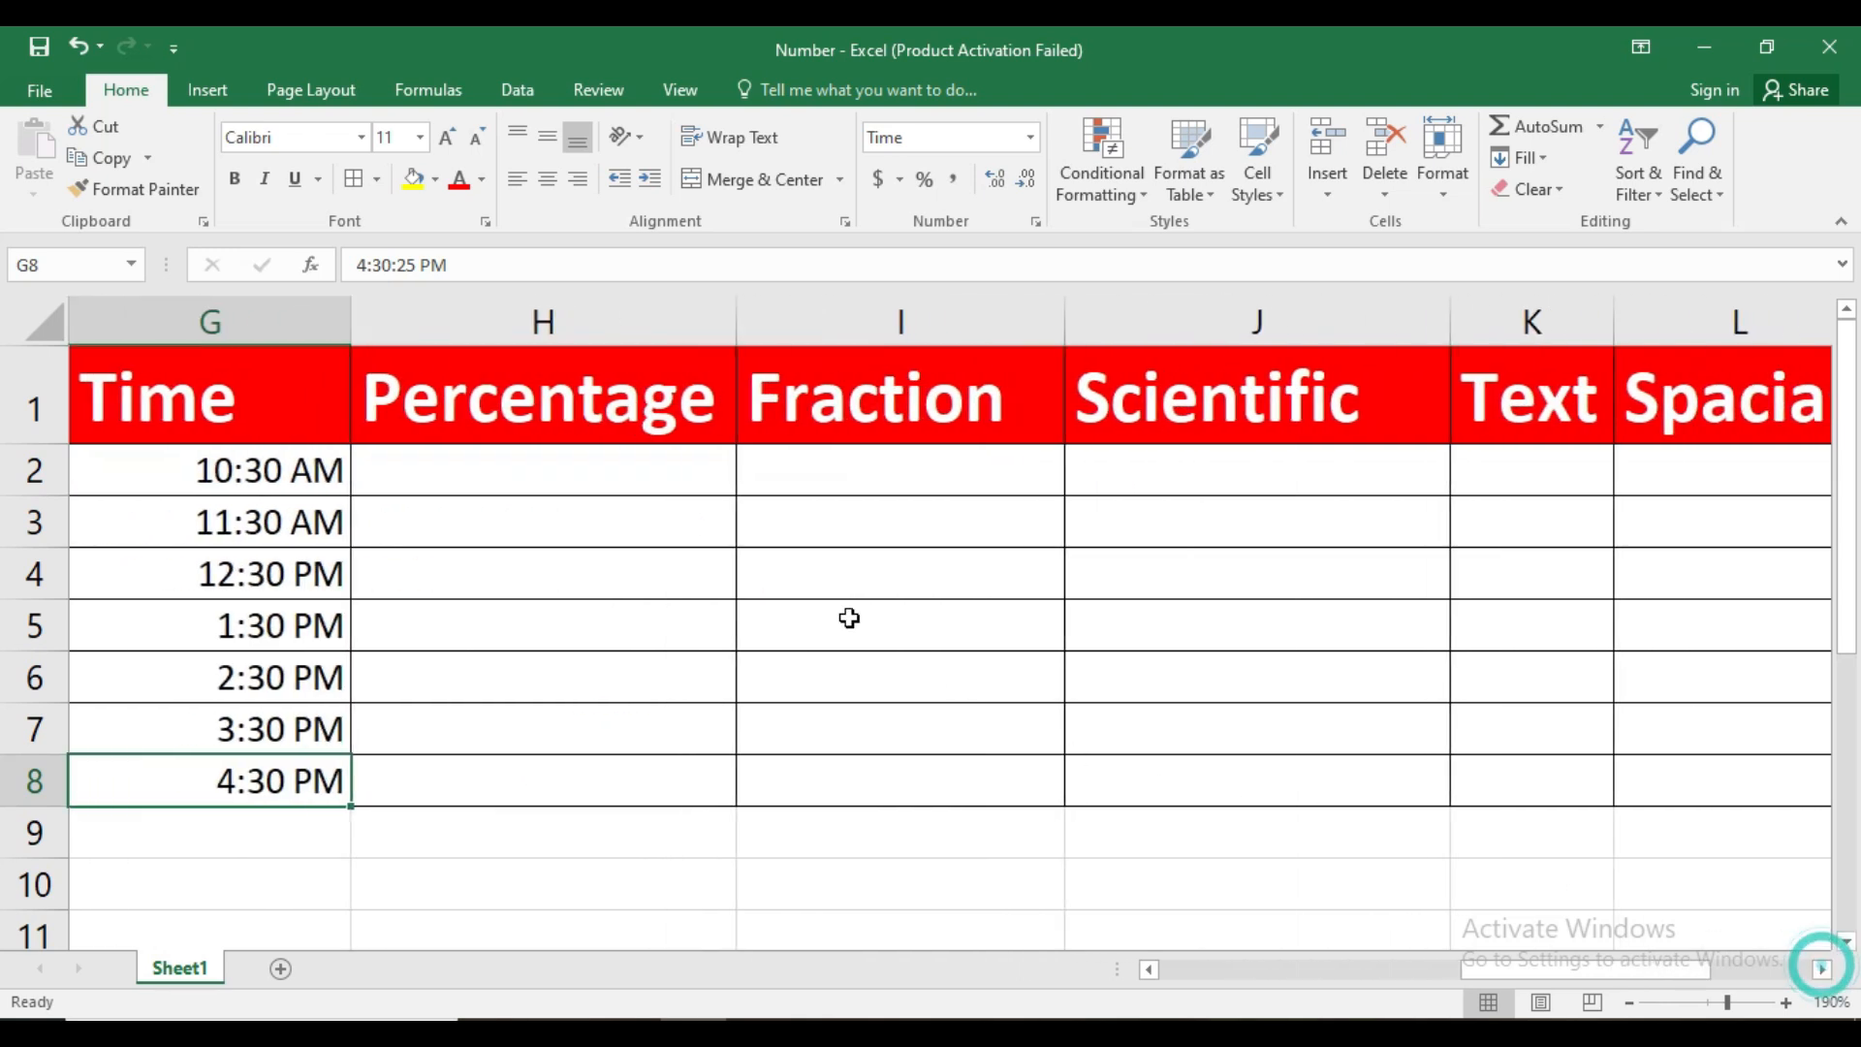
left_click(631, 476)
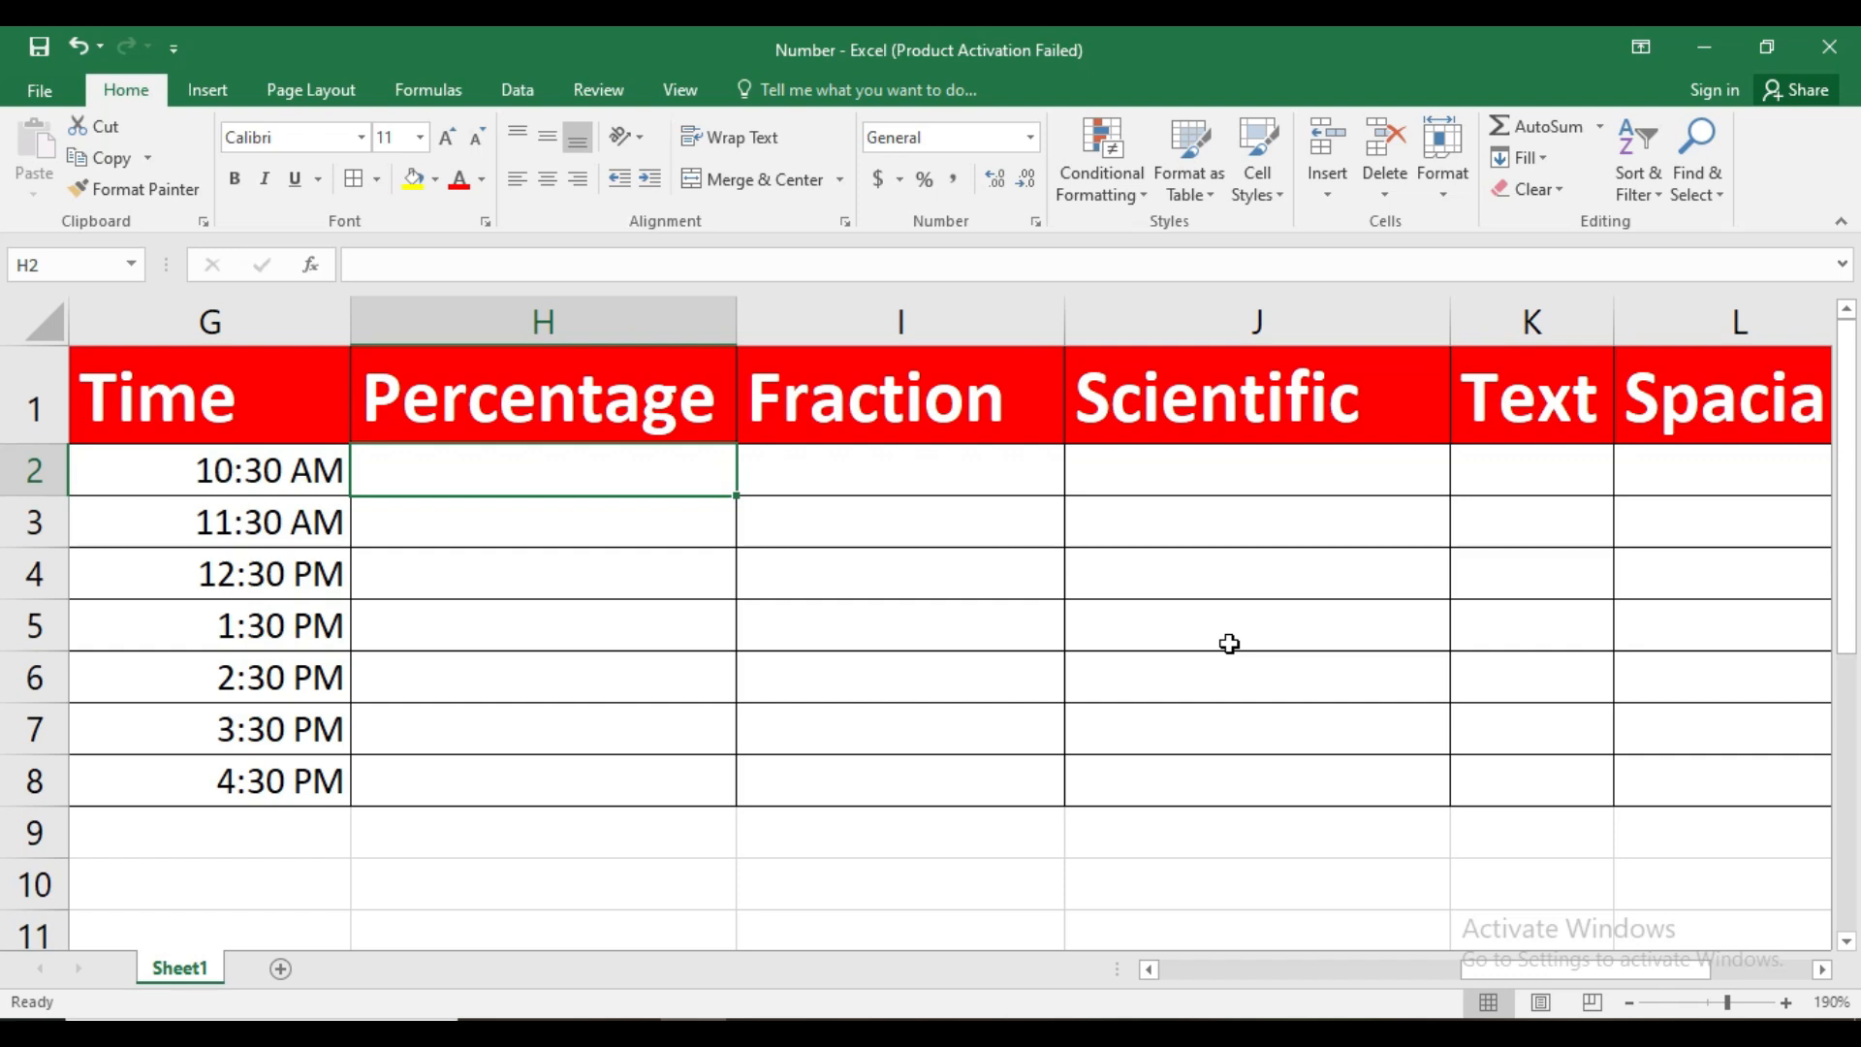
type("64")
key("Return")
type("654654")
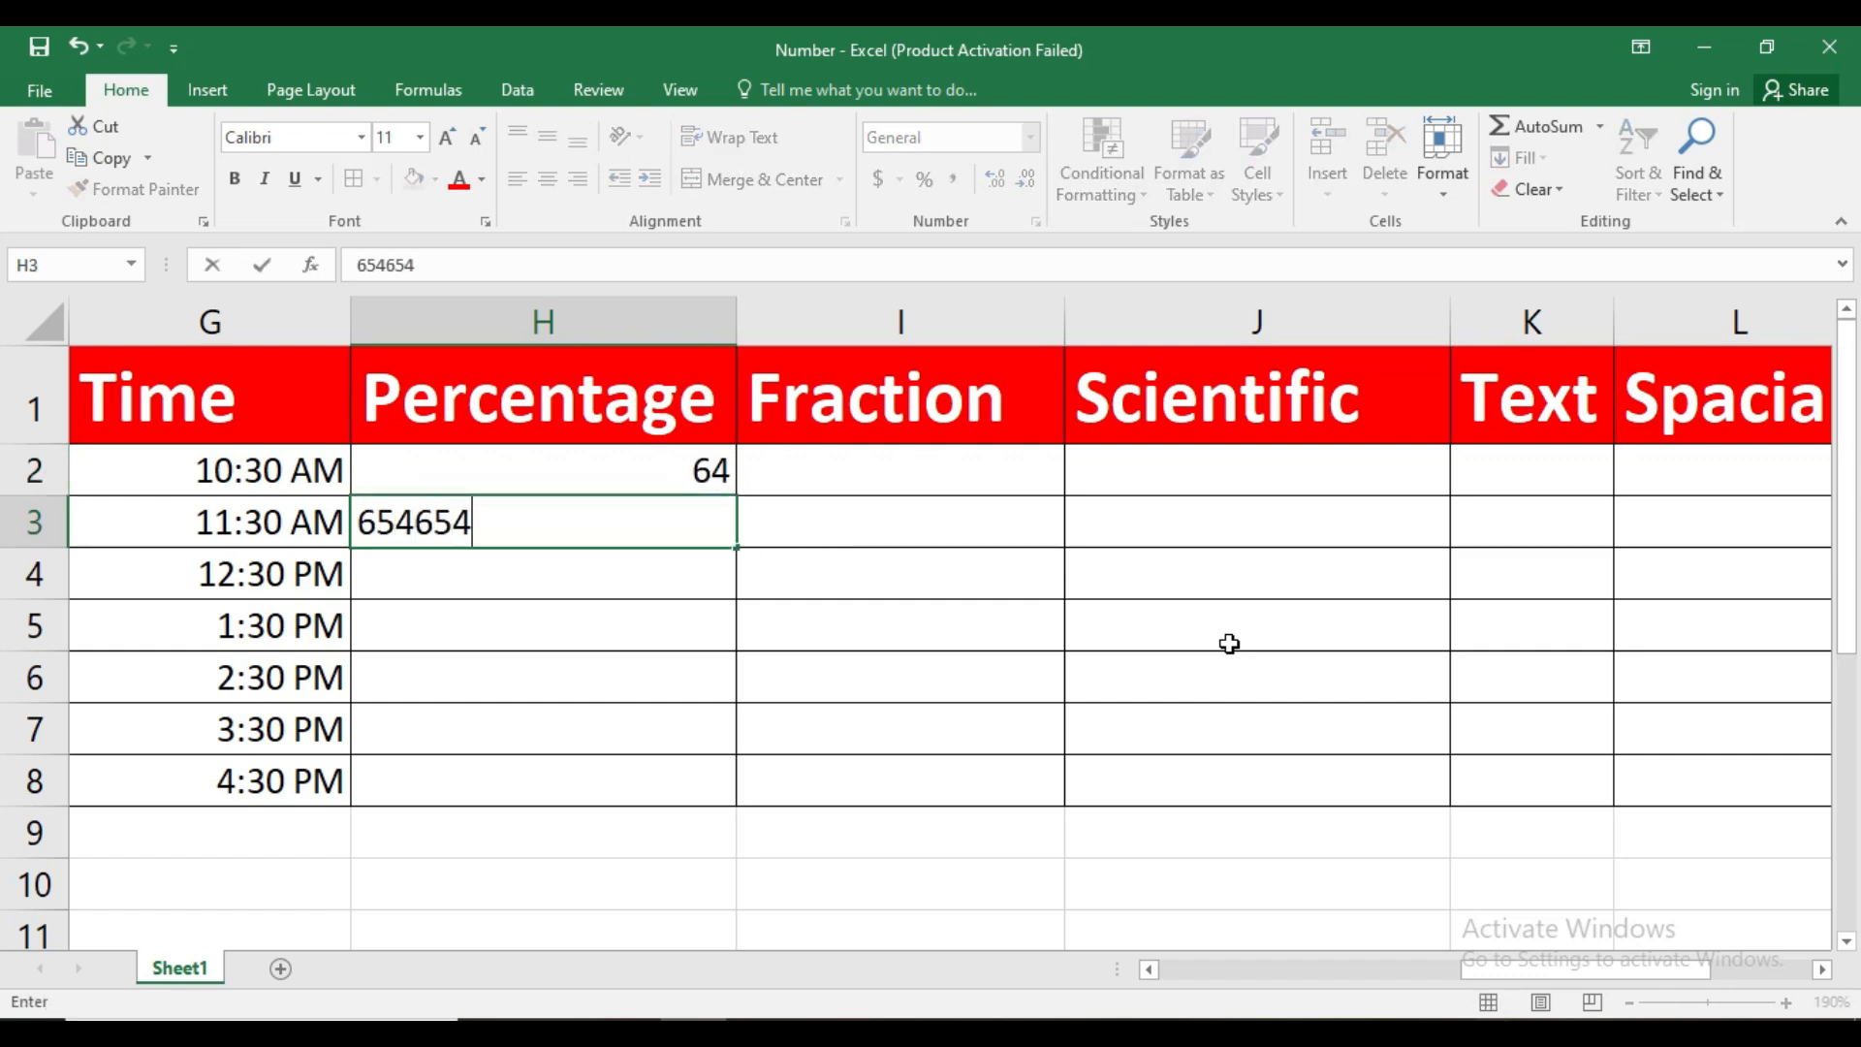
key("Return")
type("6464")
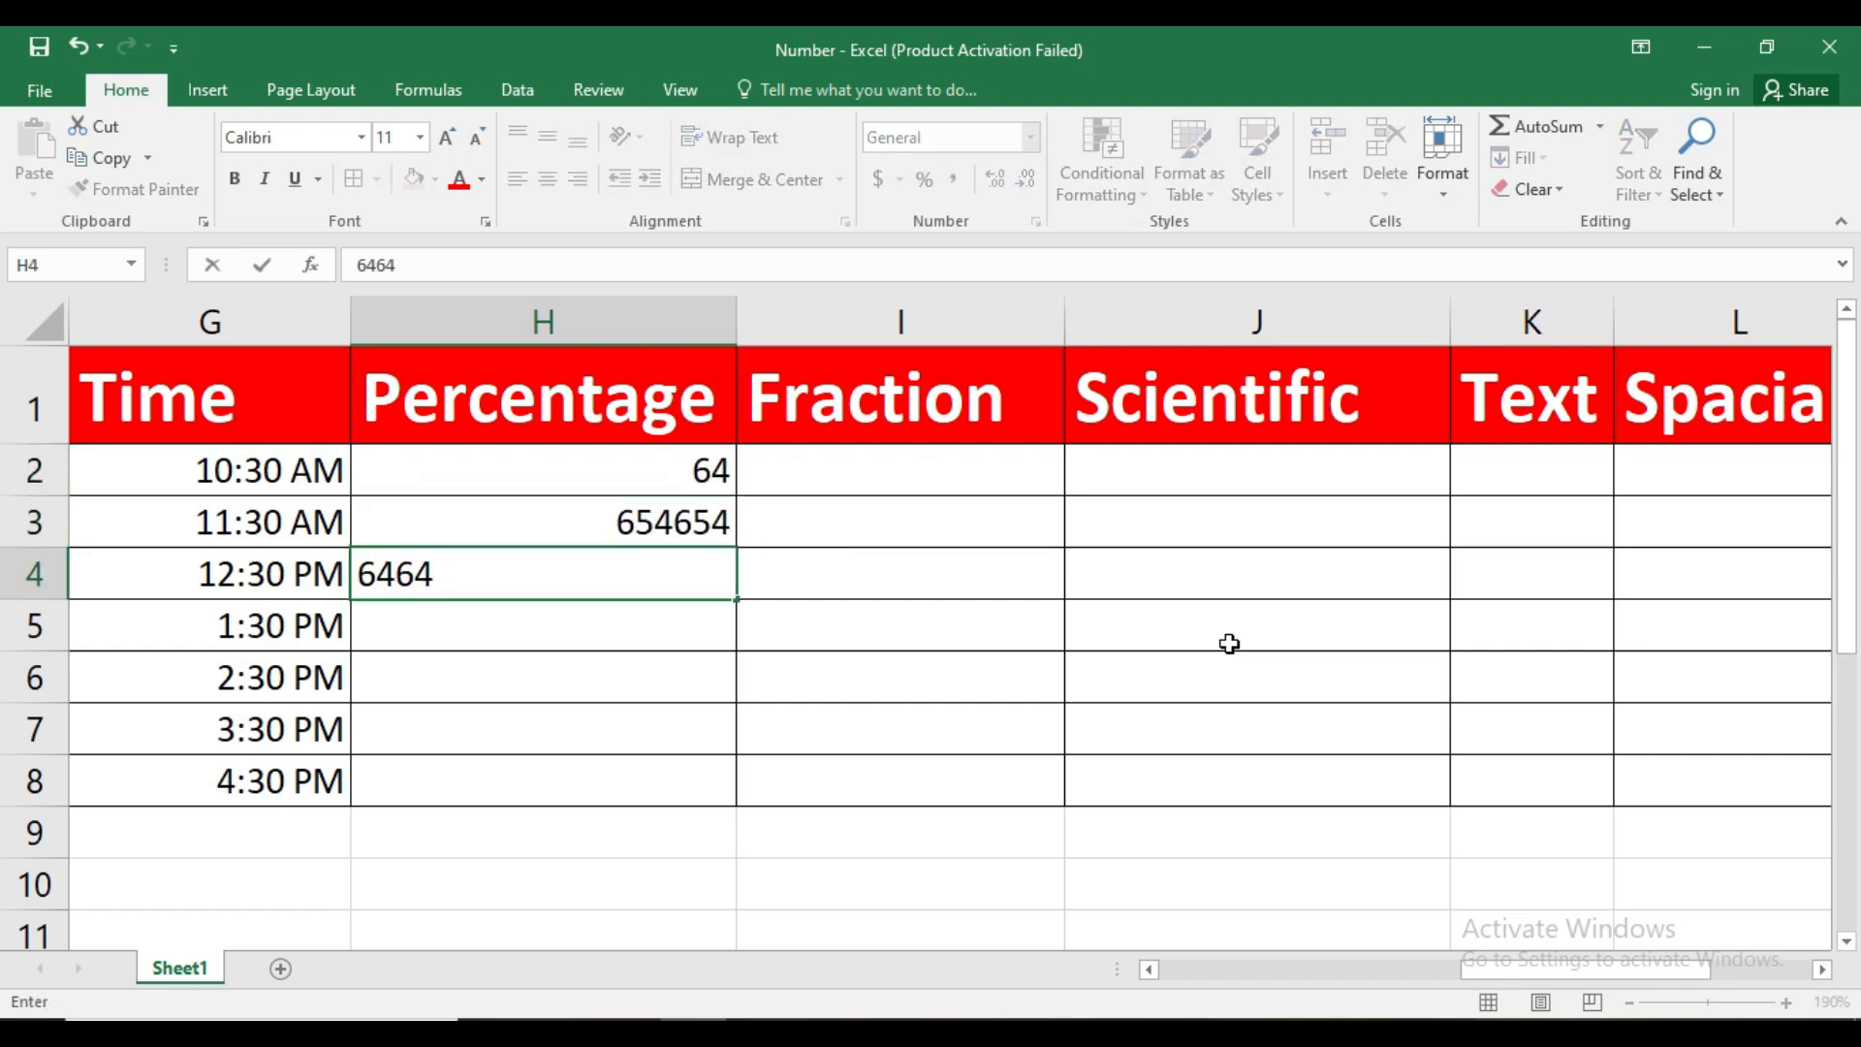
left_click(631, 645)
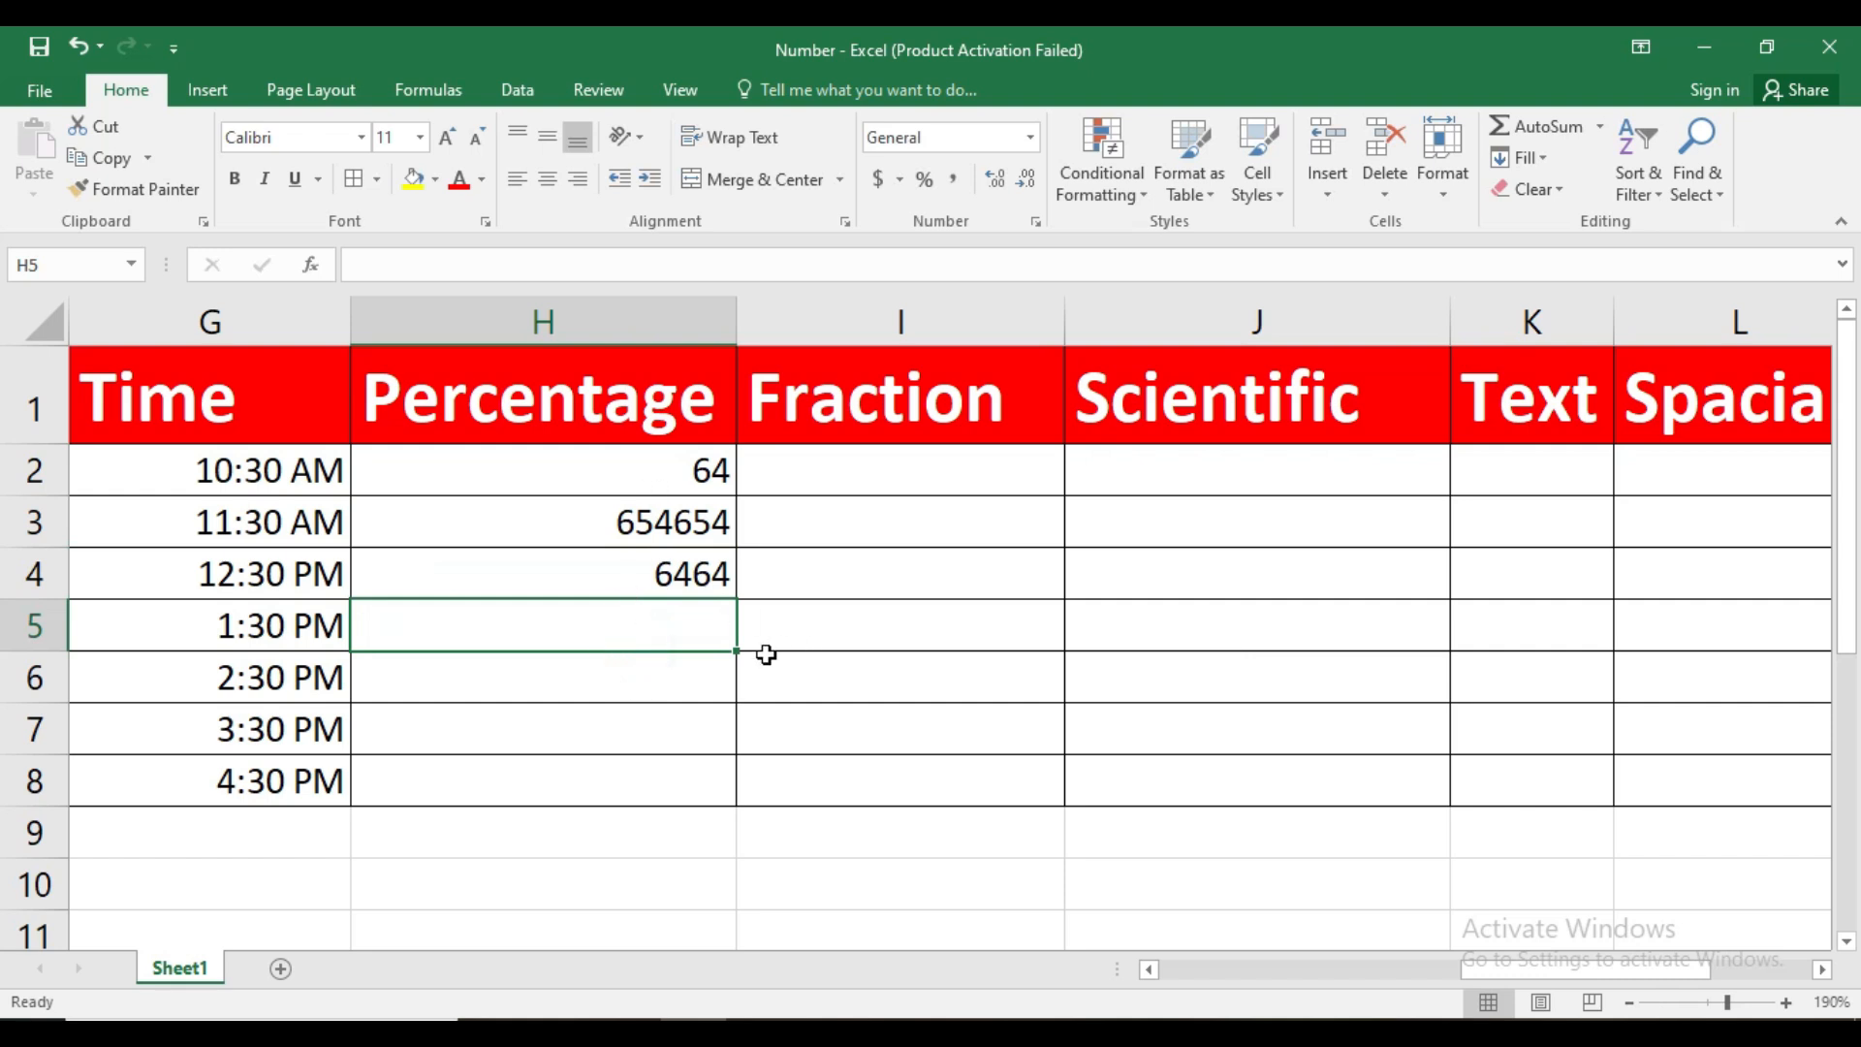
Apply the Percentage number format to H2:H4
left_click_drag(623, 471, 625, 565)
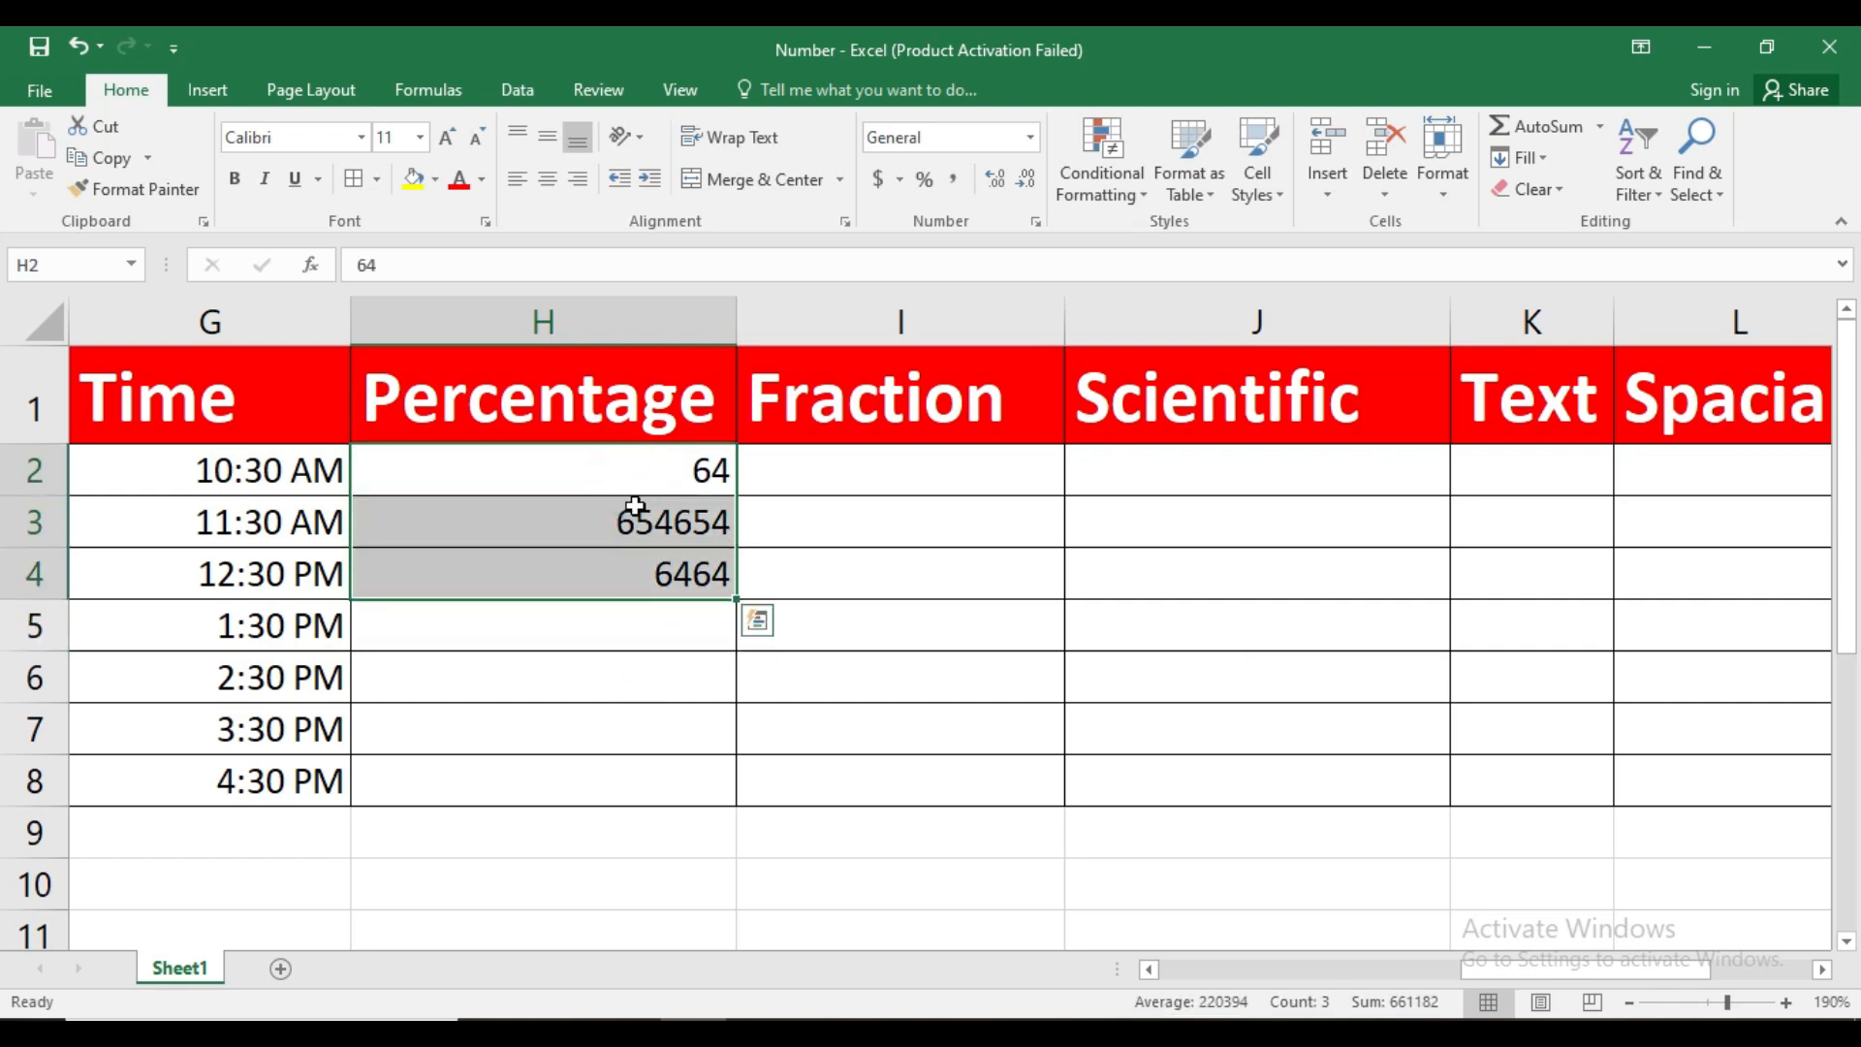
left_click(1030, 138)
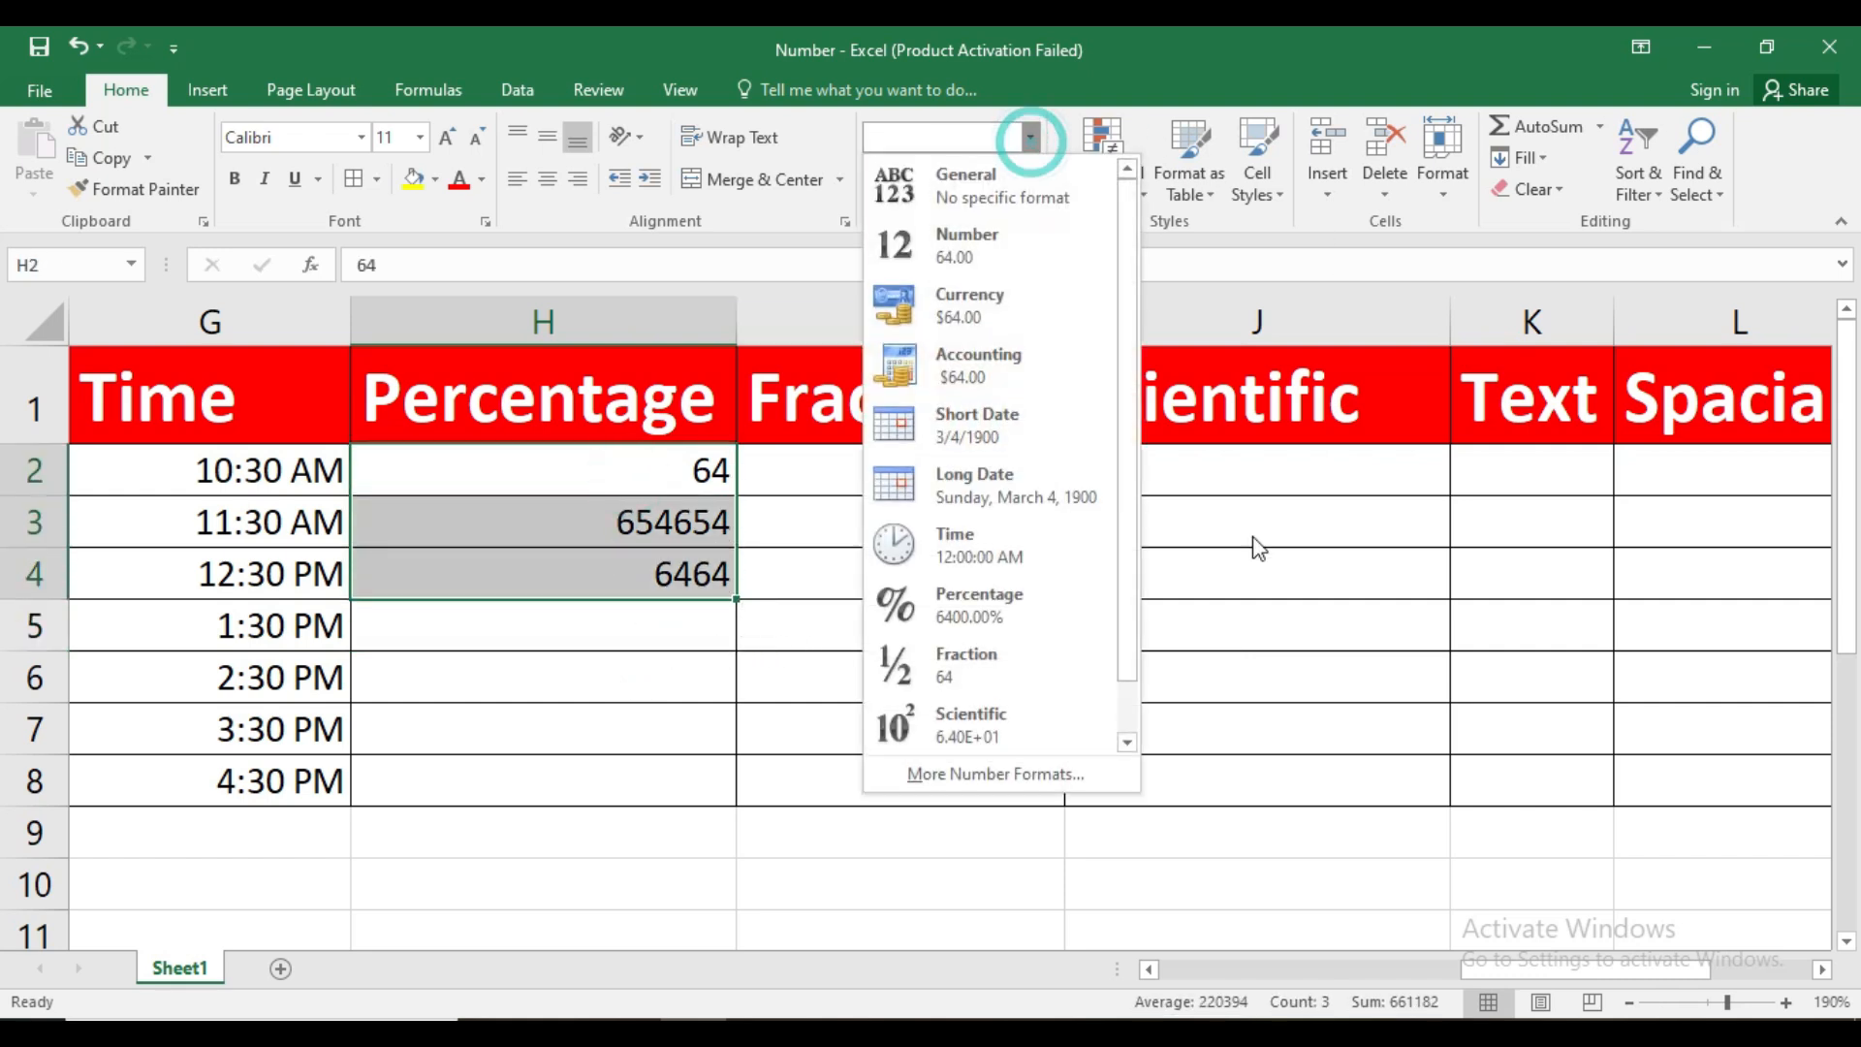
left_click(1001, 628)
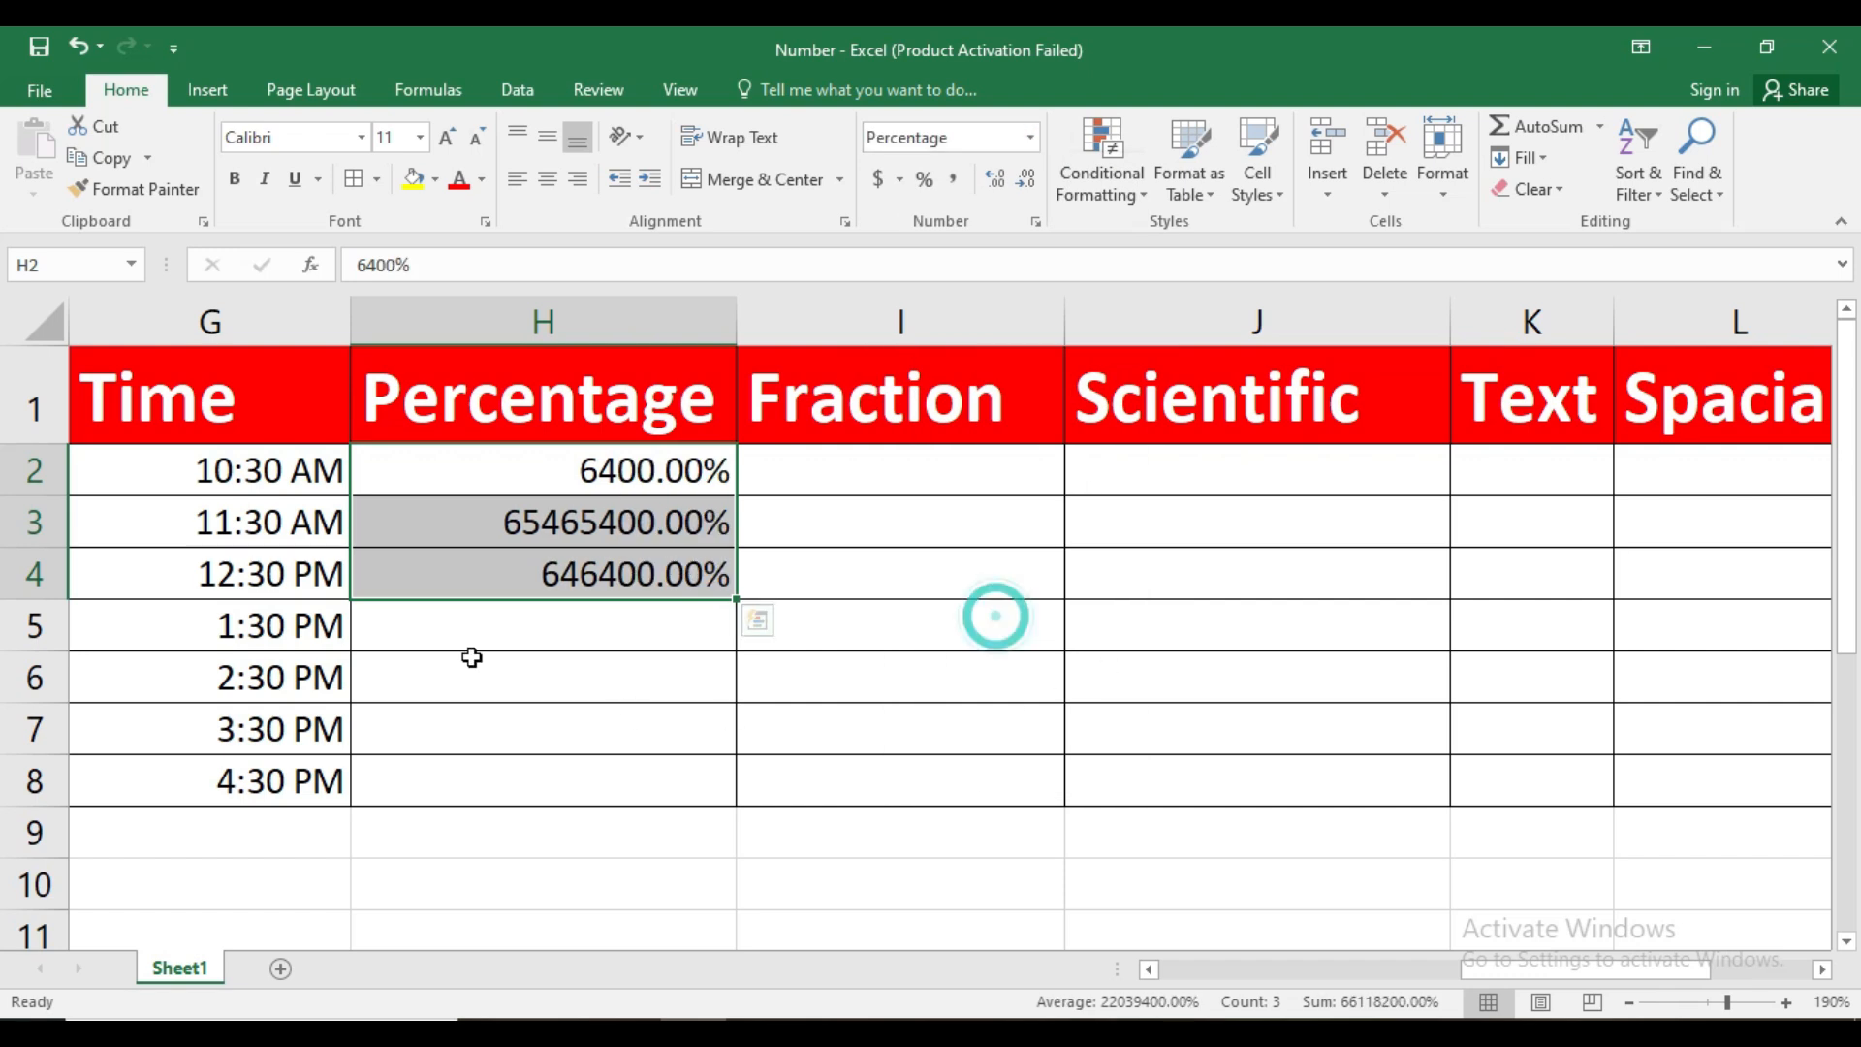
Reduce the decimal places of the percentages in H2:H4 to 0
left_click(1036, 222)
left_click_drag(529, 283, 1071, 302)
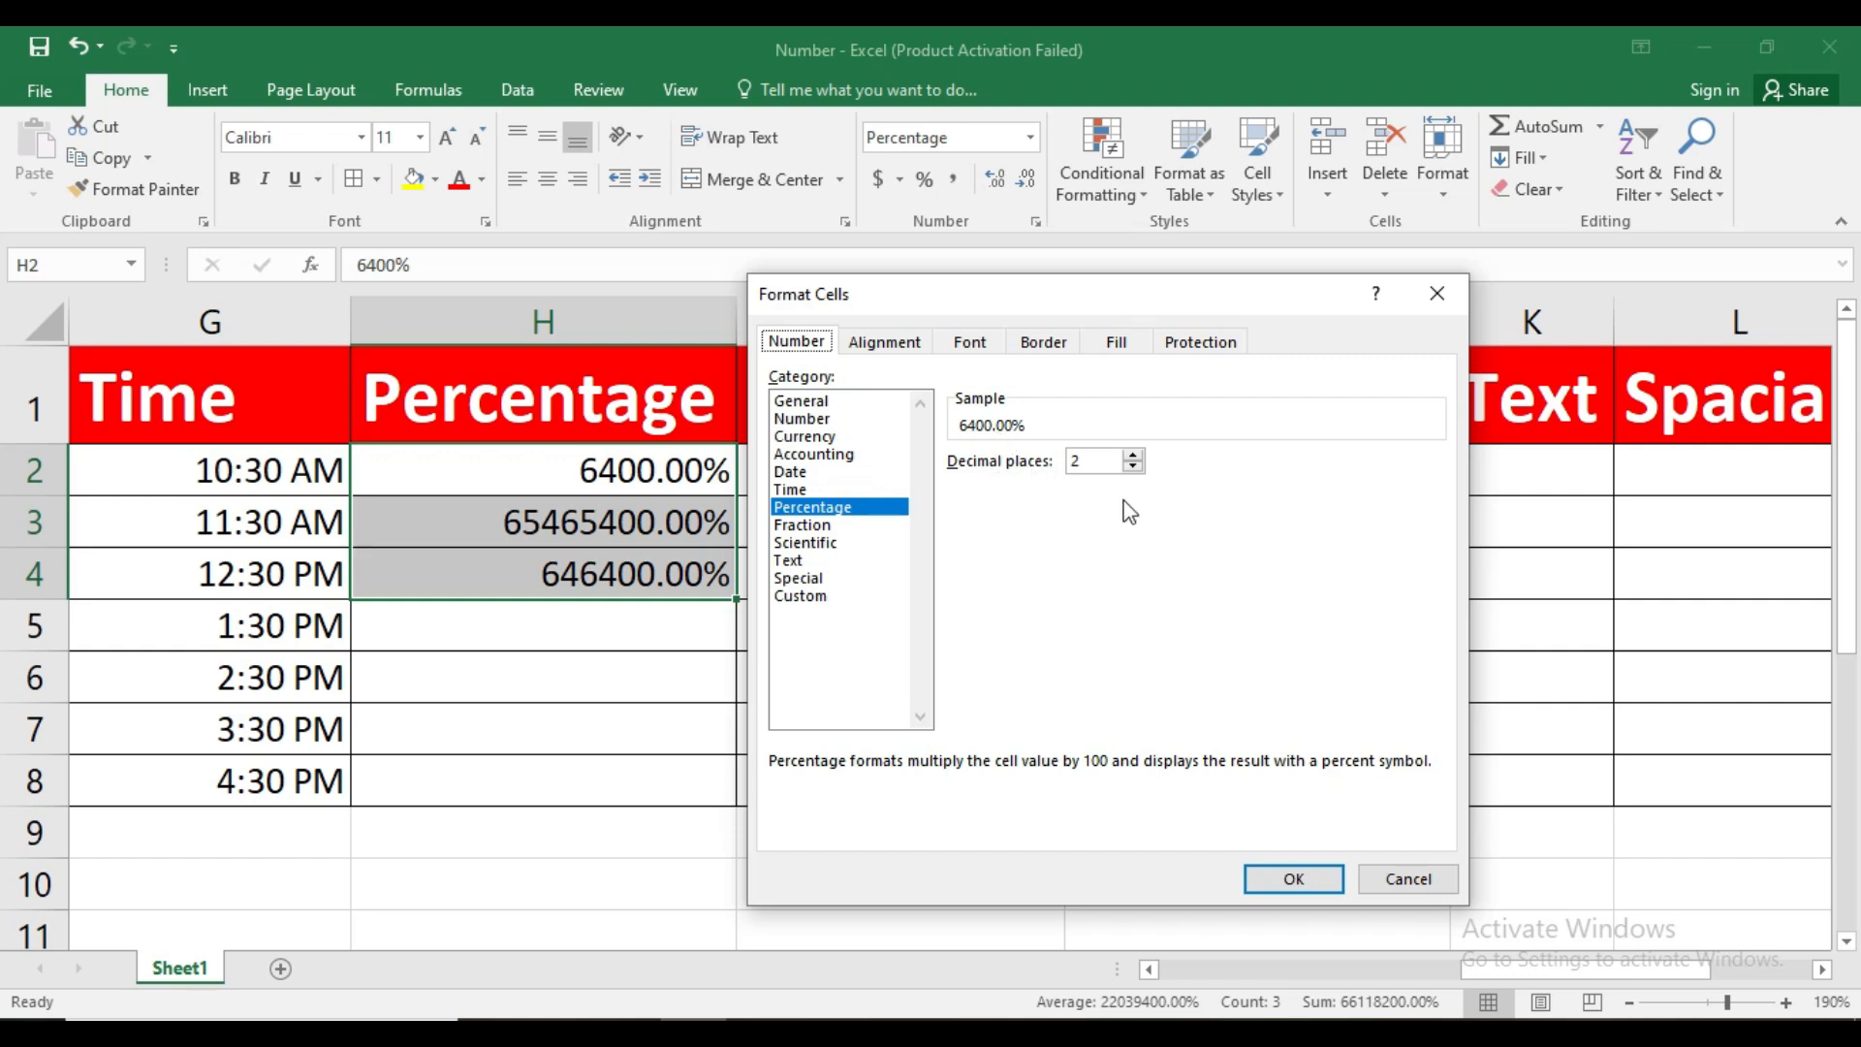
left_click(1133, 467)
left_click(1133, 467)
left_click(1304, 877)
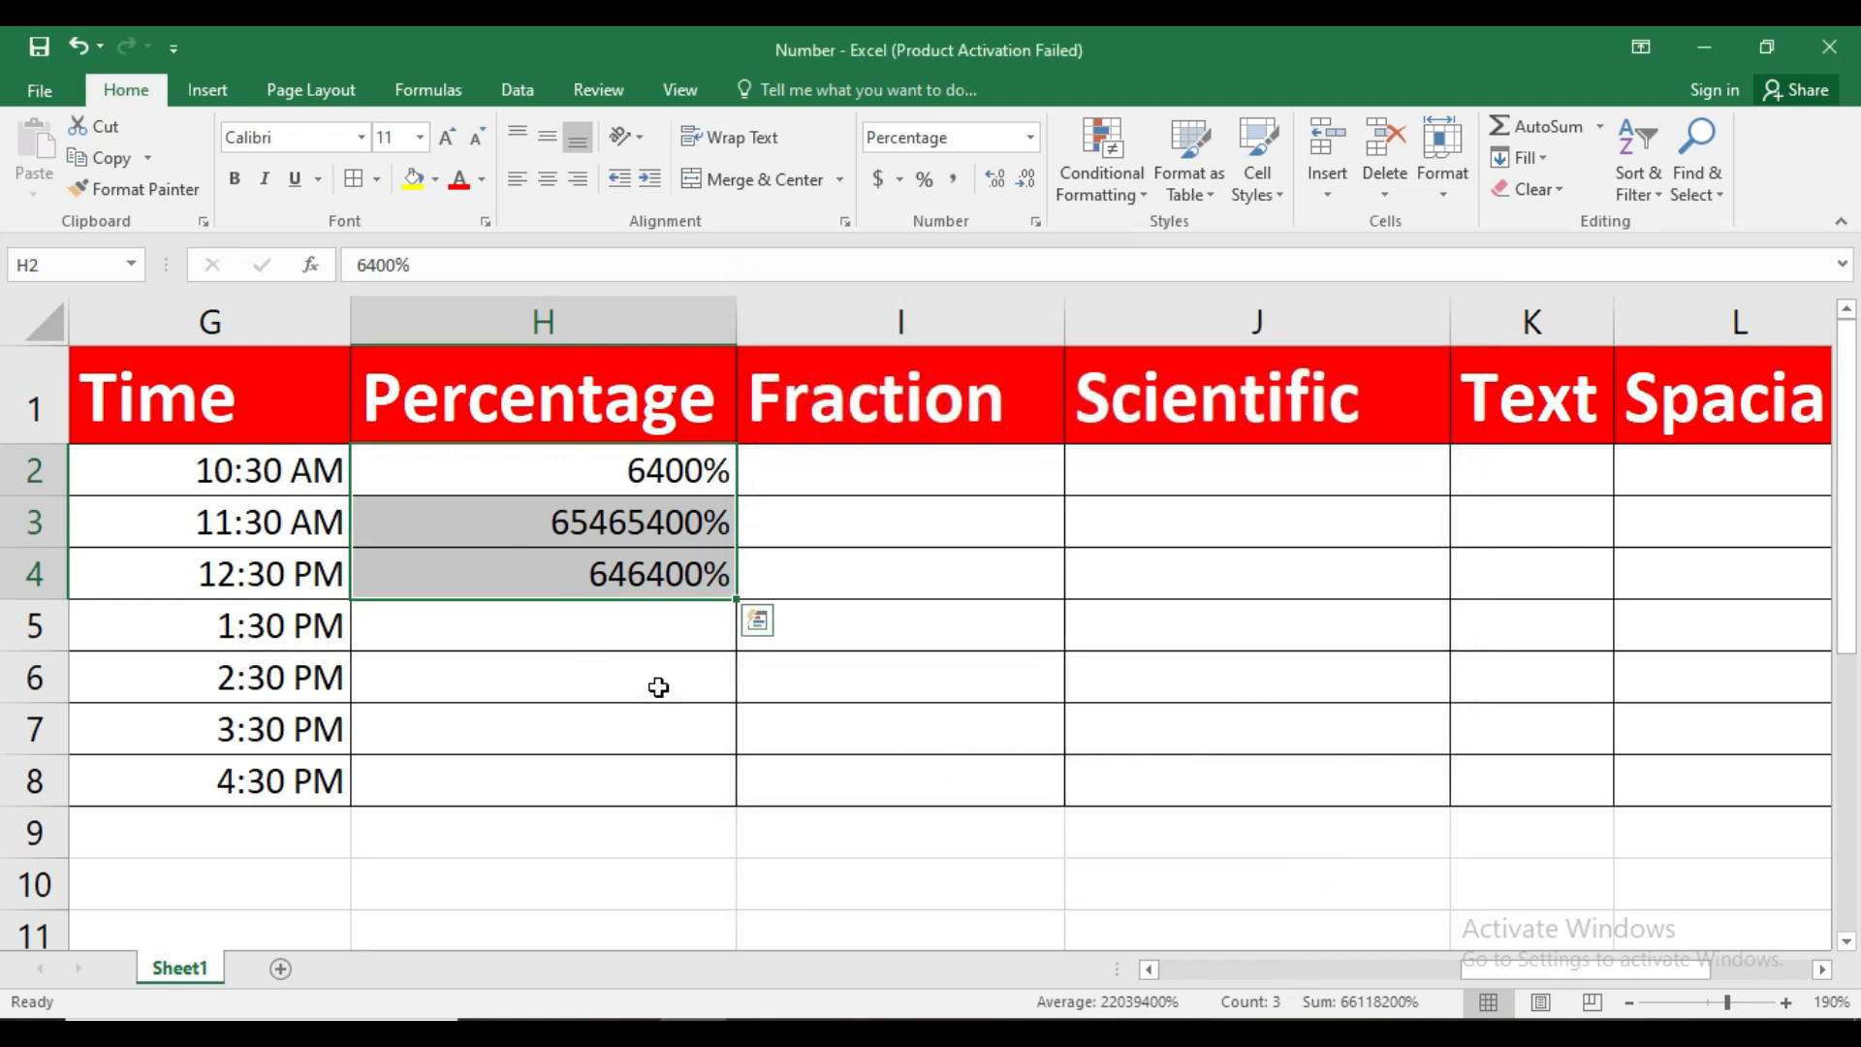
left_click(638, 657)
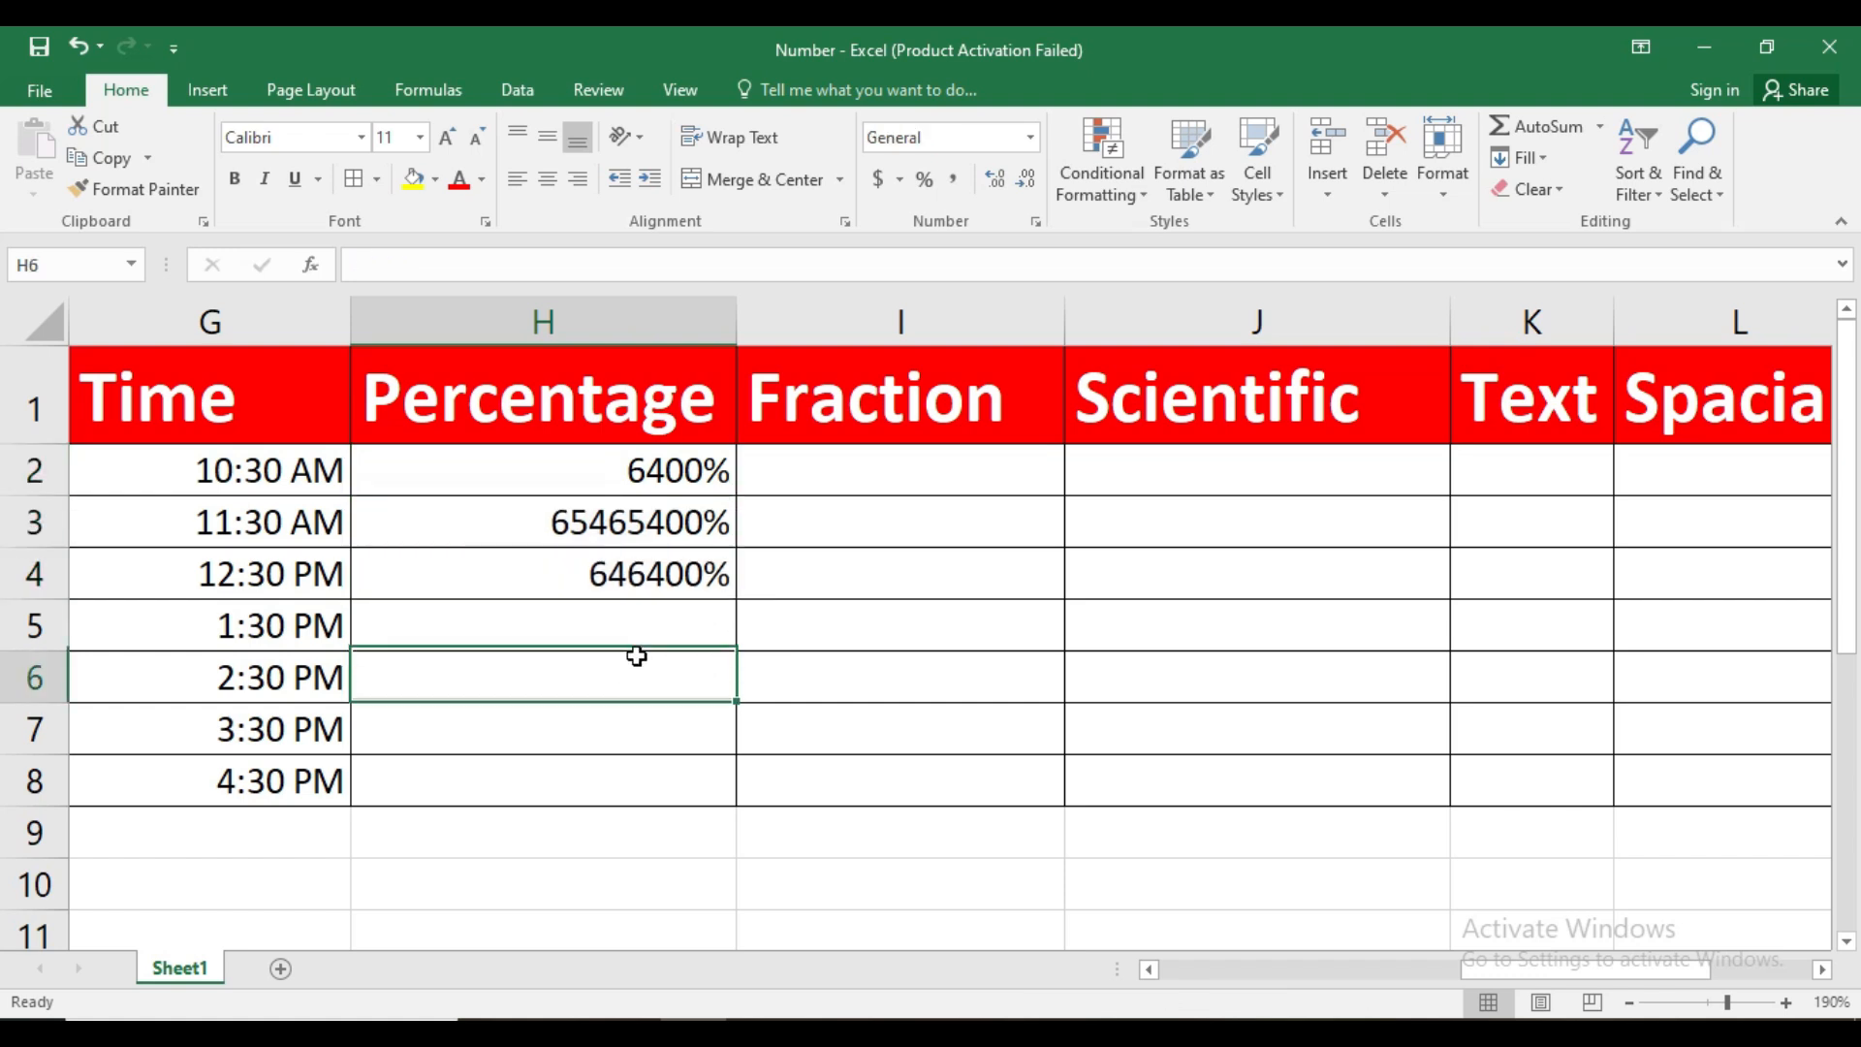
left_click(852, 472)
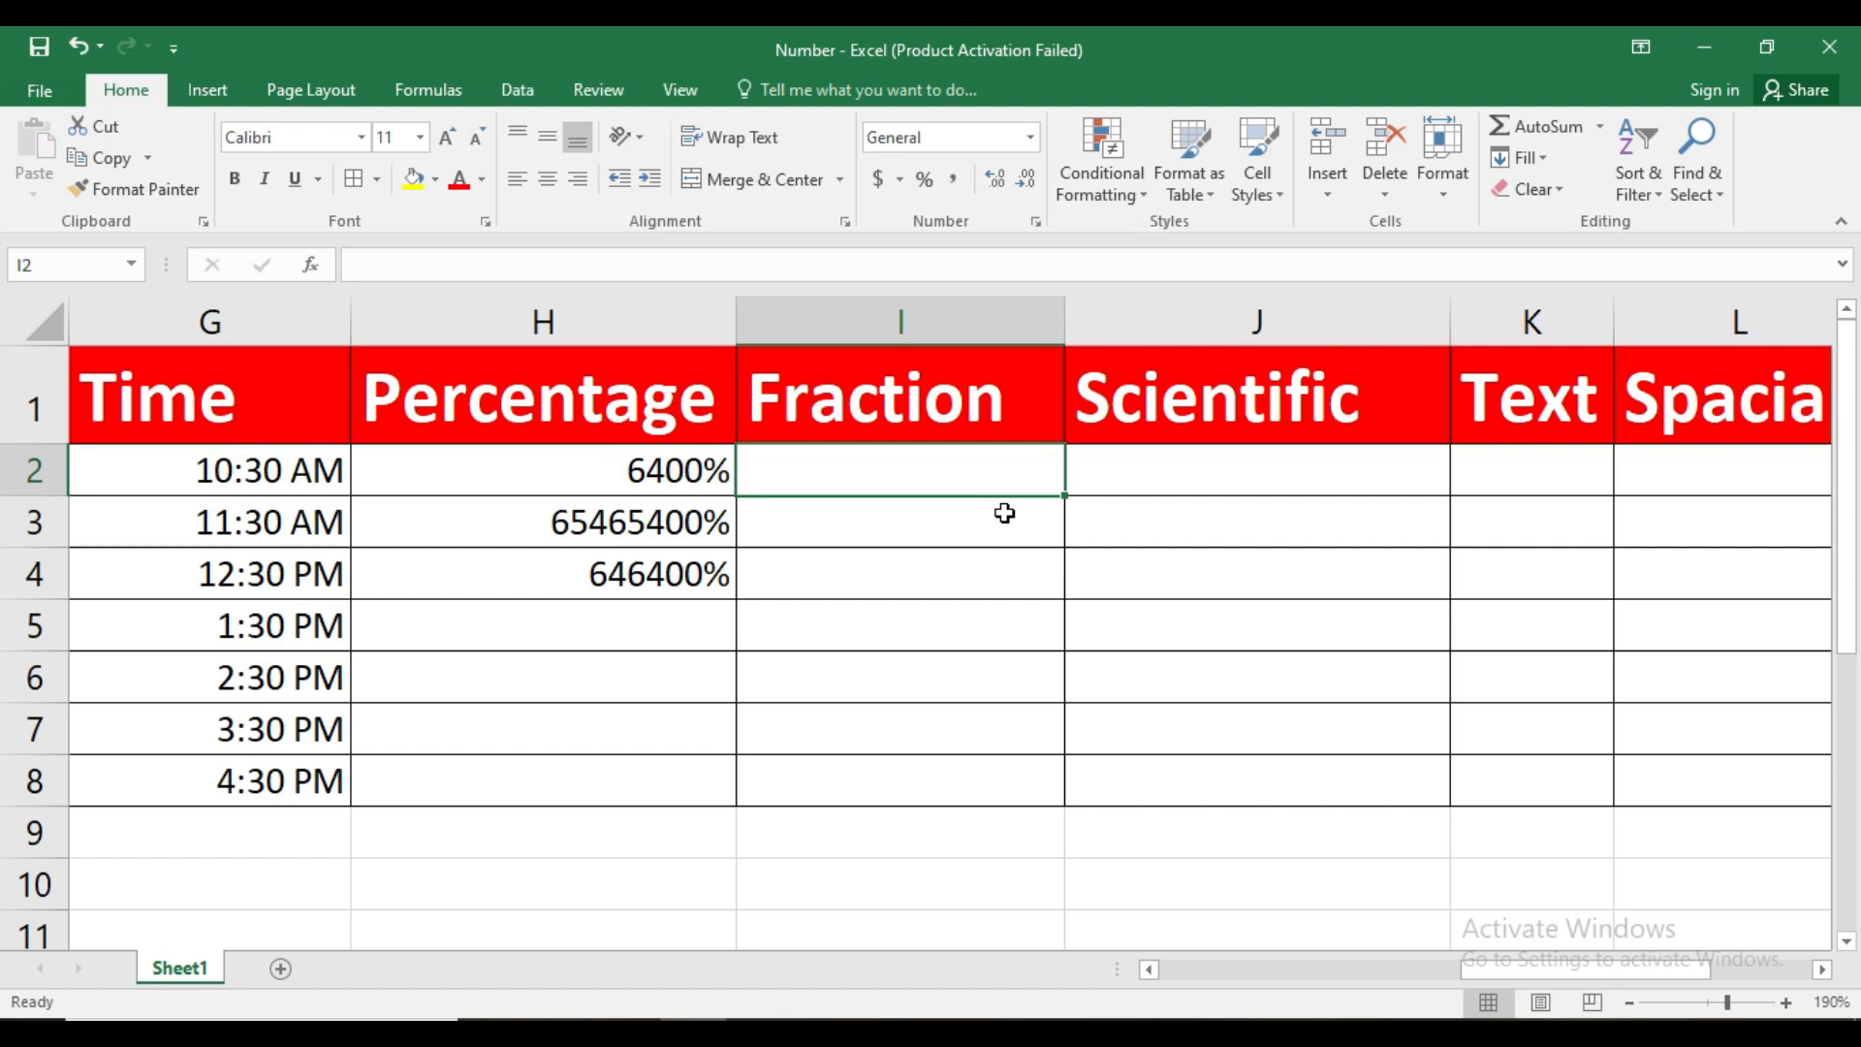
type("12345")
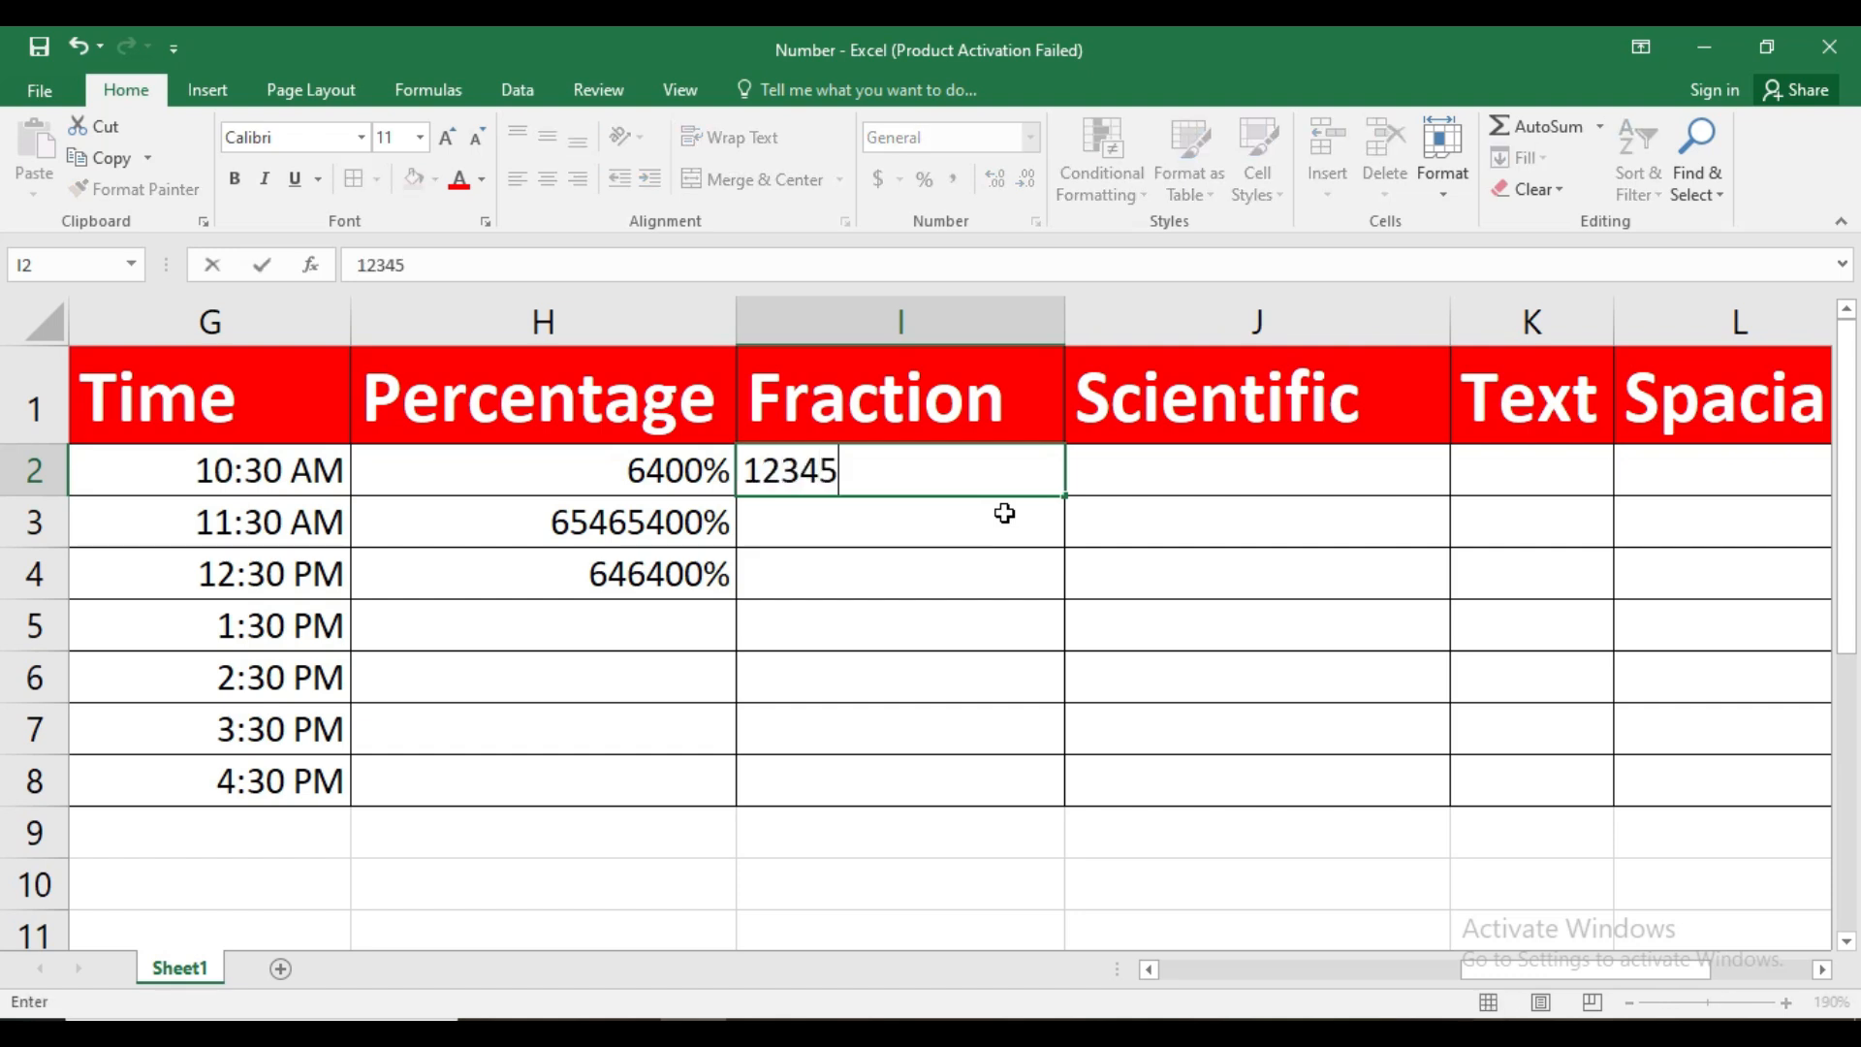
type("6789101012")
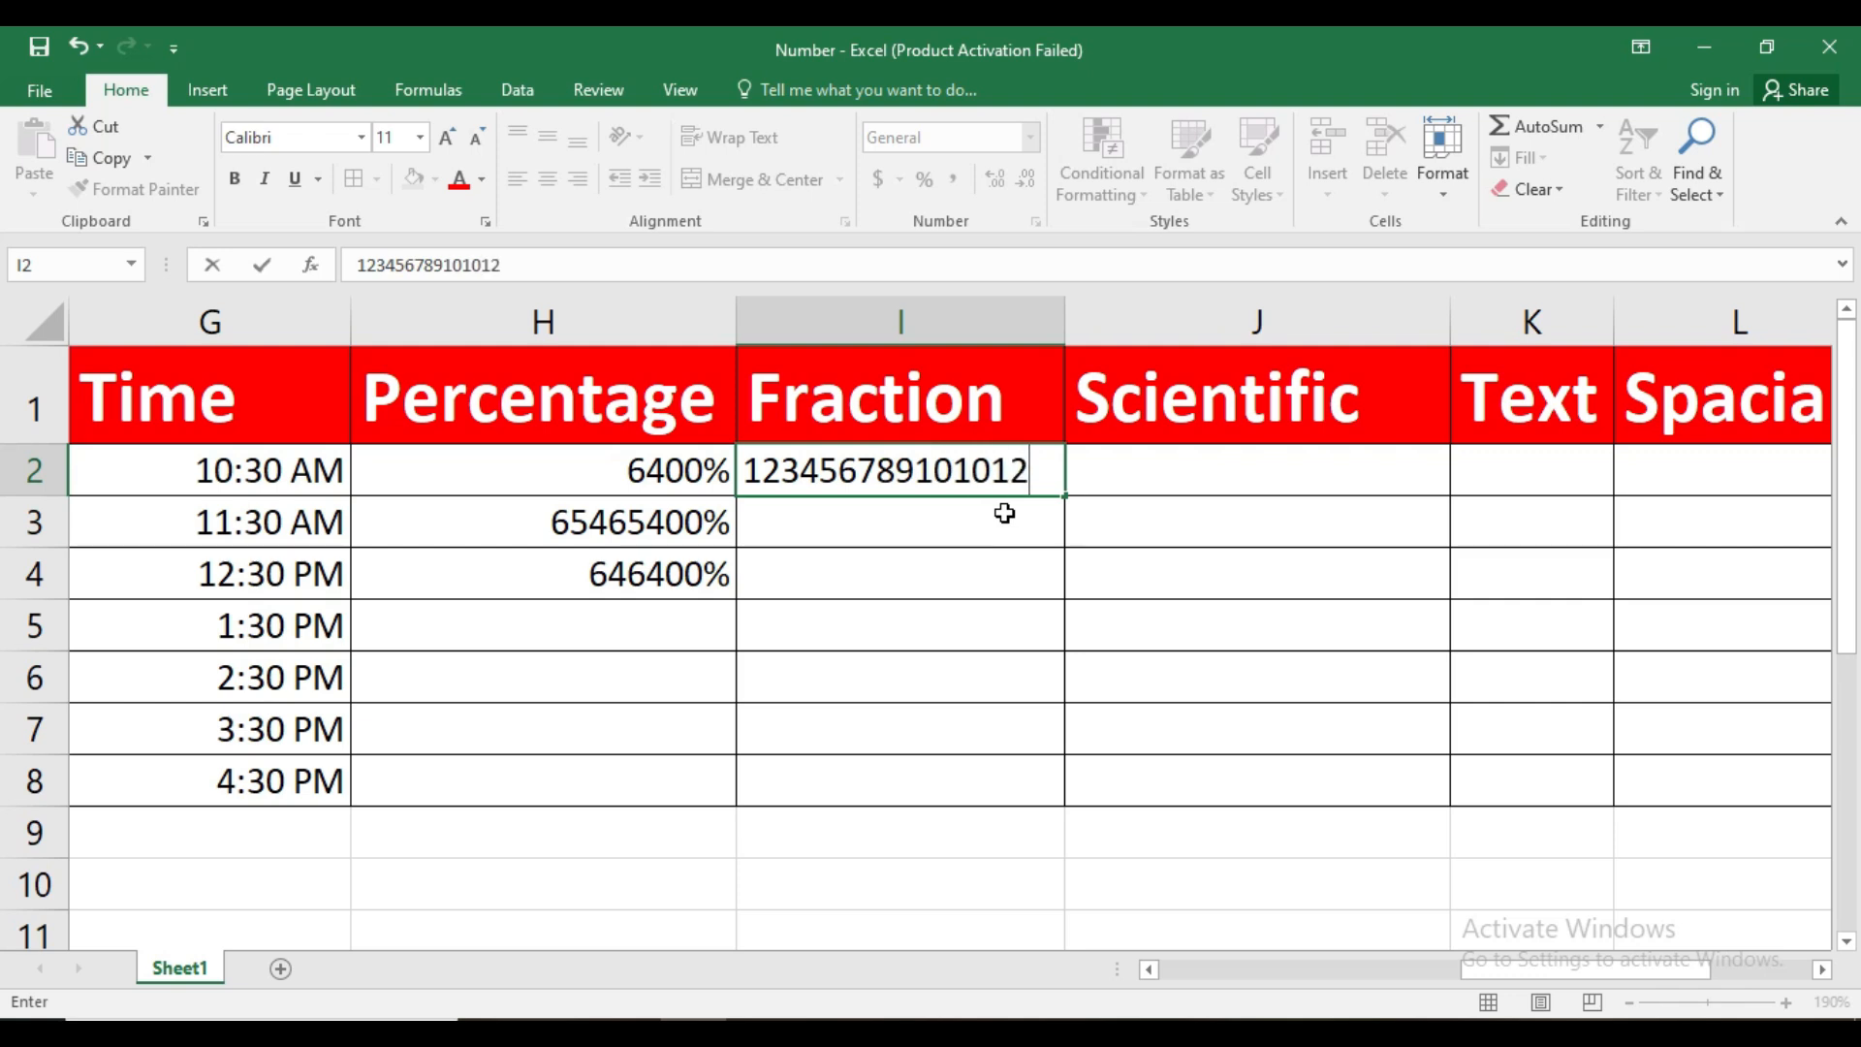
key("Return")
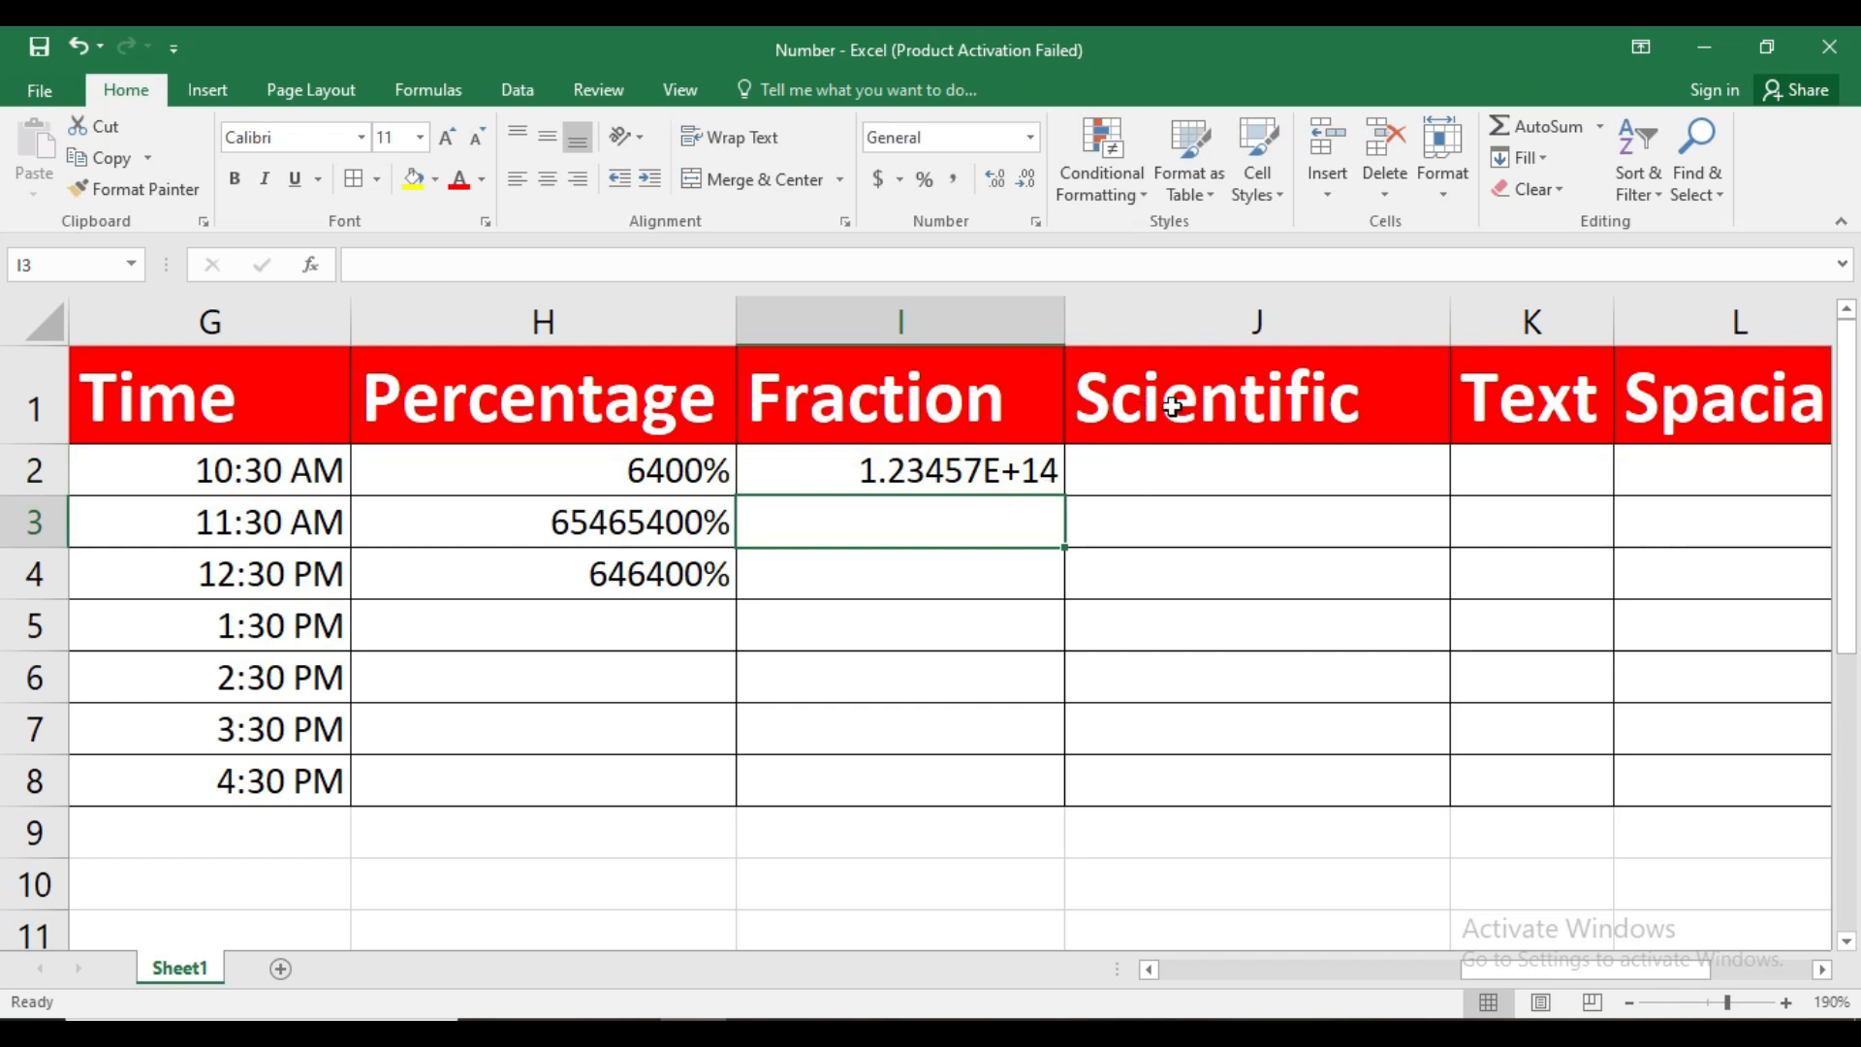
Apply the Fraction number format to I2, and switch that cell to the Scientific format
left_click(1015, 484)
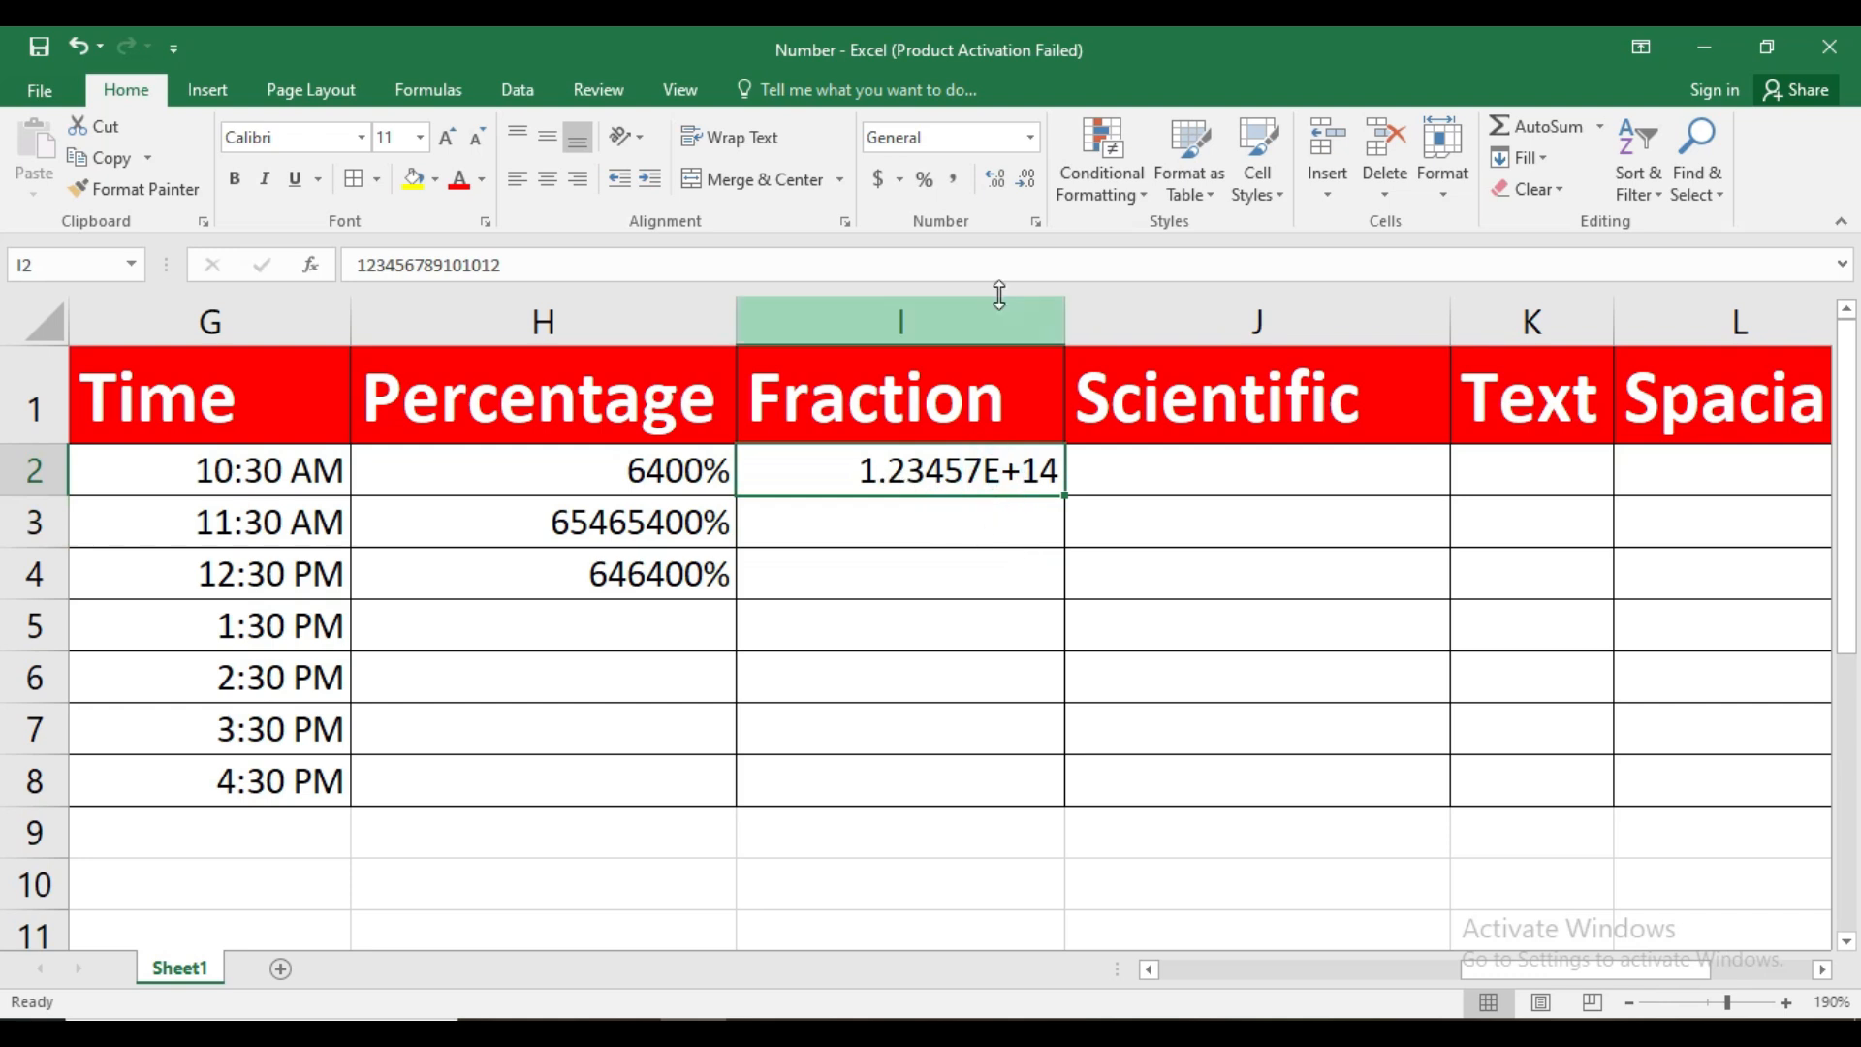
left_click(1030, 139)
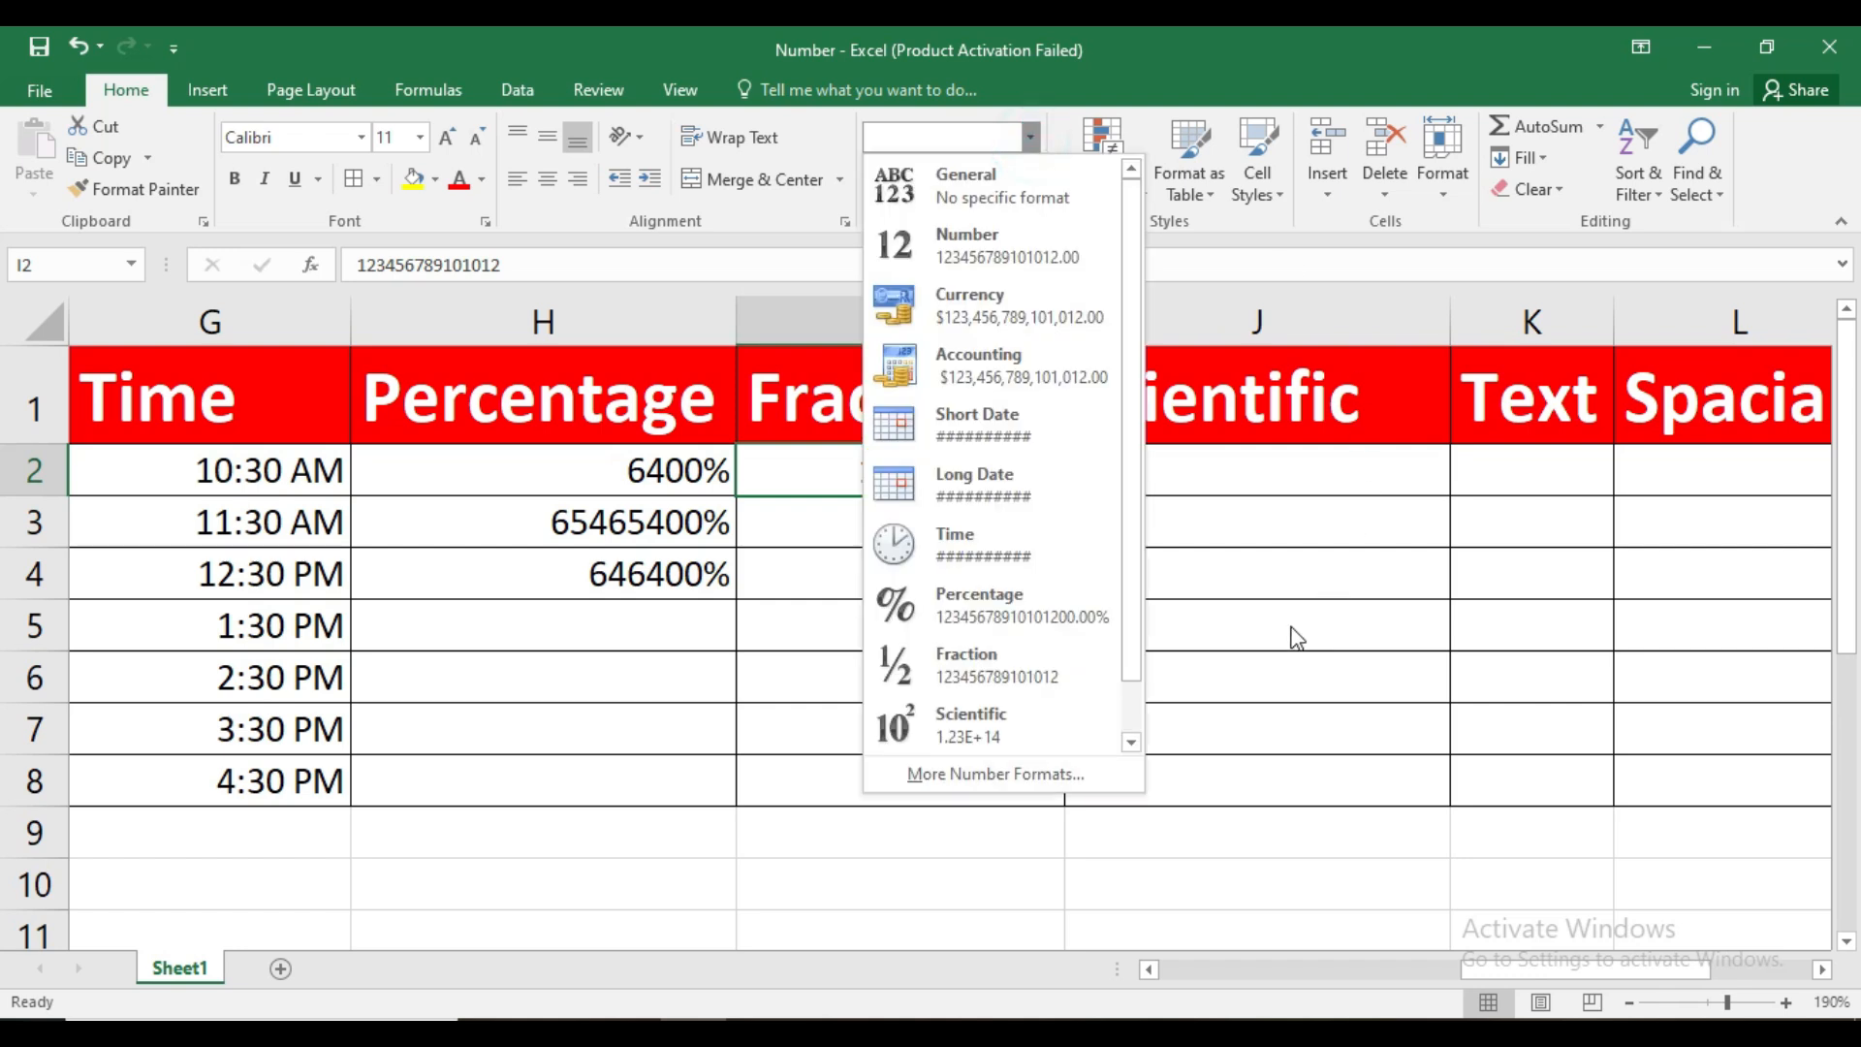
left_click(1021, 665)
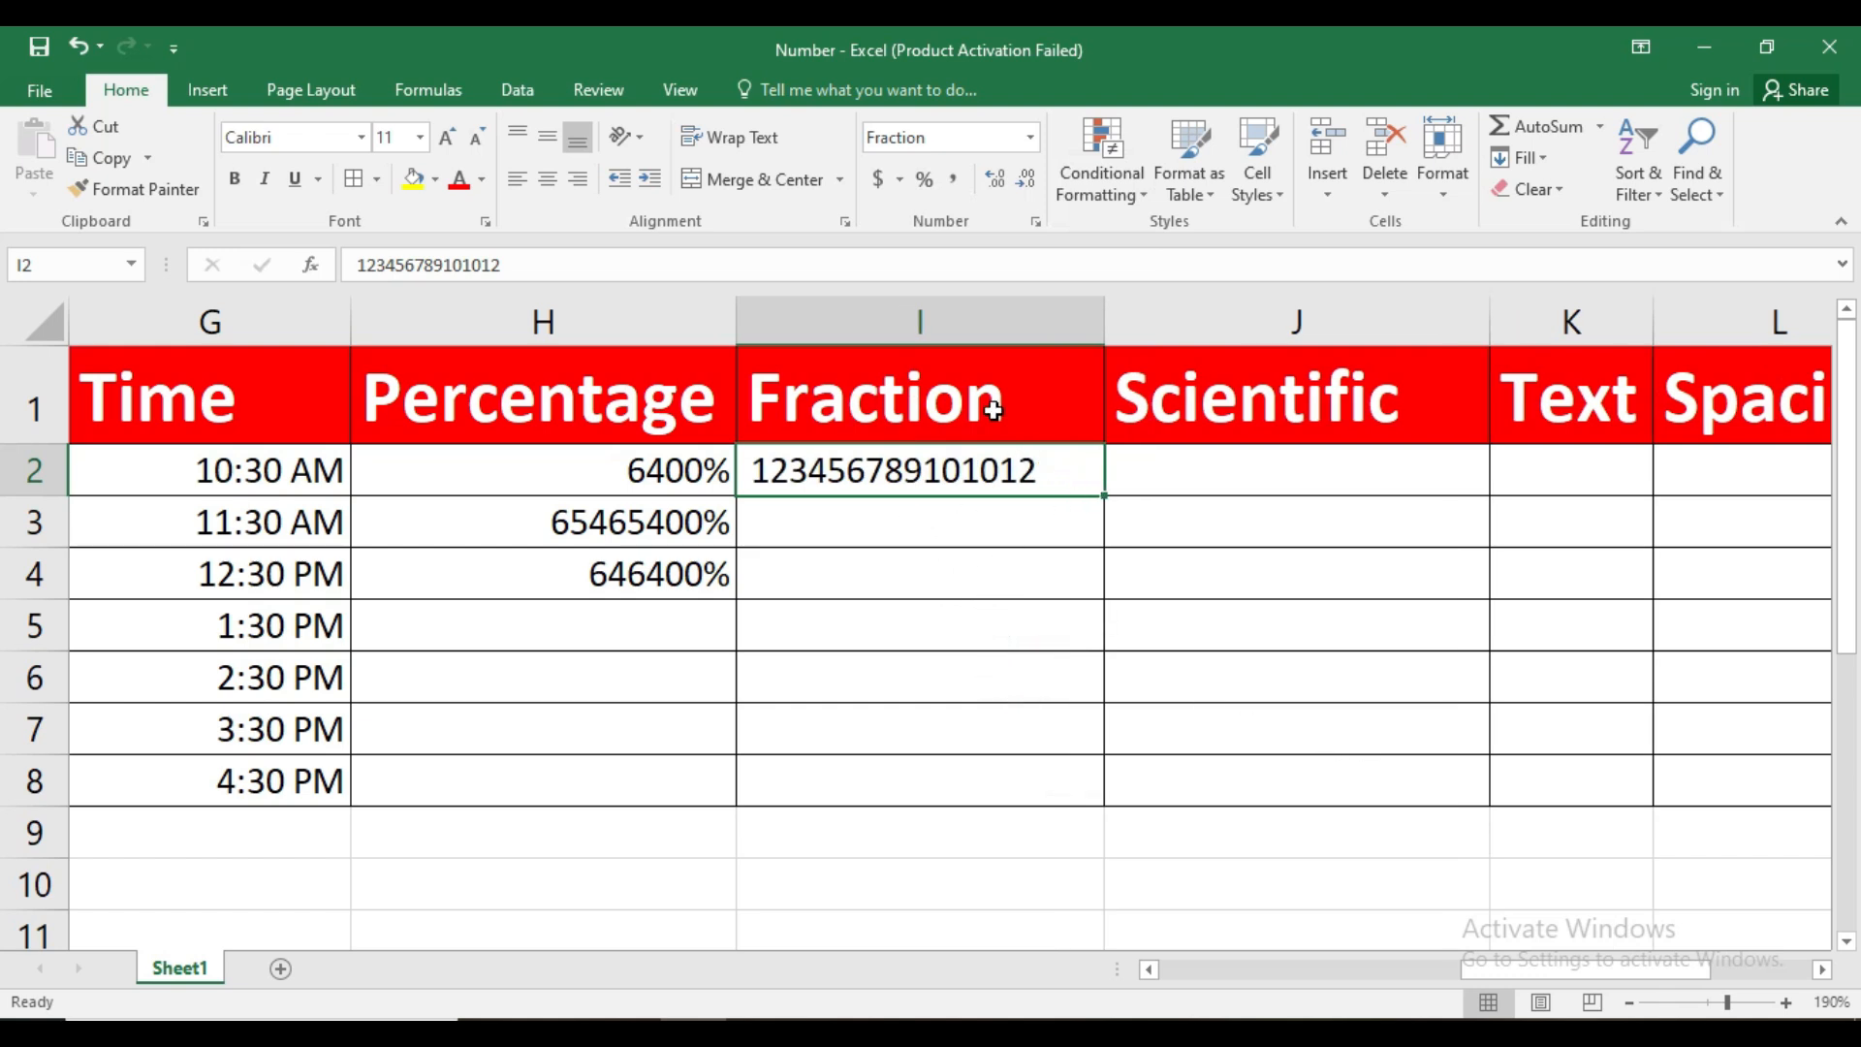
left_click(1033, 138)
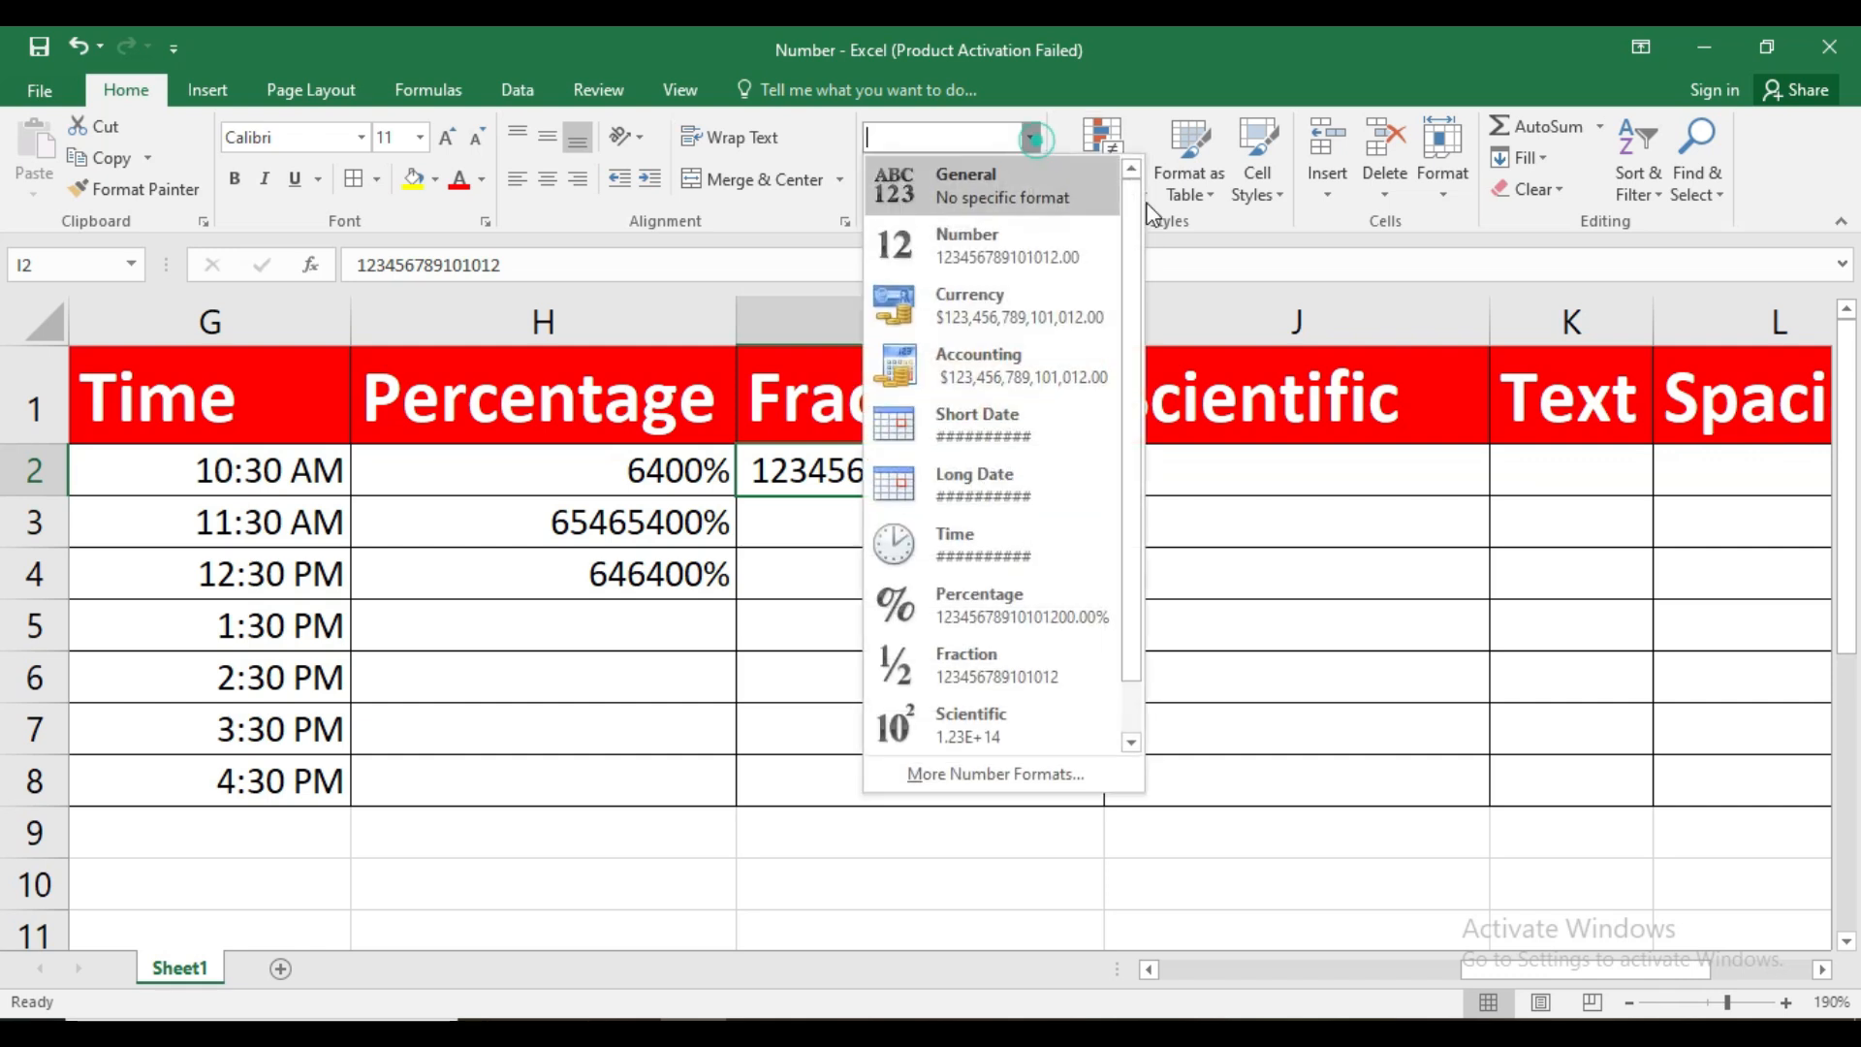
left_click(1016, 721)
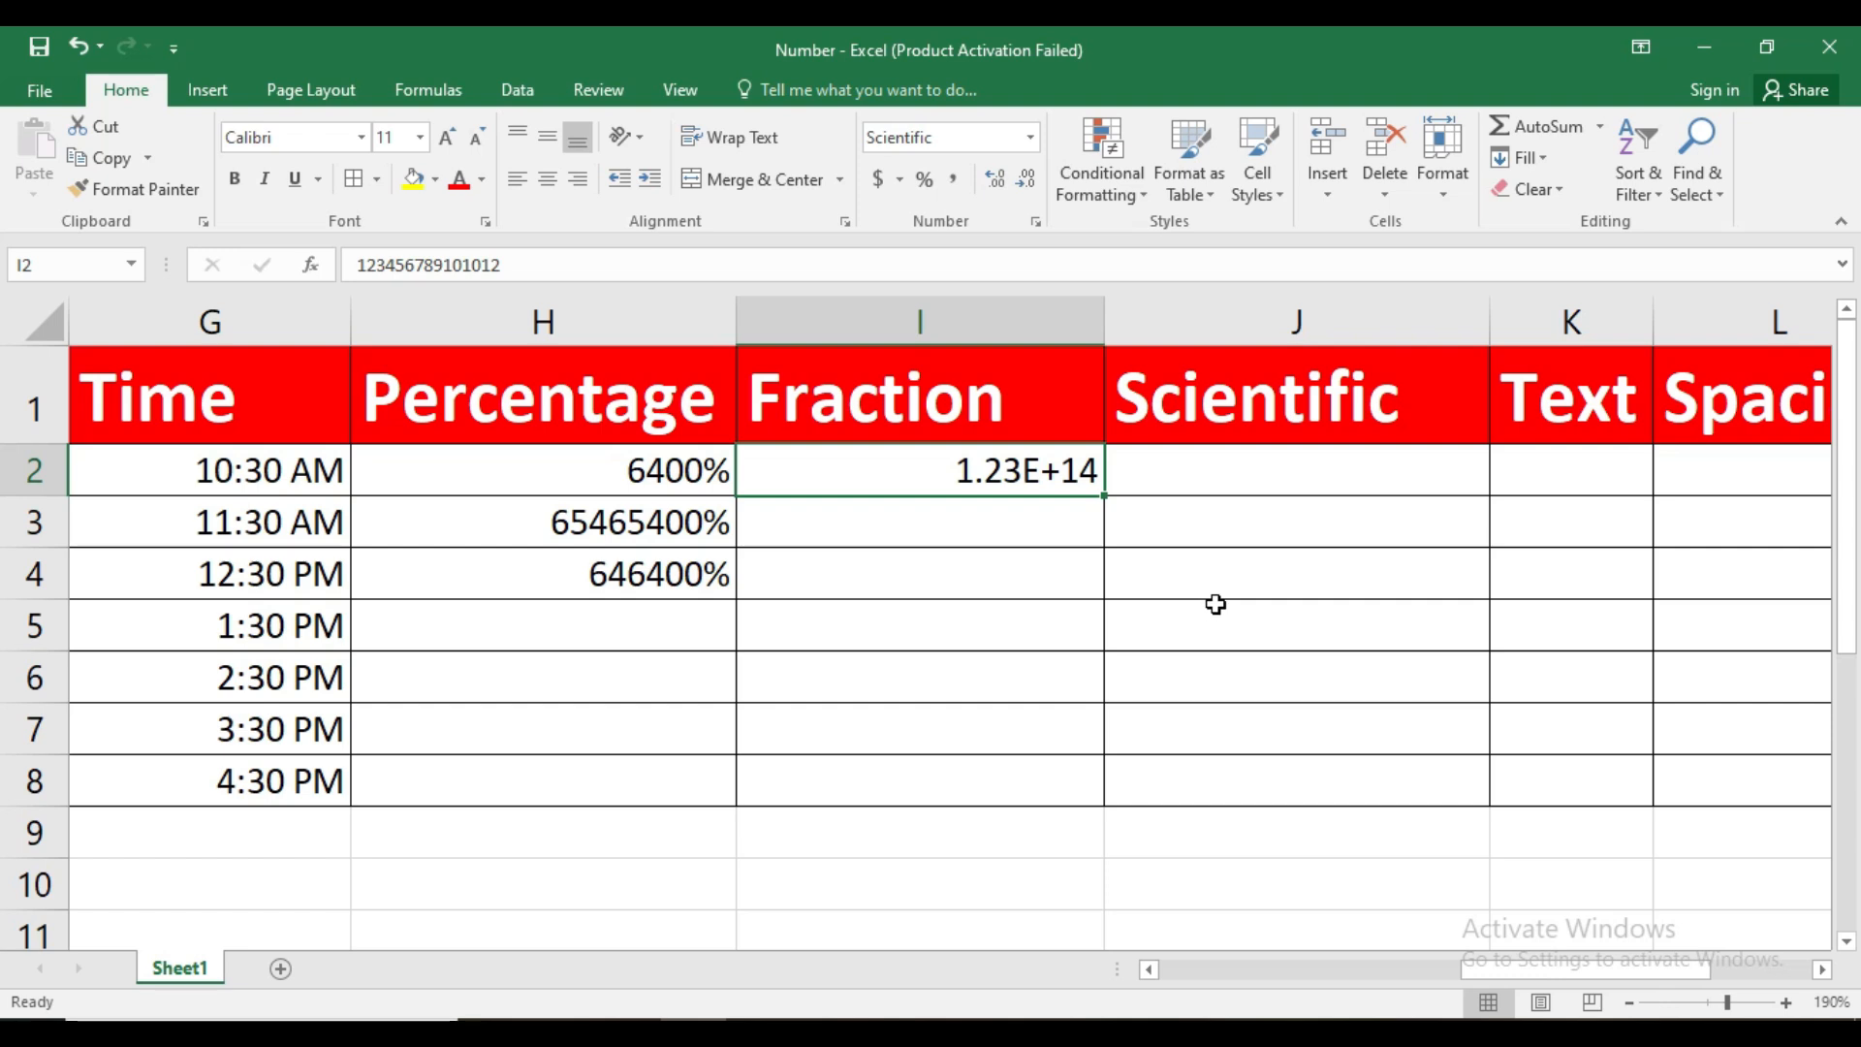
left_click(1224, 471)
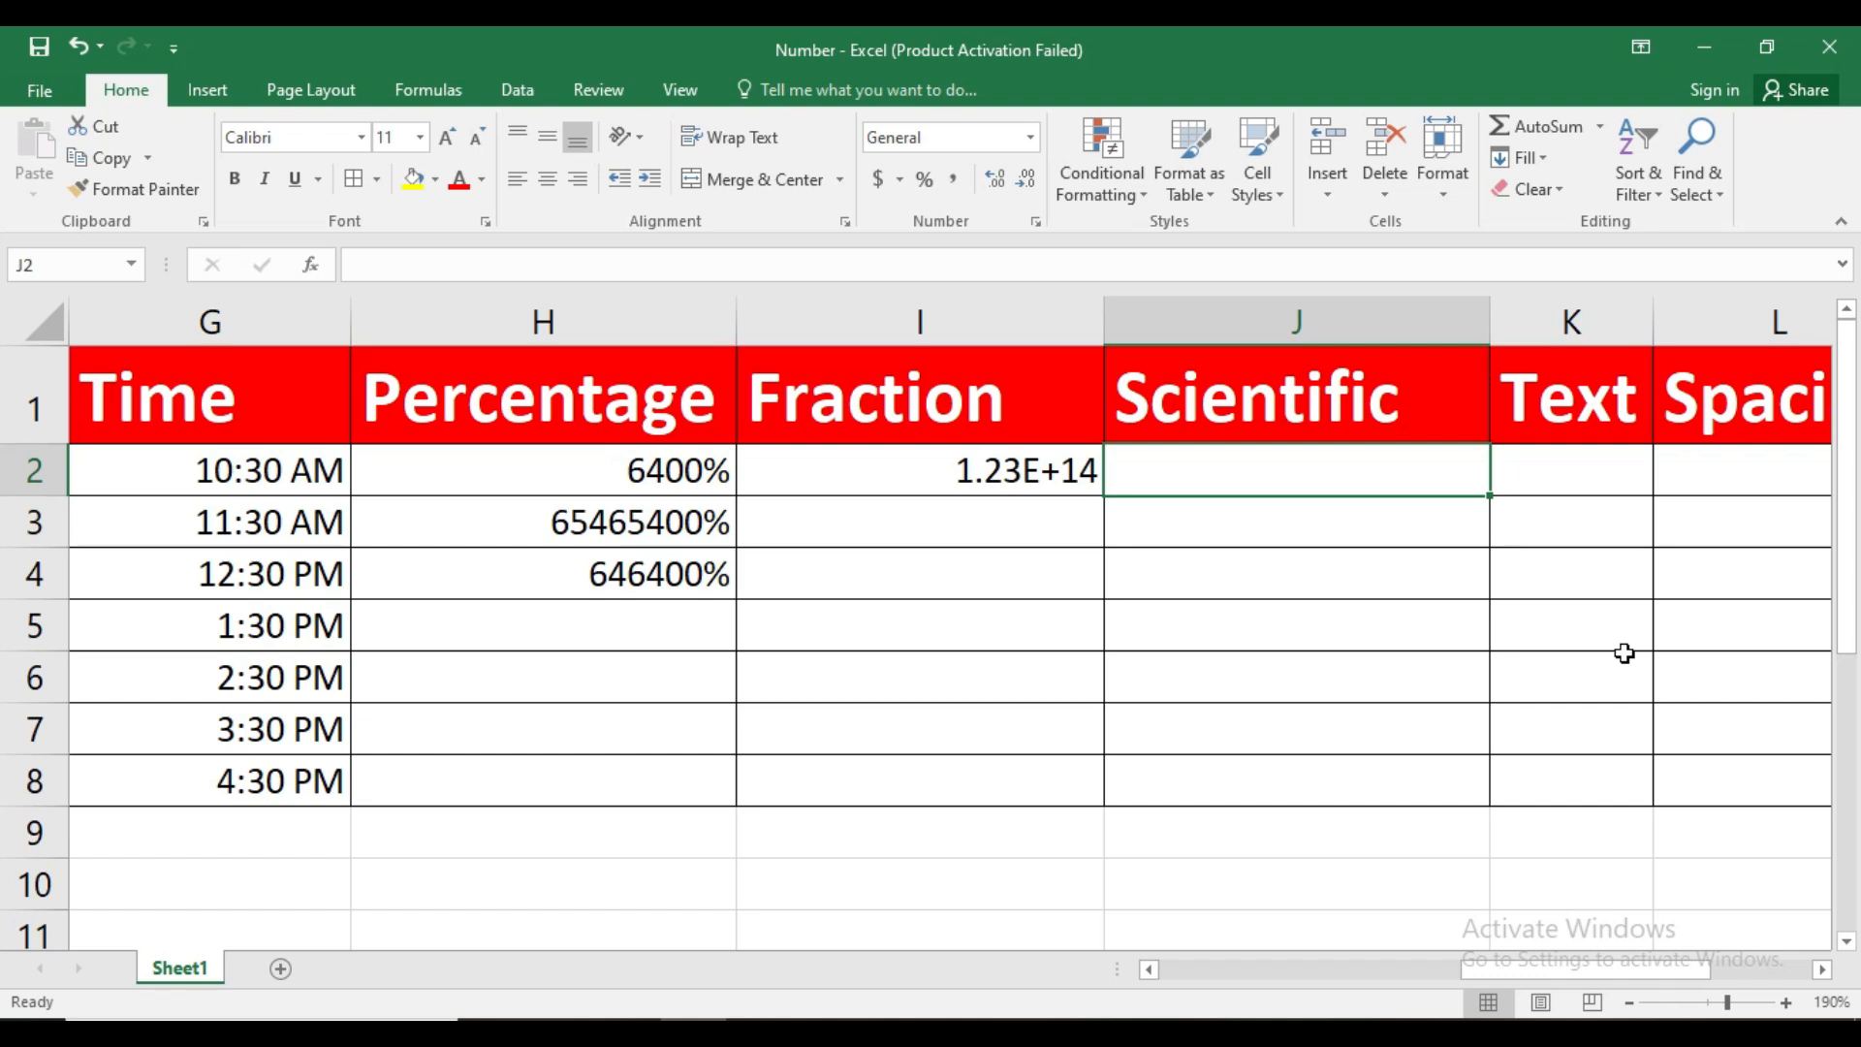
type("3656546584196161")
key("Return")
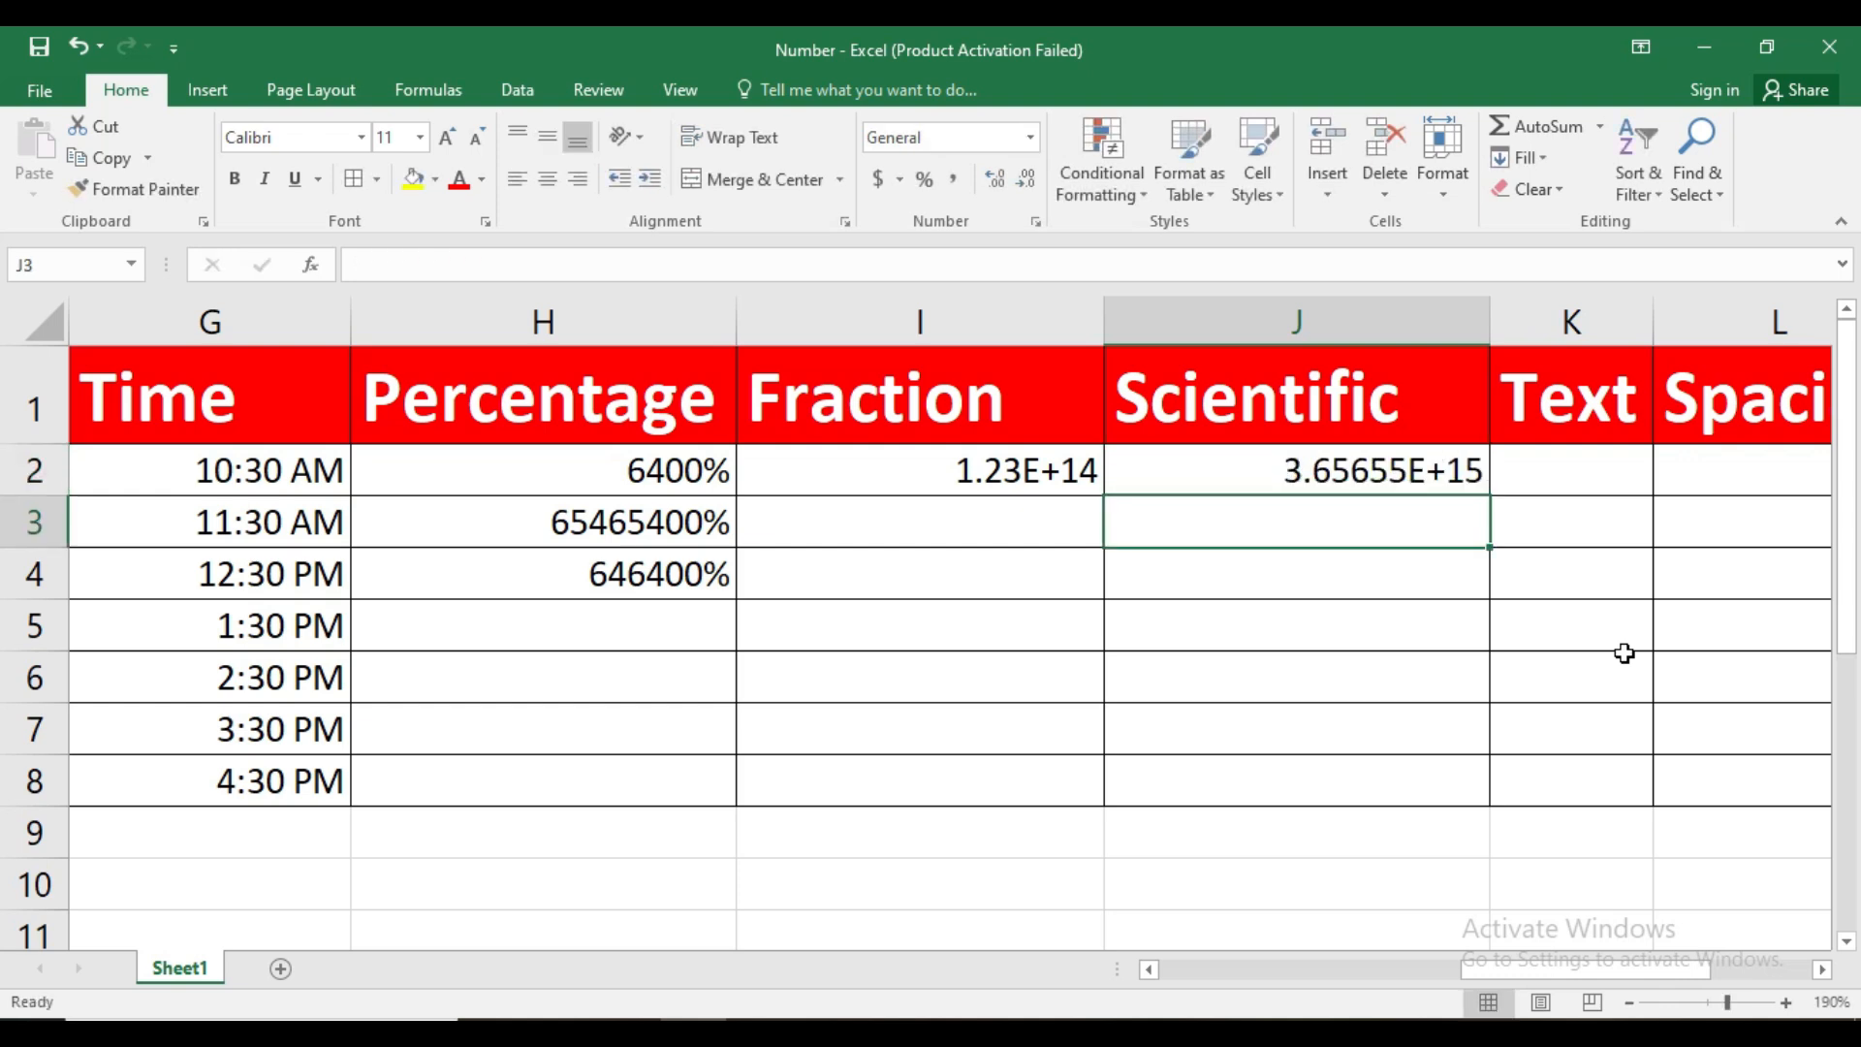
Apply the Fraction number format to the long number in J2
left_click(1320, 487)
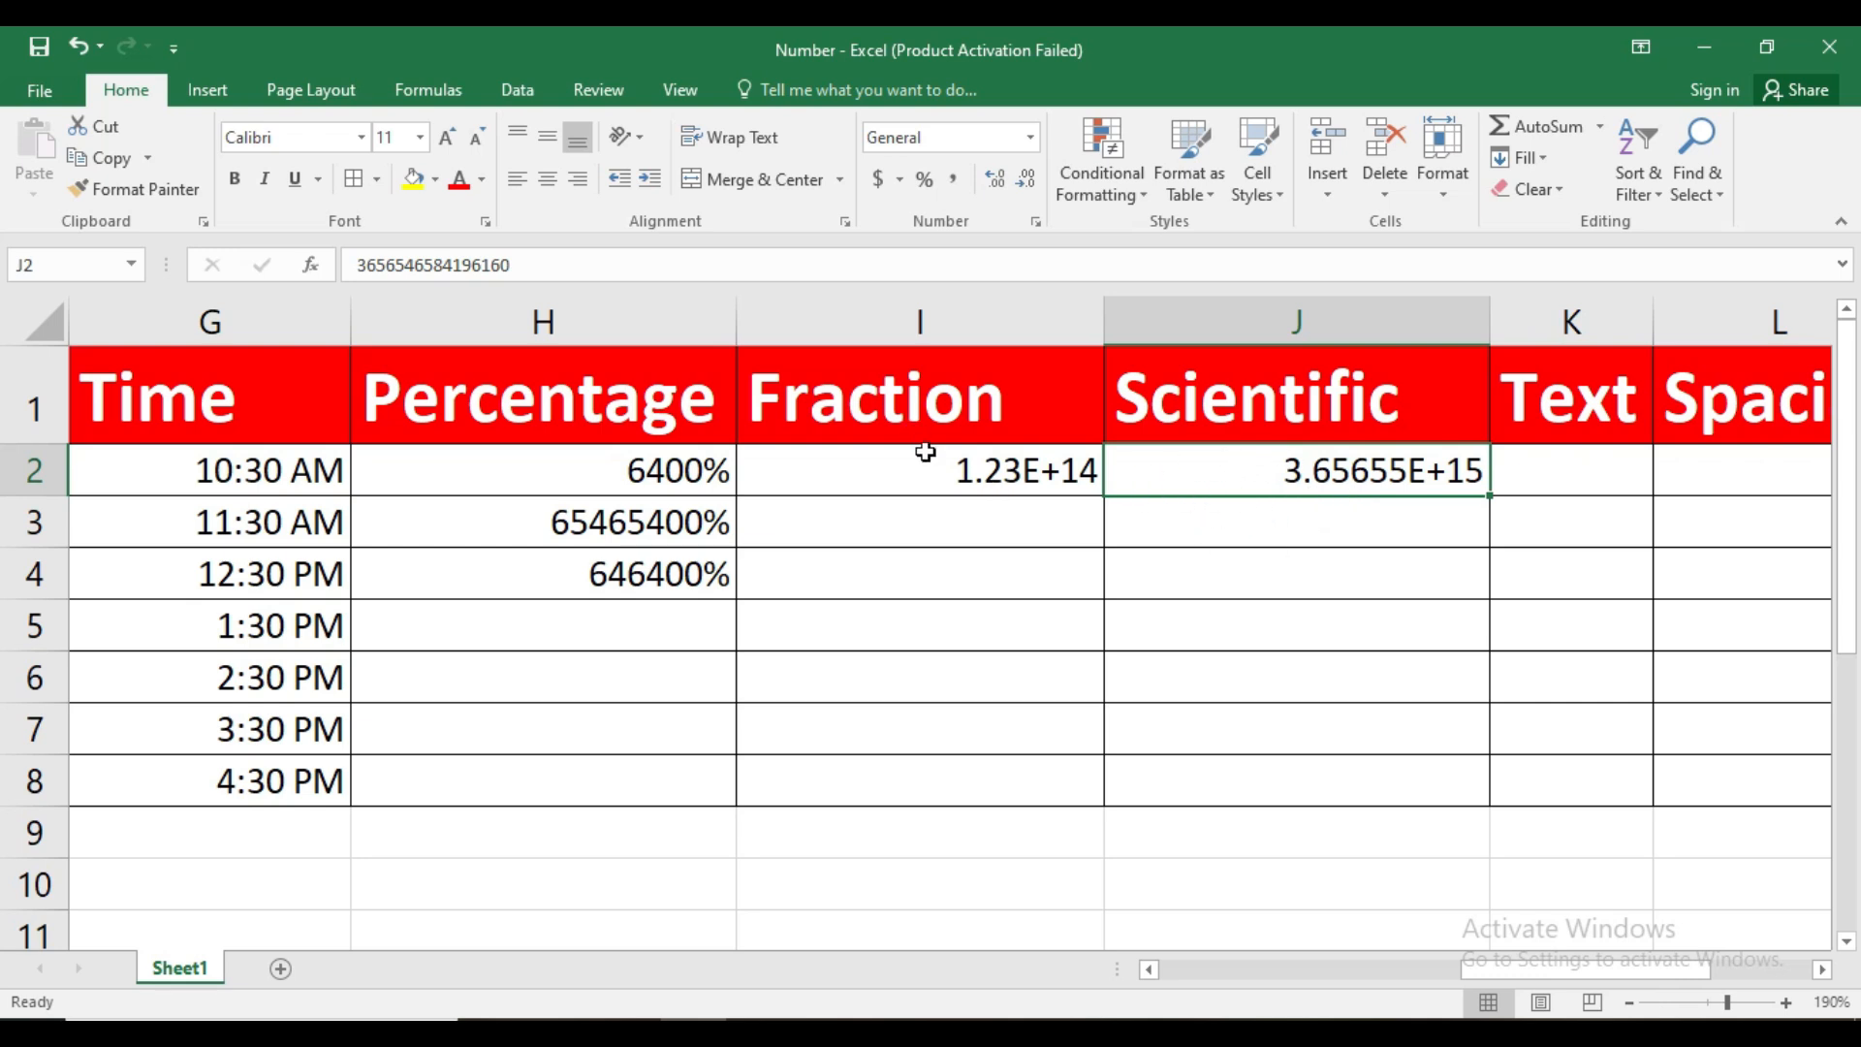
left_click(1032, 140)
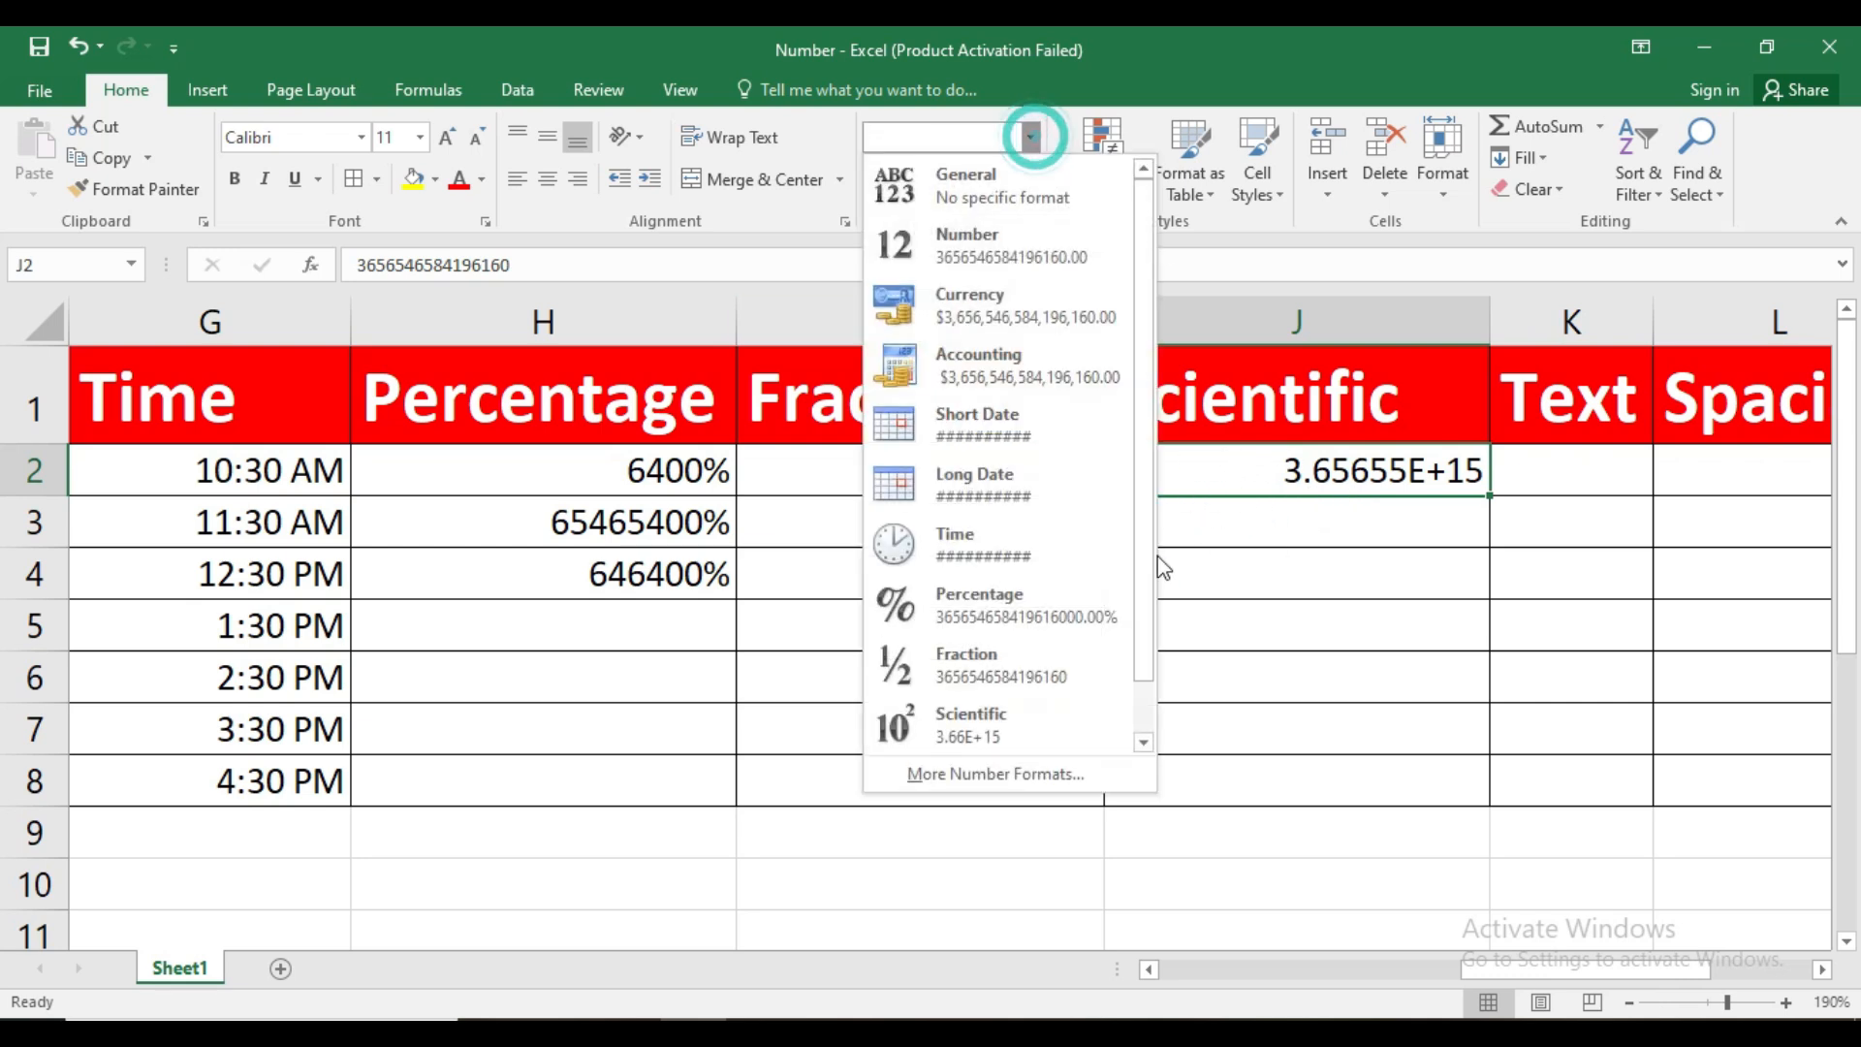
left_click(1054, 667)
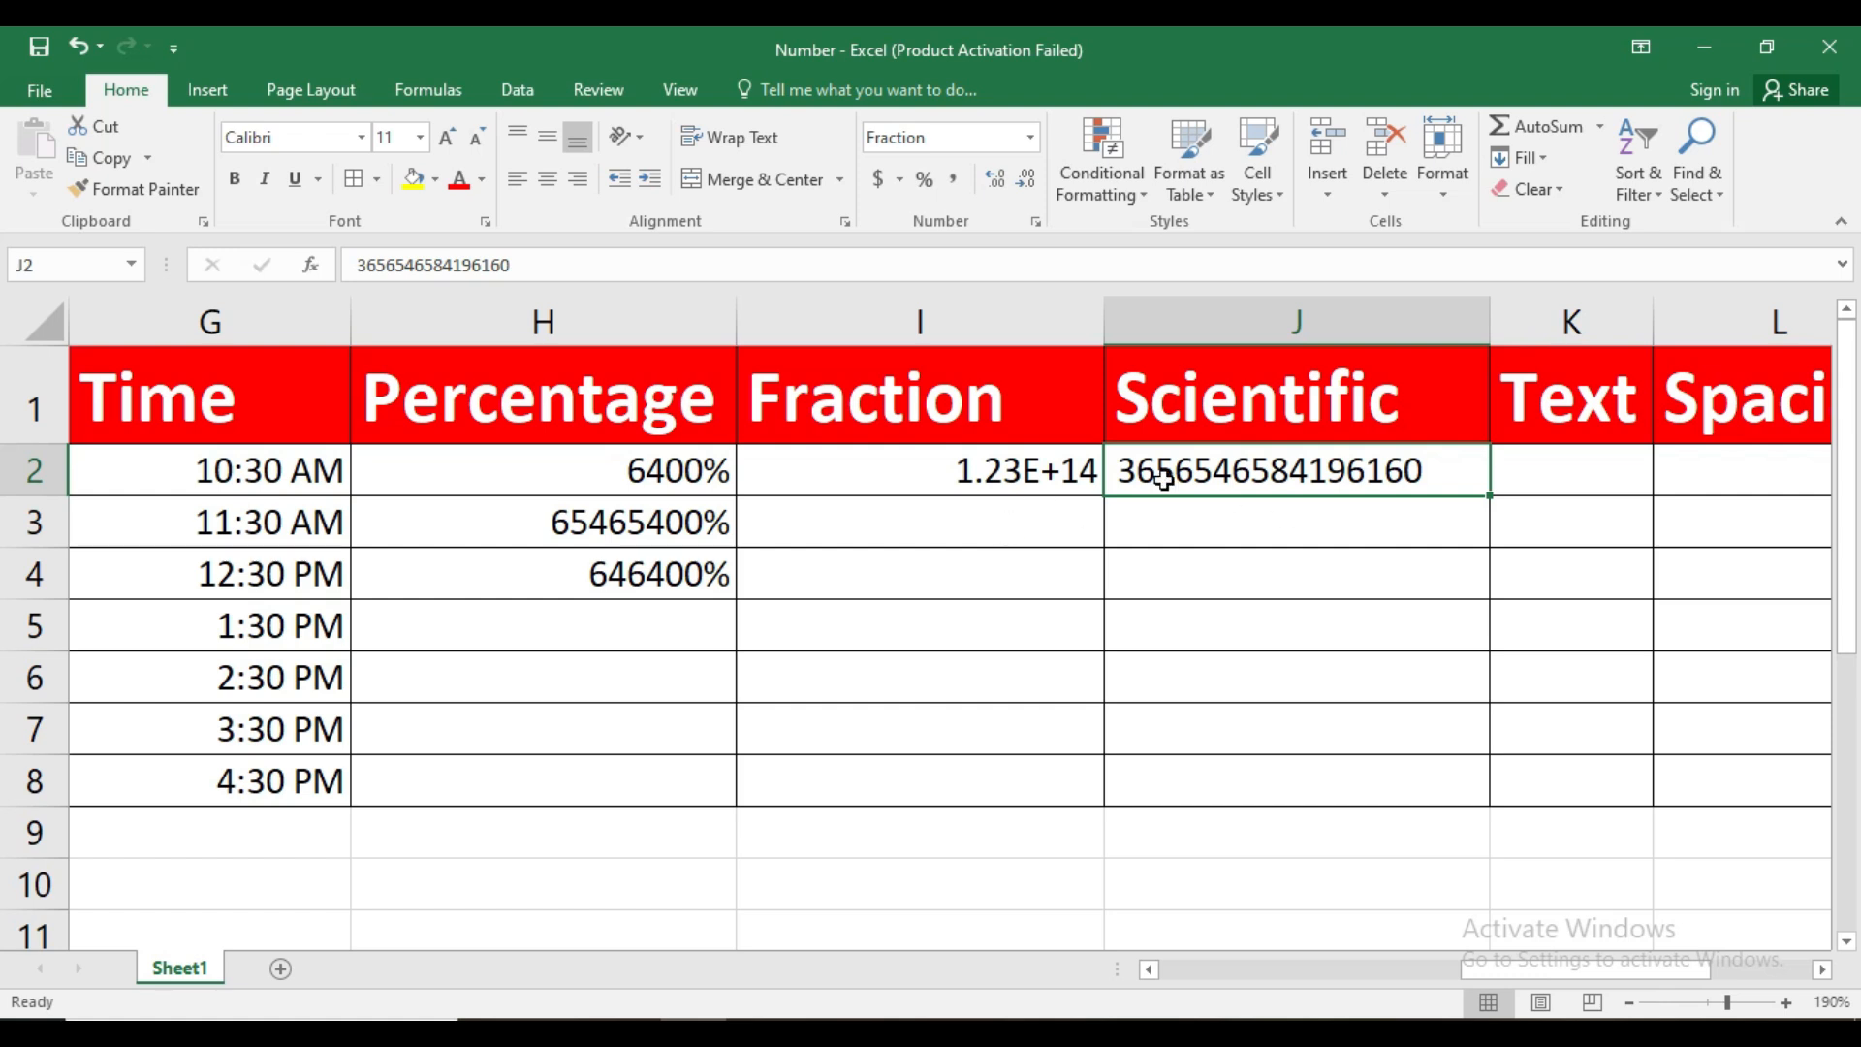
Enter 6546, 6456 and 654 in K2:K4 under the Text heading
left_click(1823, 970)
left_click(1823, 970)
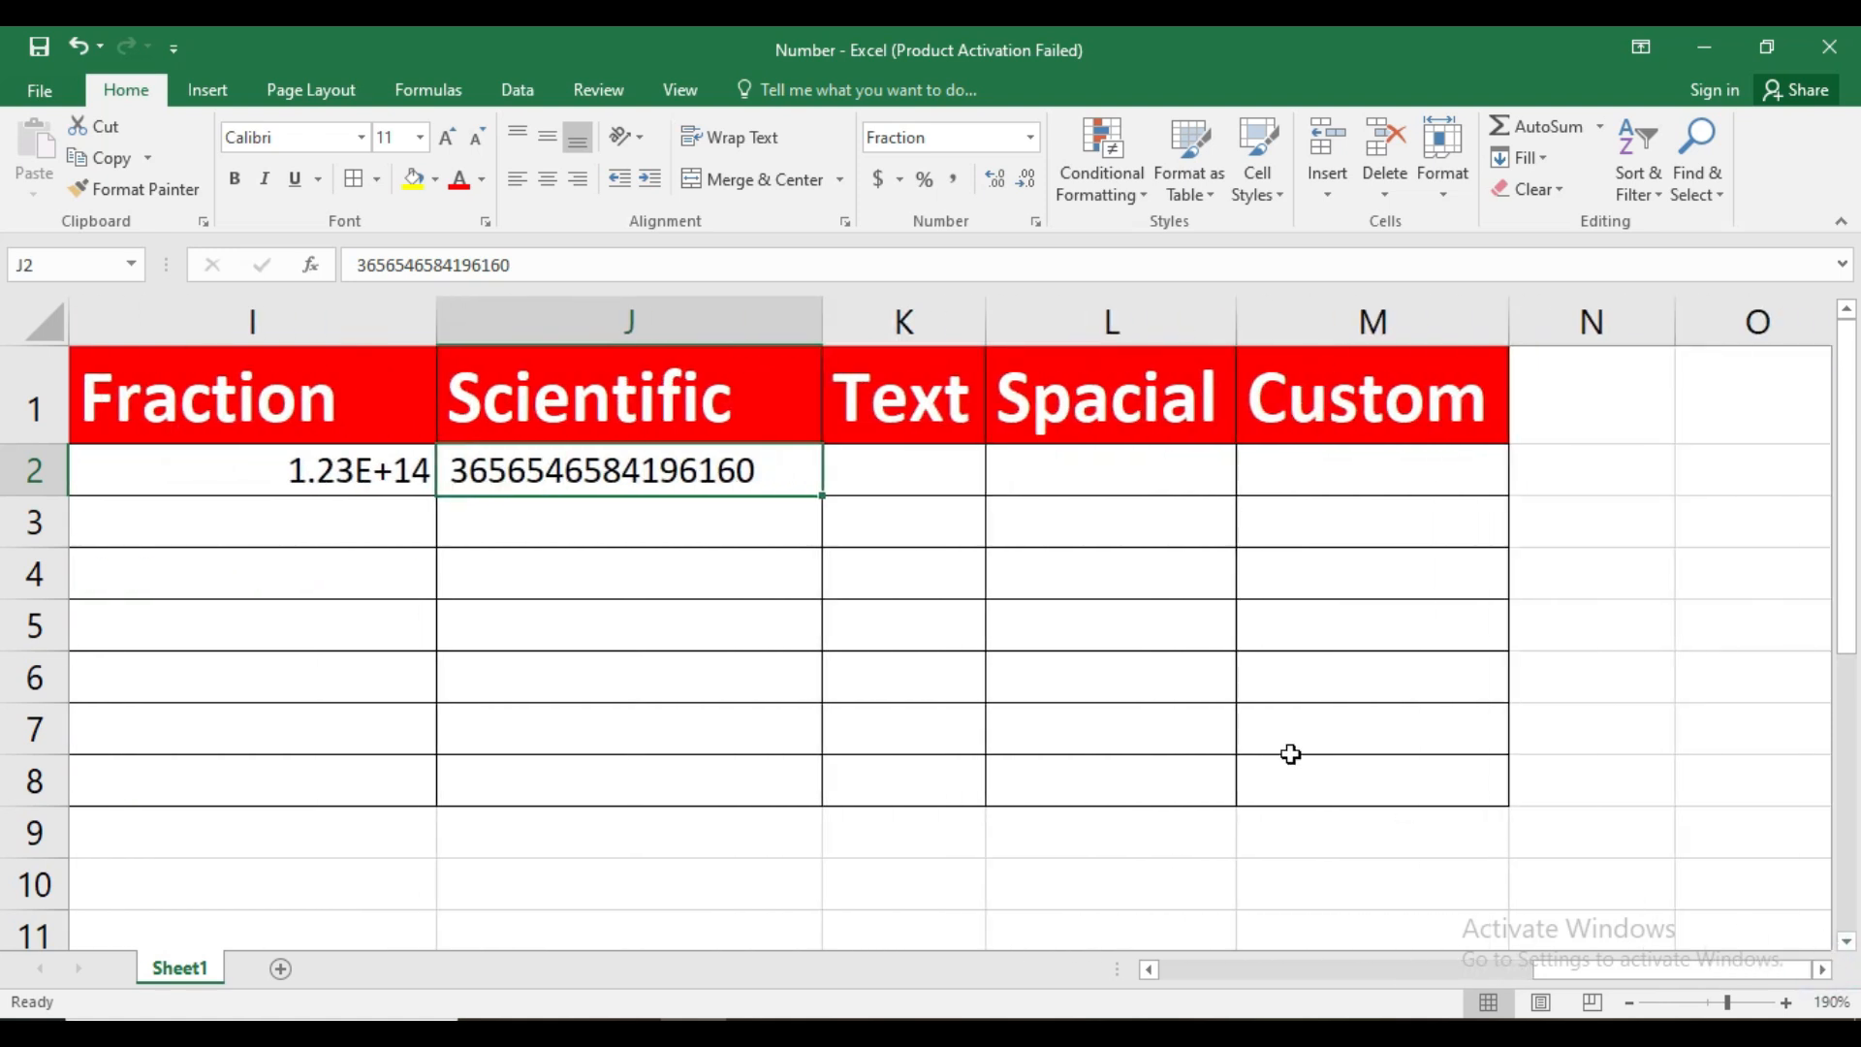
left_click(869, 469)
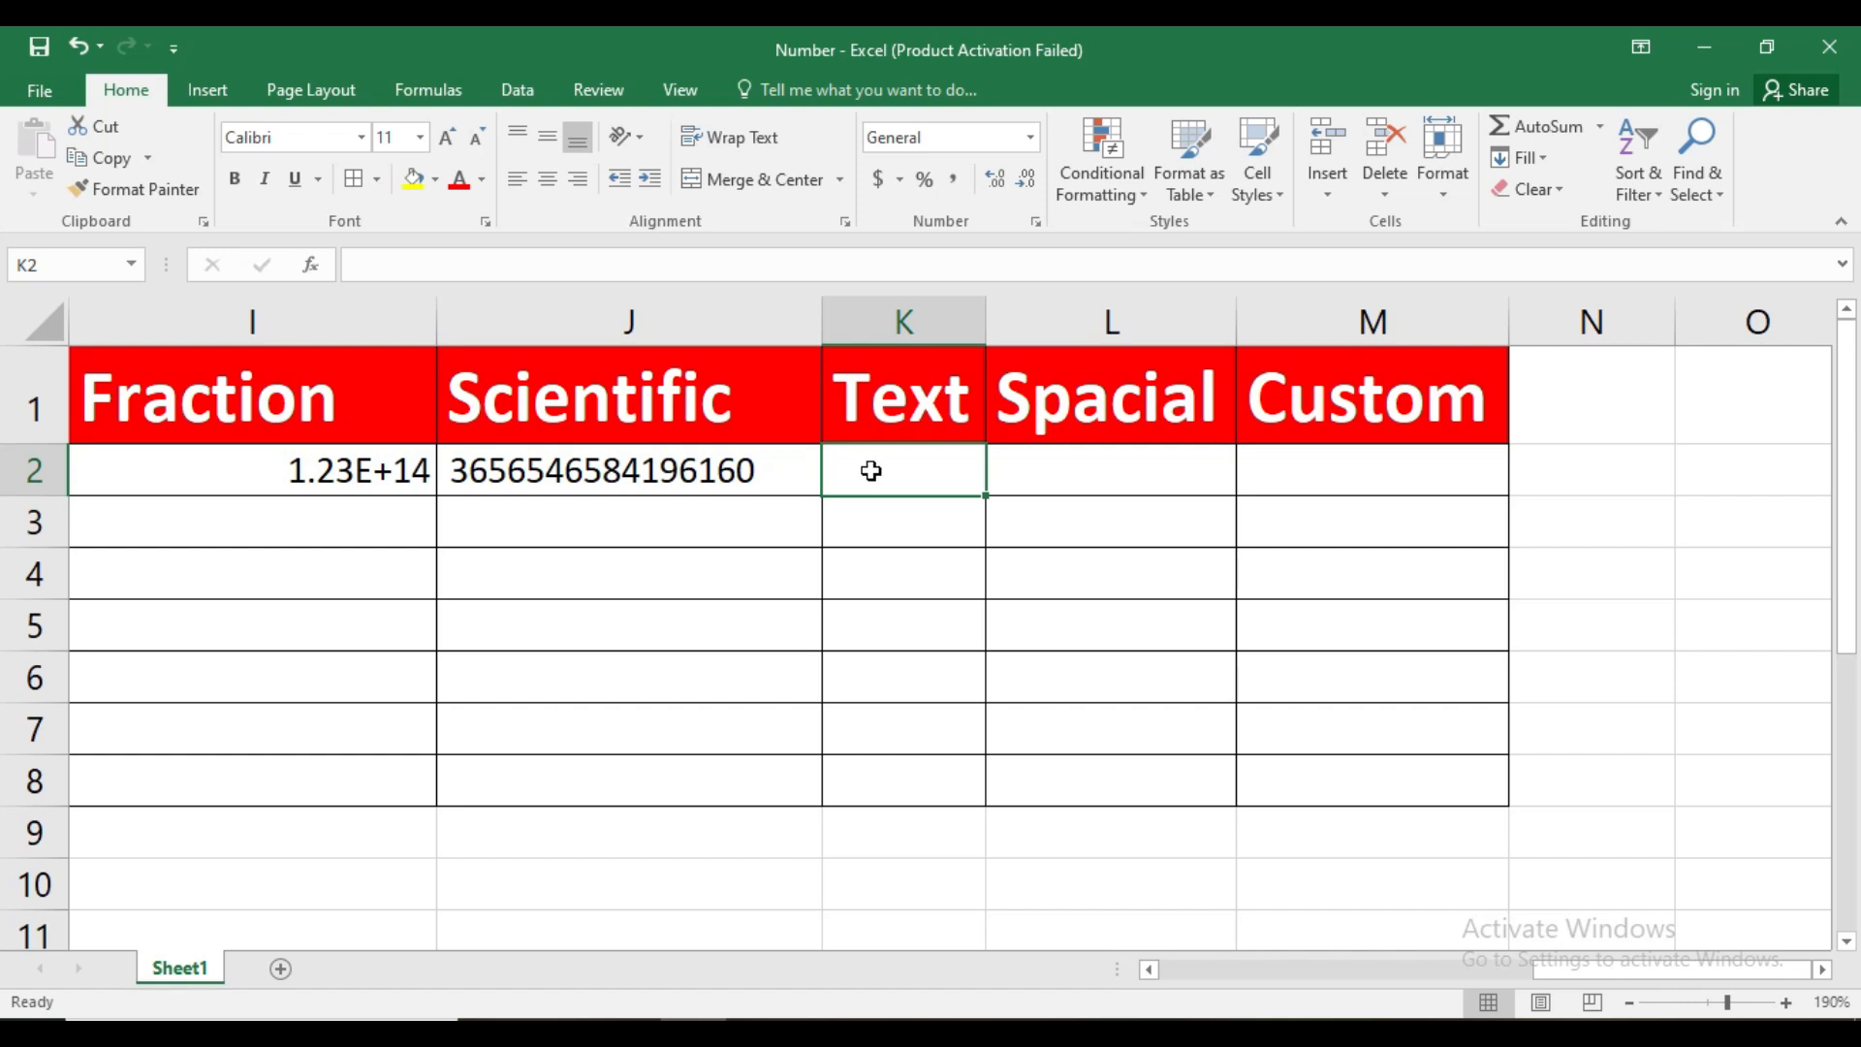
type("6546")
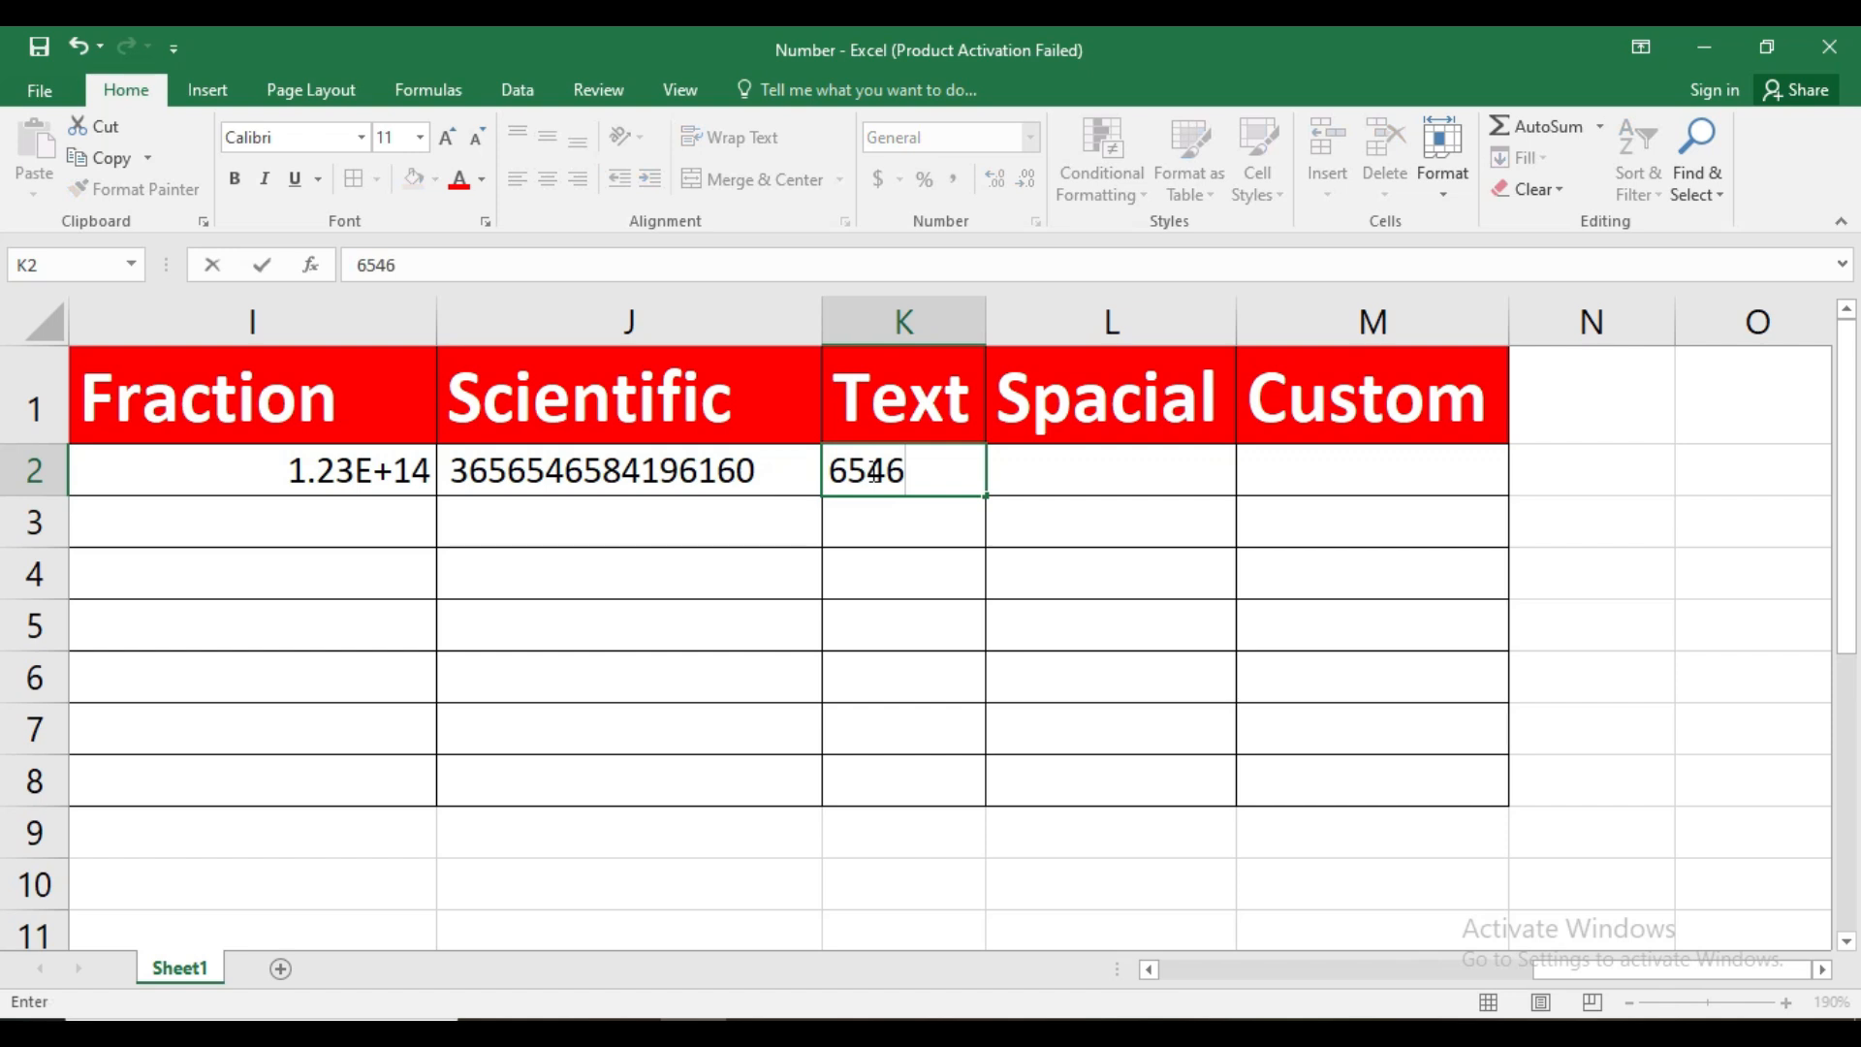
key("Return")
type("6456")
key("Return")
type("\\")
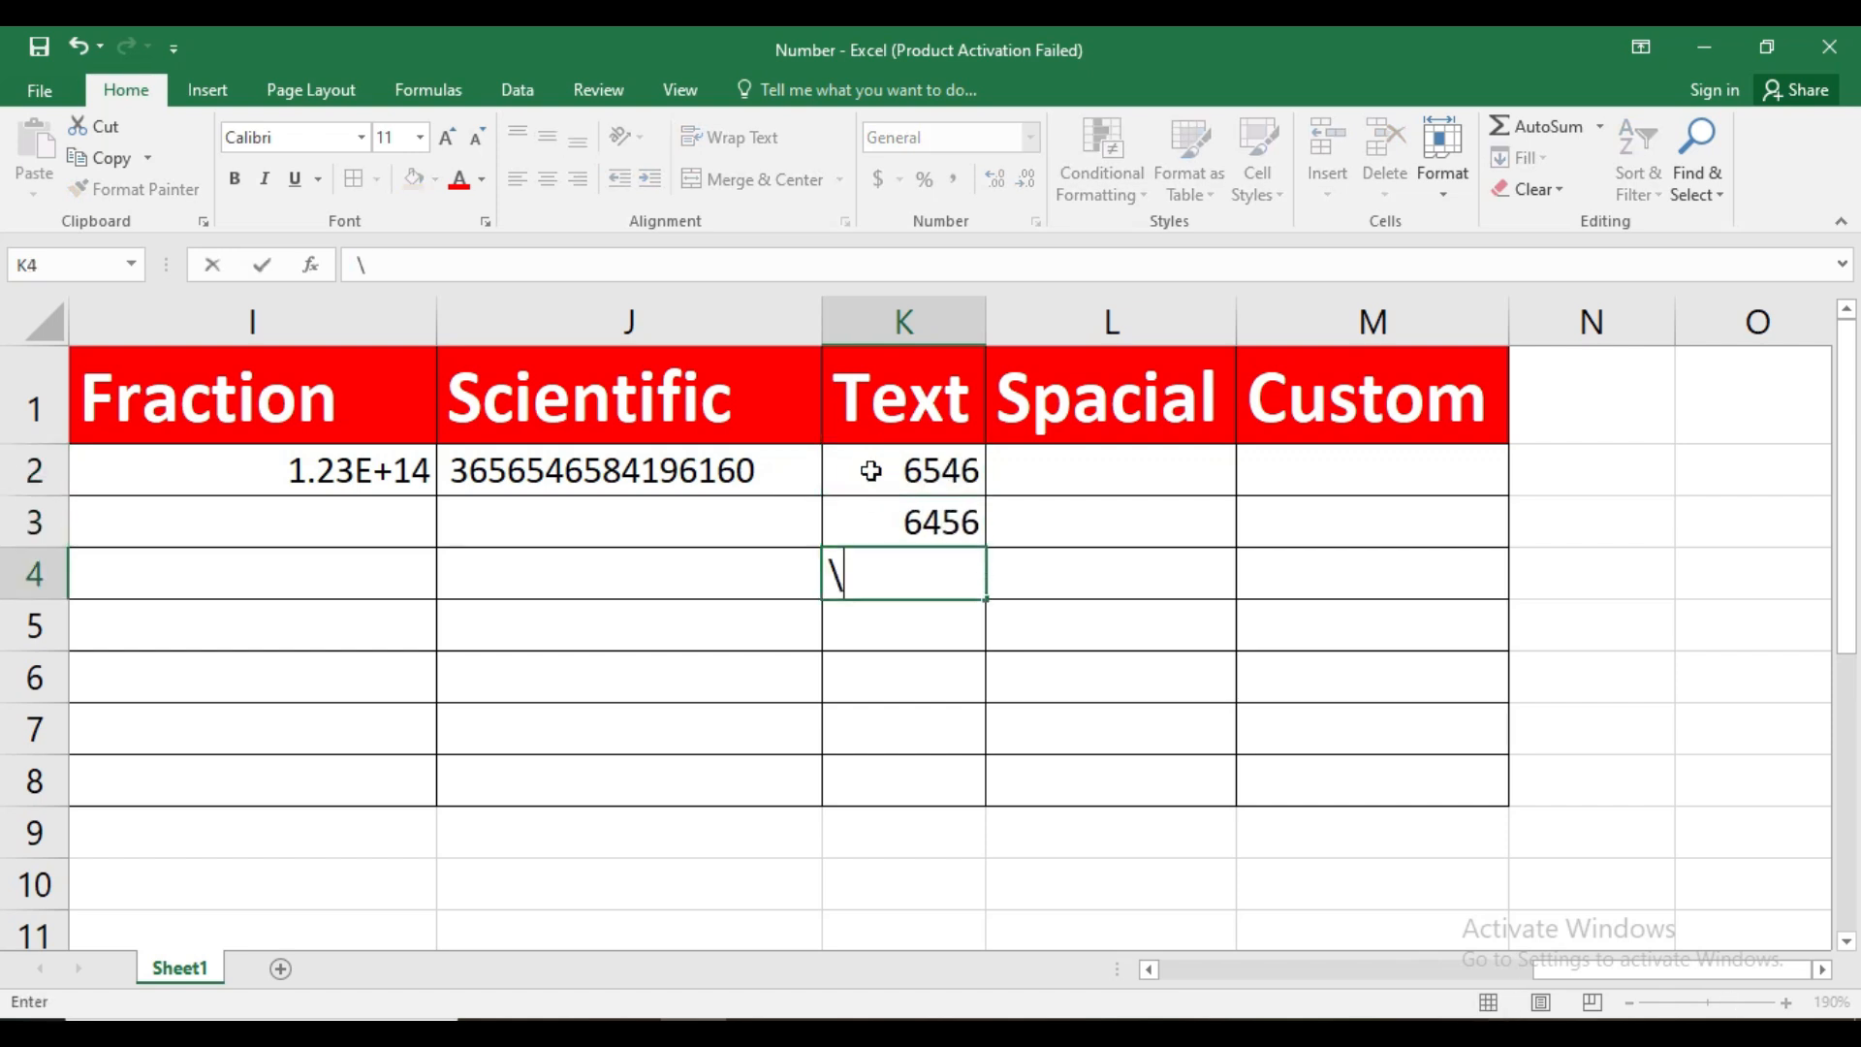
key("BackSpace")
type("654")
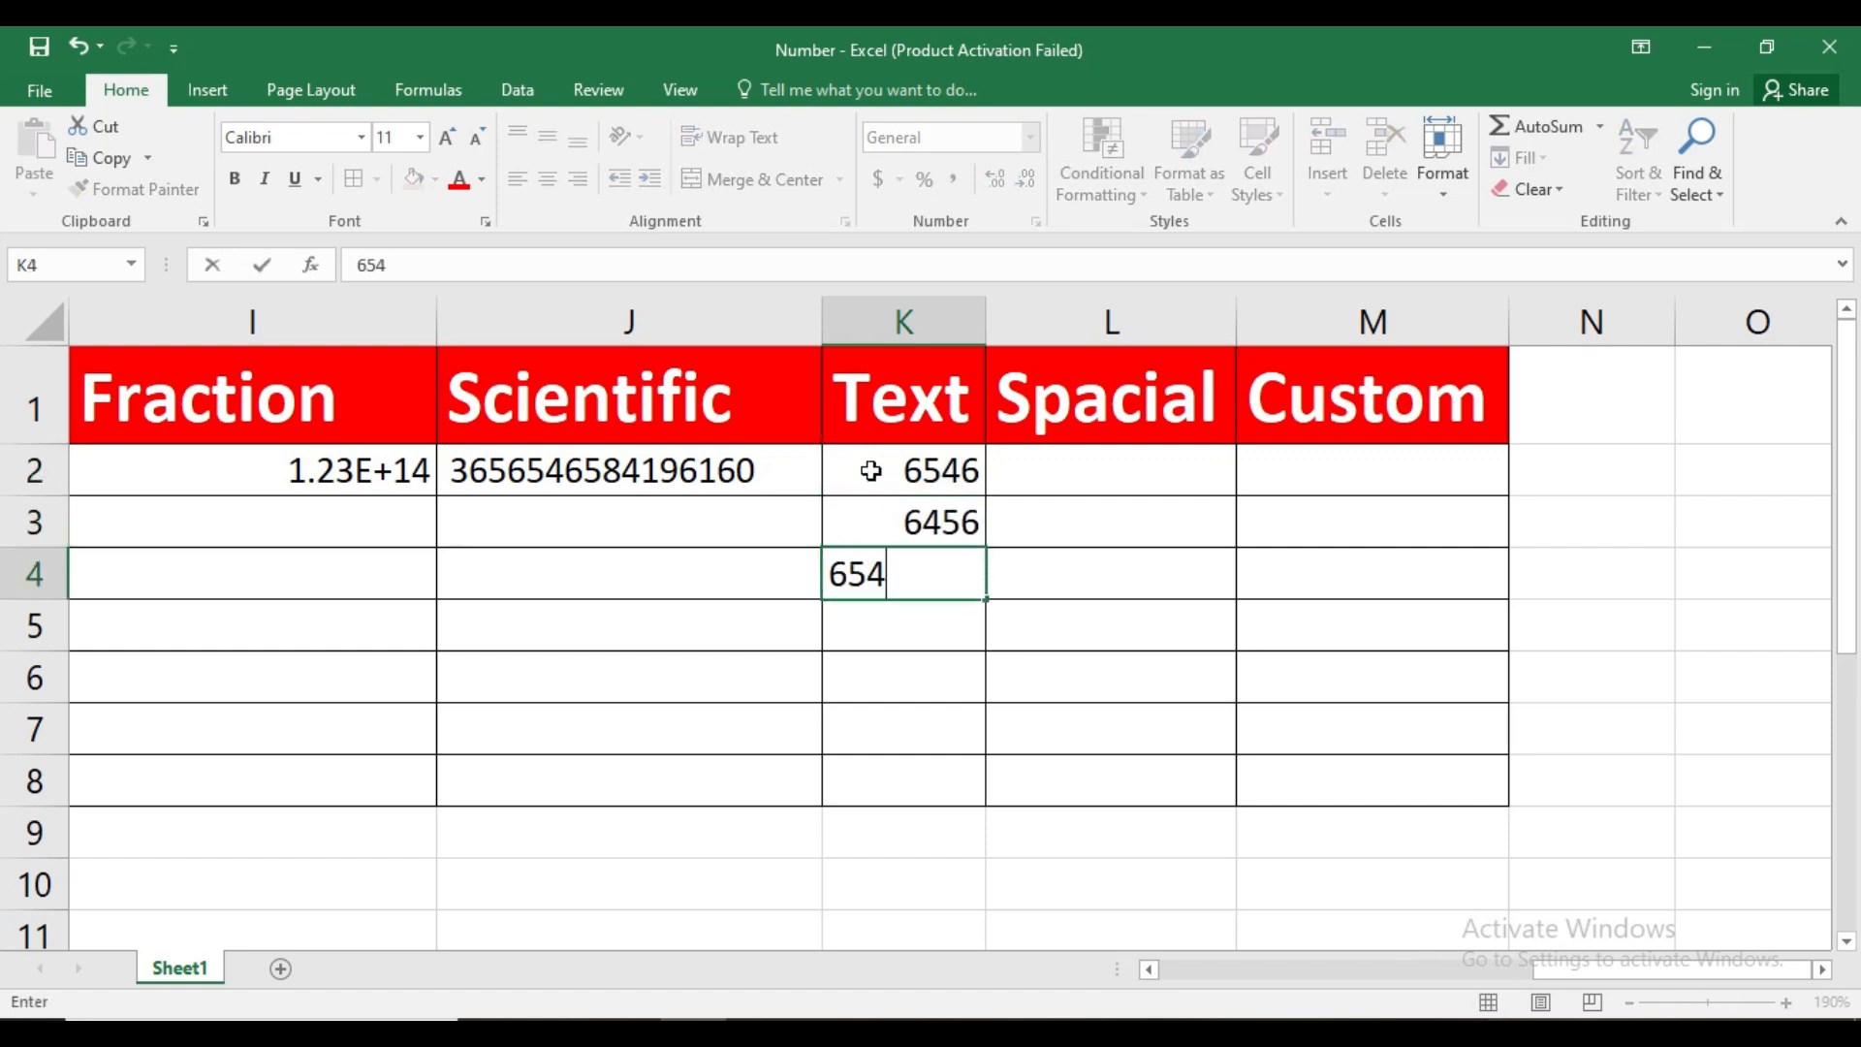
key("Return")
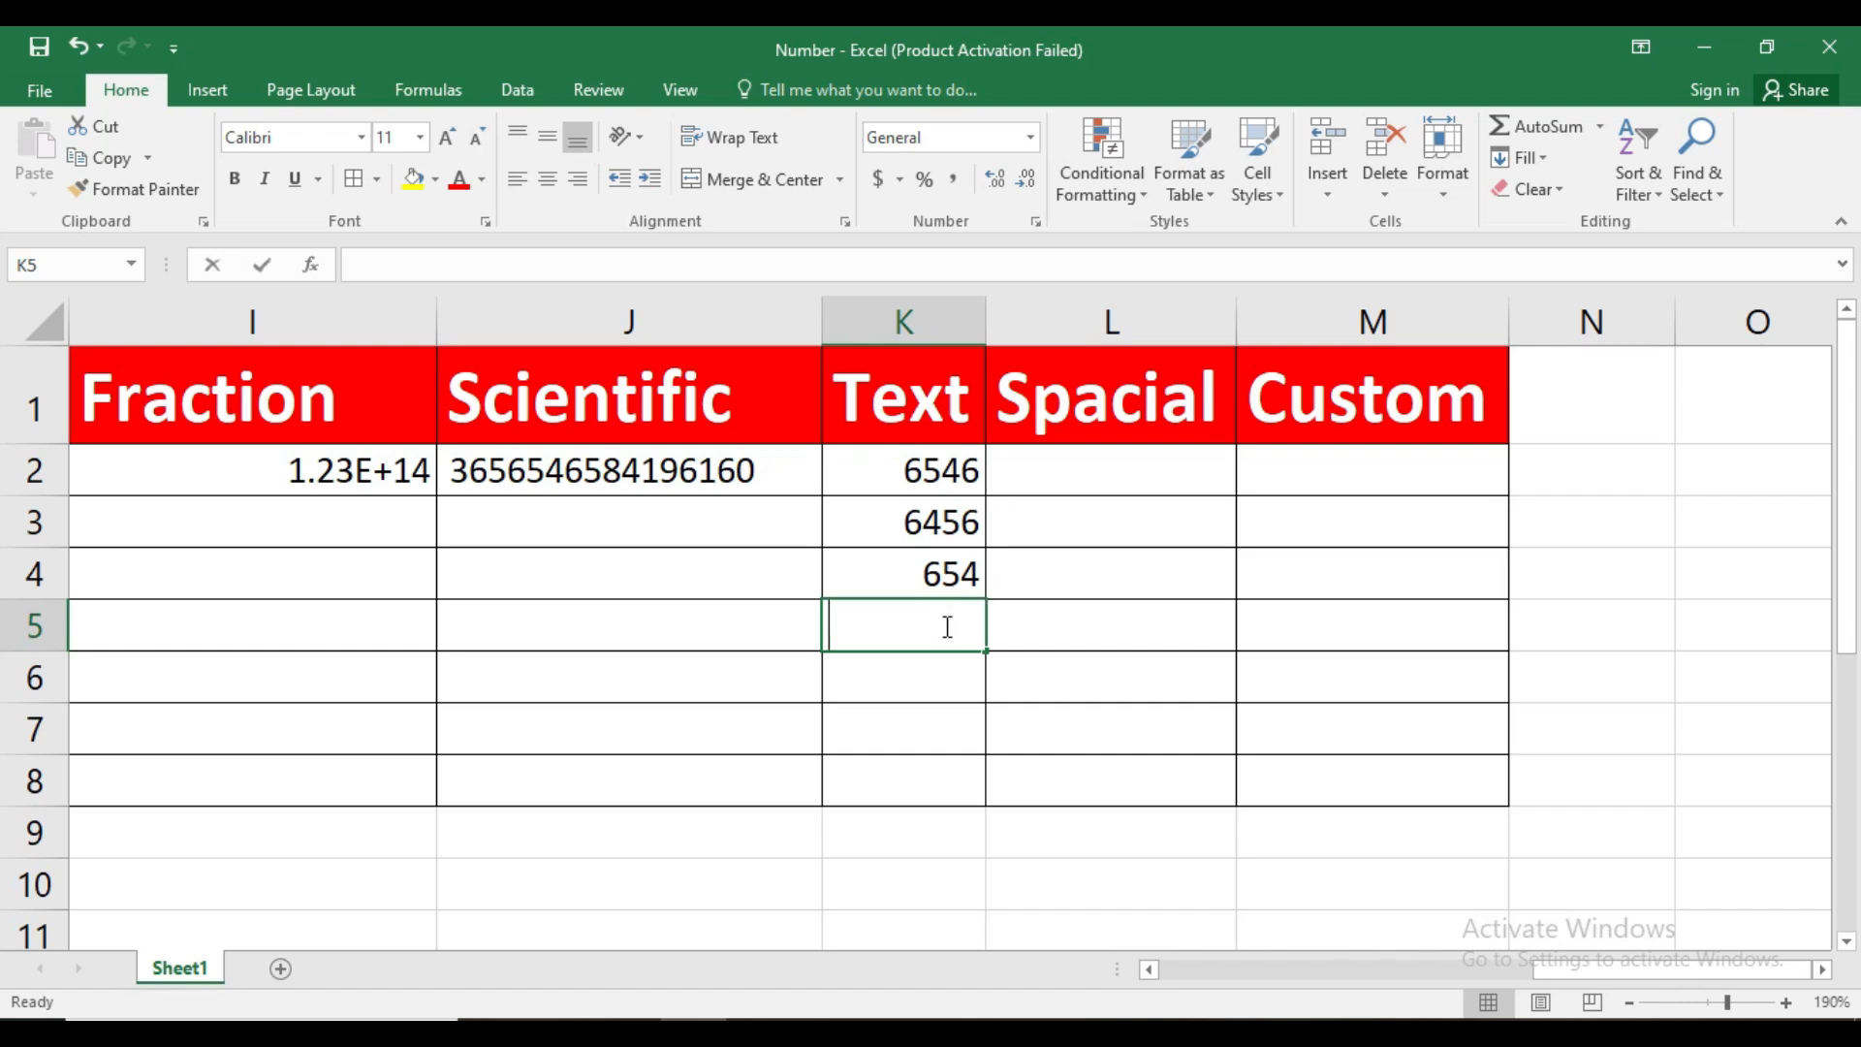
Add up the three numbers in K5 with the formula =K2+K3+K4
type("=")
left_click(965, 463)
type("+")
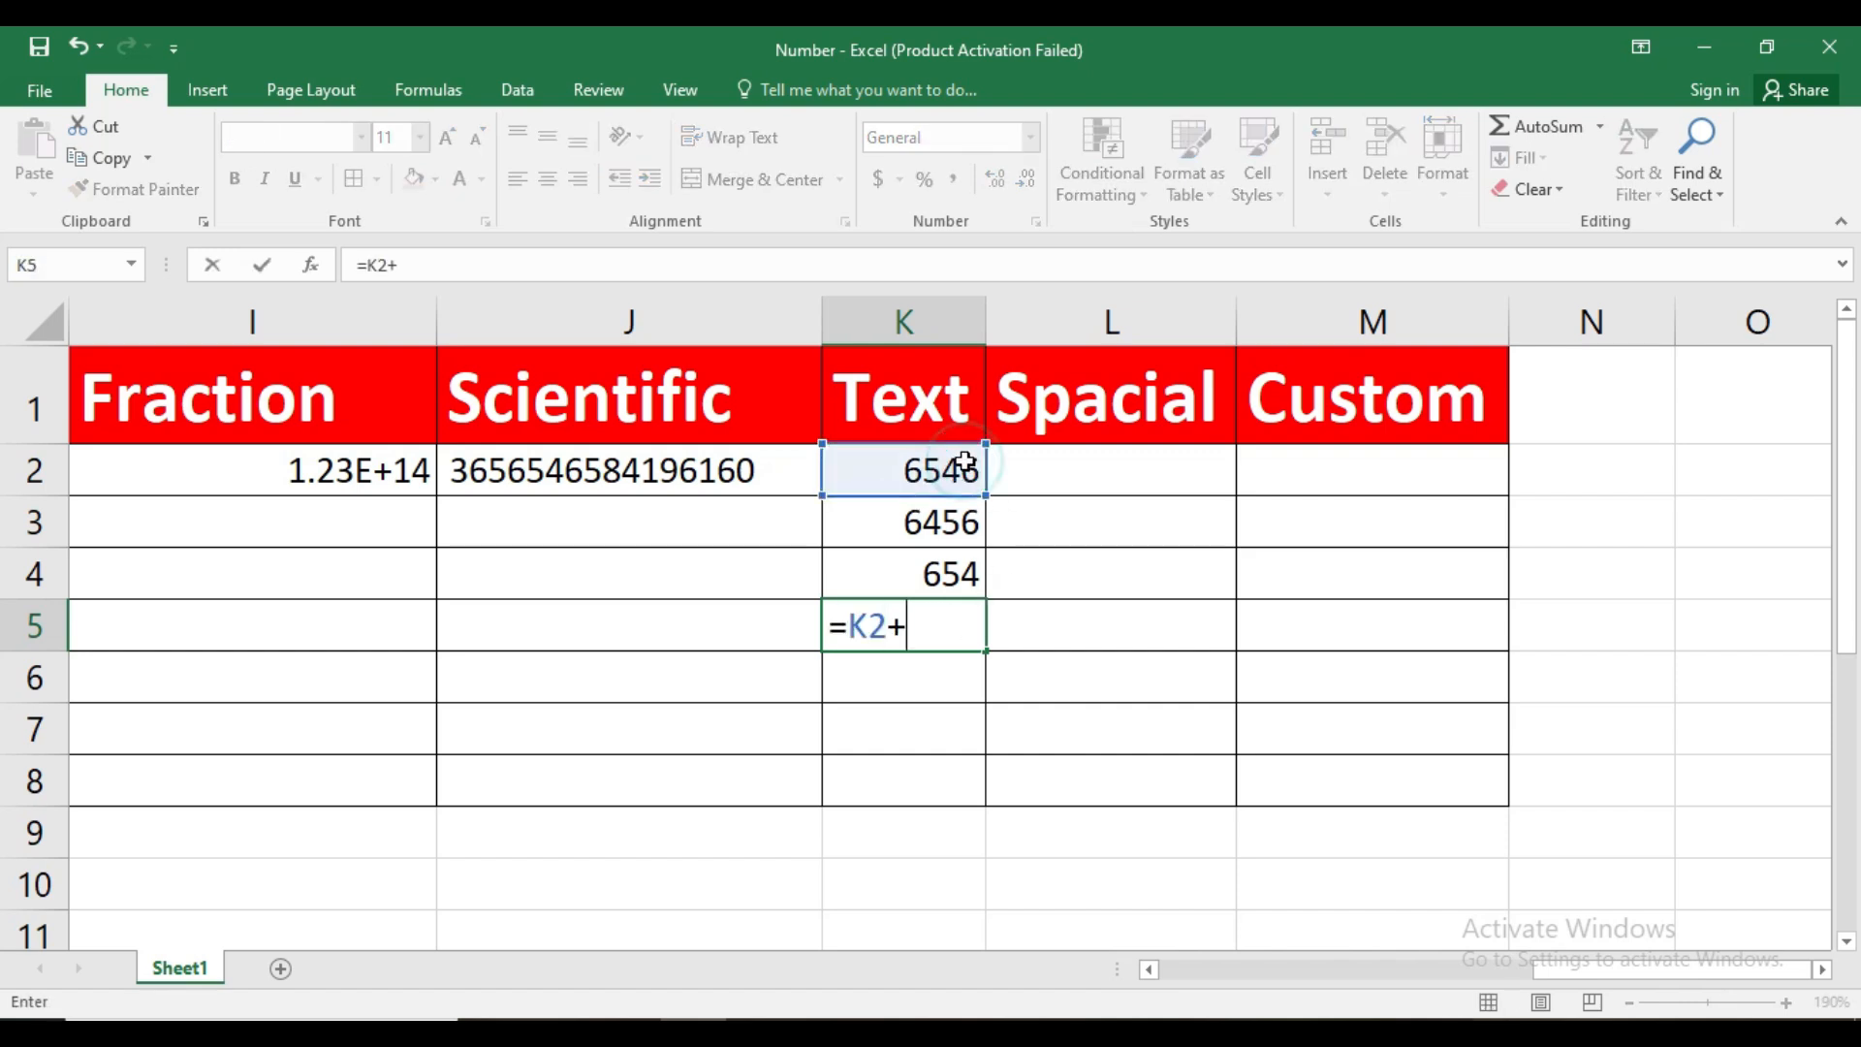
left_click(933, 523)
type("+")
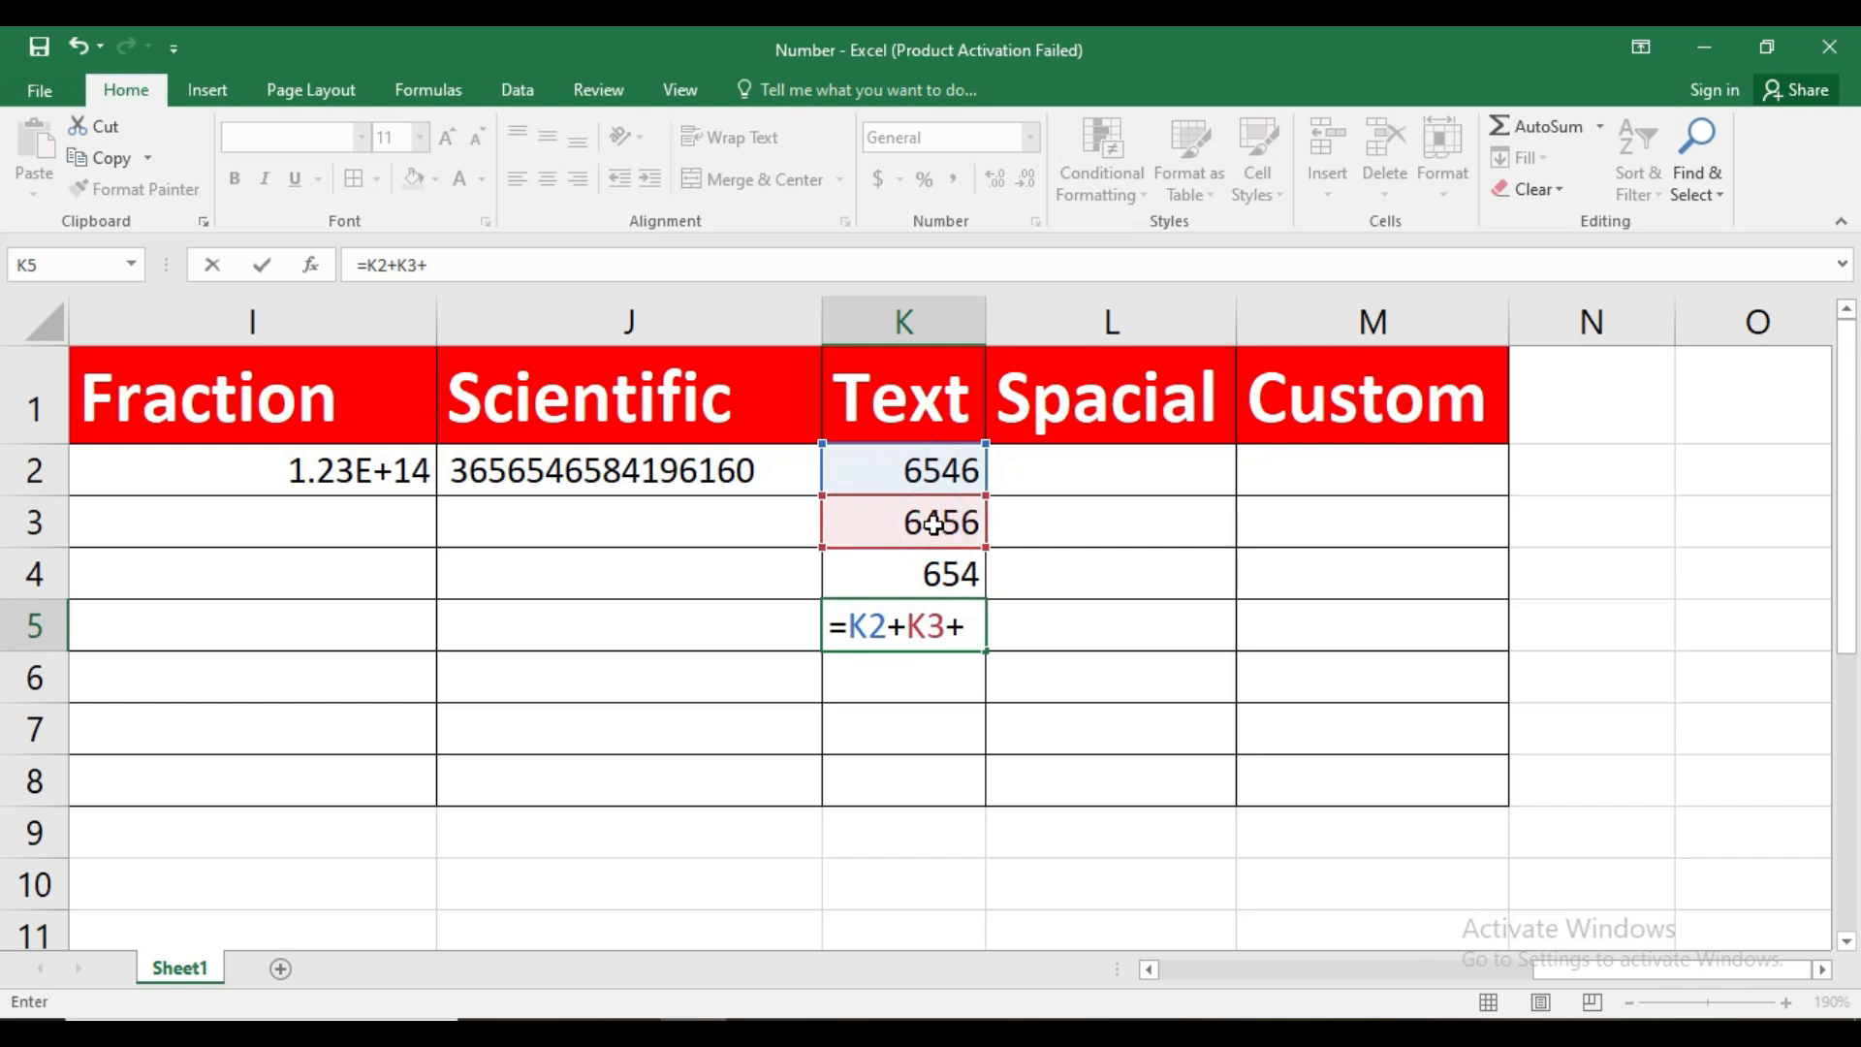
left_click(931, 574)
key("Return")
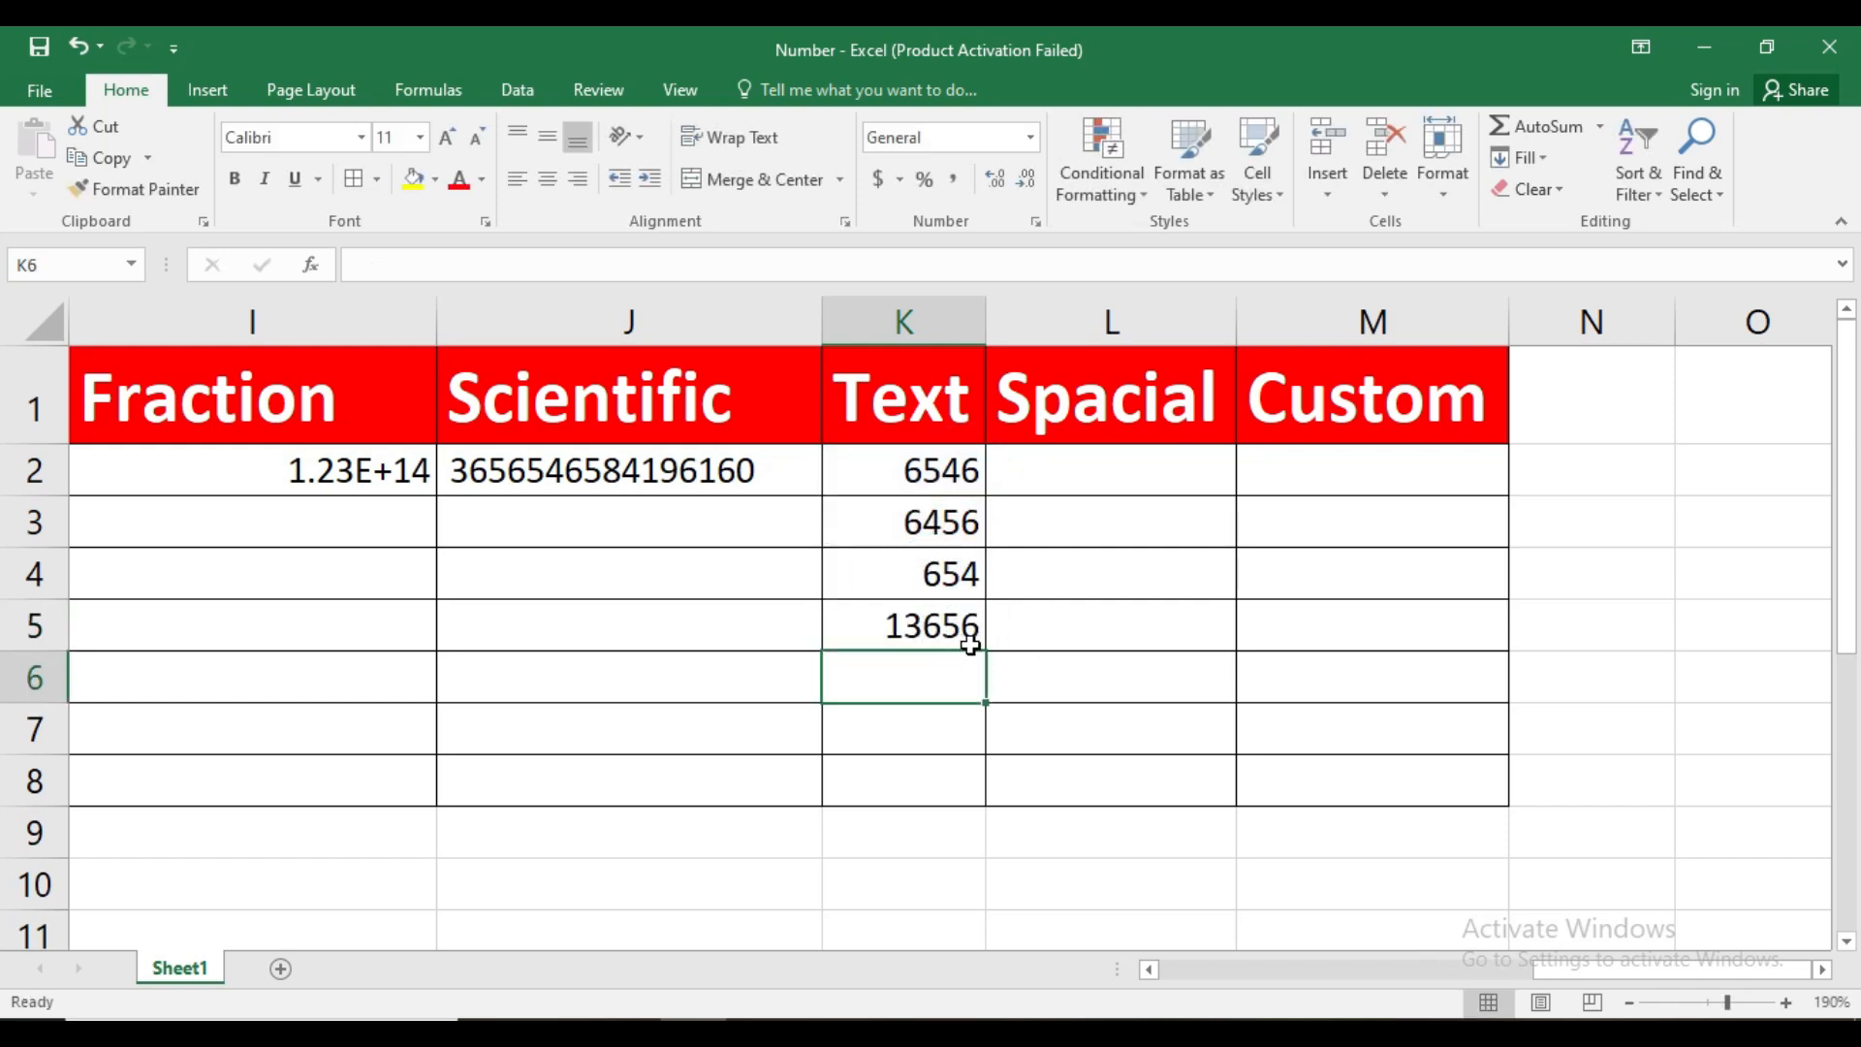
Apply the Text number format to K2:K4
left_click_drag(928, 470, 933, 577)
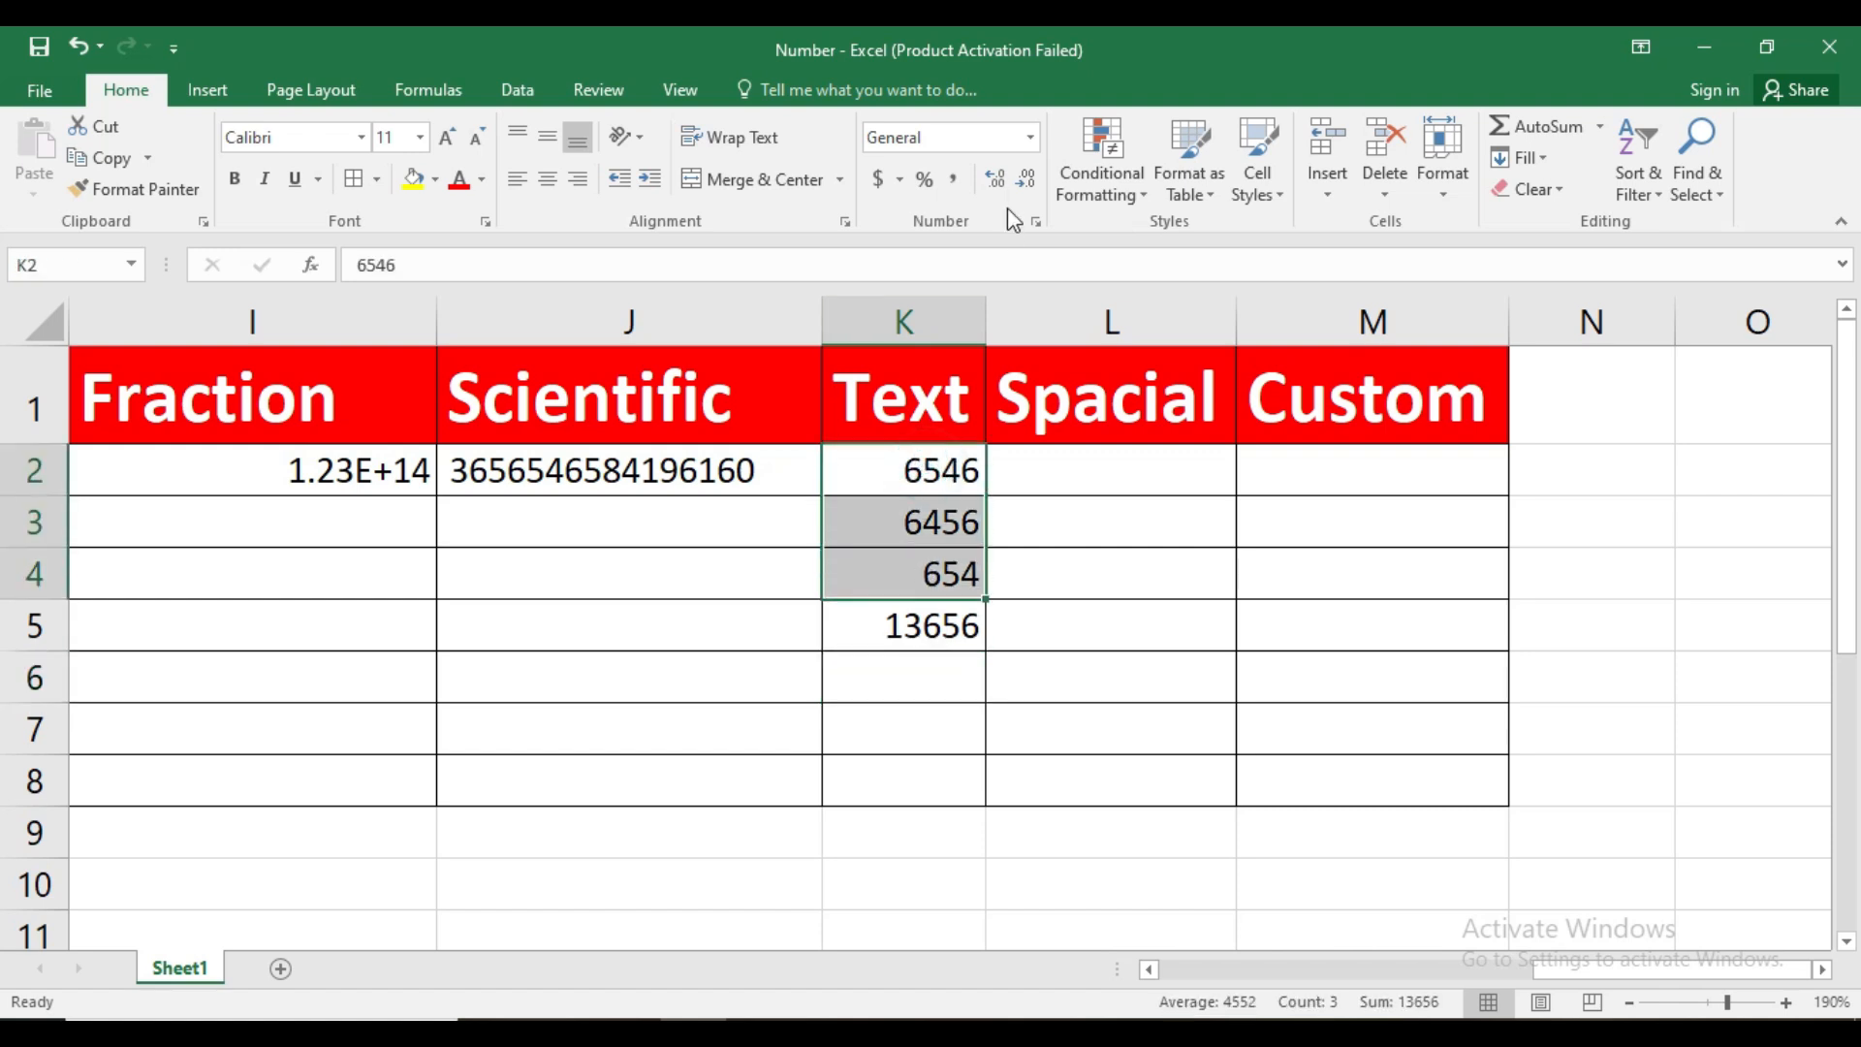
left_click(1031, 141)
left_click_drag(1135, 524, 1132, 665)
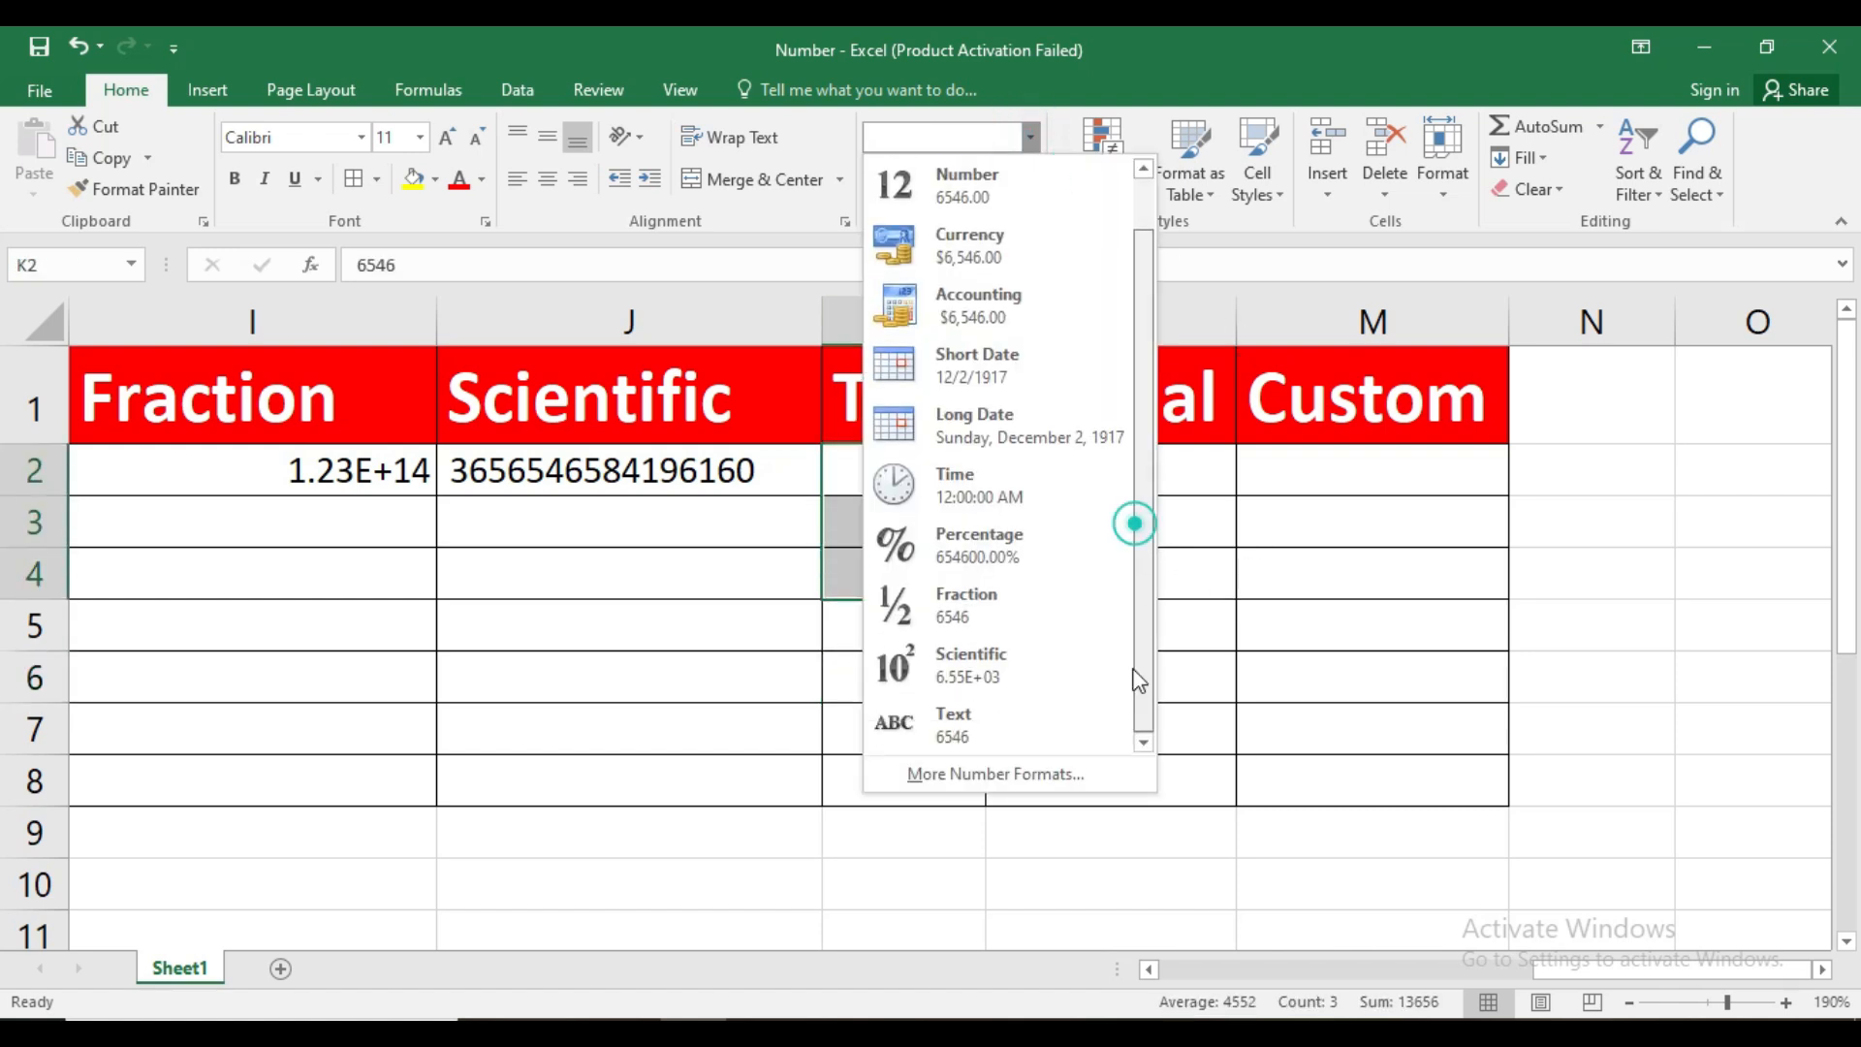
left_click(1002, 722)
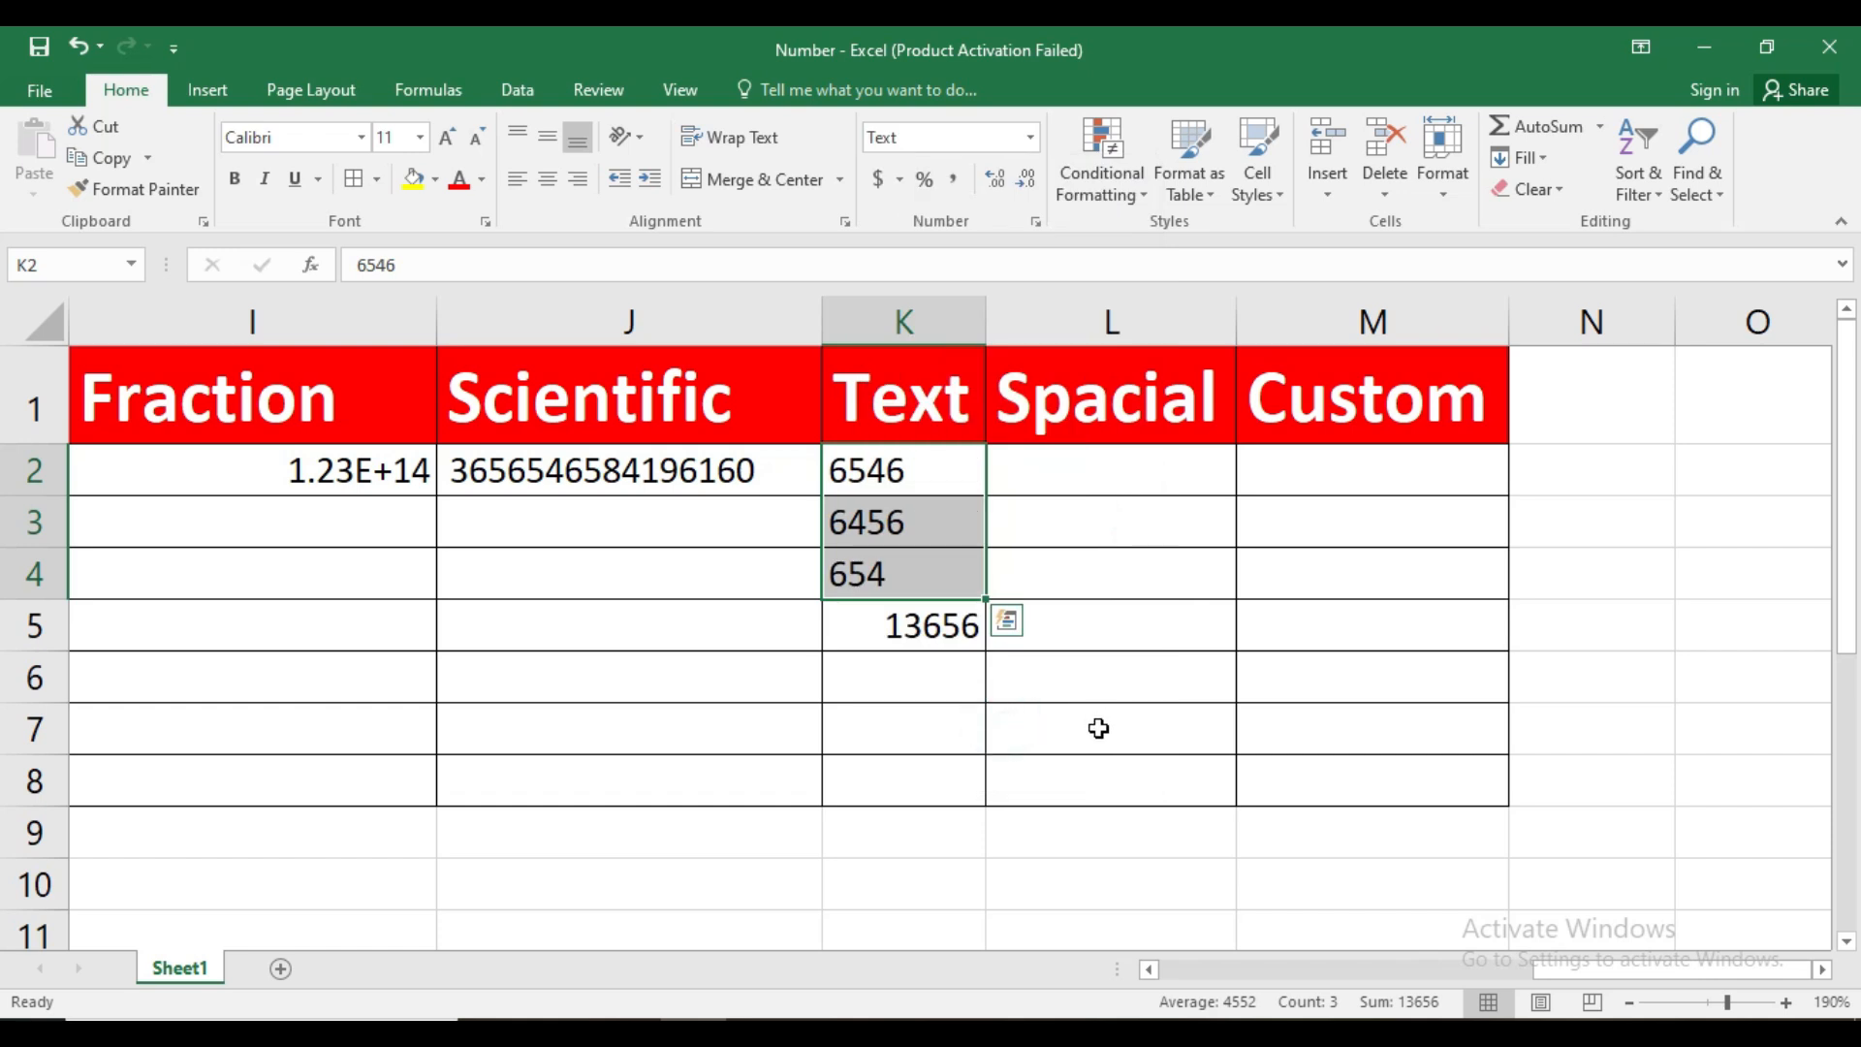
Replace the addition formula in K5 with =SUM(K2:K4)
left_click(918, 490)
left_click(919, 636)
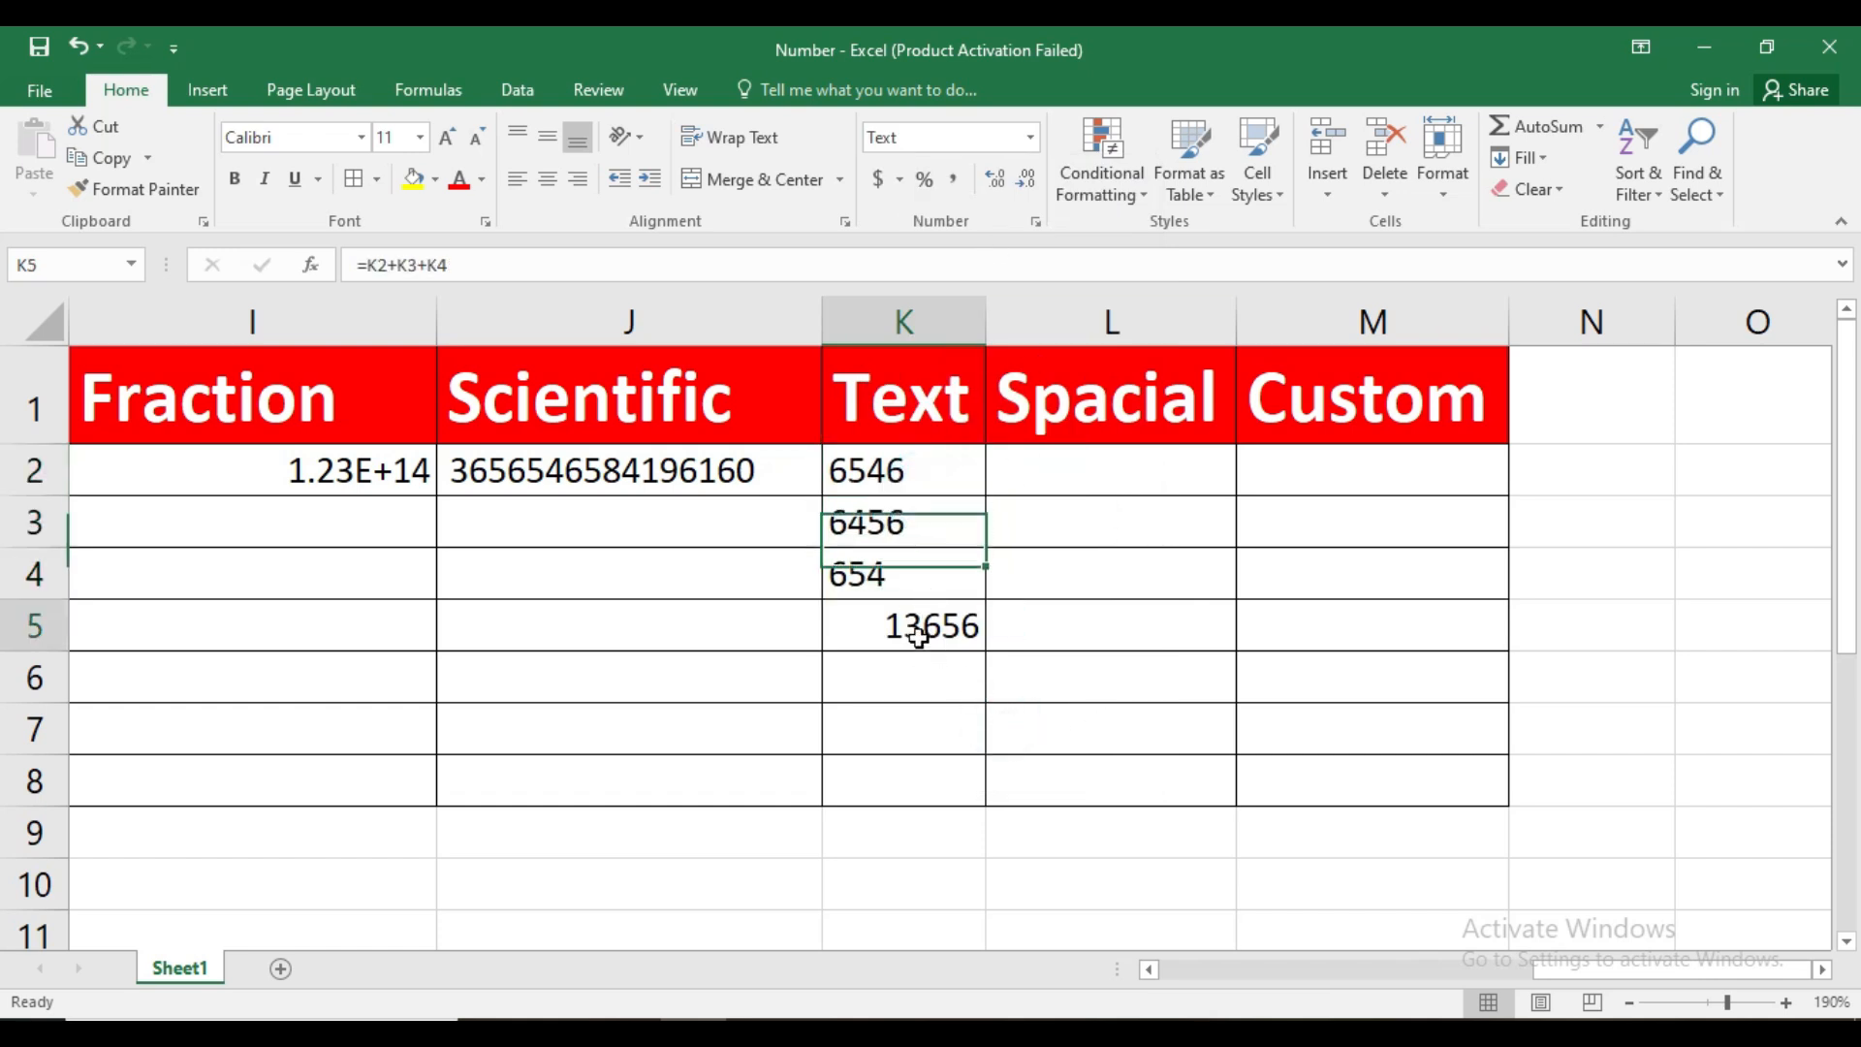
type("=")
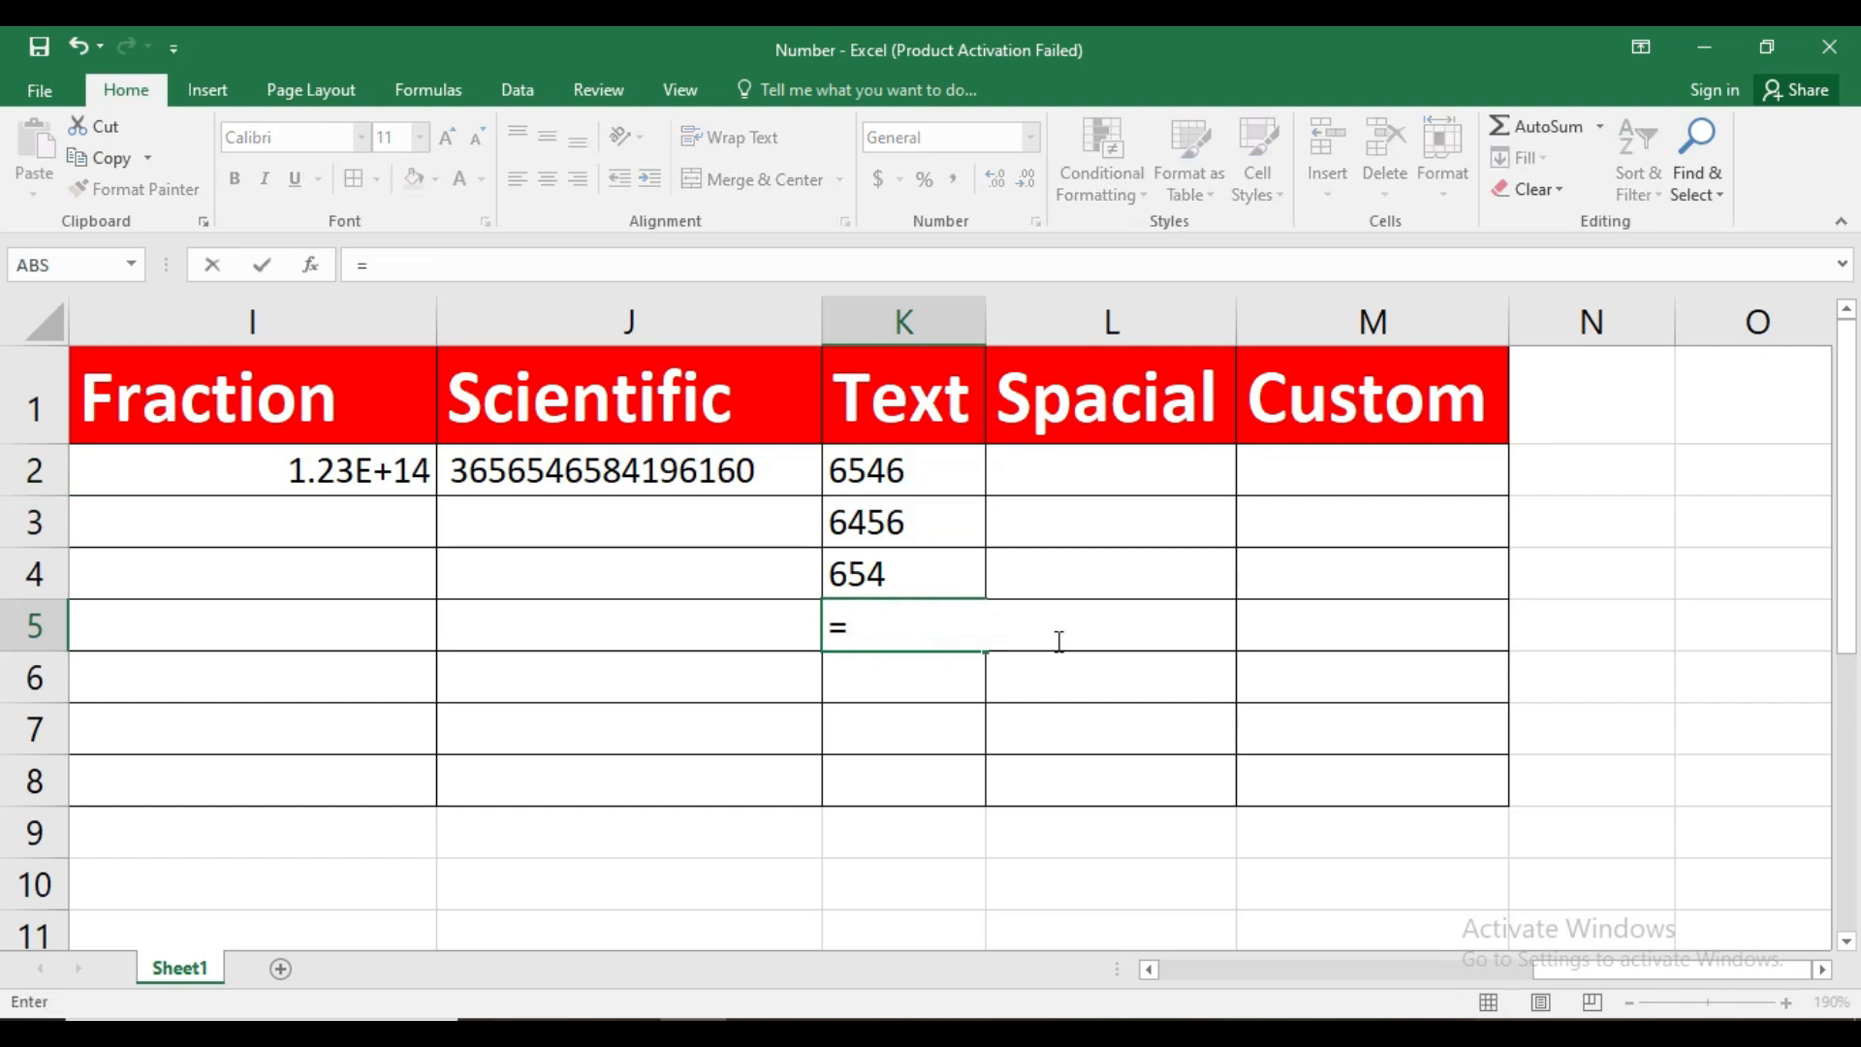
type("sum")
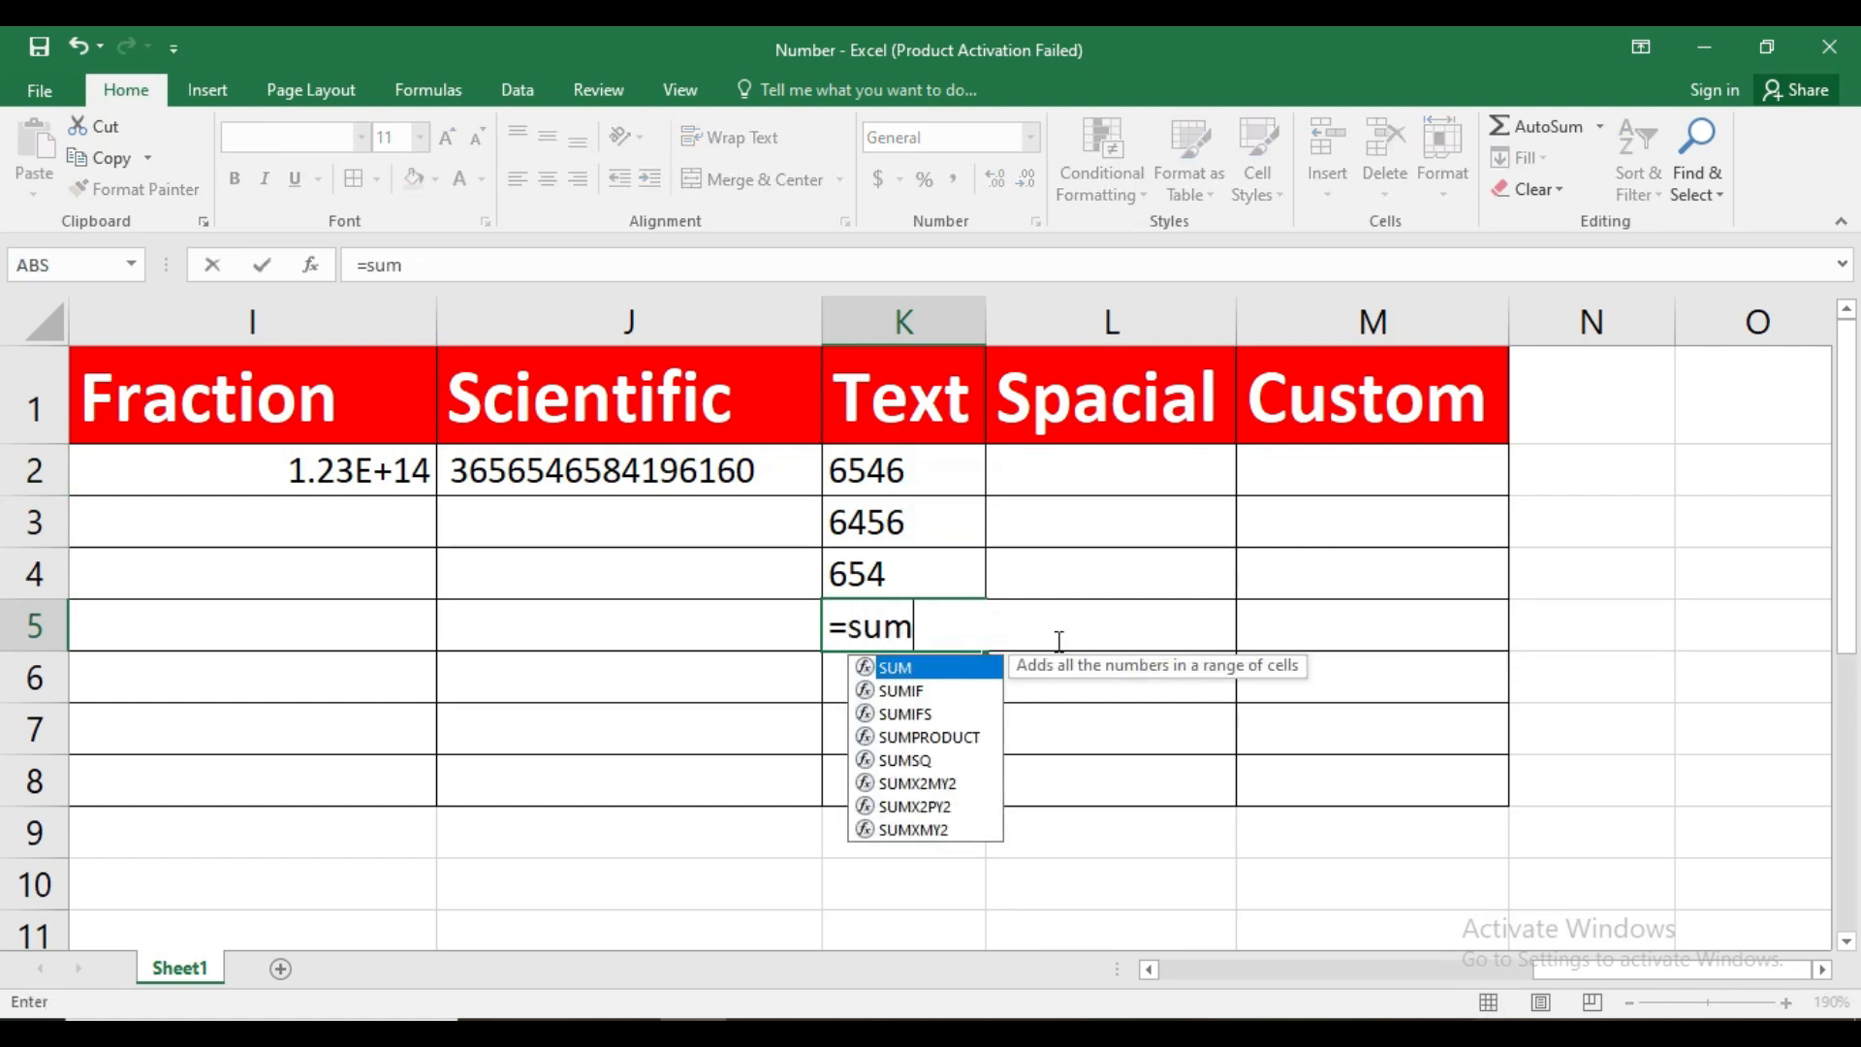
key("Tab")
left_click_drag(908, 470, 910, 573)
key("Return")
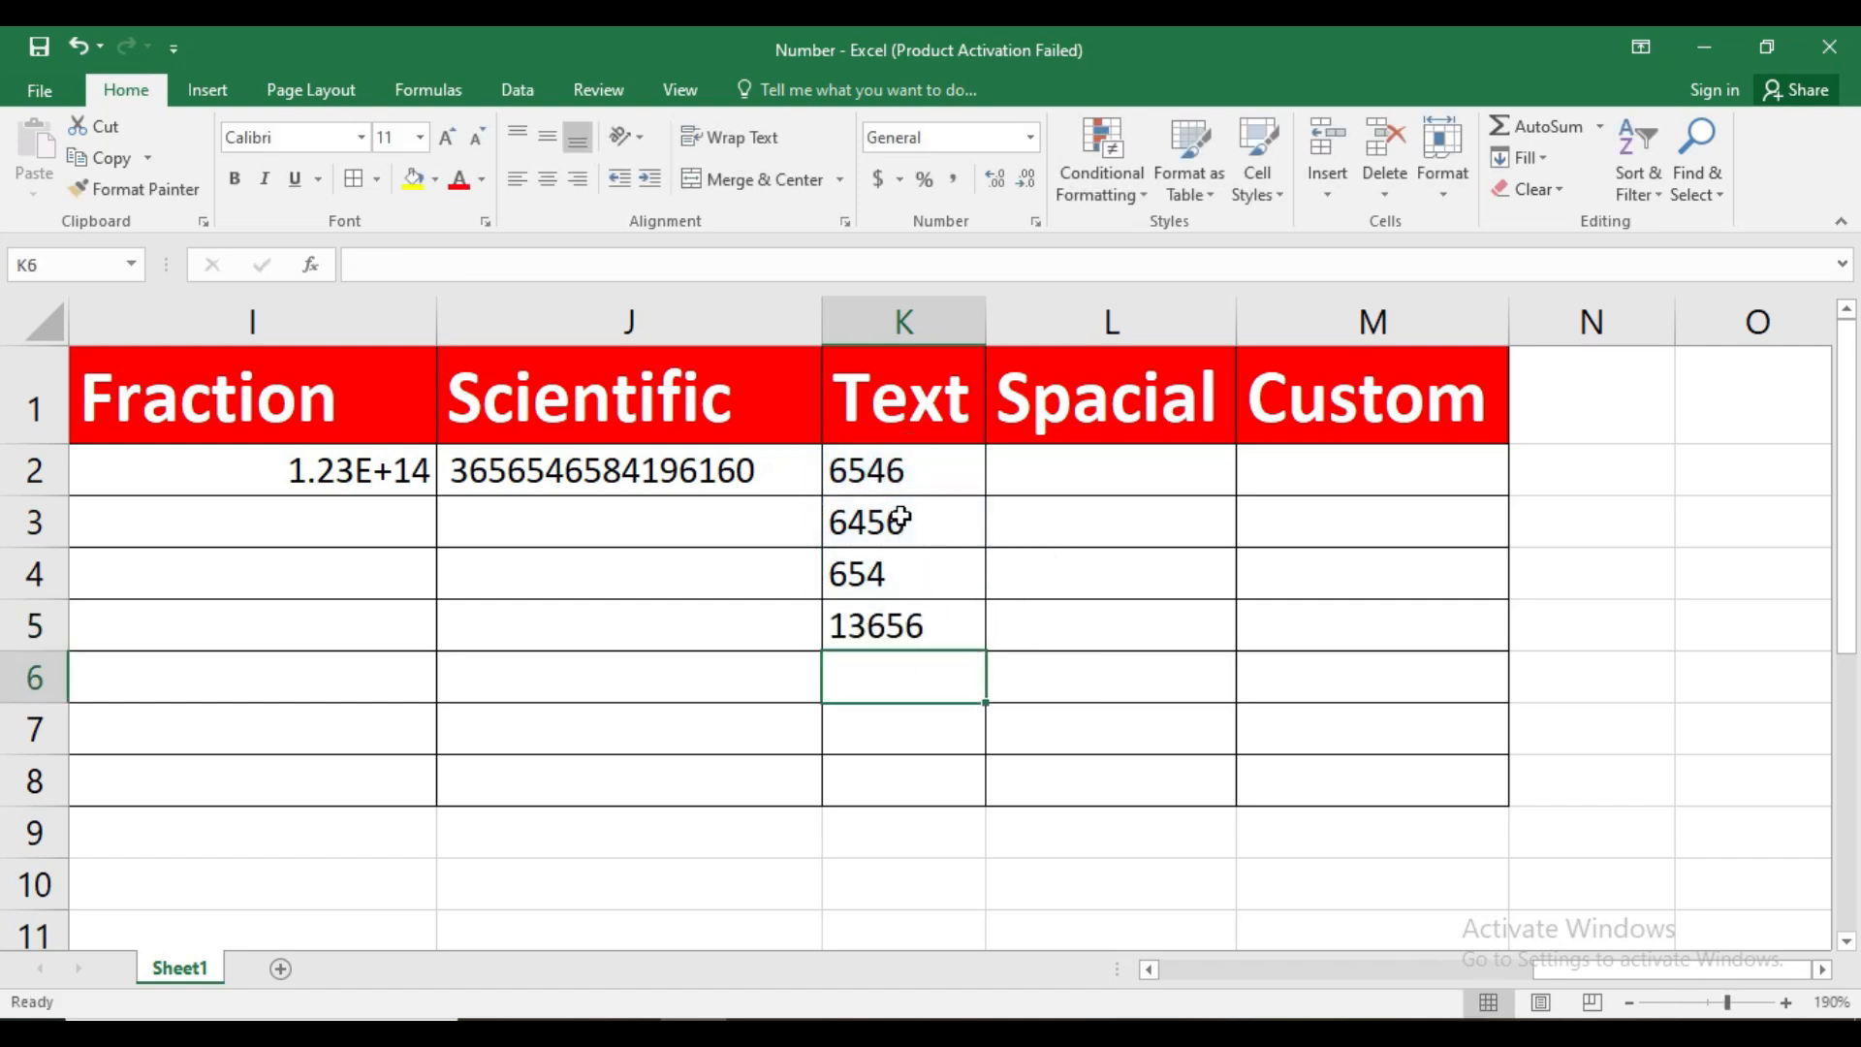
Reopen the SUM formula in K5 for editing, commit it without altering it, and inspect the cell
left_click(913, 515)
left_click_drag(932, 479, 929, 578)
left_click(927, 588)
left_click(932, 625)
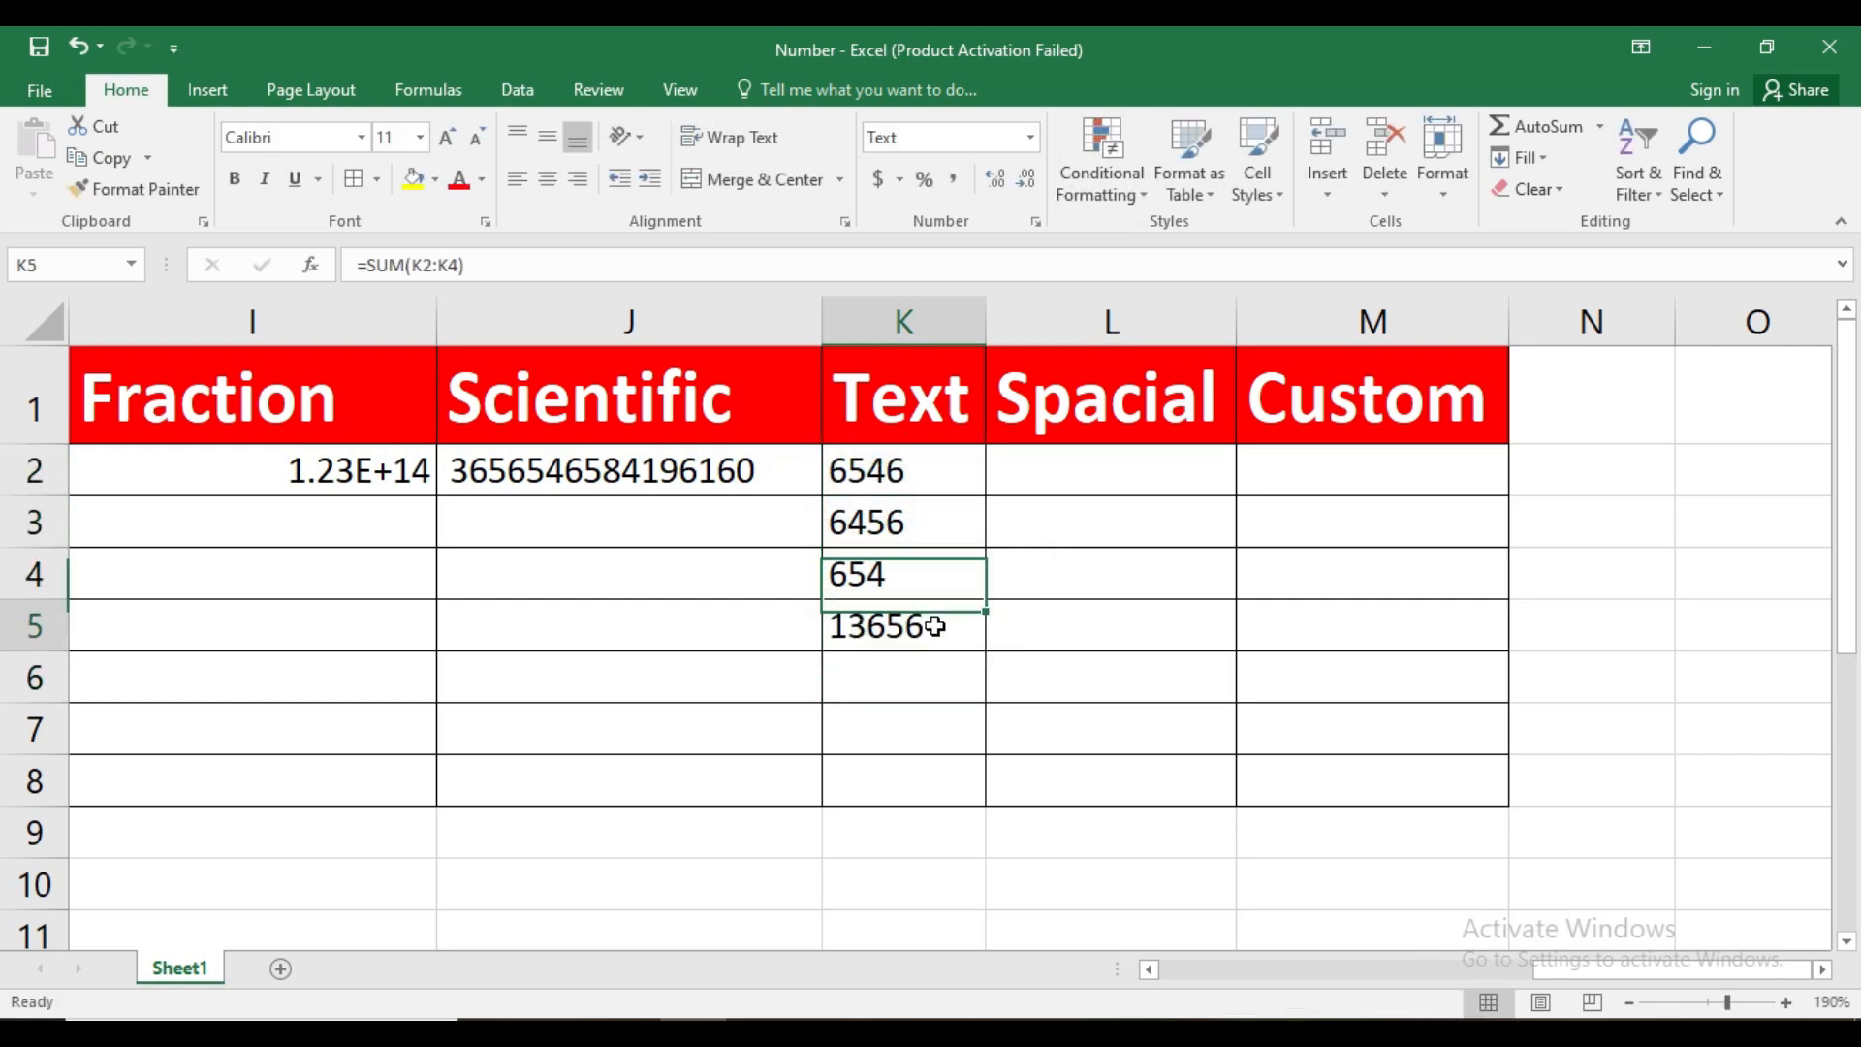
double_click(933, 627)
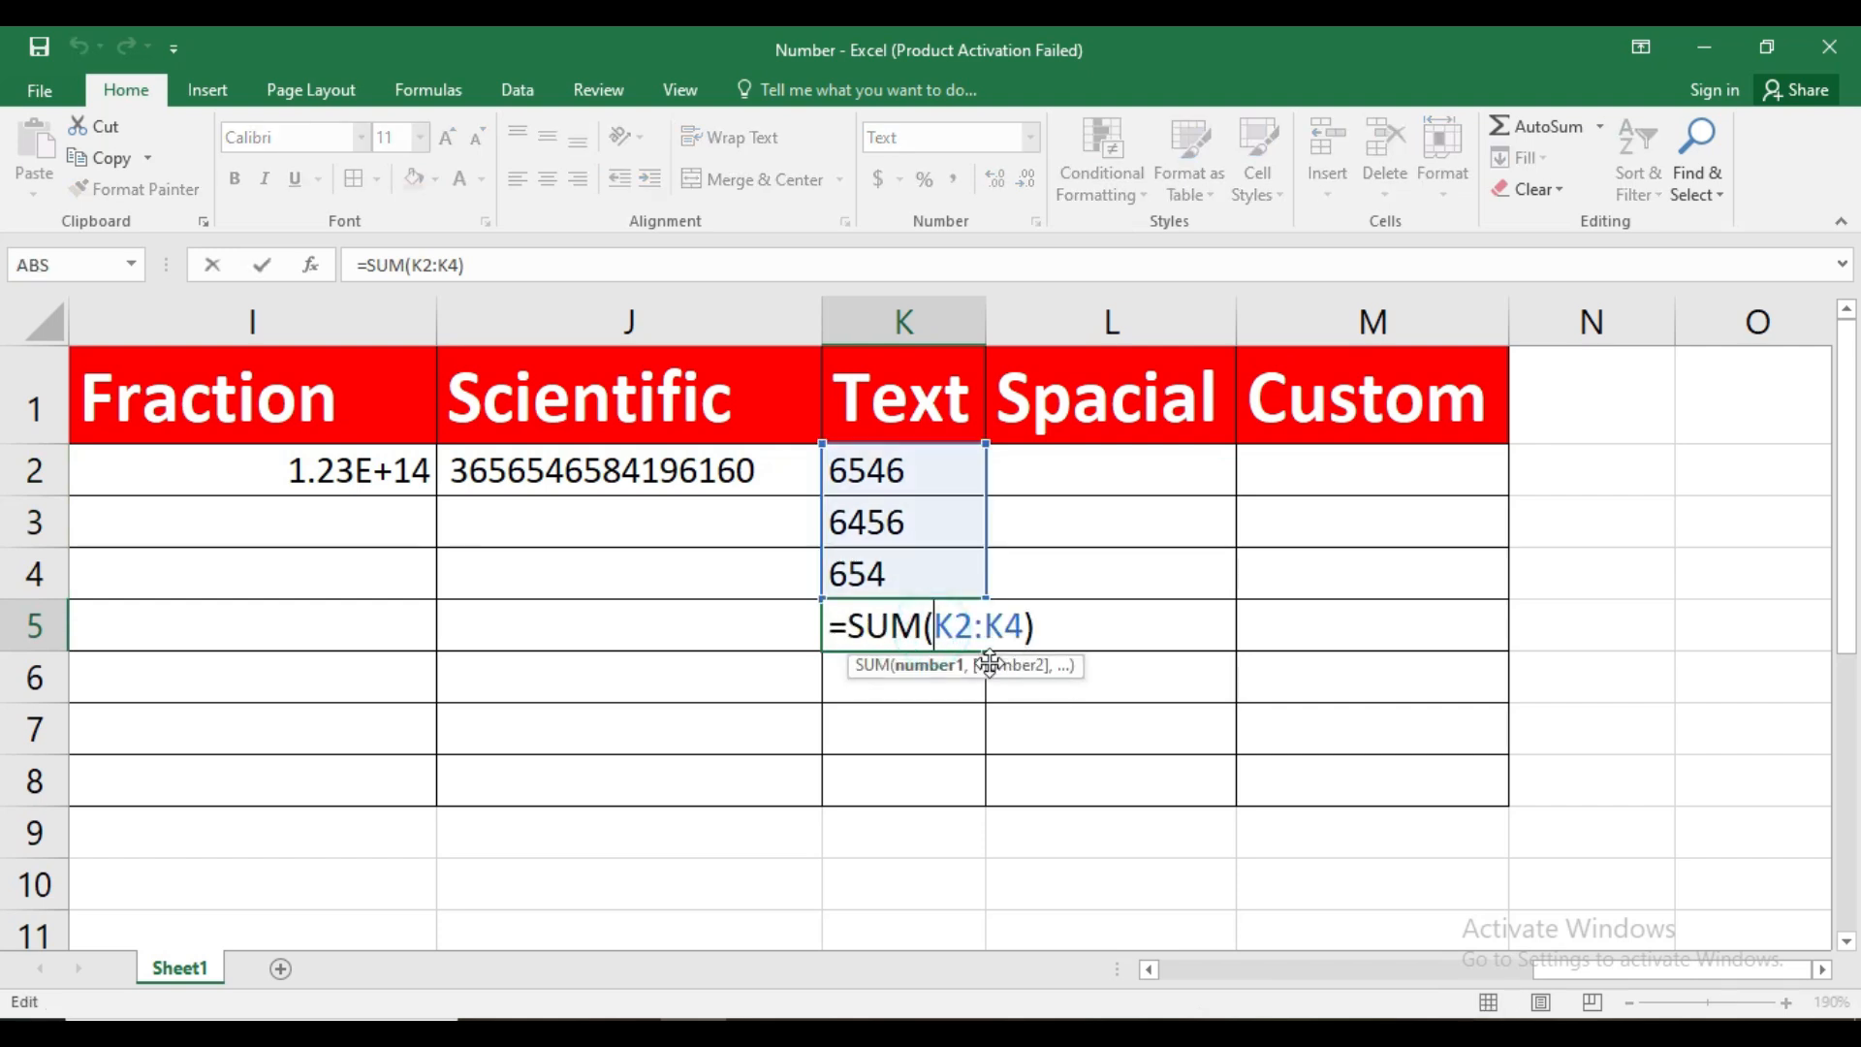
key("Return")
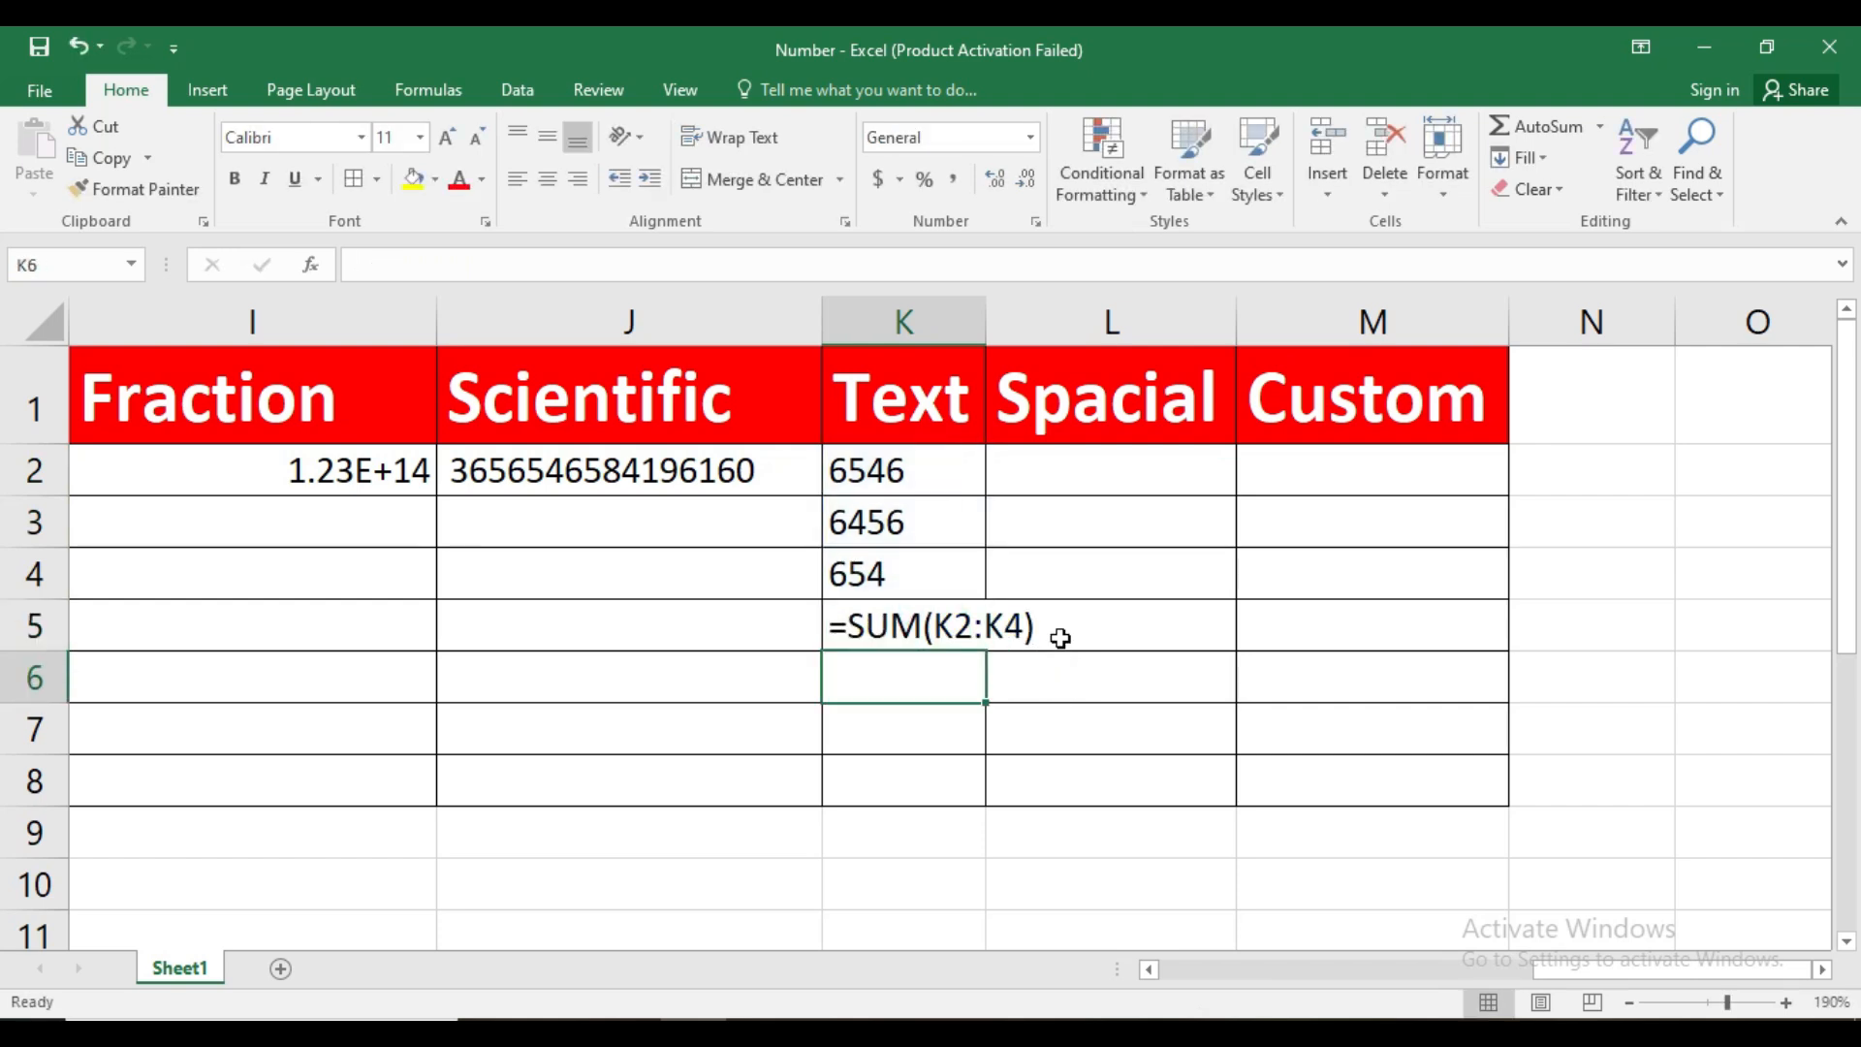
left_click(993, 608)
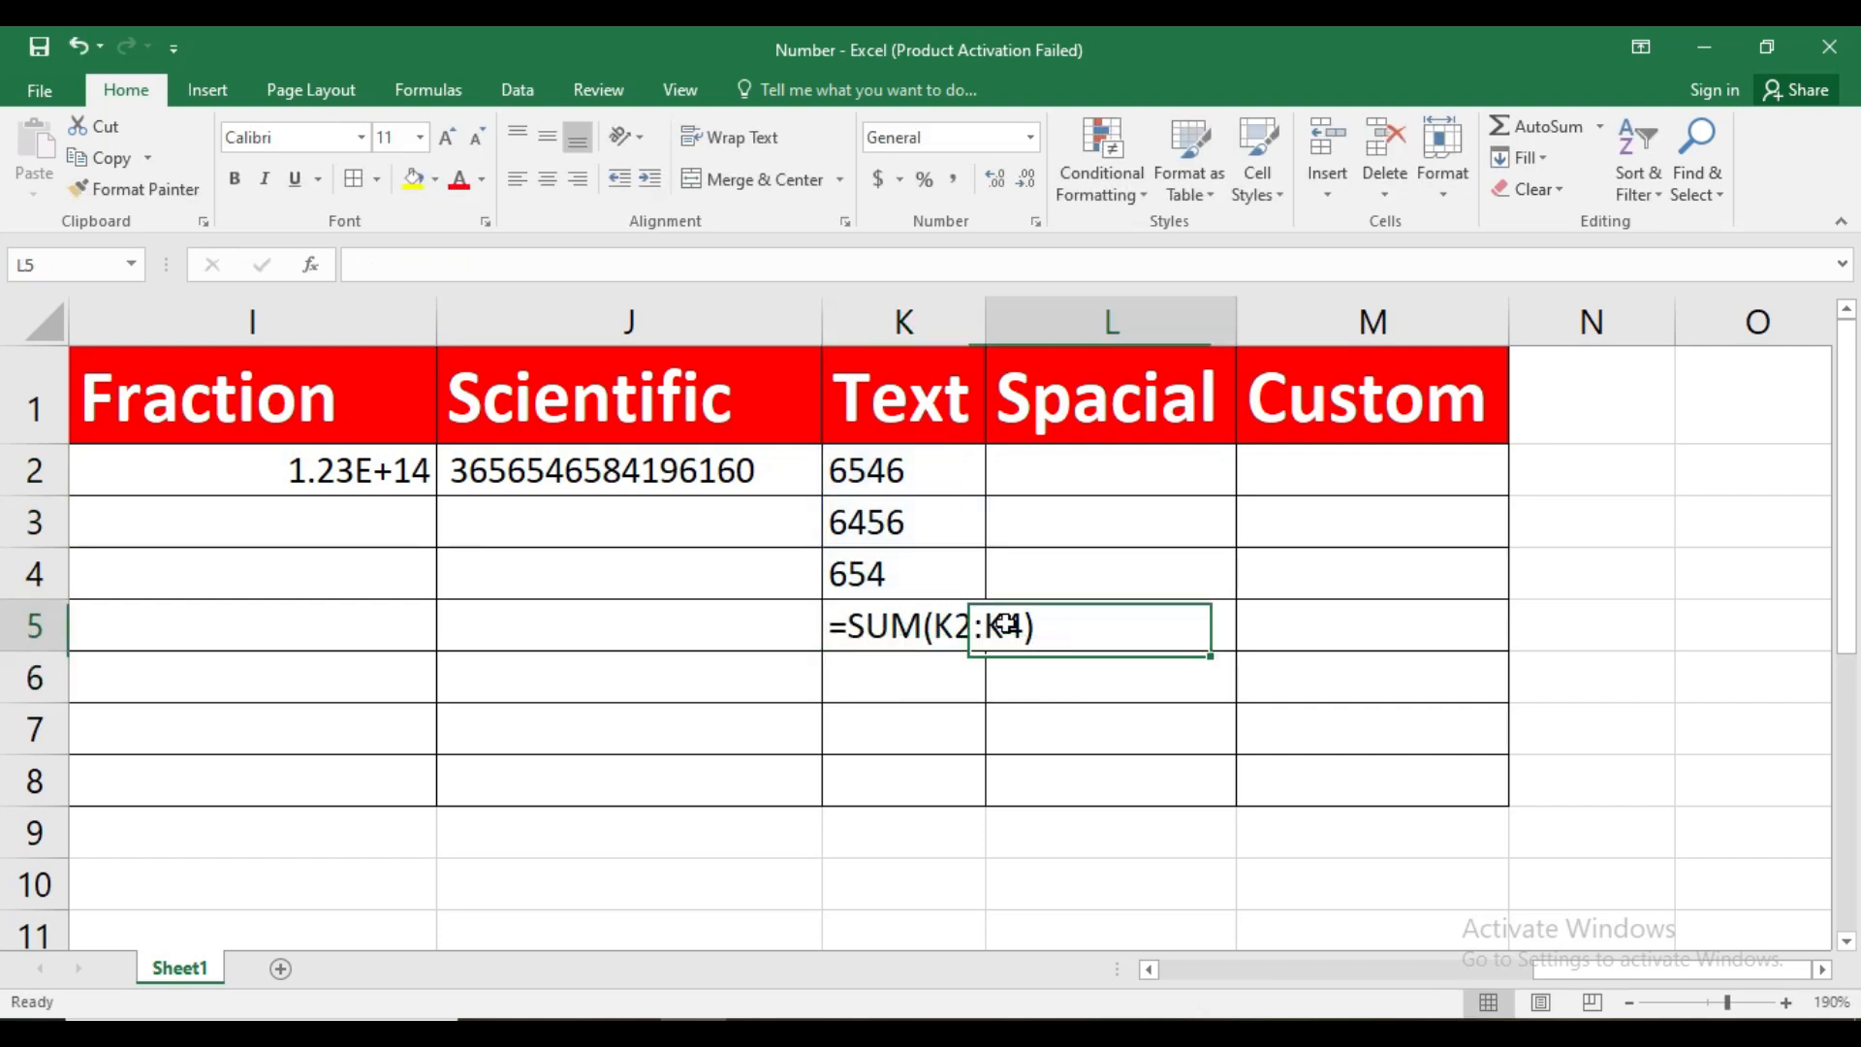
left_click(935, 628)
left_click(921, 676)
left_click(914, 632)
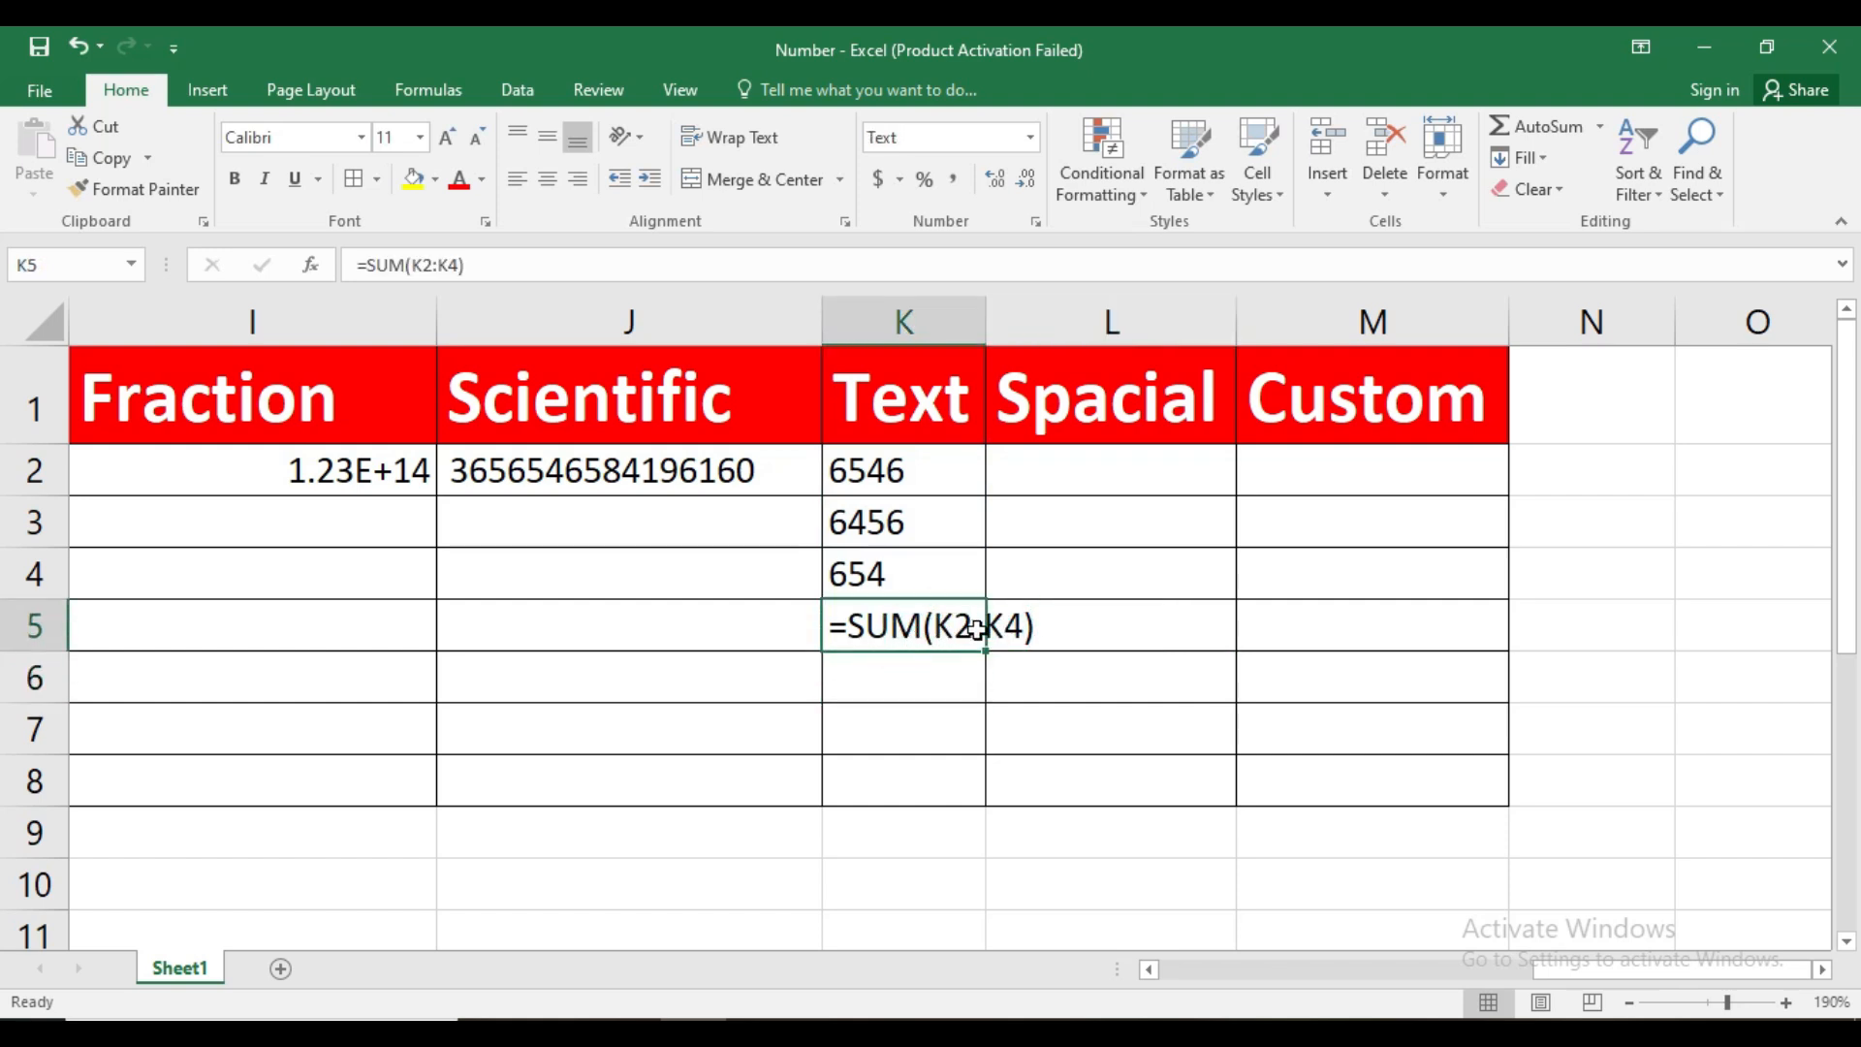
Clear the SUM formula from K5, leaving the cell empty
left_click(938, 572)
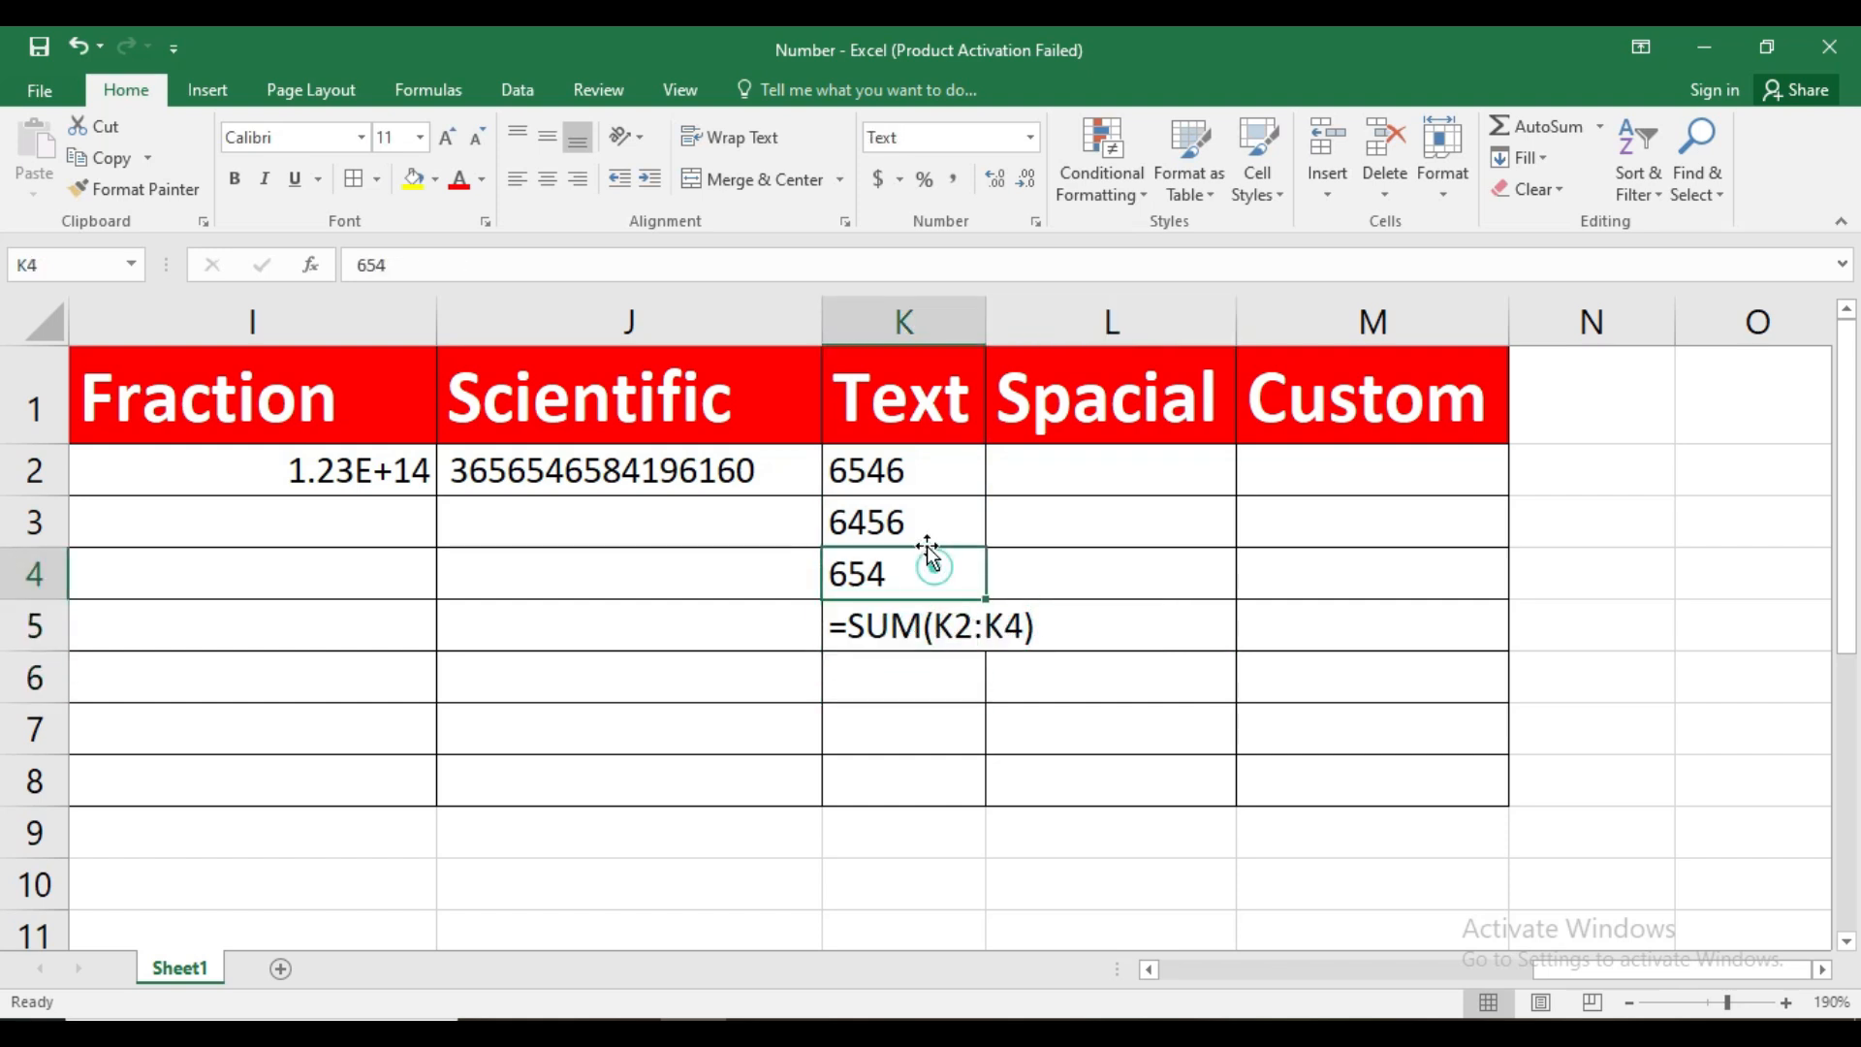
left_click(929, 469)
left_click(945, 635)
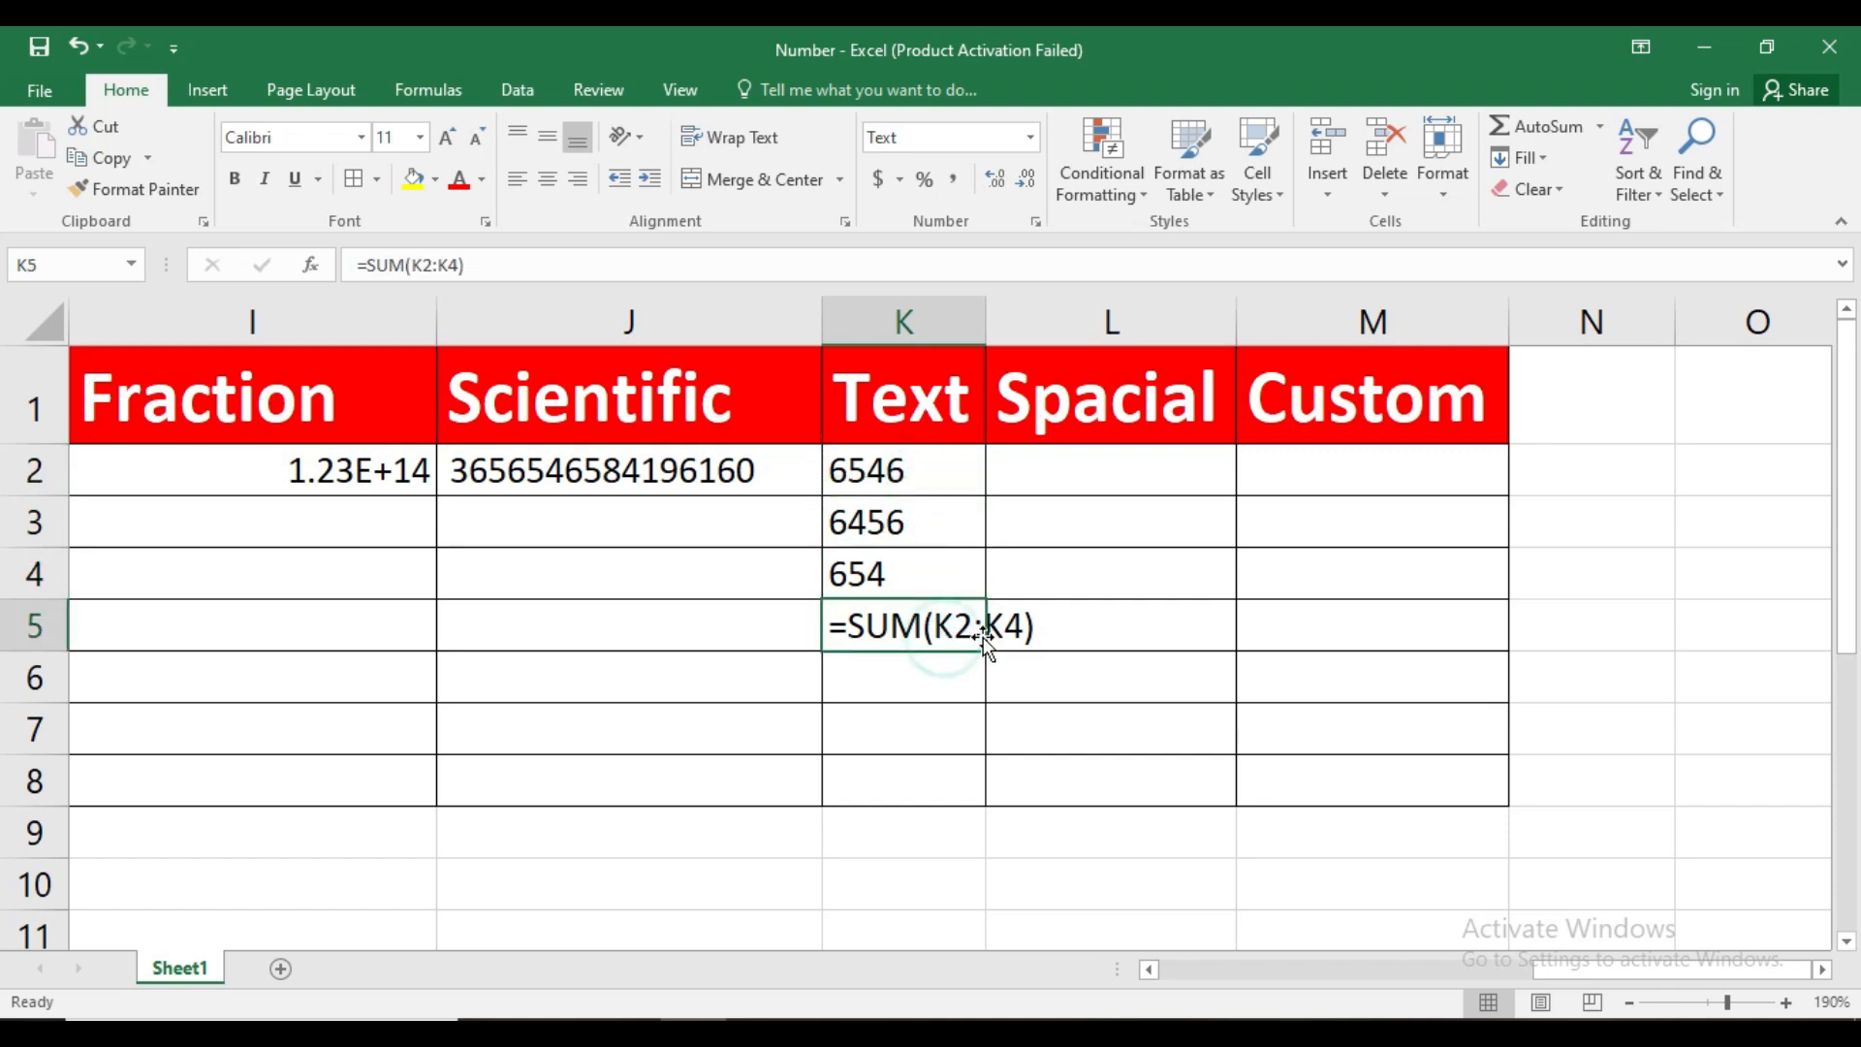
type("=")
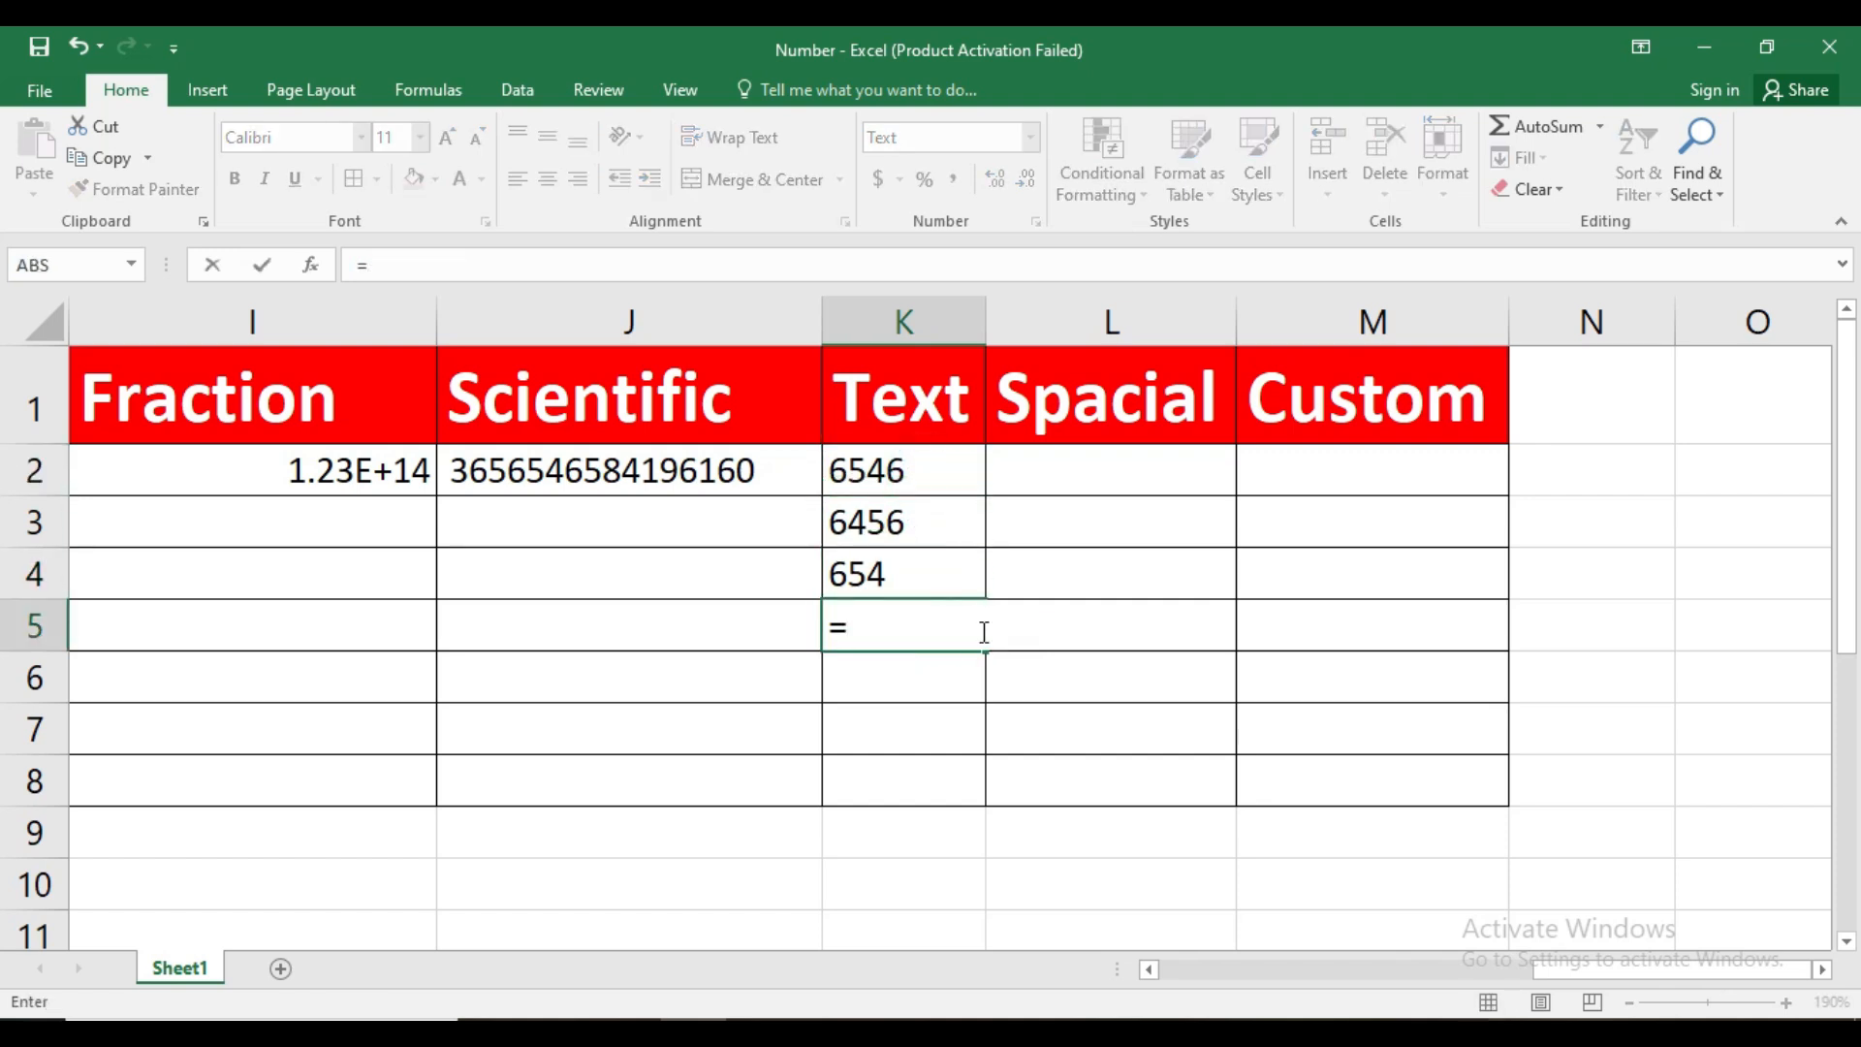
left_click(926, 685)
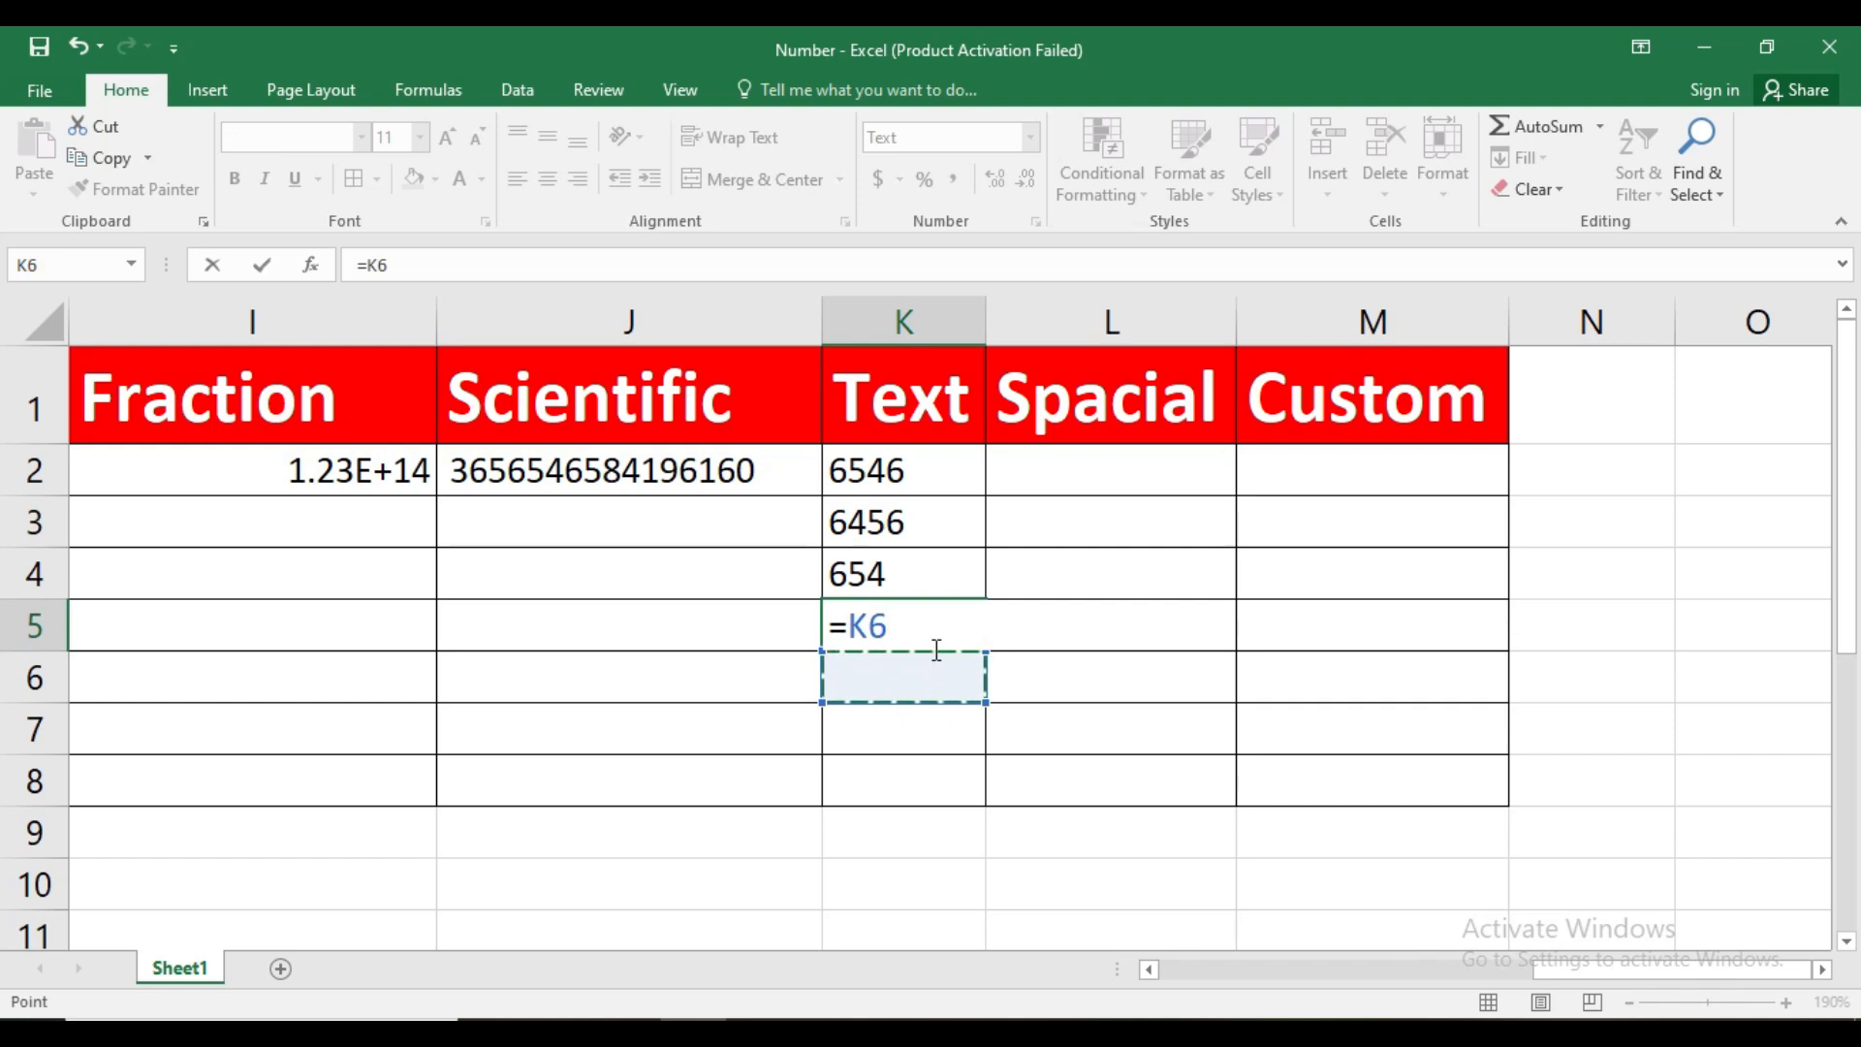
key("BackSpace")
key("BackSpace")
key("BackSpace")
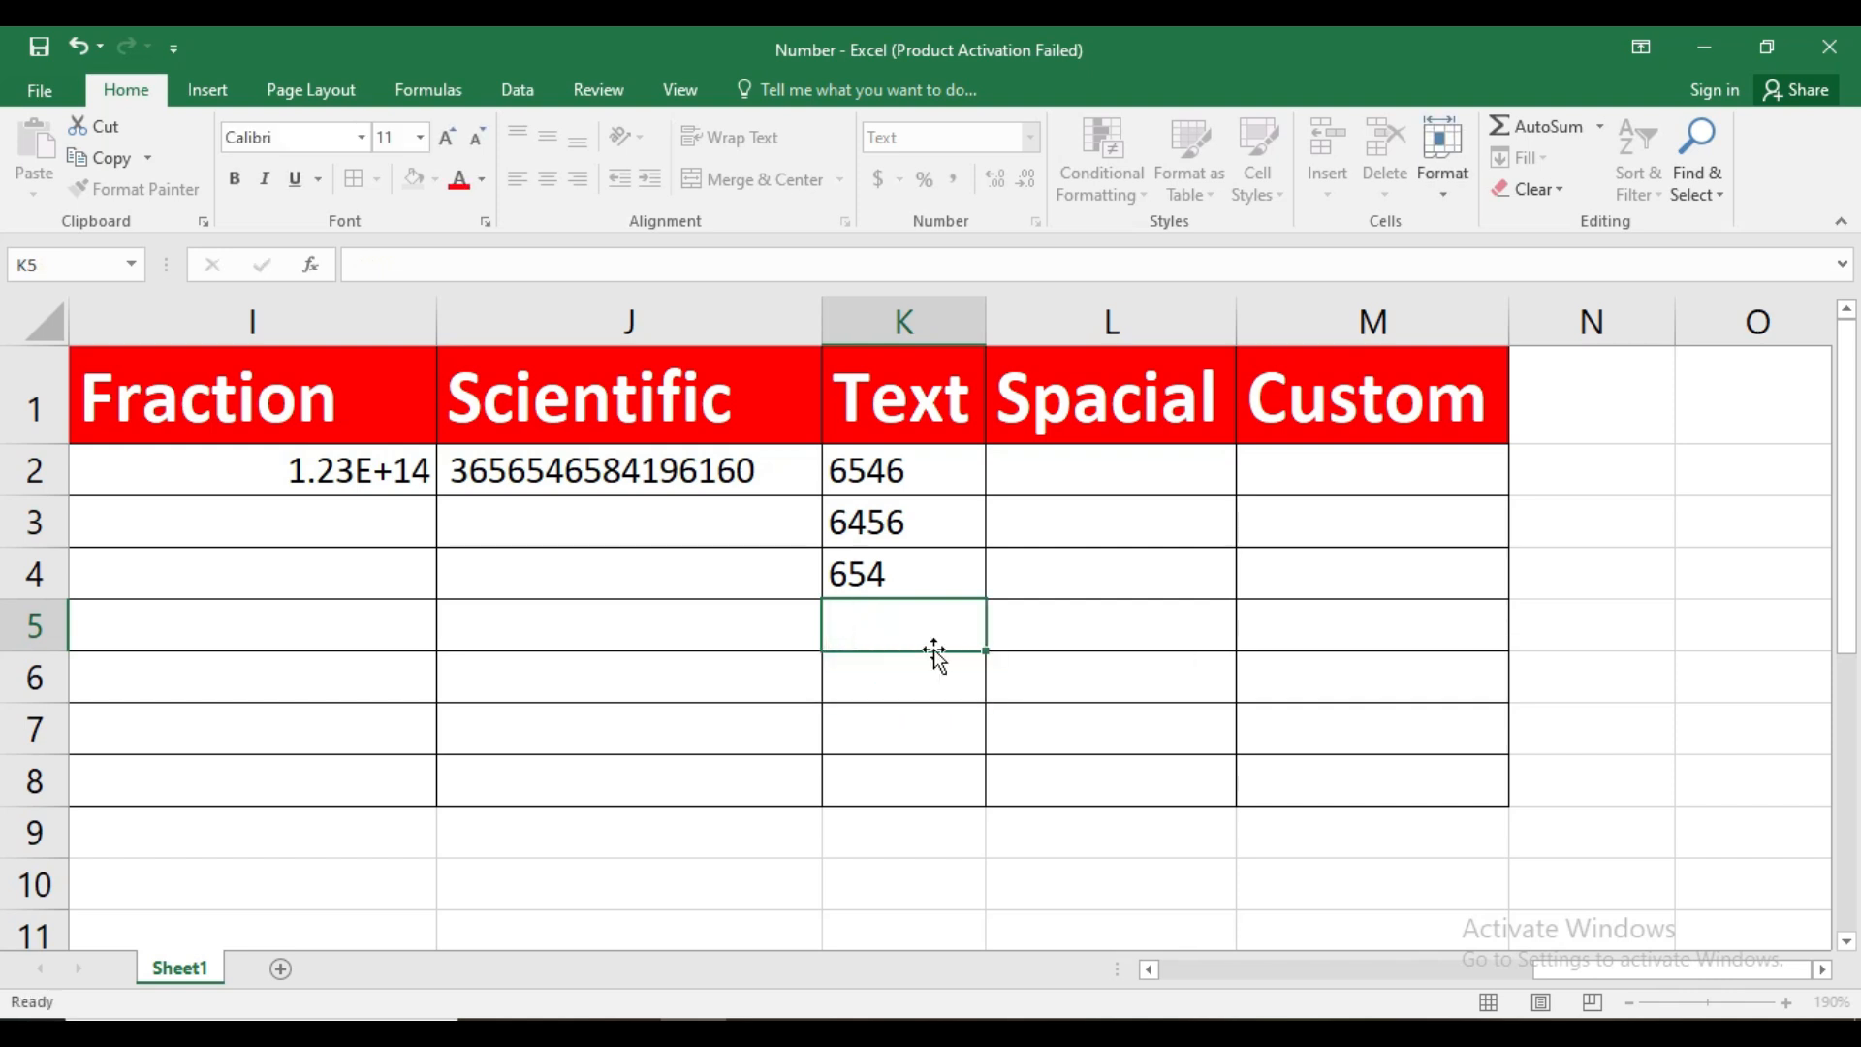
key("Return")
key("Return")
Apply the General number format to the empty cell K5
left_click(884, 623)
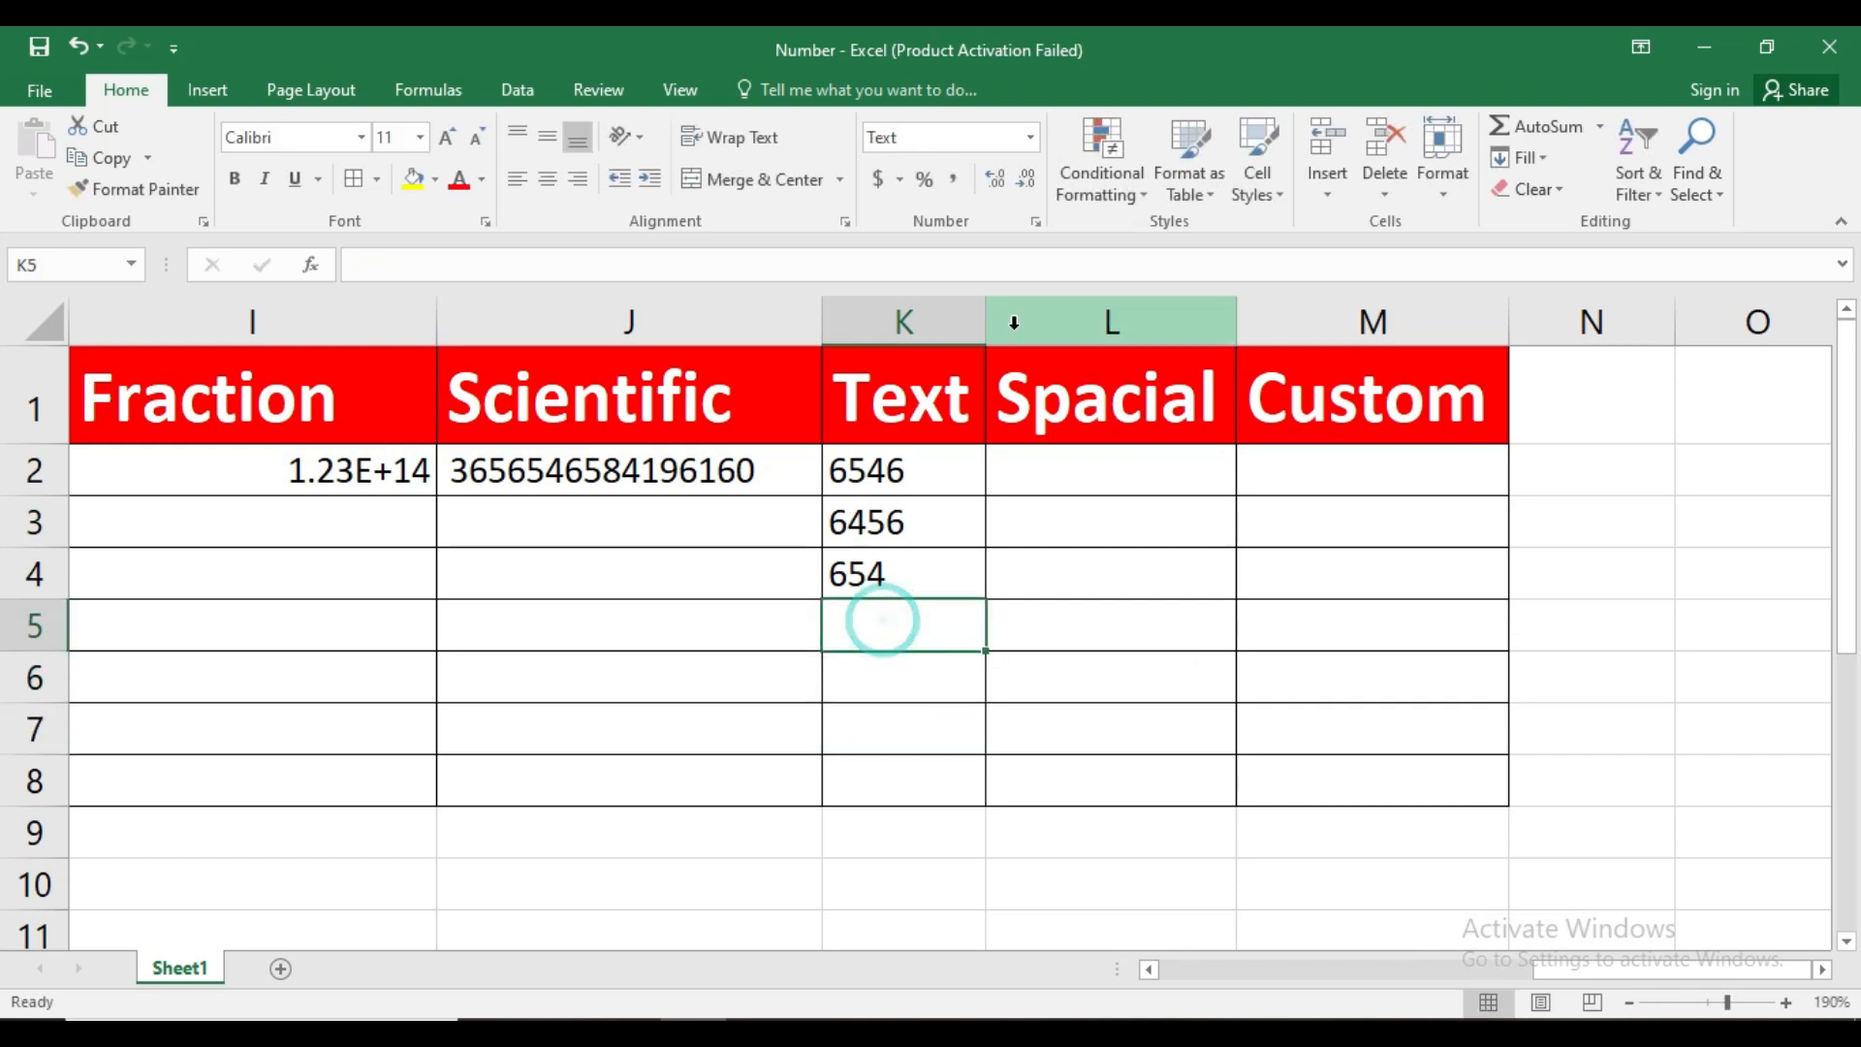
left_click(1030, 137)
left_click(999, 179)
left_click(880, 718)
Add up the text-formatted numbers in K5 with the formula =SUM(K2:K4)
left_click(917, 624)
type("=")
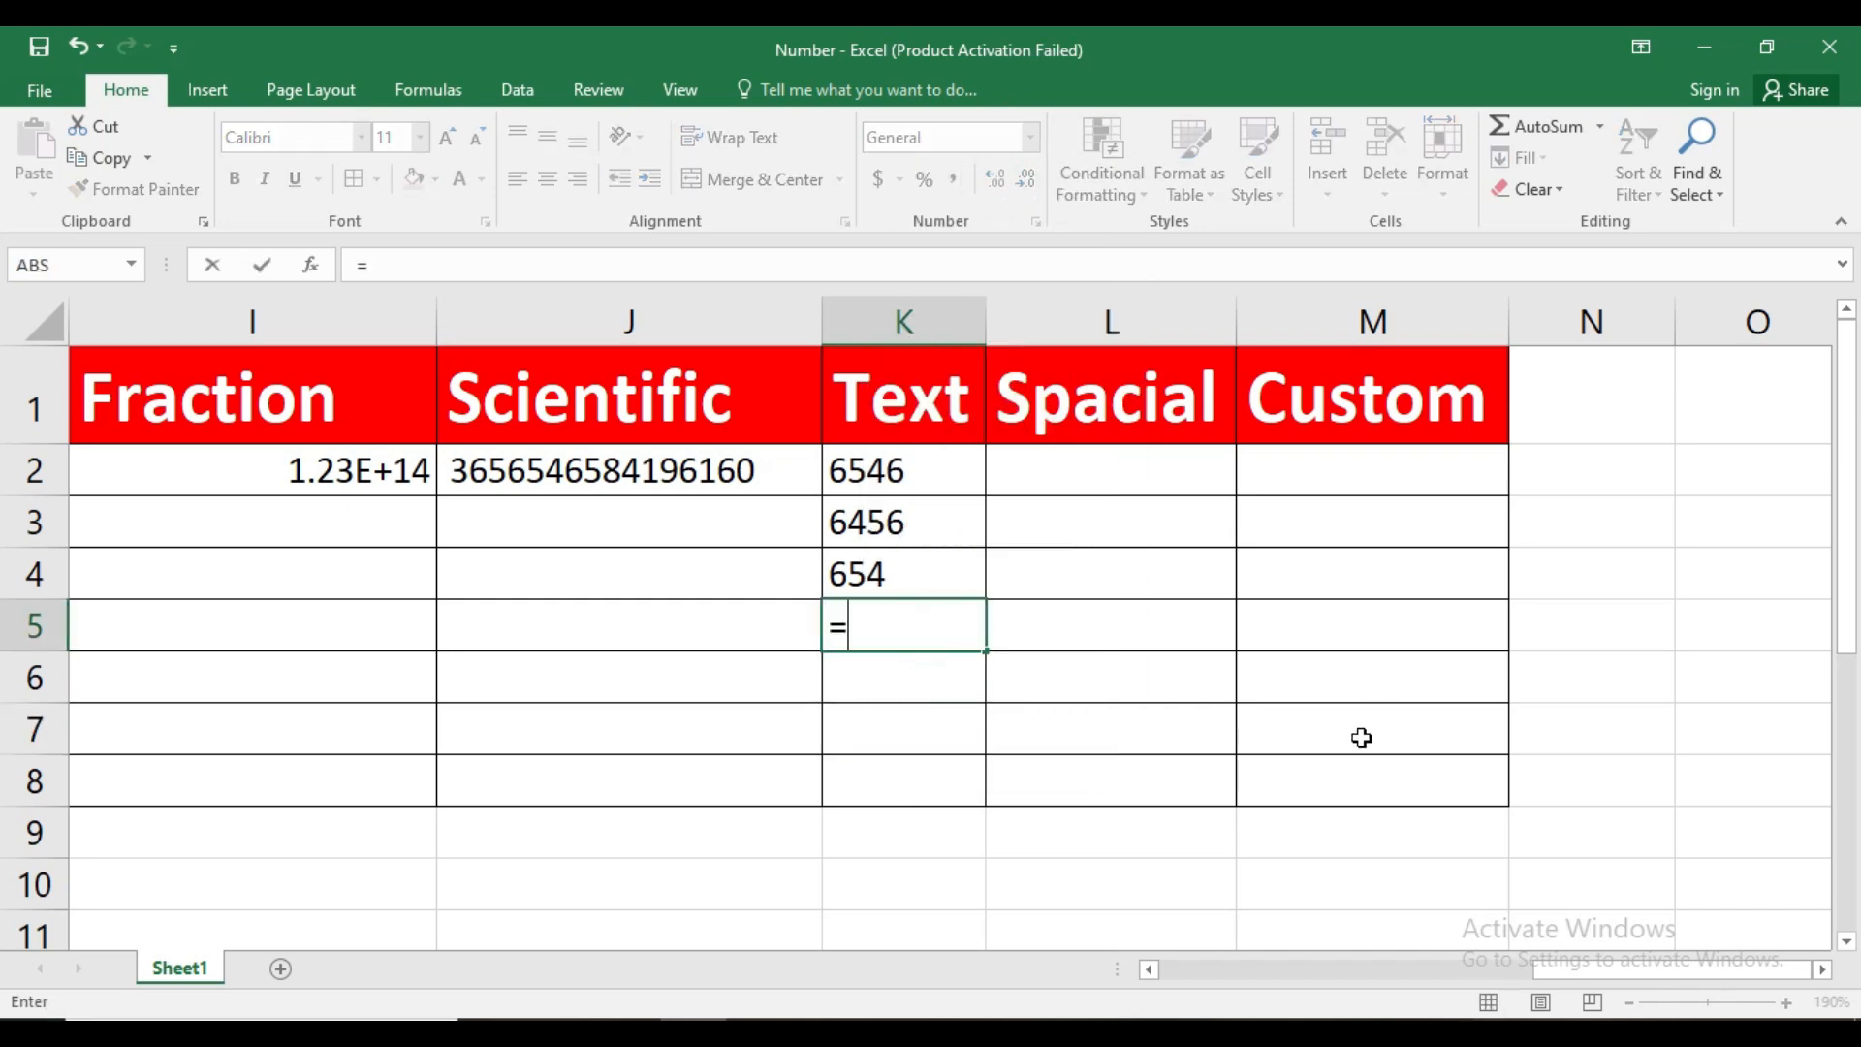
type("sum")
key("Tab")
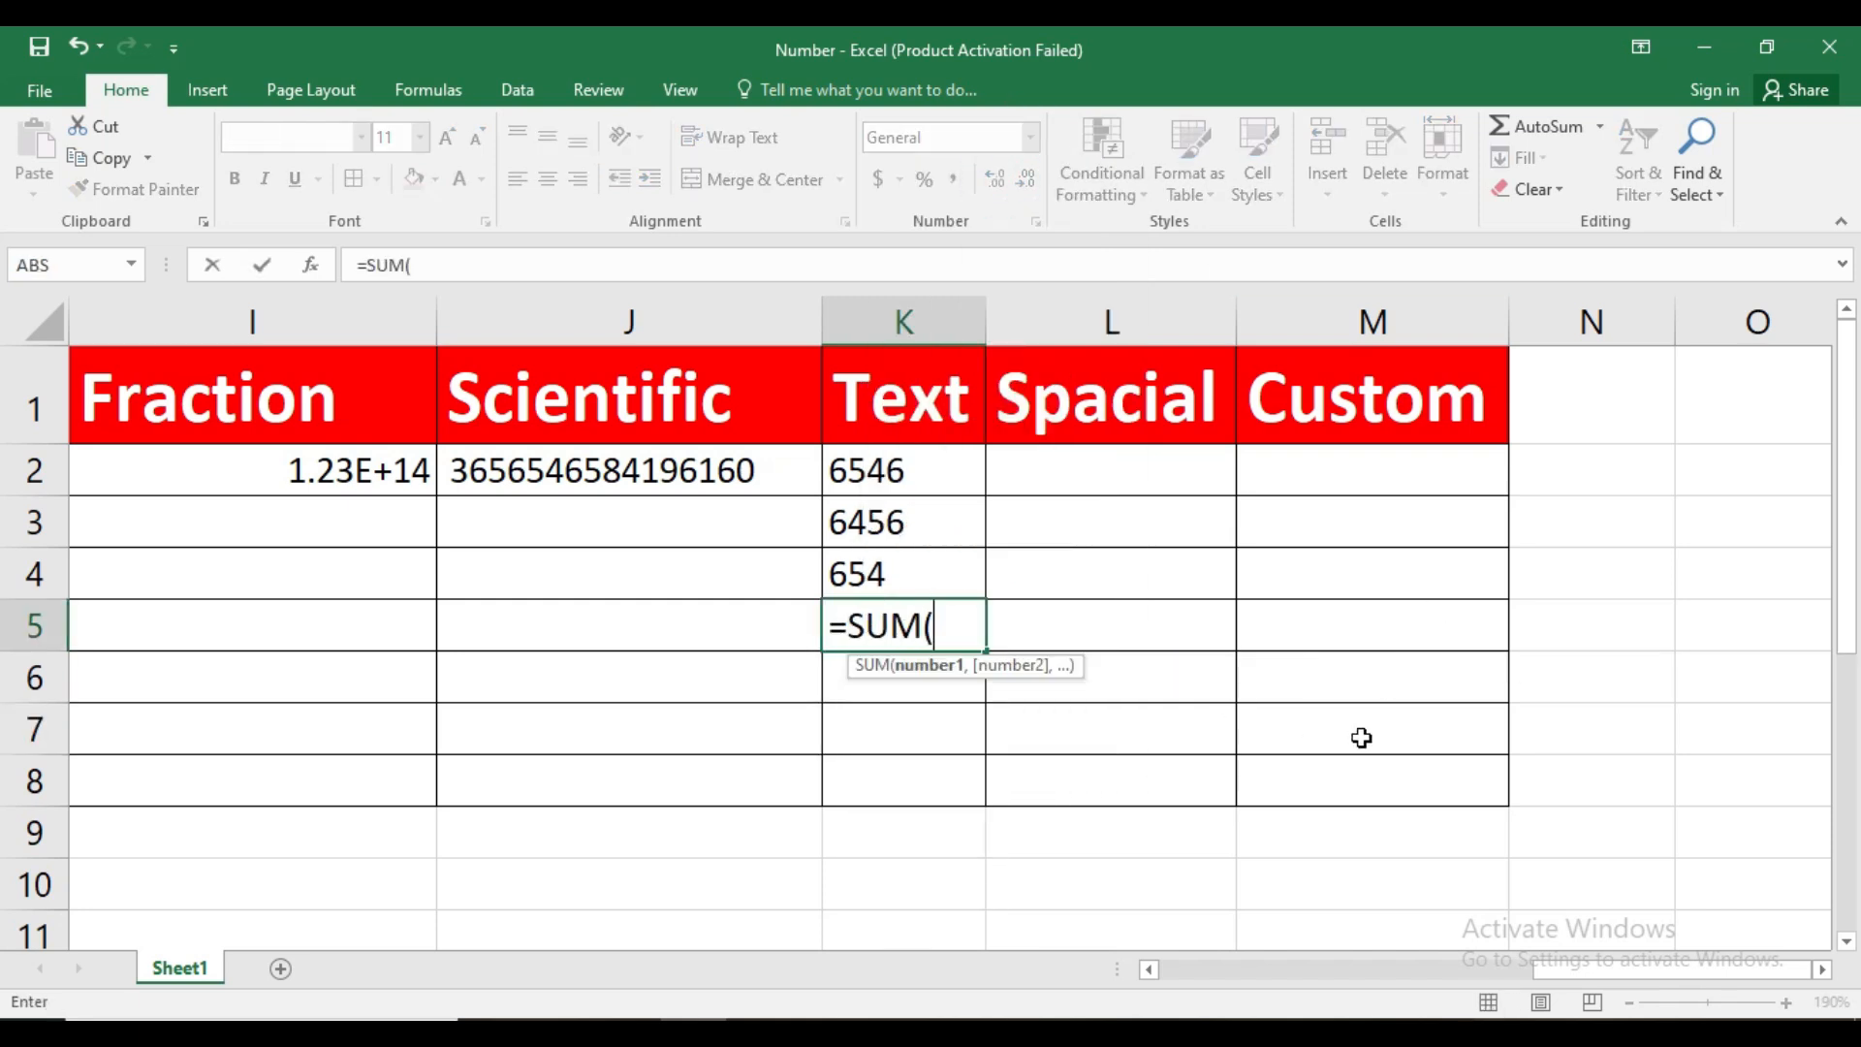
left_click_drag(900, 484, 912, 562)
key("Return")
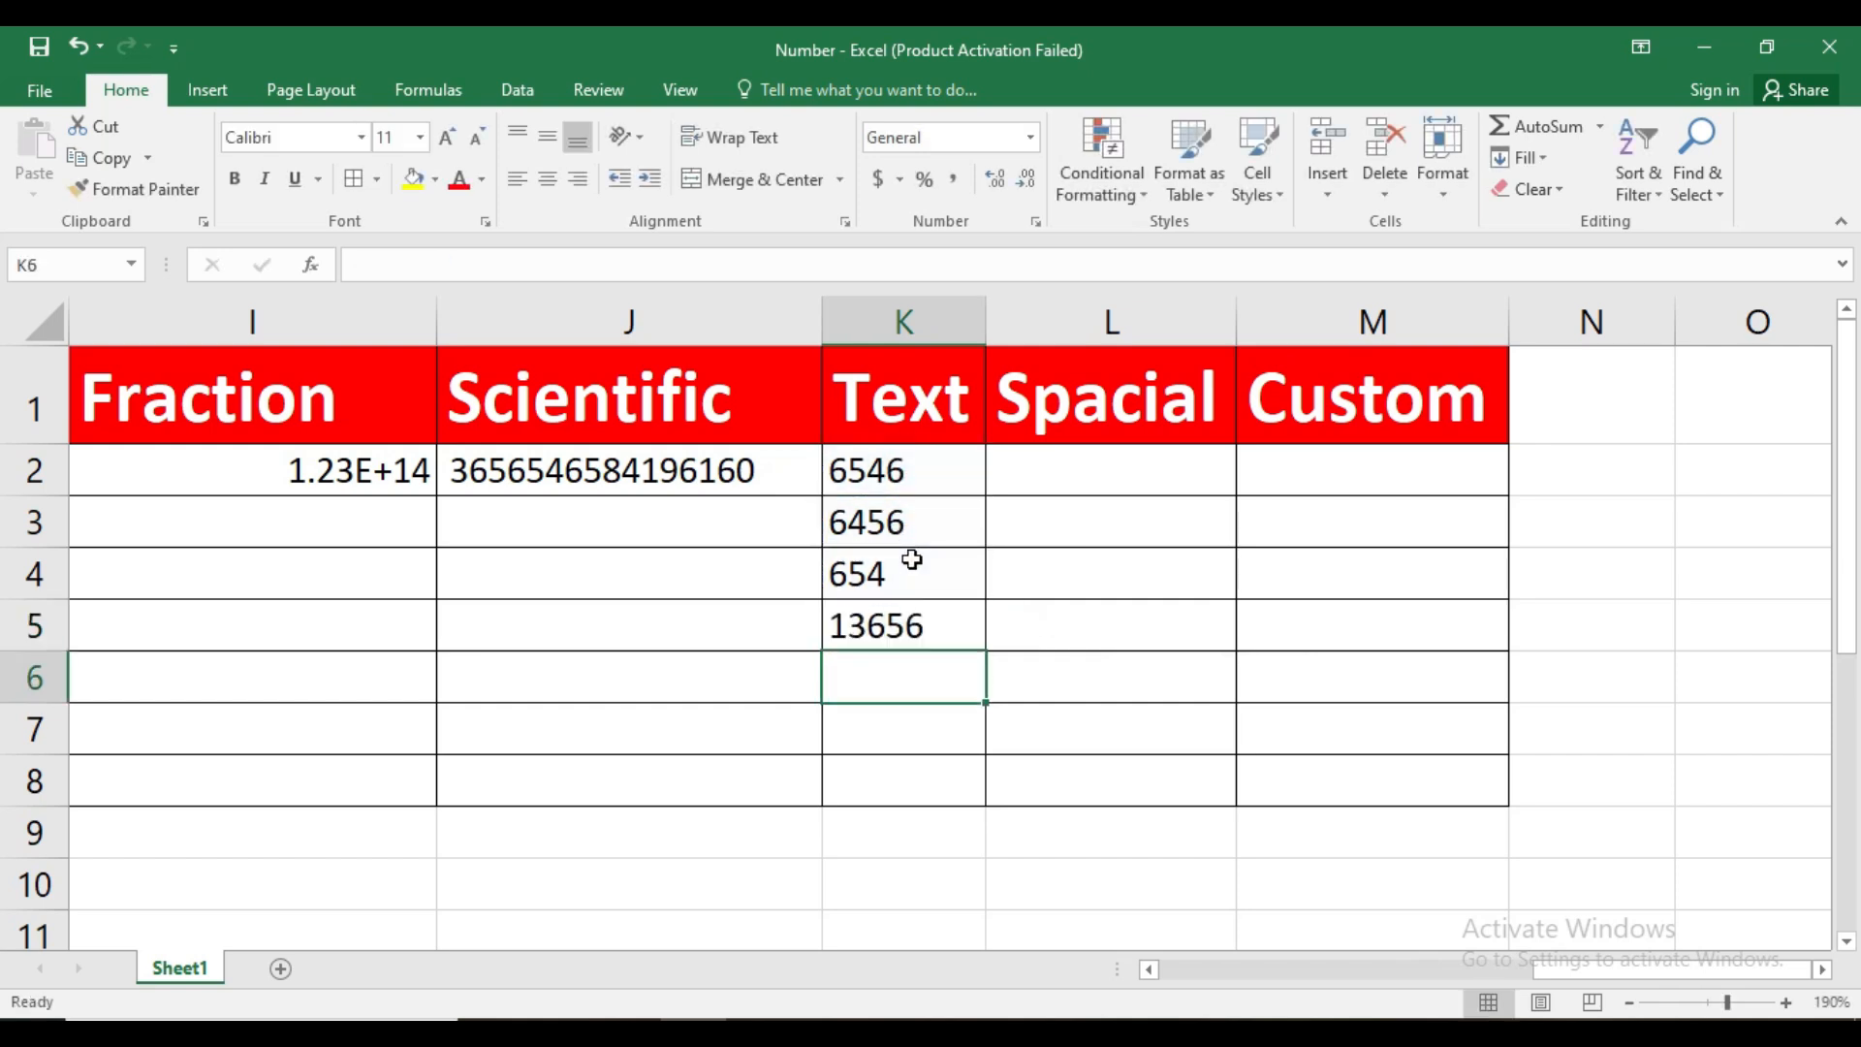
Reopen the SUM formula in K5 for editing and commit it without altering it
left_click(960, 625)
double_click(960, 626)
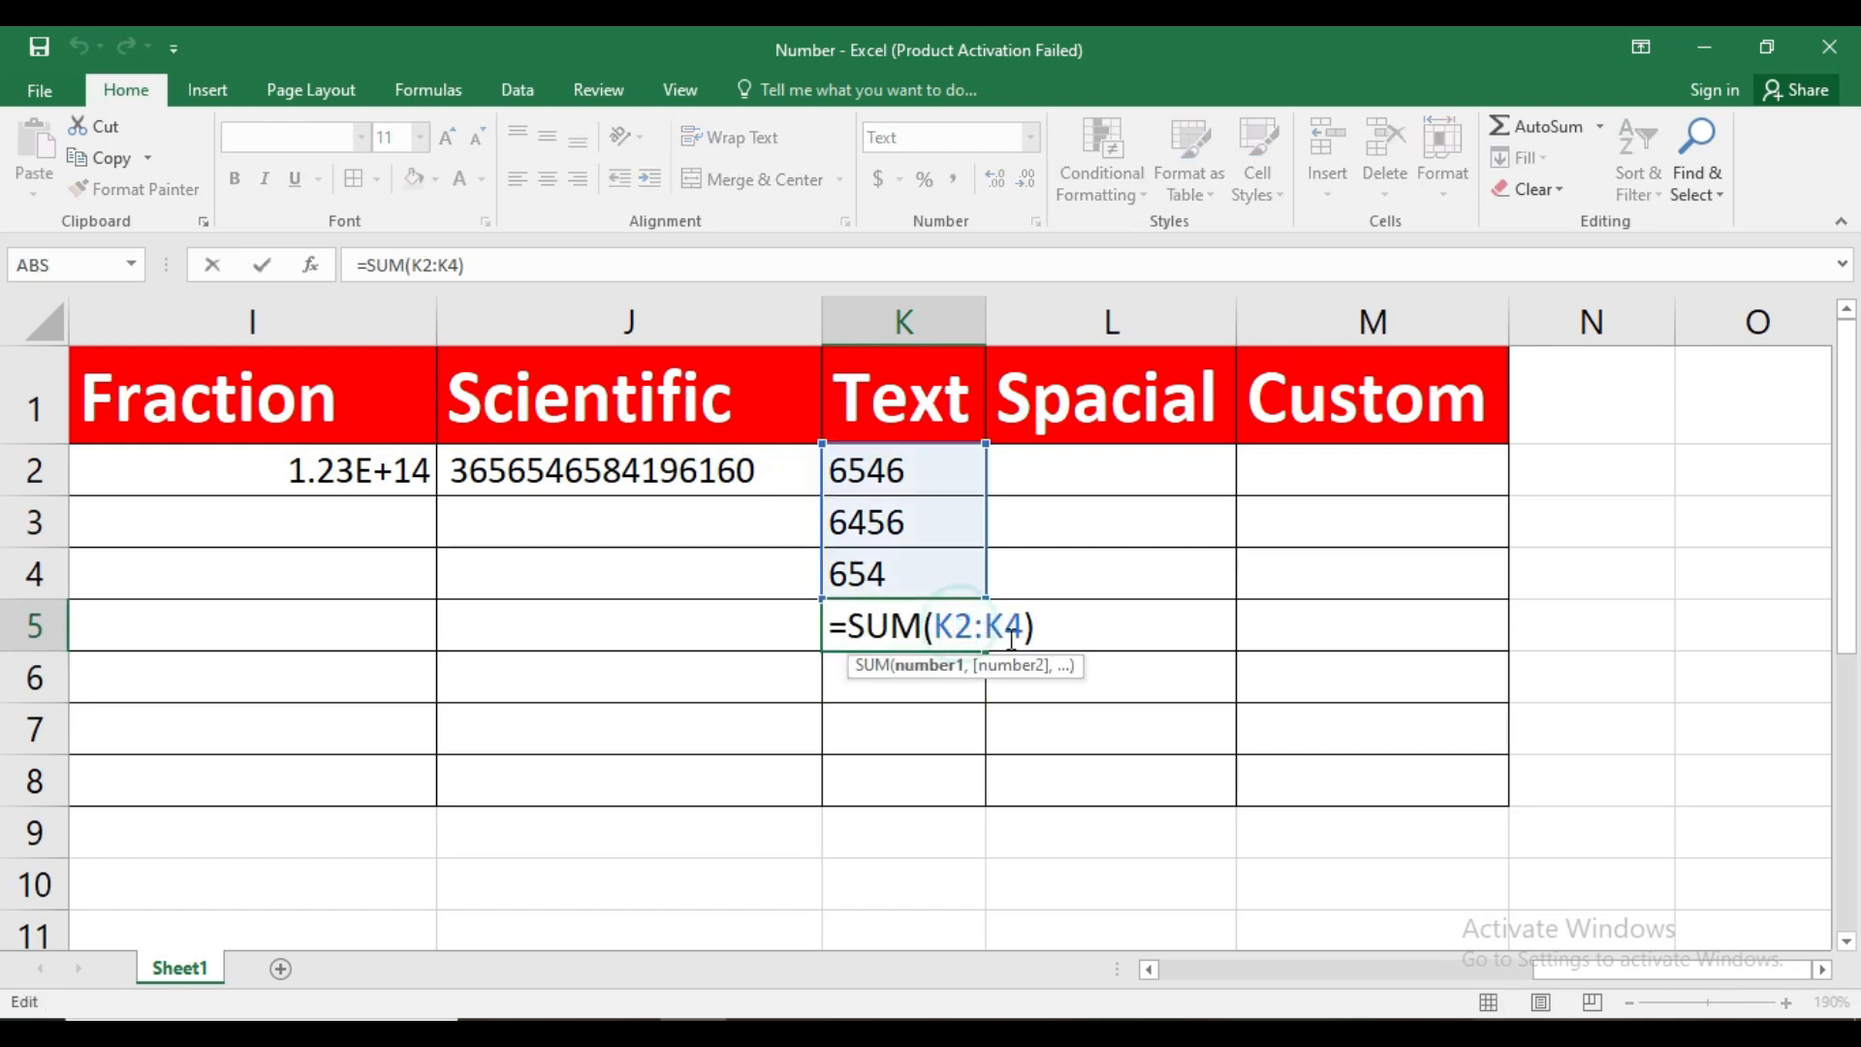
key("Return")
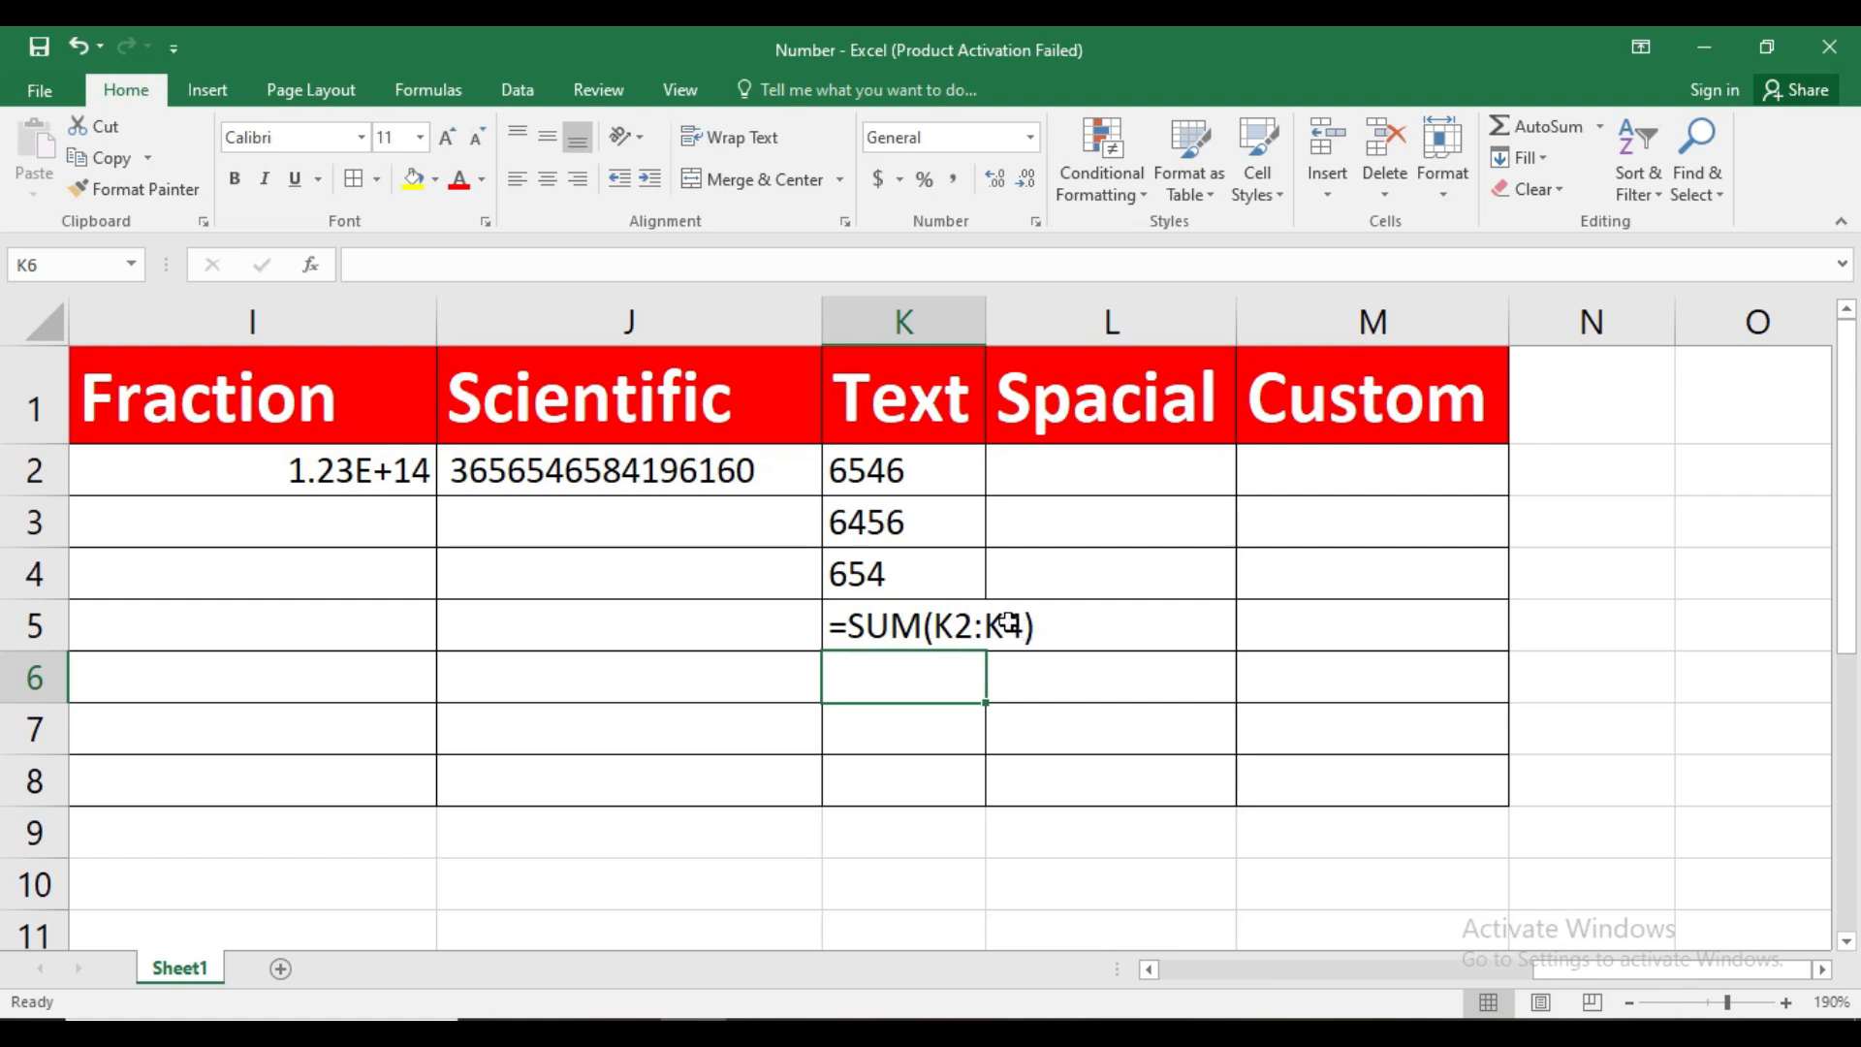
Check the number format of each cell in K2:K4 and look through the available number formats
left_click(907, 526)
left_click(911, 455)
left_click(909, 523)
left_click(901, 573)
left_click(906, 516)
left_click(916, 468)
left_click(902, 518)
left_click(901, 567)
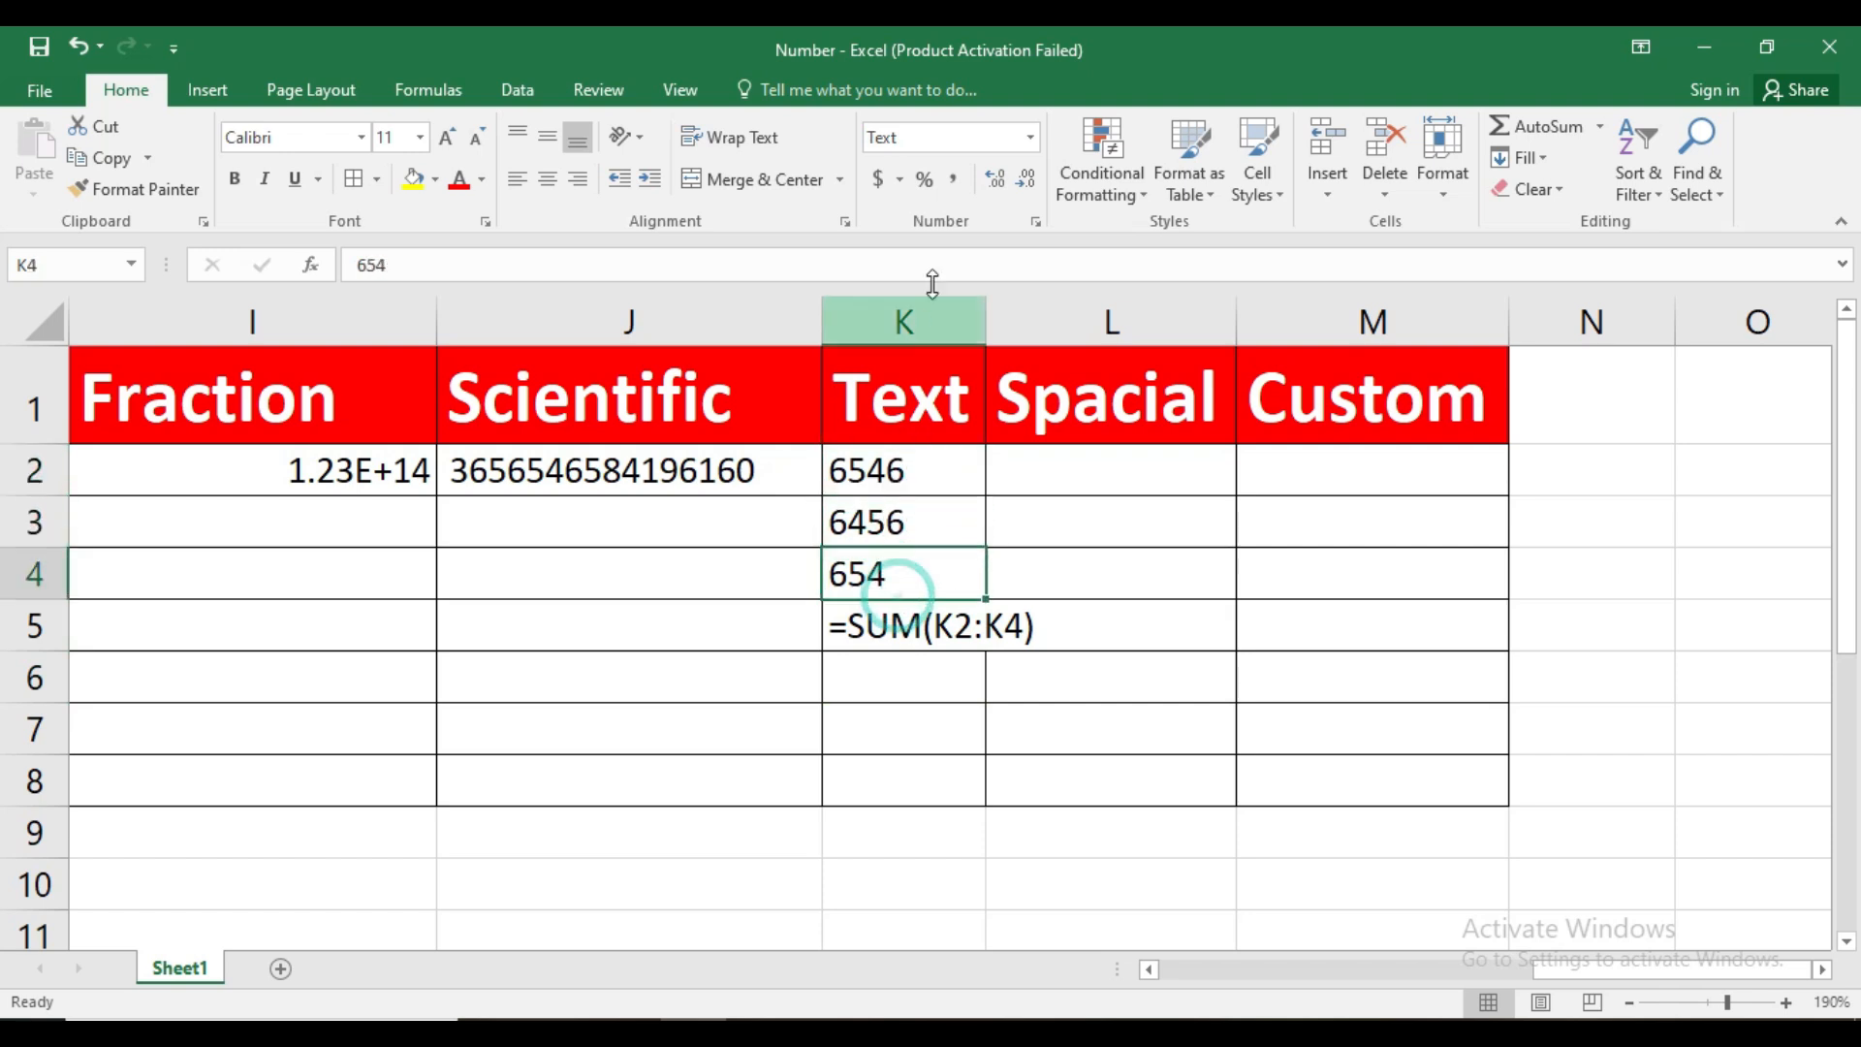
left_click(1033, 145)
left_click_drag(1143, 560, 1142, 625)
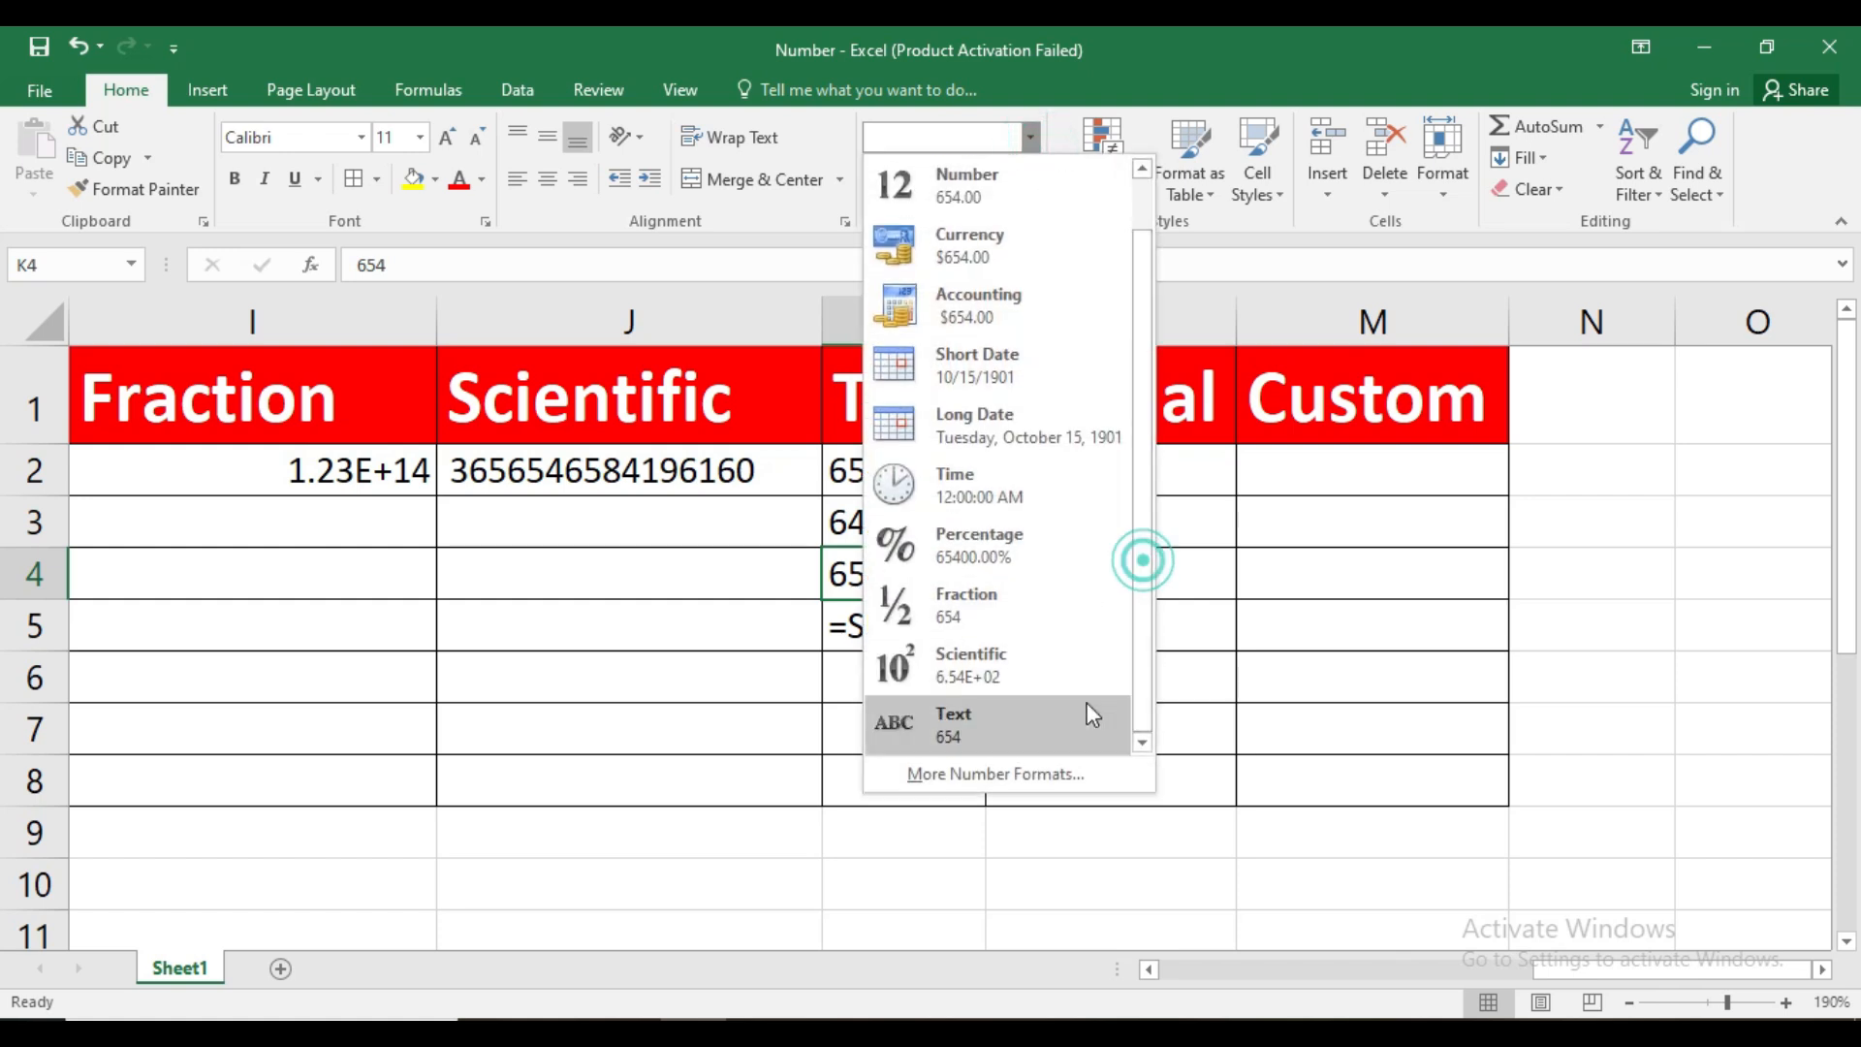
left_click(1167, 938)
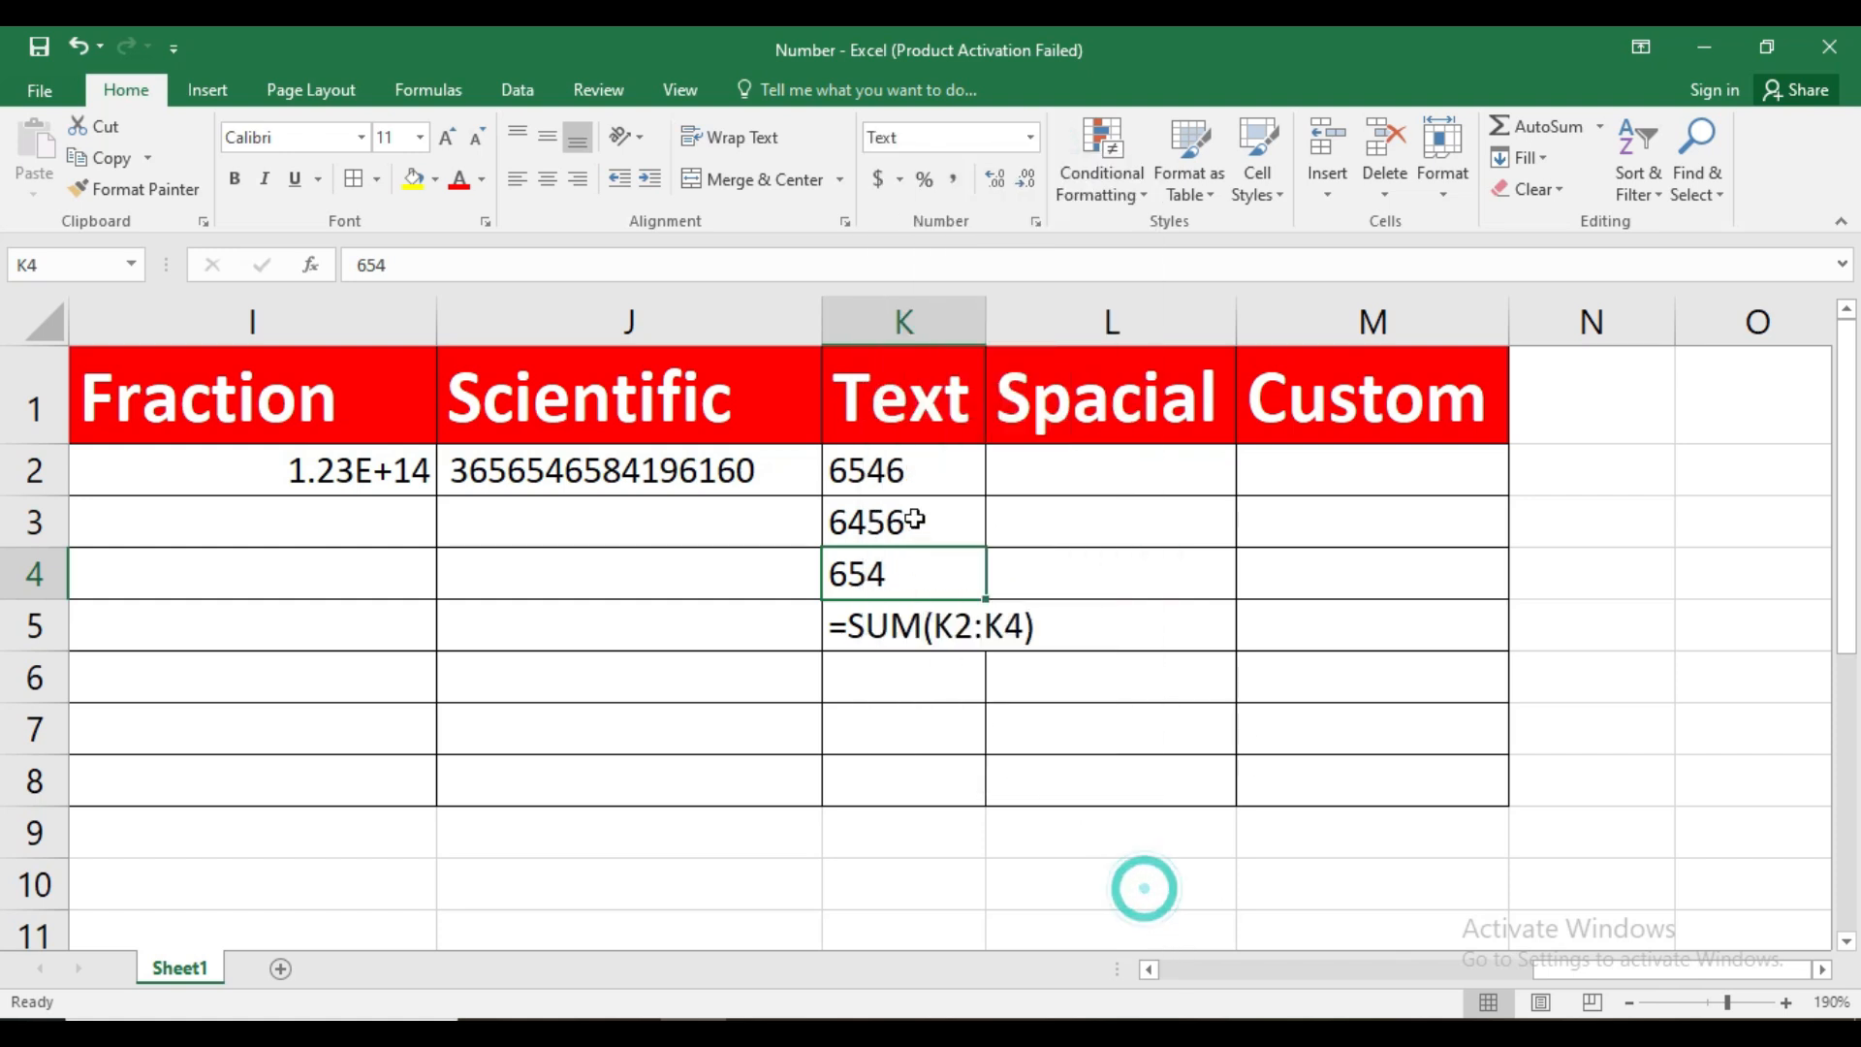
left_click(919, 487)
left_click(913, 525)
left_click(925, 579)
left_click(915, 519)
left_click(920, 471)
Apply the General number format to K2:K4
left_click_drag(920, 471, 924, 554)
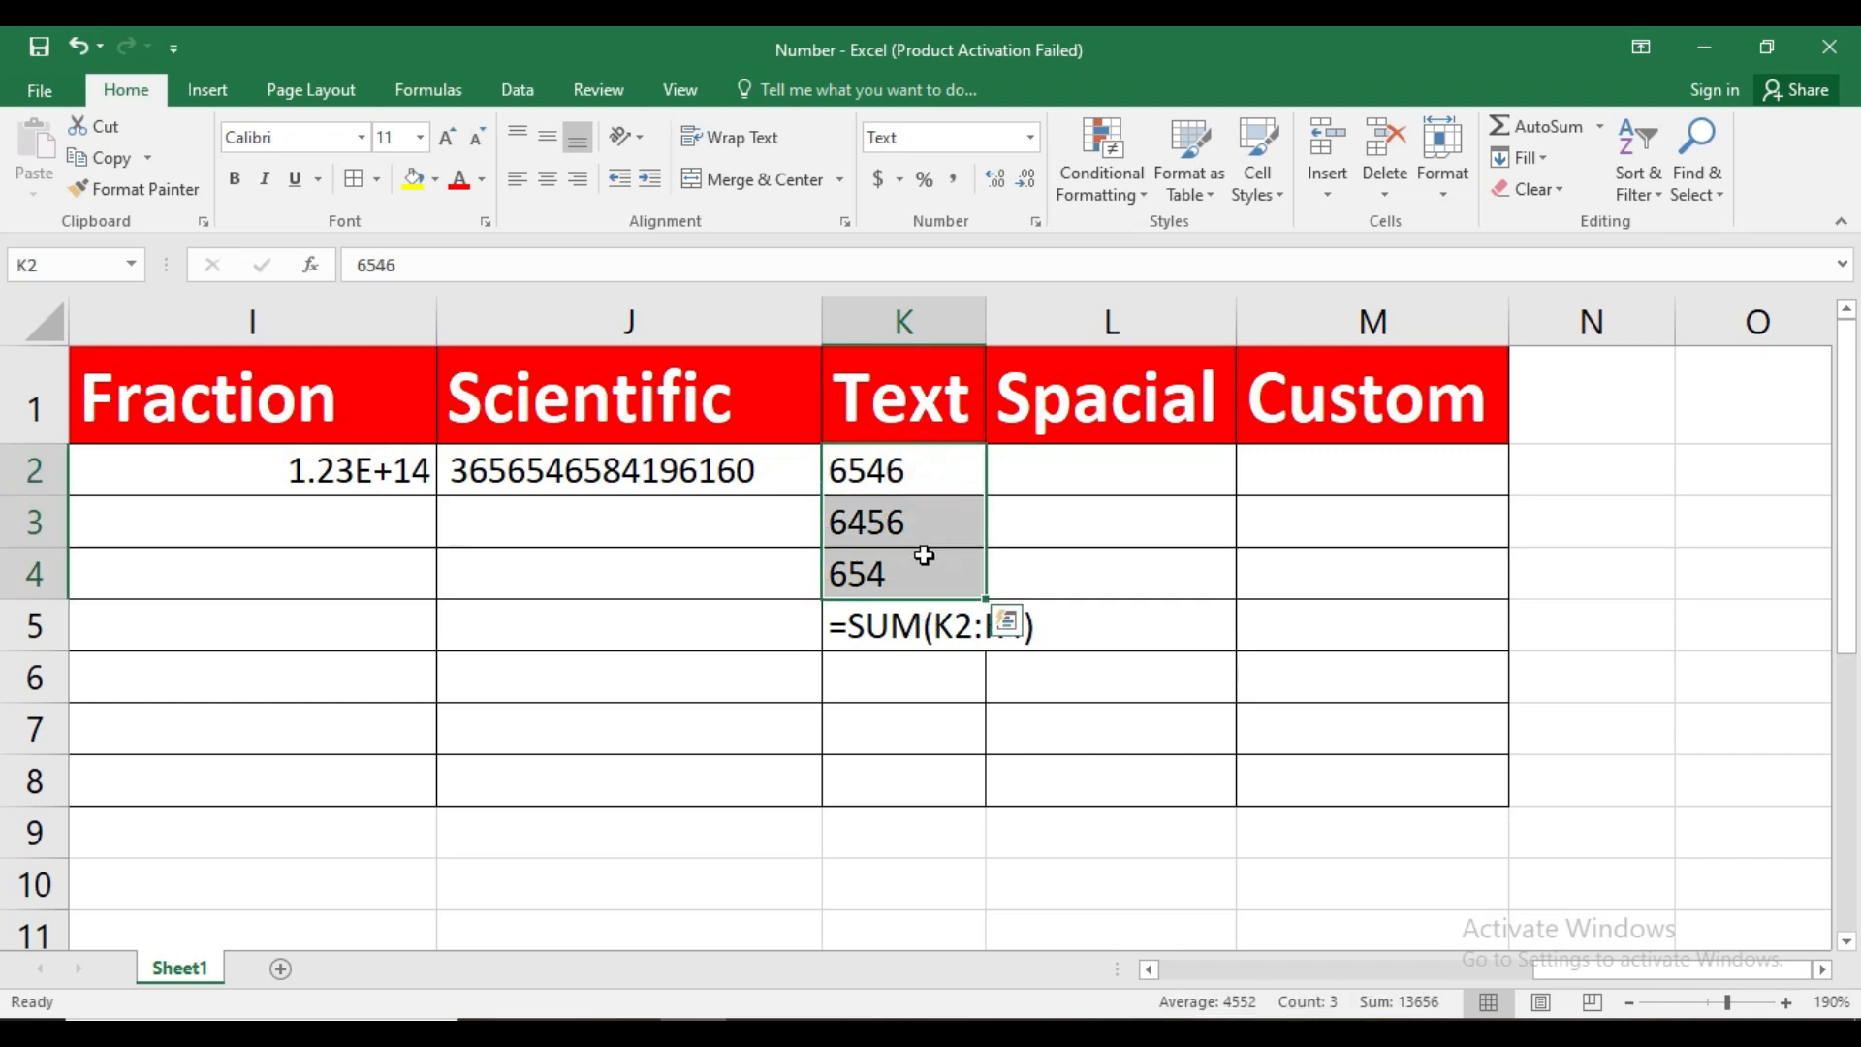
left_click(1030, 137)
left_click(1021, 182)
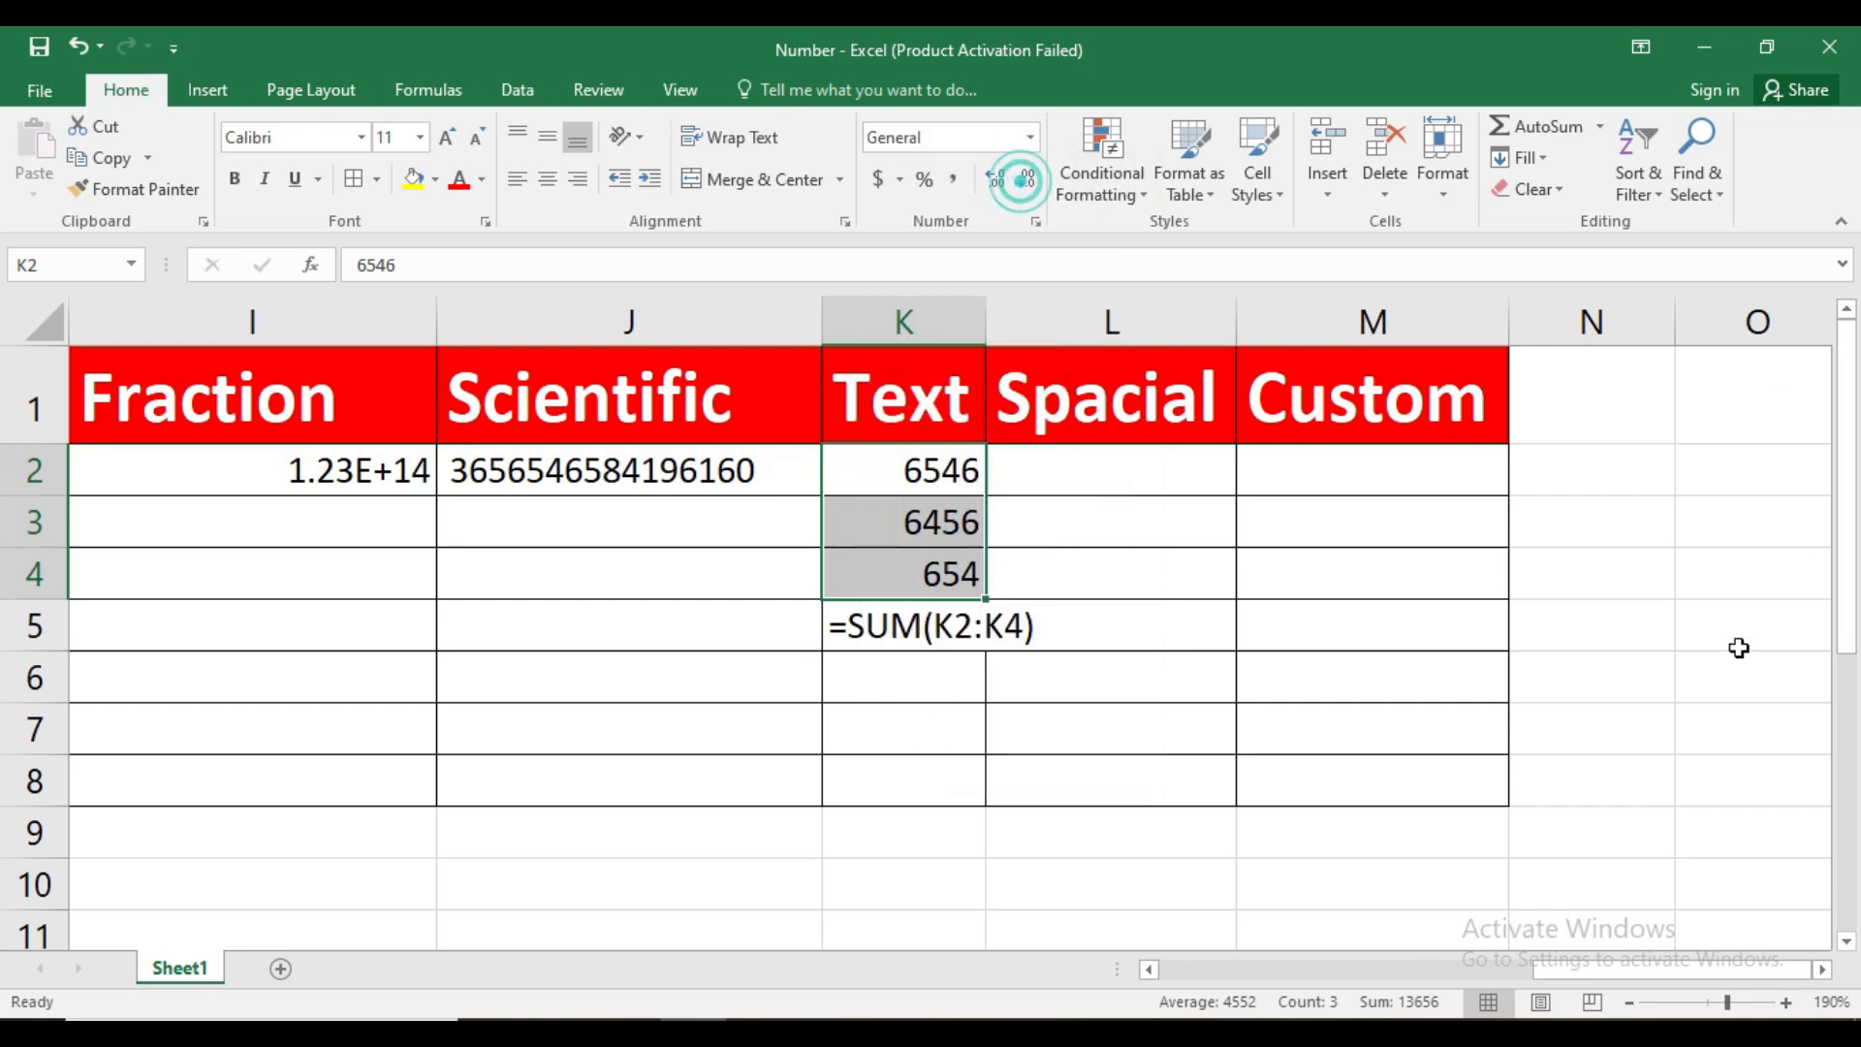
key("Return")
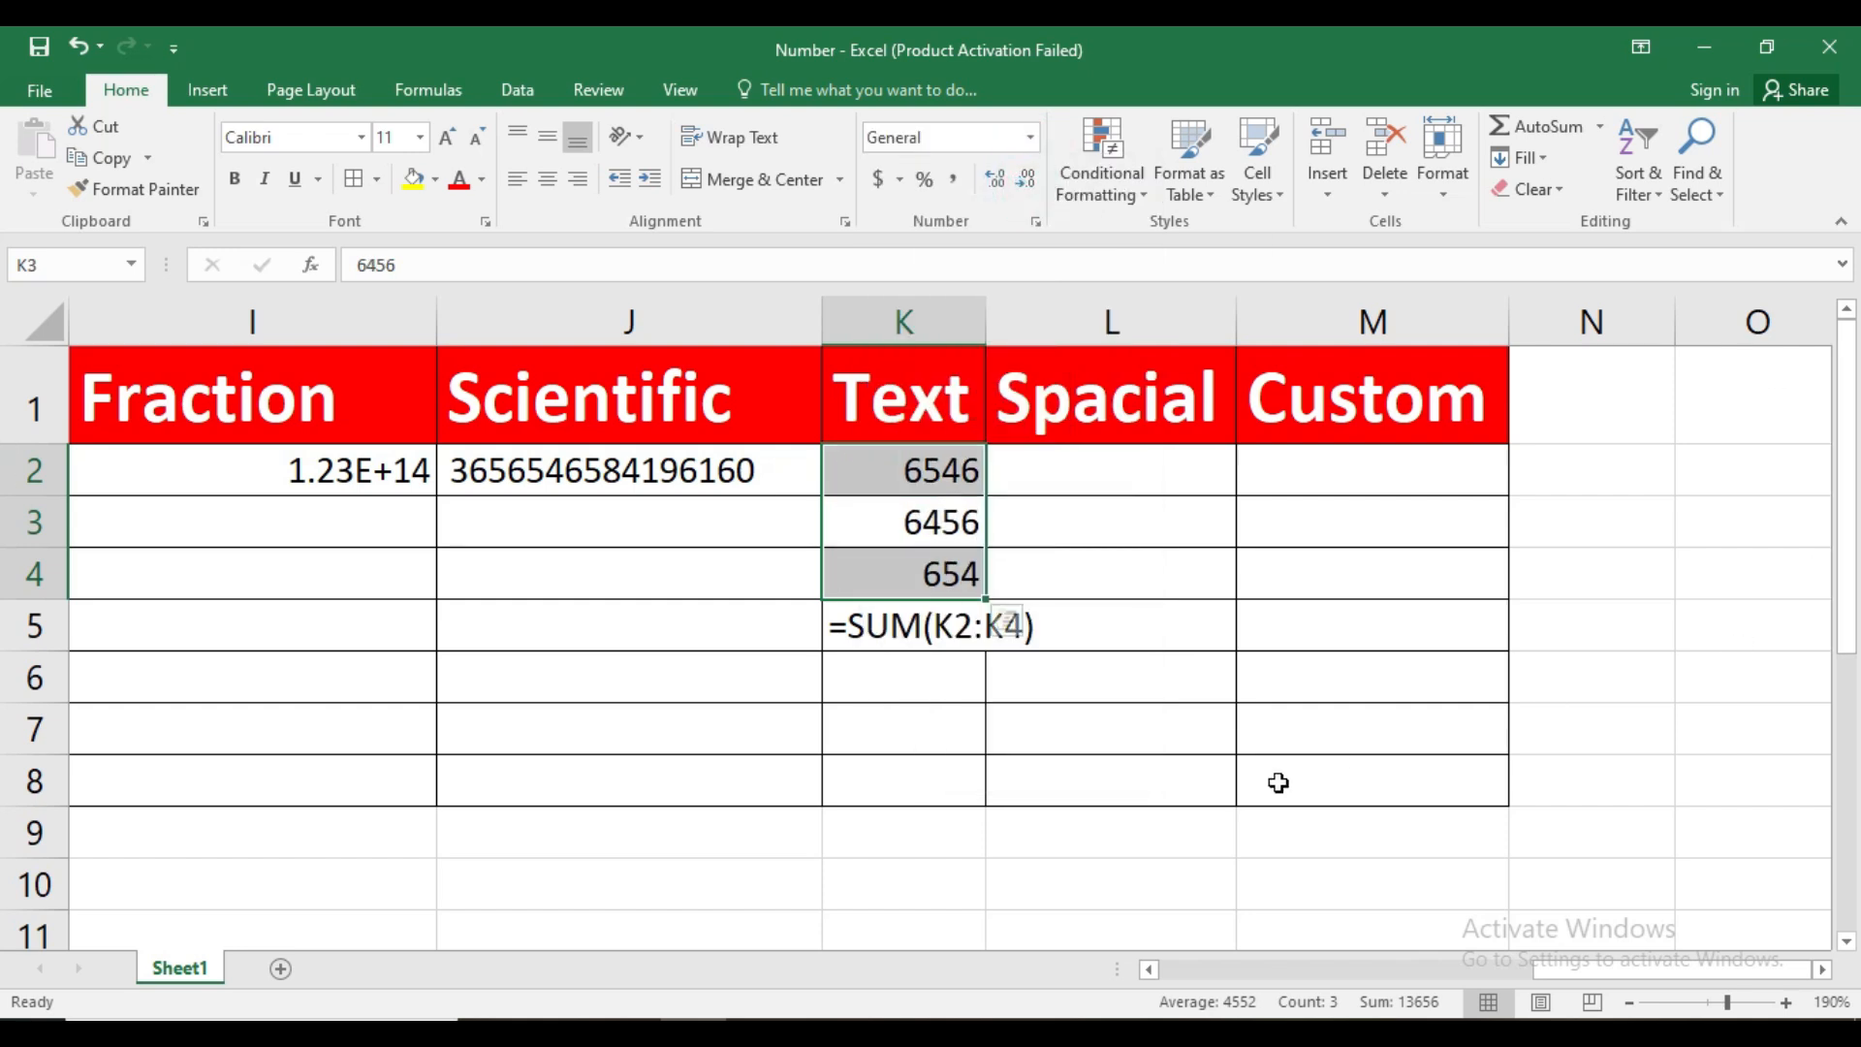
left_click(880, 773)
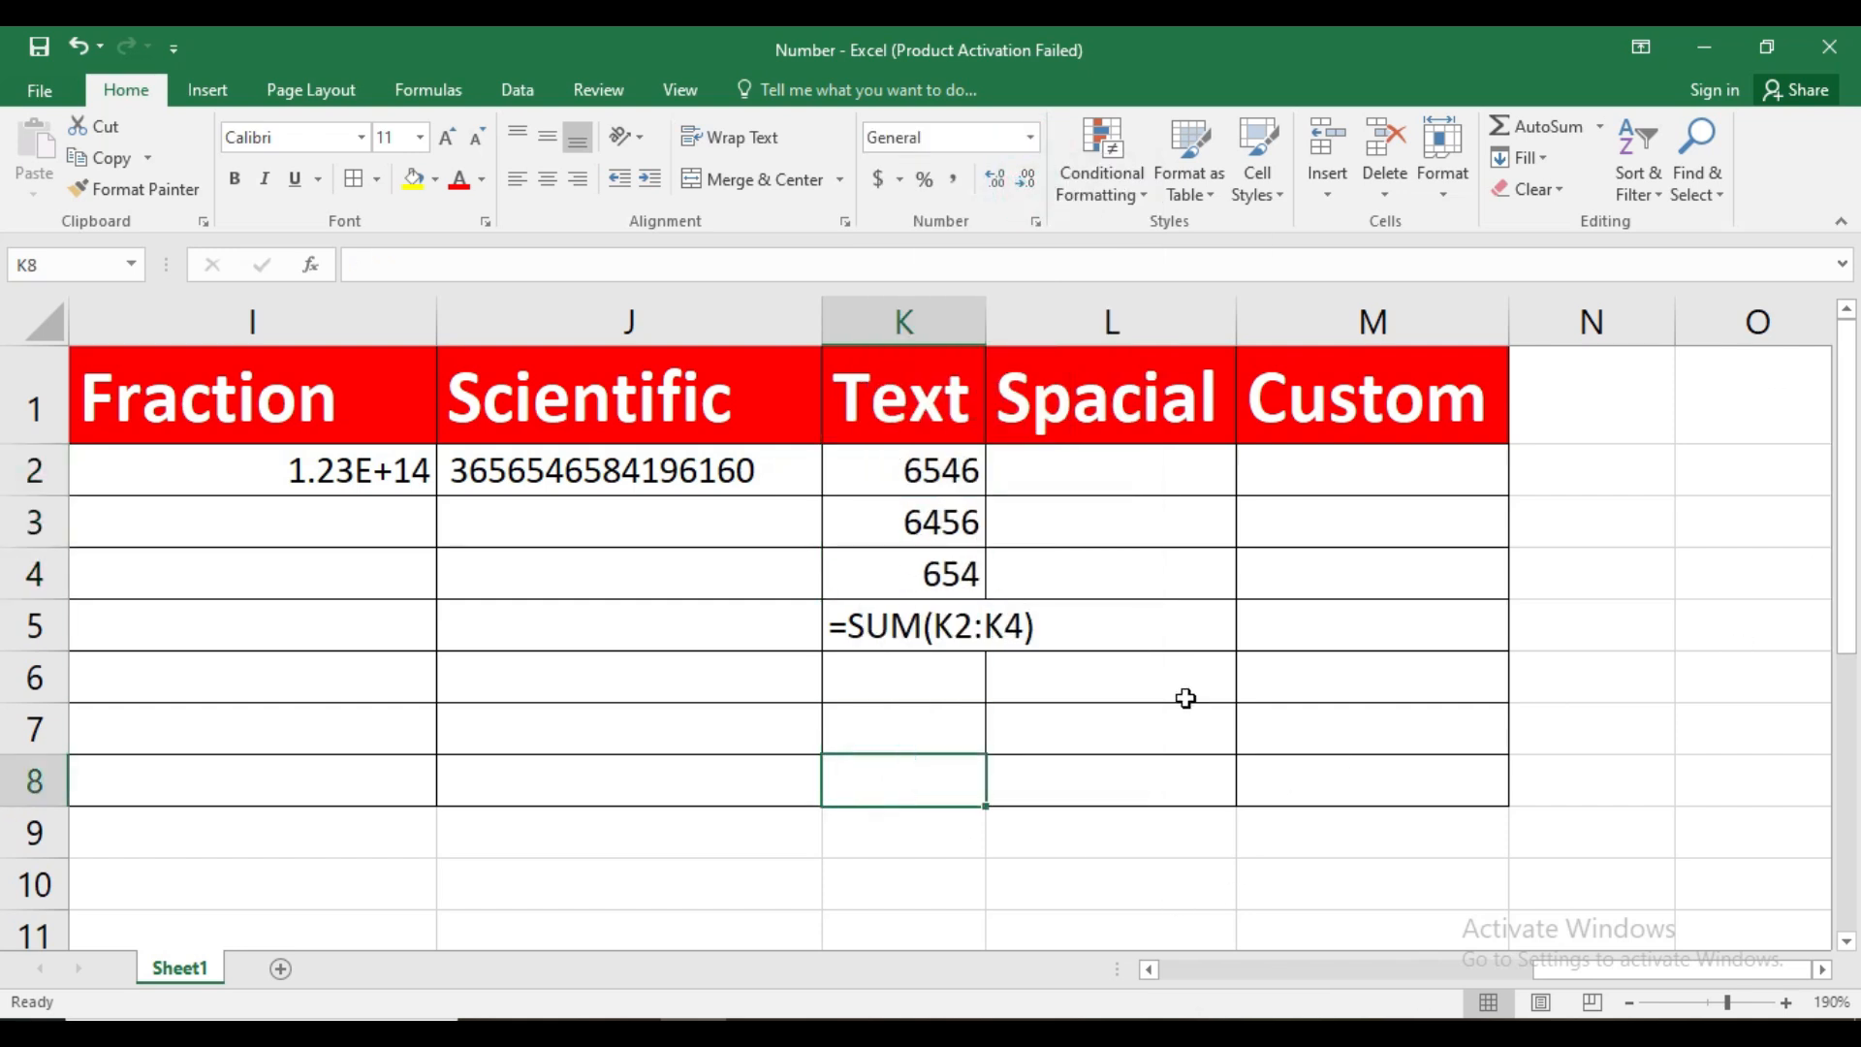
Try to recalculate the formula in K5 by recommitting it, and reselect K2:K4 as its SUM range
left_click(1052, 626)
double_click(911, 616)
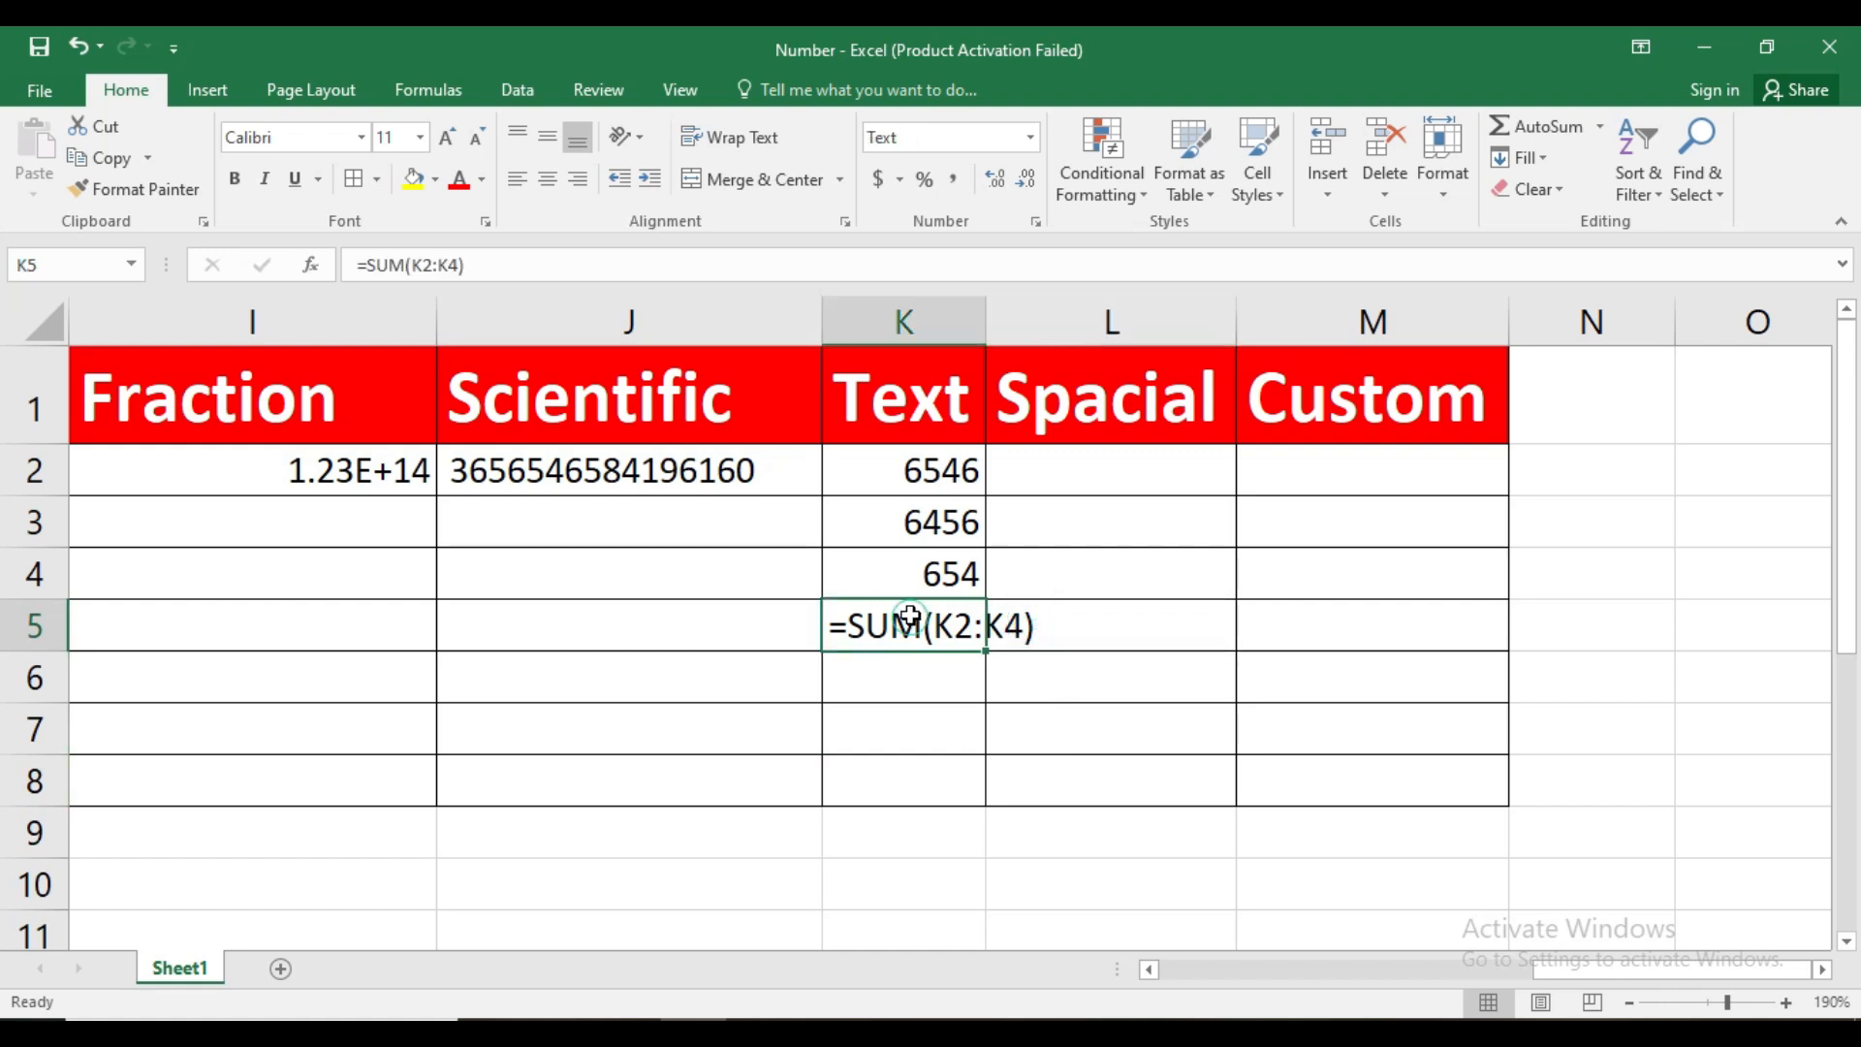
left_click(1049, 625)
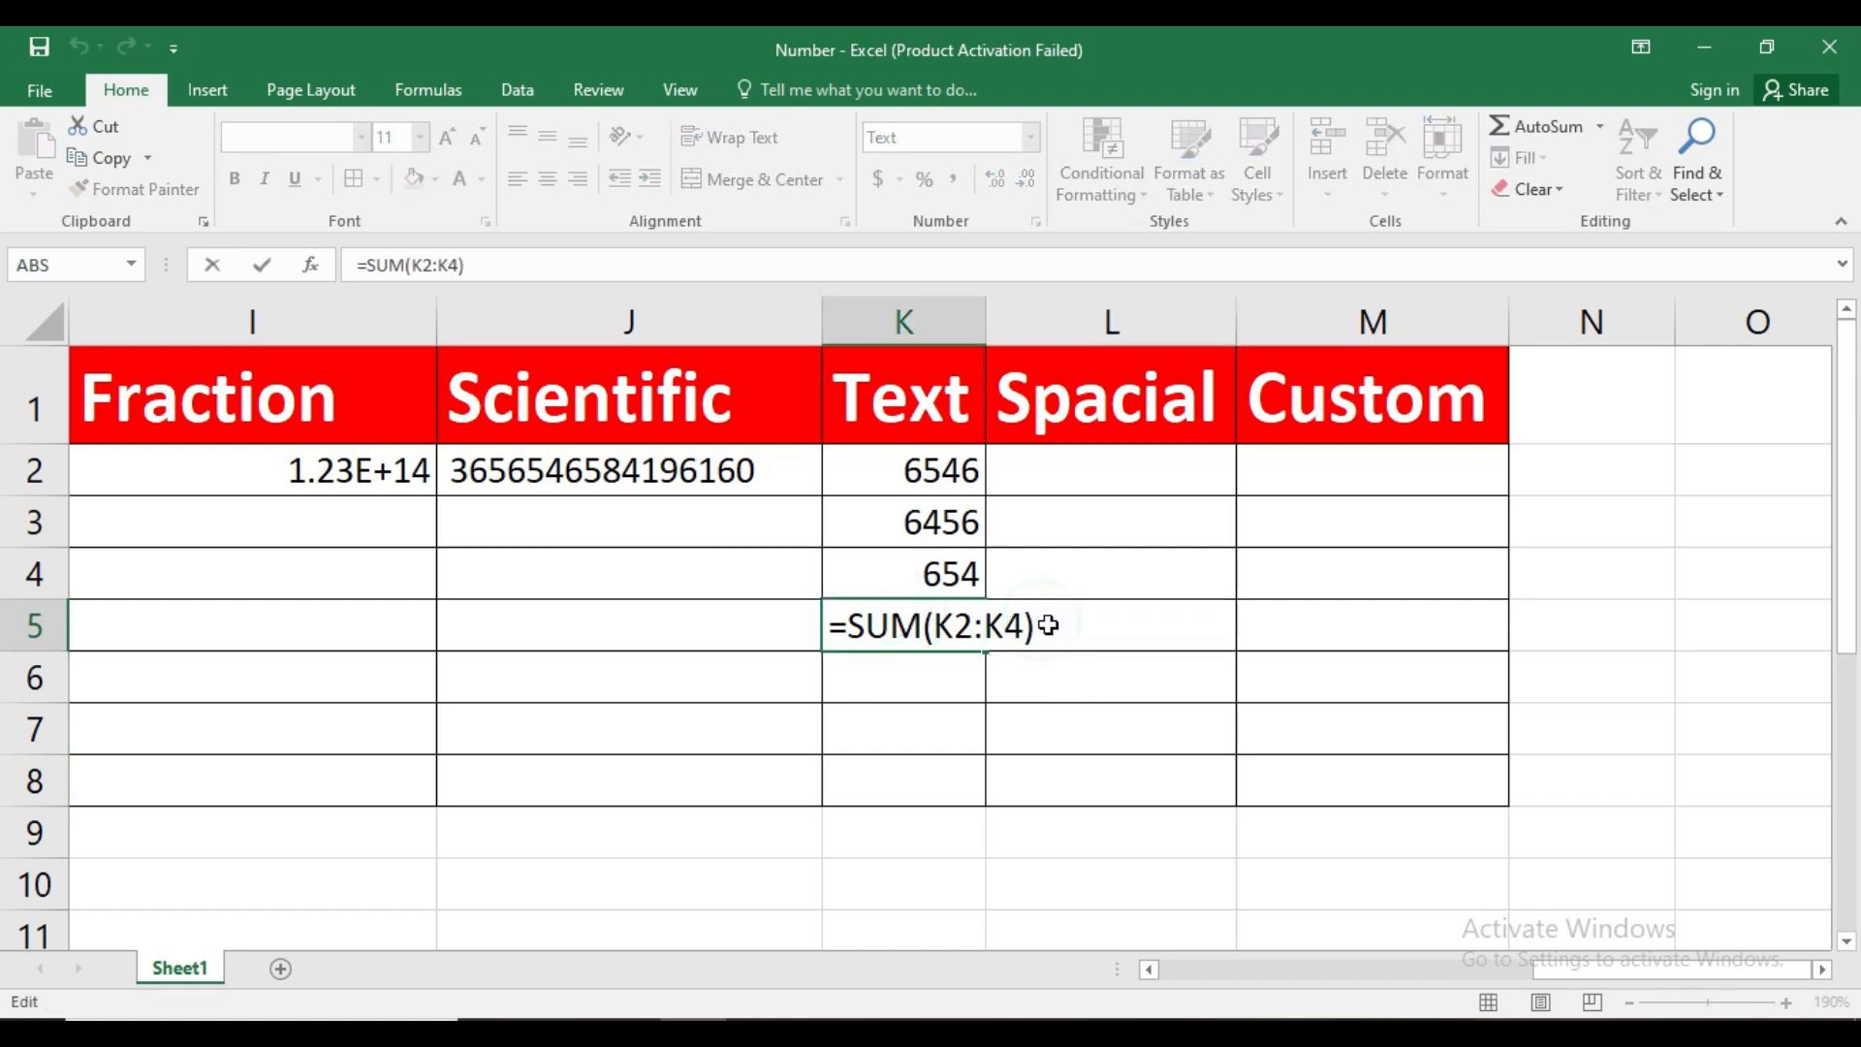
key("Return")
left_click(928, 630)
double_click(916, 625)
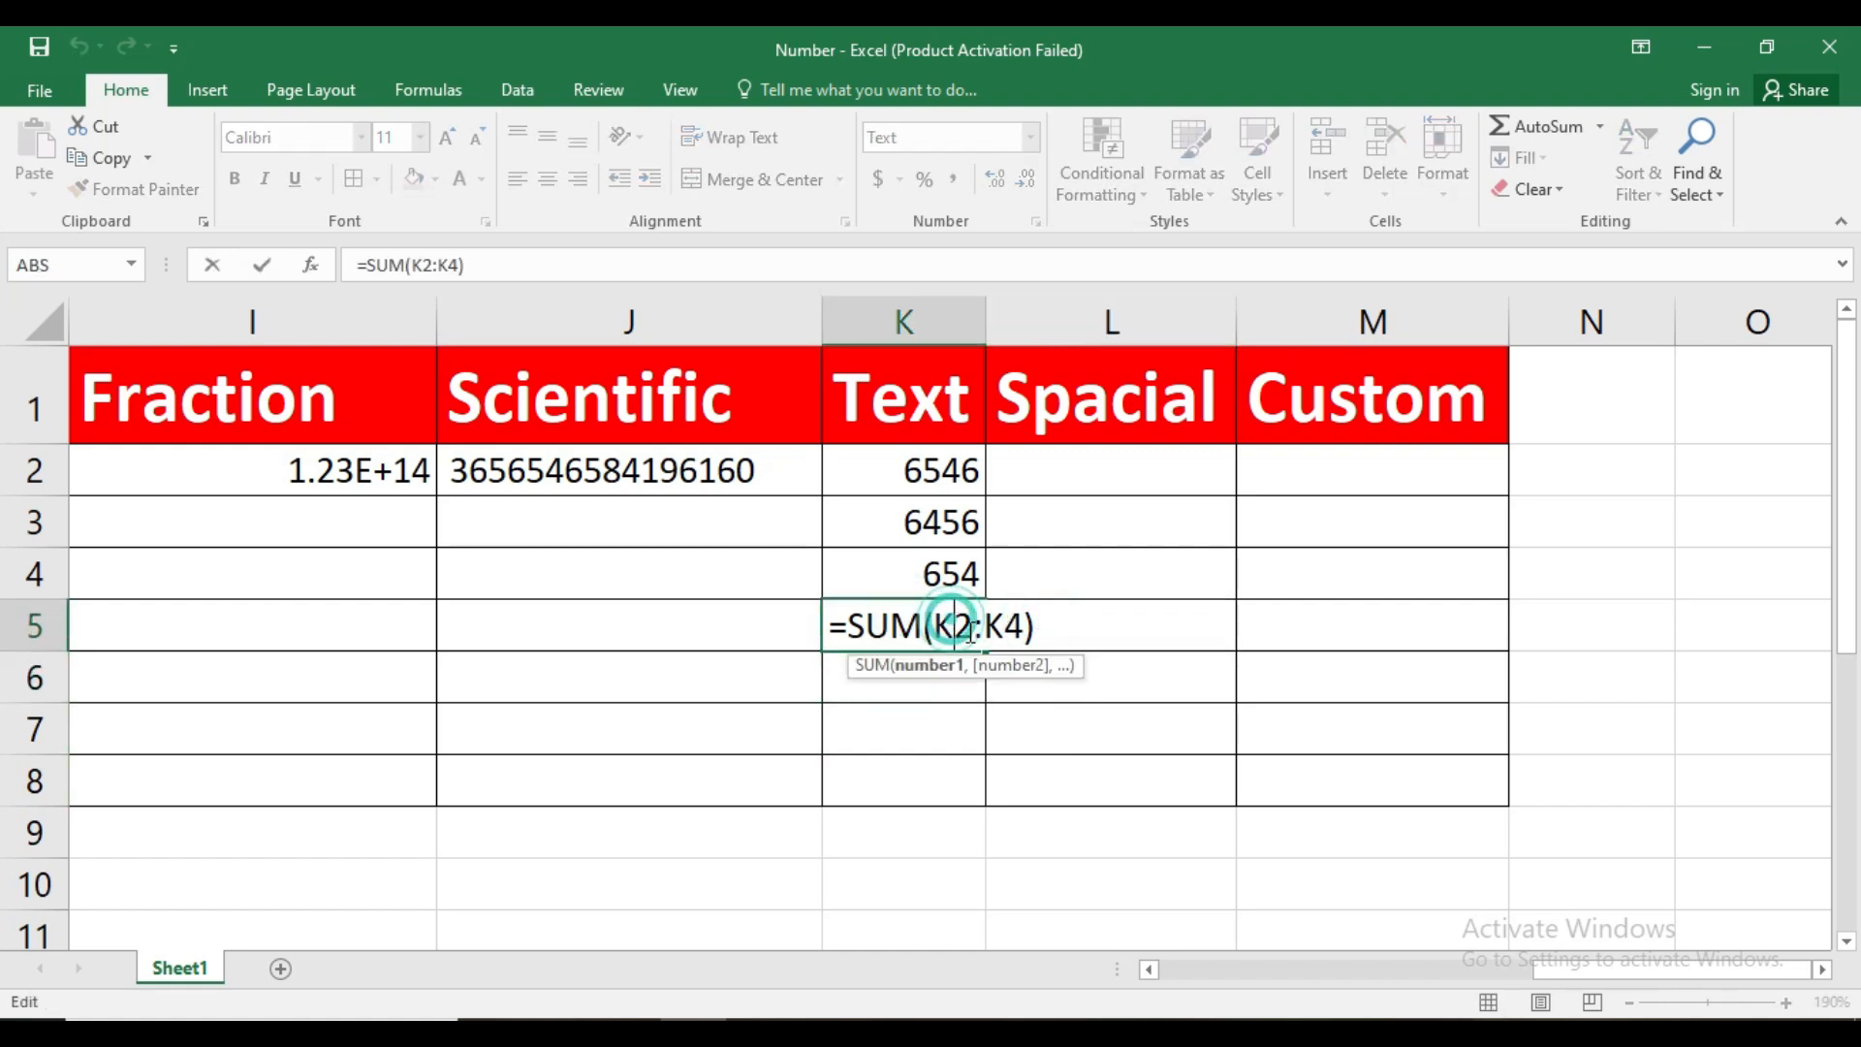
left_click(1035, 623)
key("BackSpace")
key("BackSpace")
key("BackSpace")
key("BackSpace")
key("BackSpace")
key("BackSpace")
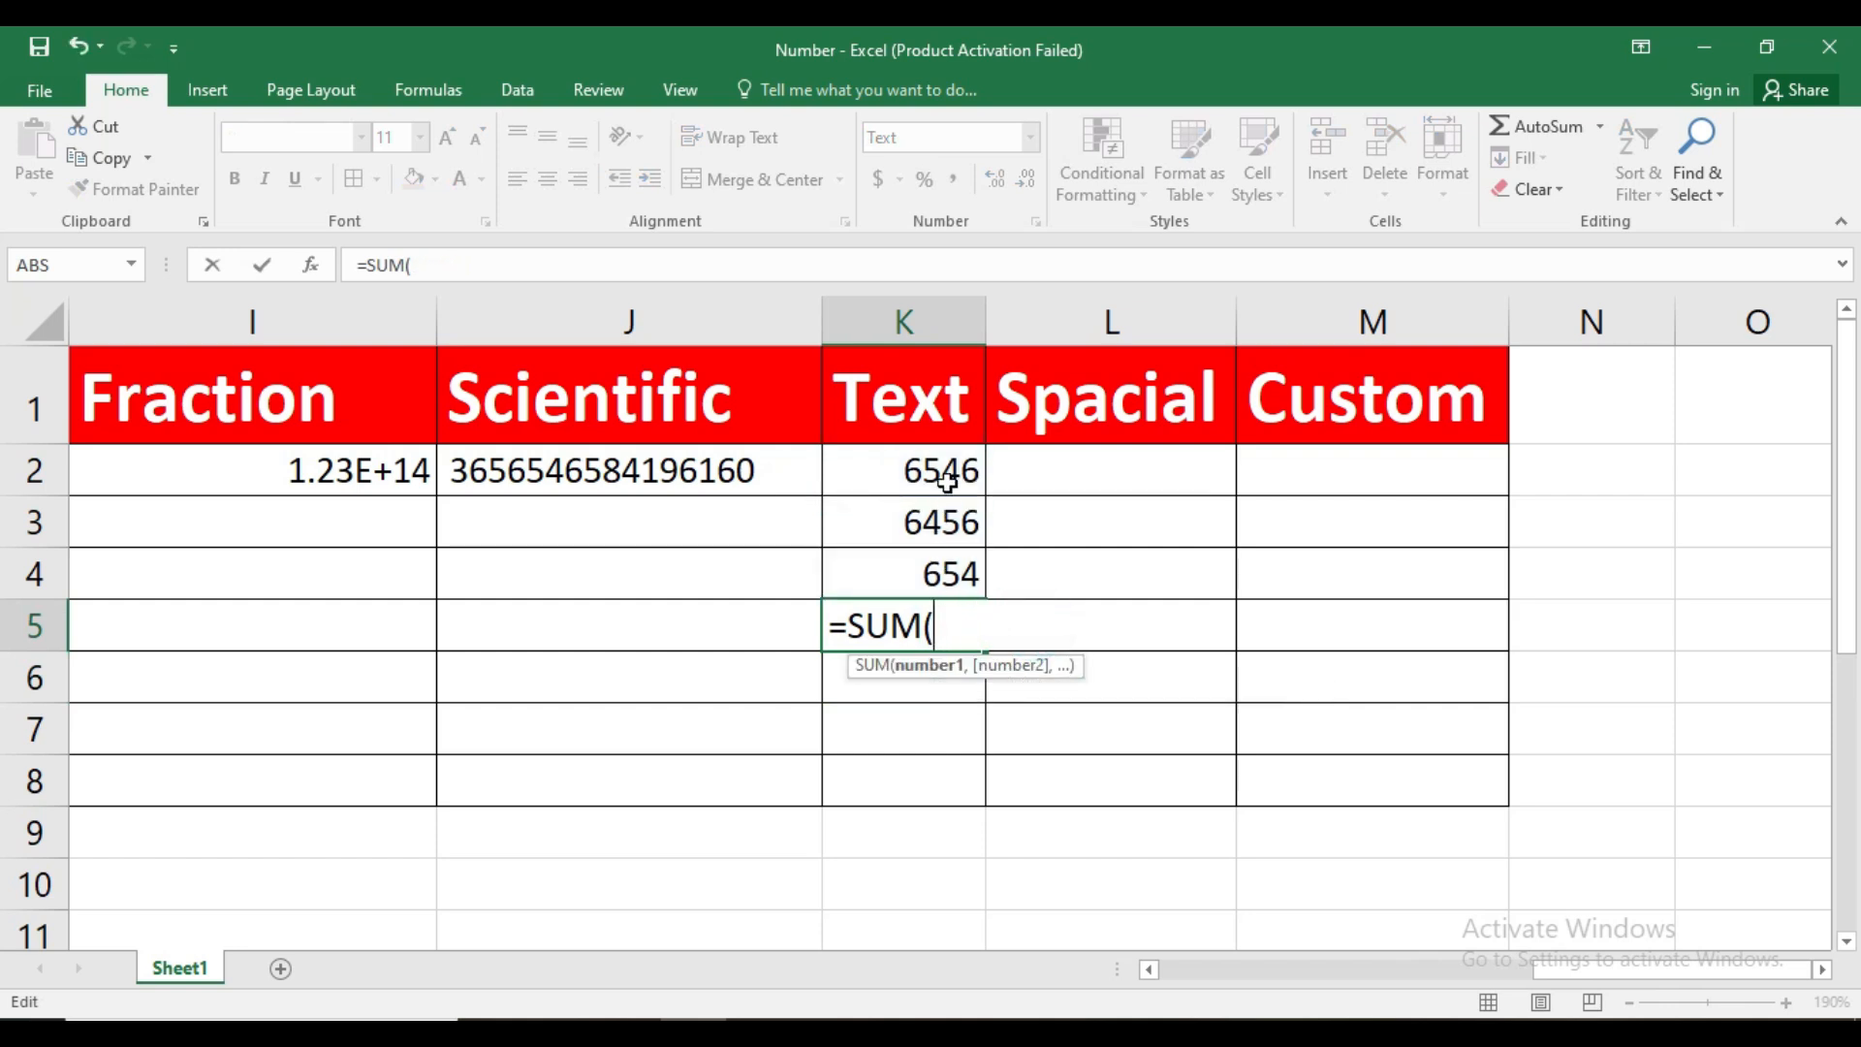
left_click_drag(952, 473, 953, 569)
key("Return")
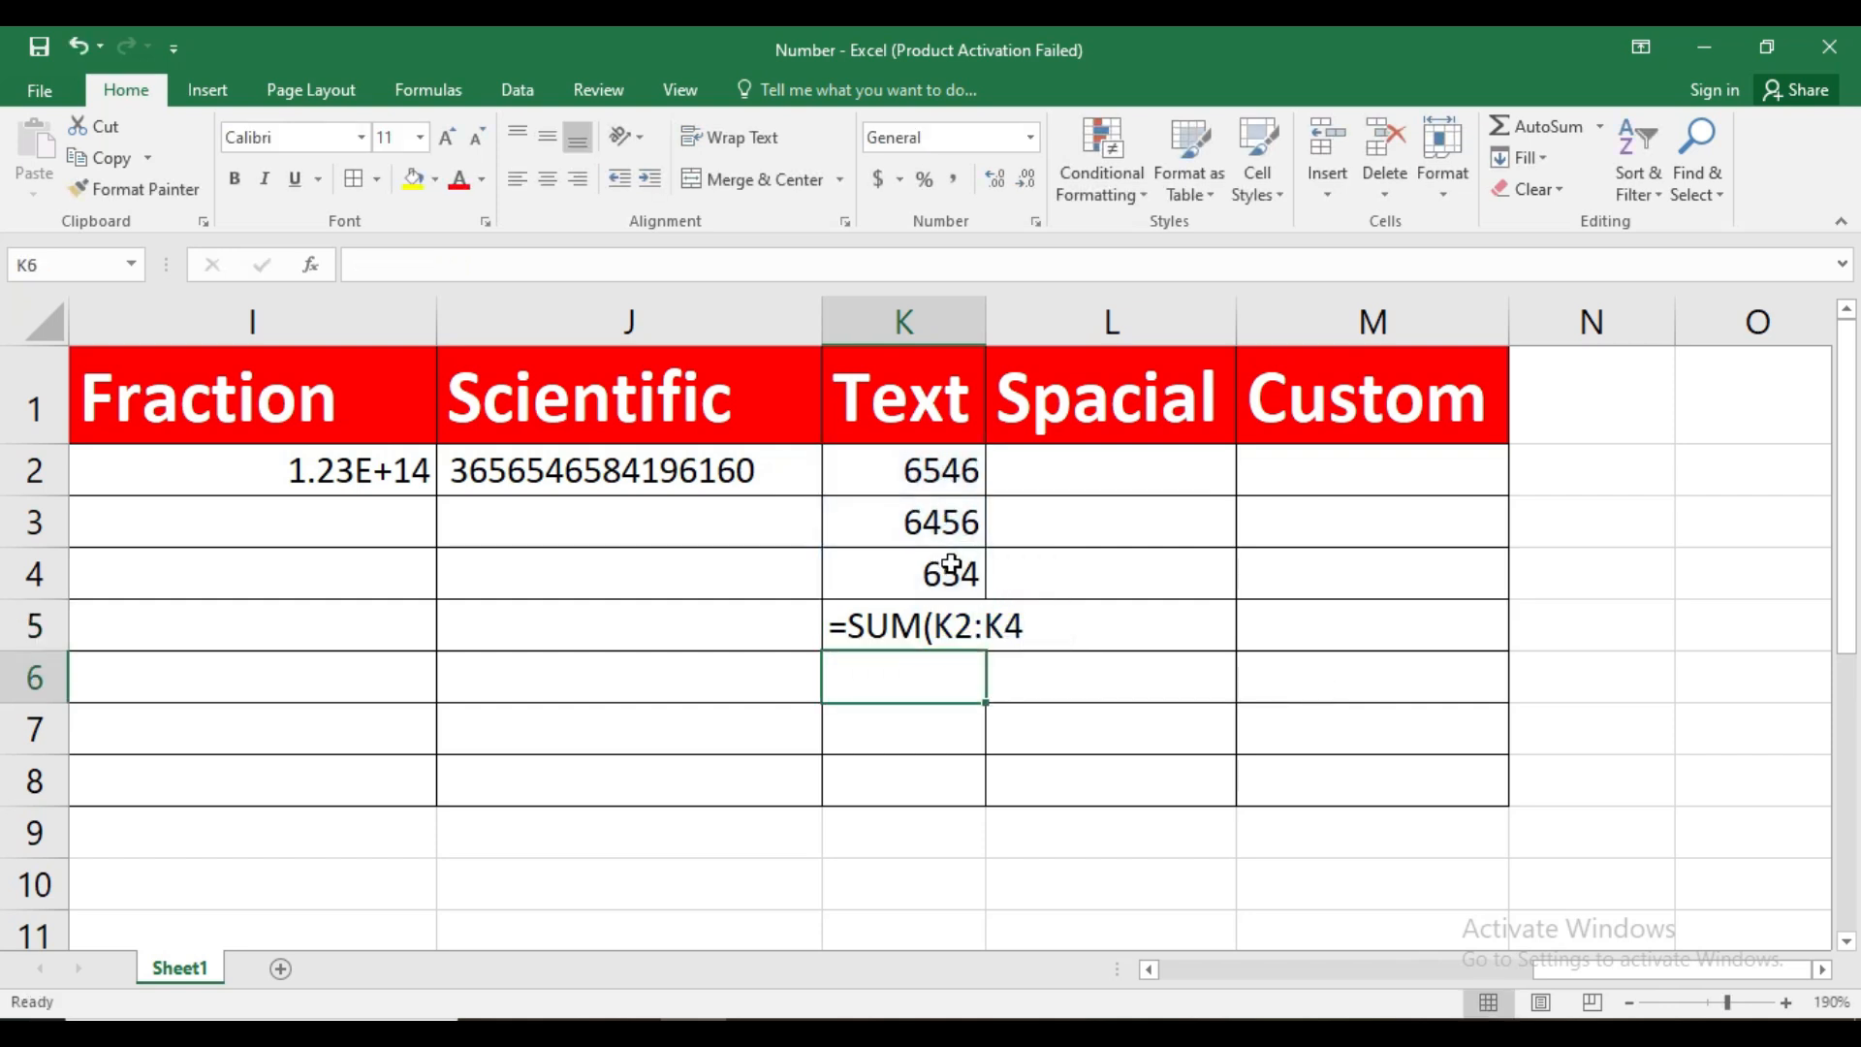
Delete the entire SUM formula from K5
double_click(922, 629)
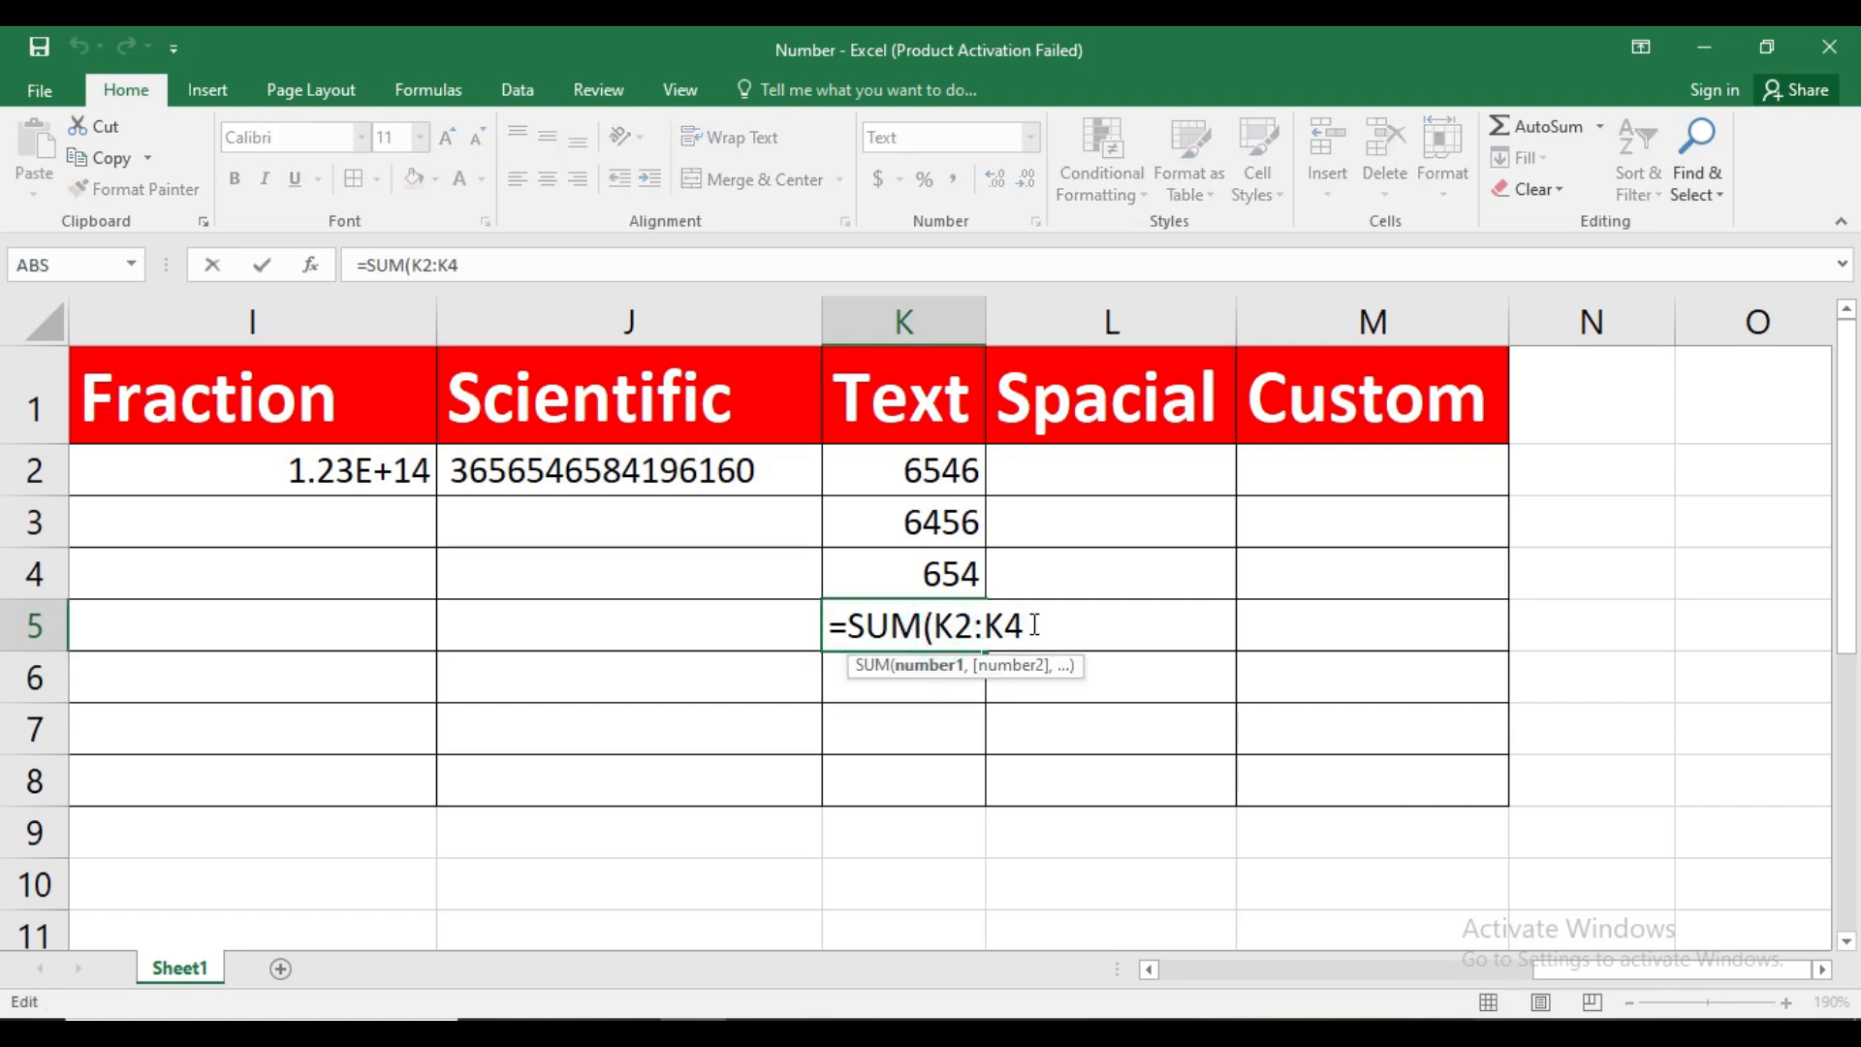
left_click(921, 572)
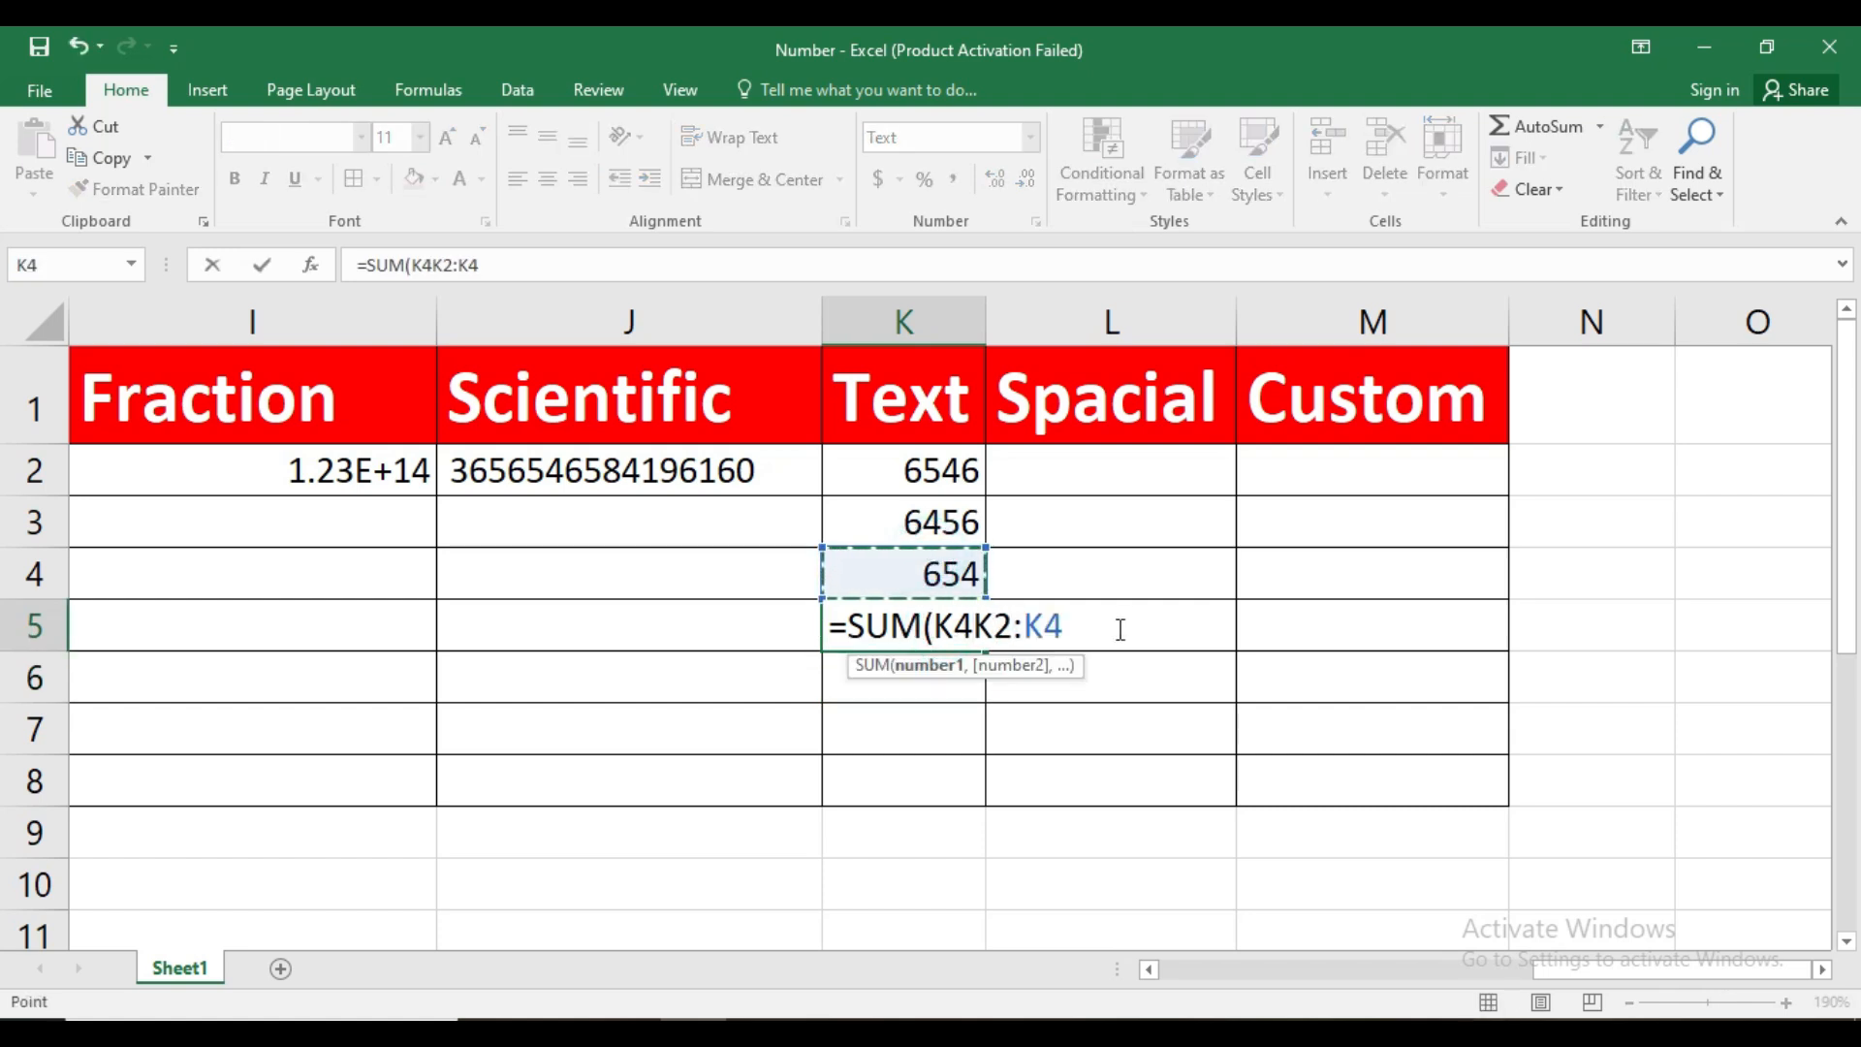
key("BackSpace")
key("BackSpace")
key("BackSpace")
key("BackSpace")
key("BackSpace")
key("BackSpace")
key("BackSpace")
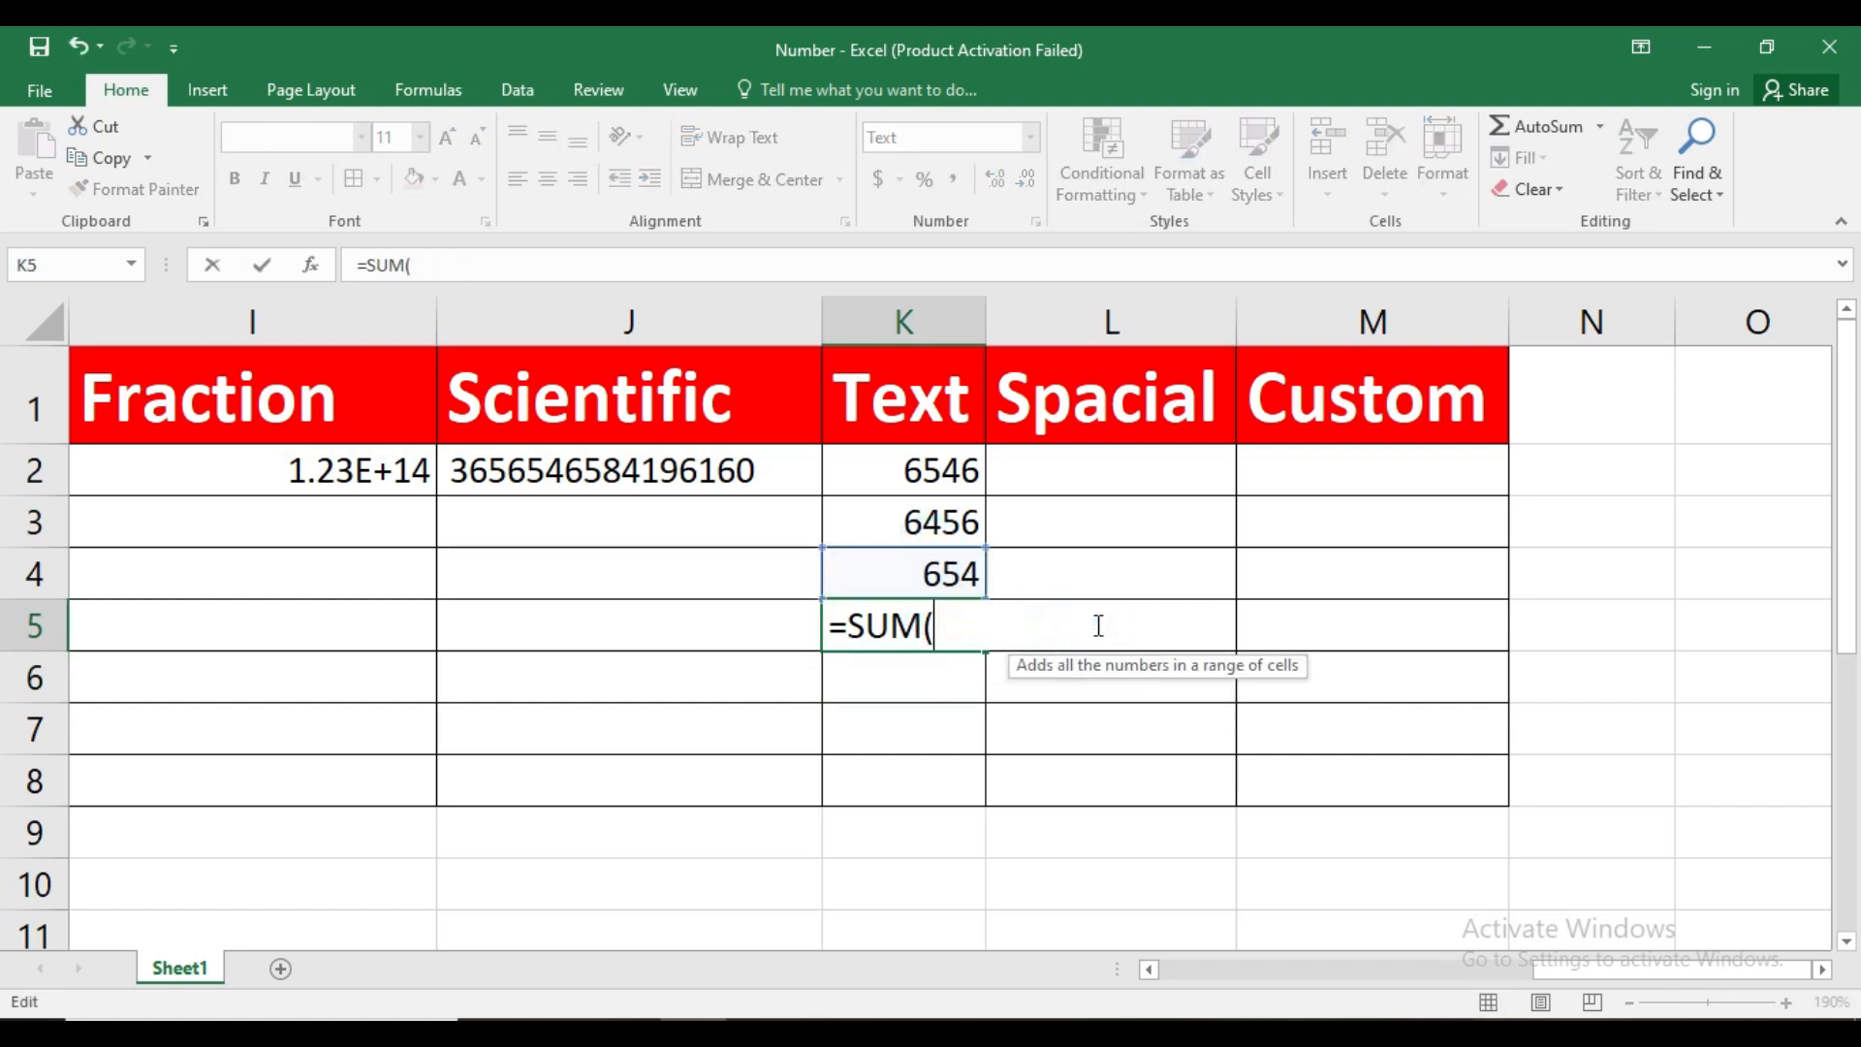
key("BackSpace")
key("BackSpace")
key("BackSpace")
key("BackSpace")
key("BackSpace")
key("Return")
Set K5 back to the General number format
left_click(943, 614)
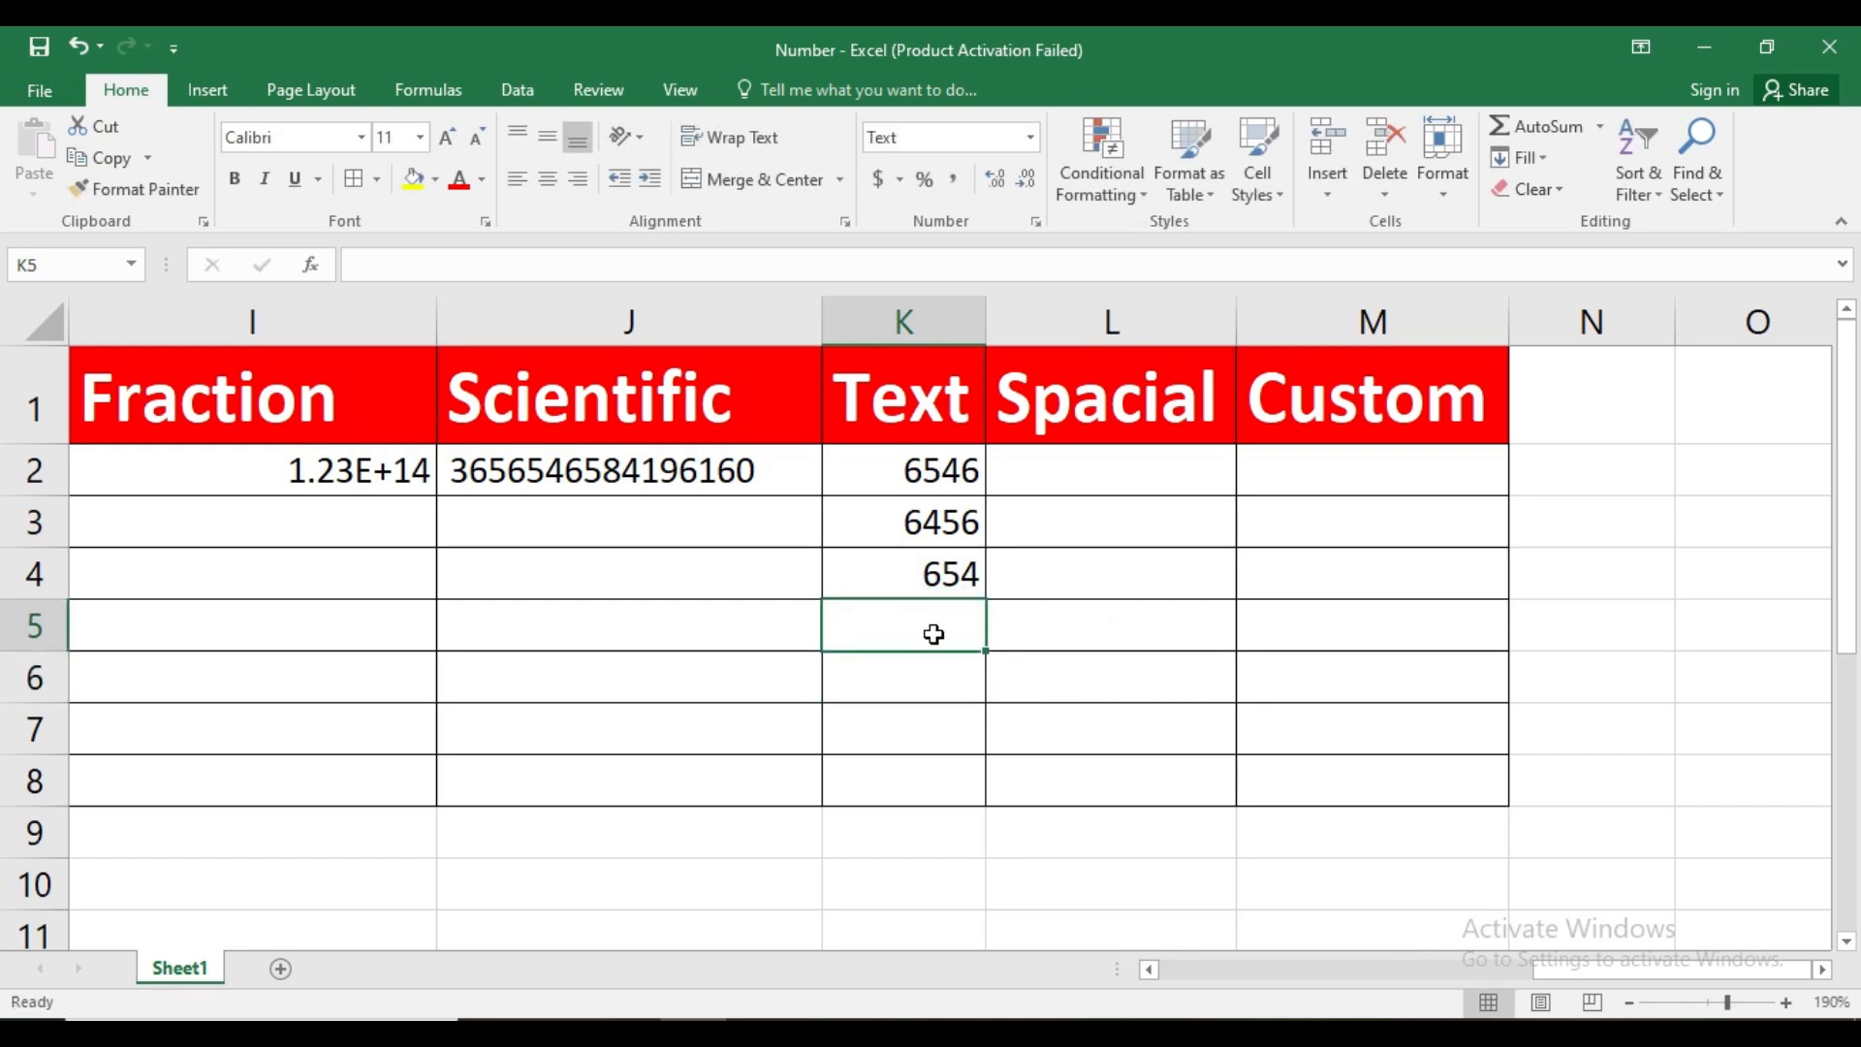
left_click(1030, 136)
left_click(1016, 164)
left_click(899, 694)
Enter the formula =SUM(K2:K4) in K5 to total the General-formatted numbers
left_click(918, 602)
type("s")
type("=sum")
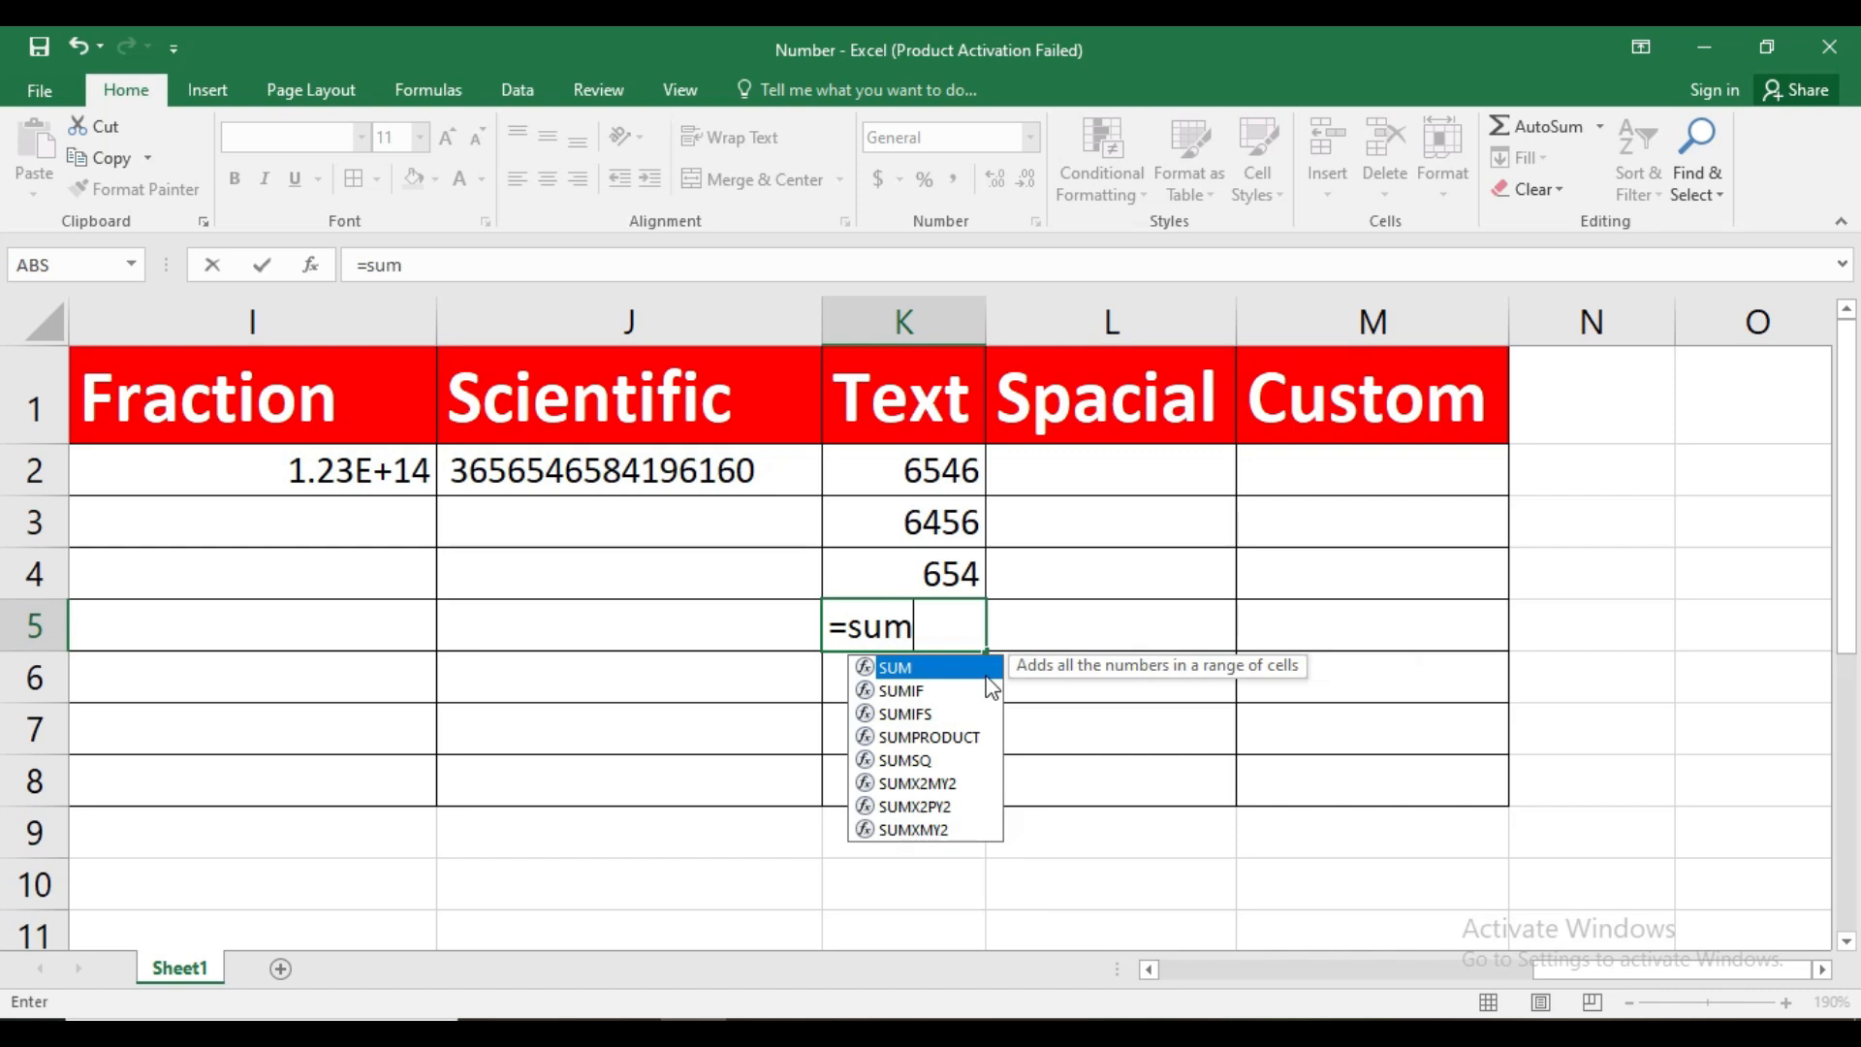
key("Tab")
left_click_drag(910, 468, 911, 581)
key("Return")
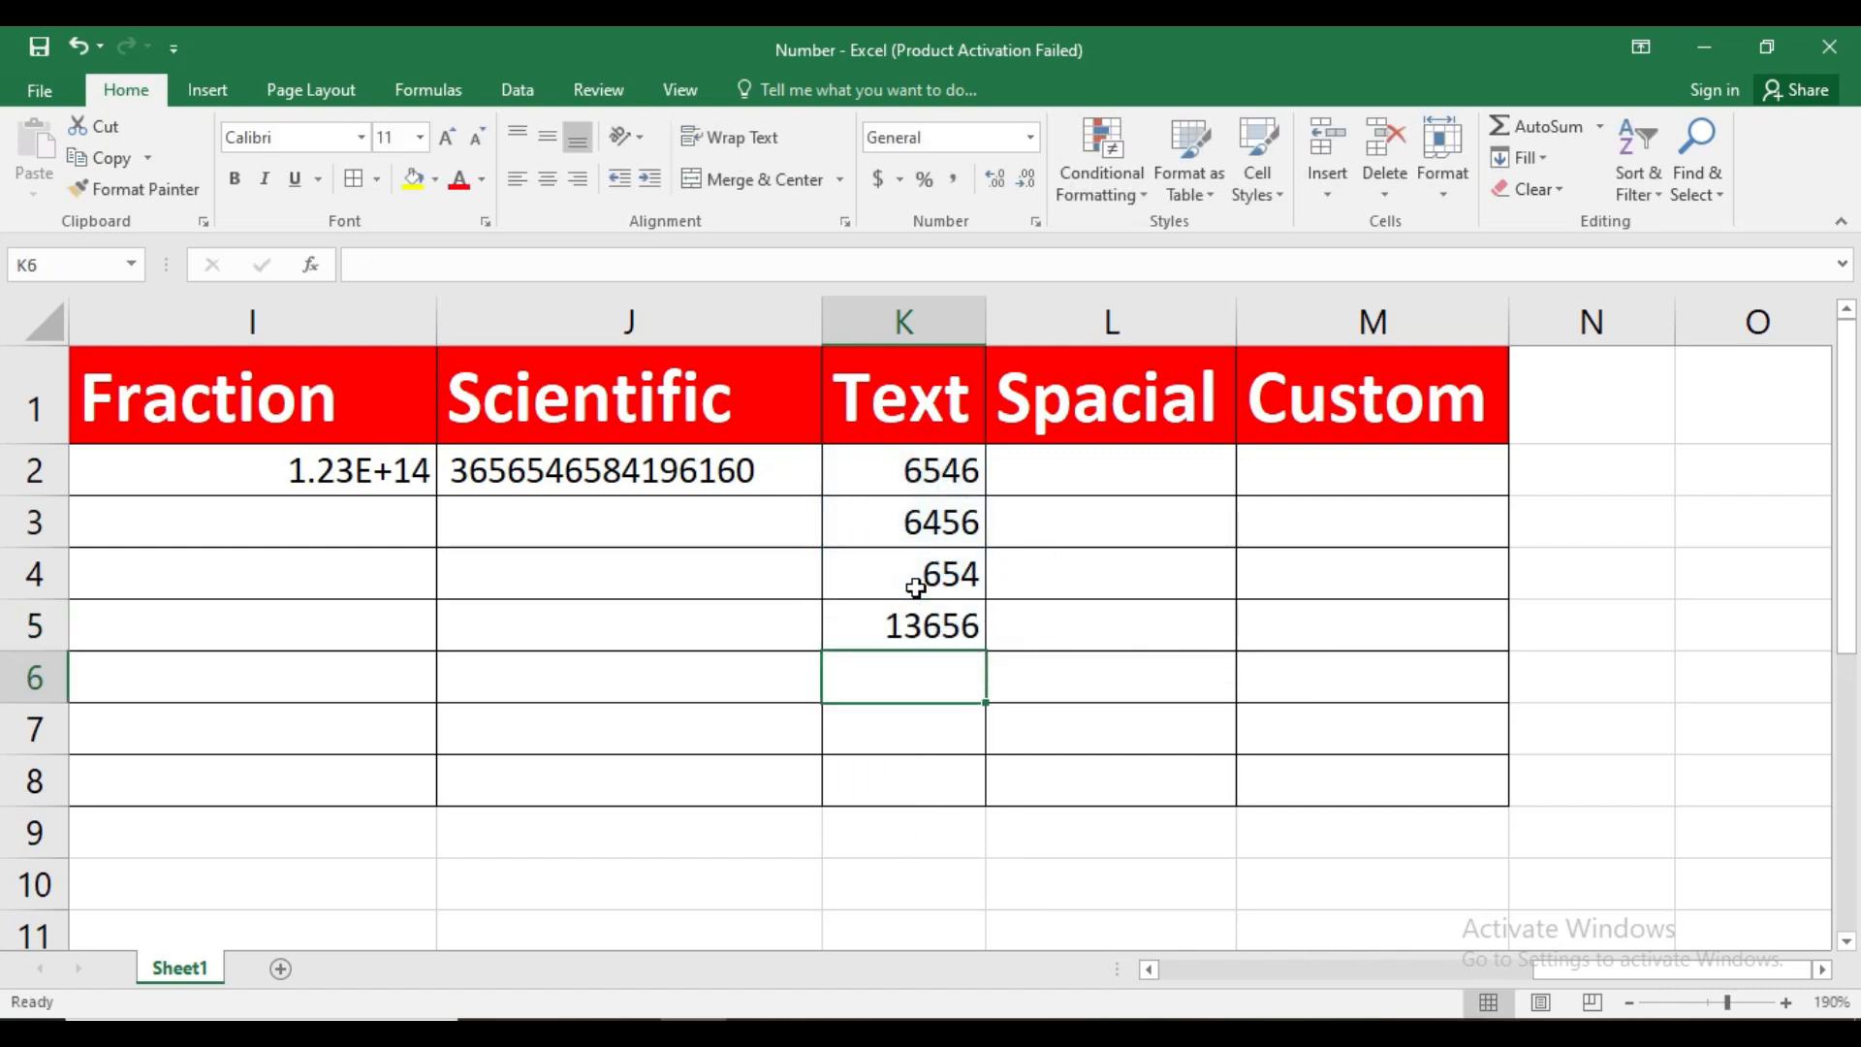
double_click(946, 628)
Apply the Text number format to K2:K4 again
left_click_drag(918, 473, 872, 572)
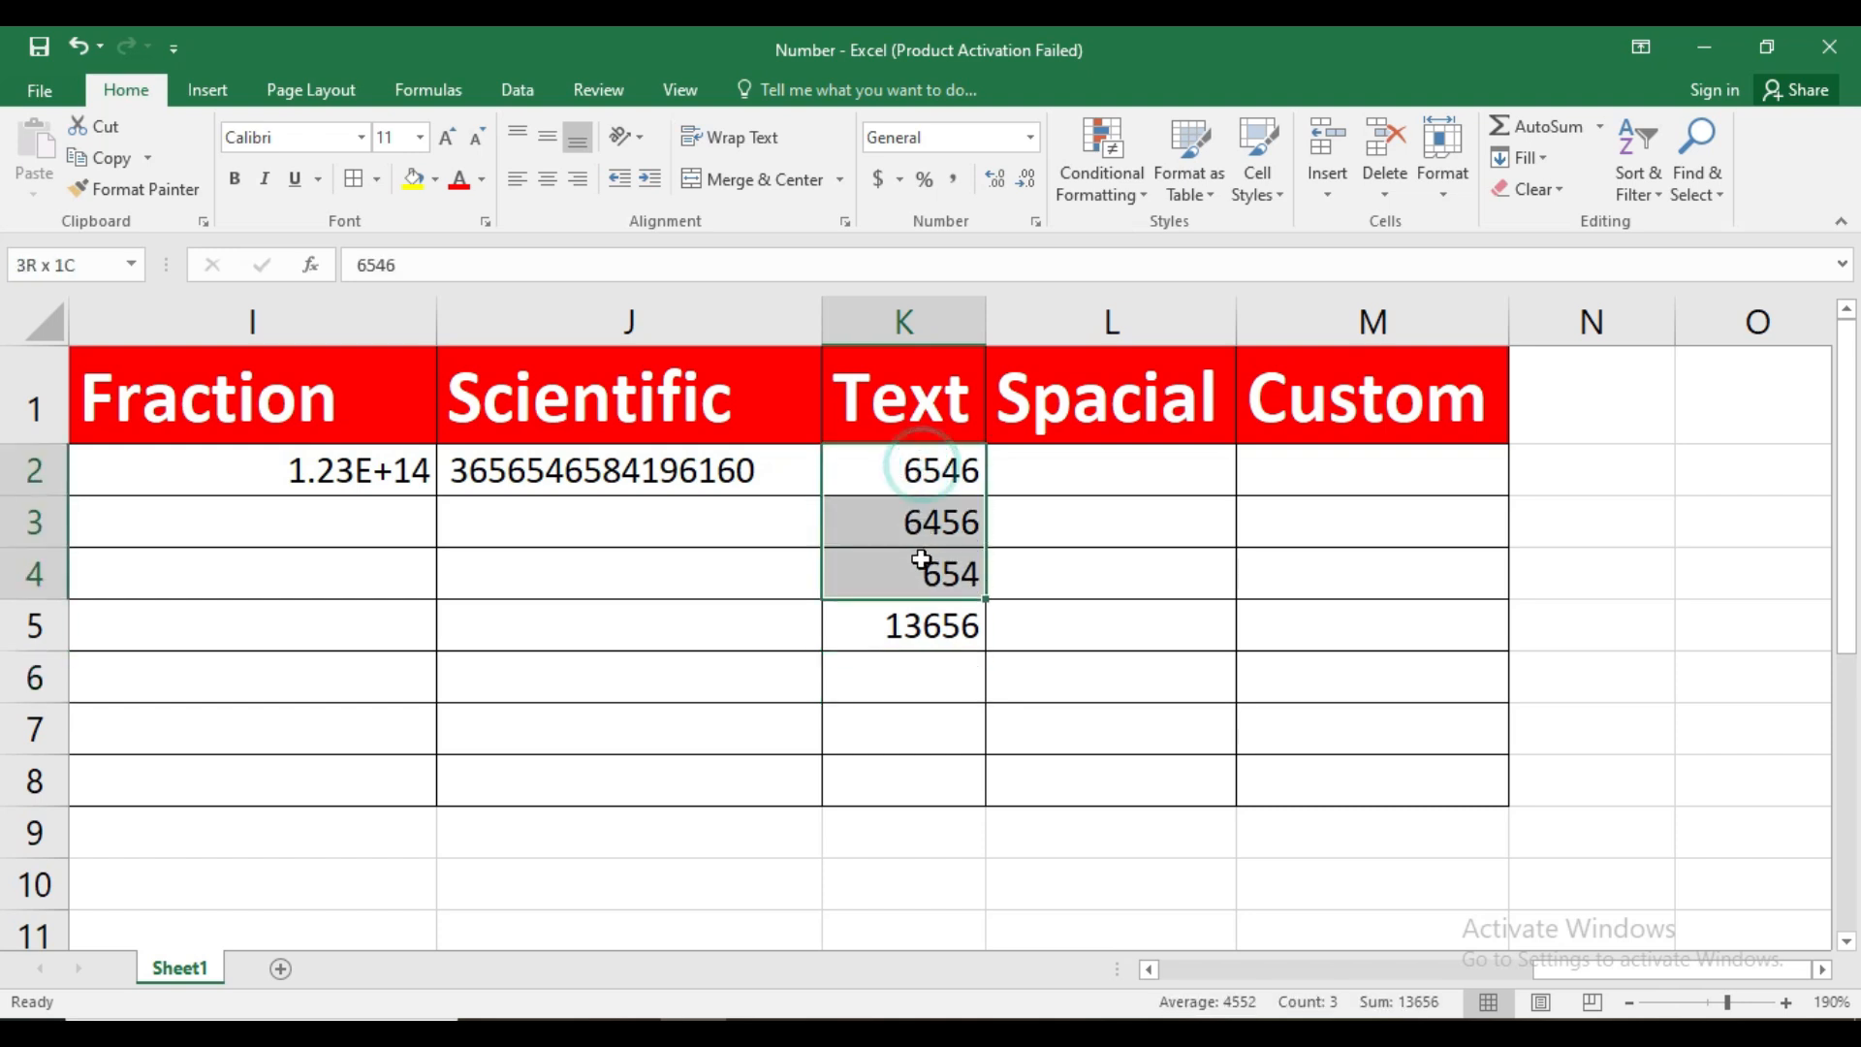
left_click(1030, 139)
scroll(1143, 387, "down", 1)
left_click(1030, 732)
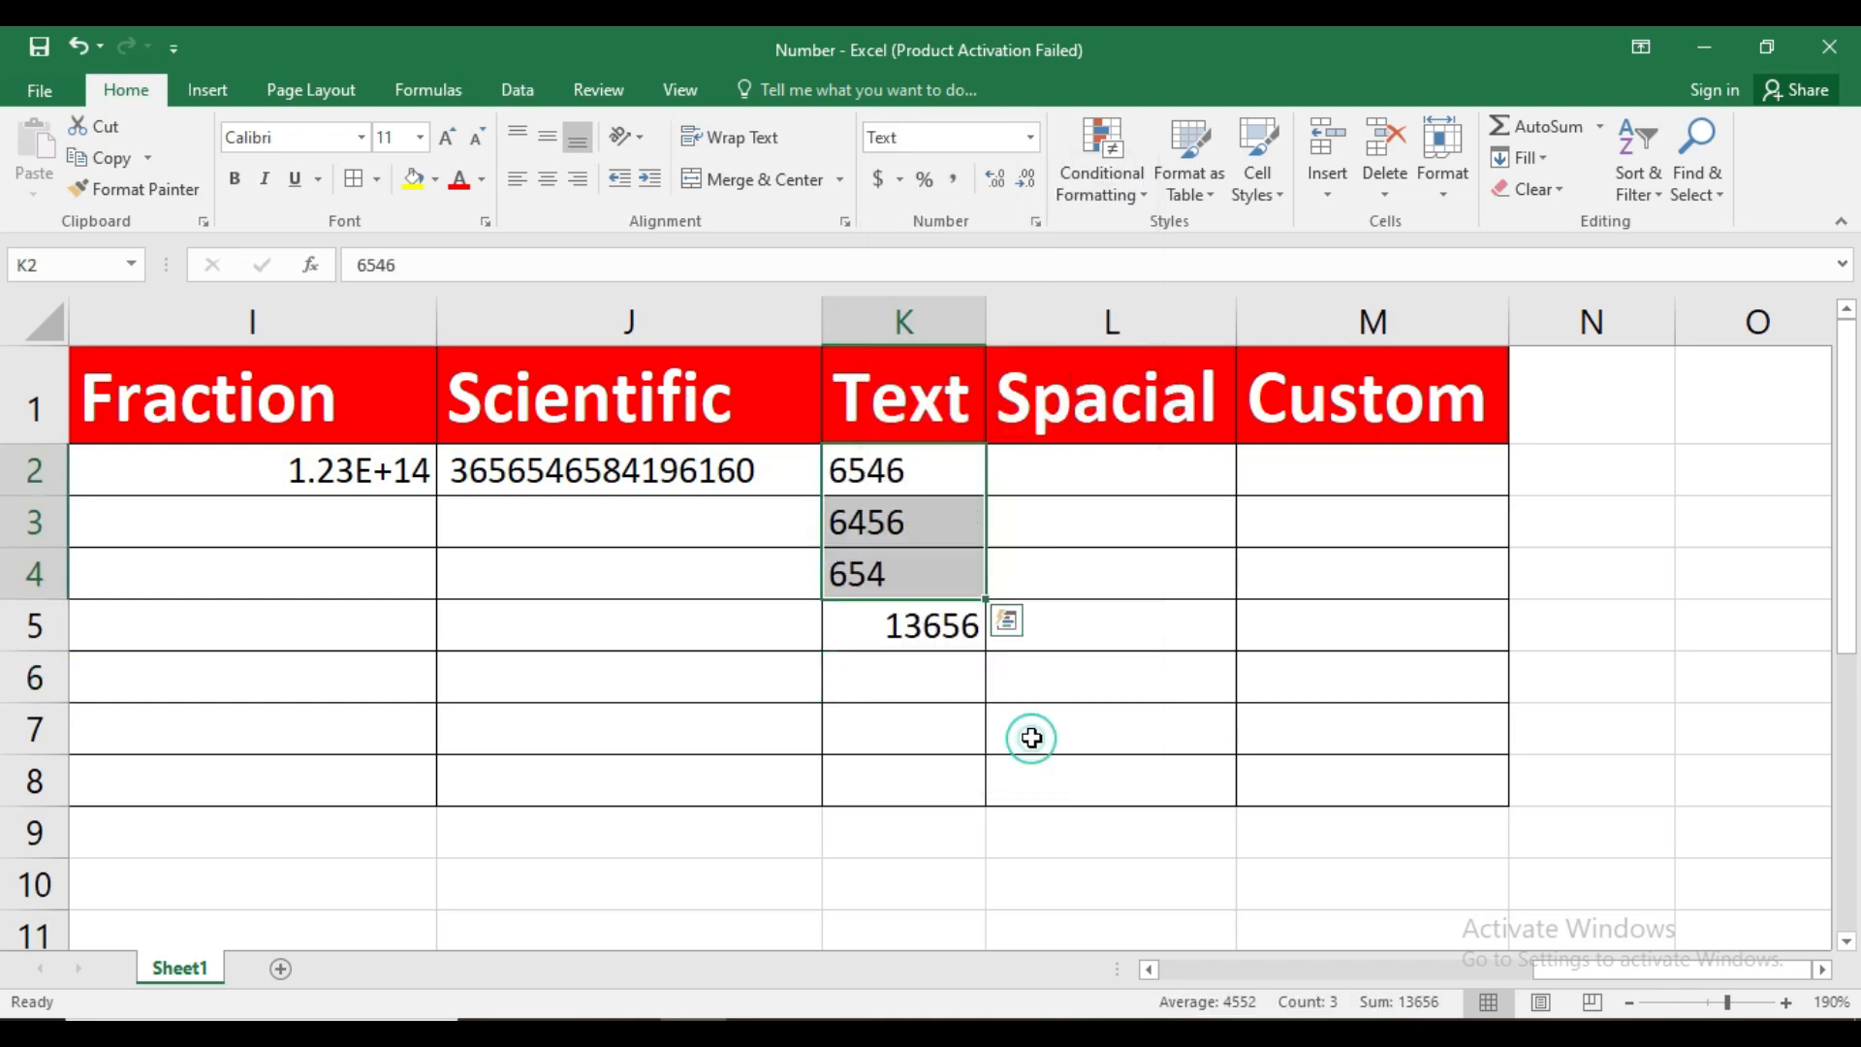
Reopen the SUM formula in K5 and commit it without altering it, twice in a row
left_click(931, 627)
double_click(933, 625)
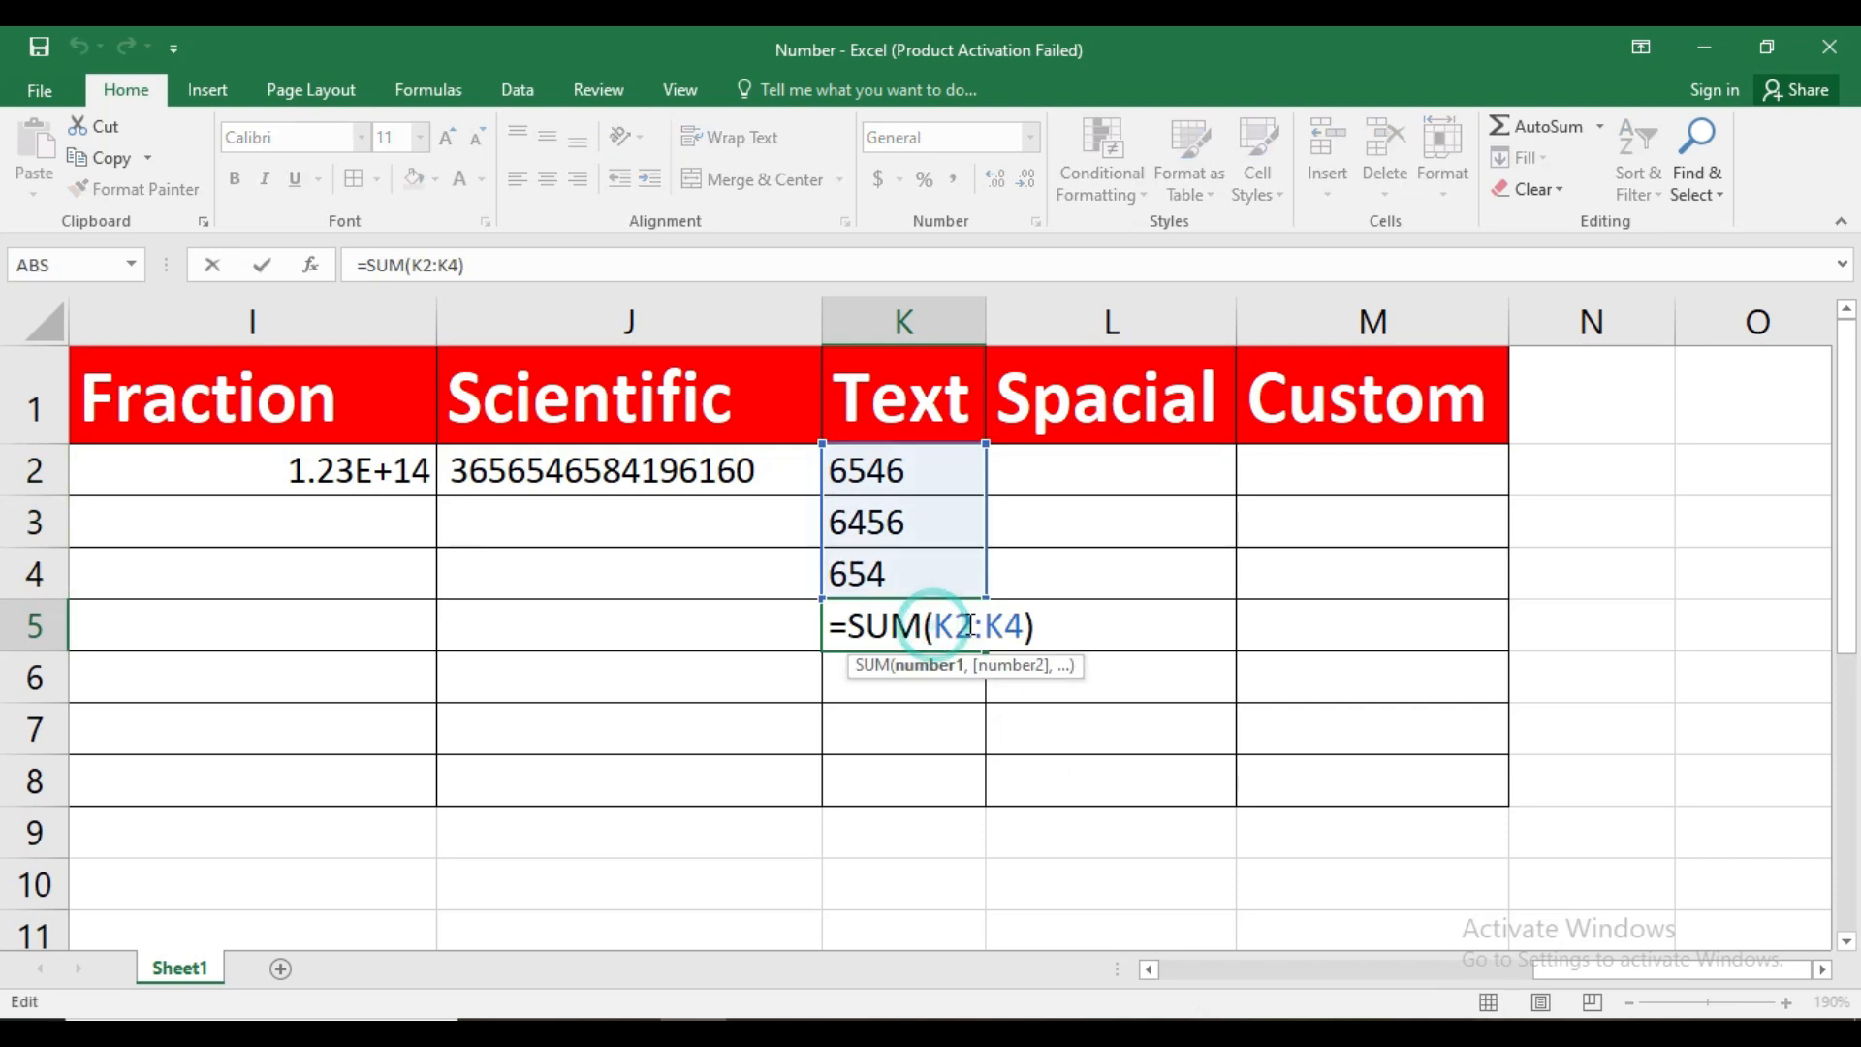
key("Return")
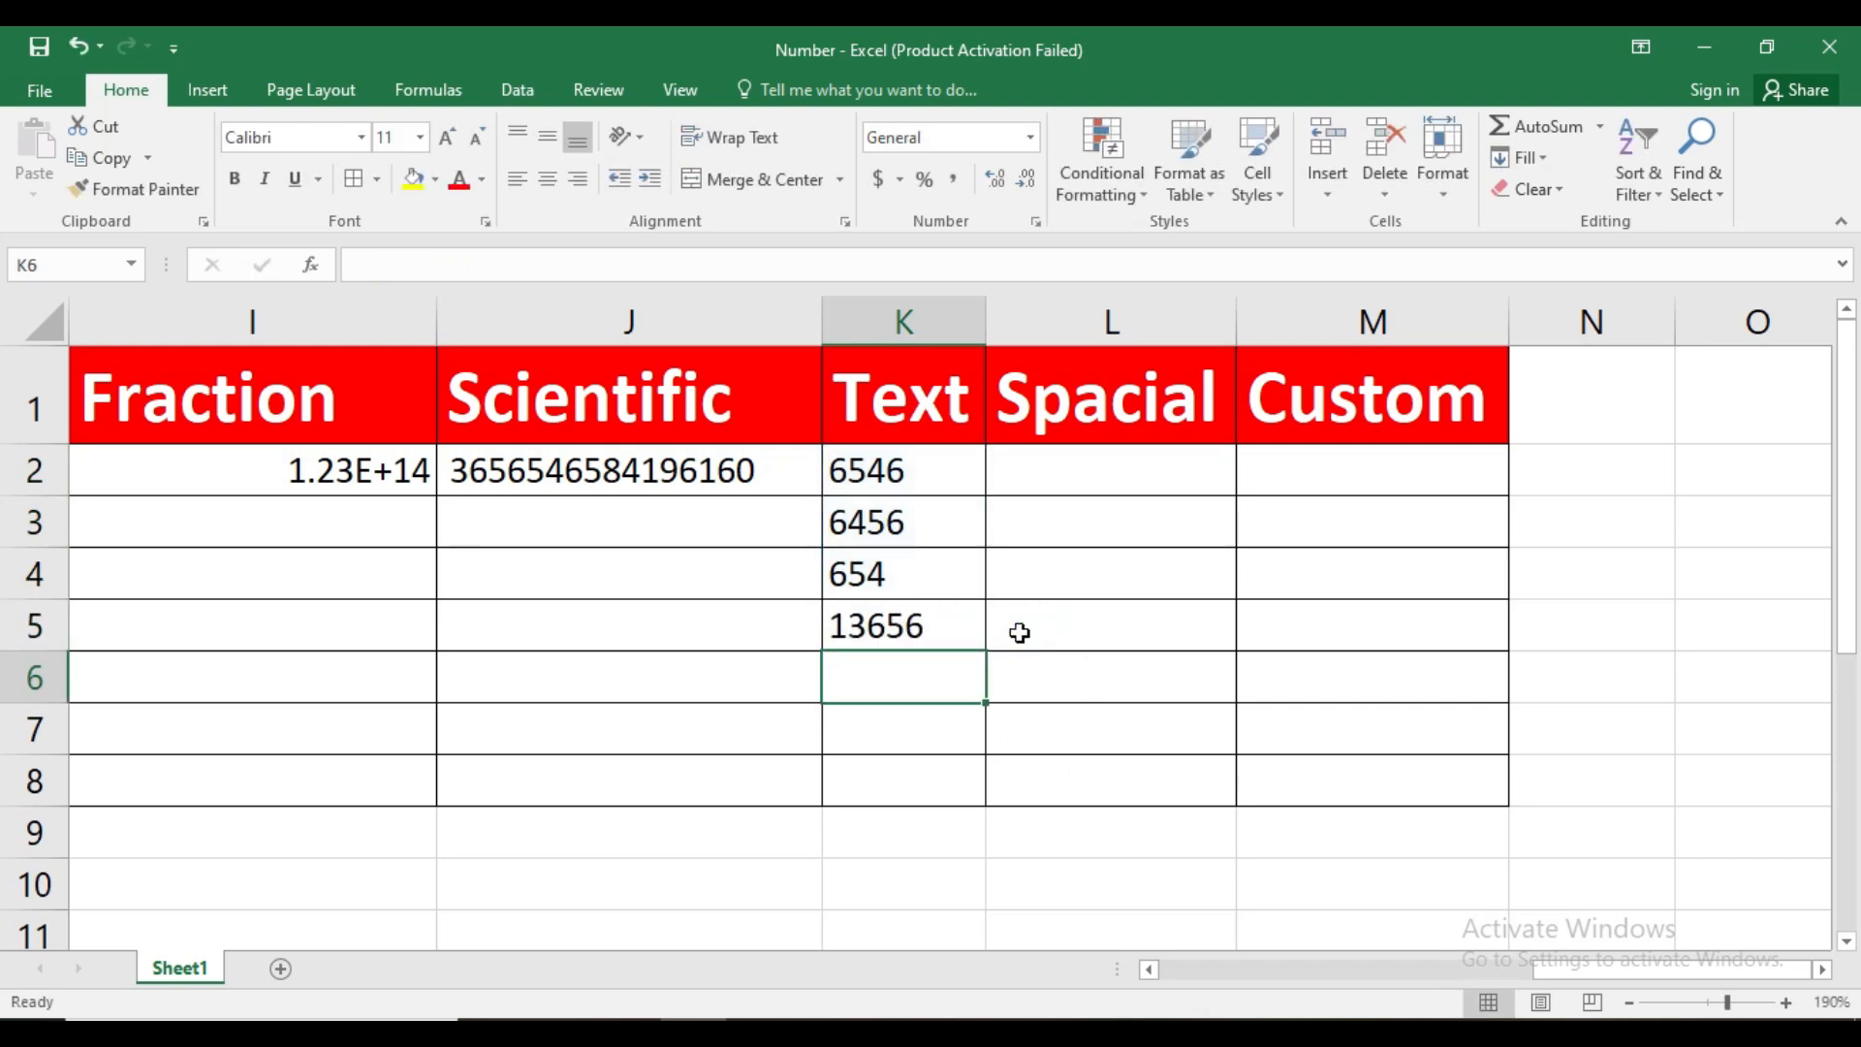
double_click(948, 628)
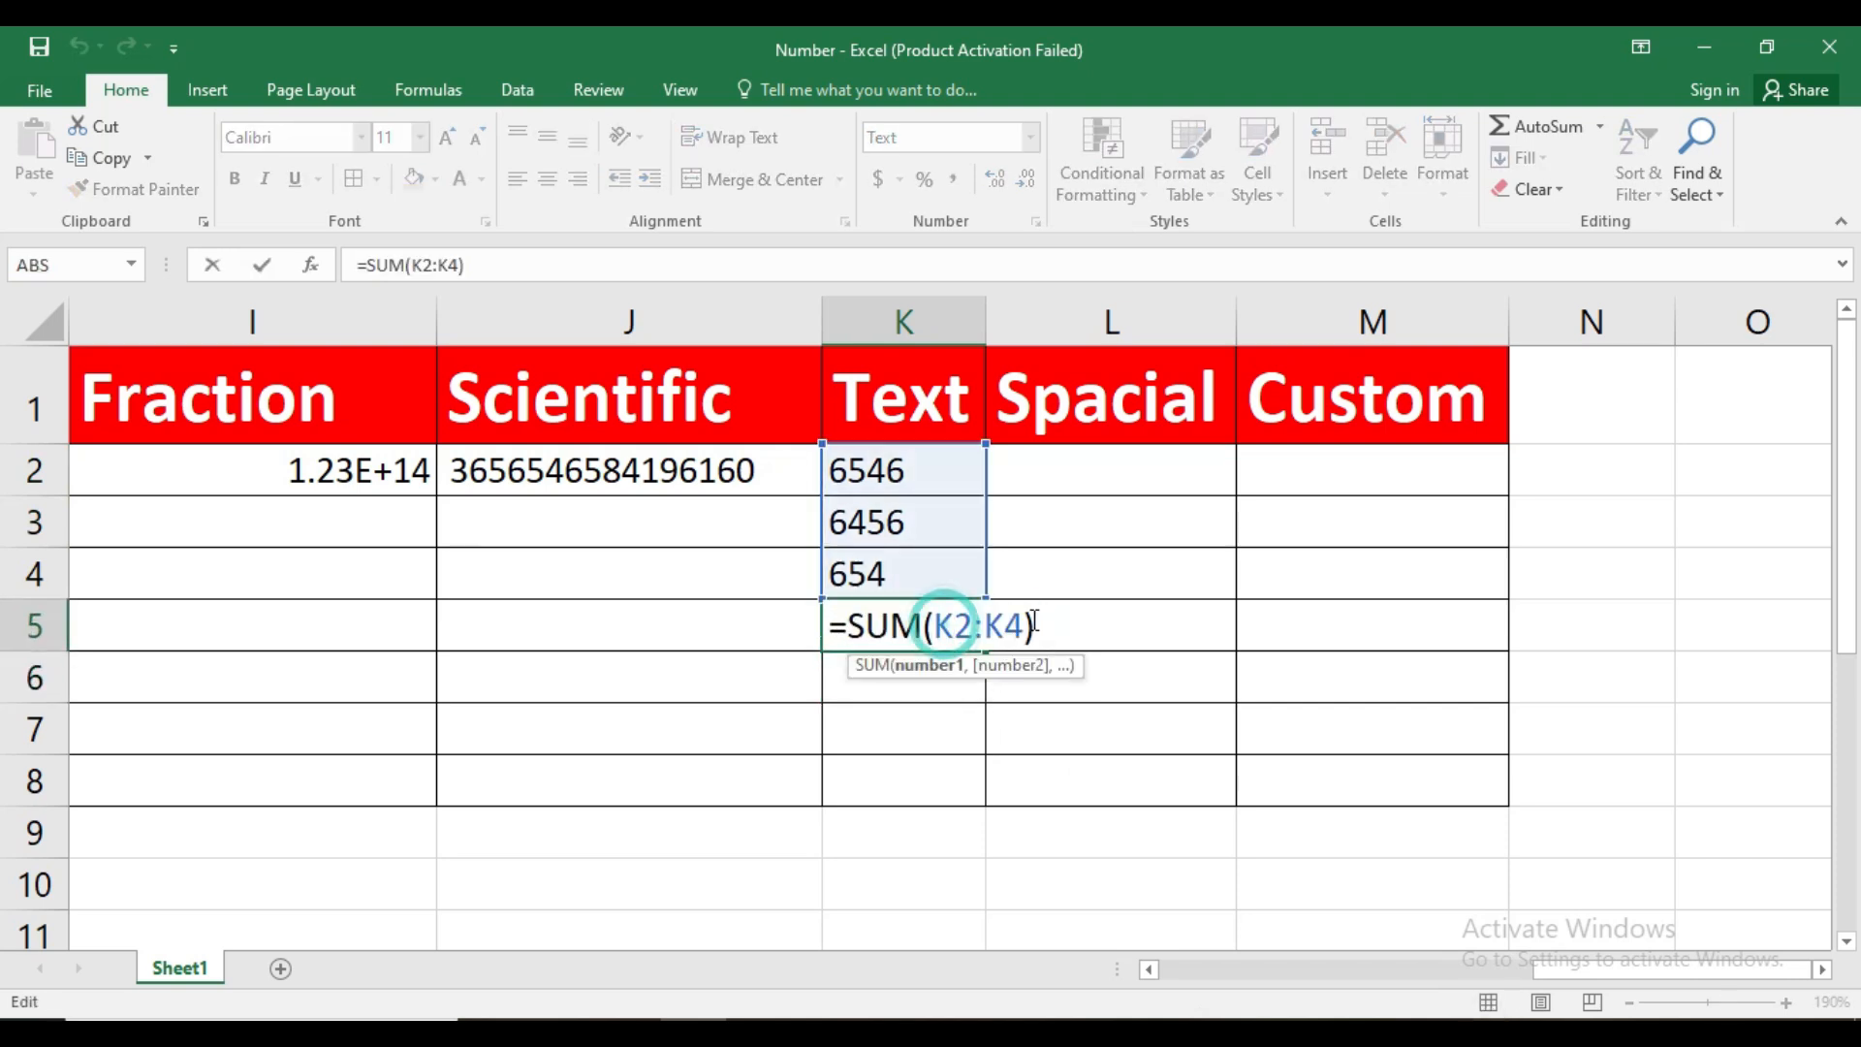
key("Return")
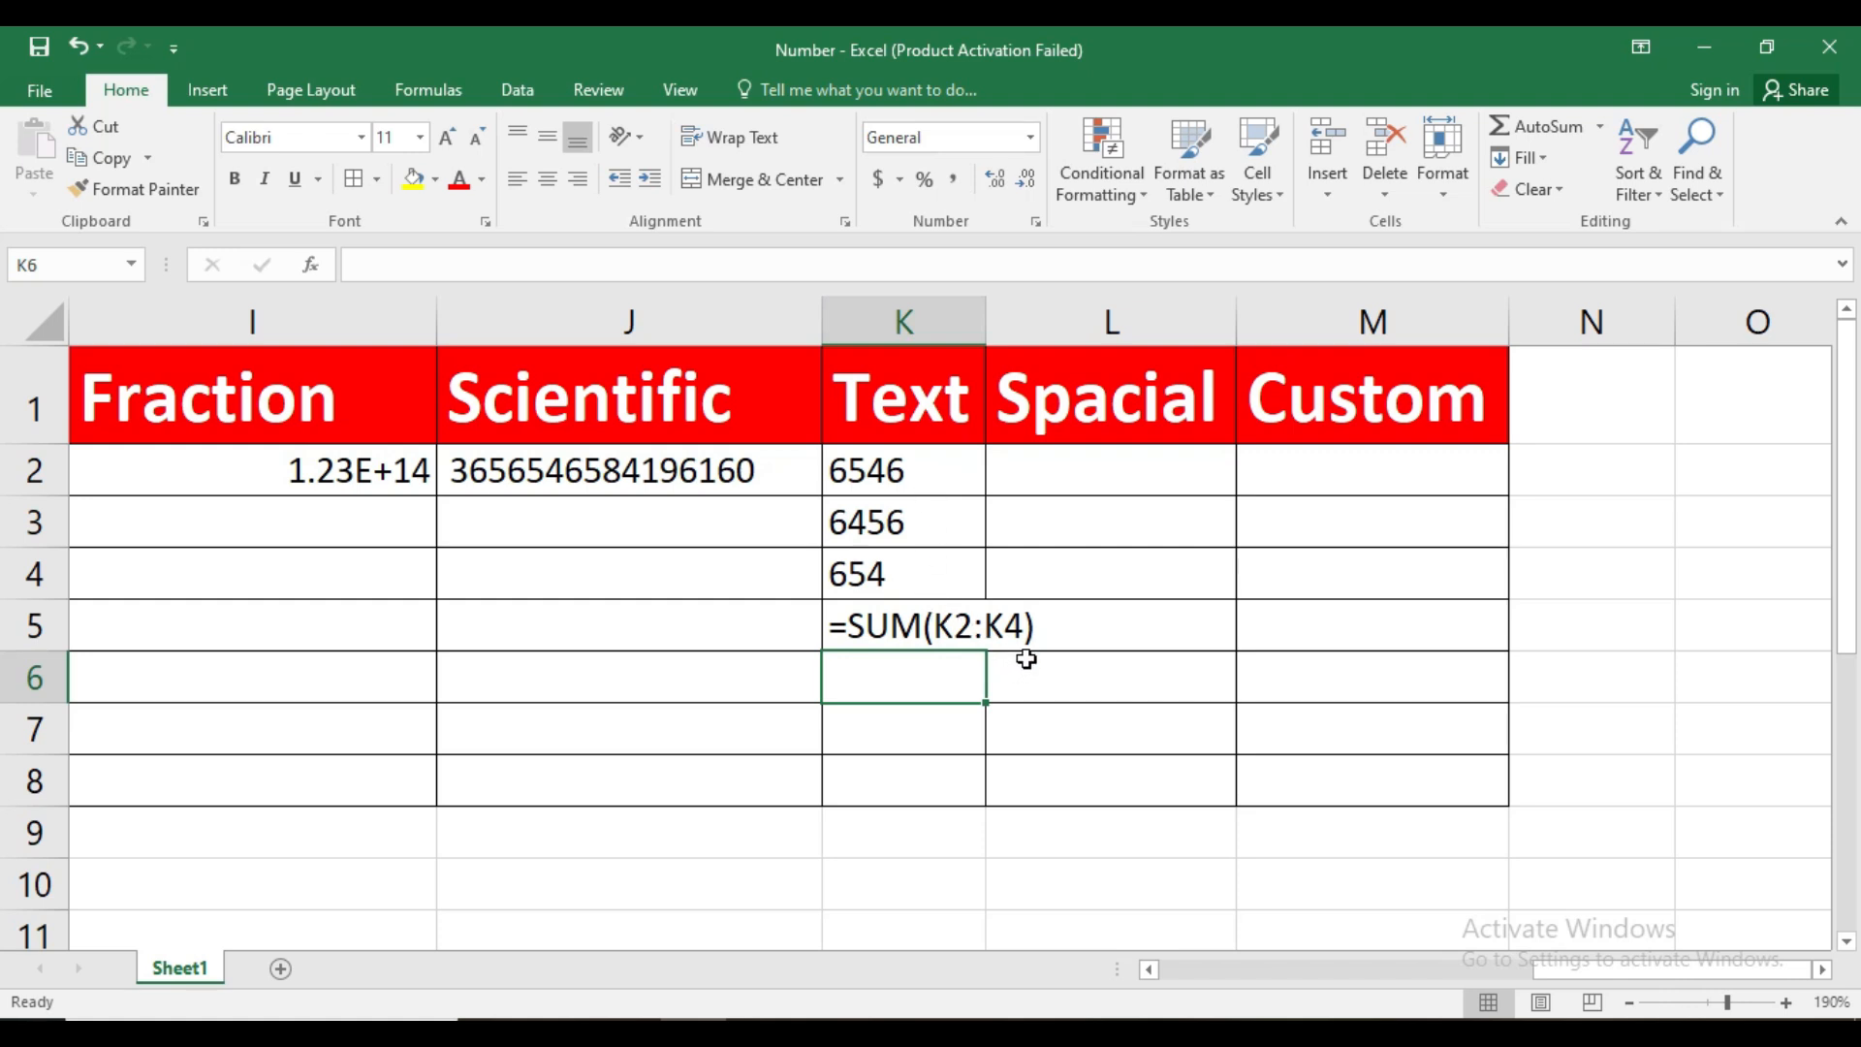
left_click_drag(981, 330, 1047, 326)
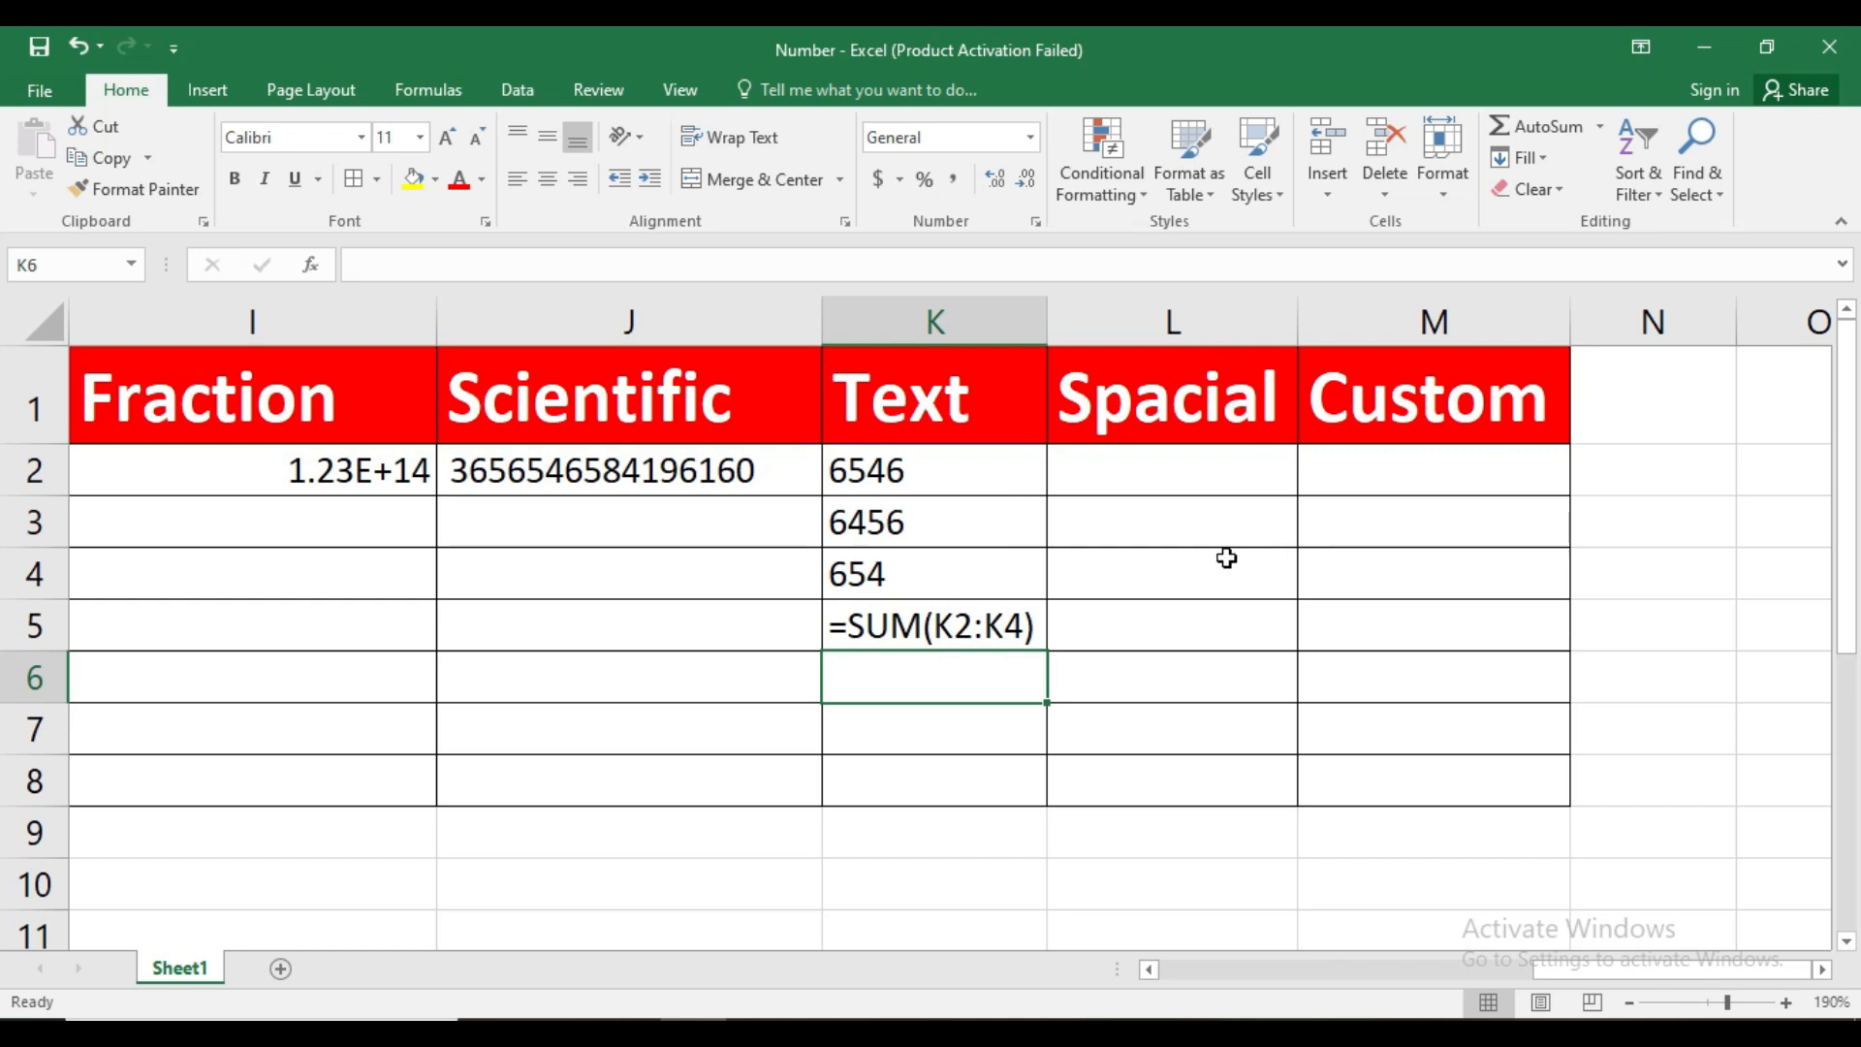
left_click(1172, 473)
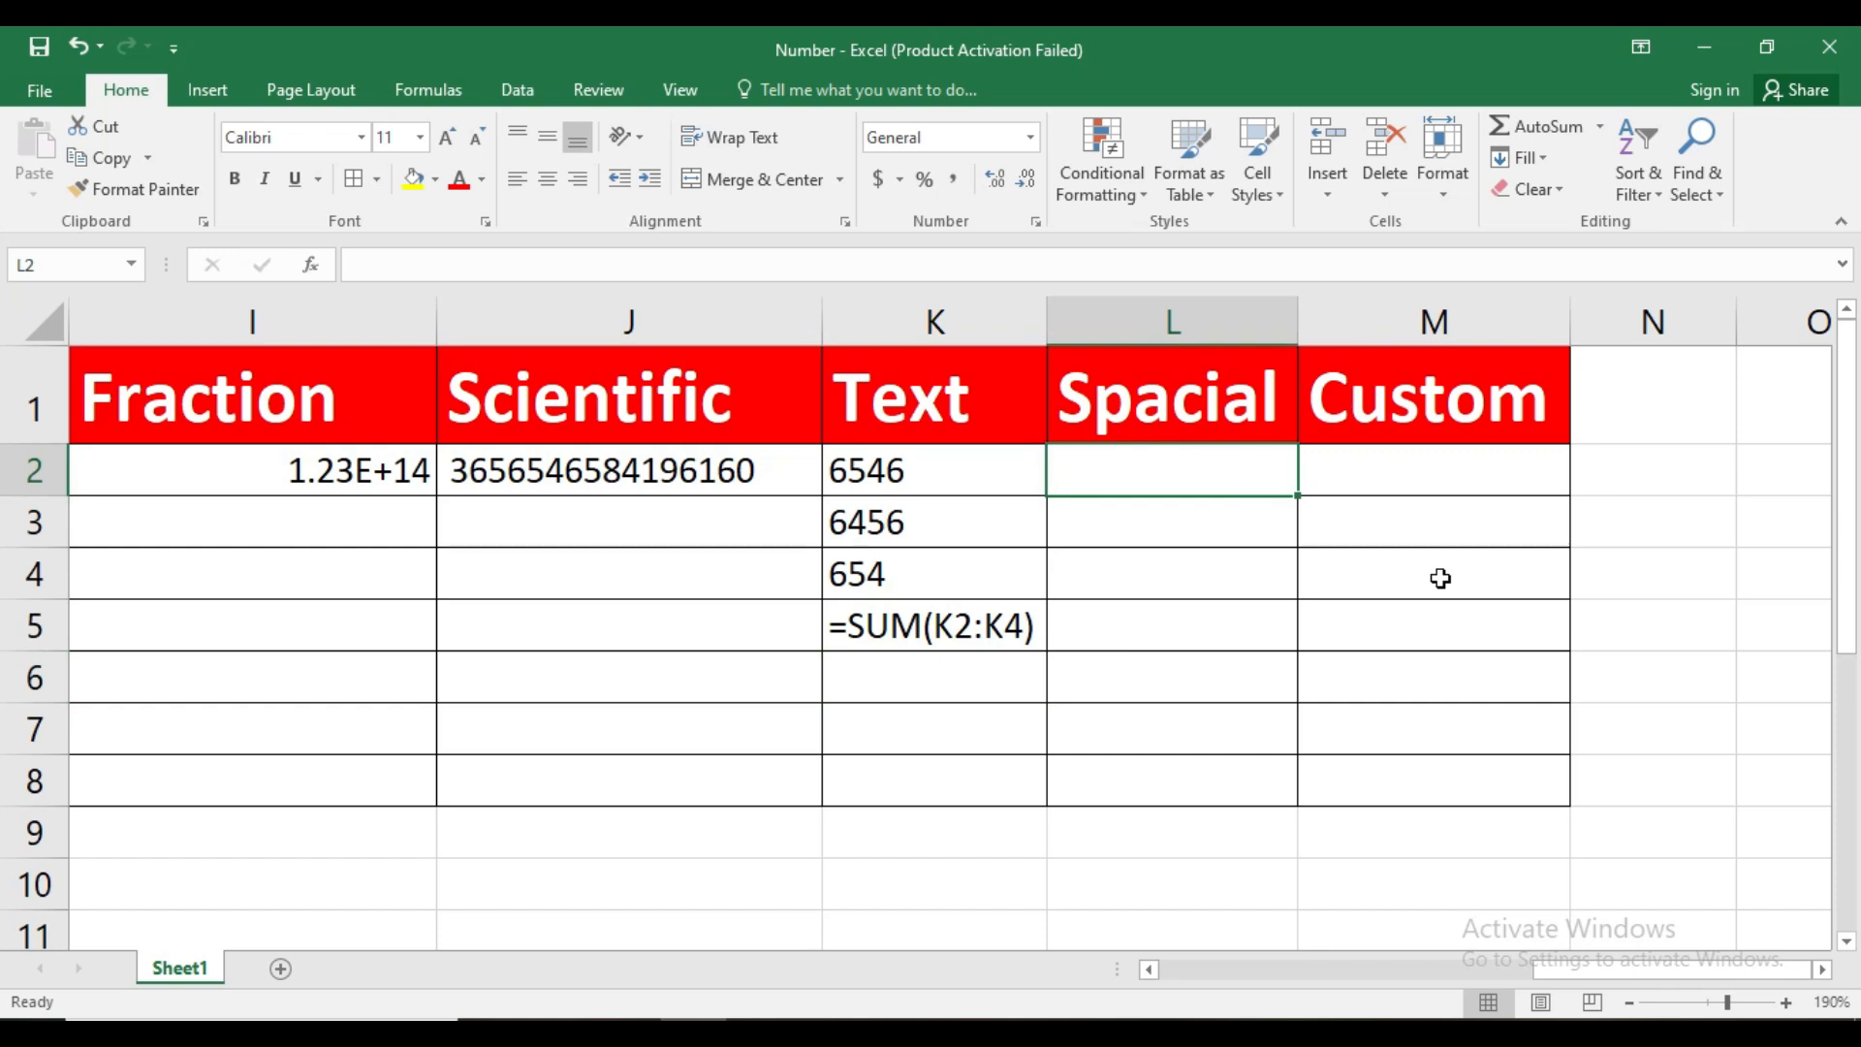
type("1234")
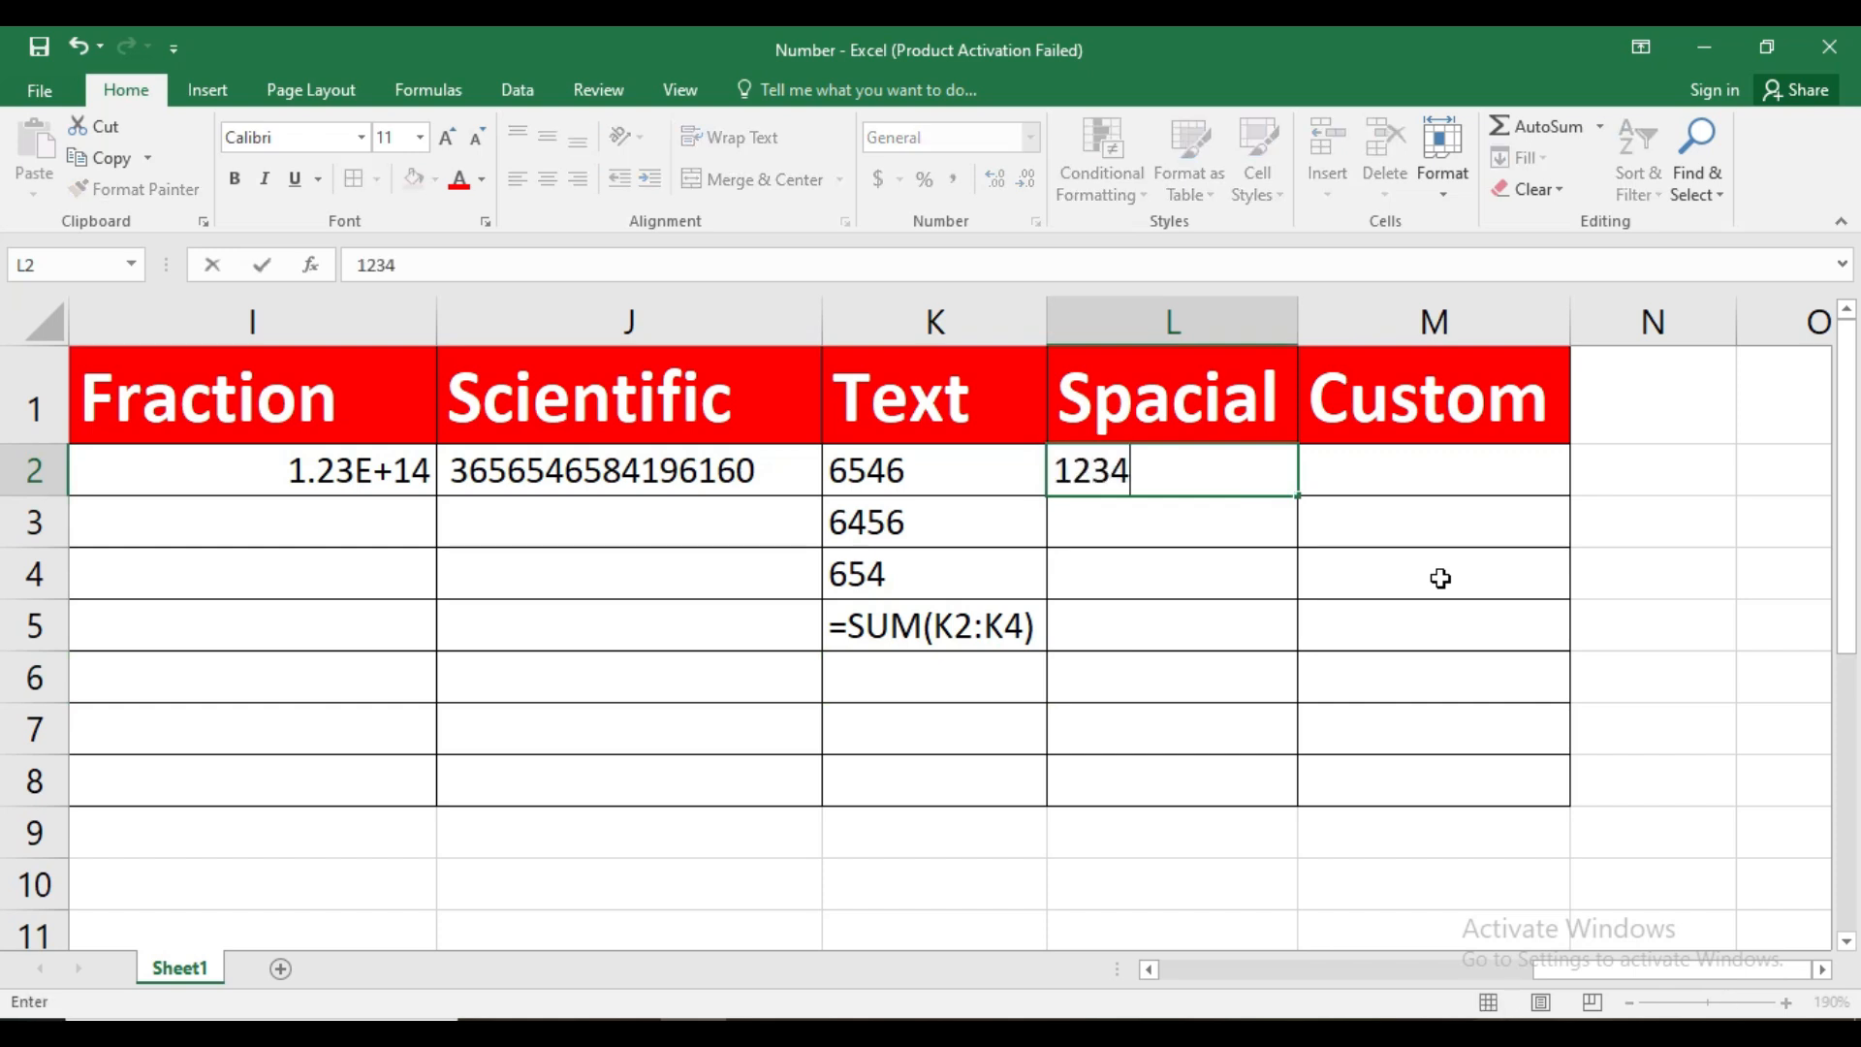
type("567894")
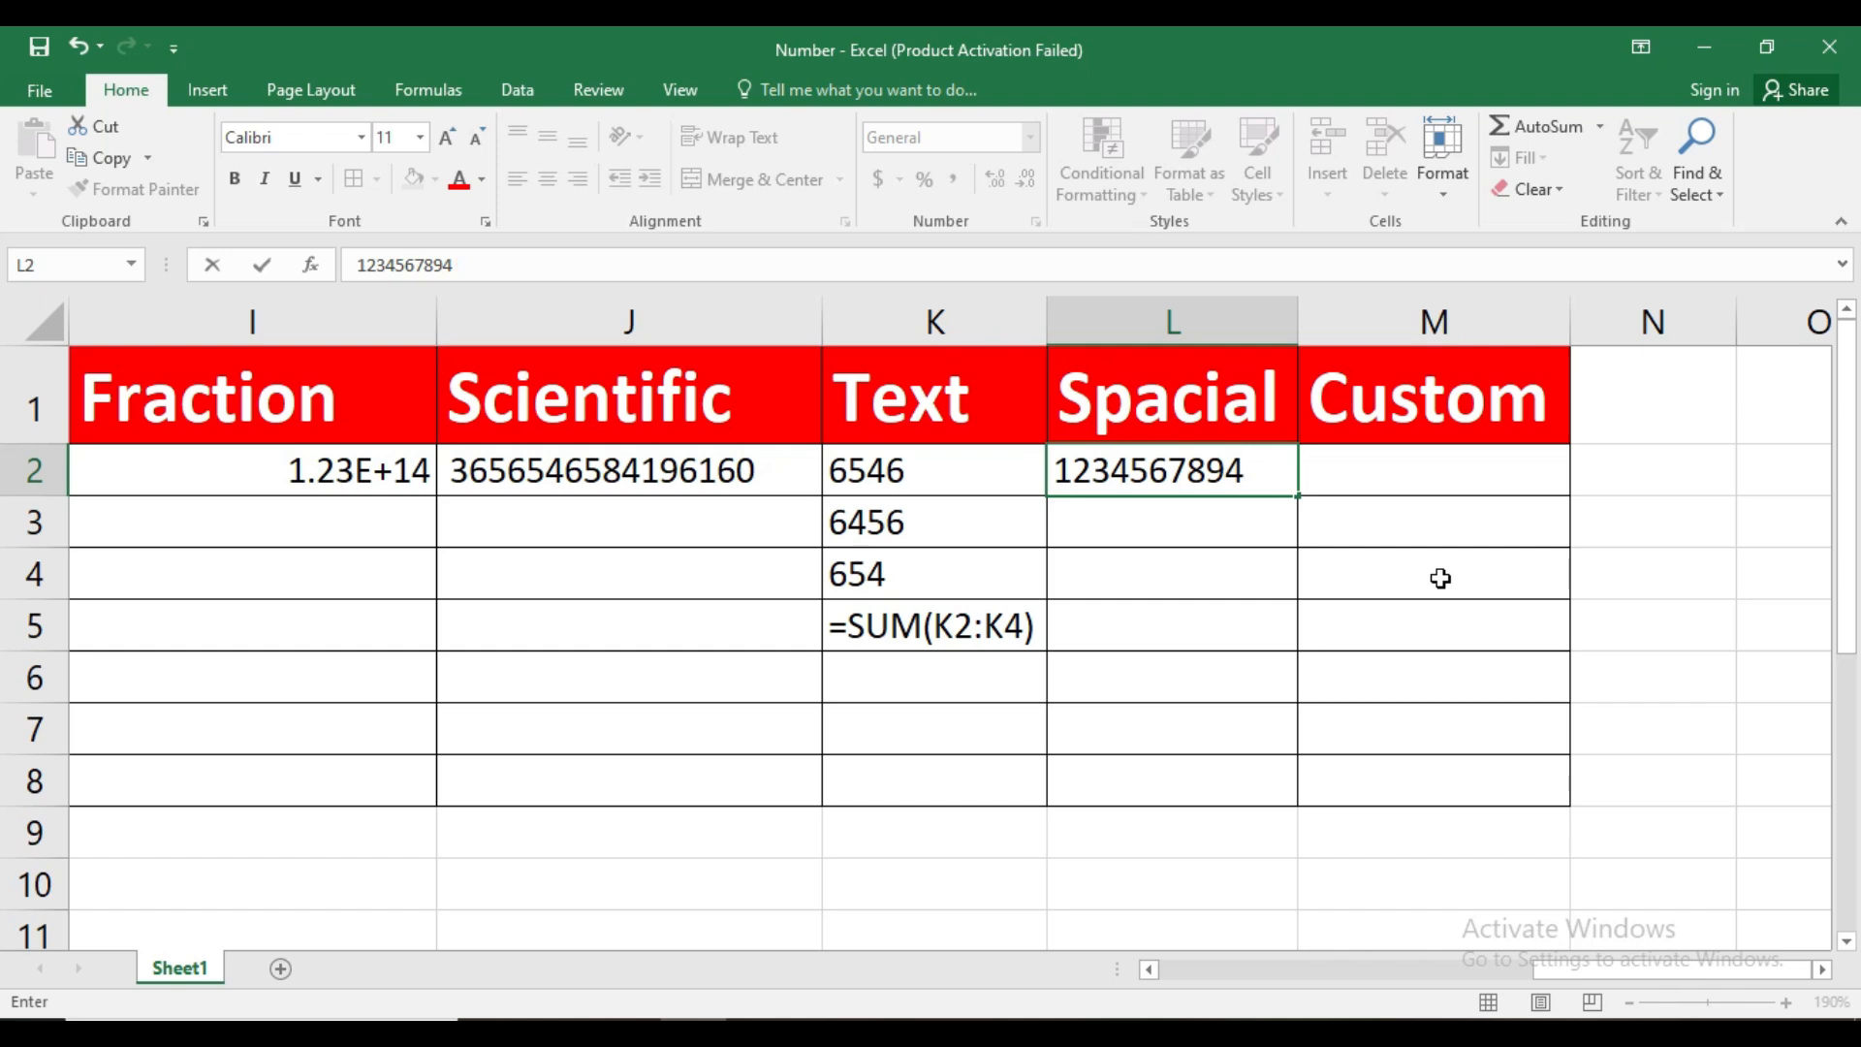
type("11")
left_click(1223, 522)
left_click(1195, 577)
Apply the Special number format type Zip Code + 4 to L2
left_click(1192, 487)
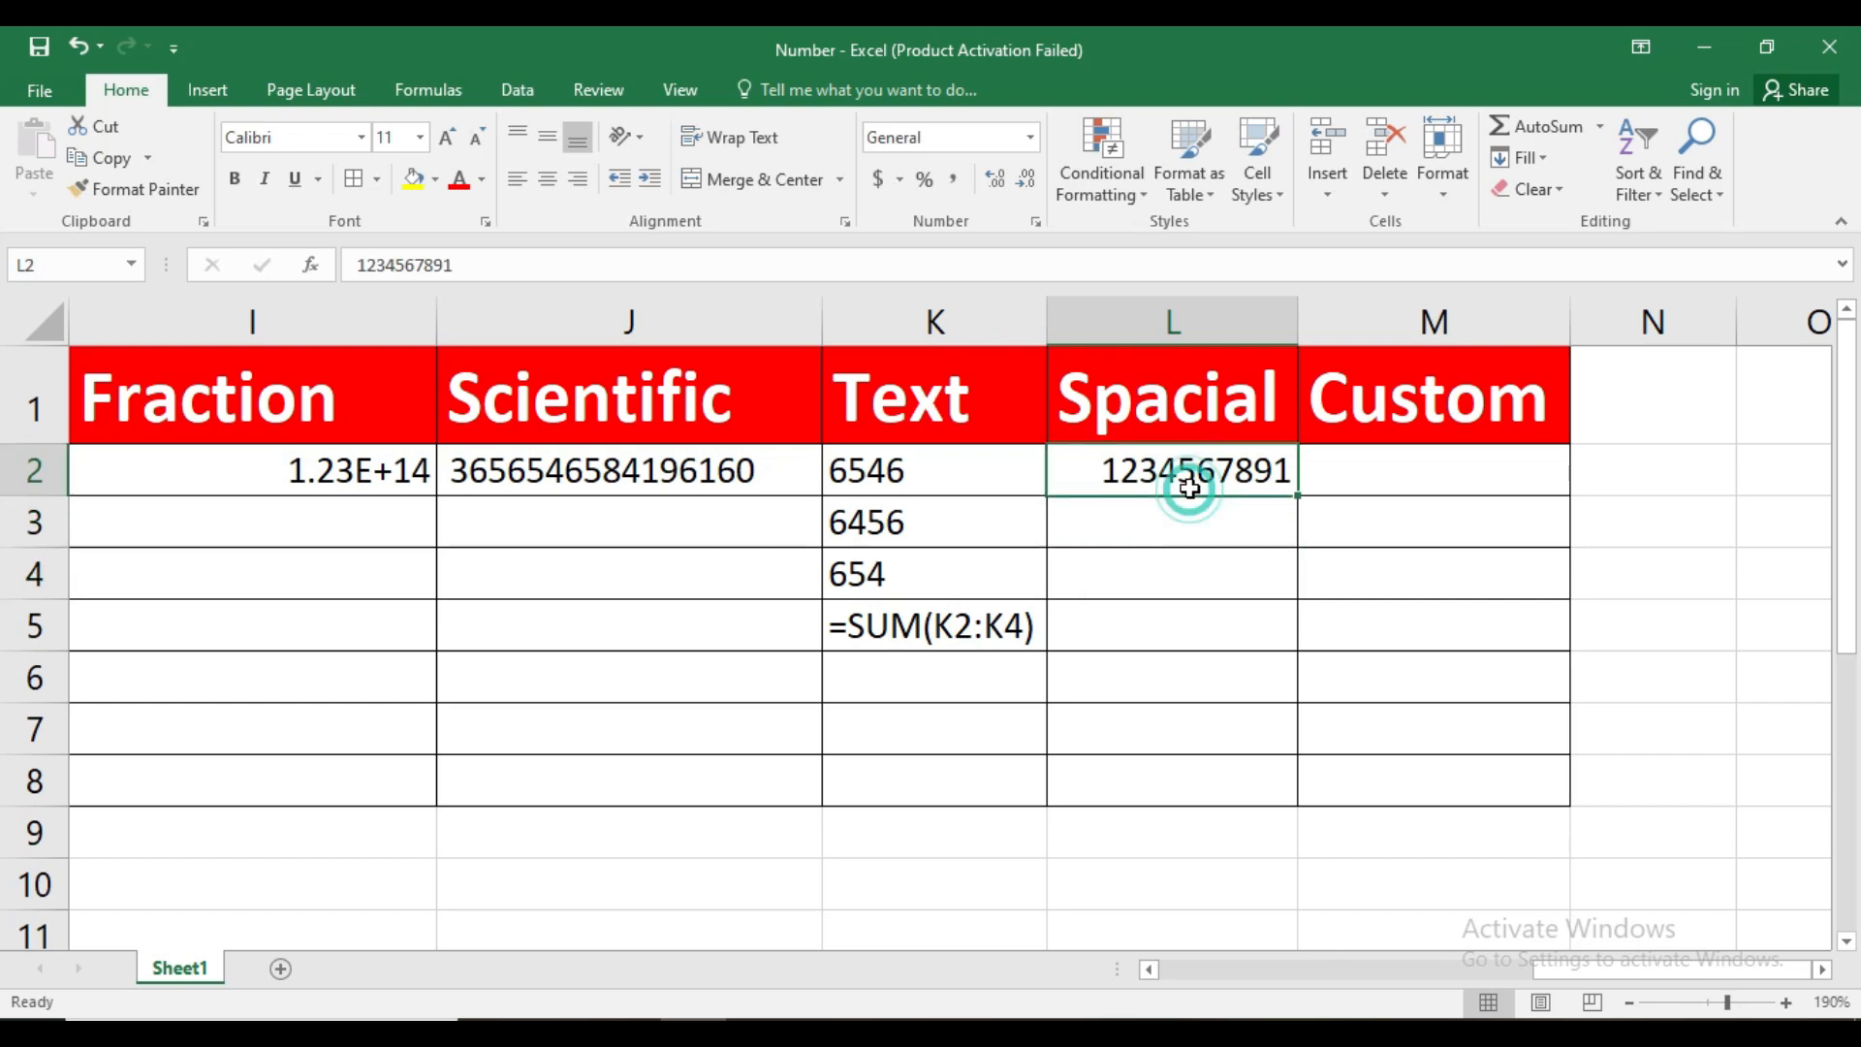
left_click(1035, 221)
left_click_drag(1074, 283, 618, 154)
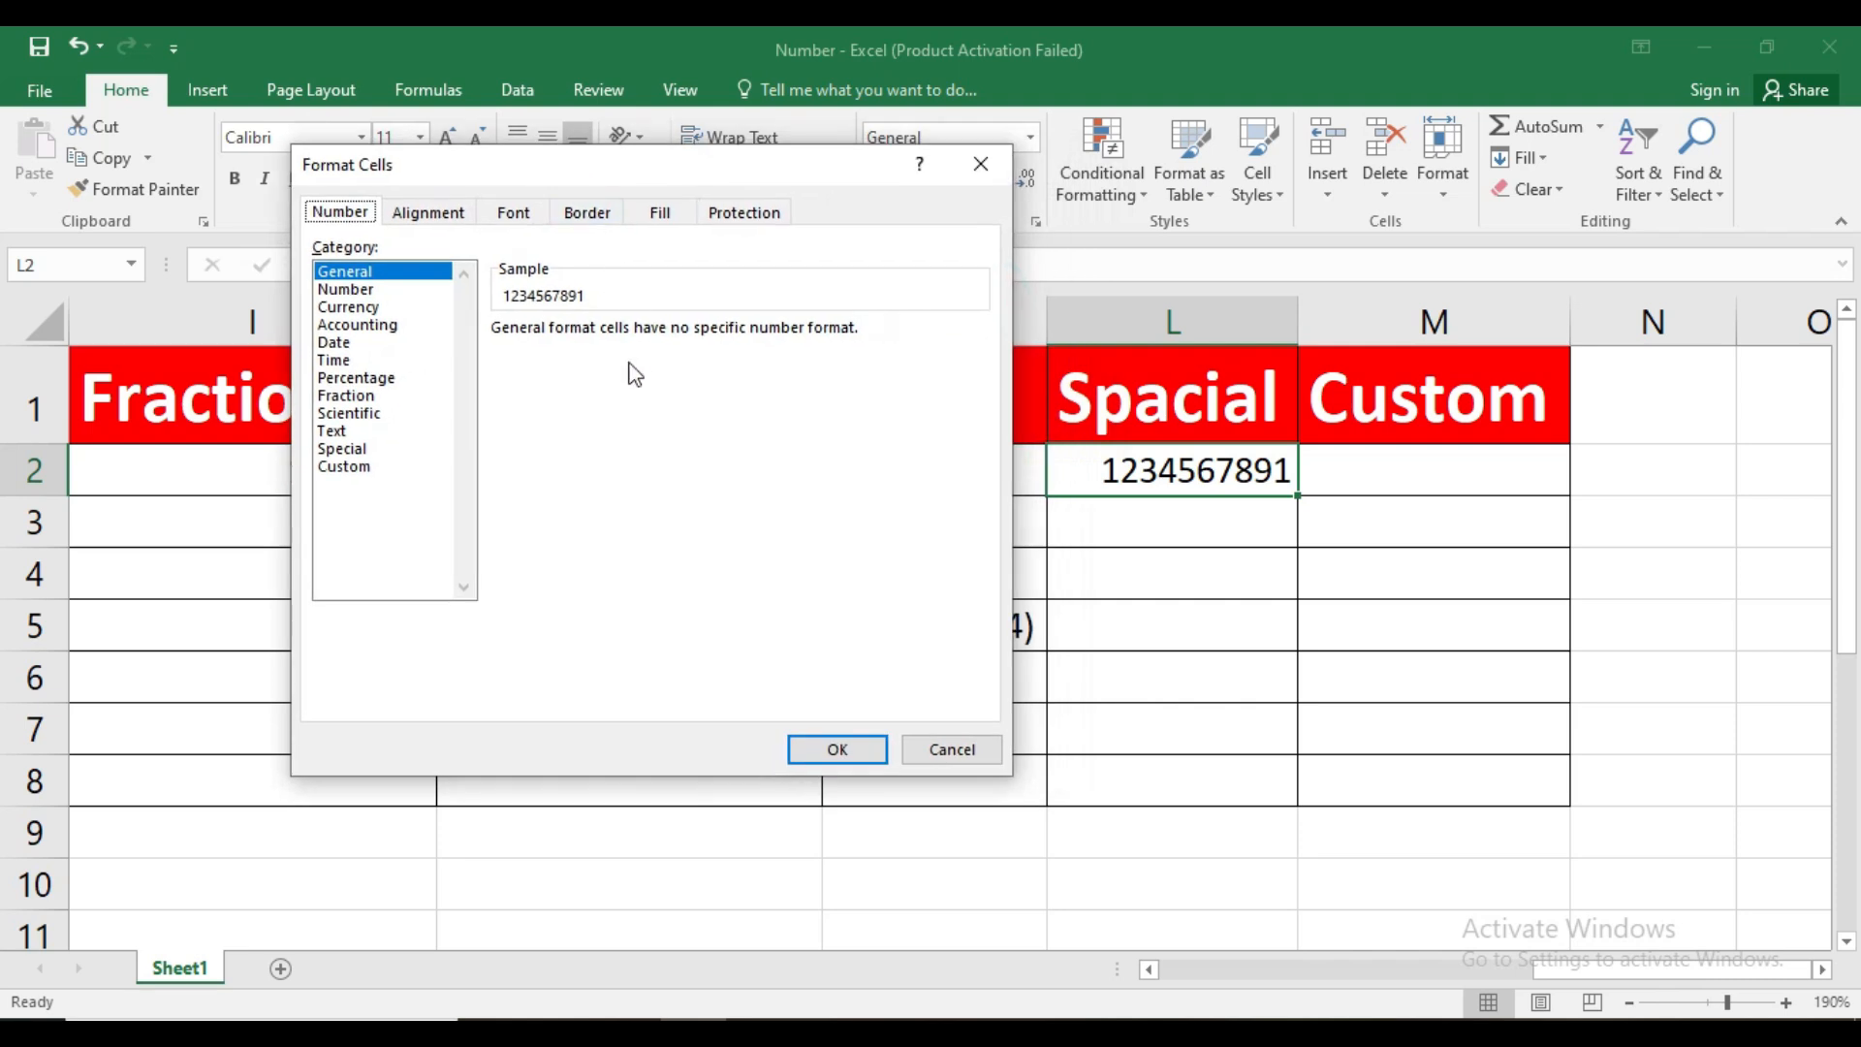
left_click(387, 448)
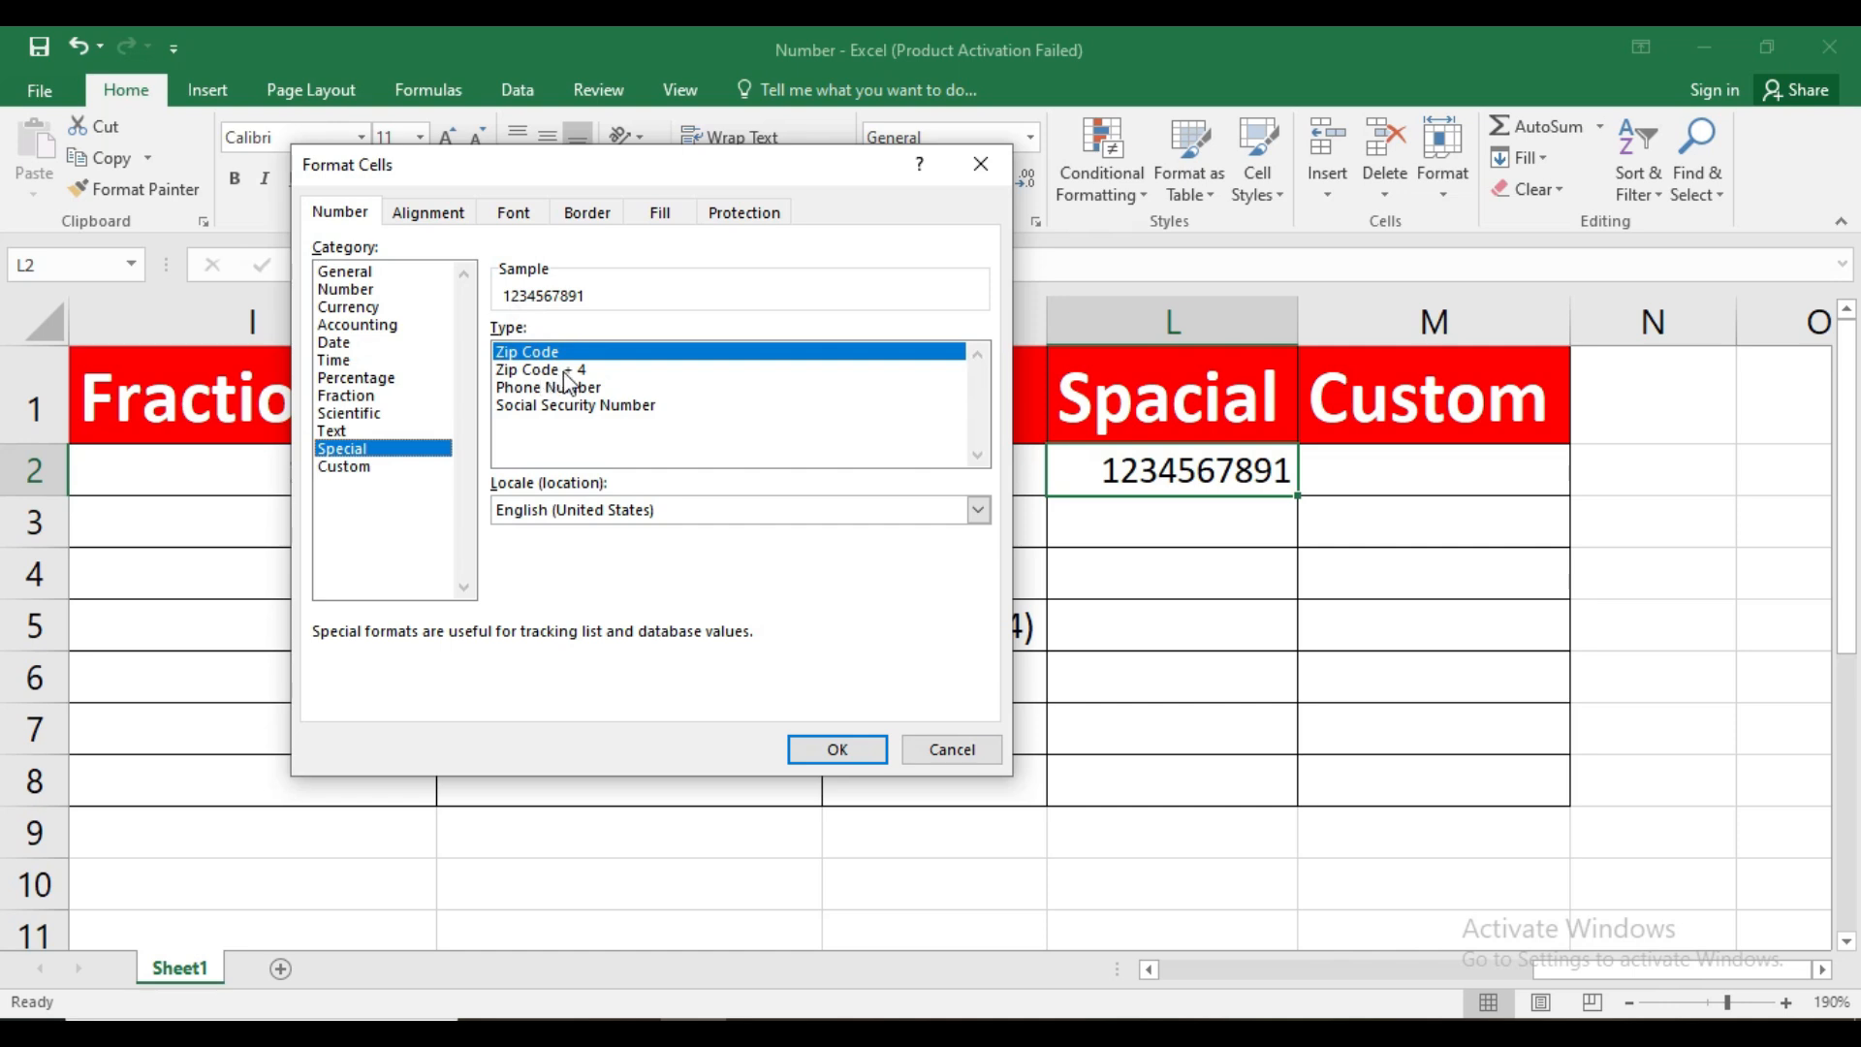
left_click(546, 371)
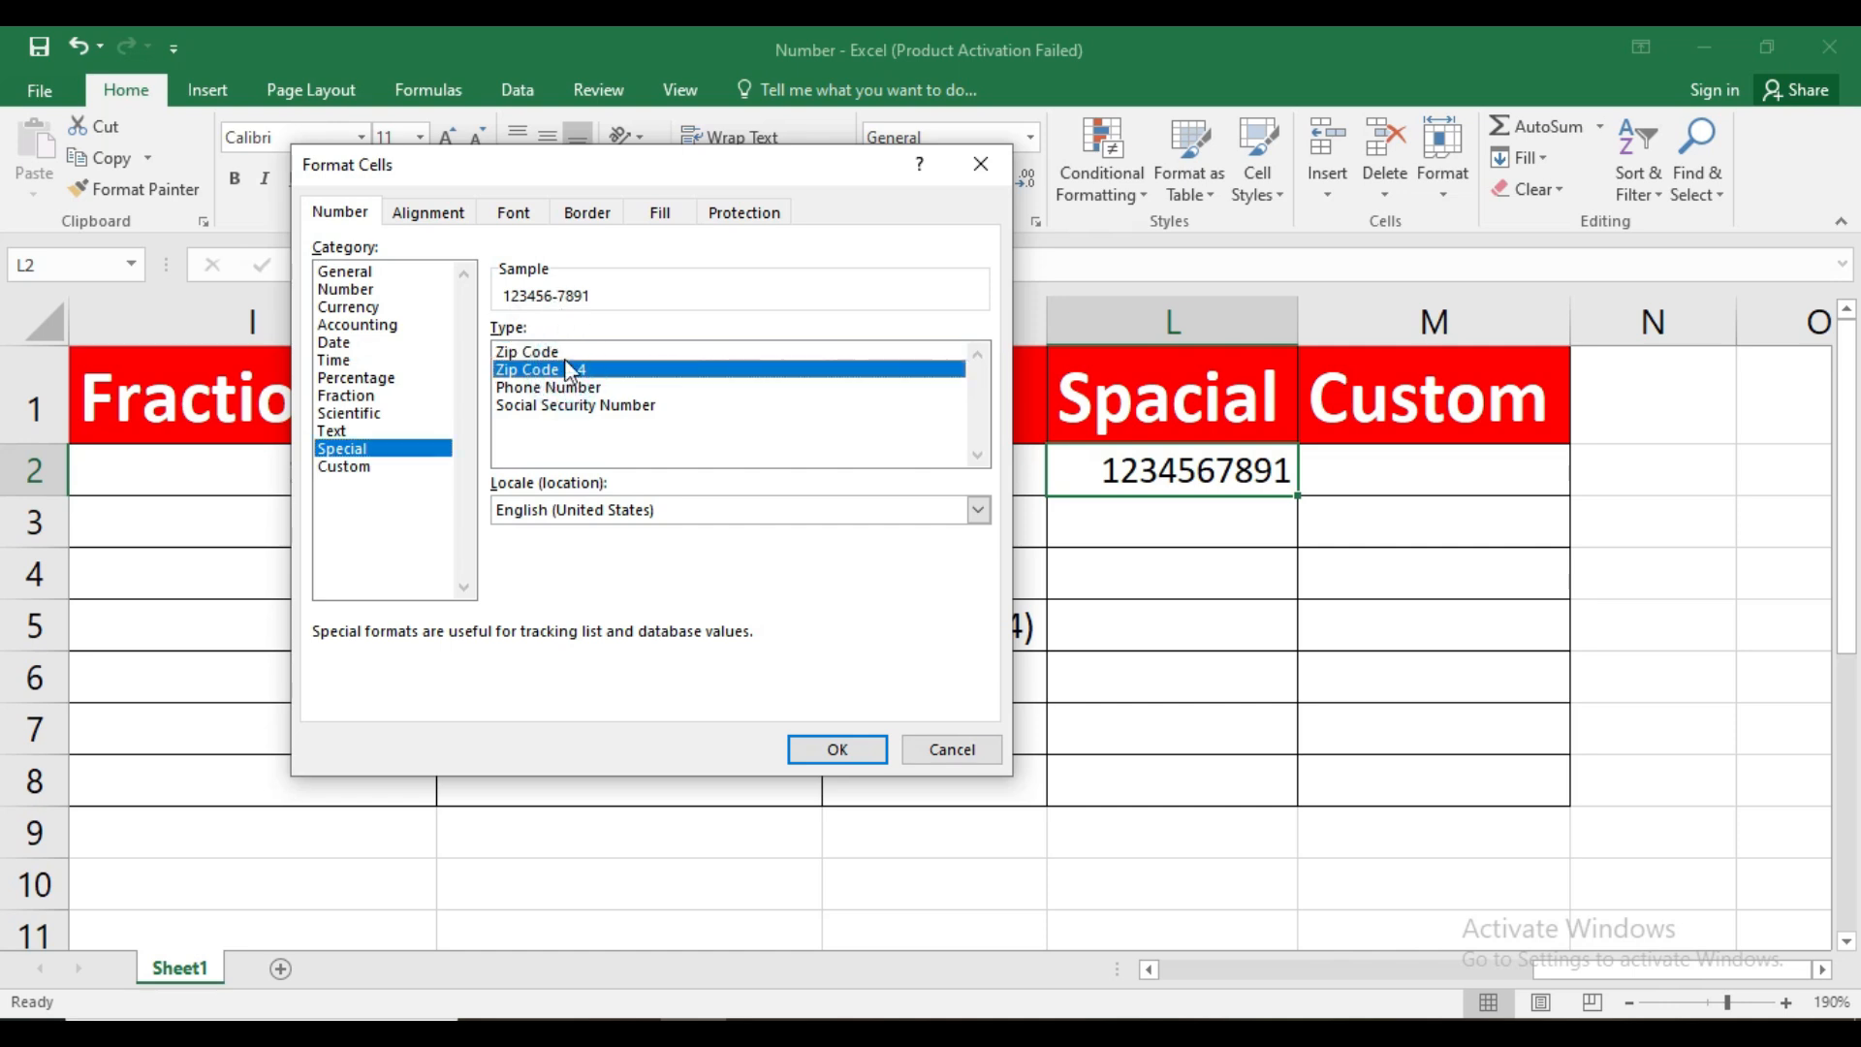
left_click(852, 748)
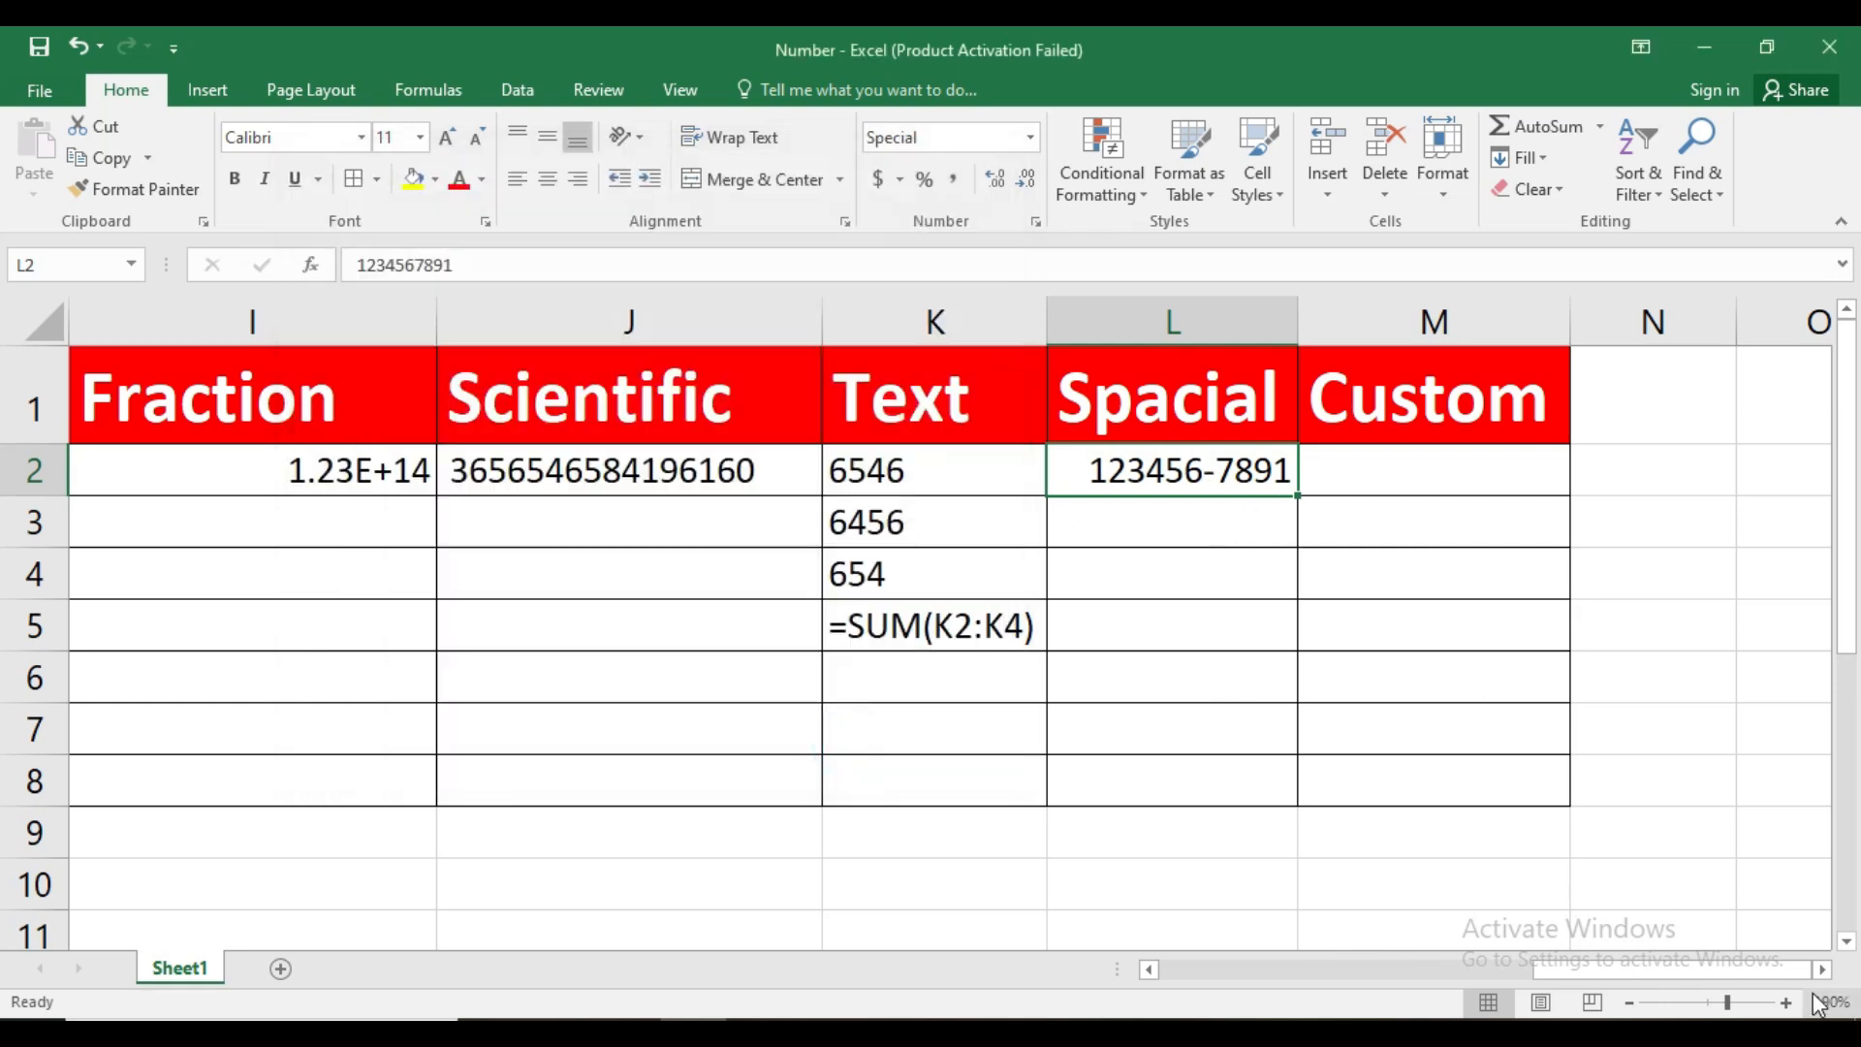
Change L2's Special number format type to Phone Number
left_click(1822, 969)
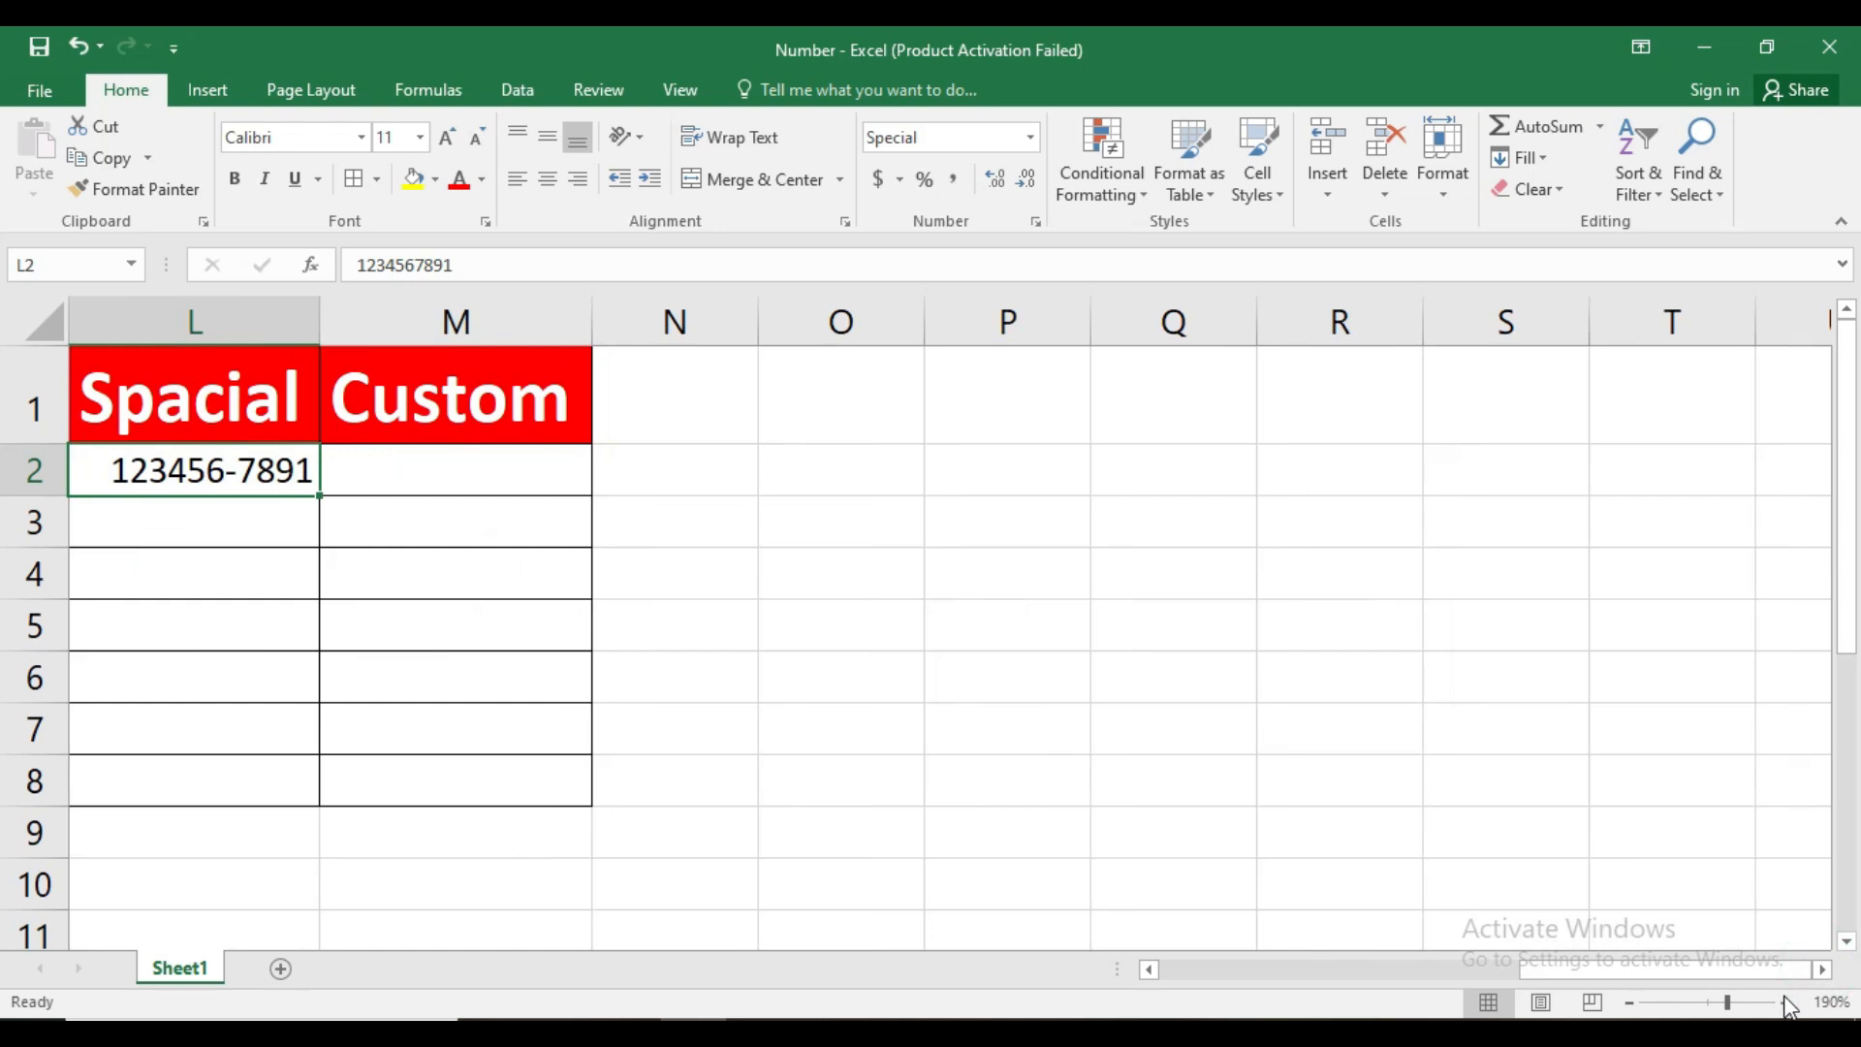
left_click(1786, 1002)
left_click(1786, 1002)
left_click(1786, 1002)
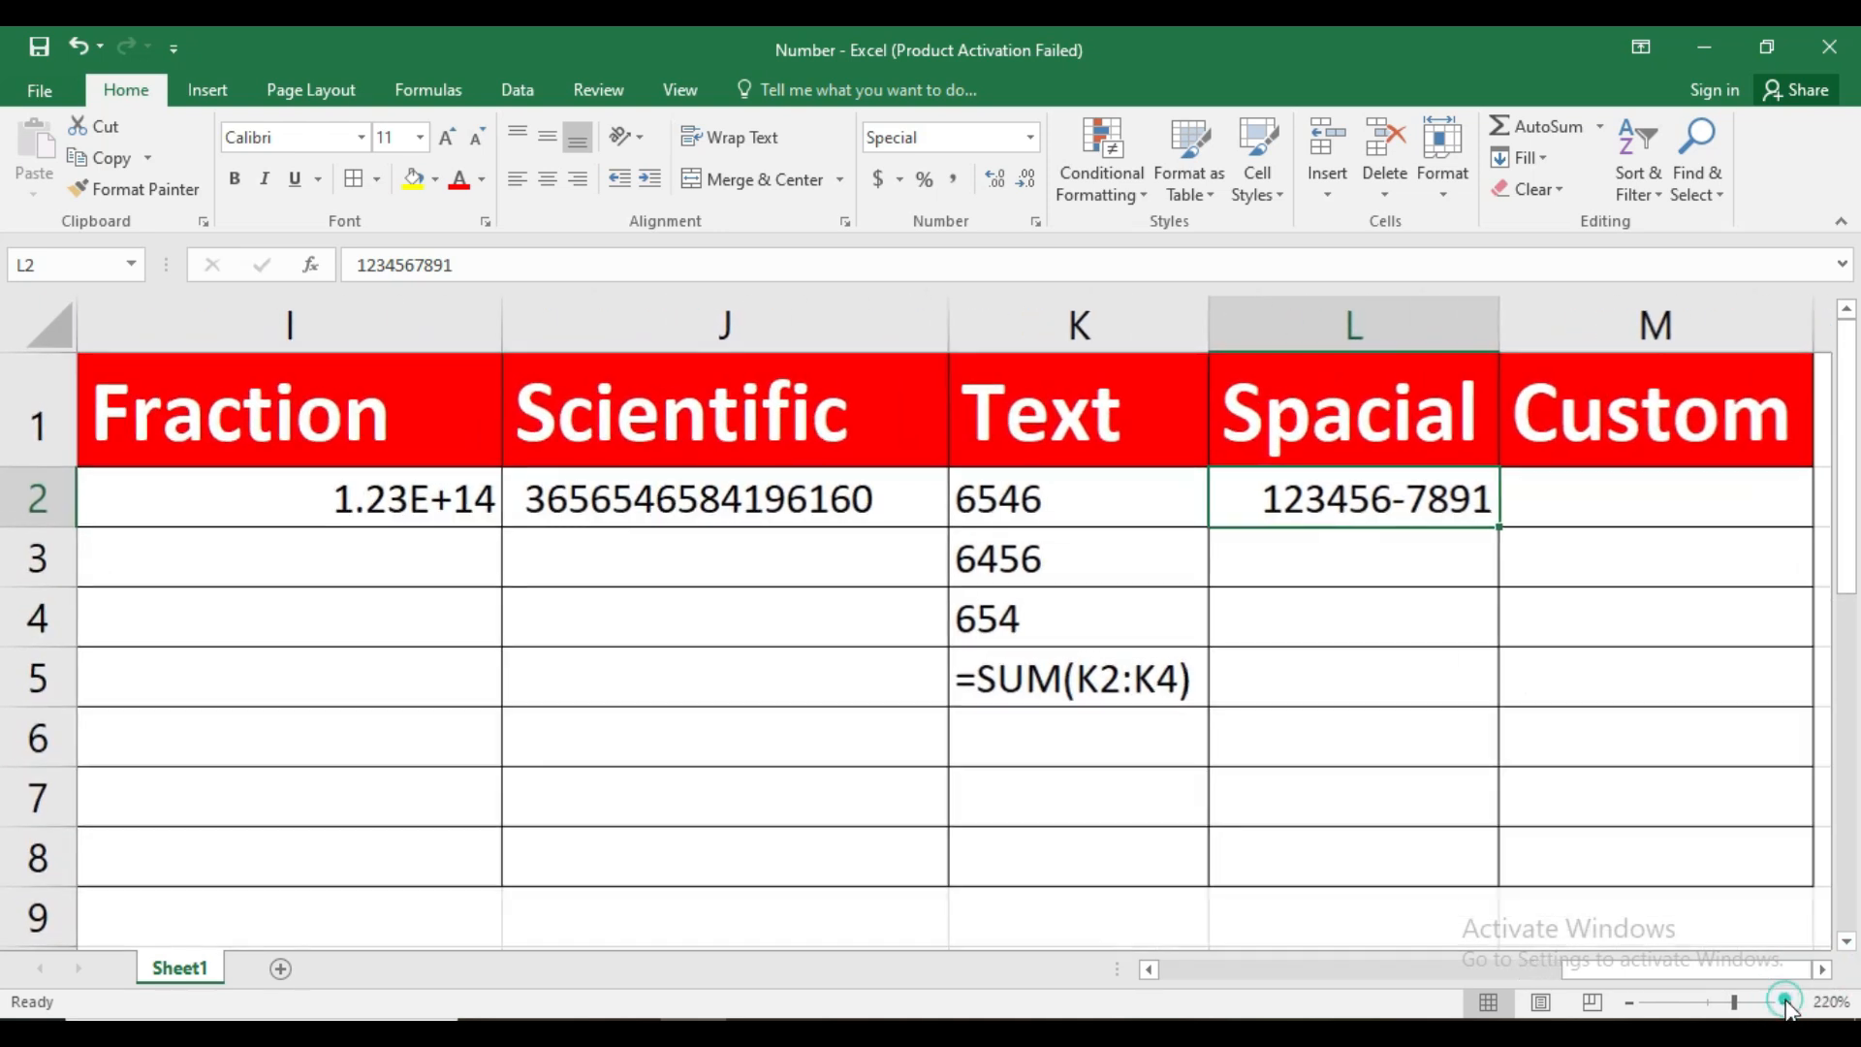
left_click(1822, 970)
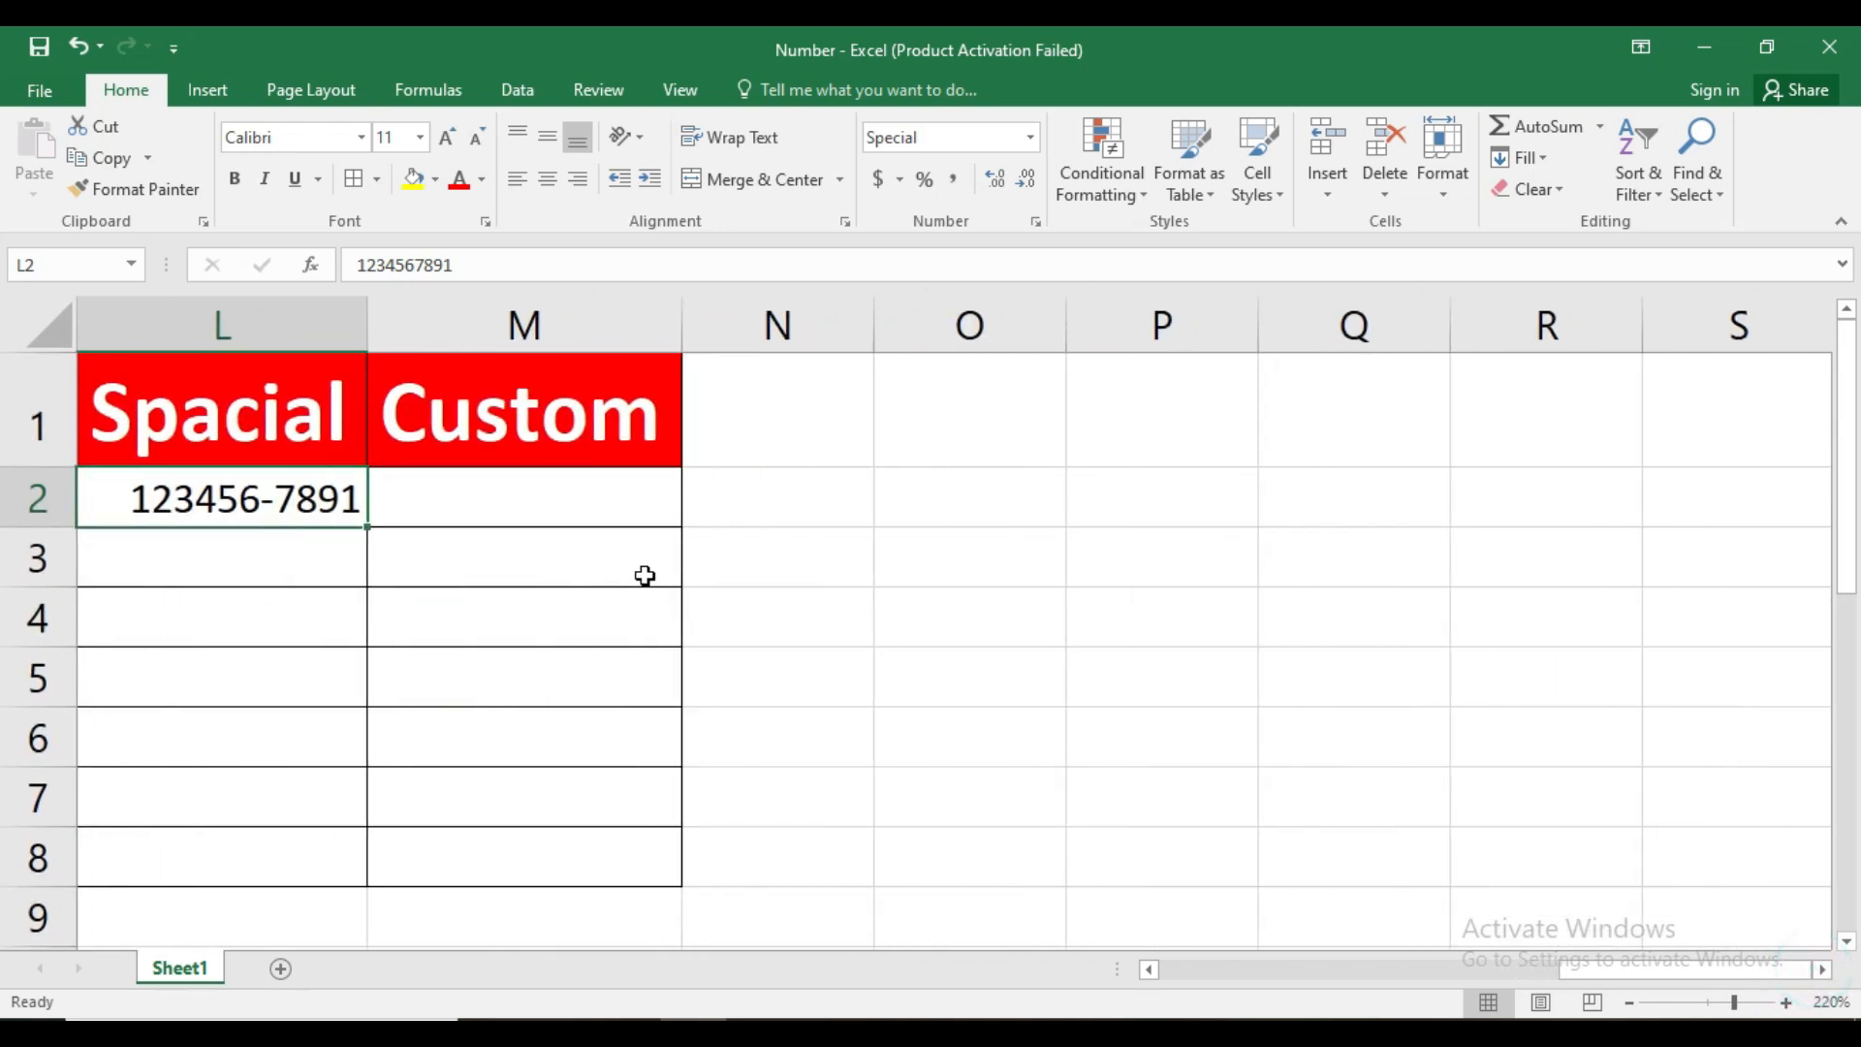
left_click(1035, 221)
left_click_drag(635, 160, 930, 213)
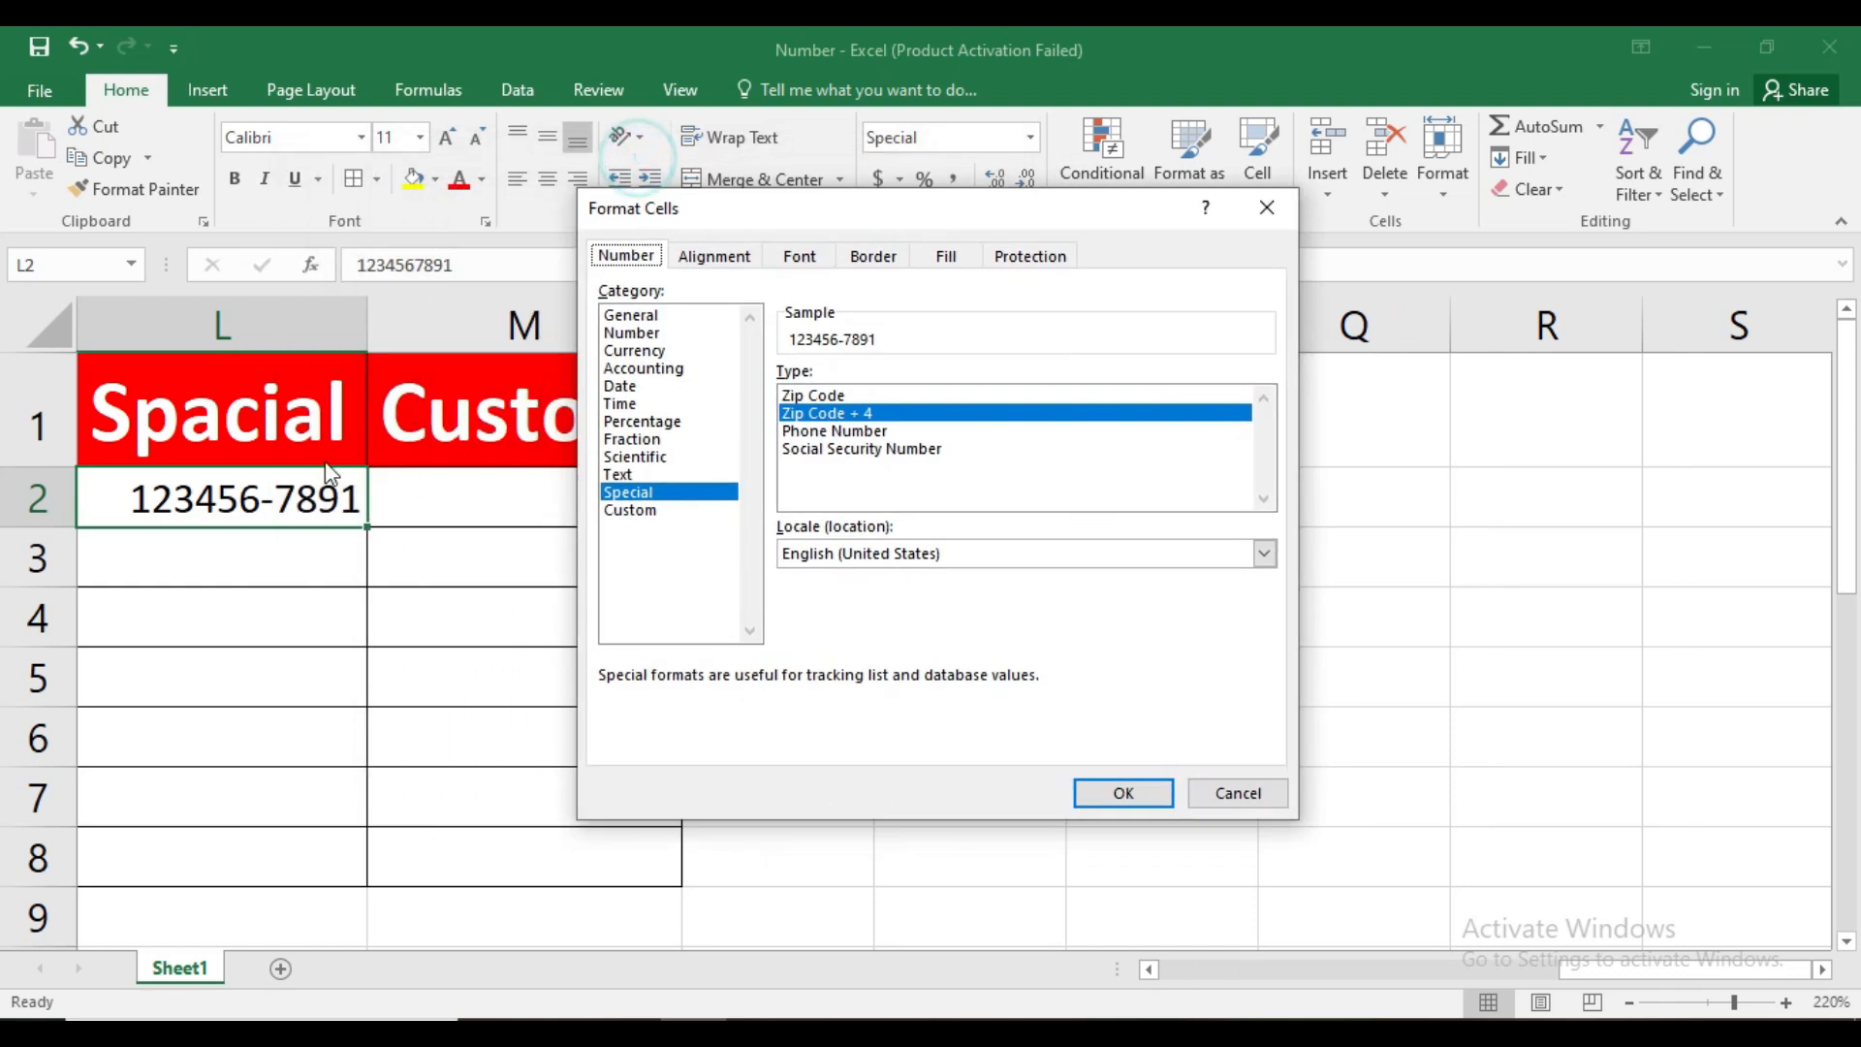
left_click(828, 432)
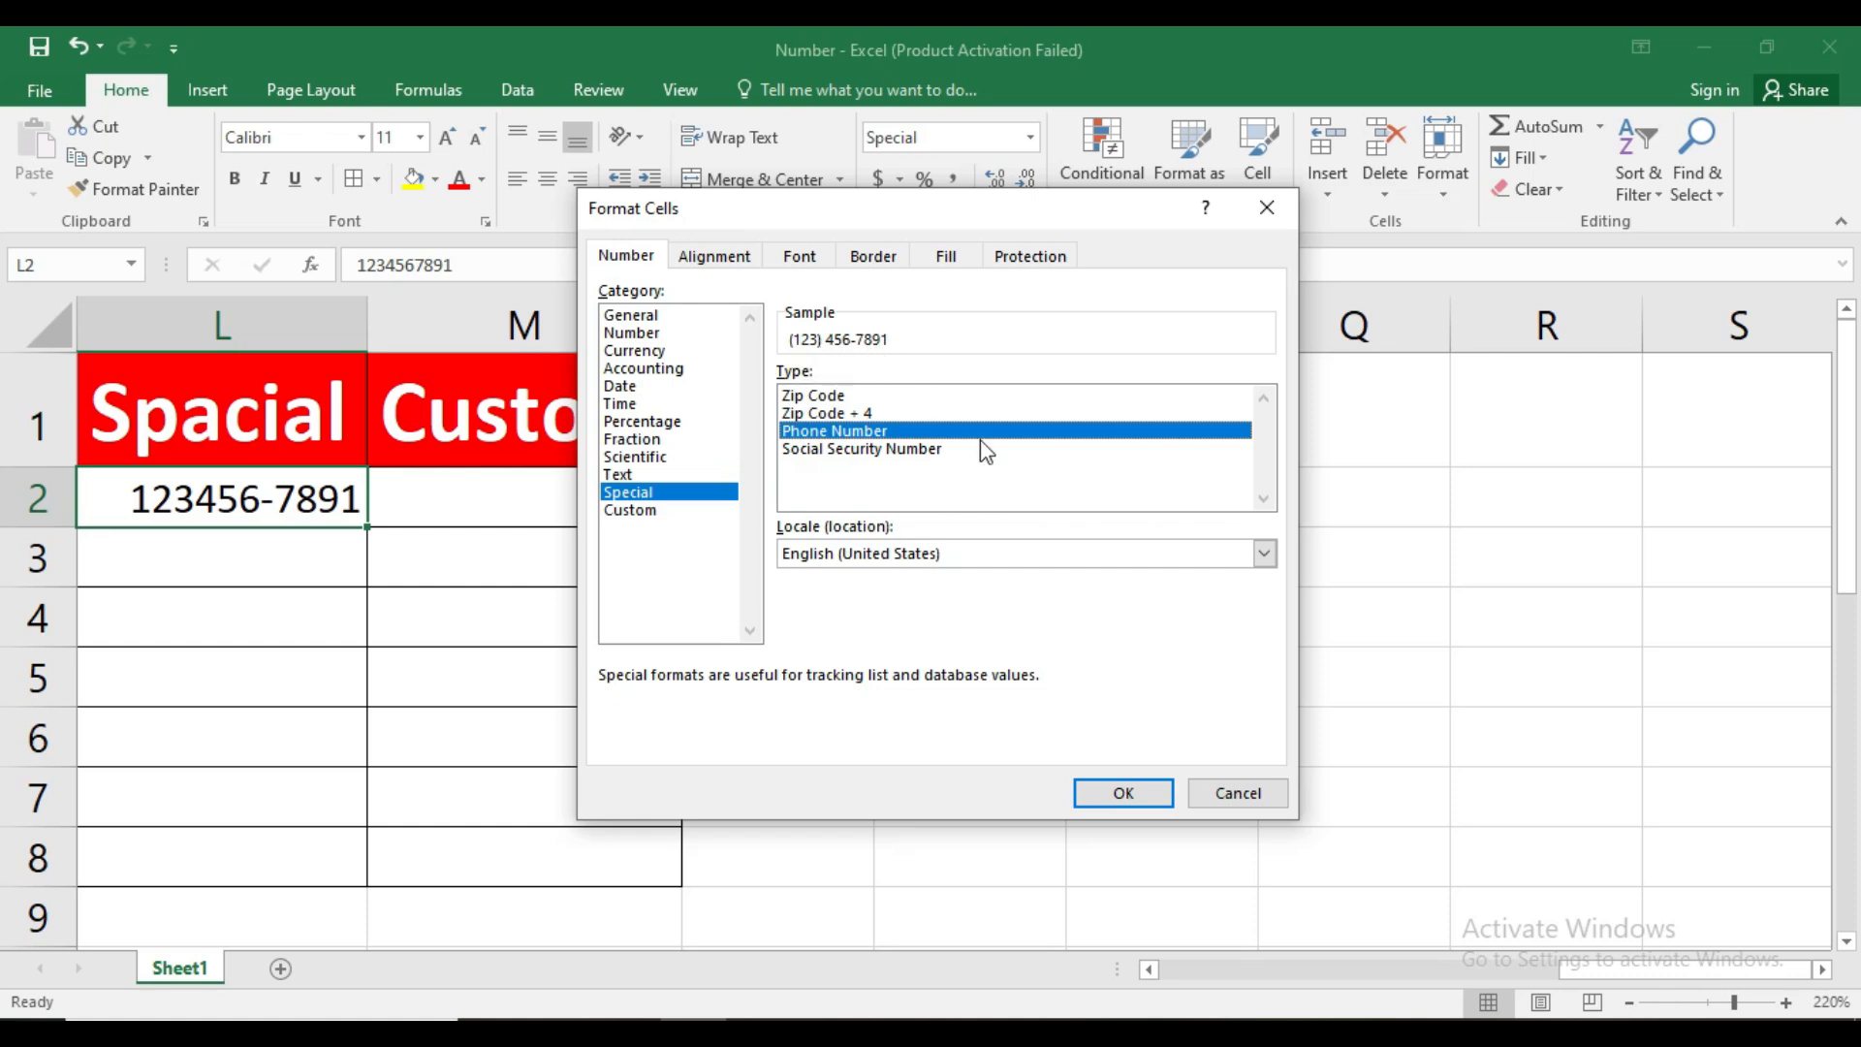
left_click(1123, 792)
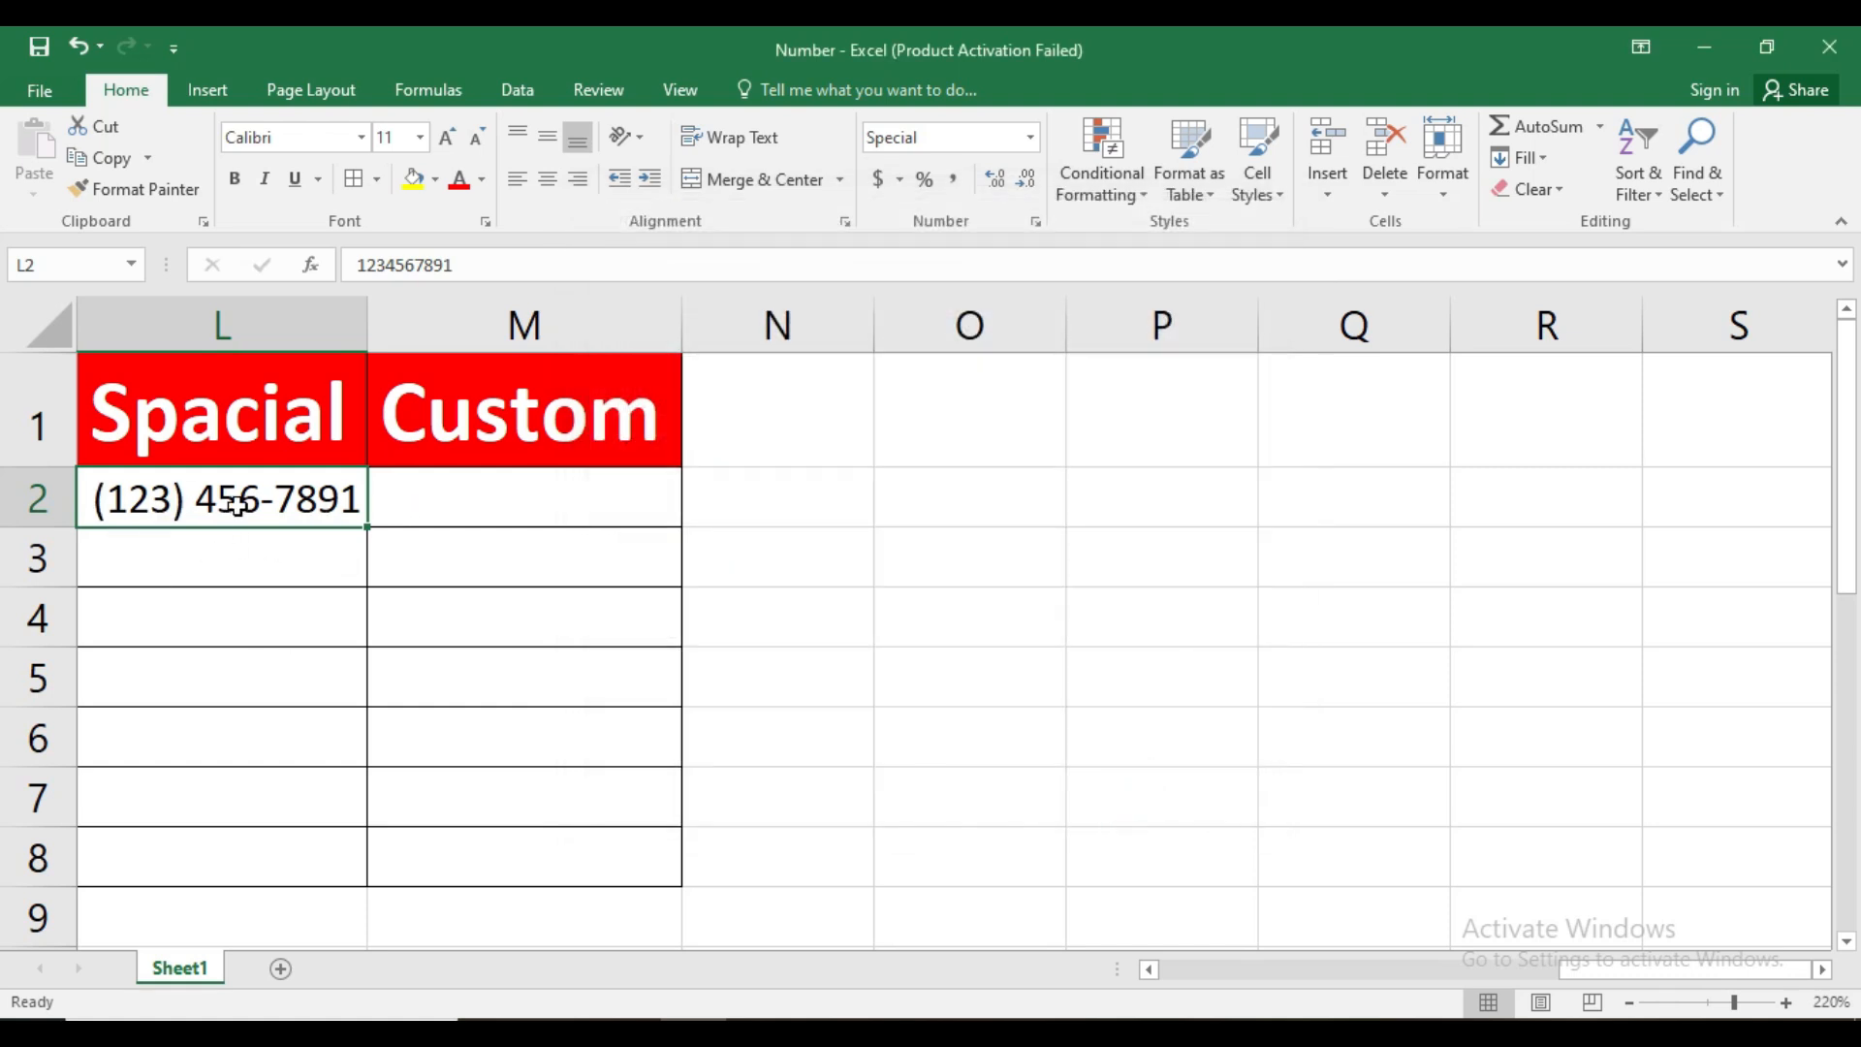
Change L2's Special number format type to Social Security Number
left_click(1037, 221)
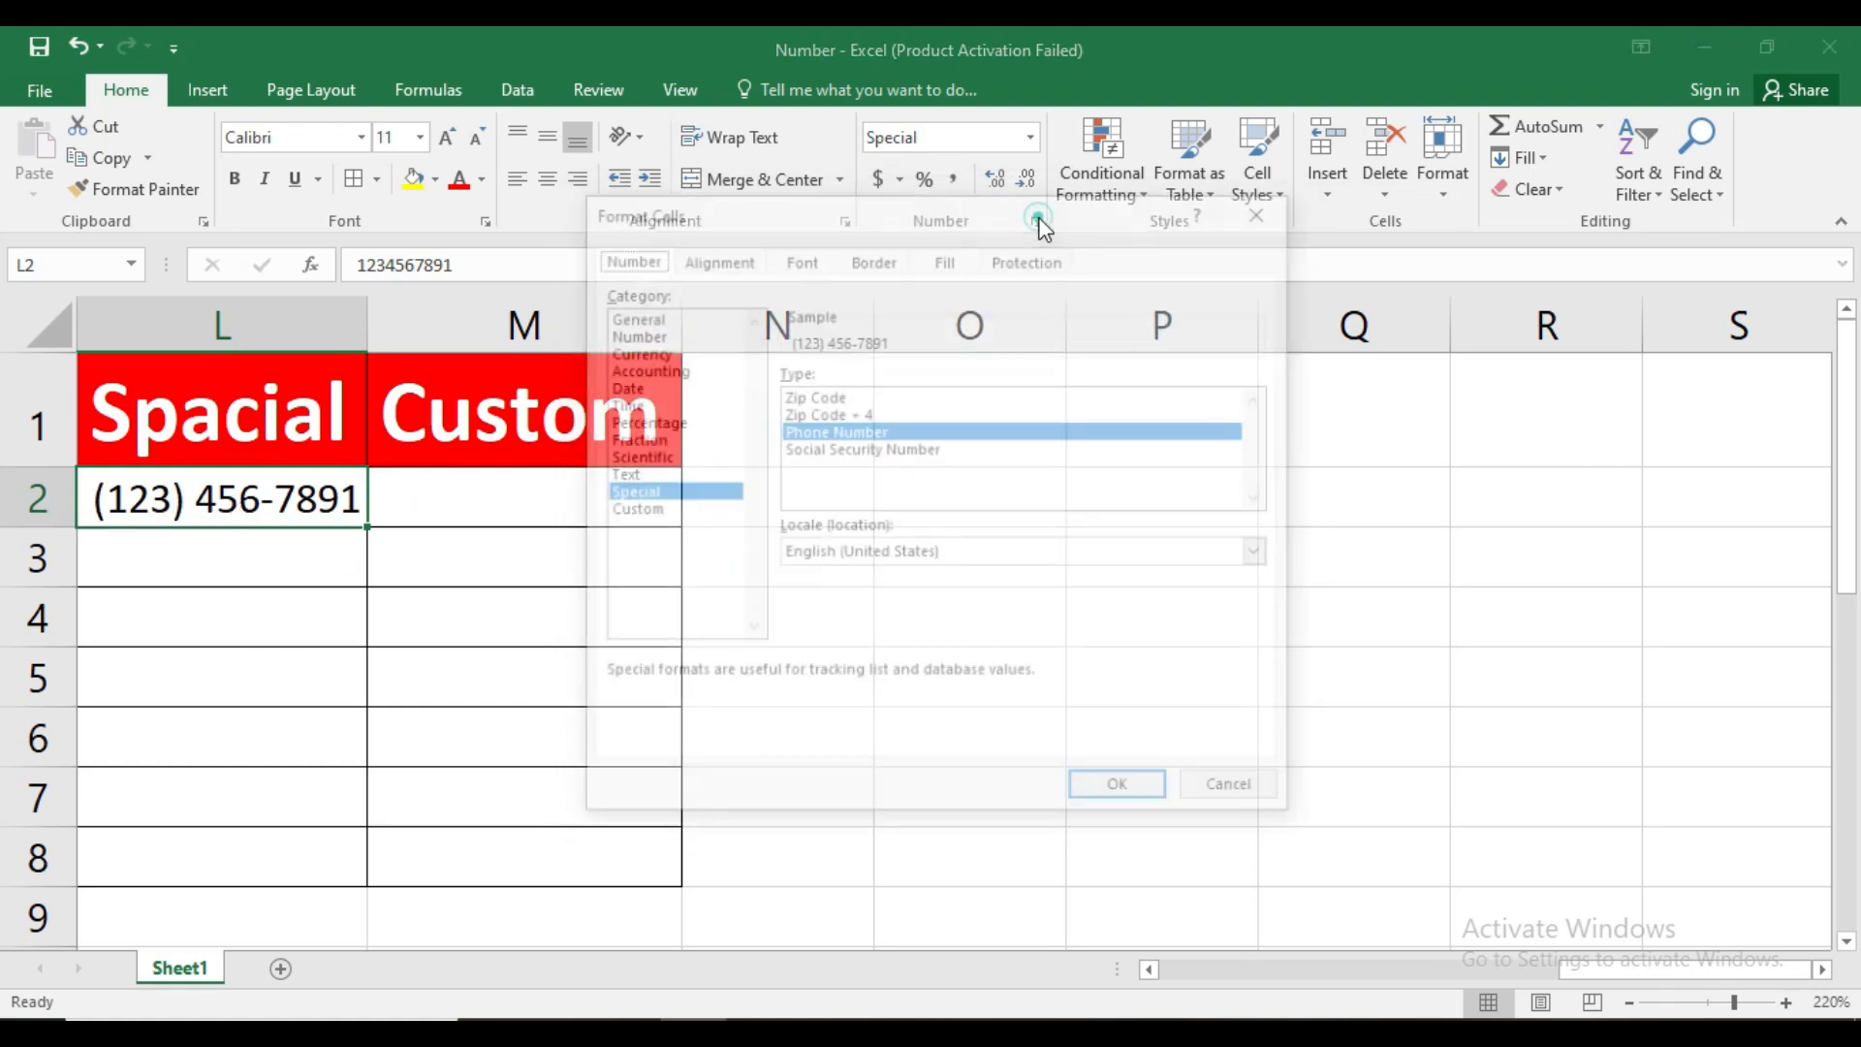
left_click(820, 450)
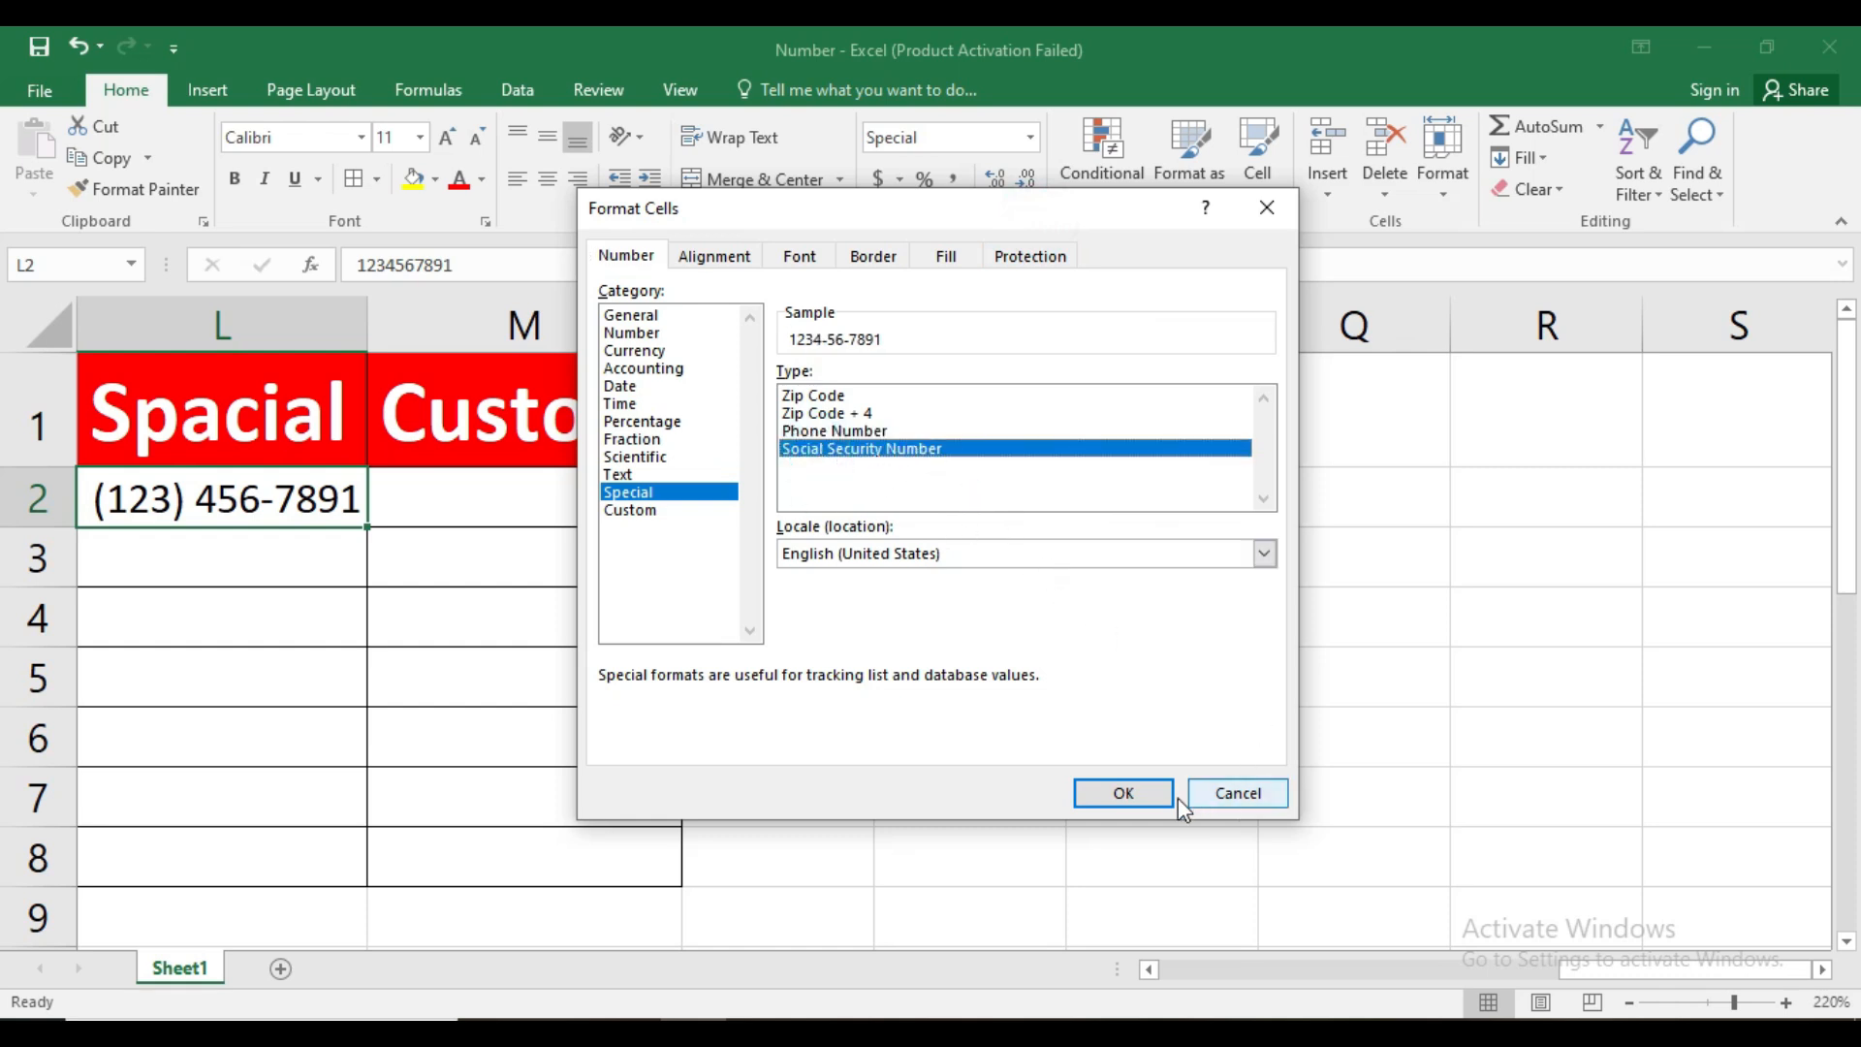
left_click(1136, 792)
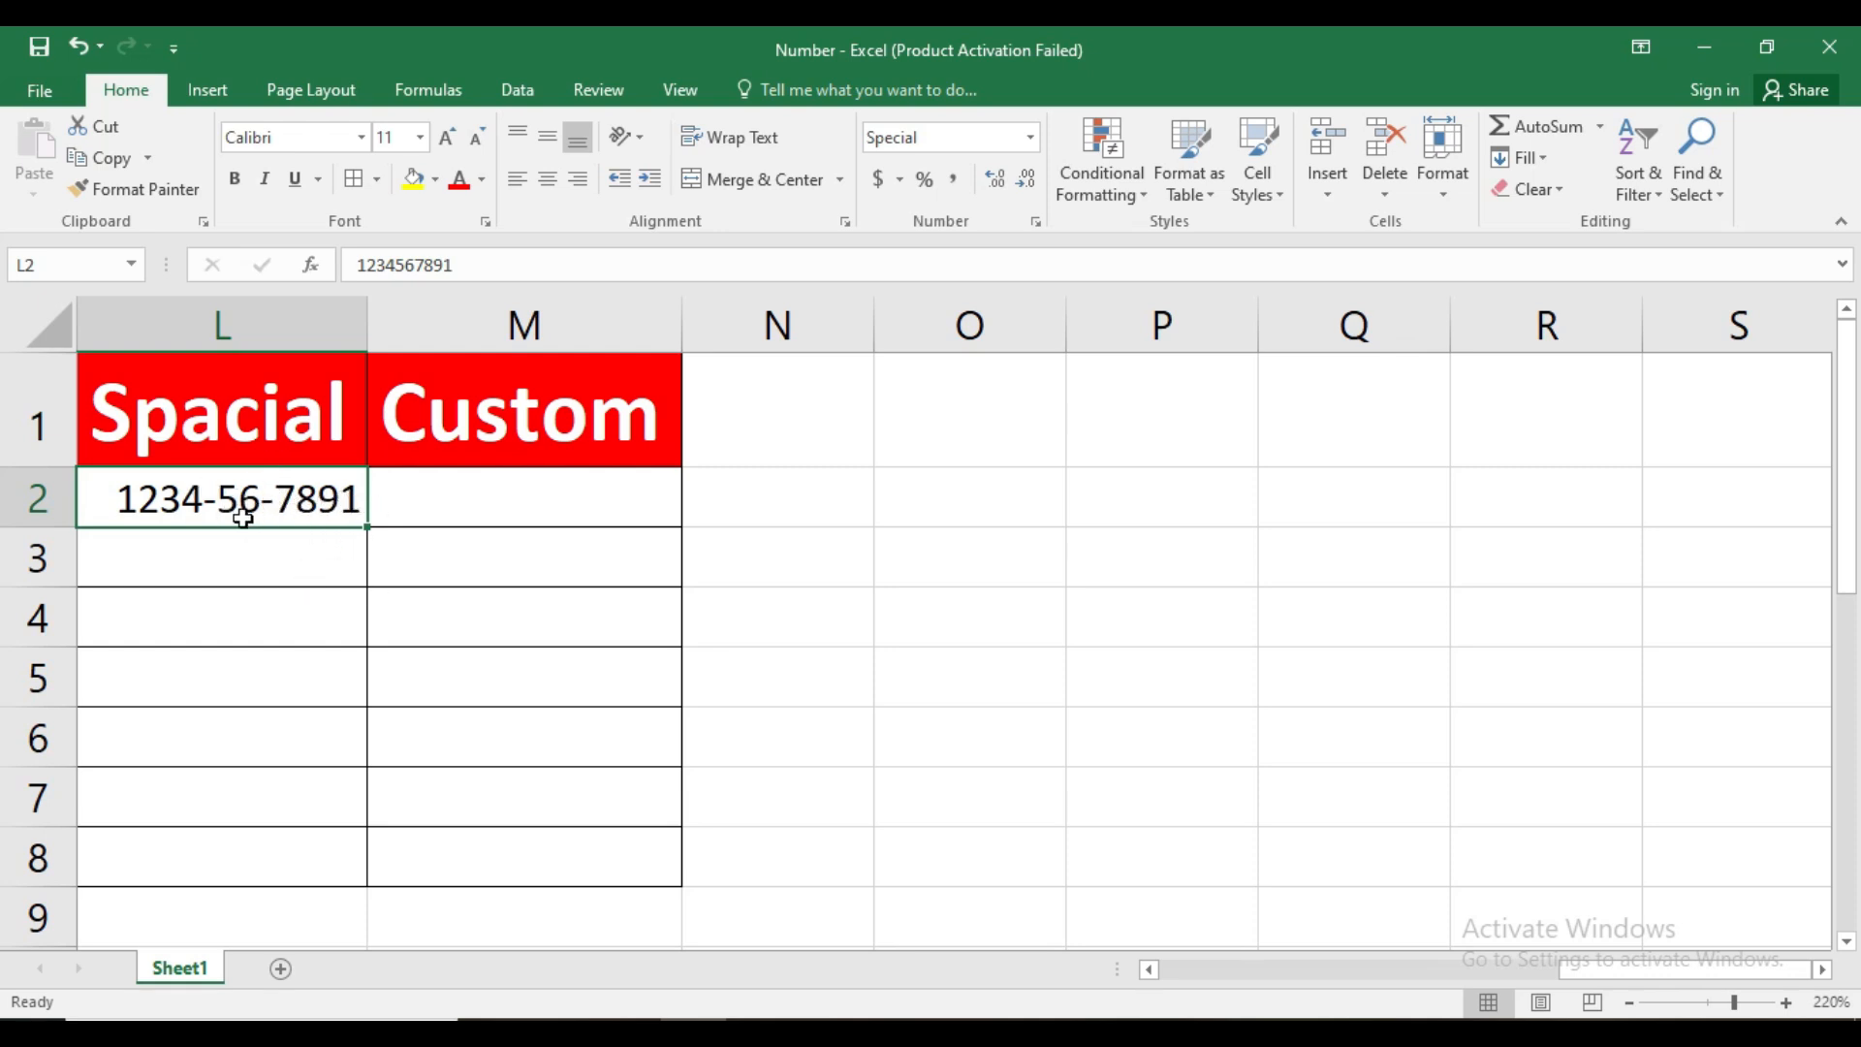
left_click(291, 551)
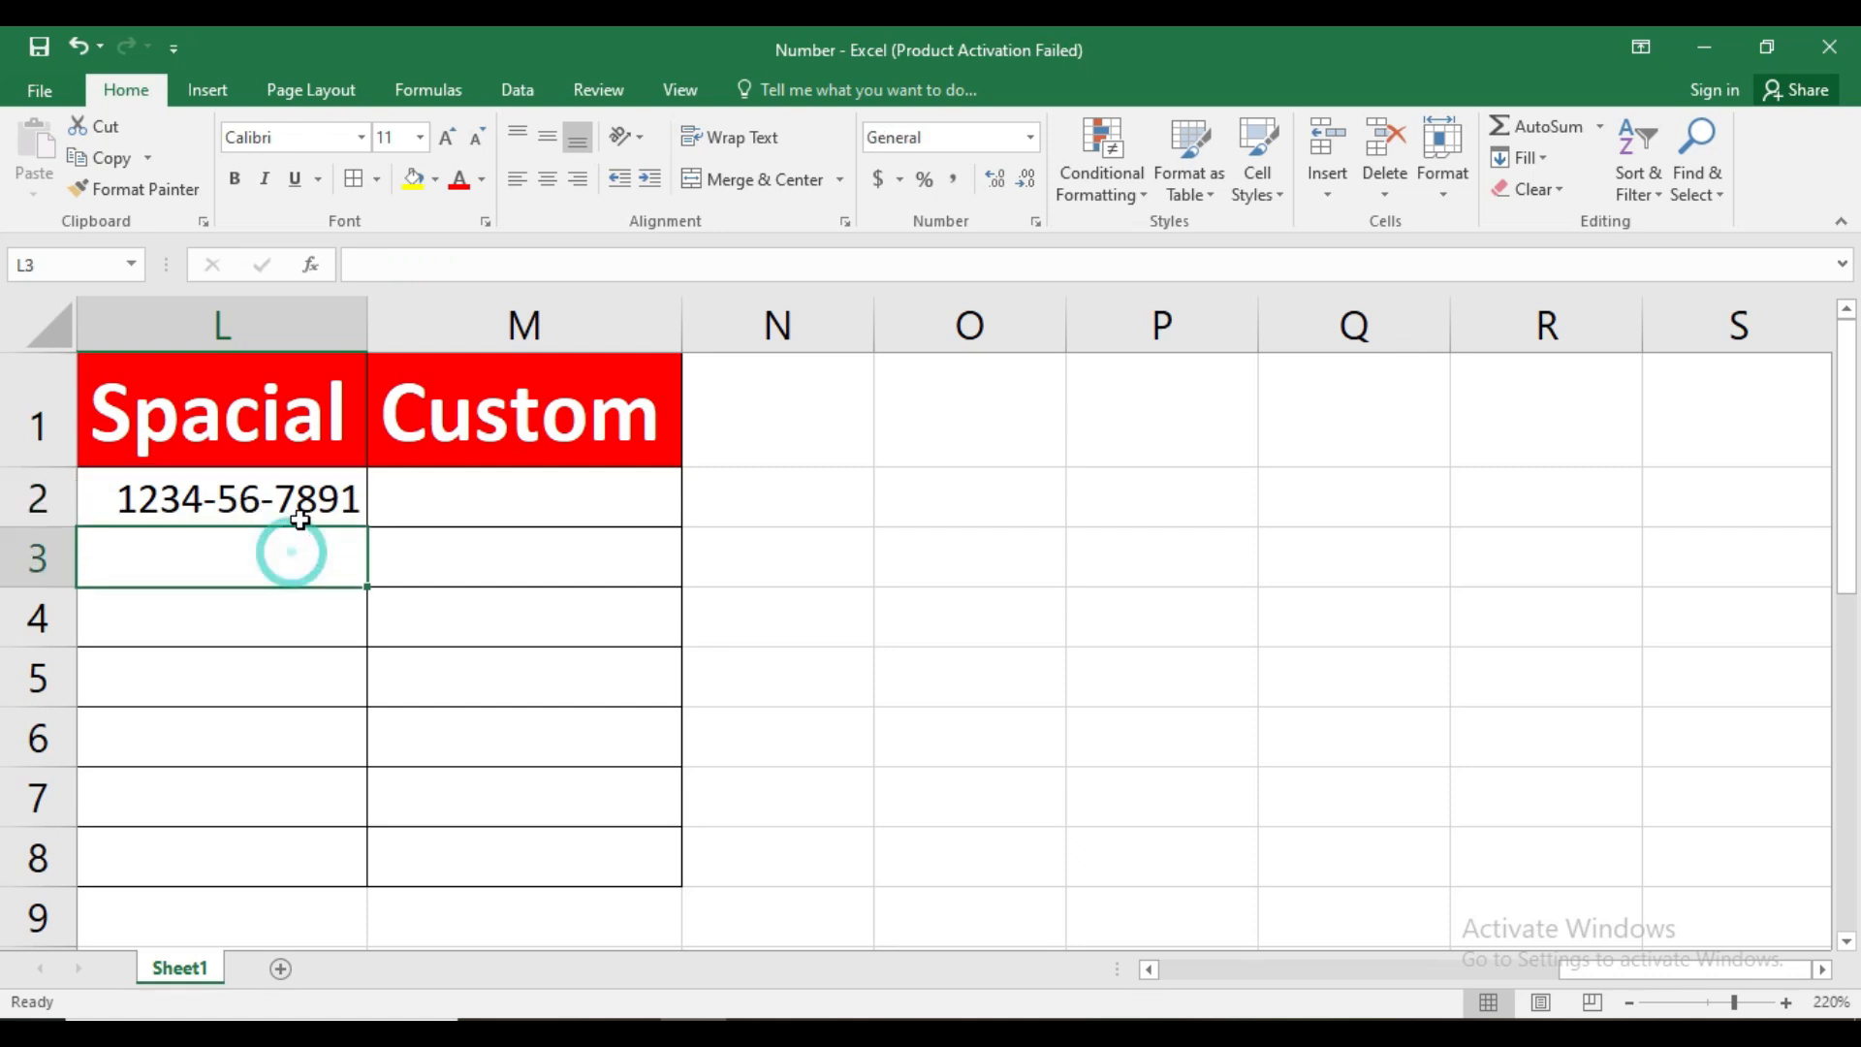
left_click(300, 514)
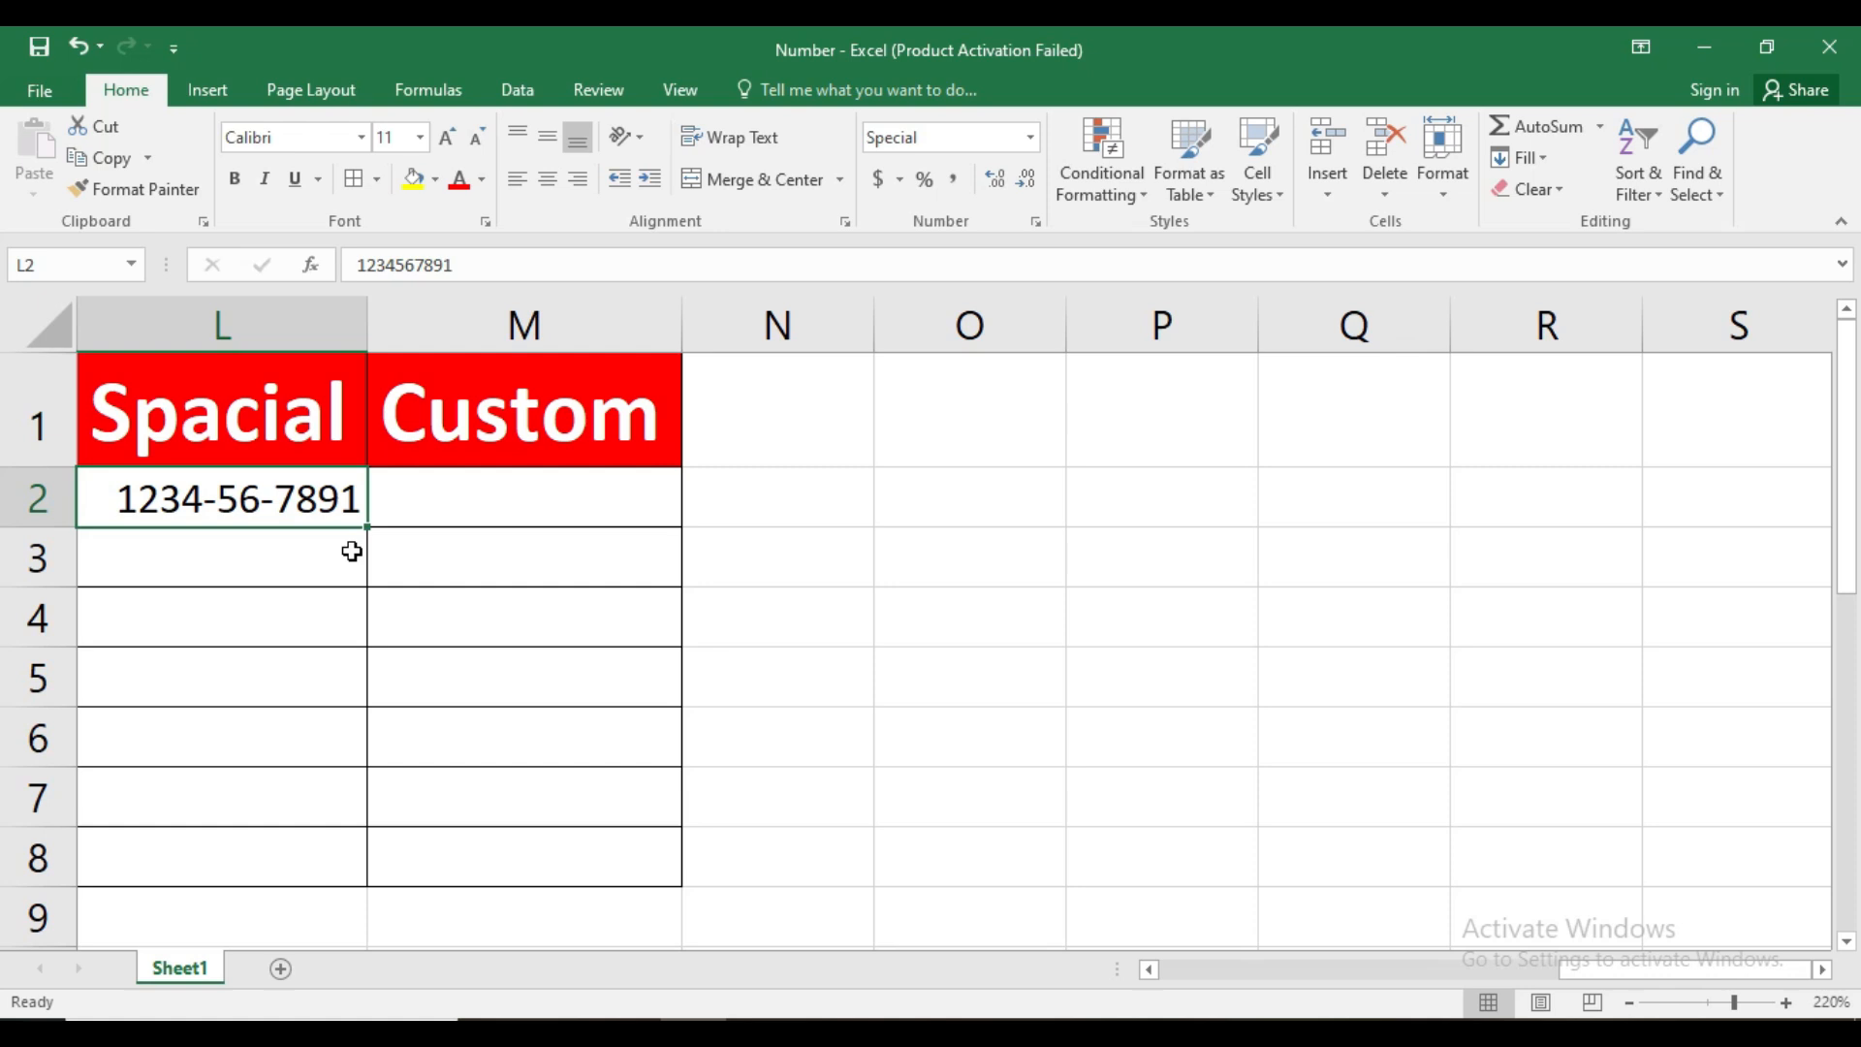
Look through the Custom number format codes offered for M2, leaving the cell's format unaltered
left_click(502, 479)
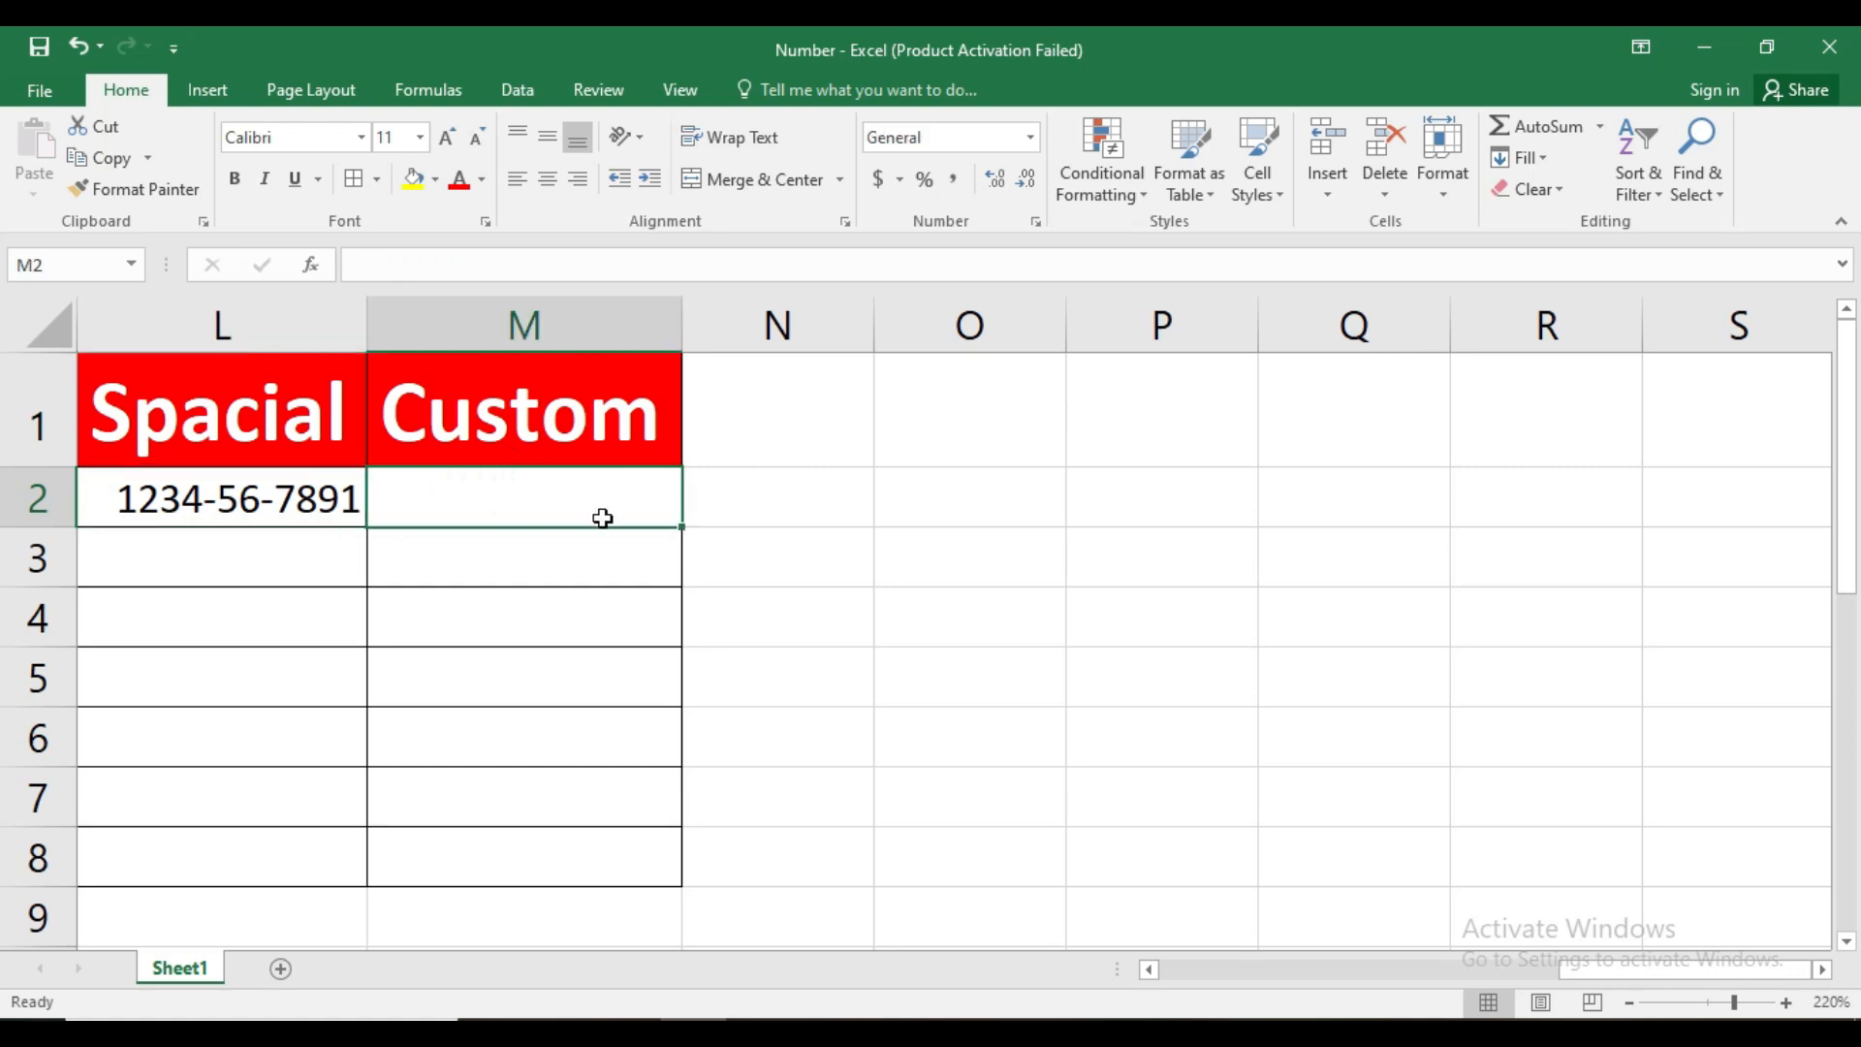
left_click(1036, 223)
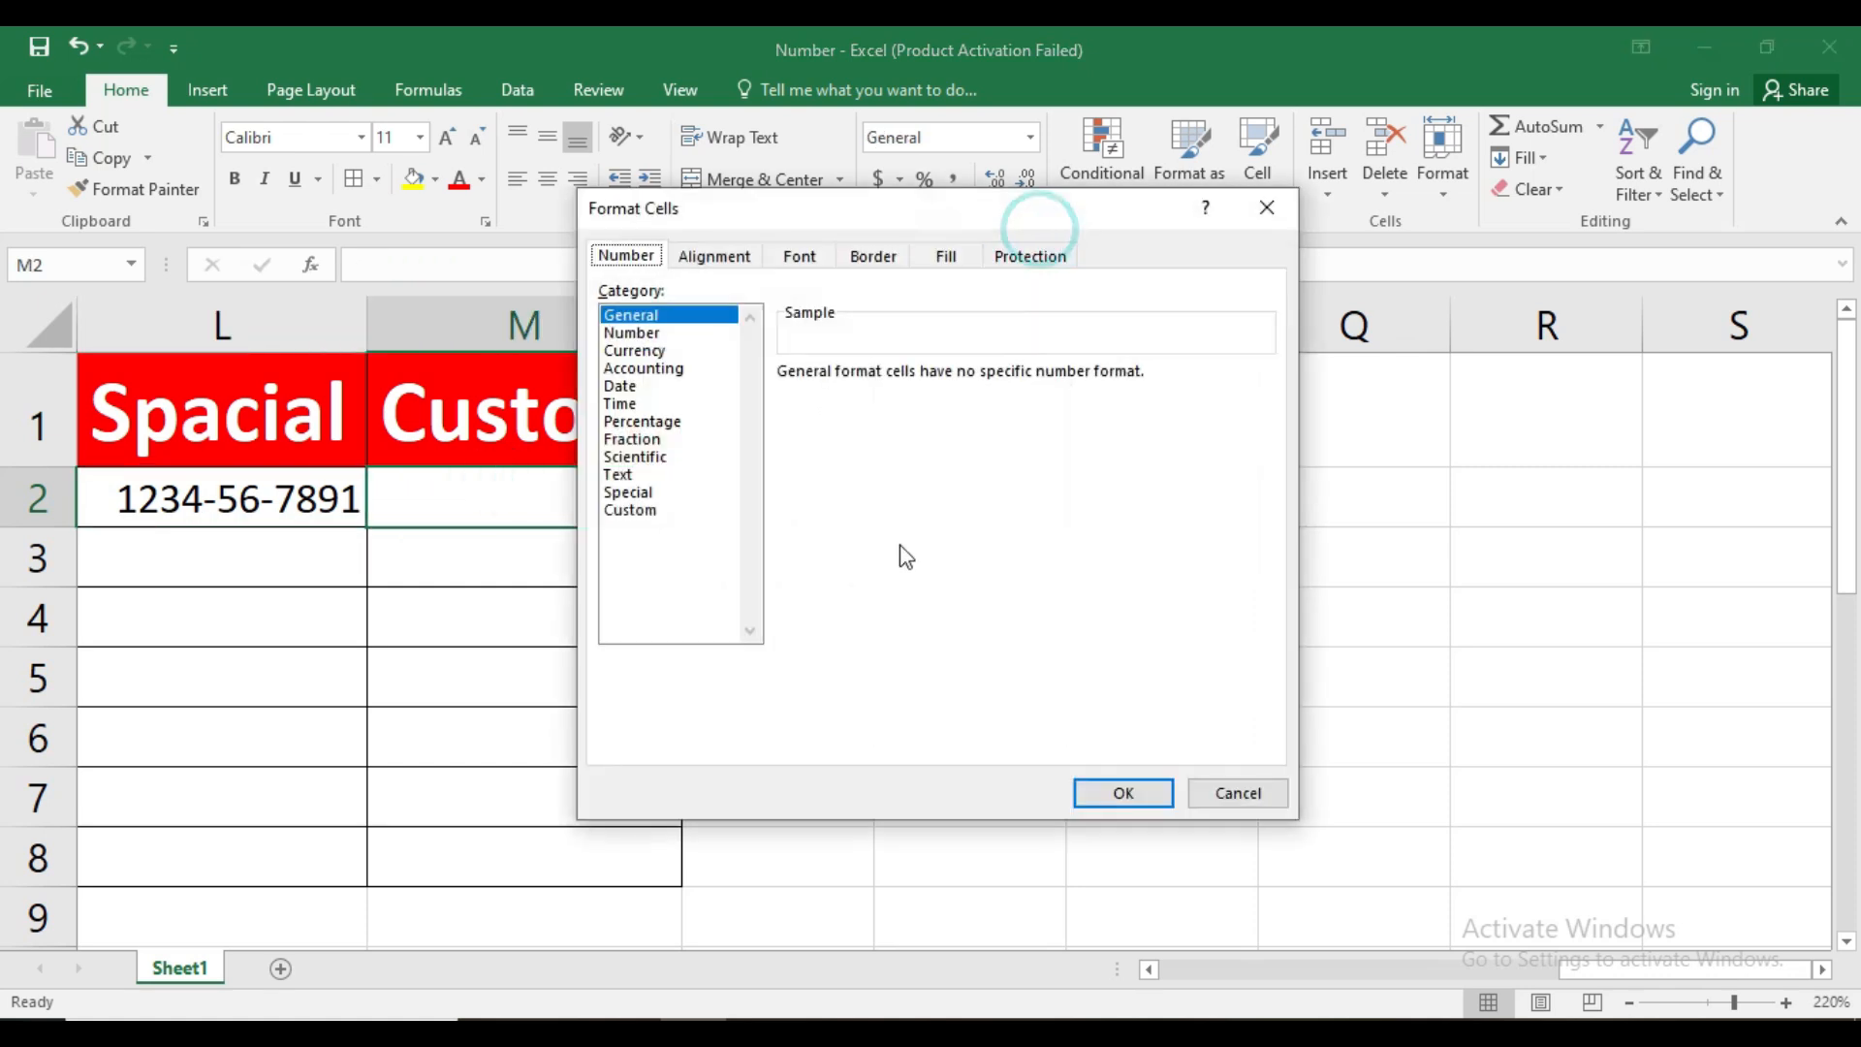
left_click(640, 509)
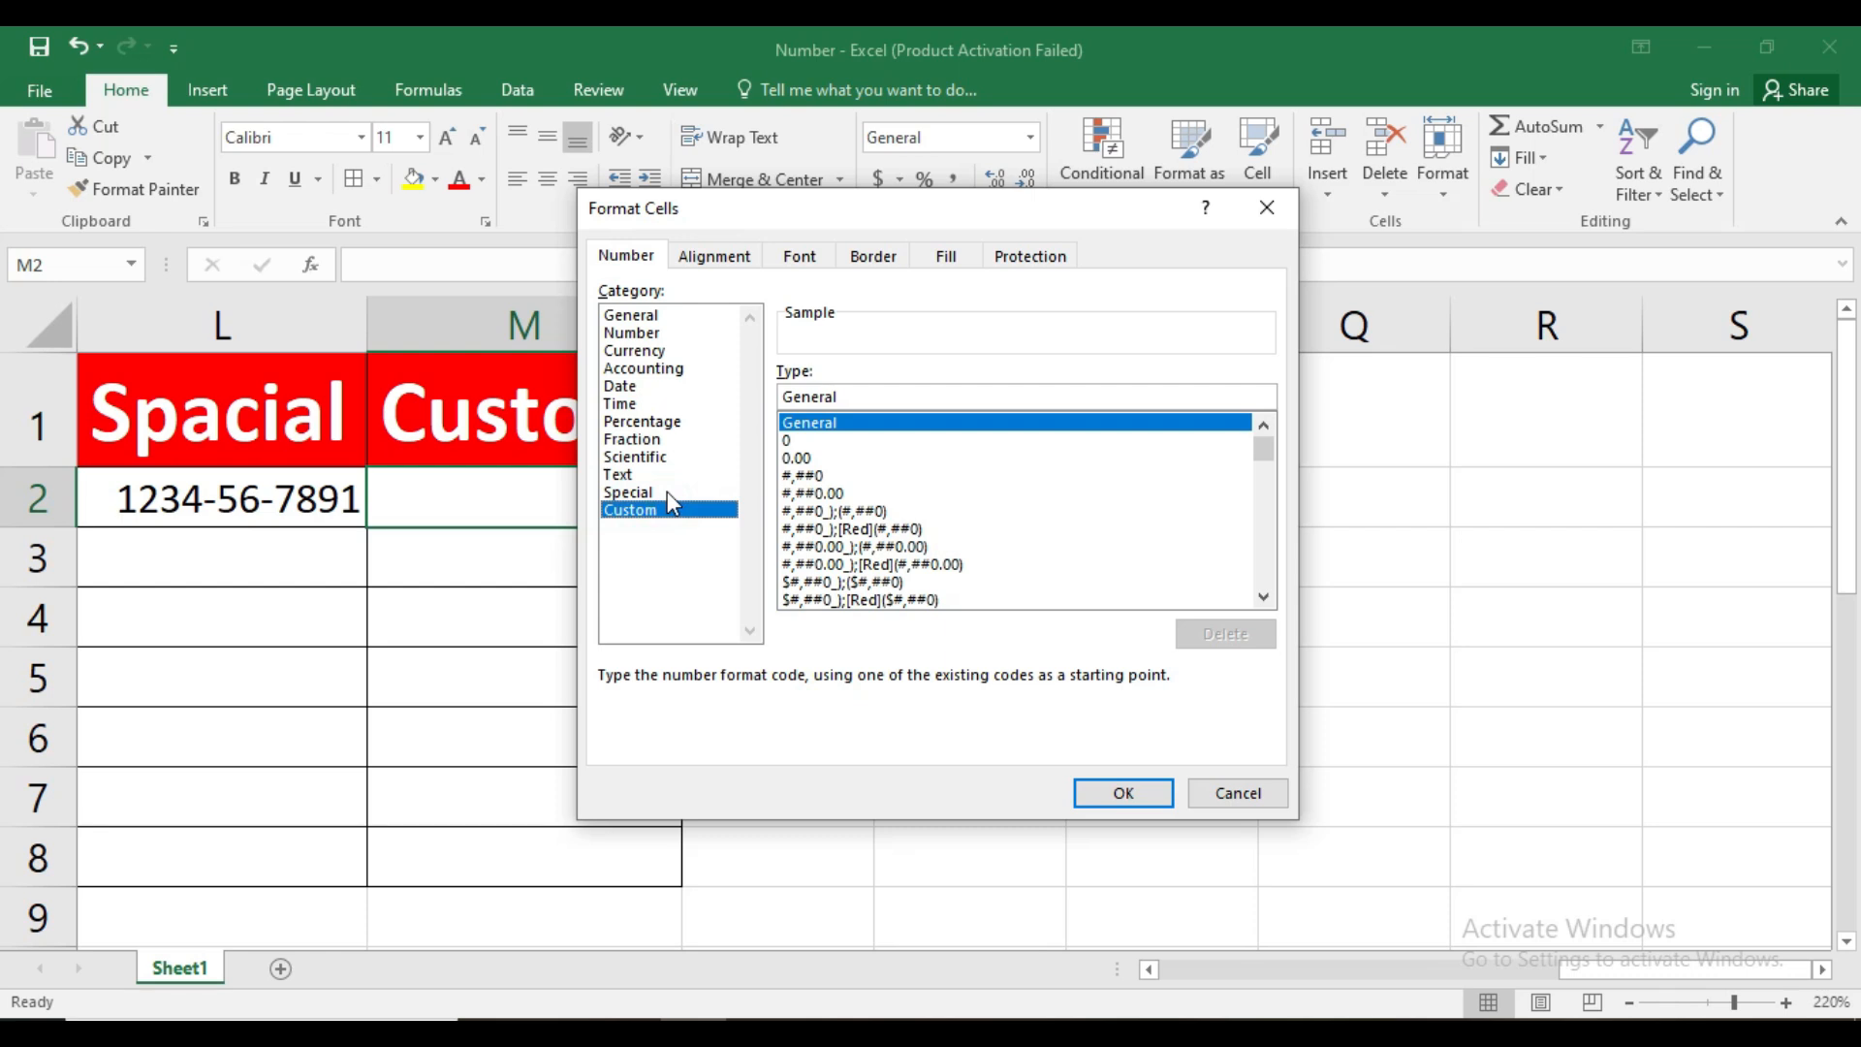
left_click_drag(1264, 451, 1270, 591)
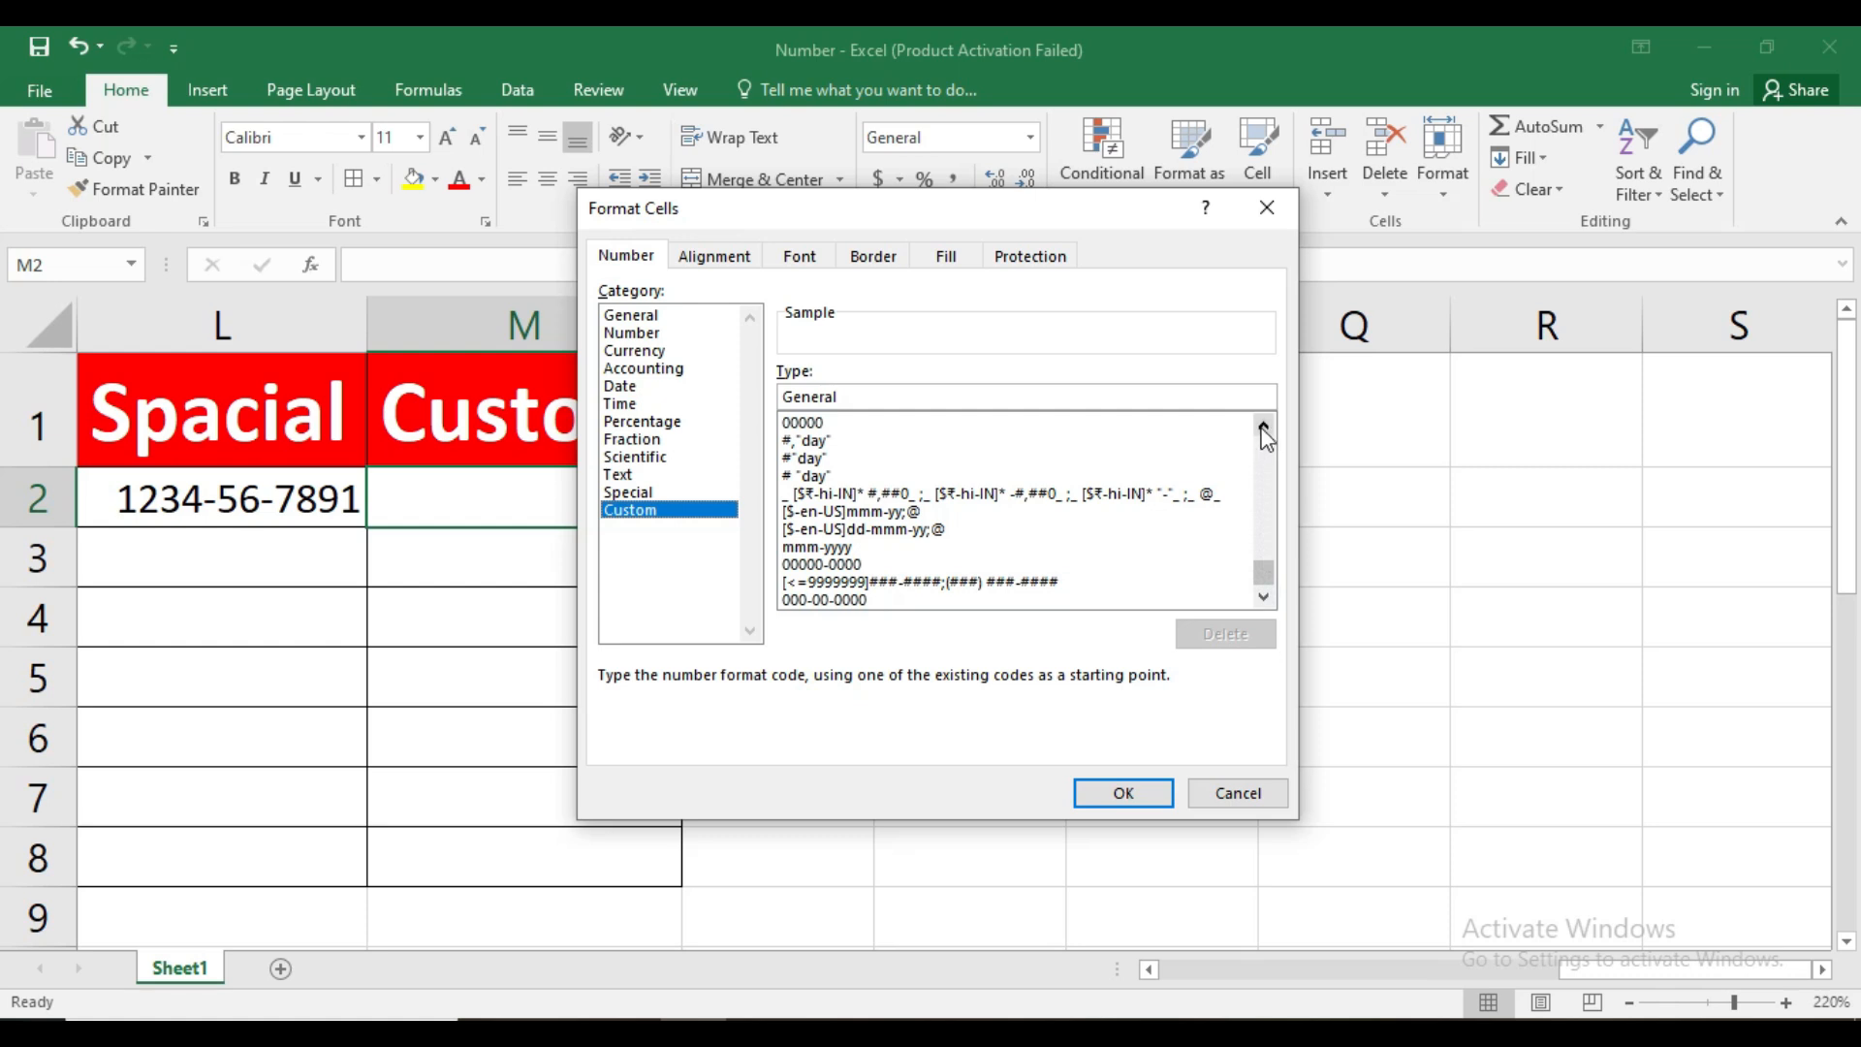
left_click(1266, 204)
left_click(522, 501)
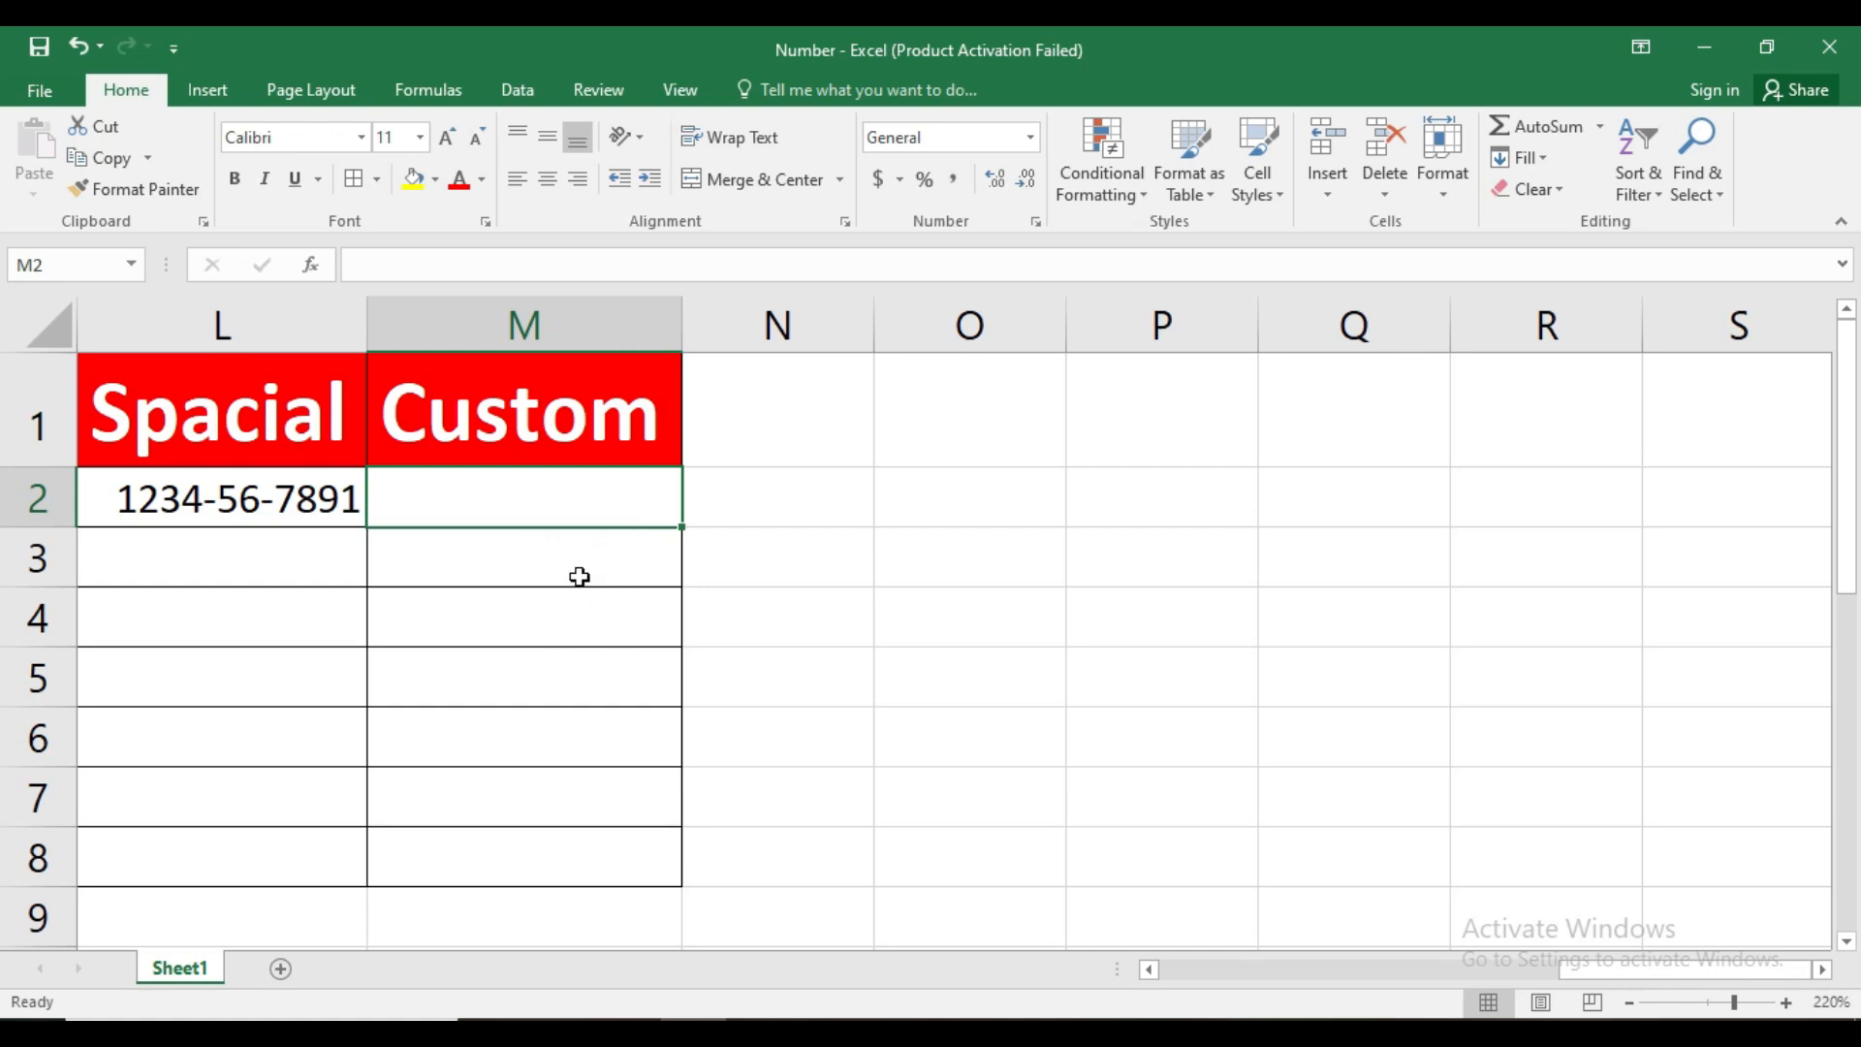
Fill M2:M8 under the Custom heading with 6465, 65654, 6464, 6464, 96484, 6484 and 9684
type("6465")
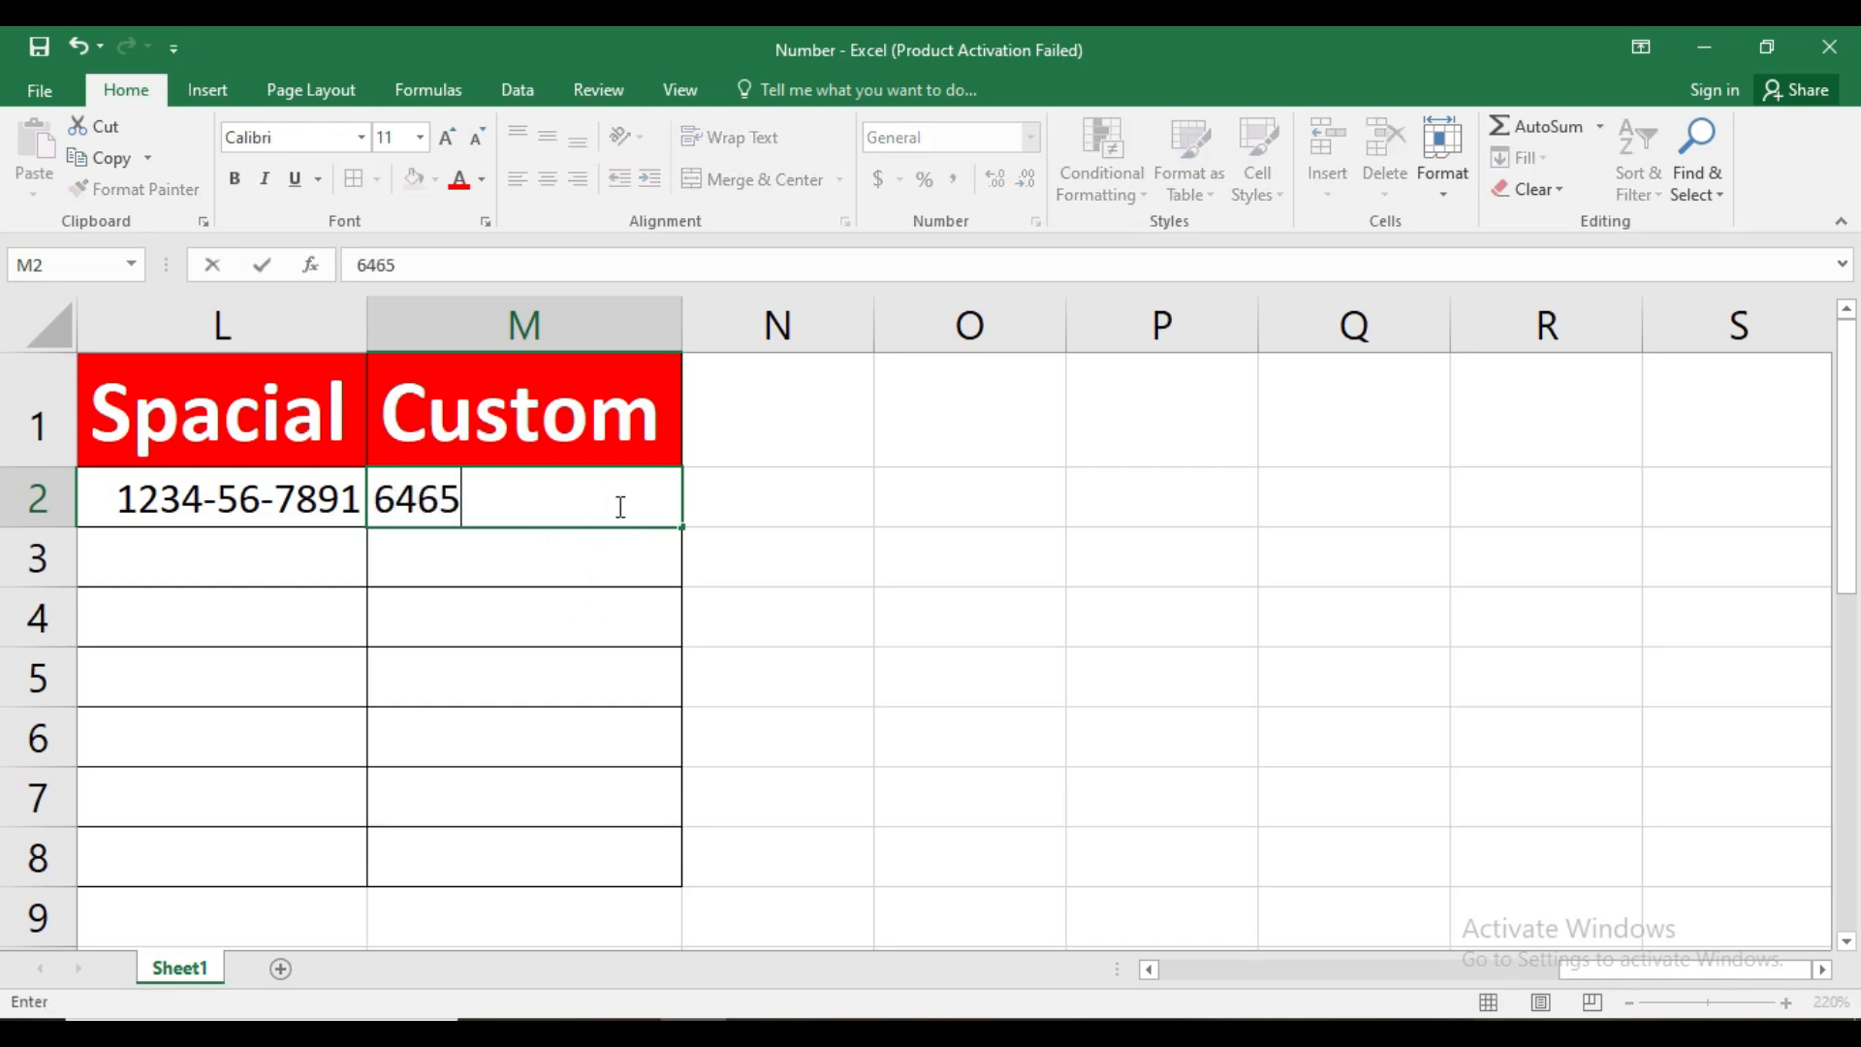
key("Return")
type("65654")
key("Return")
type("6464")
key("Return")
type("6464")
key("Return")
type("96484")
key("Return")
type("6484")
key("Return")
type("9684")
key("Return")
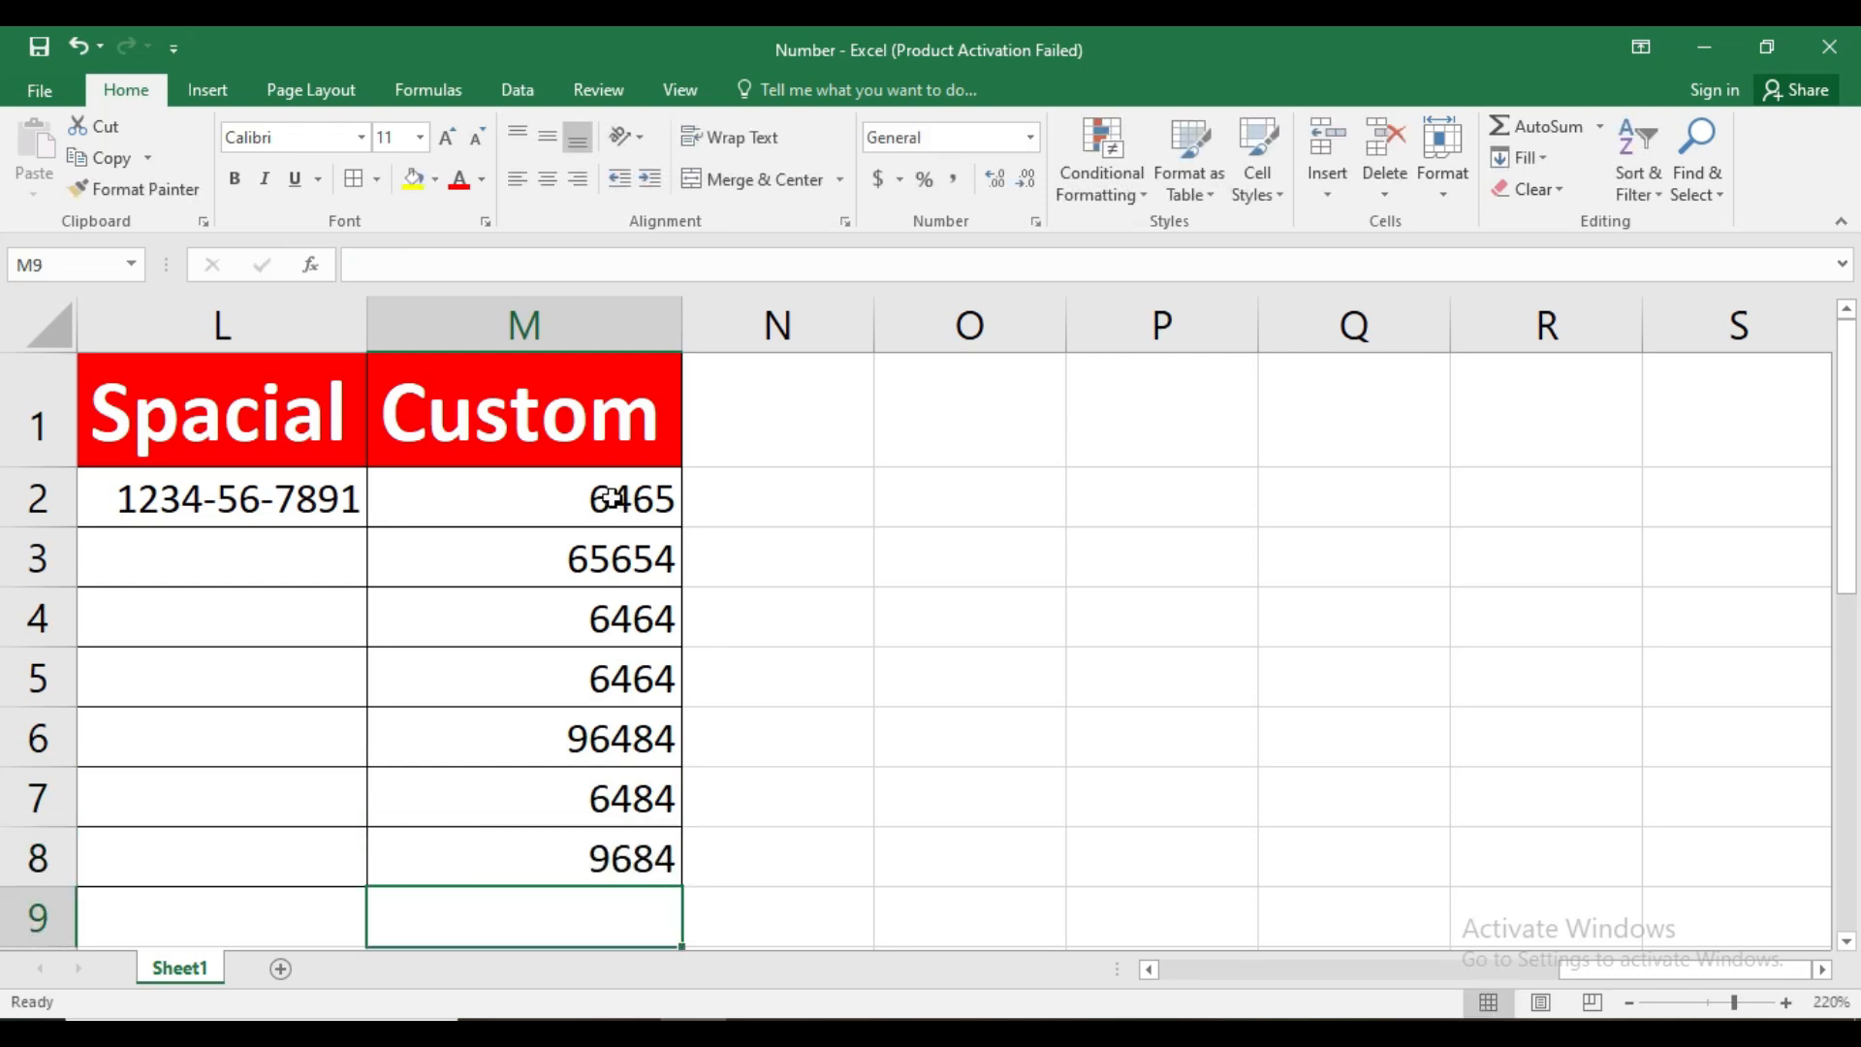
Apply the custom number format #"day" to M2:M8
left_click_drag(610, 497, 642, 858)
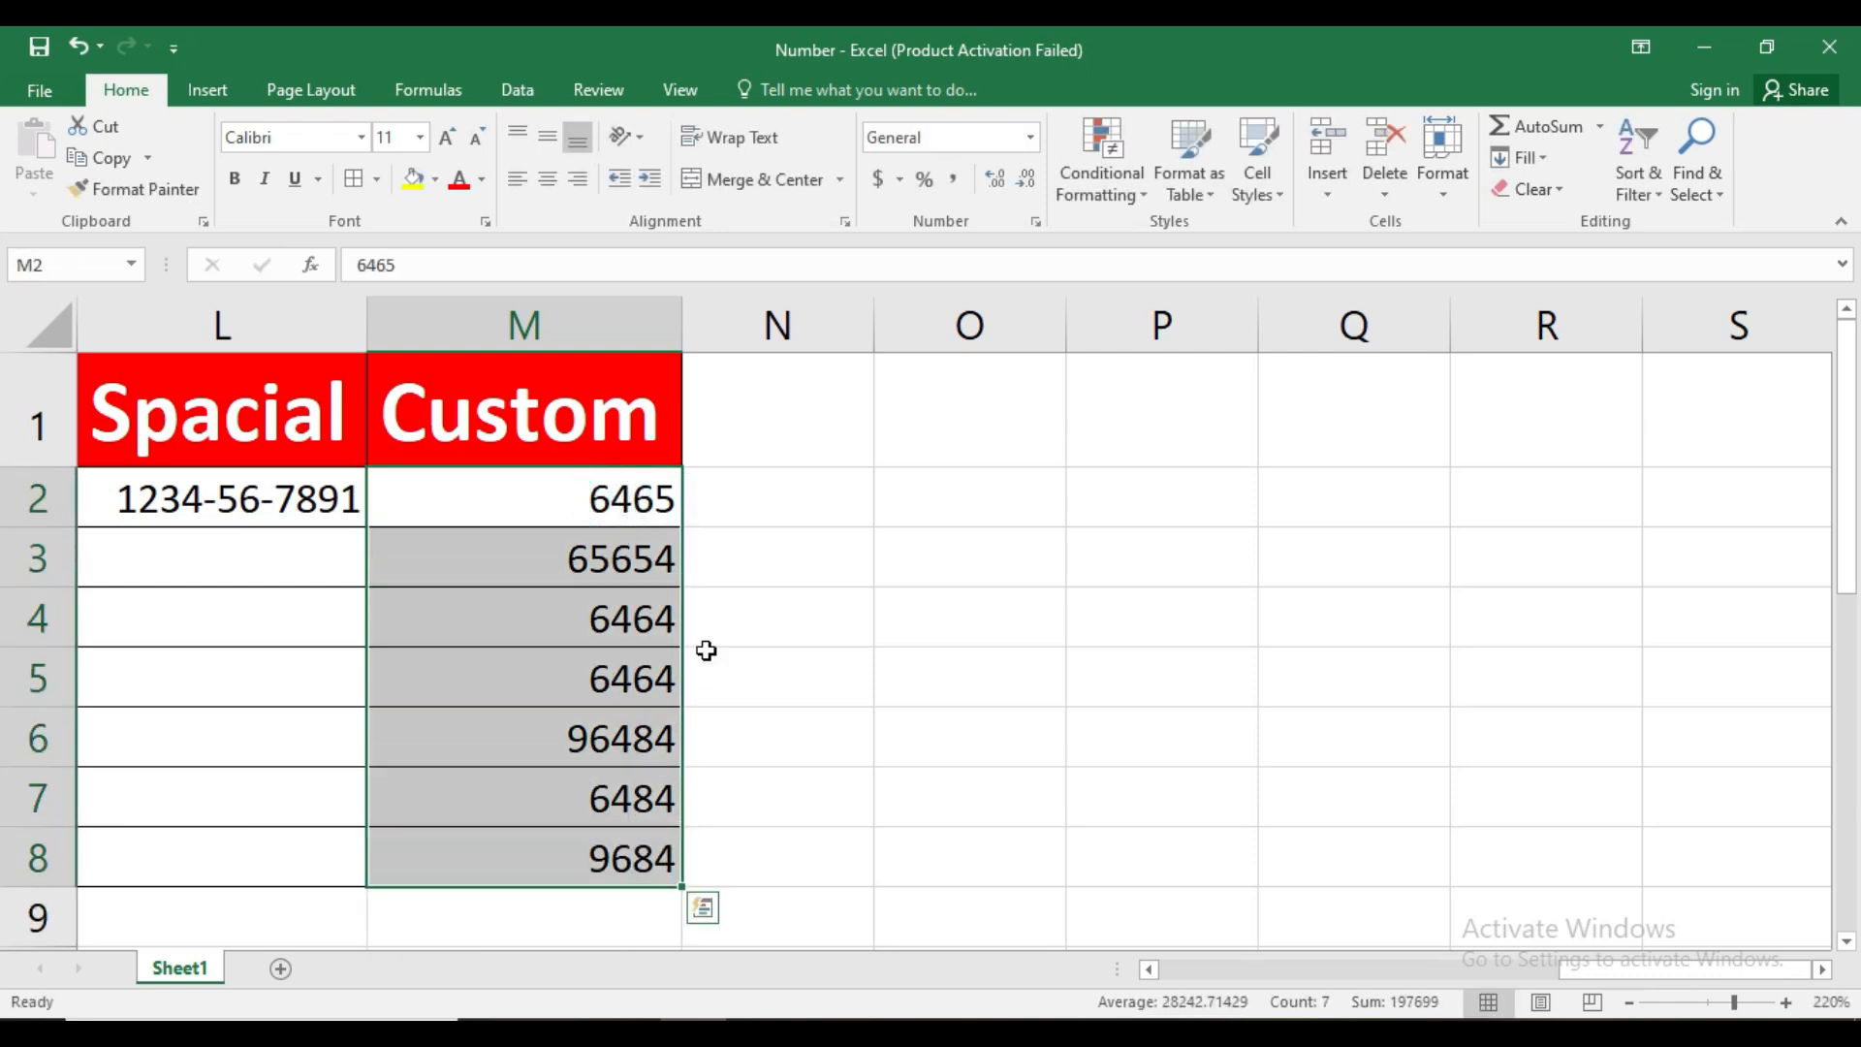
left_click(1036, 224)
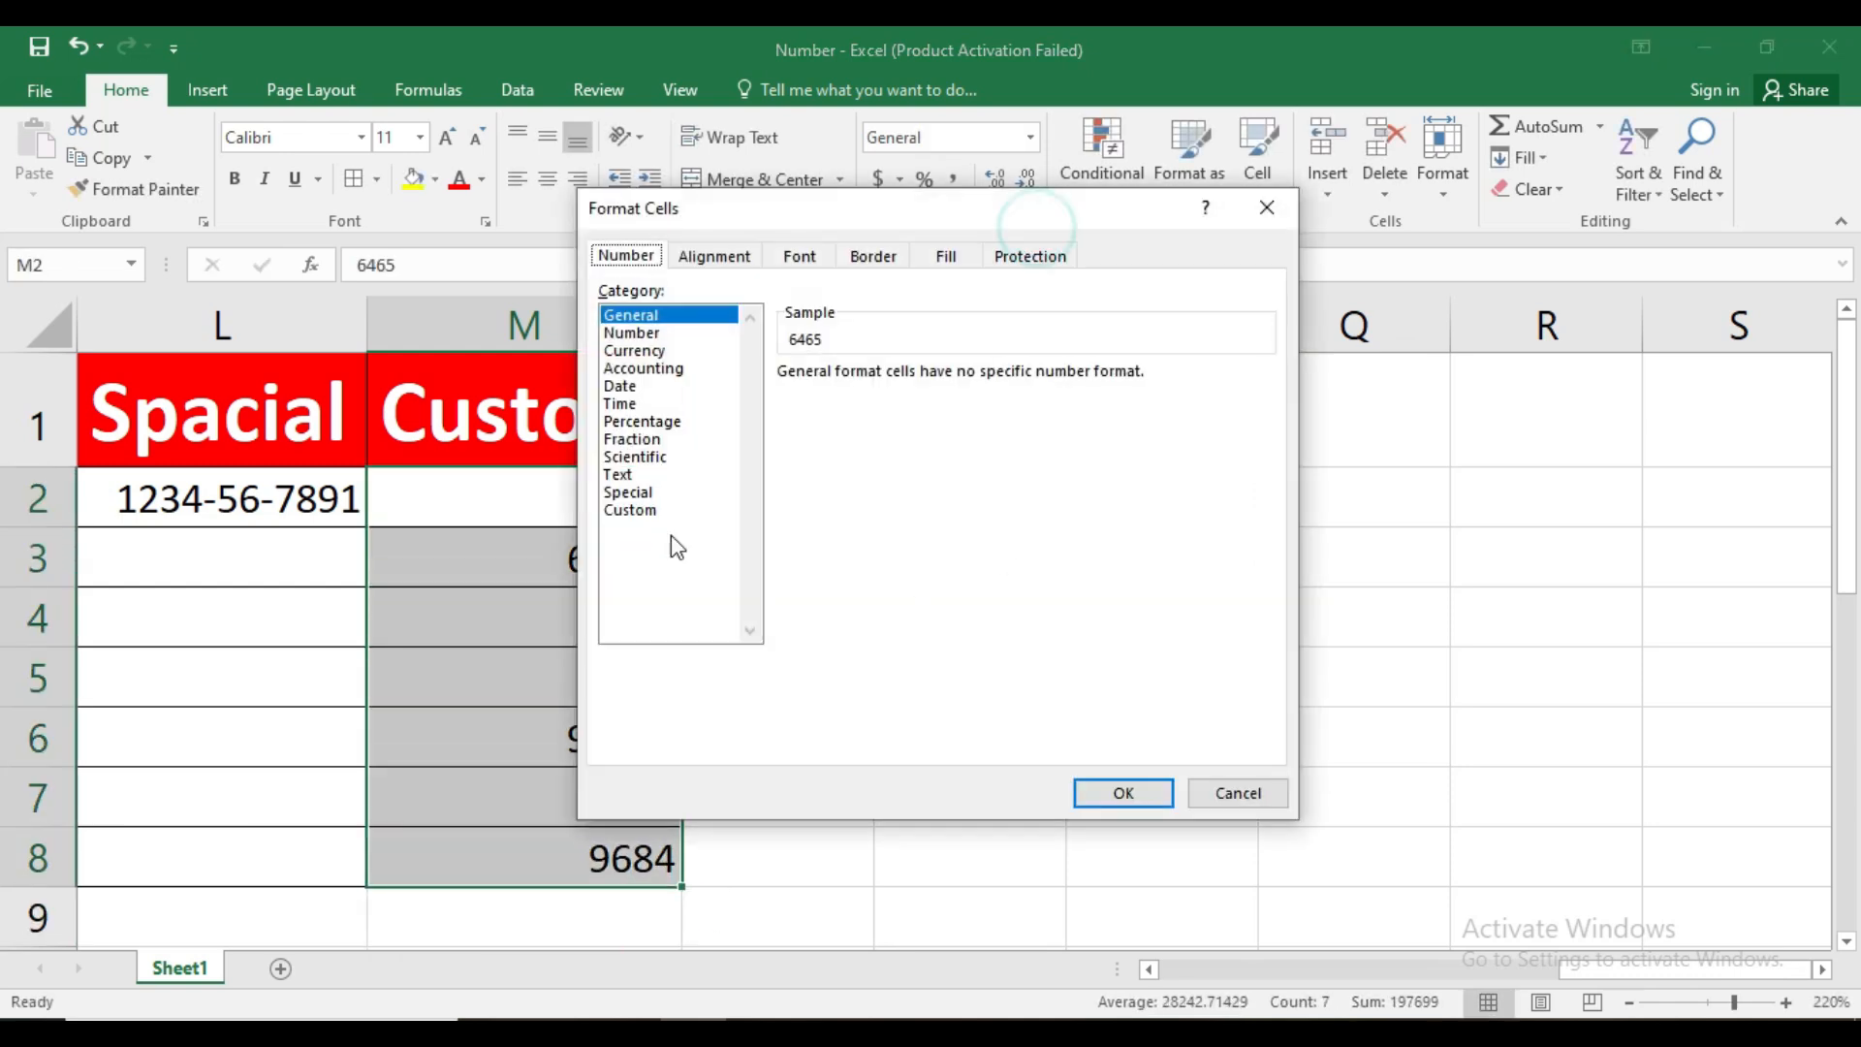
left_click(632, 510)
left_click_drag(917, 217, 1086, 296)
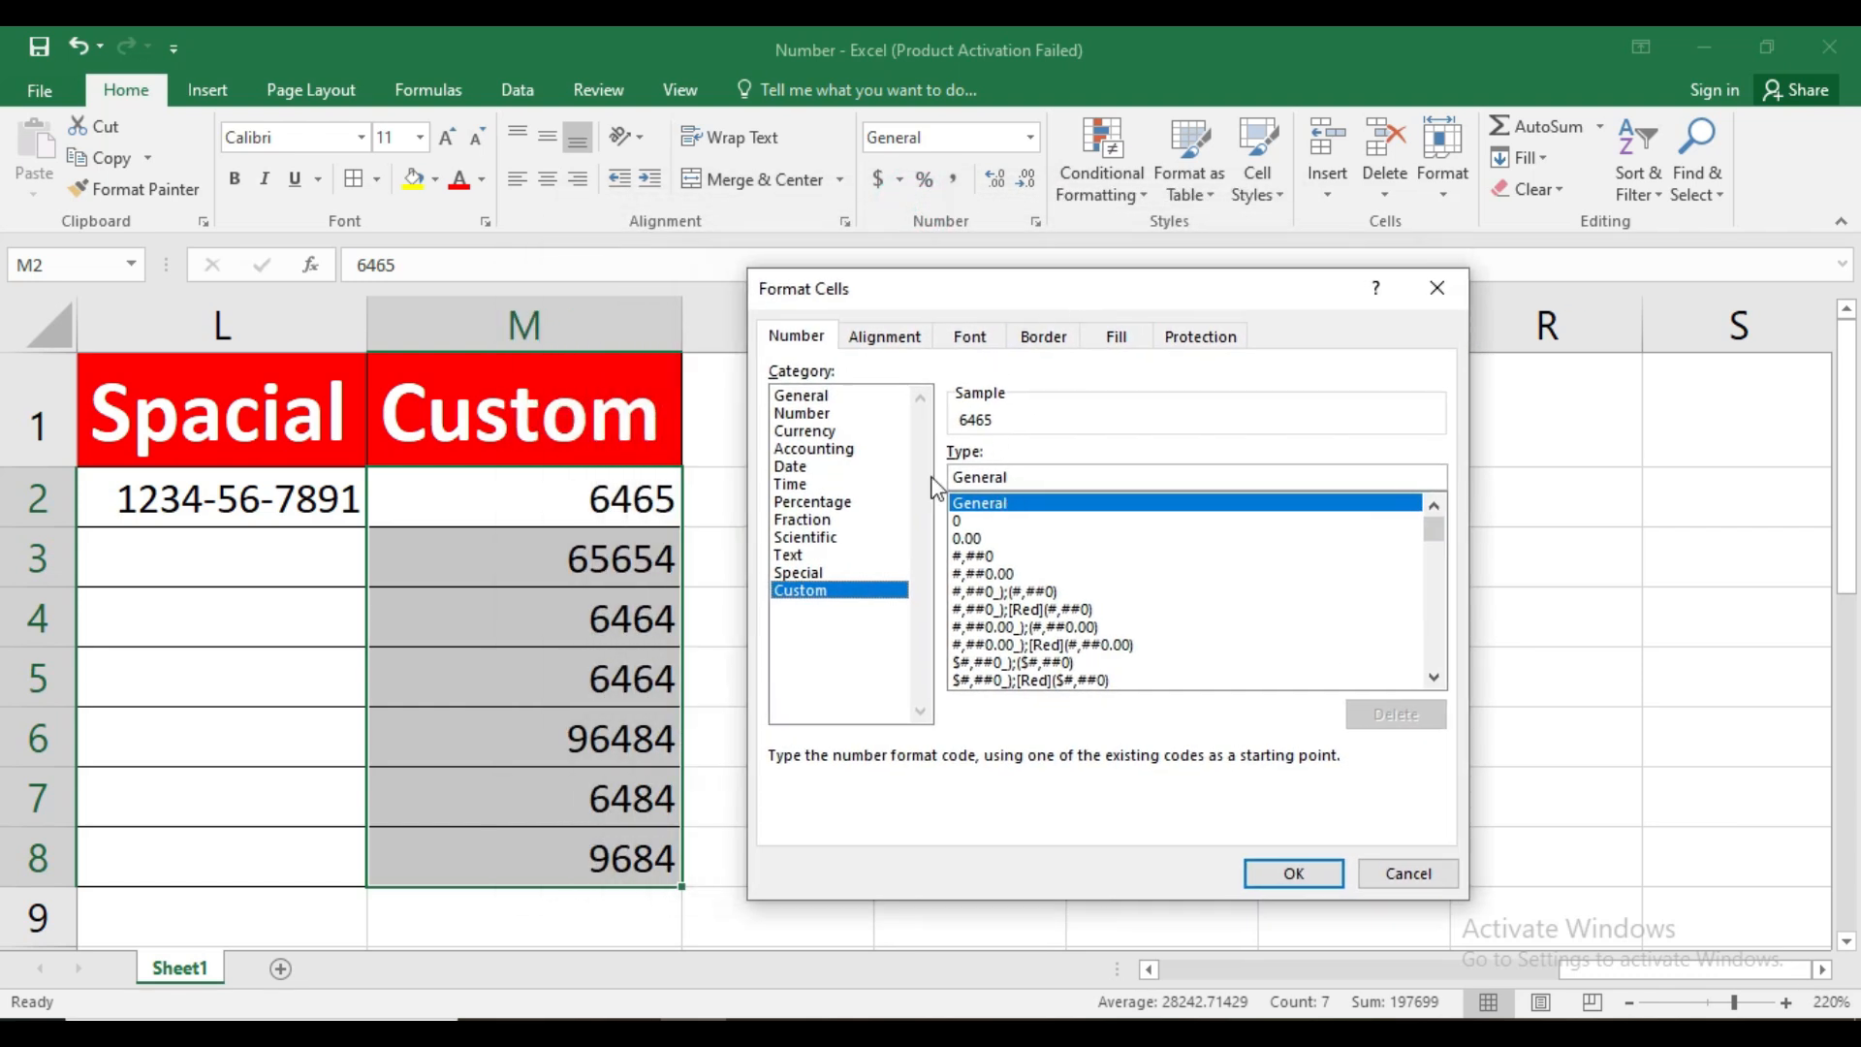
key("BackSpace")
key("BackSpace")
key("BackSpace")
key("BackSpace")
key("BackSpace")
key("BackSpace")
key("BackSpace")
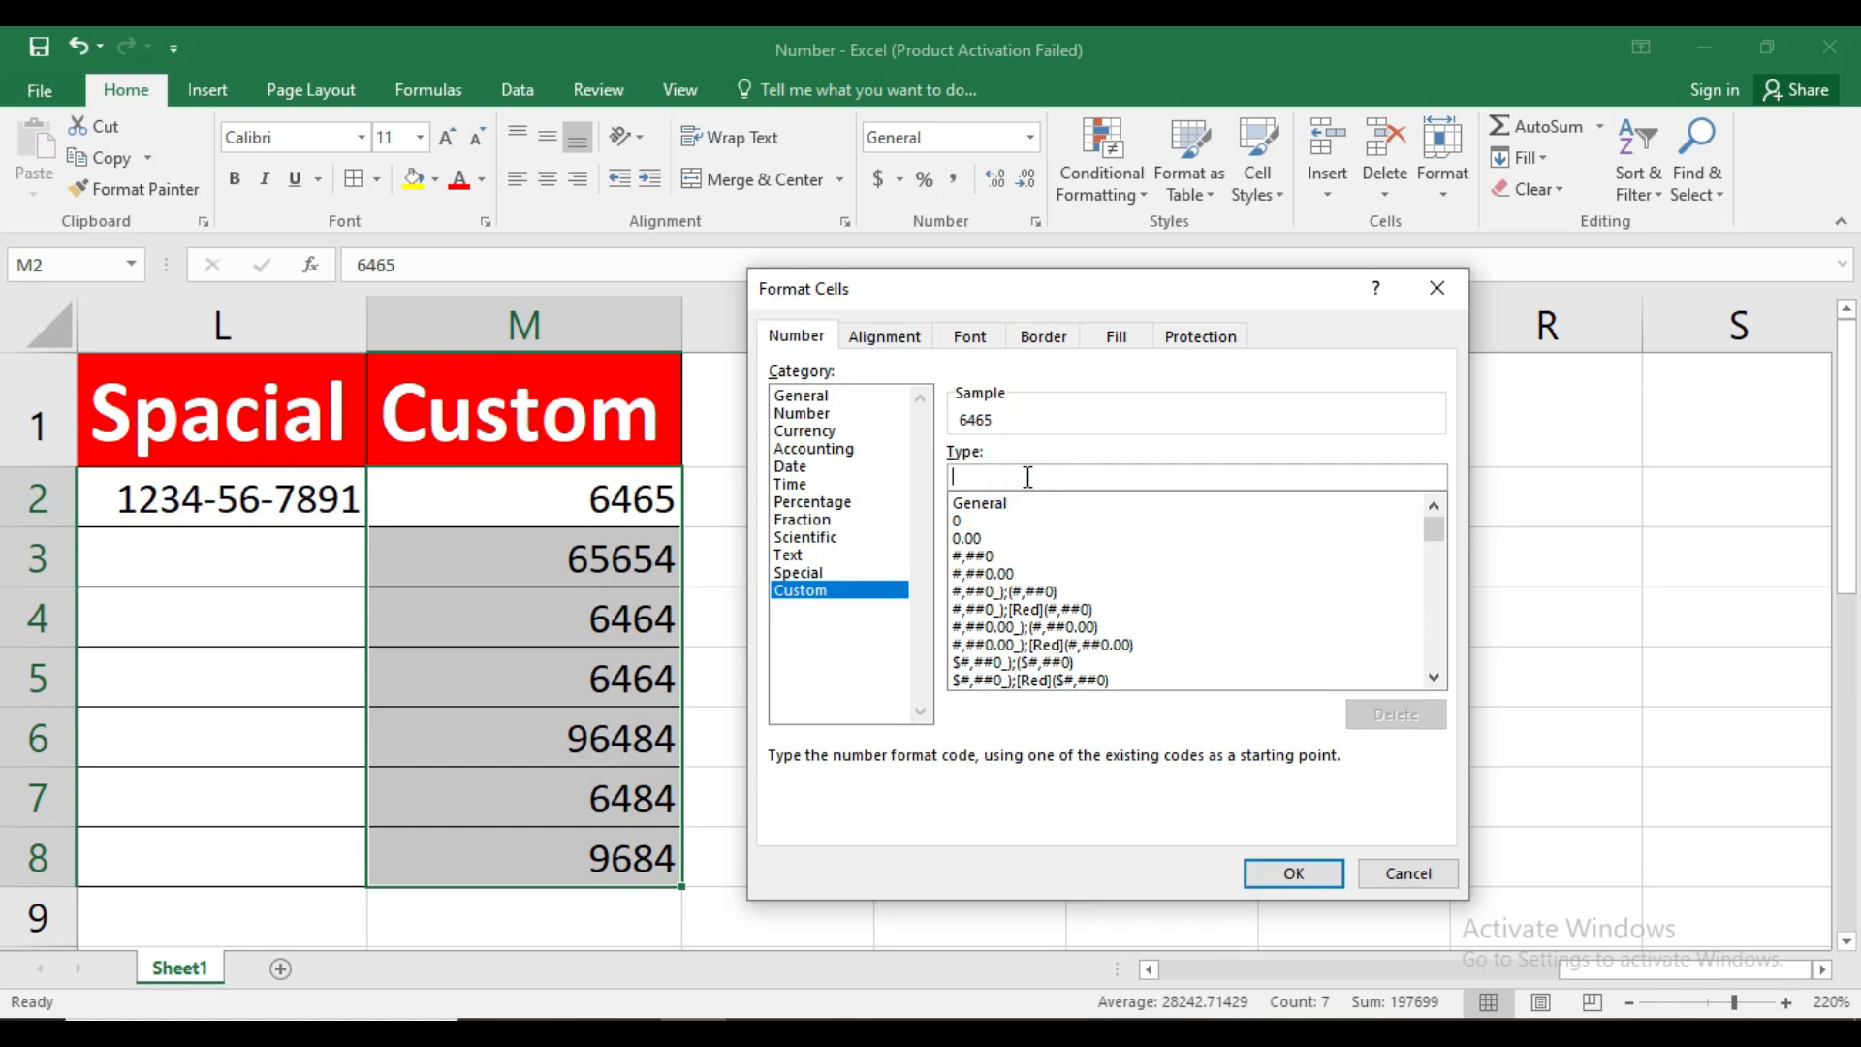
type("#\"day")
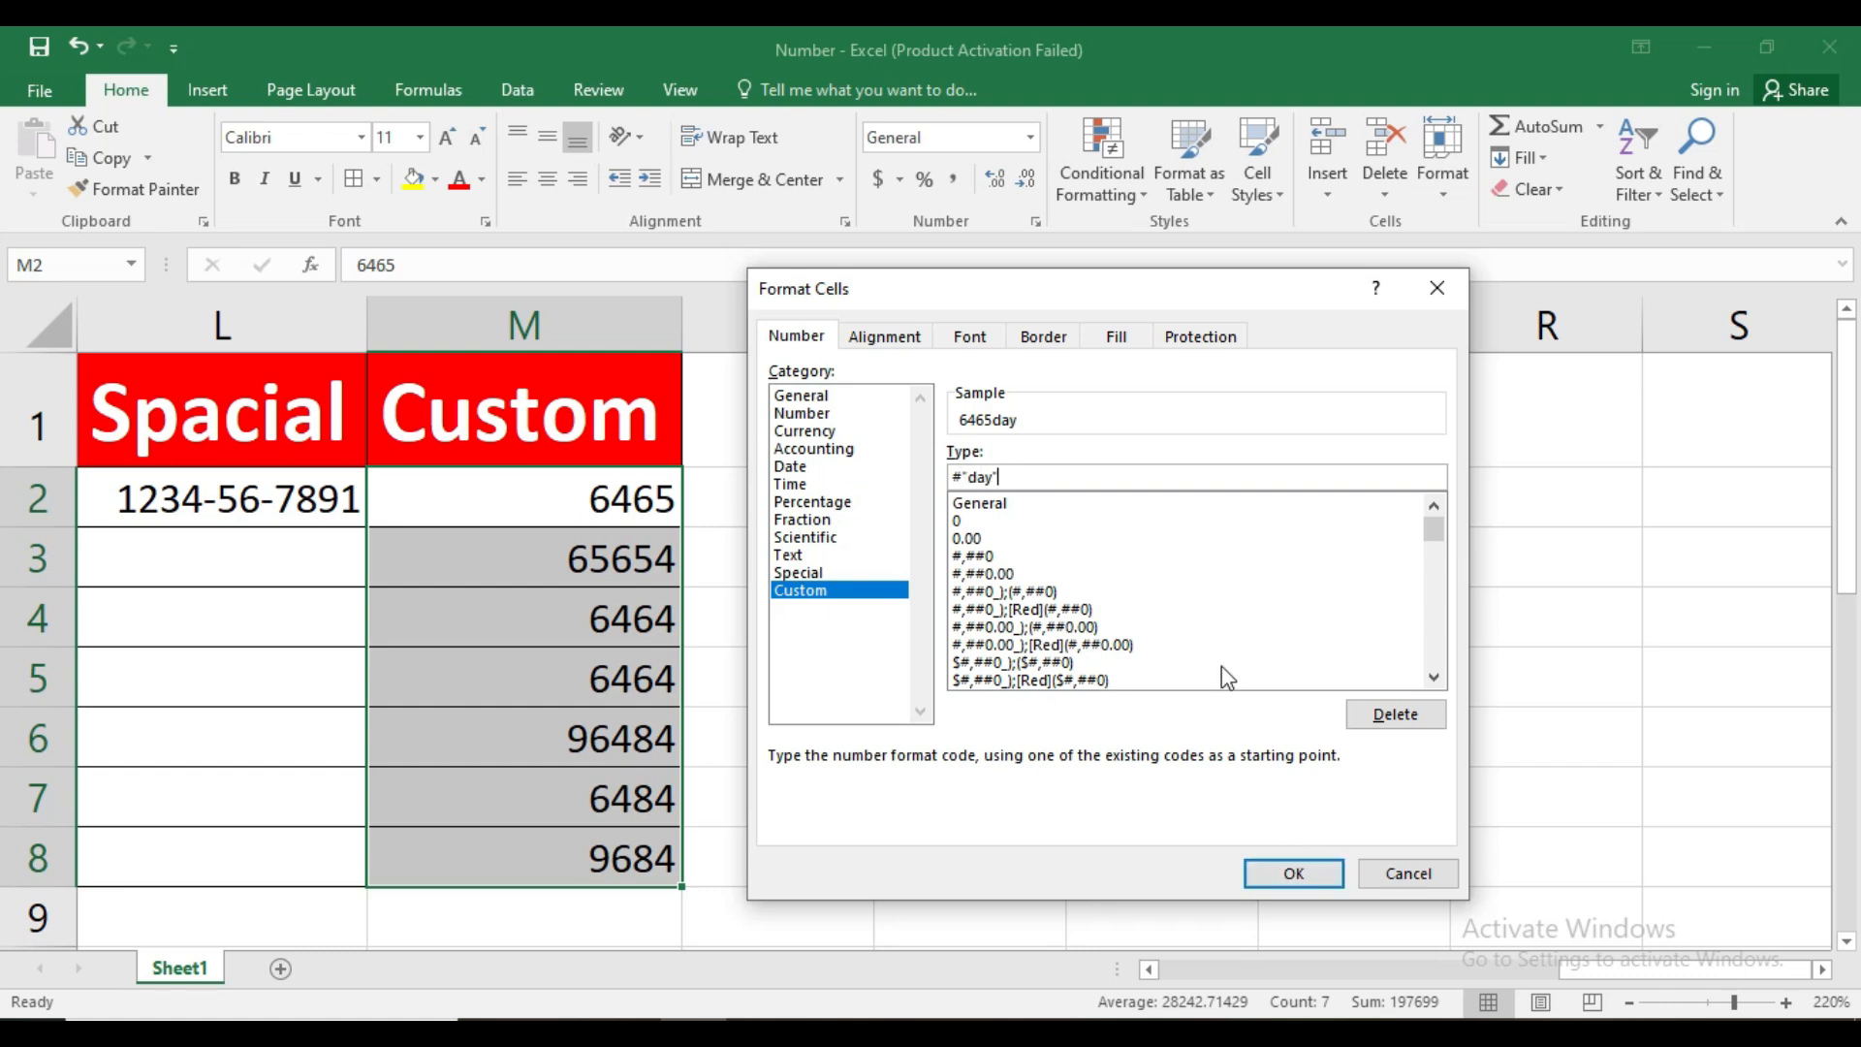
left_click(1270, 872)
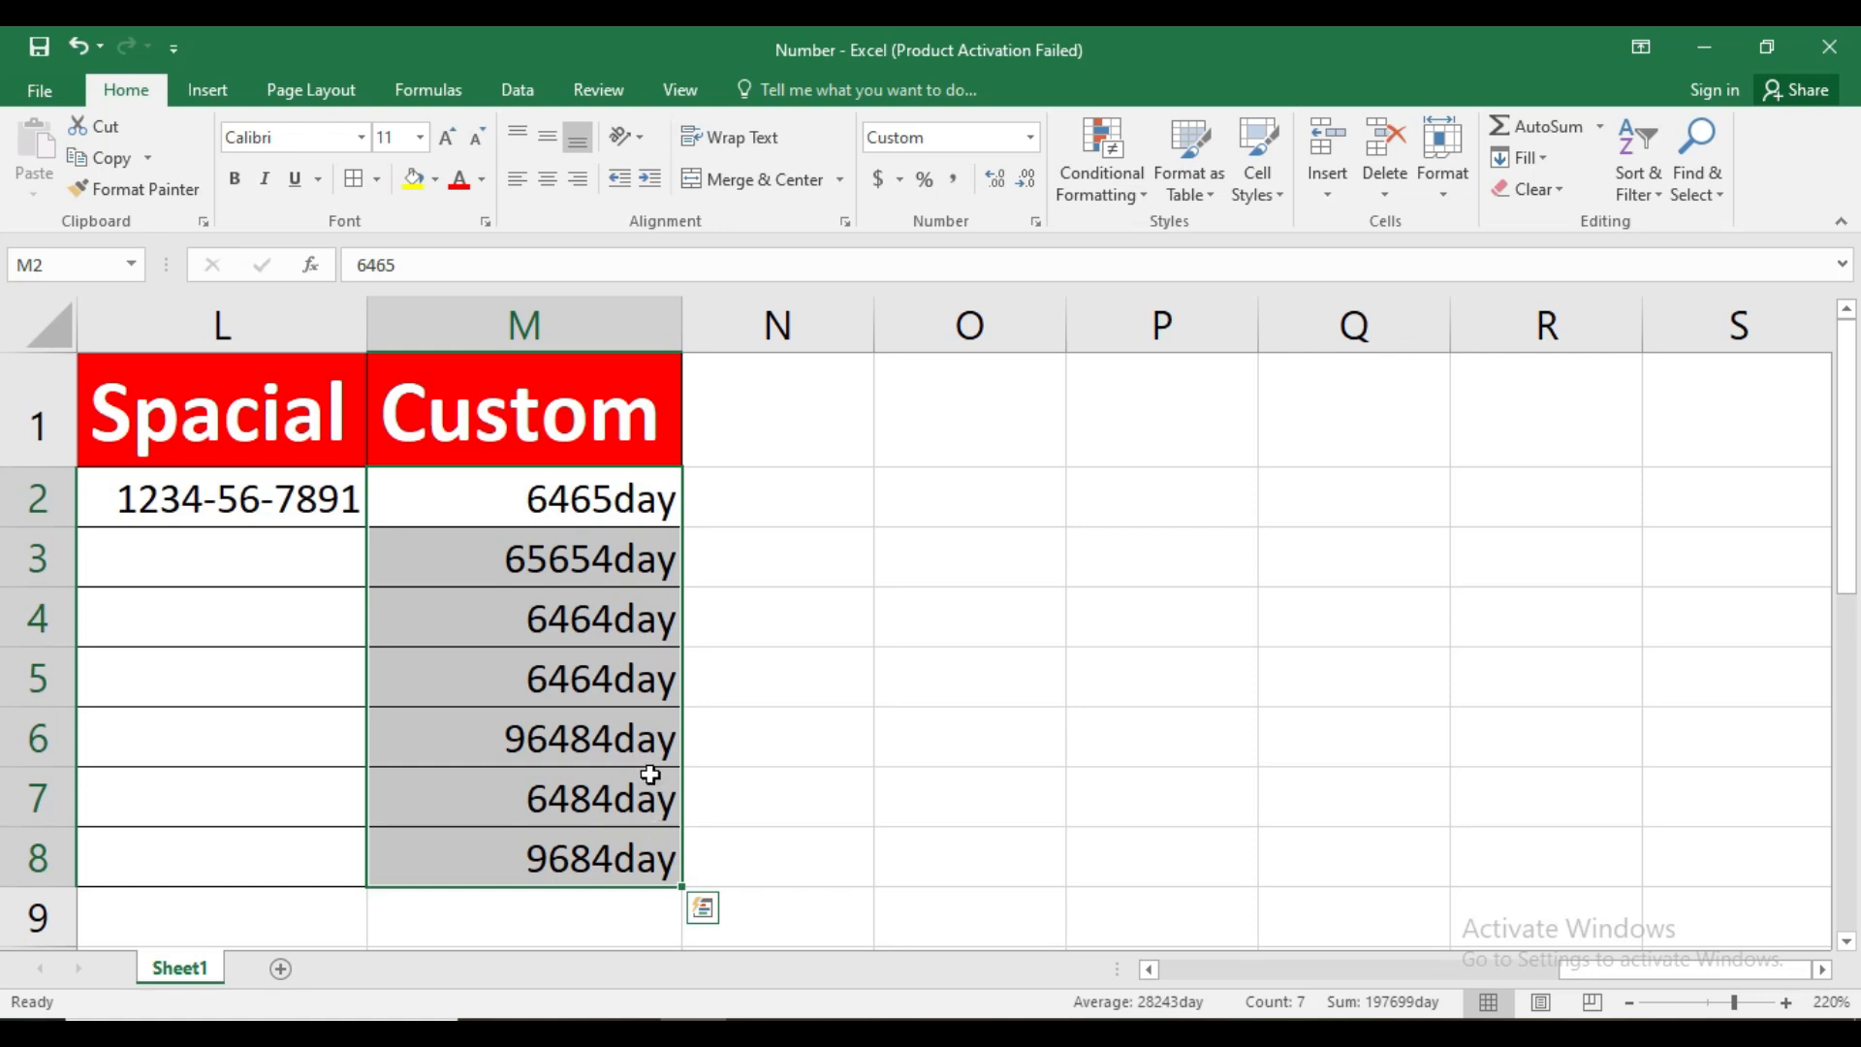
Enter 6545day in N2 and 654day in N3 as plain text beside the custom-formatted numbers
scroll(661, 728, "down", 2)
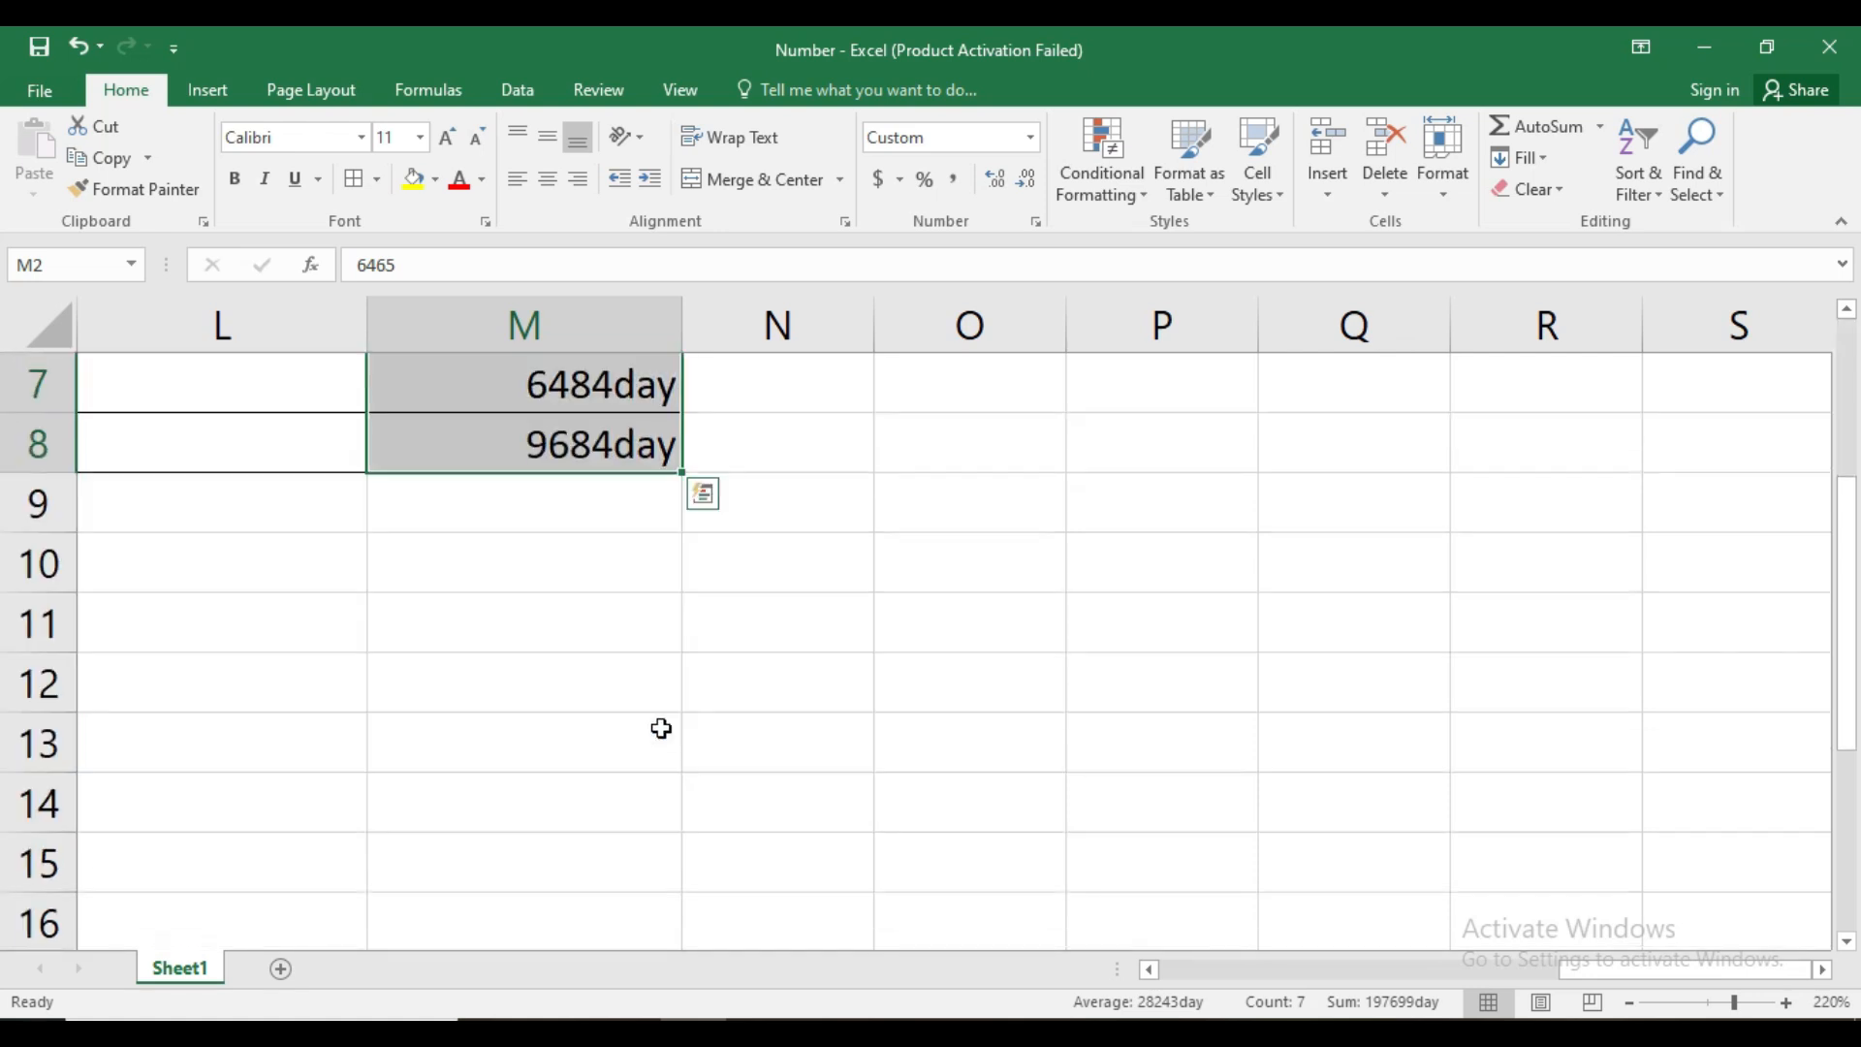
left_click(575, 519)
scroll(760, 498, "up", 2)
left_click(778, 512)
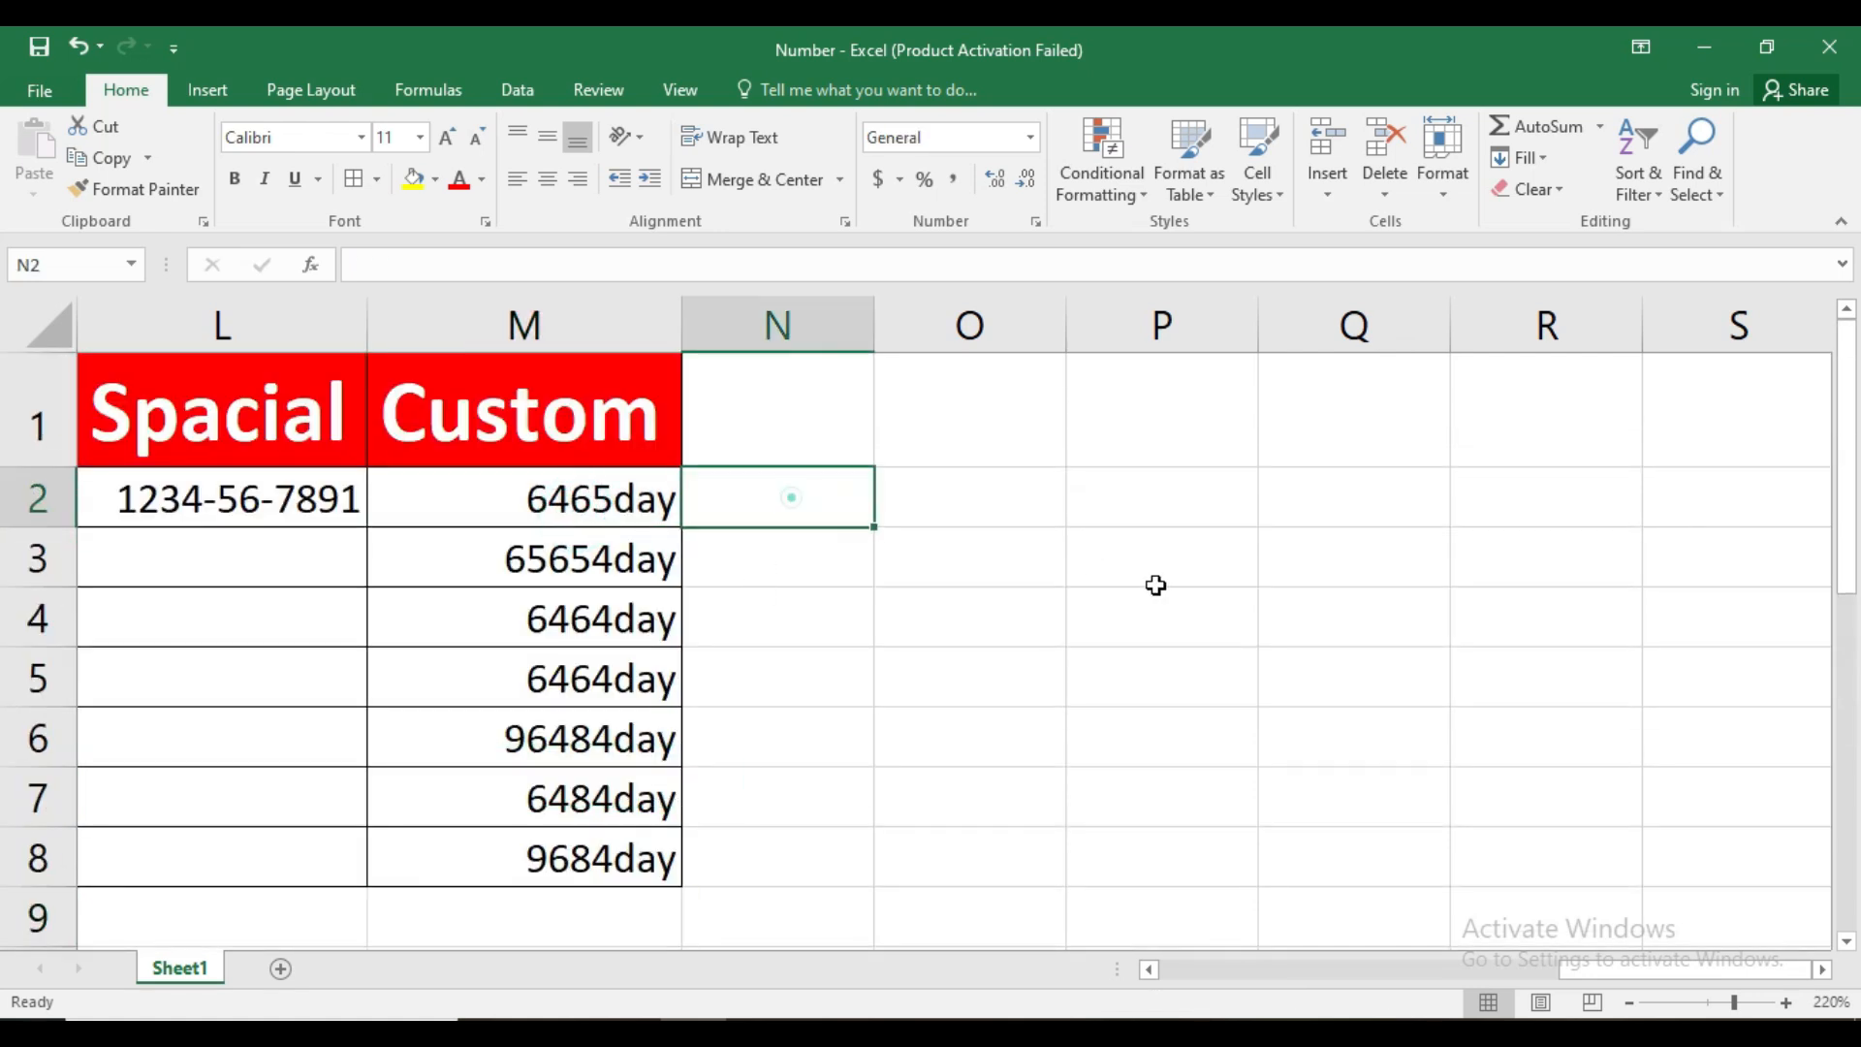
type("6545day")
key("ctrl+Return")
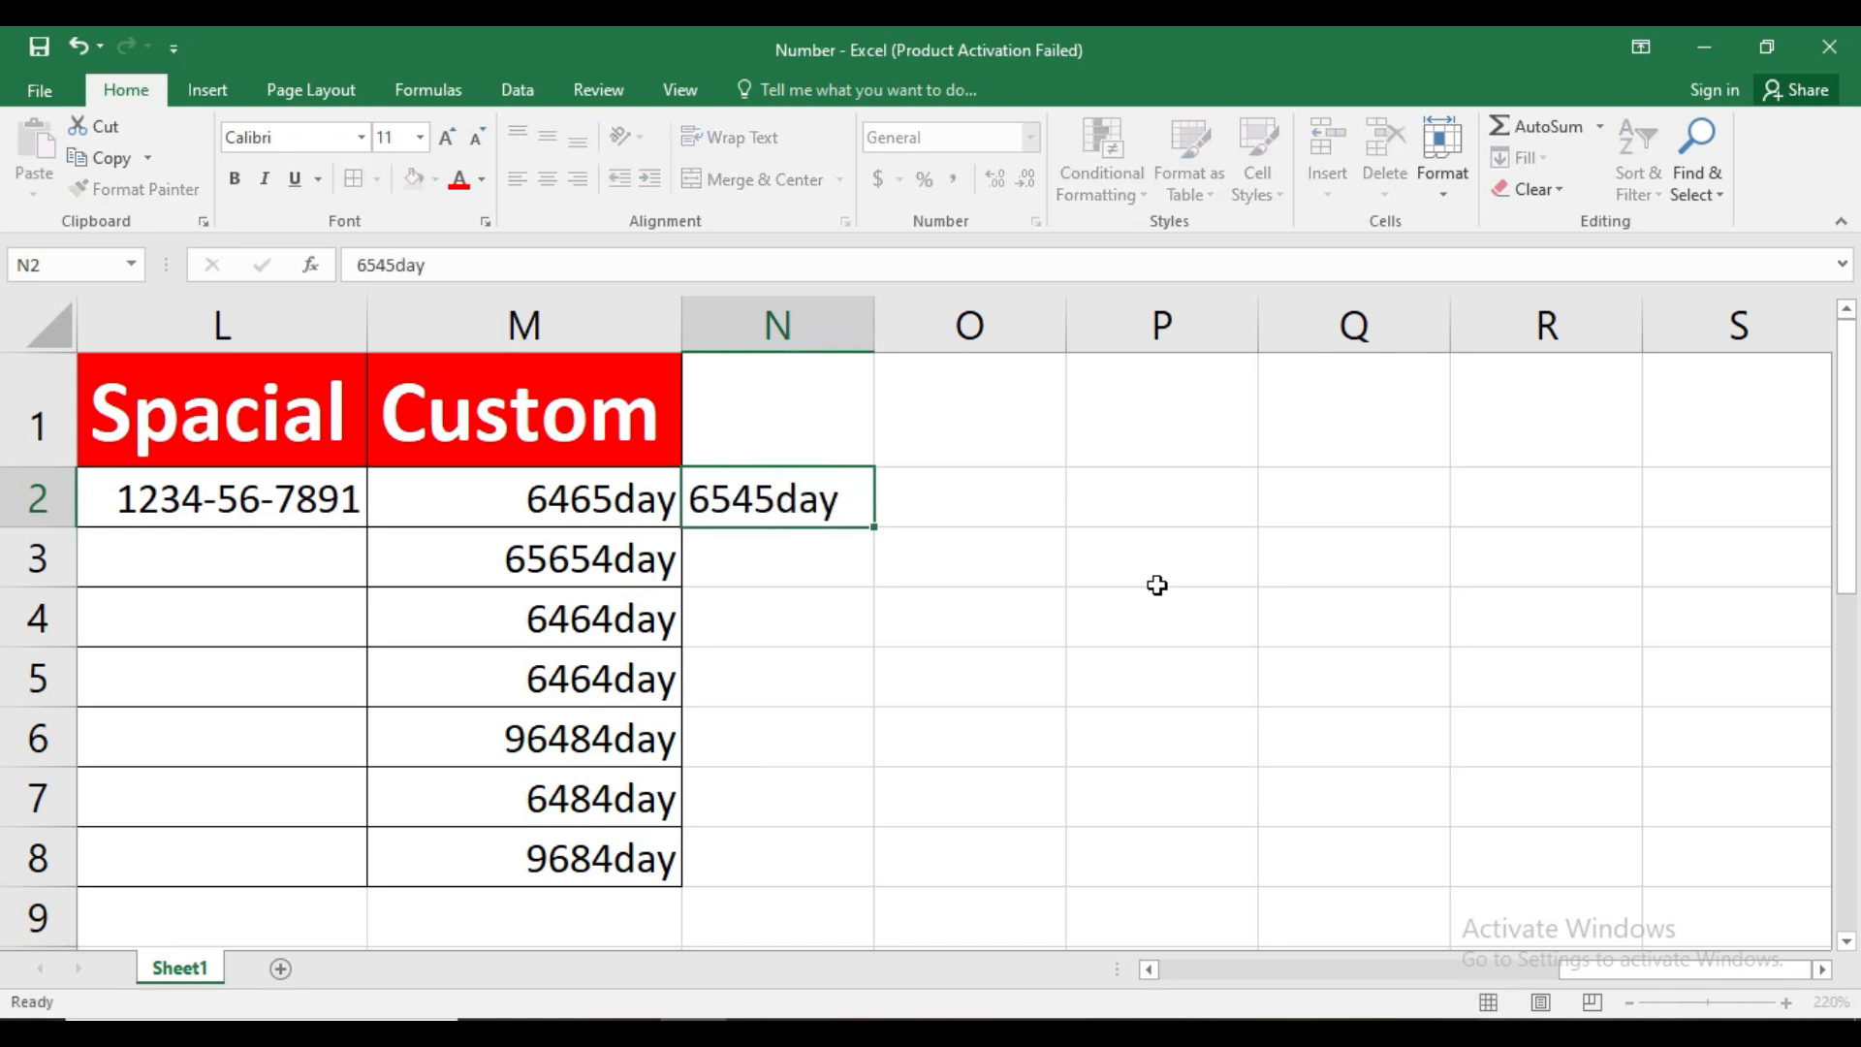
key("Down")
type("654")
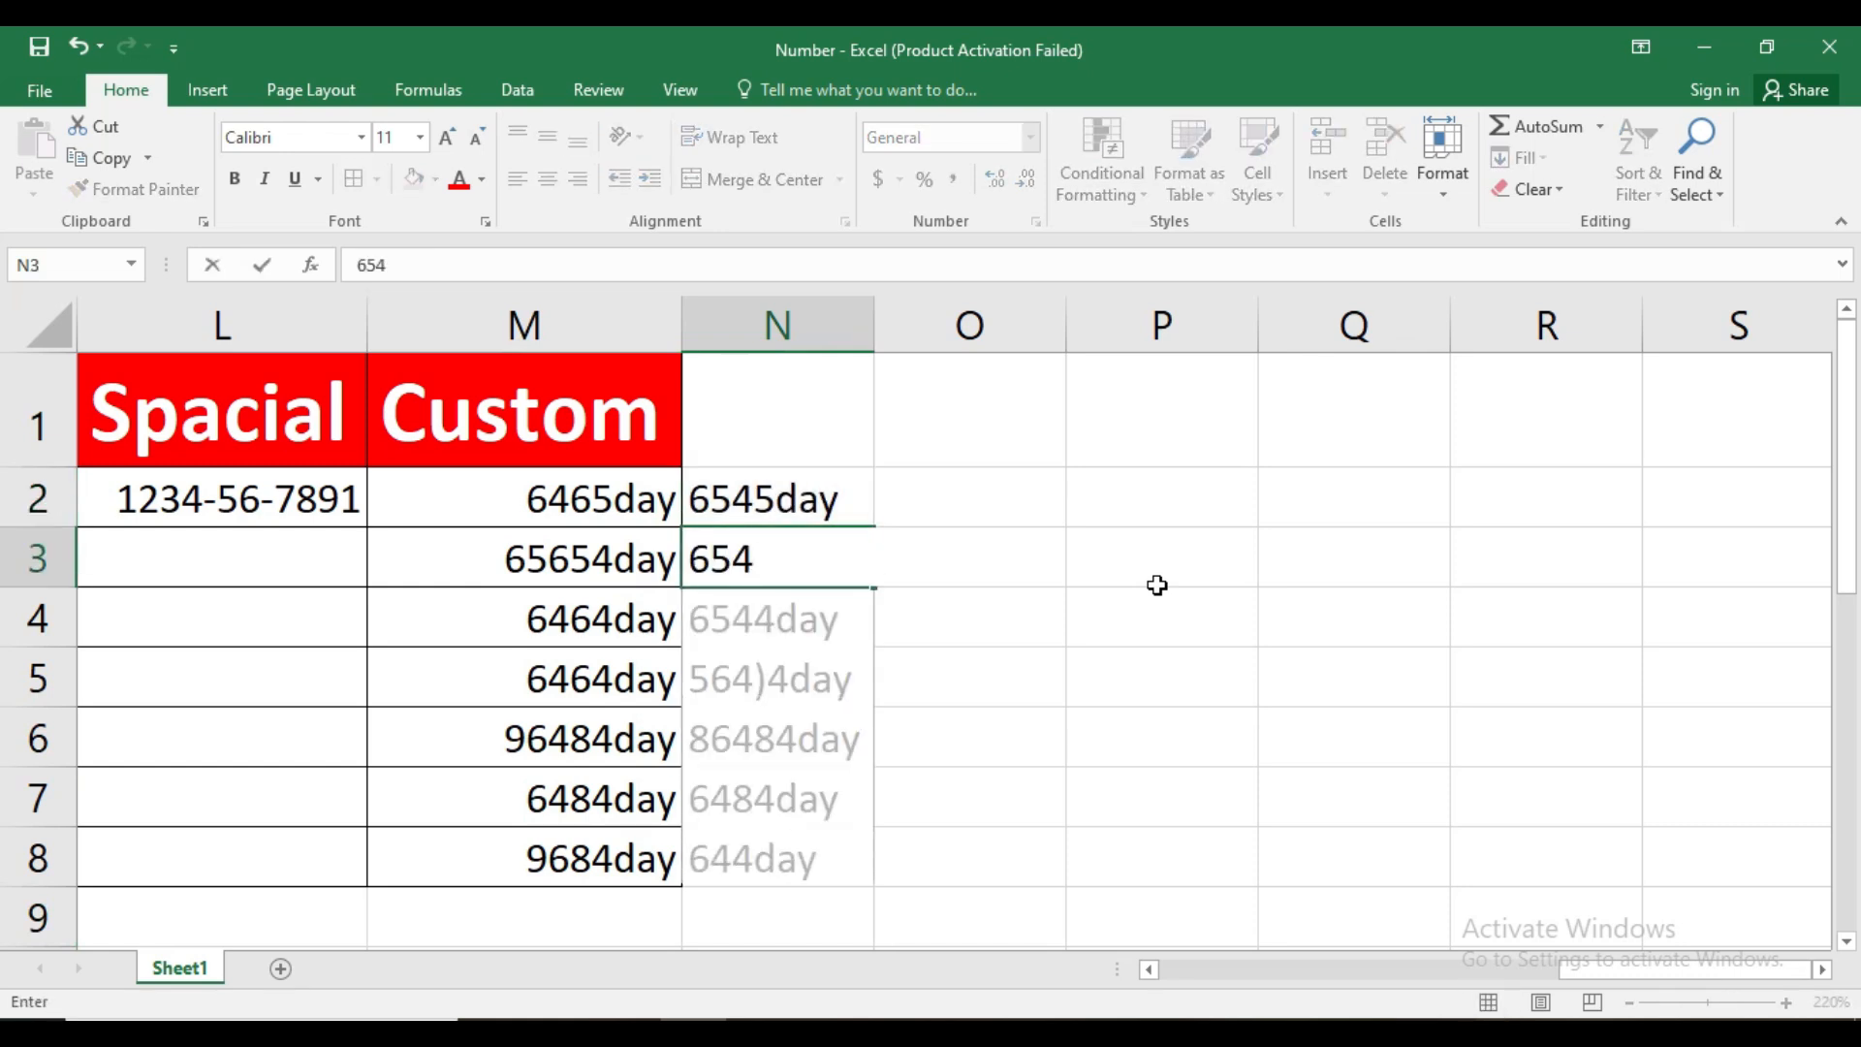
type("day")
key("Return")
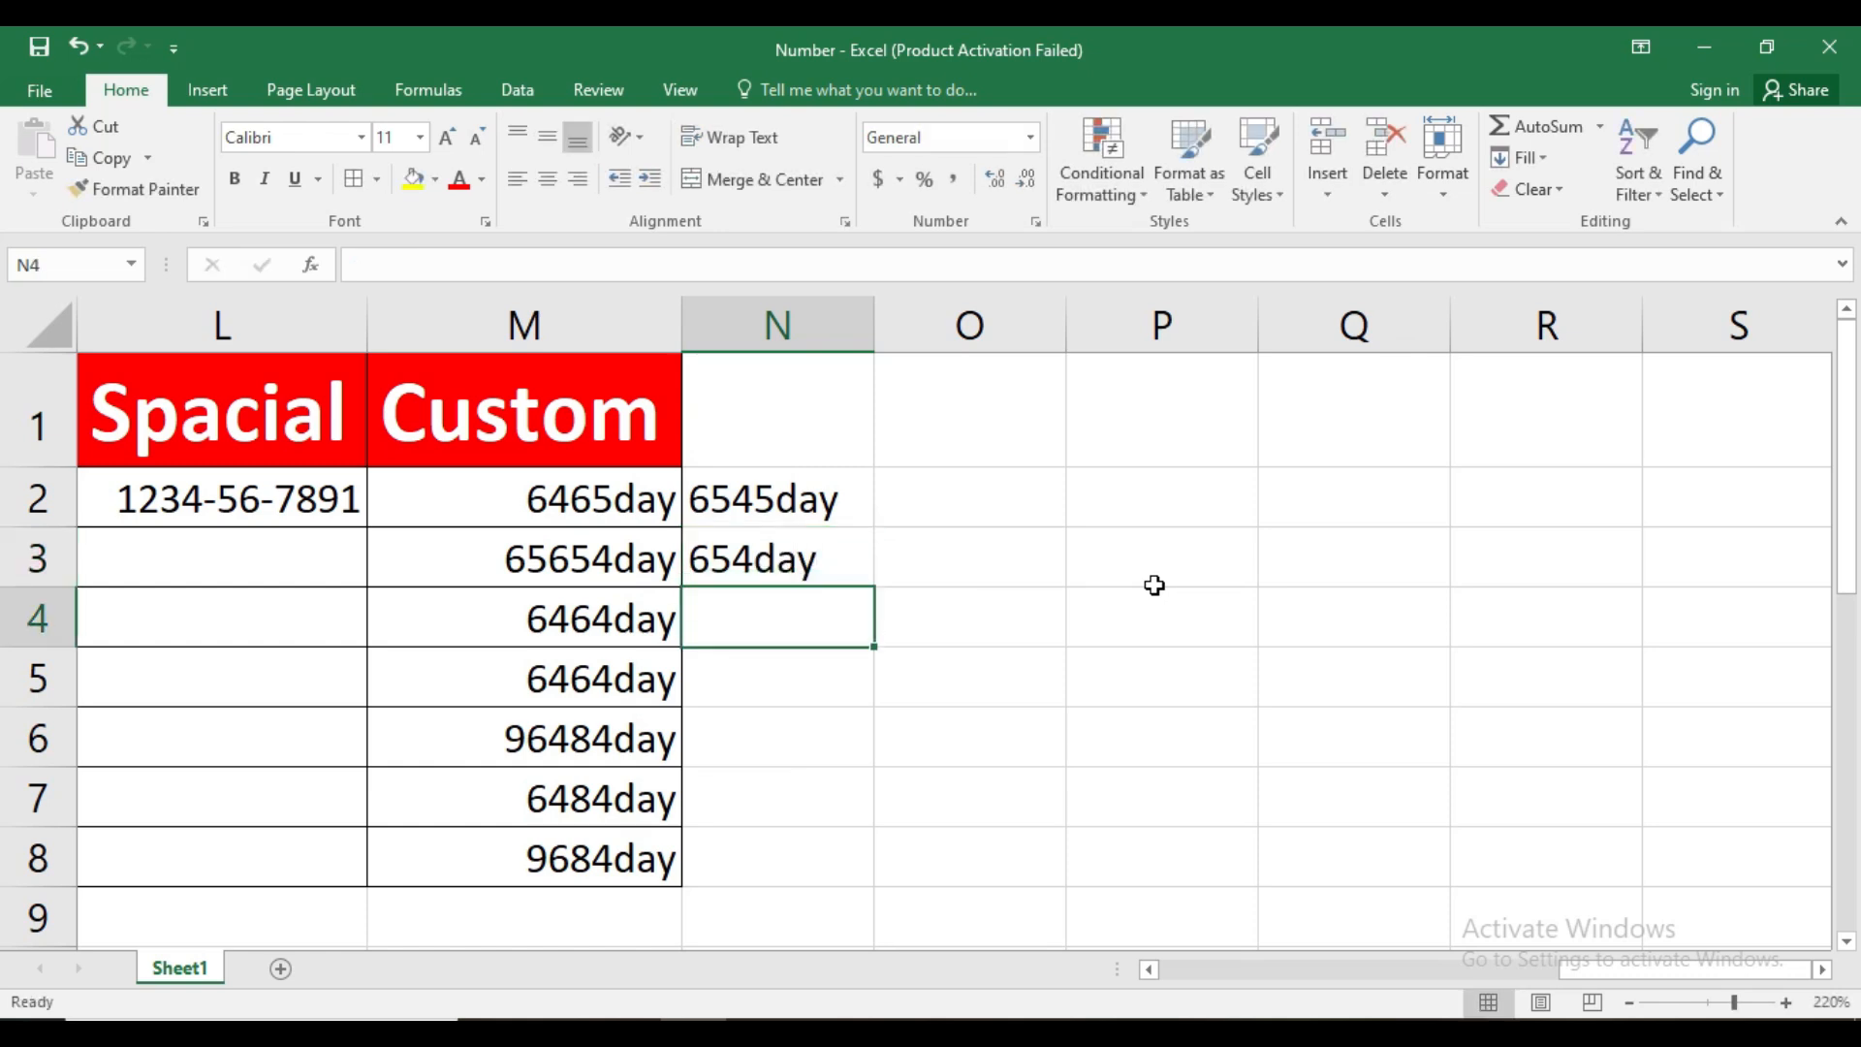
Add a SUM formula over N2:N3 in N4 to try totalling the text entries
left_click(830, 616)
type("=s")
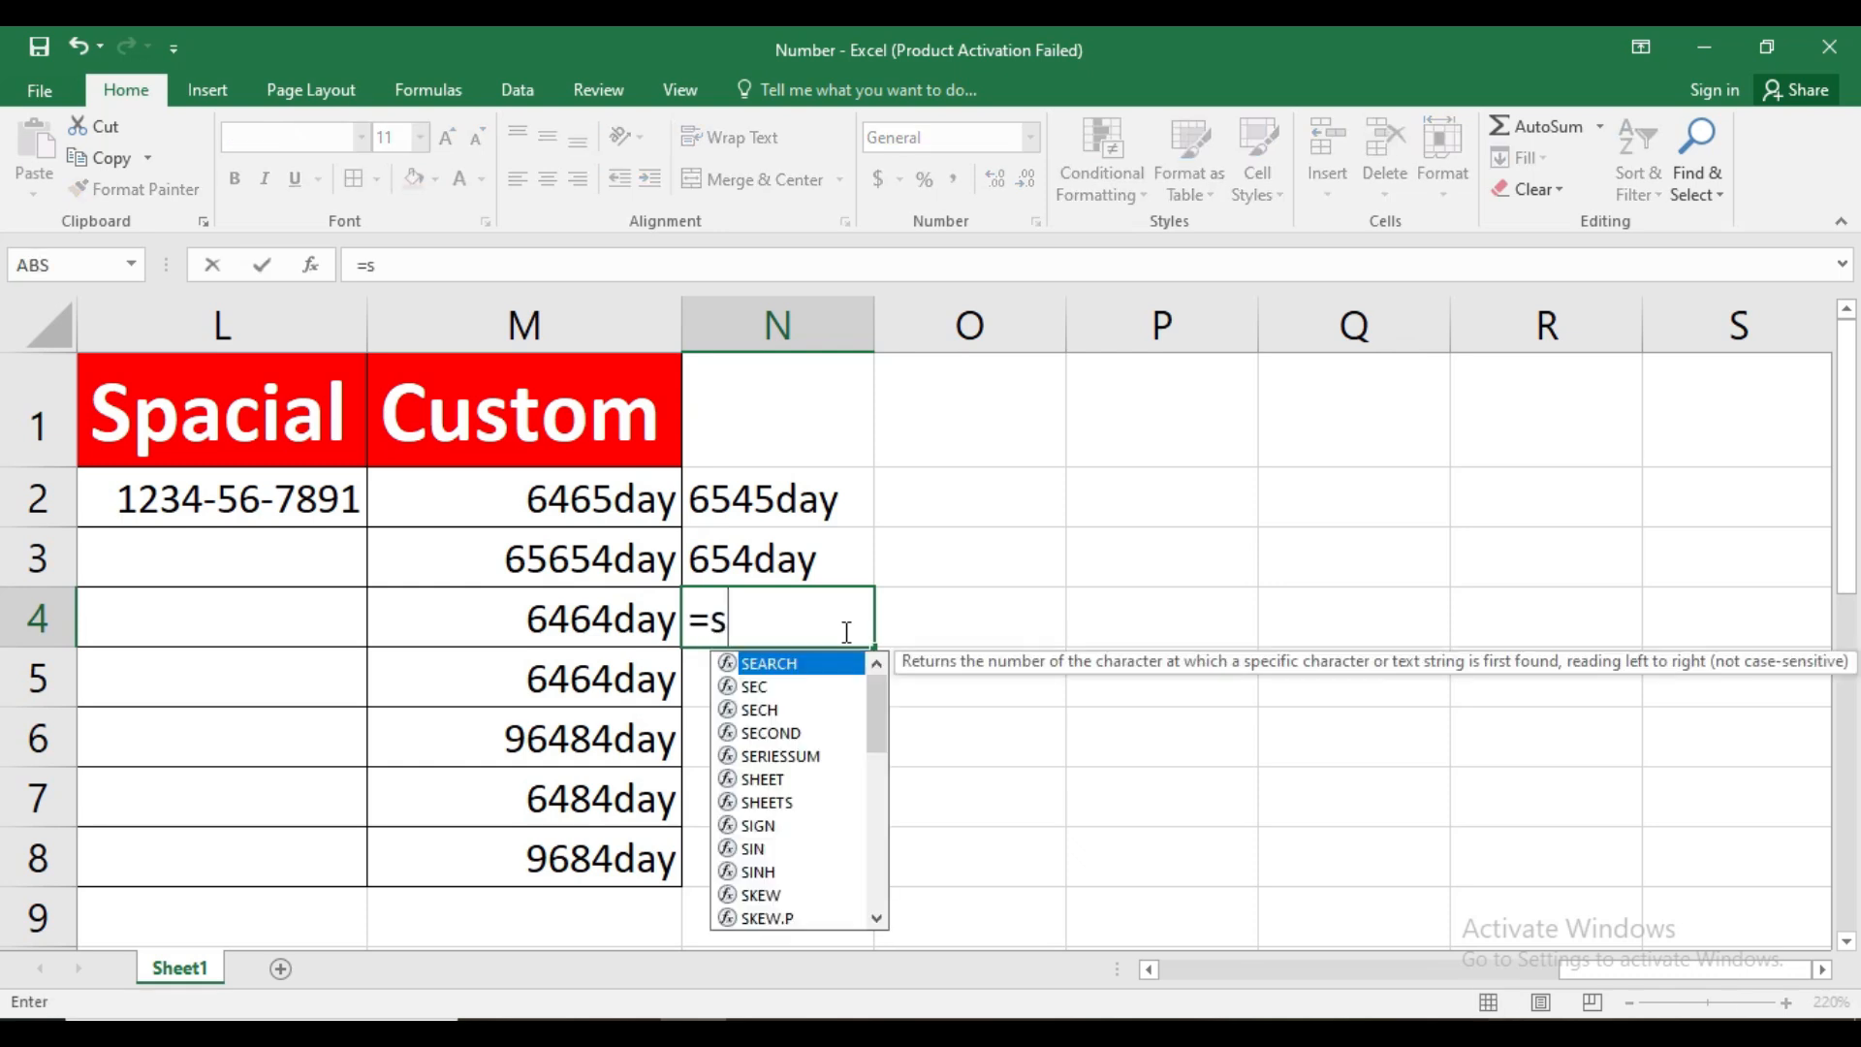
type("um")
key("Tab")
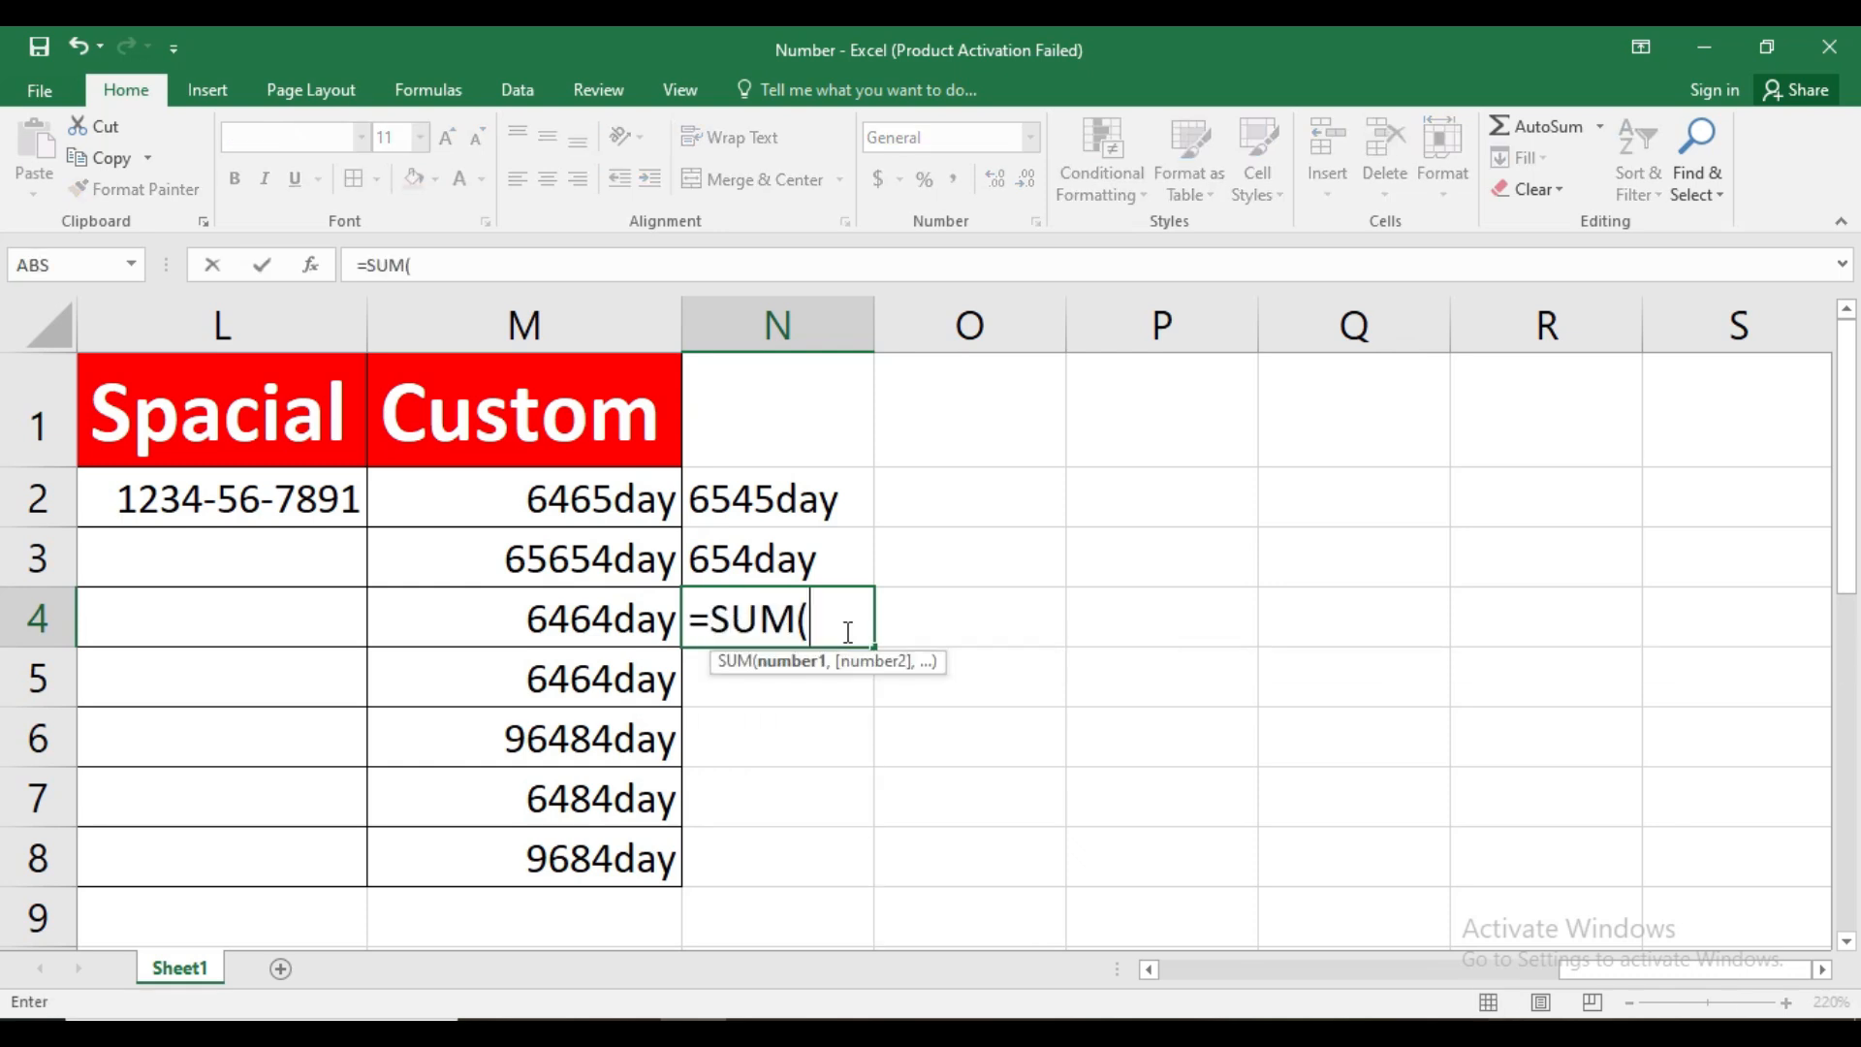
left_click_drag(780, 523, 813, 549)
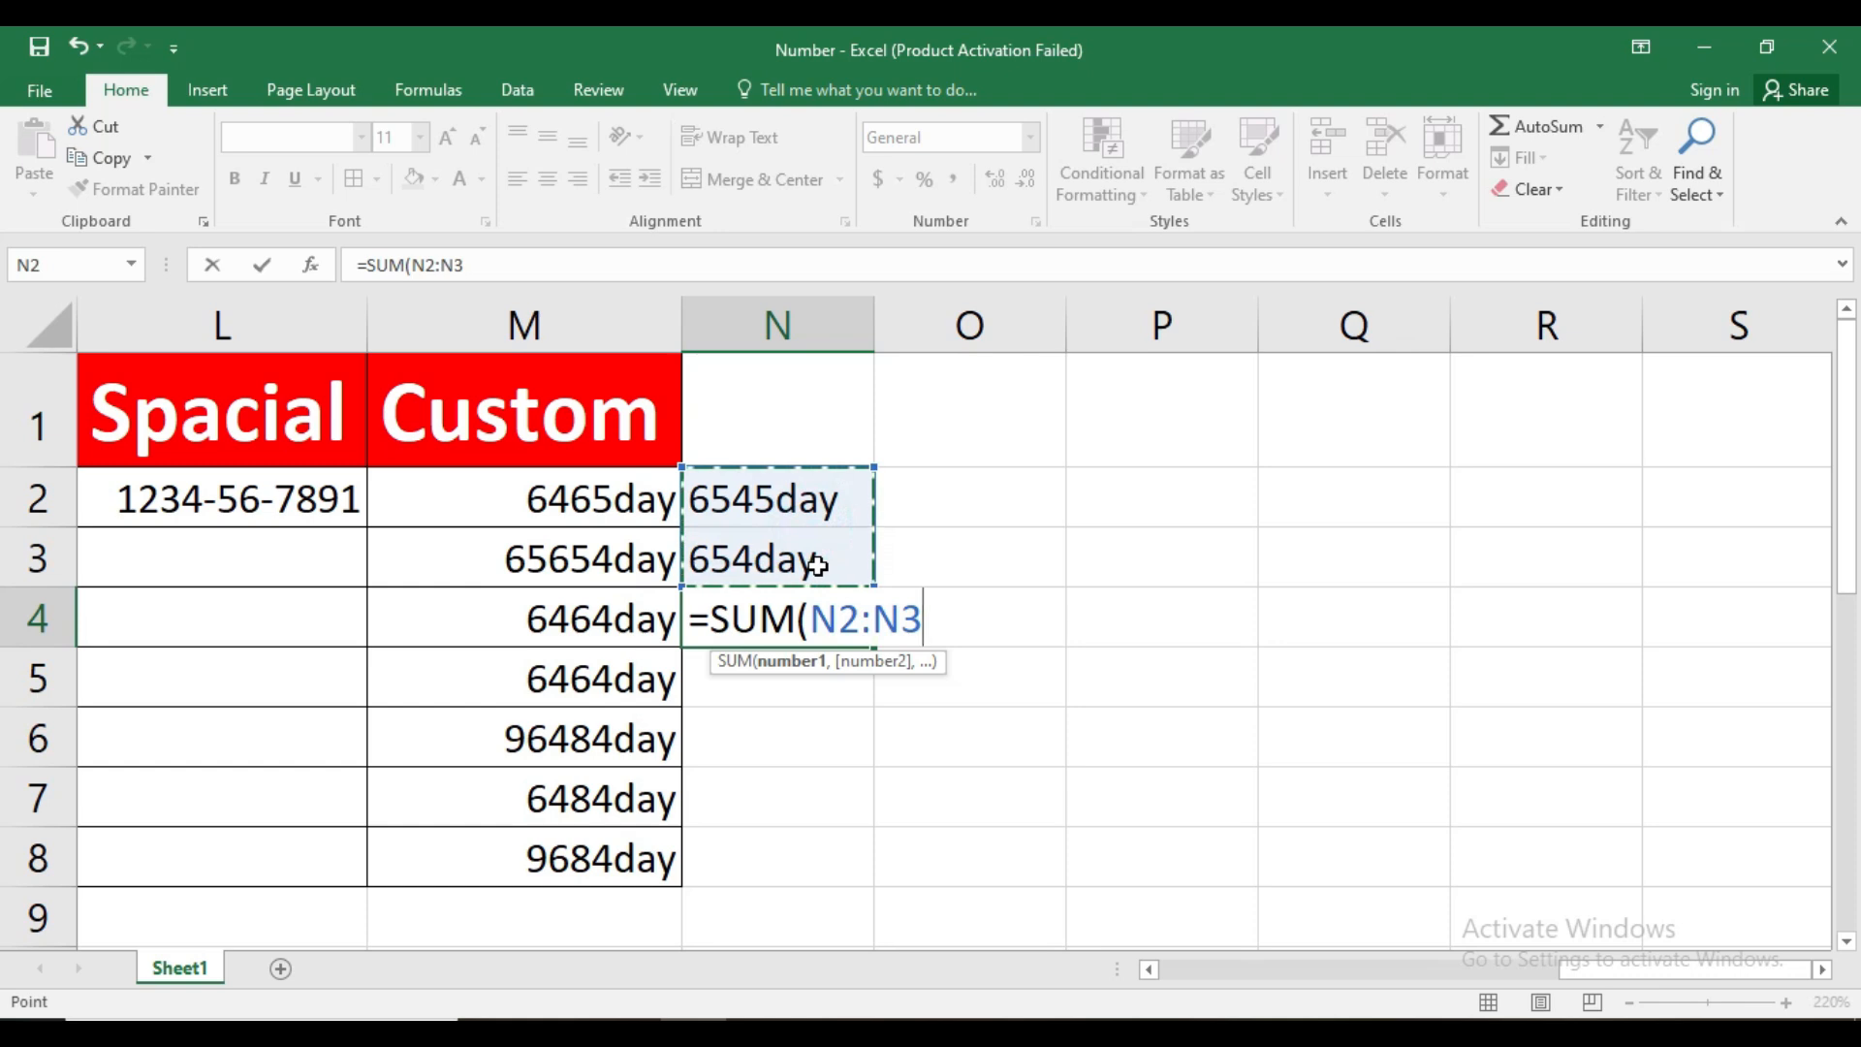
key("Return")
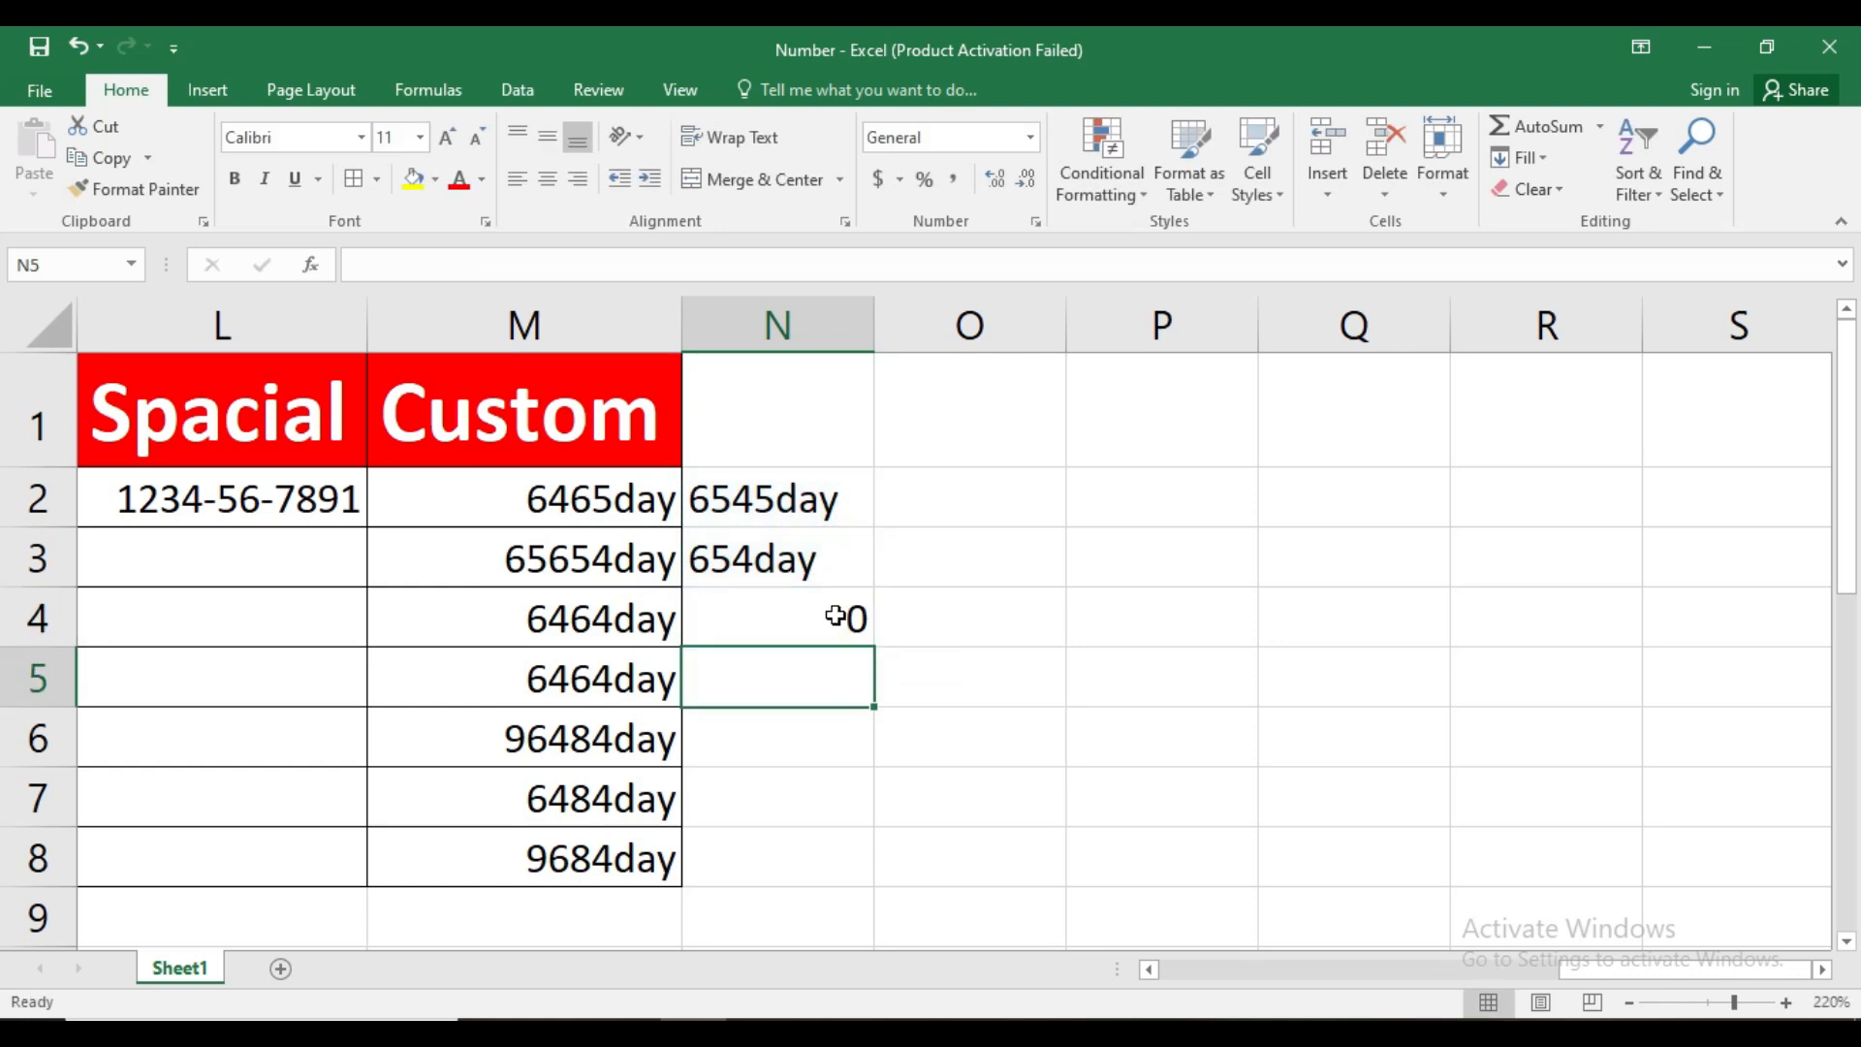
Total the custom-formatted values M2:M8 with a SUM formula in M9
left_click(637, 901)
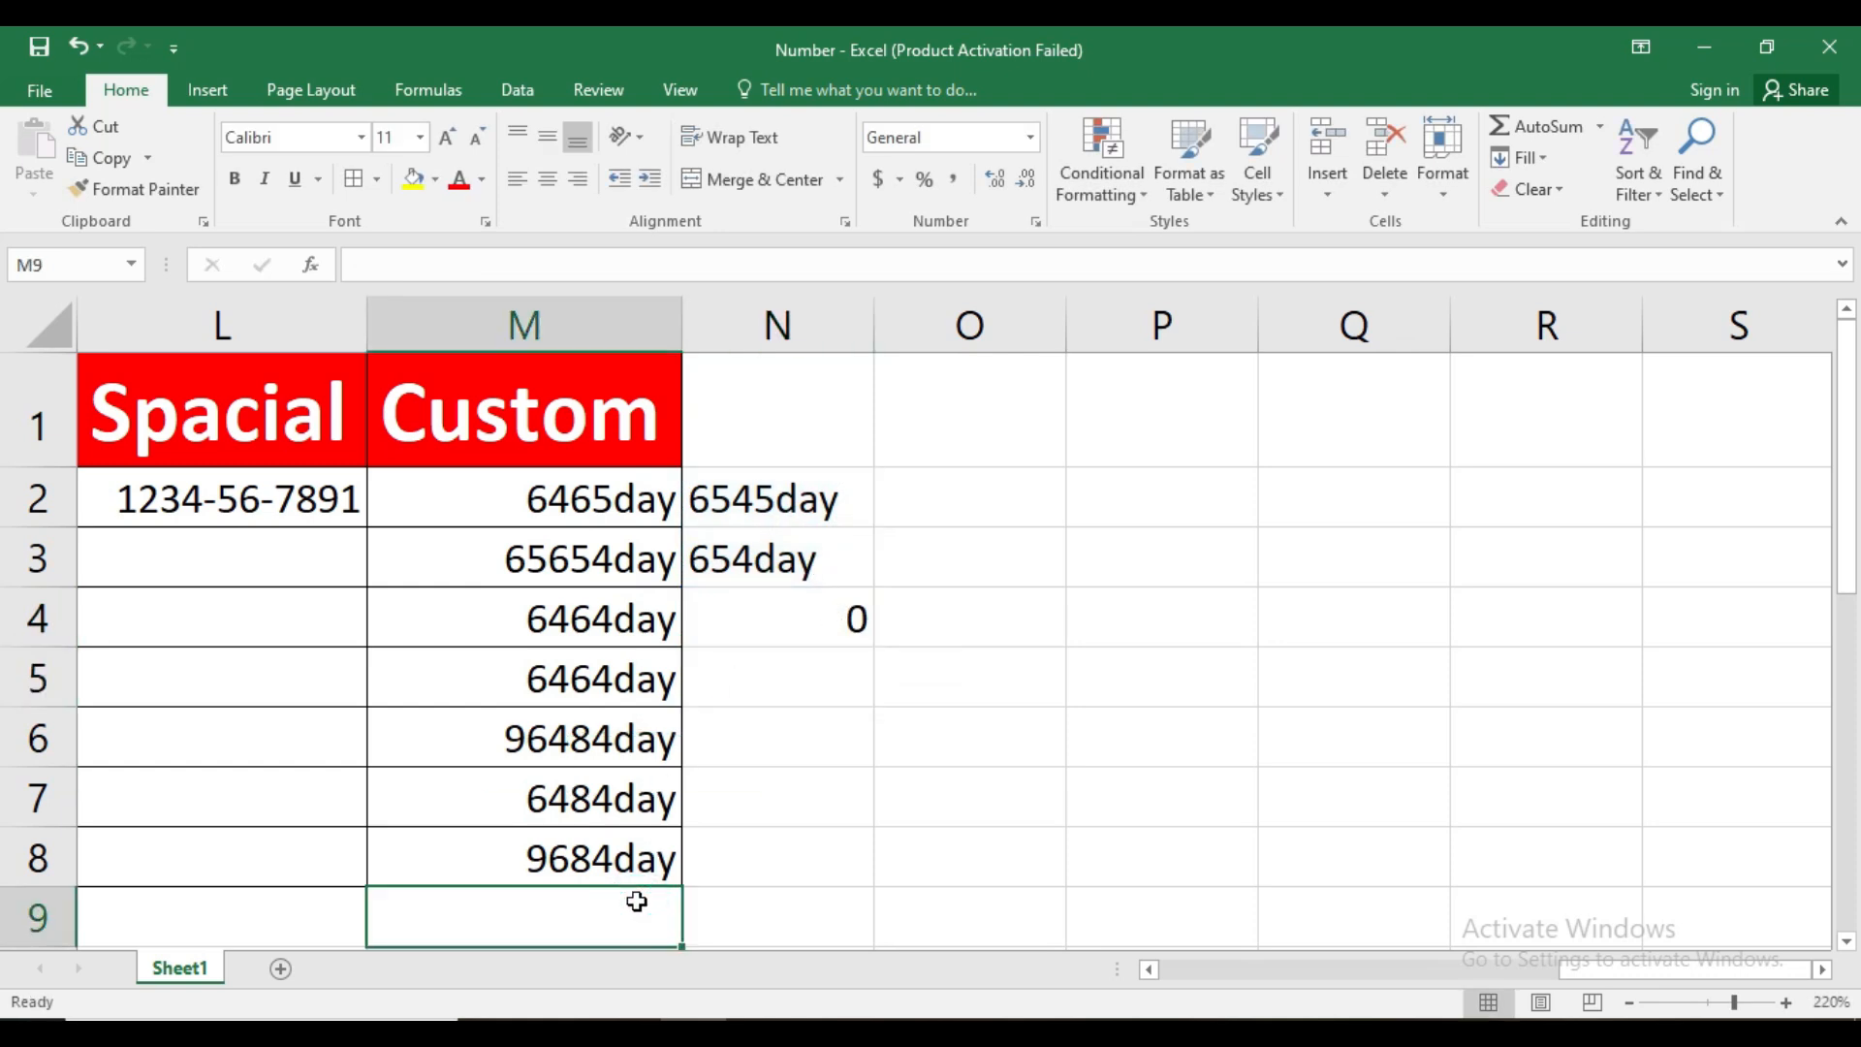
type("=sum")
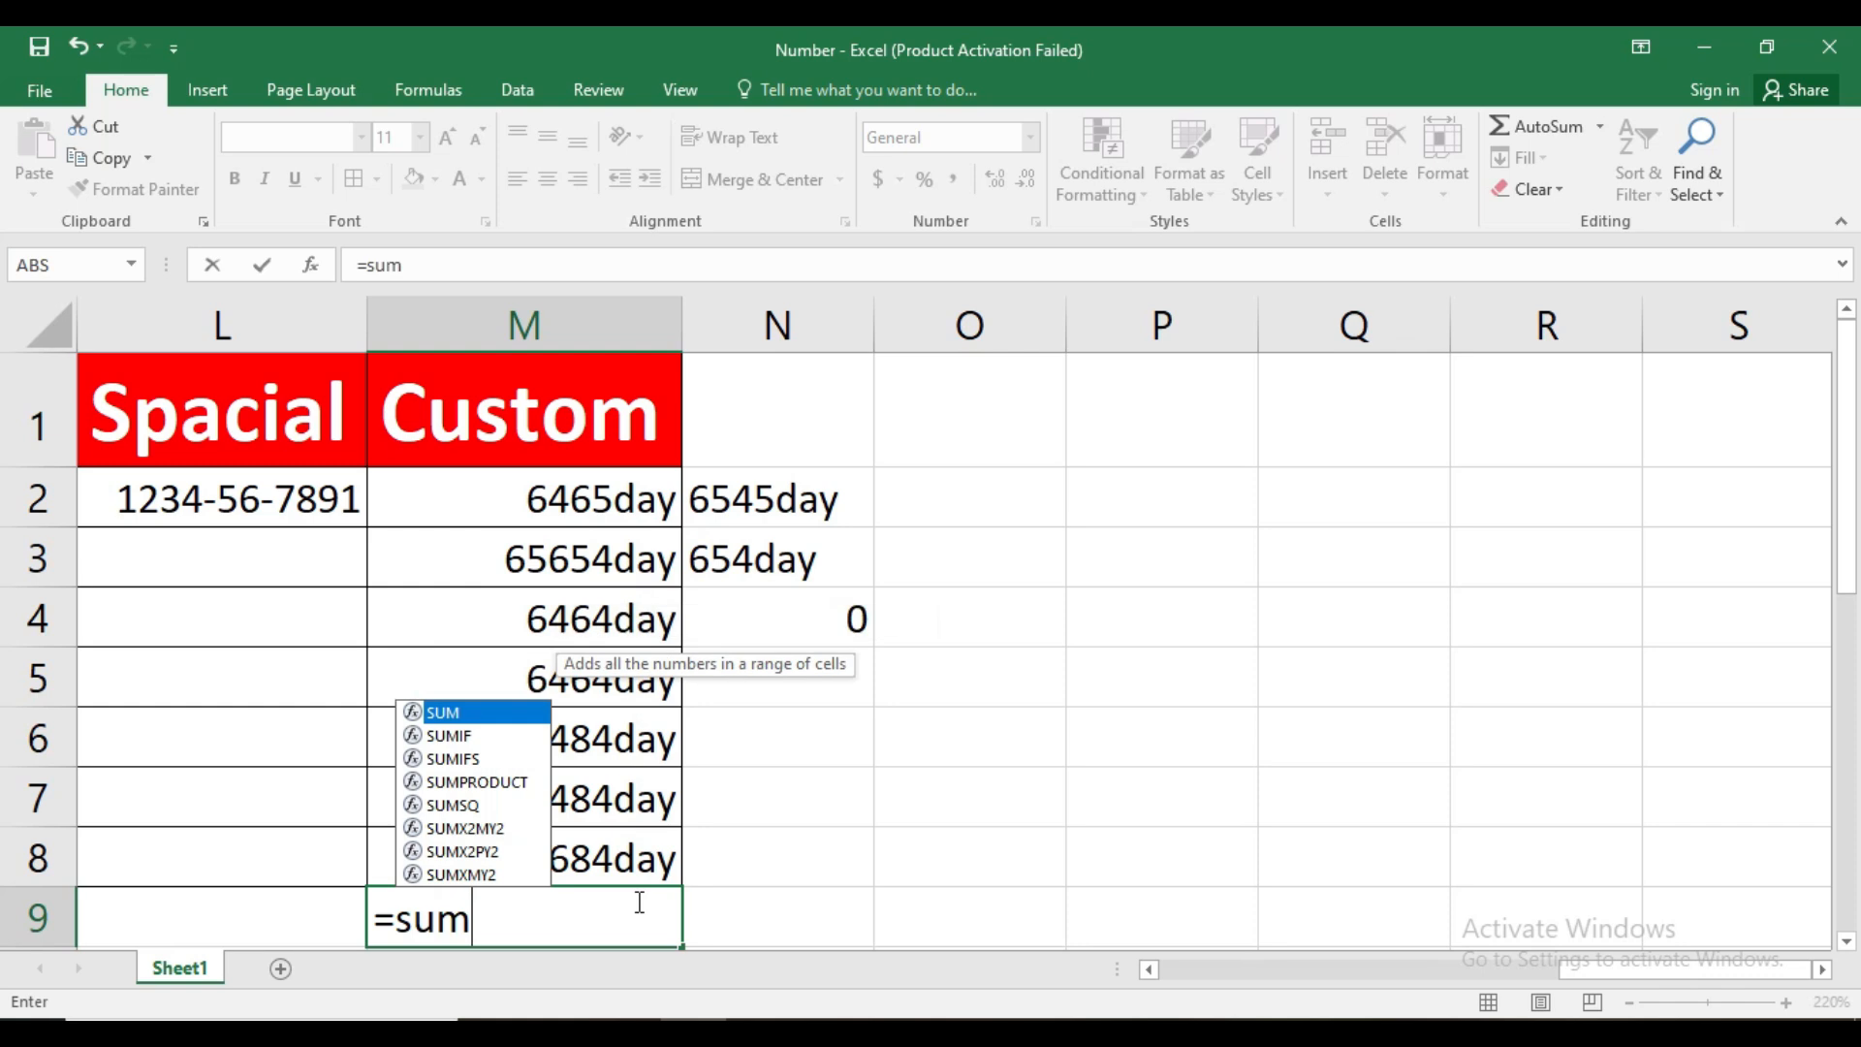
key("Tab")
left_click_drag(552, 498, 552, 860)
key("Return")
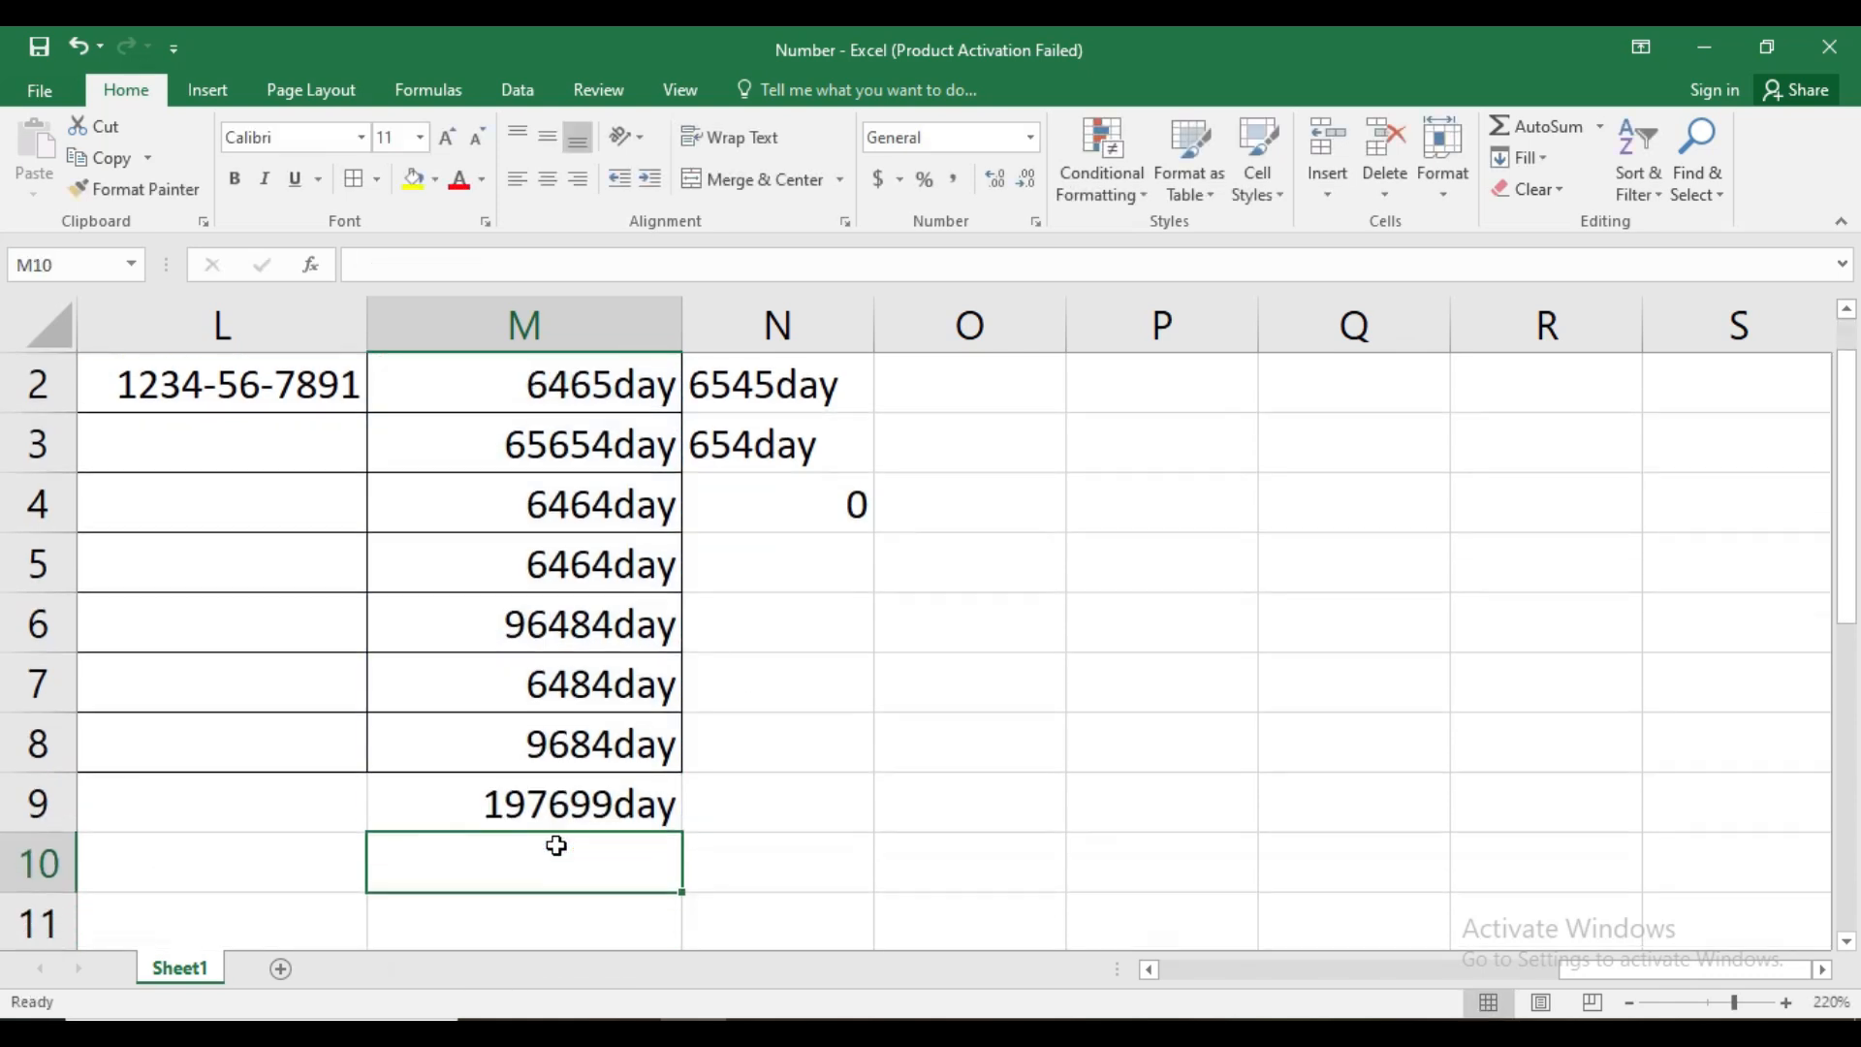
left_click(671, 829)
left_click(585, 804)
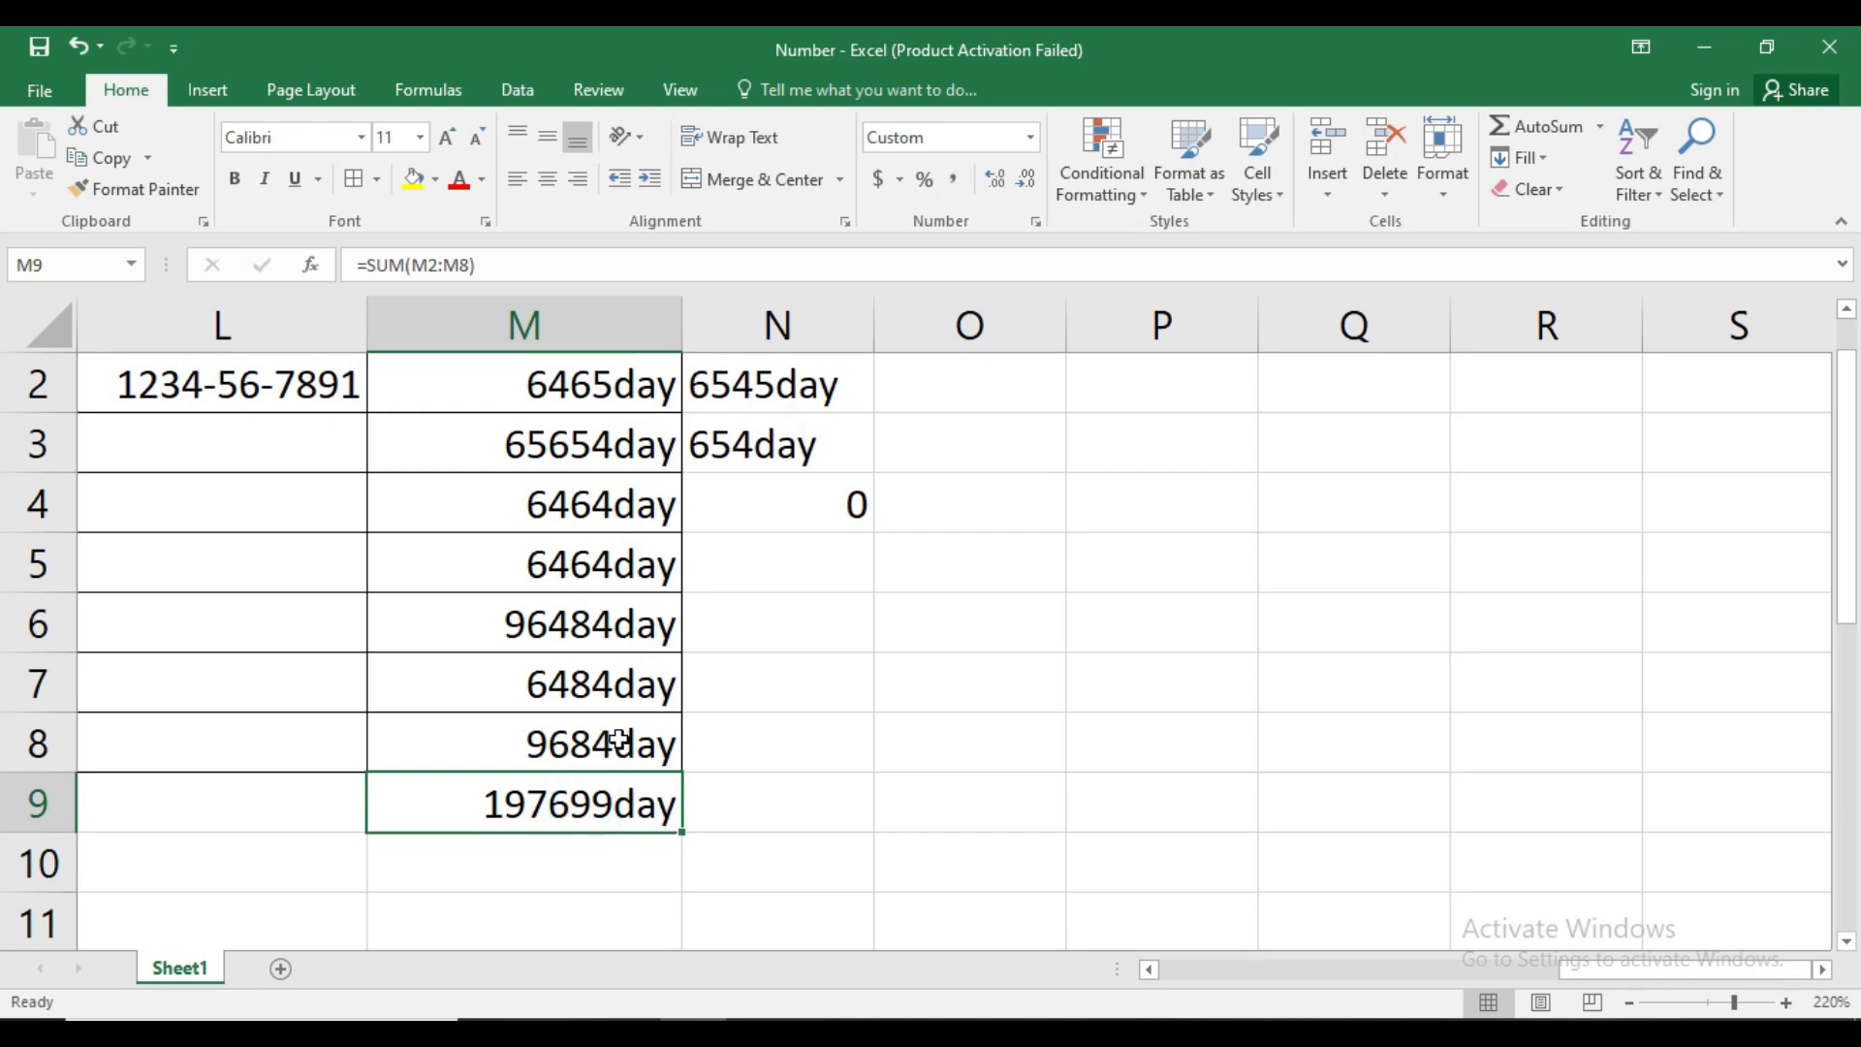
Change the custom format of M2:M8 to # "day", adding a space between the number and the word
scroll(620, 740, "up", 1)
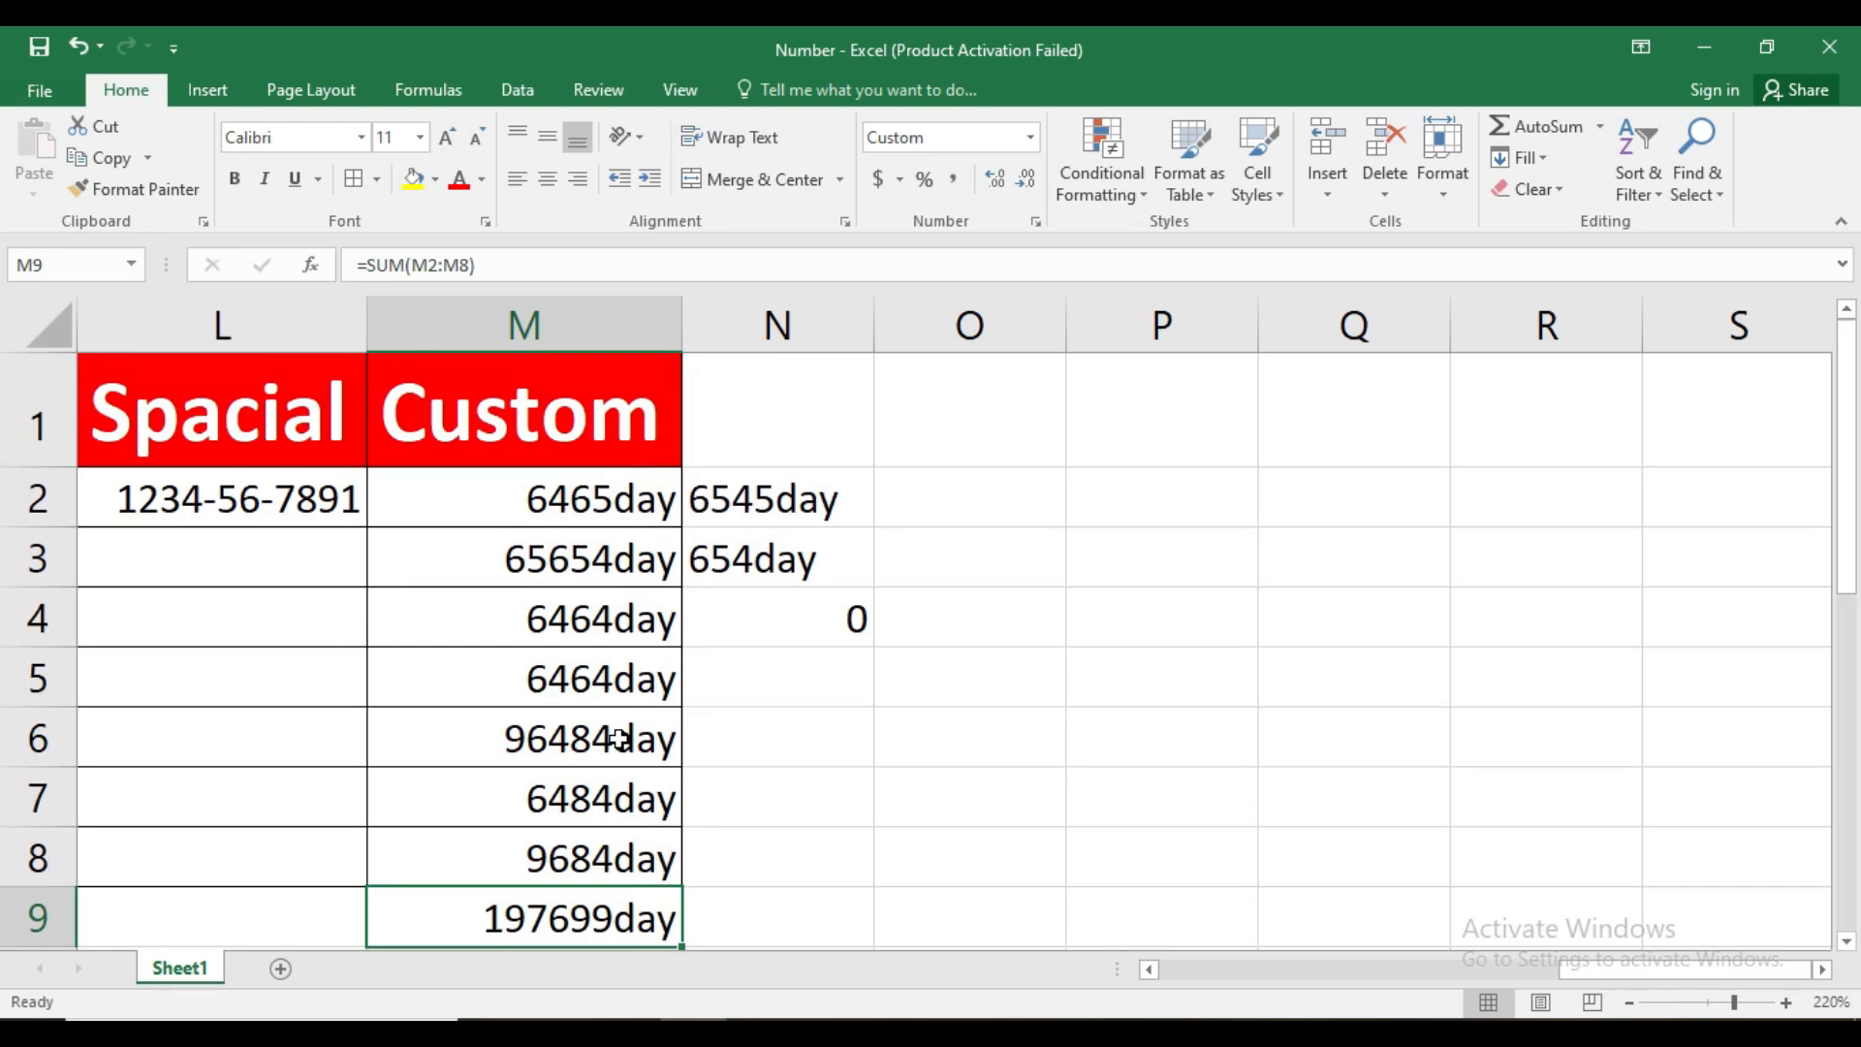
left_click_drag(581, 498, 593, 853)
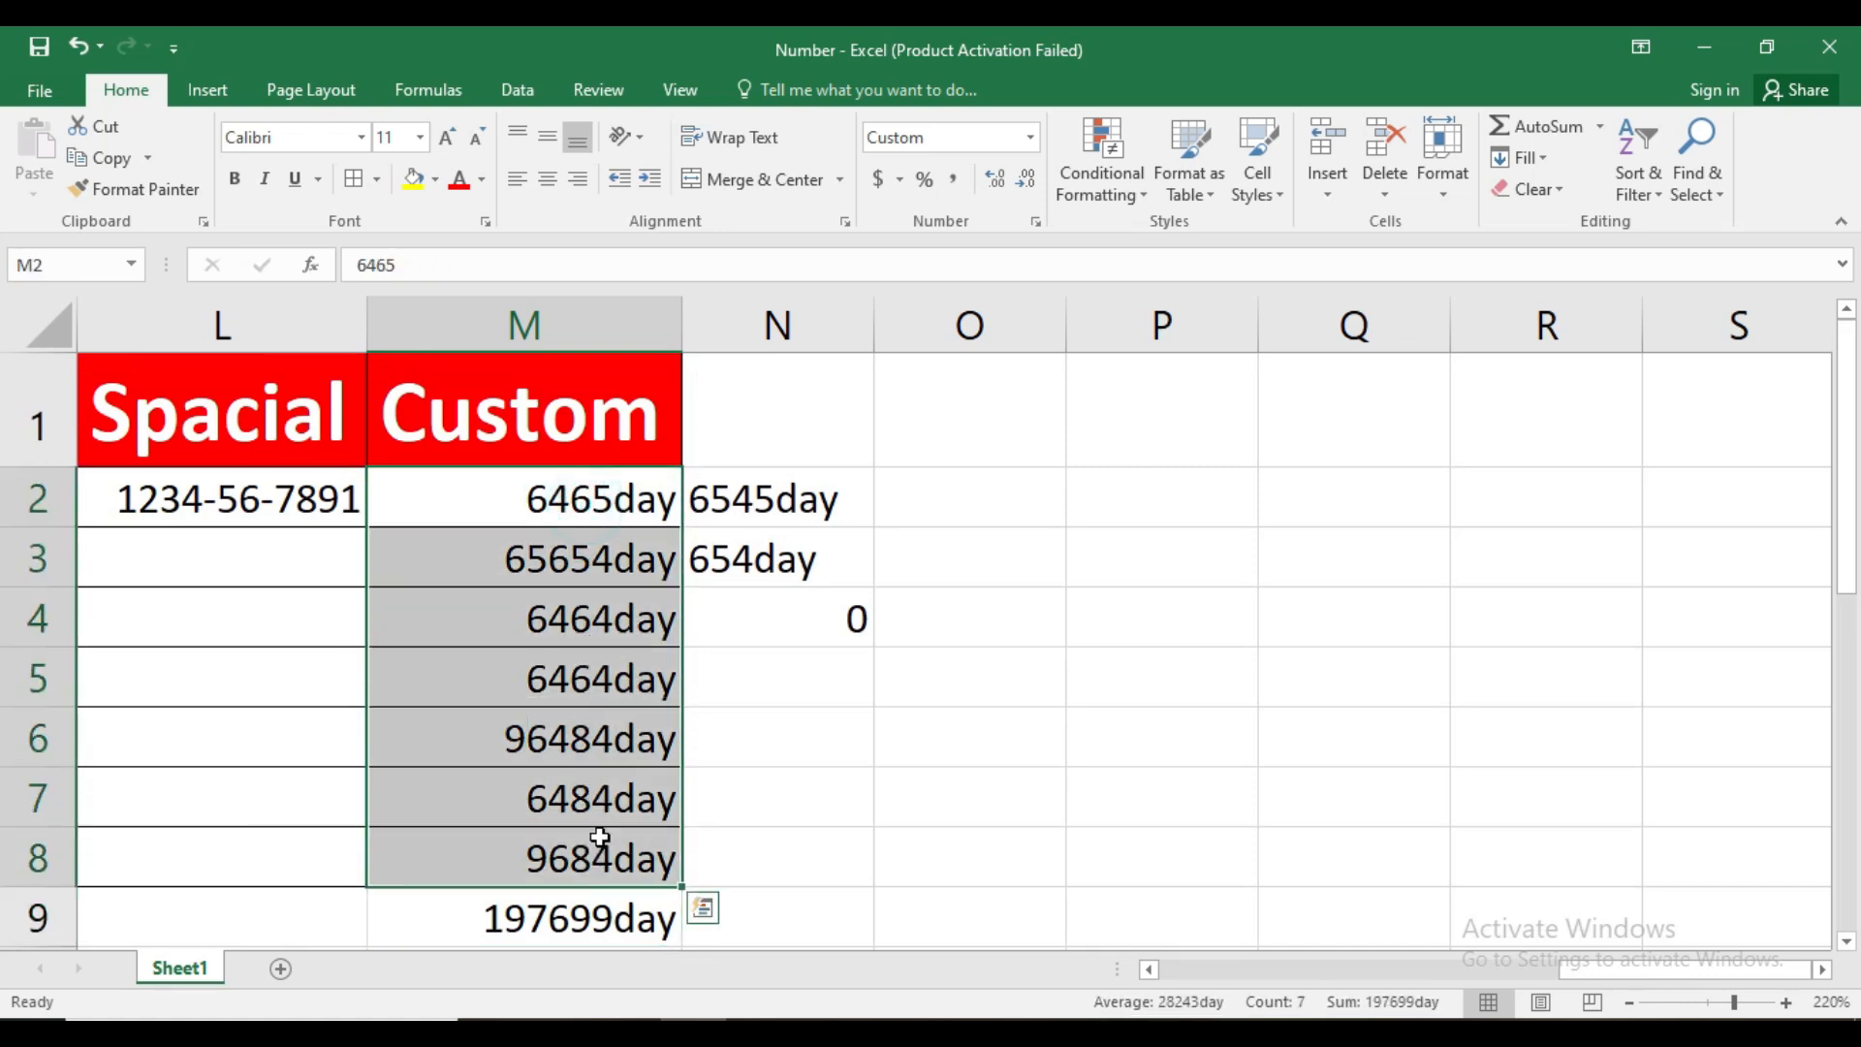
left_click(1034, 221)
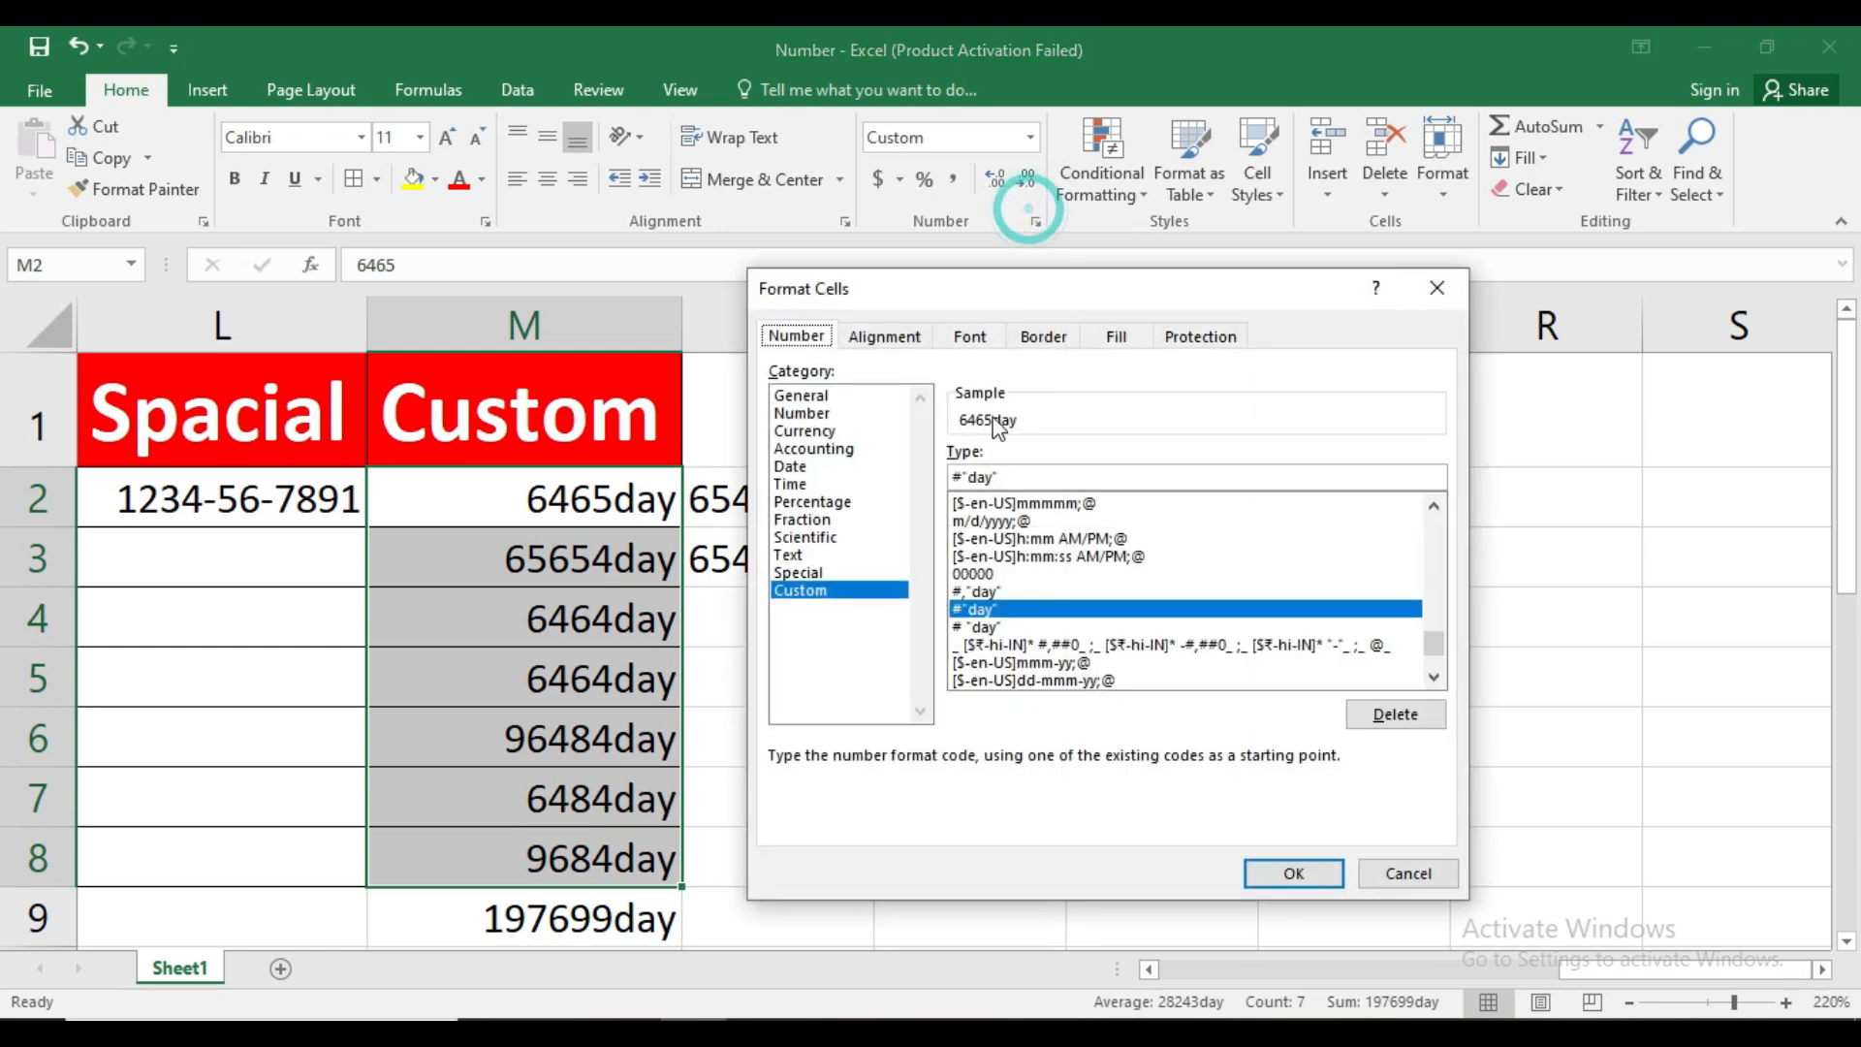
left_click(961, 479)
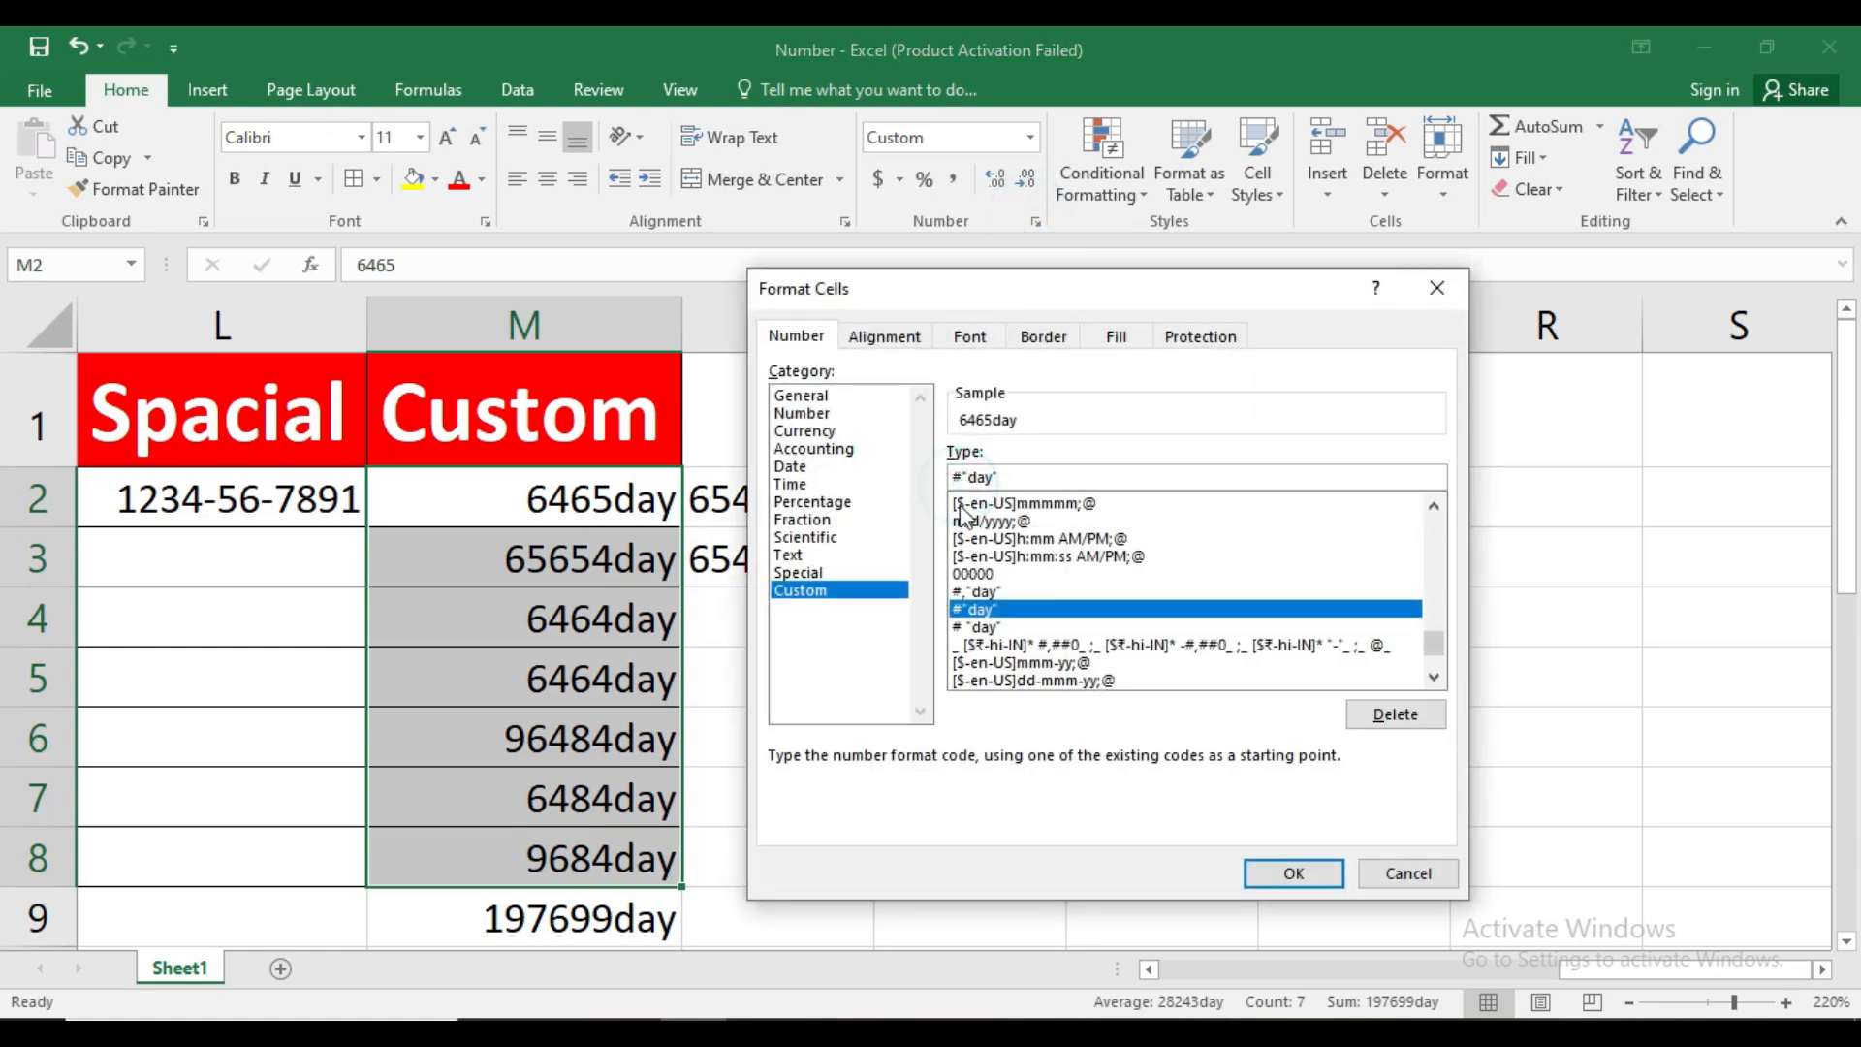
left_click(1295, 871)
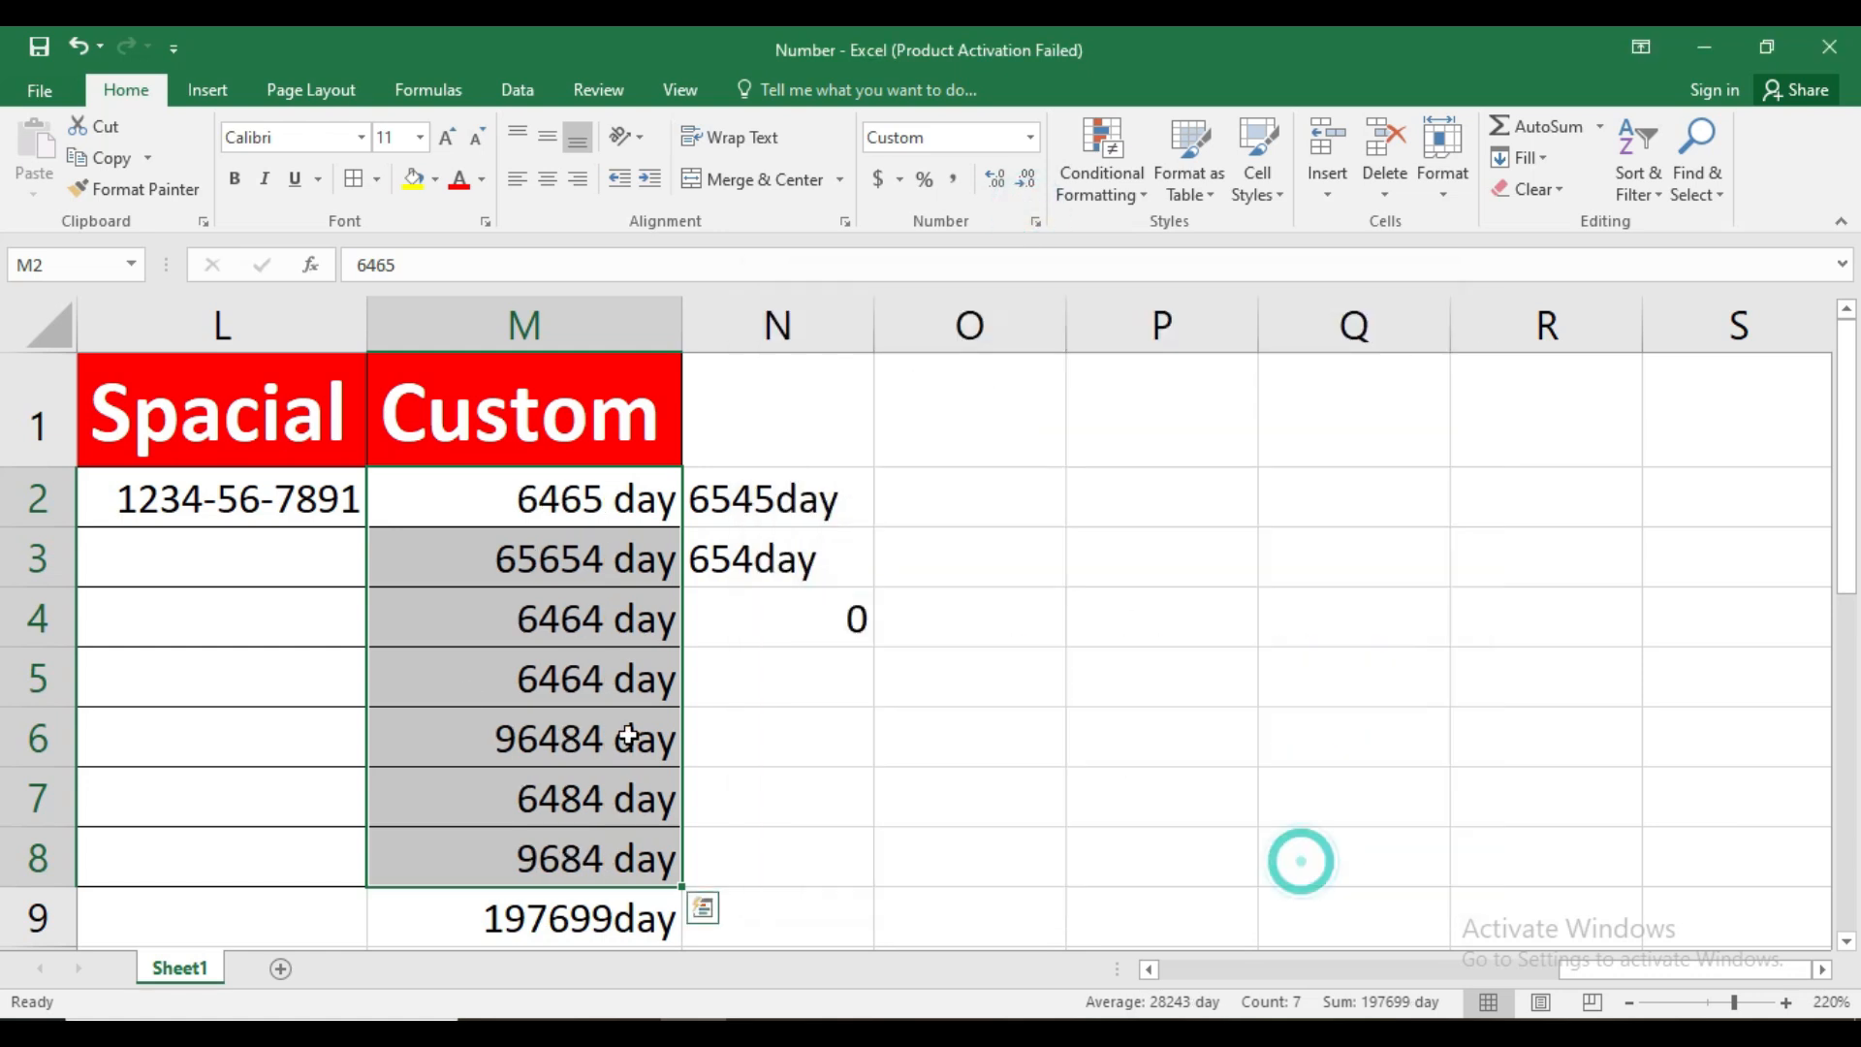
Compare the stored contents of the custom-formatted cells in column M with the text entries in N2:N3
left_click(528, 619)
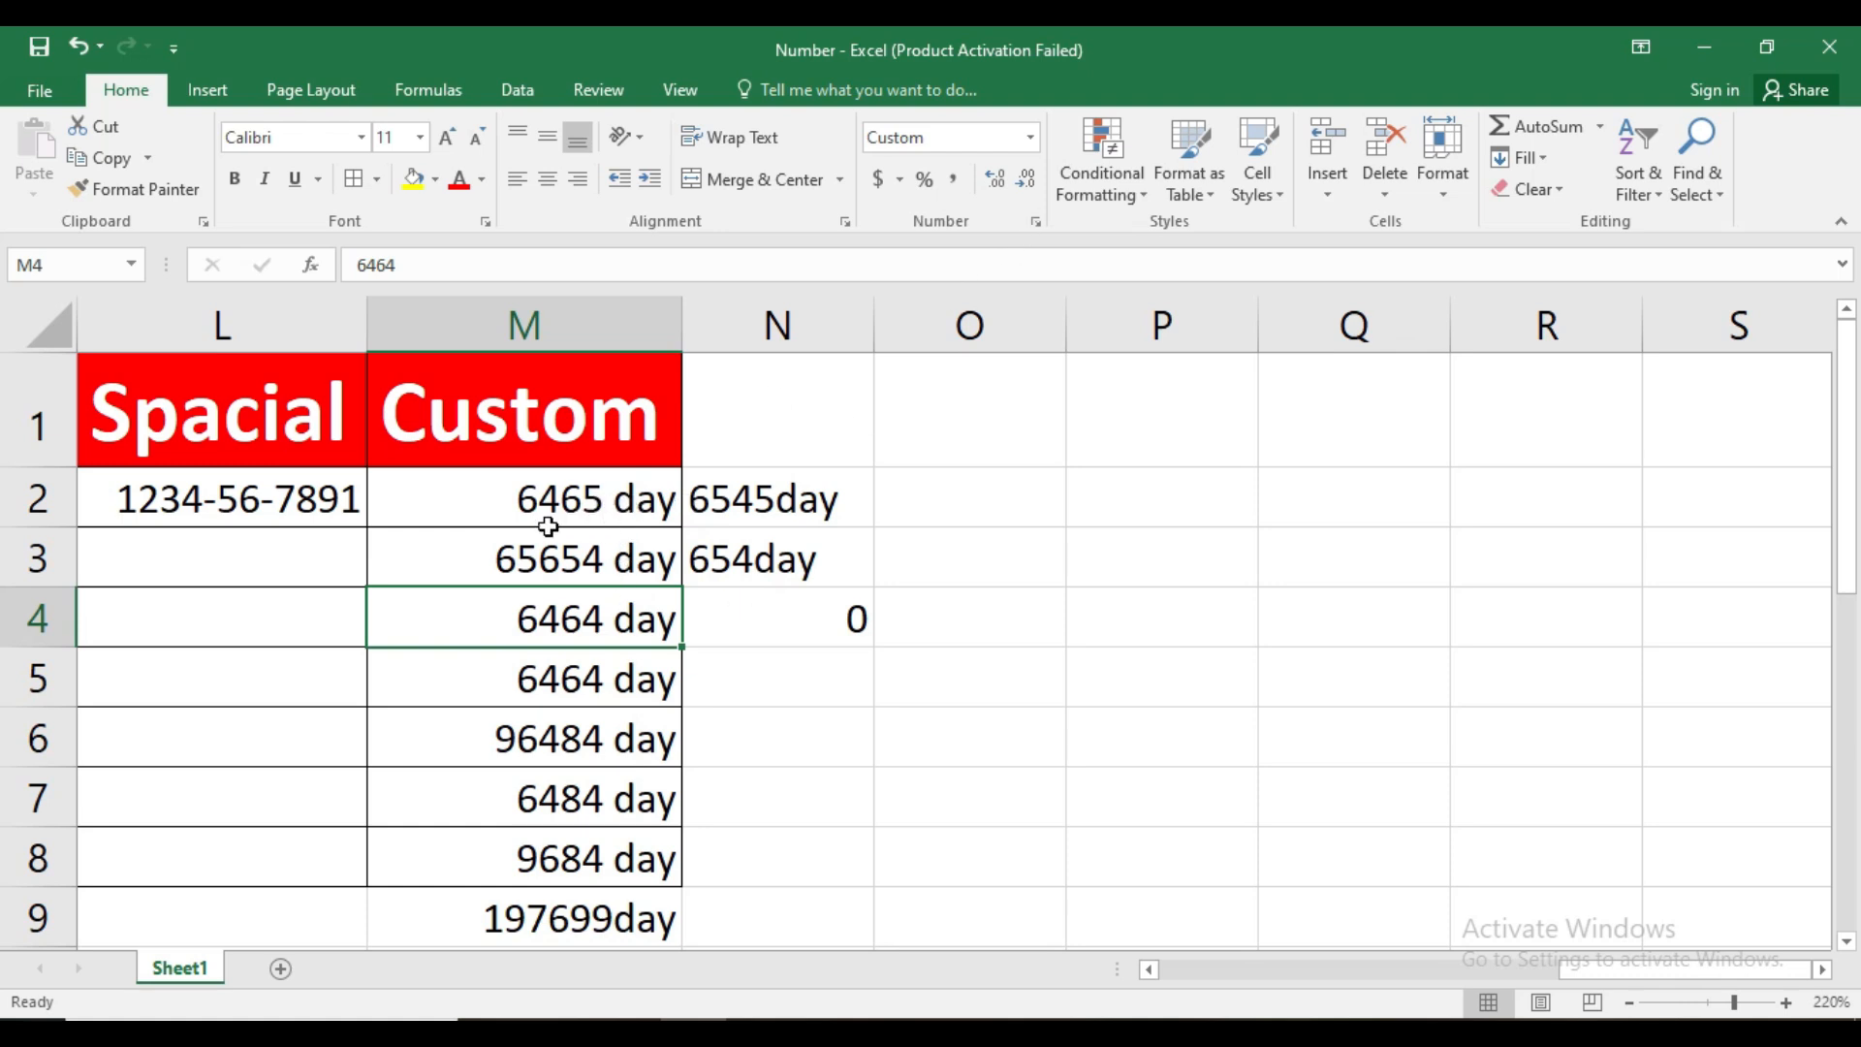
left_click(586, 500)
left_click(414, 264)
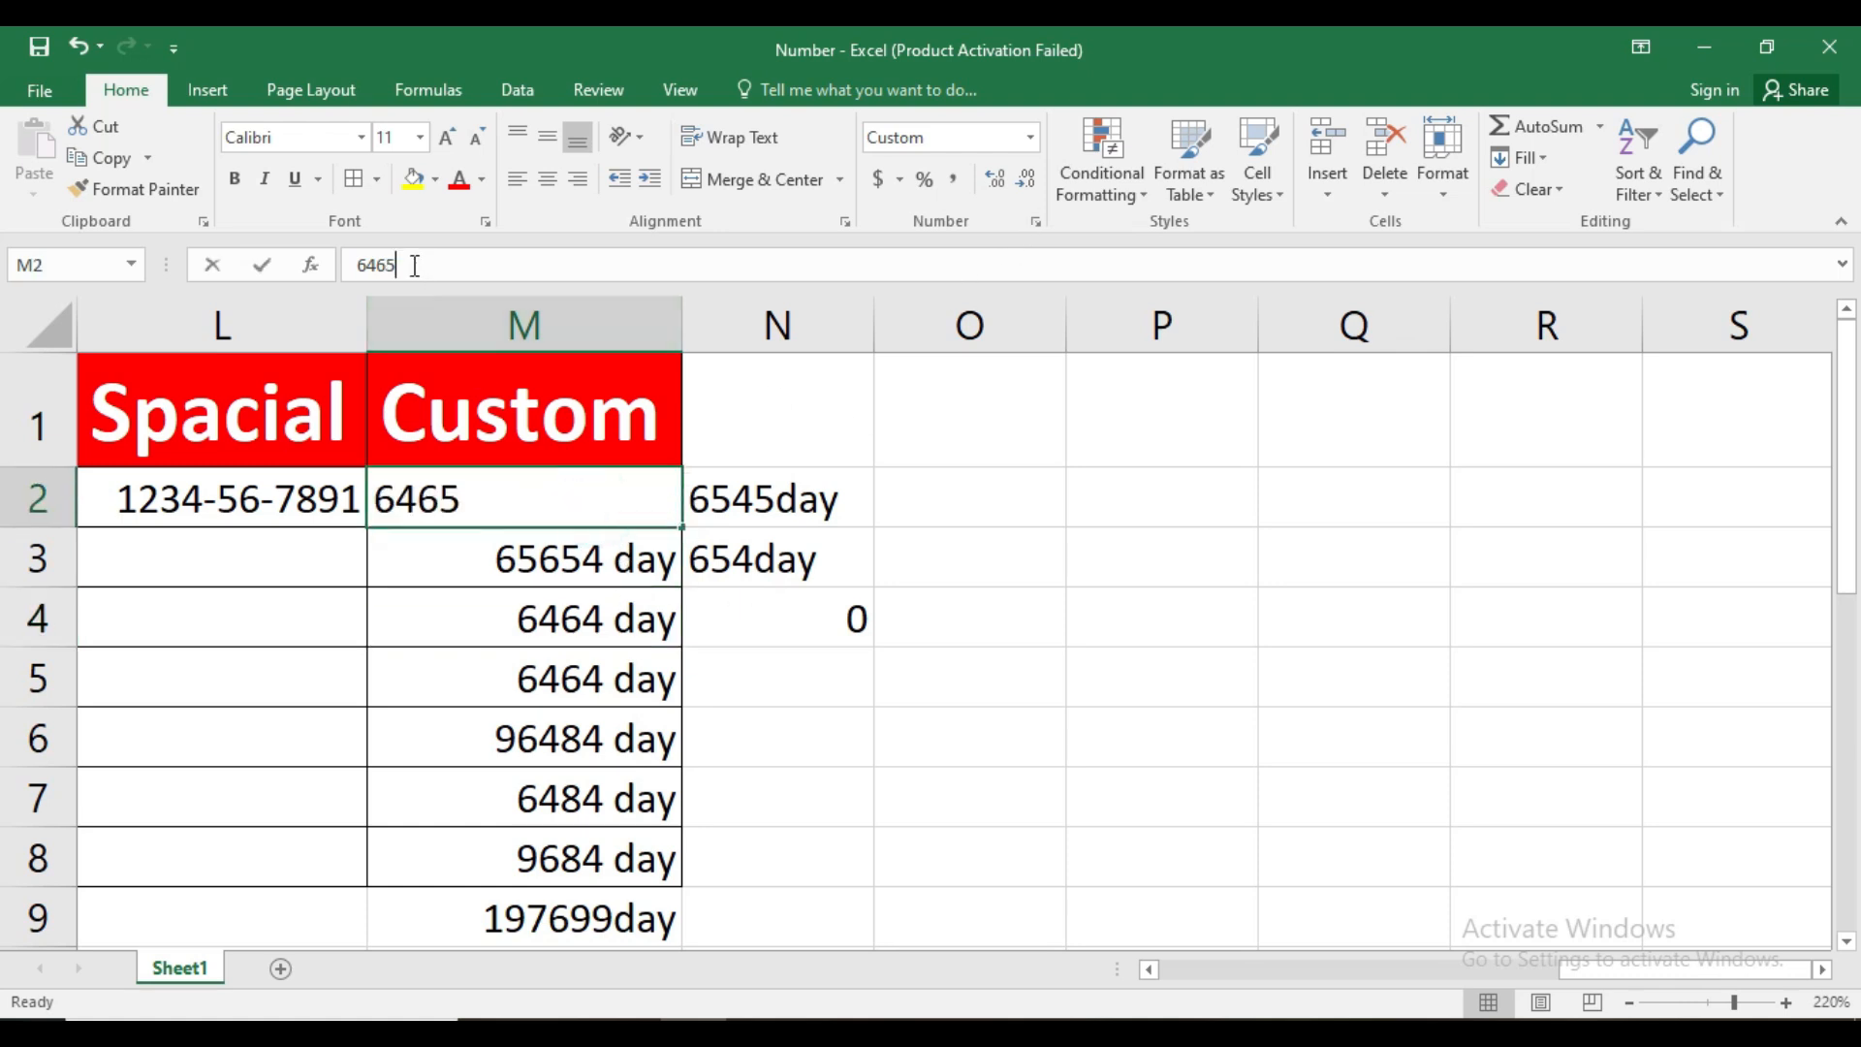
left_click(630, 569)
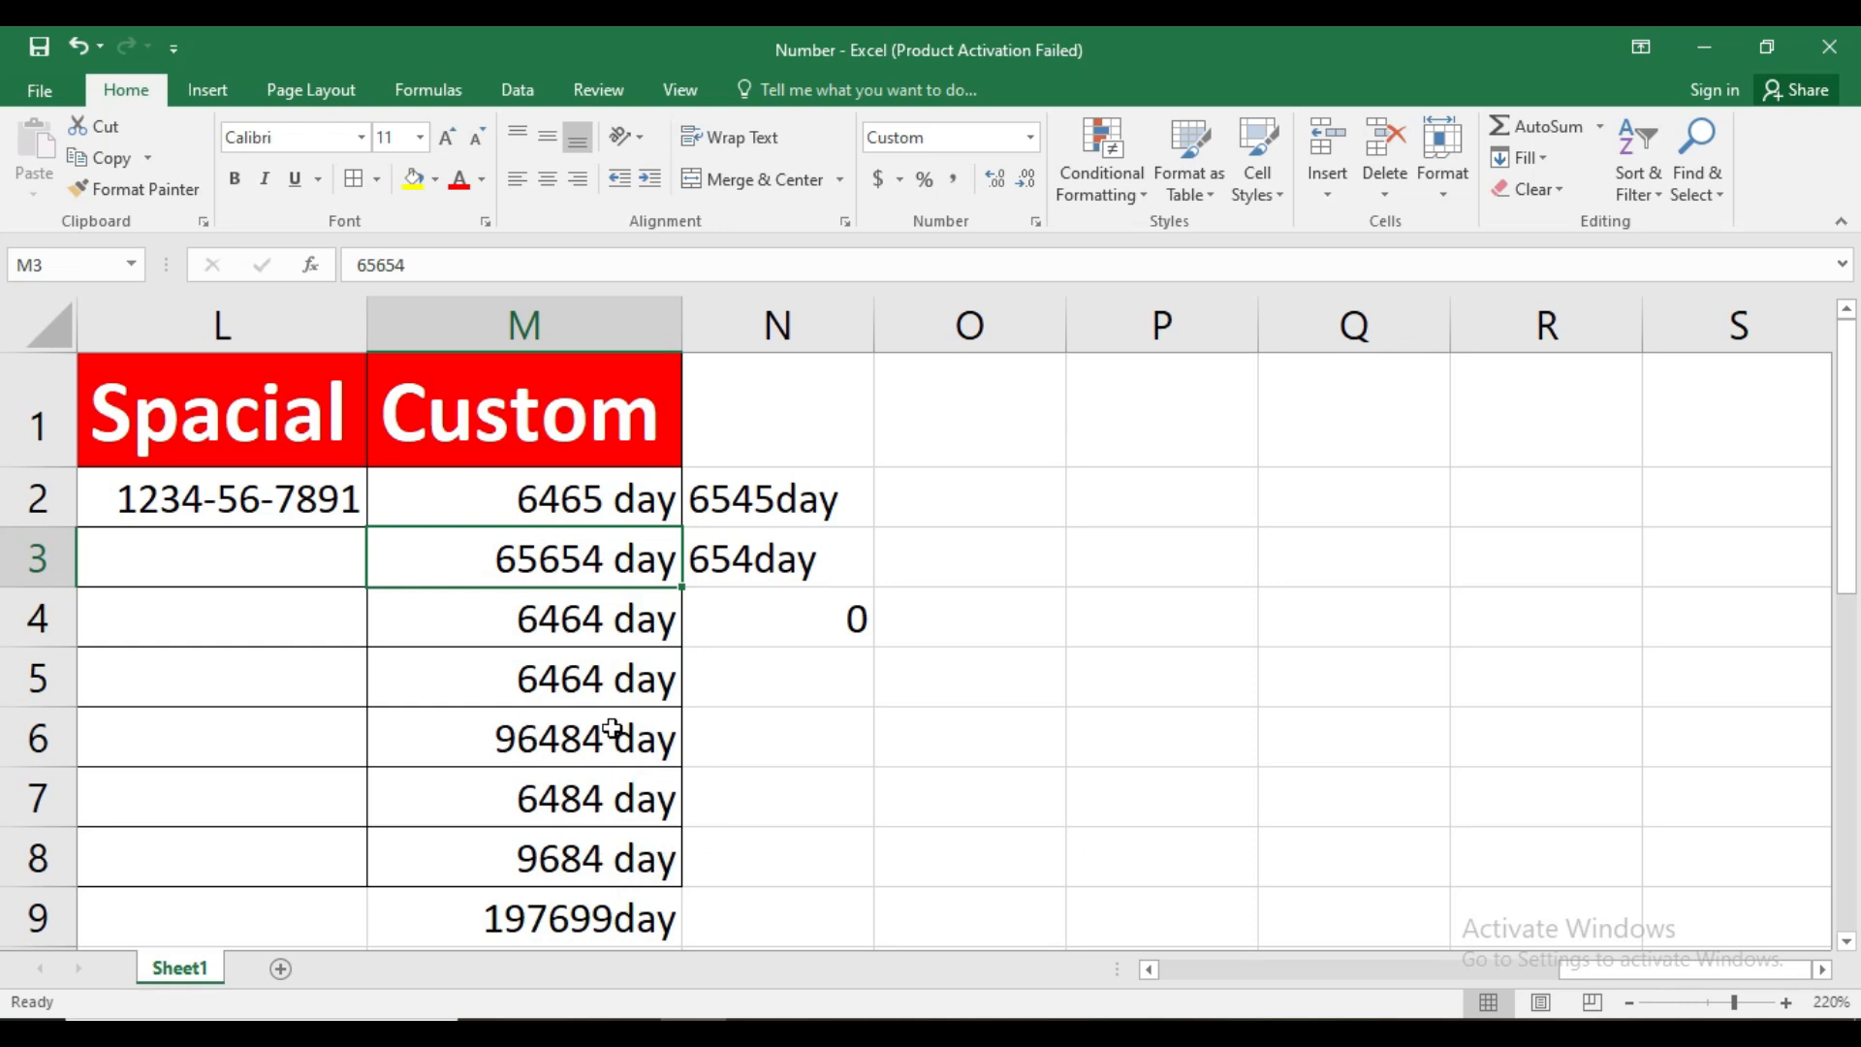
left_click(835, 524)
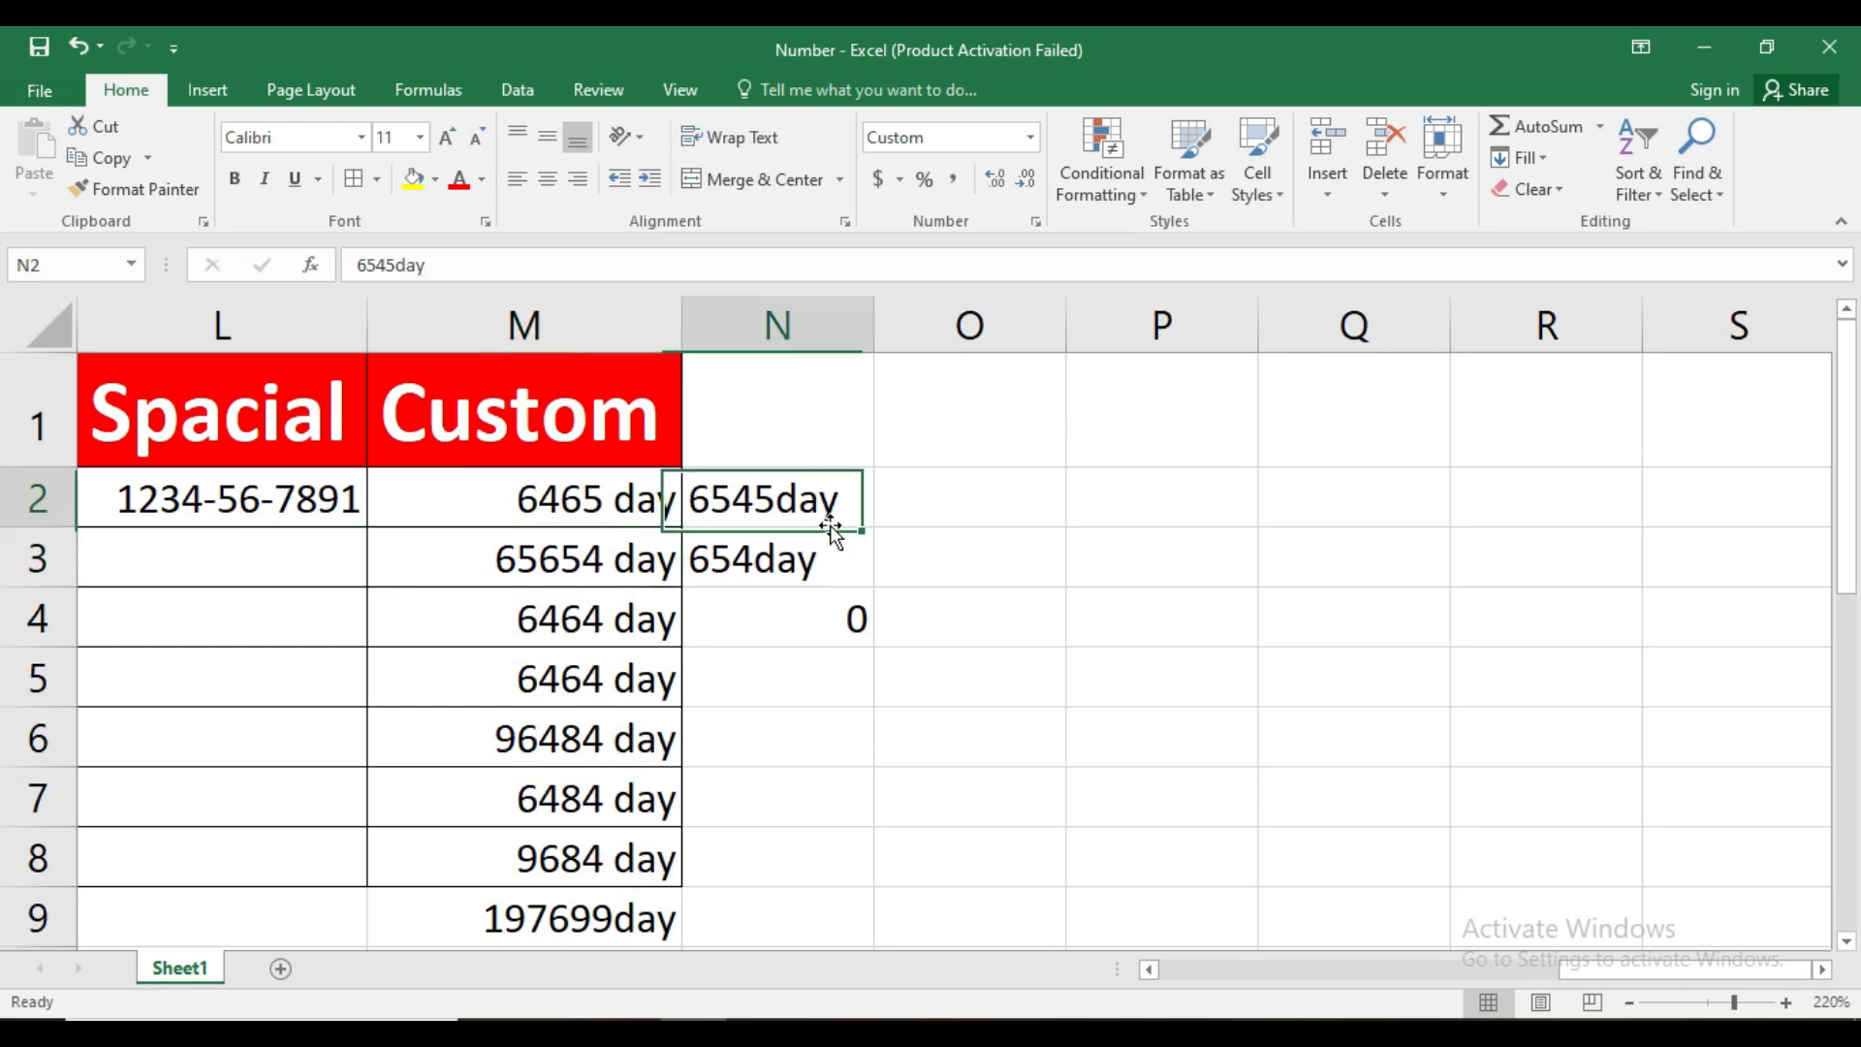
left_click(822, 574)
left_click_drag(544, 543, 571, 625)
left_click(572, 774)
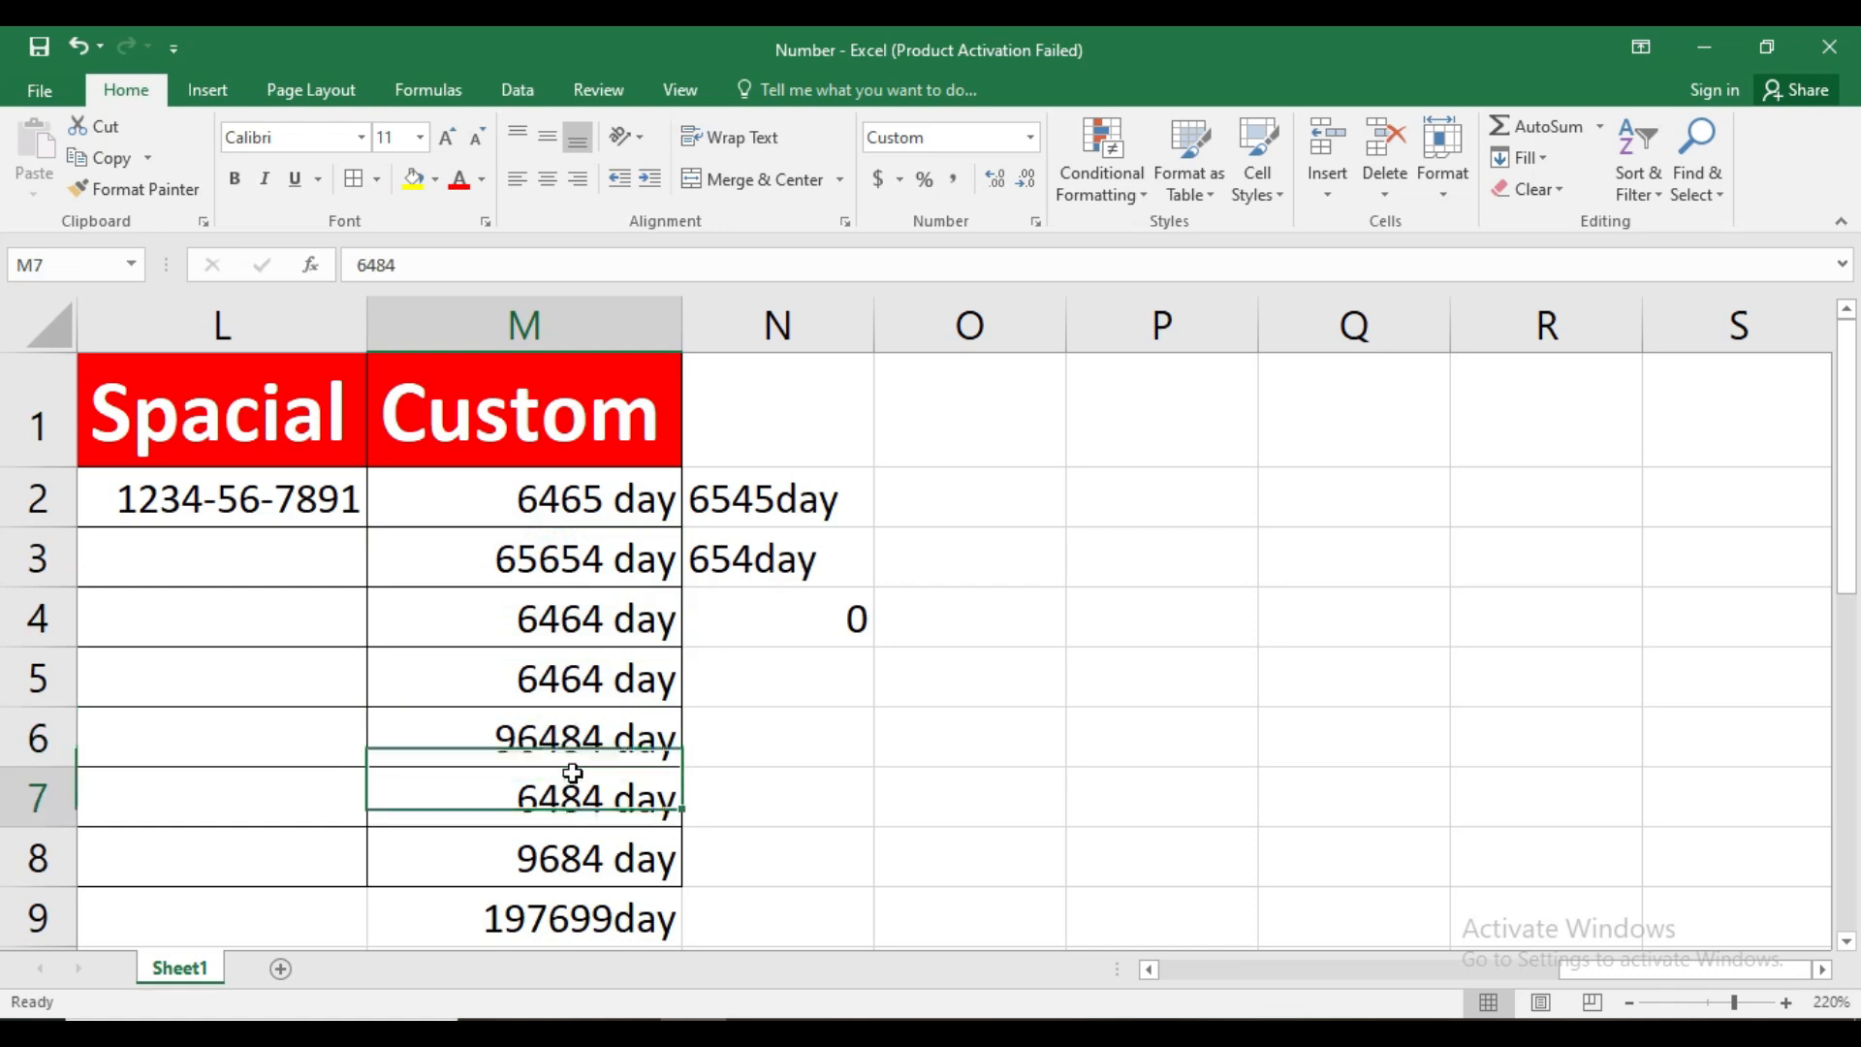
scroll(579, 775, "down", 2)
scroll(664, 519, "up", 2)
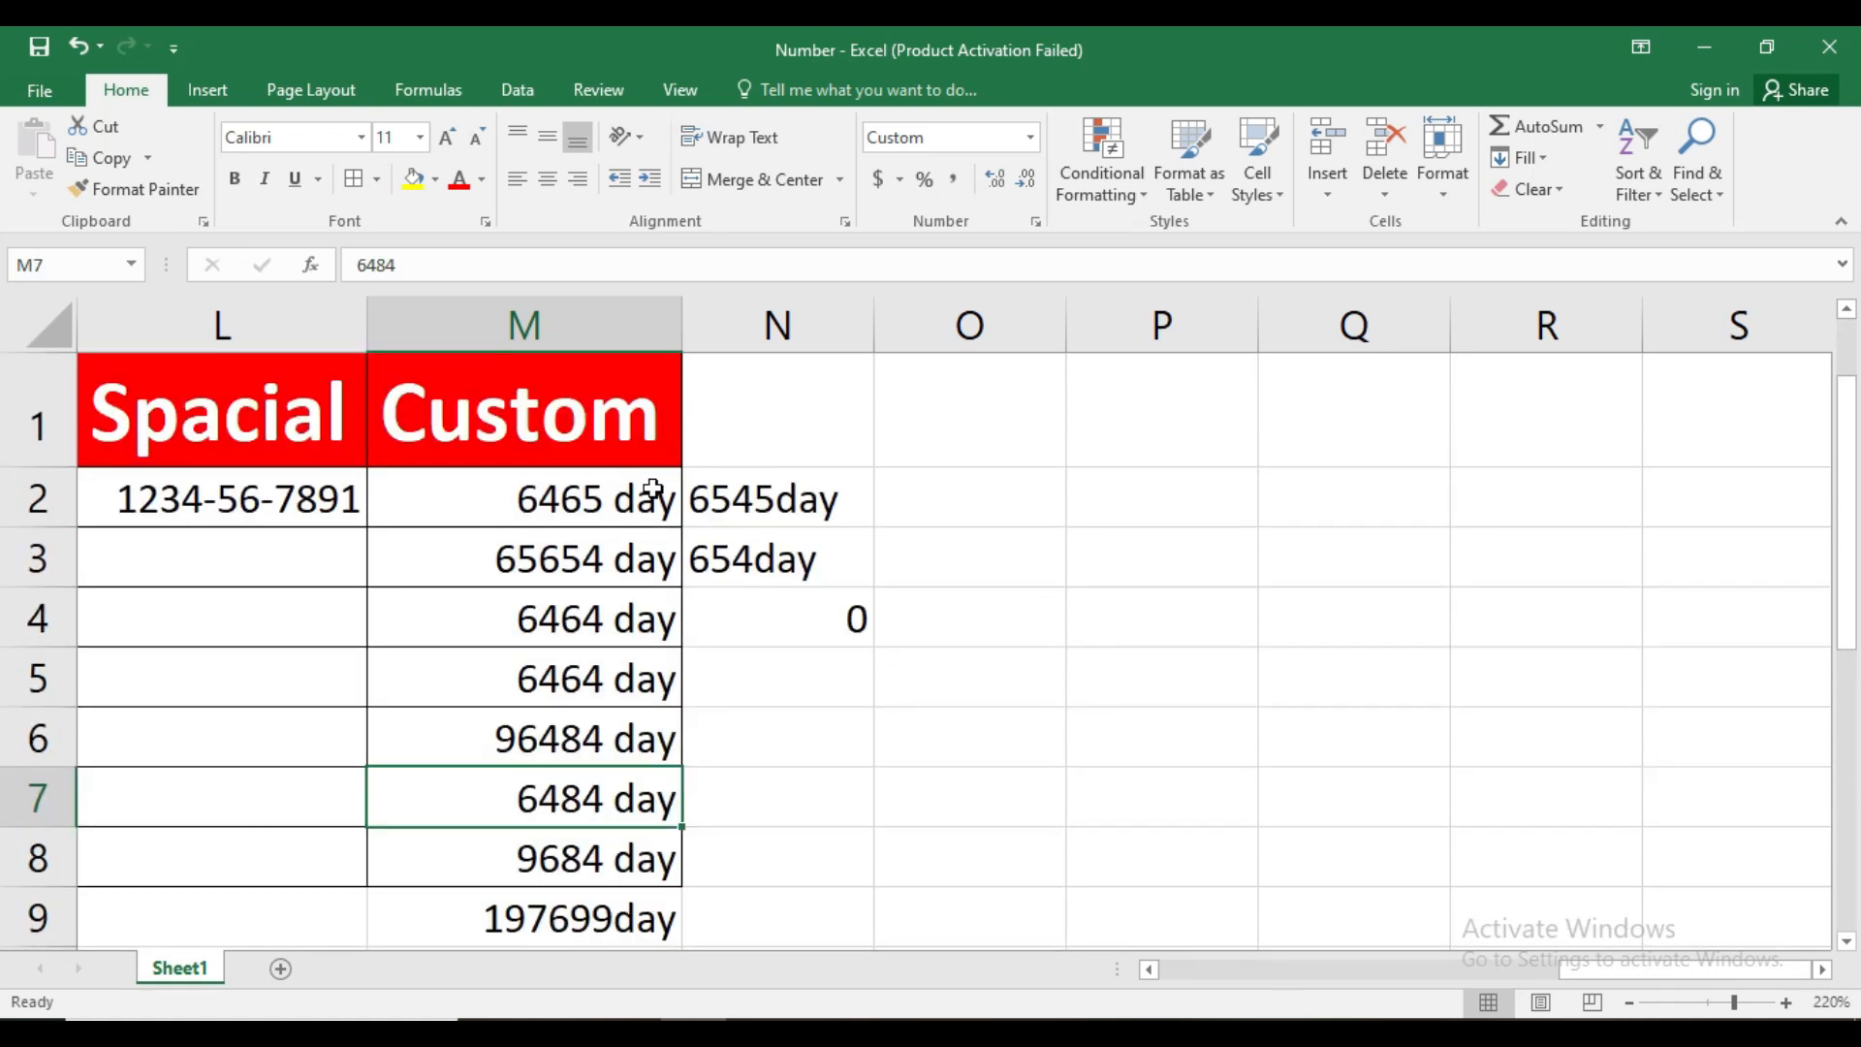
left_click(578, 523)
left_click(569, 594)
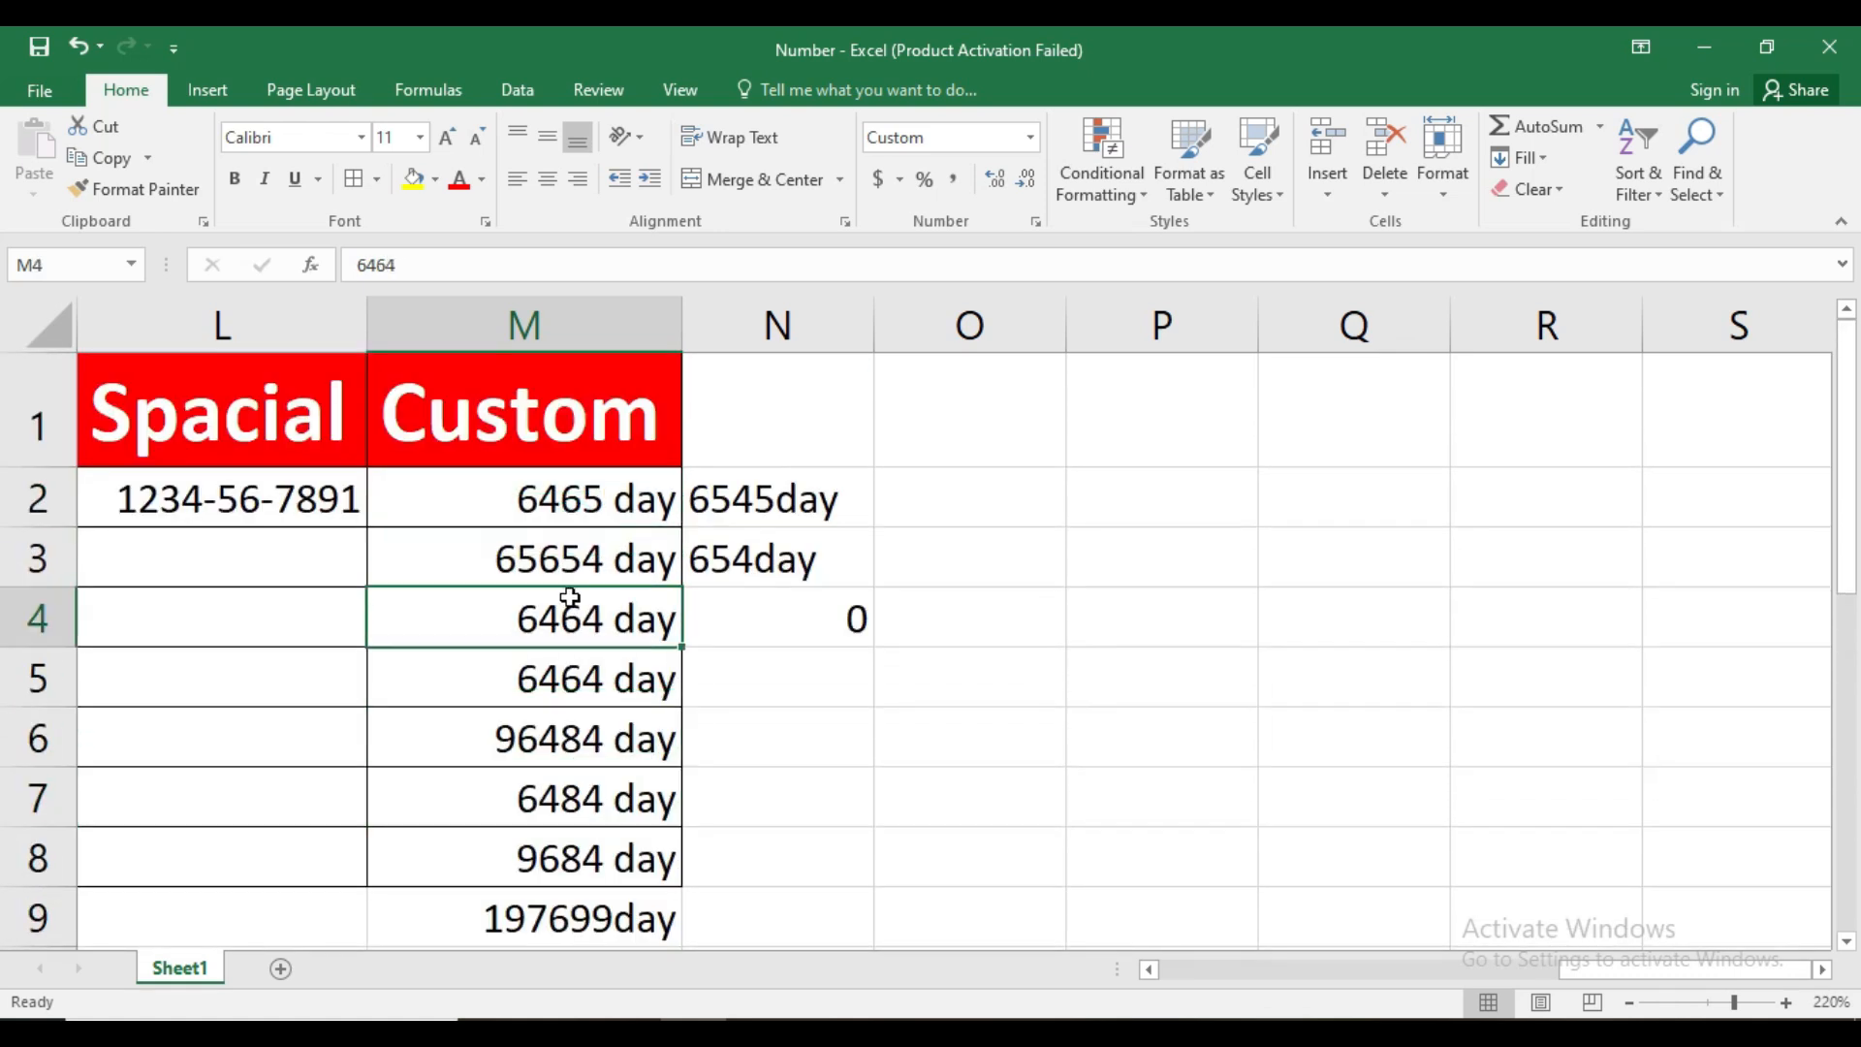
left_click(540, 693)
left_click(543, 747)
left_click(544, 775)
left_click(613, 857)
left_click(582, 789)
left_click(578, 734)
left_click(585, 669)
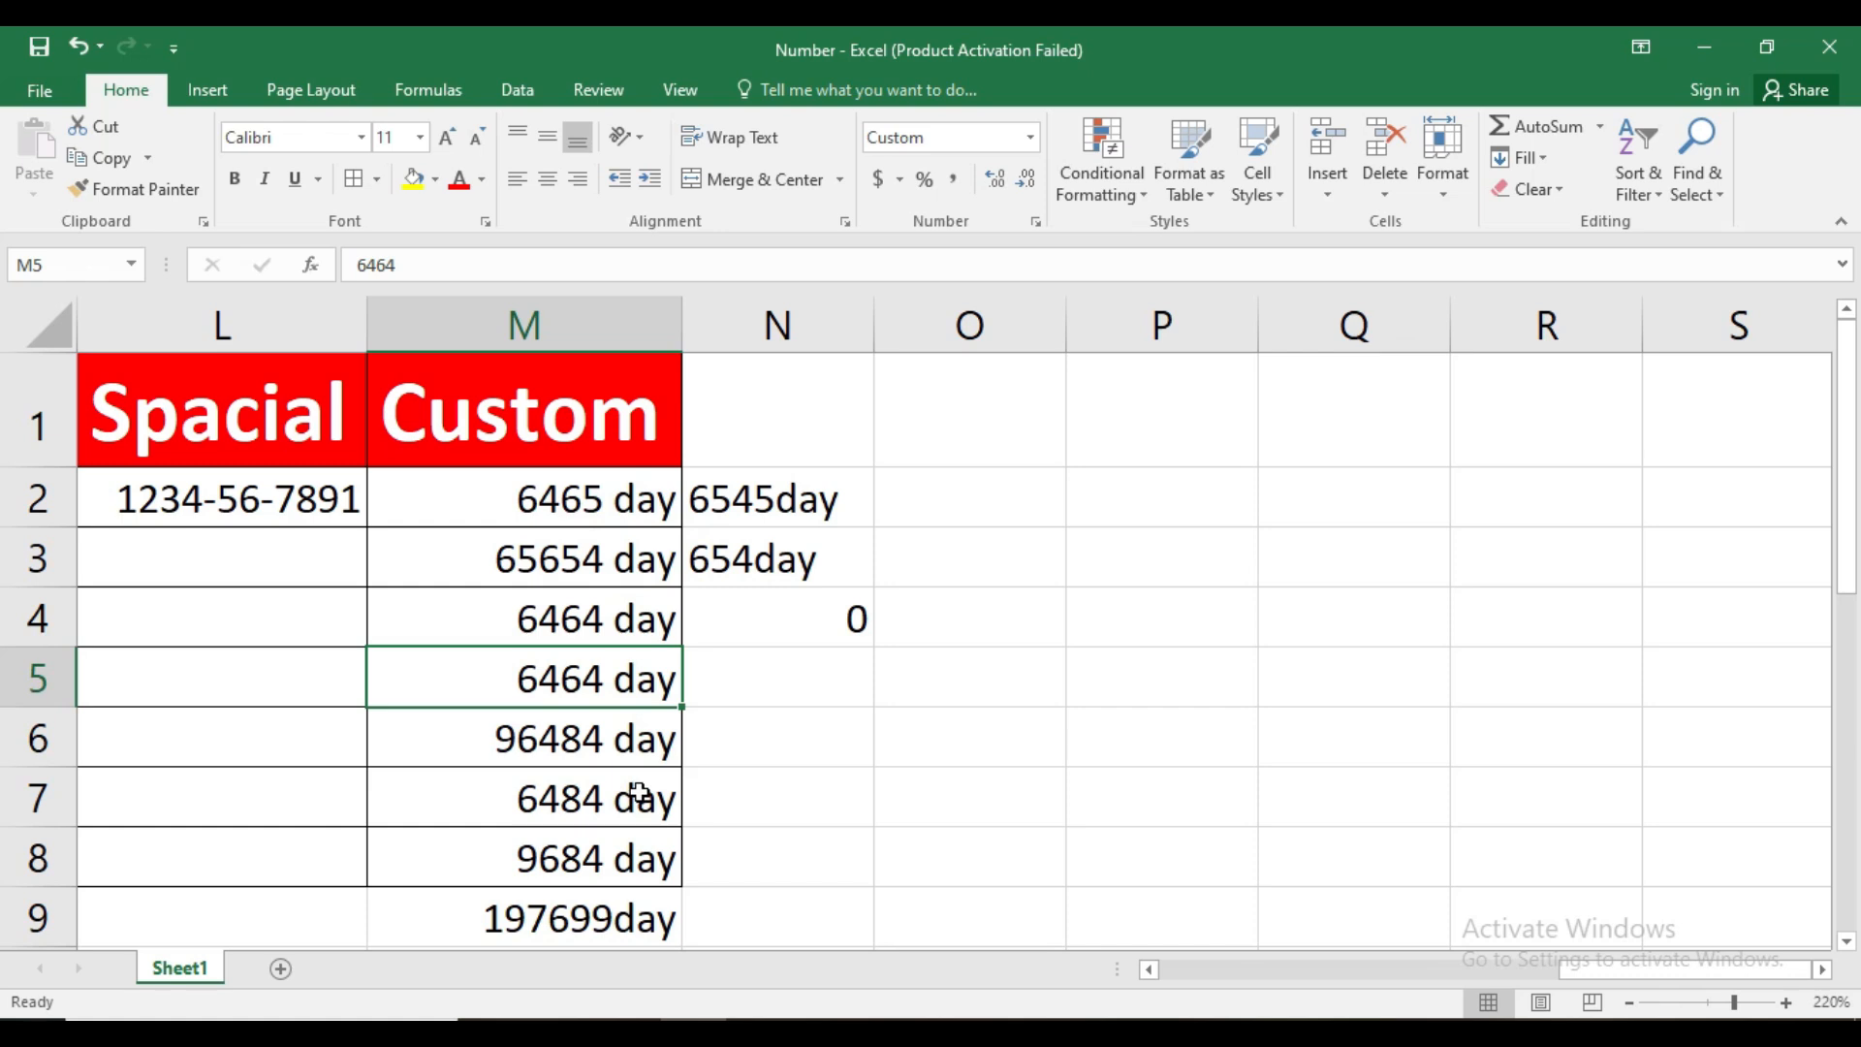
Change the custom number format of M2:M8 to # "Month"
left_click_drag(640, 498, 659, 858)
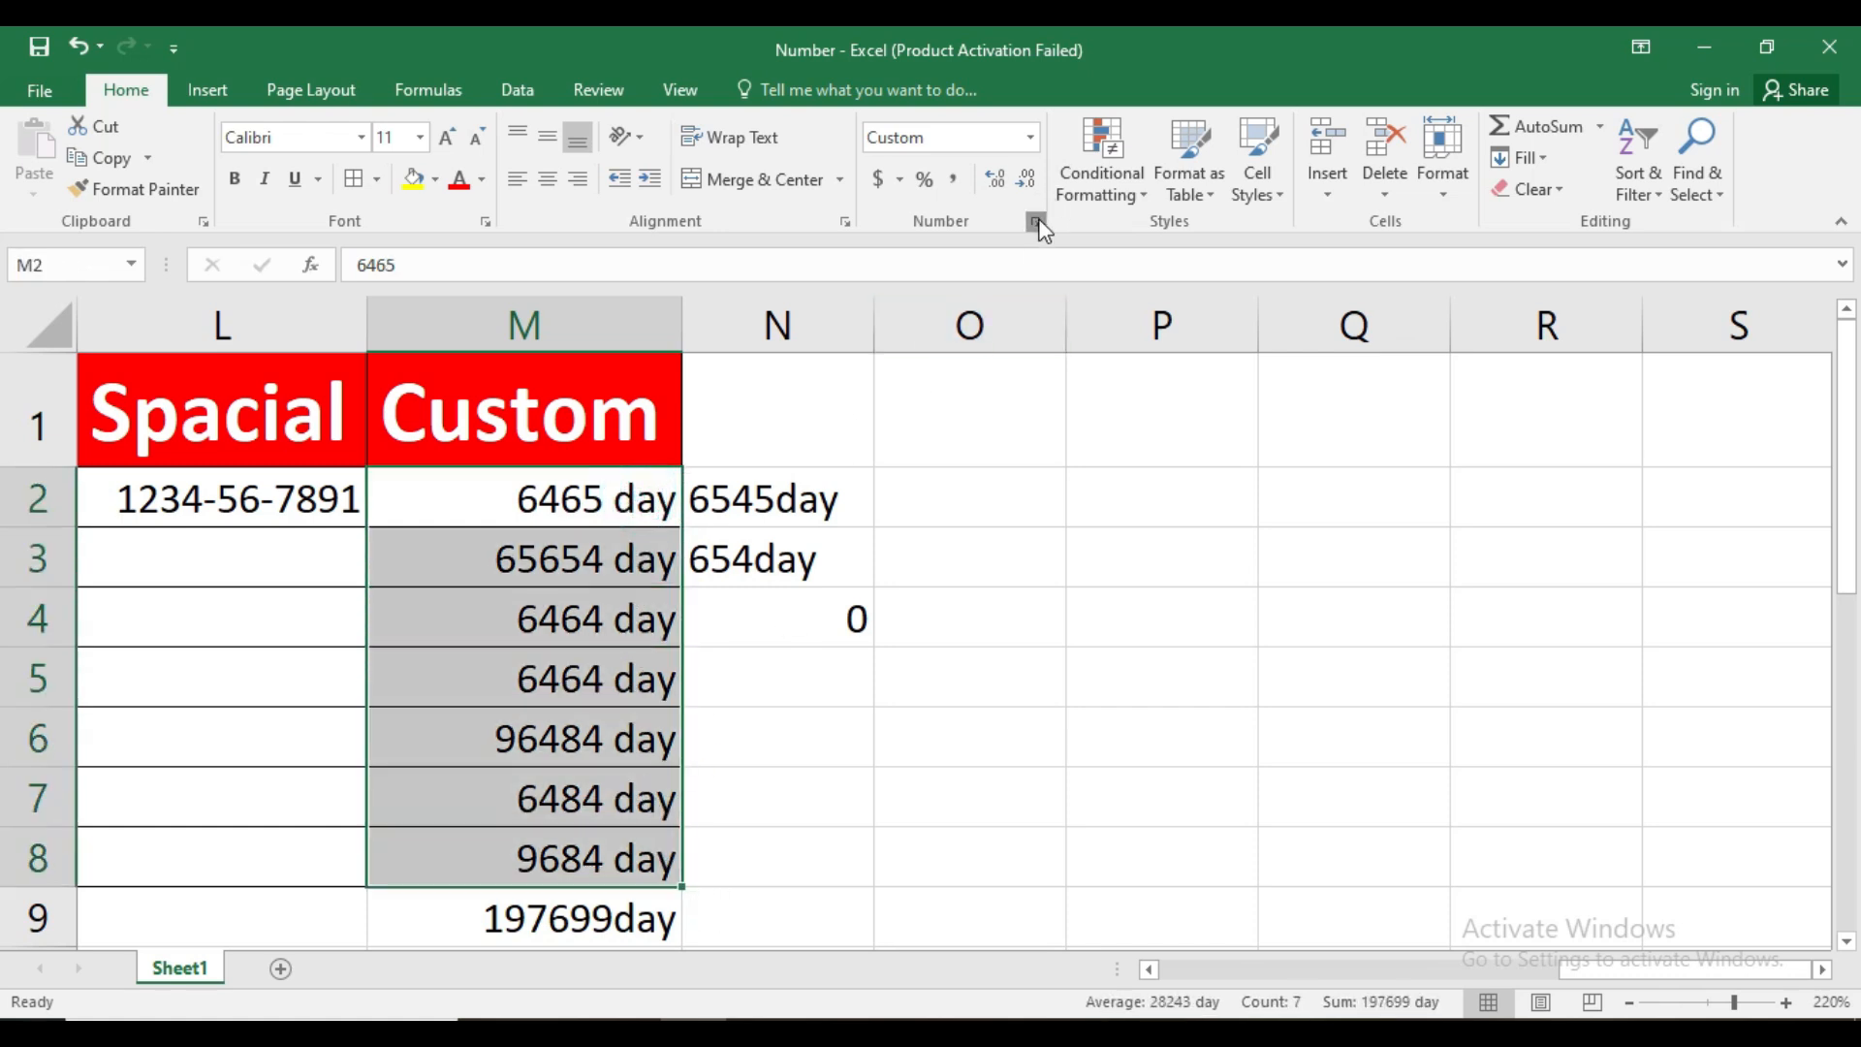
left_click(1036, 222)
left_click(998, 479)
key("BackSpace")
key("BackSpace")
key("BackSpace")
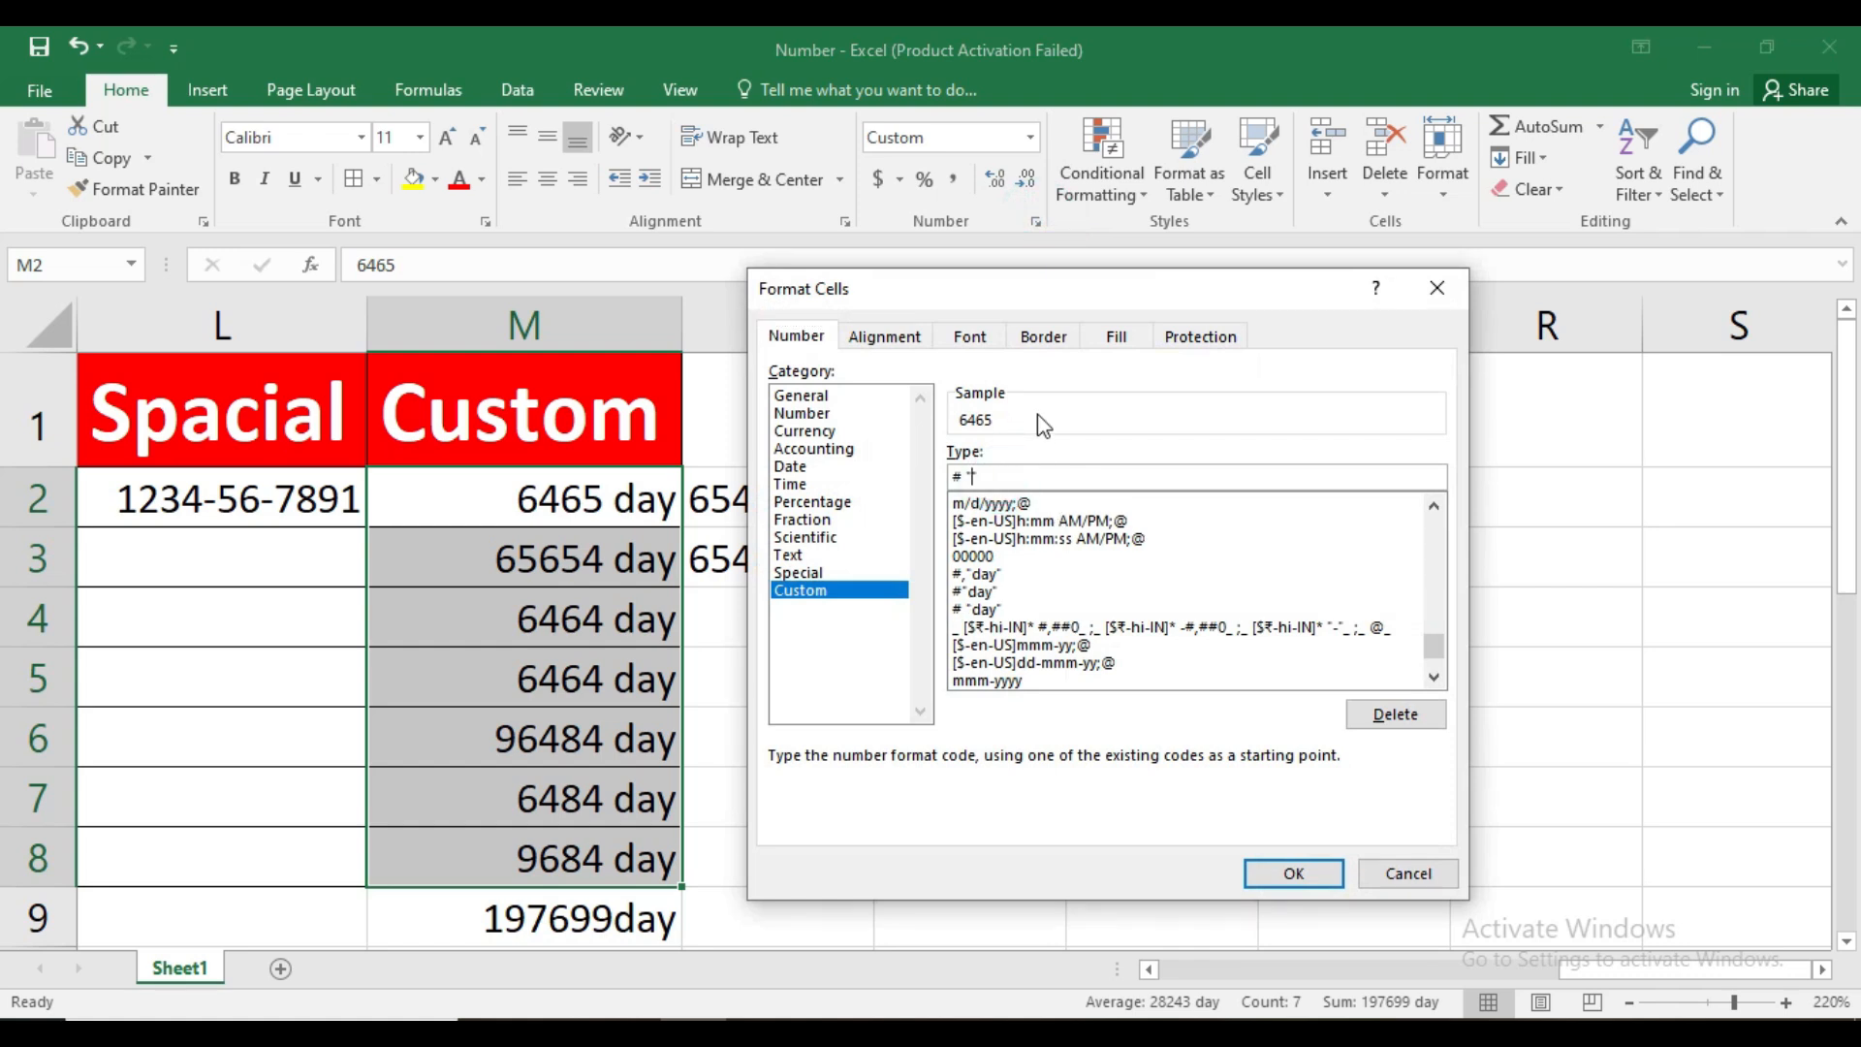
type("Month")
left_click(1296, 873)
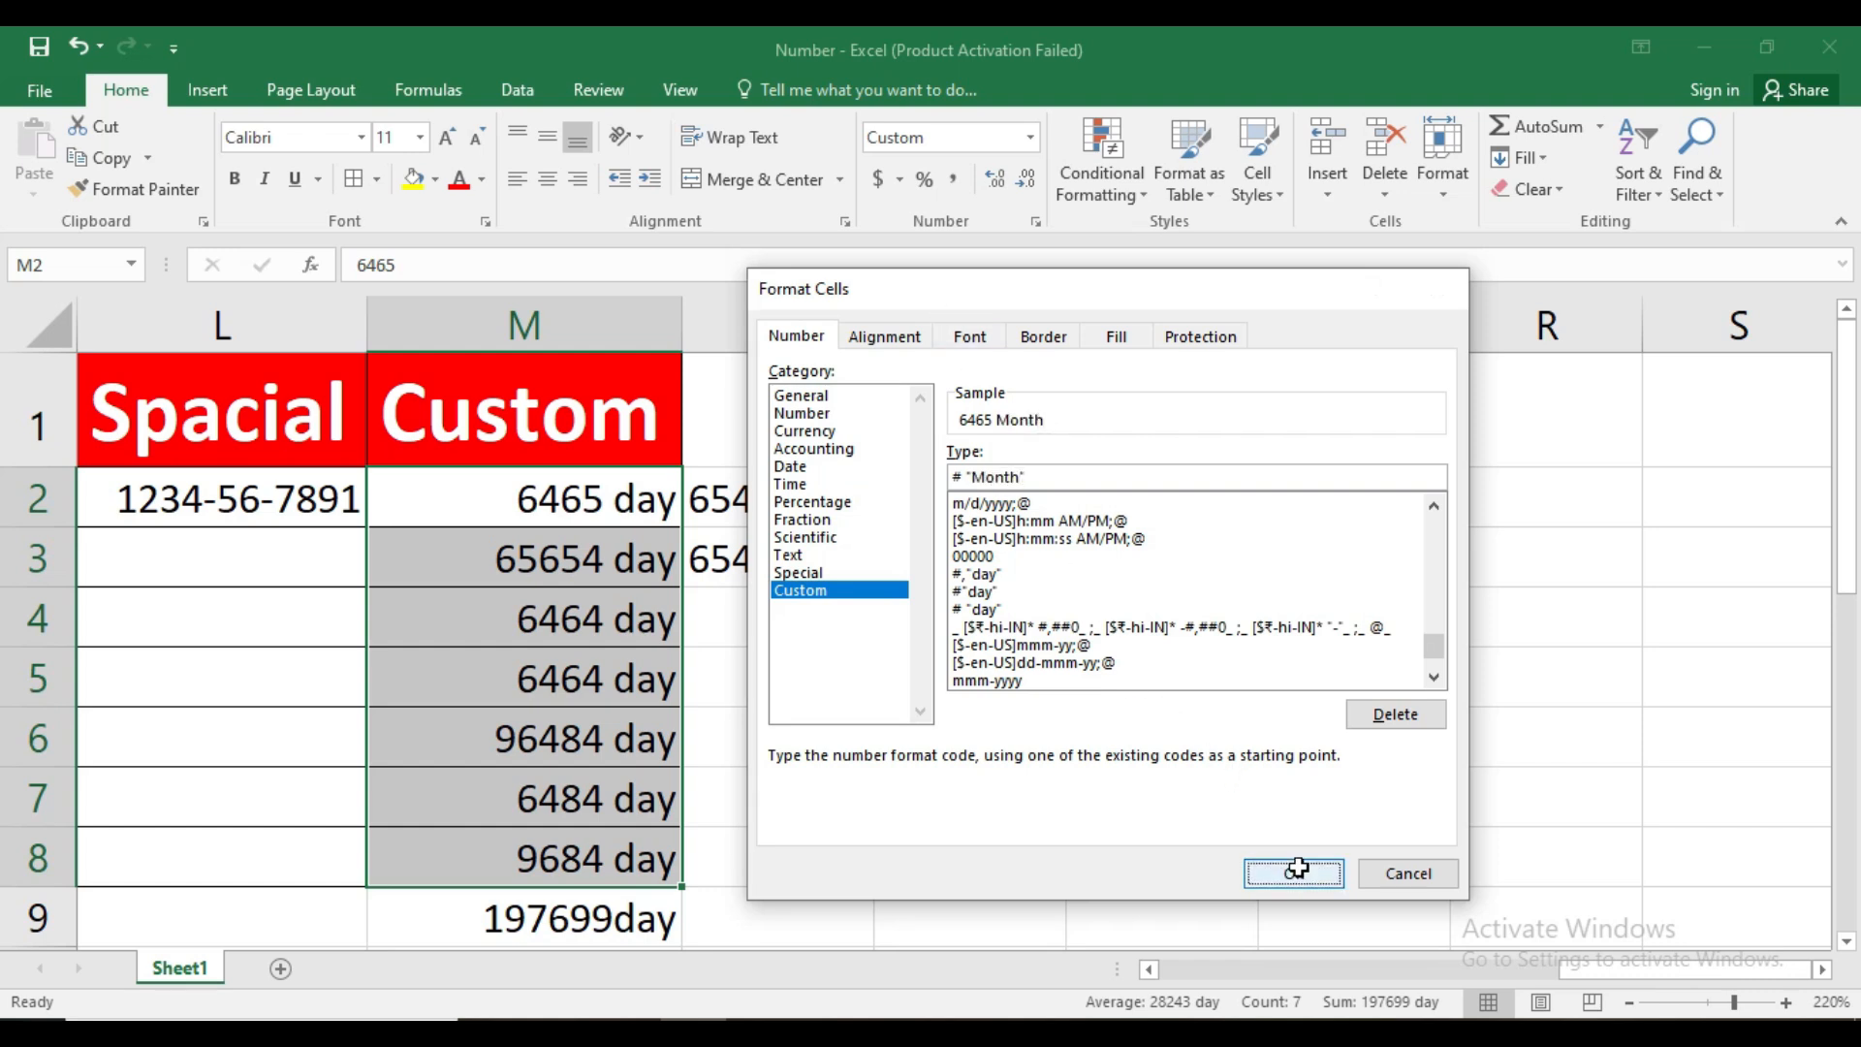
Check the stored values of several cells in M2:M8 against their display with the Month suffix
left_click(550, 523)
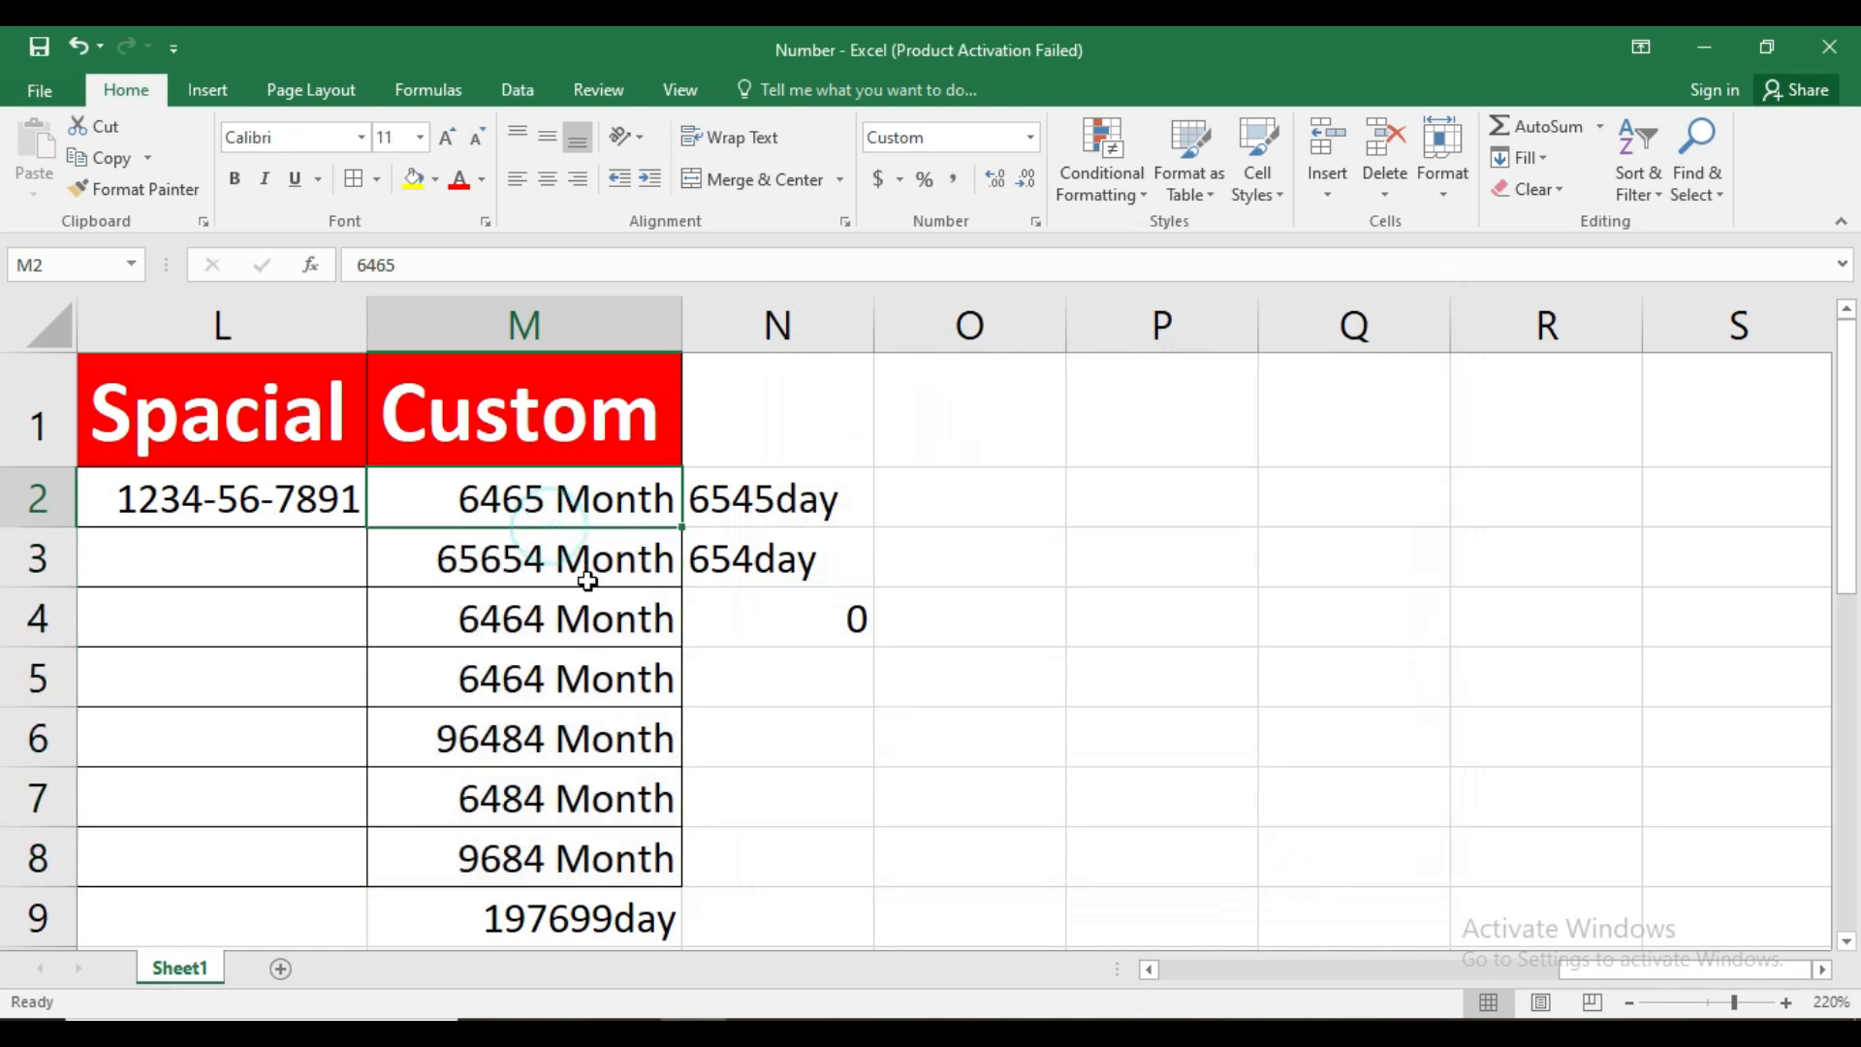
left_click(598, 613)
left_click(624, 740)
left_click(644, 800)
left_click(620, 858)
left_click_drag(622, 582, 625, 620)
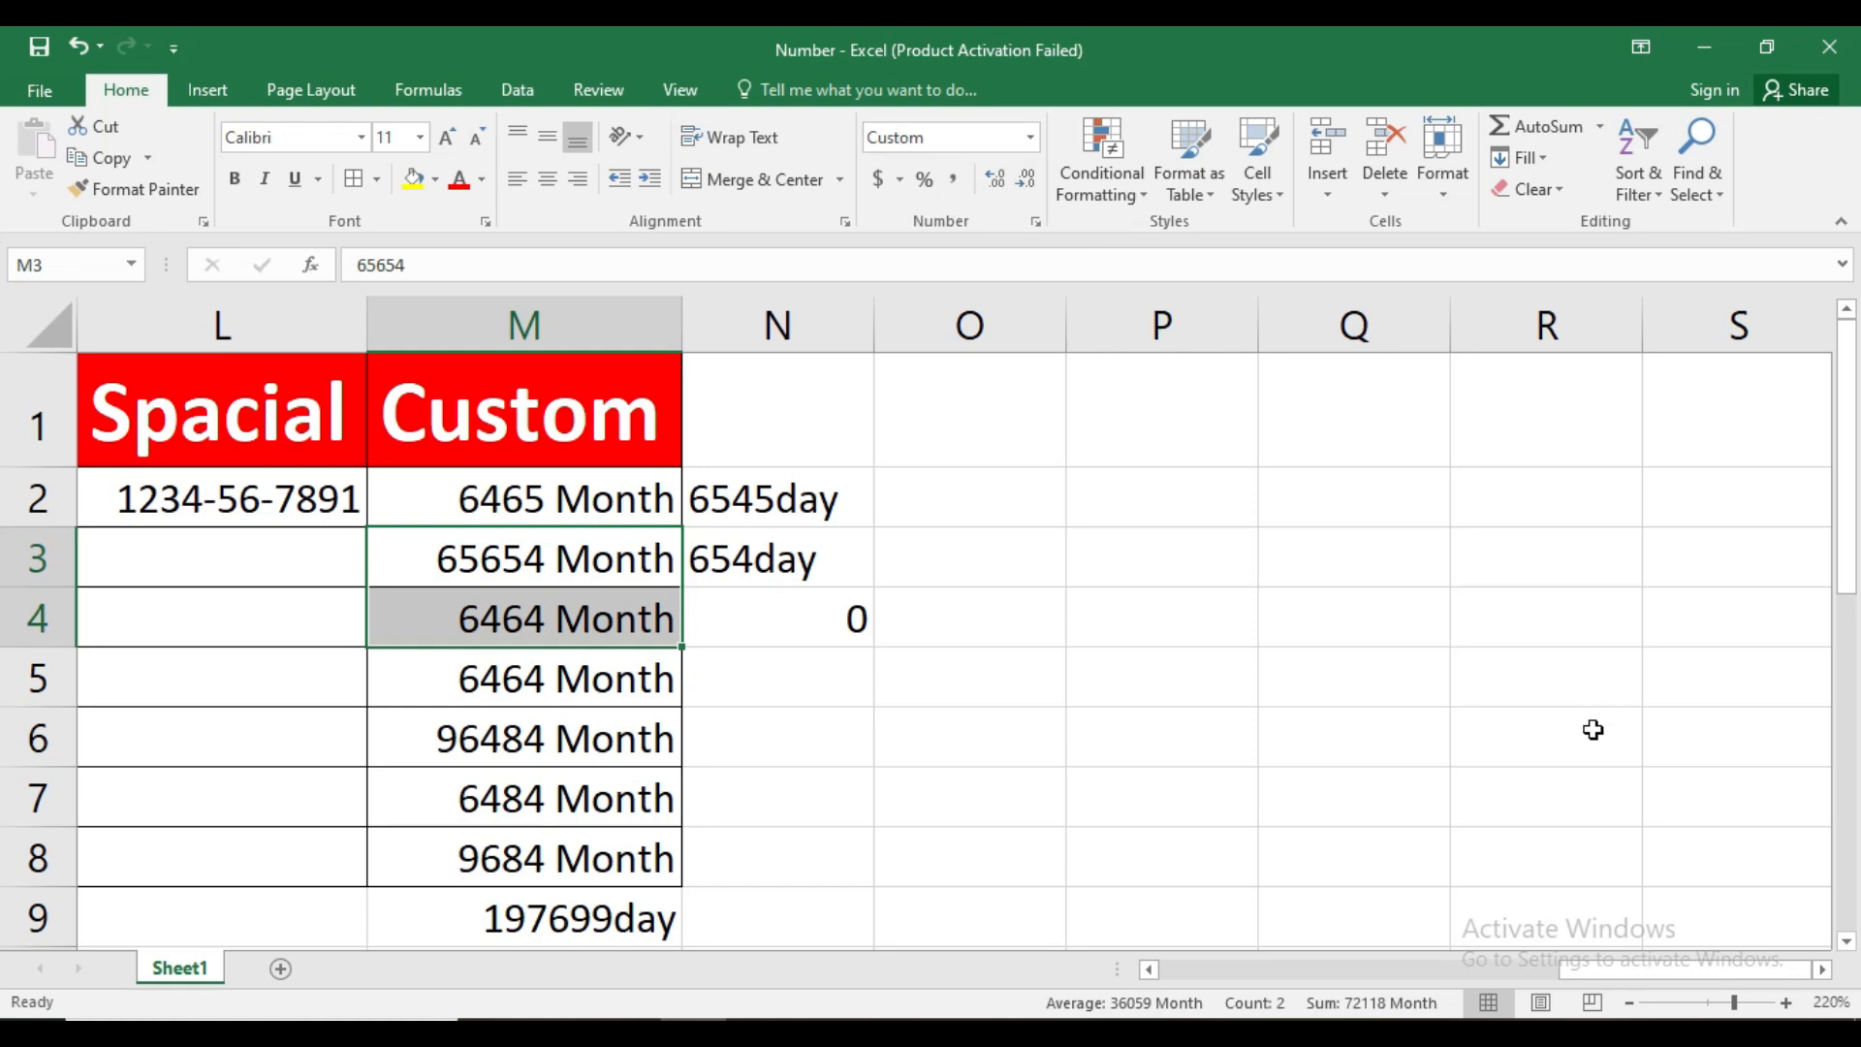
left_click(1109, 751)
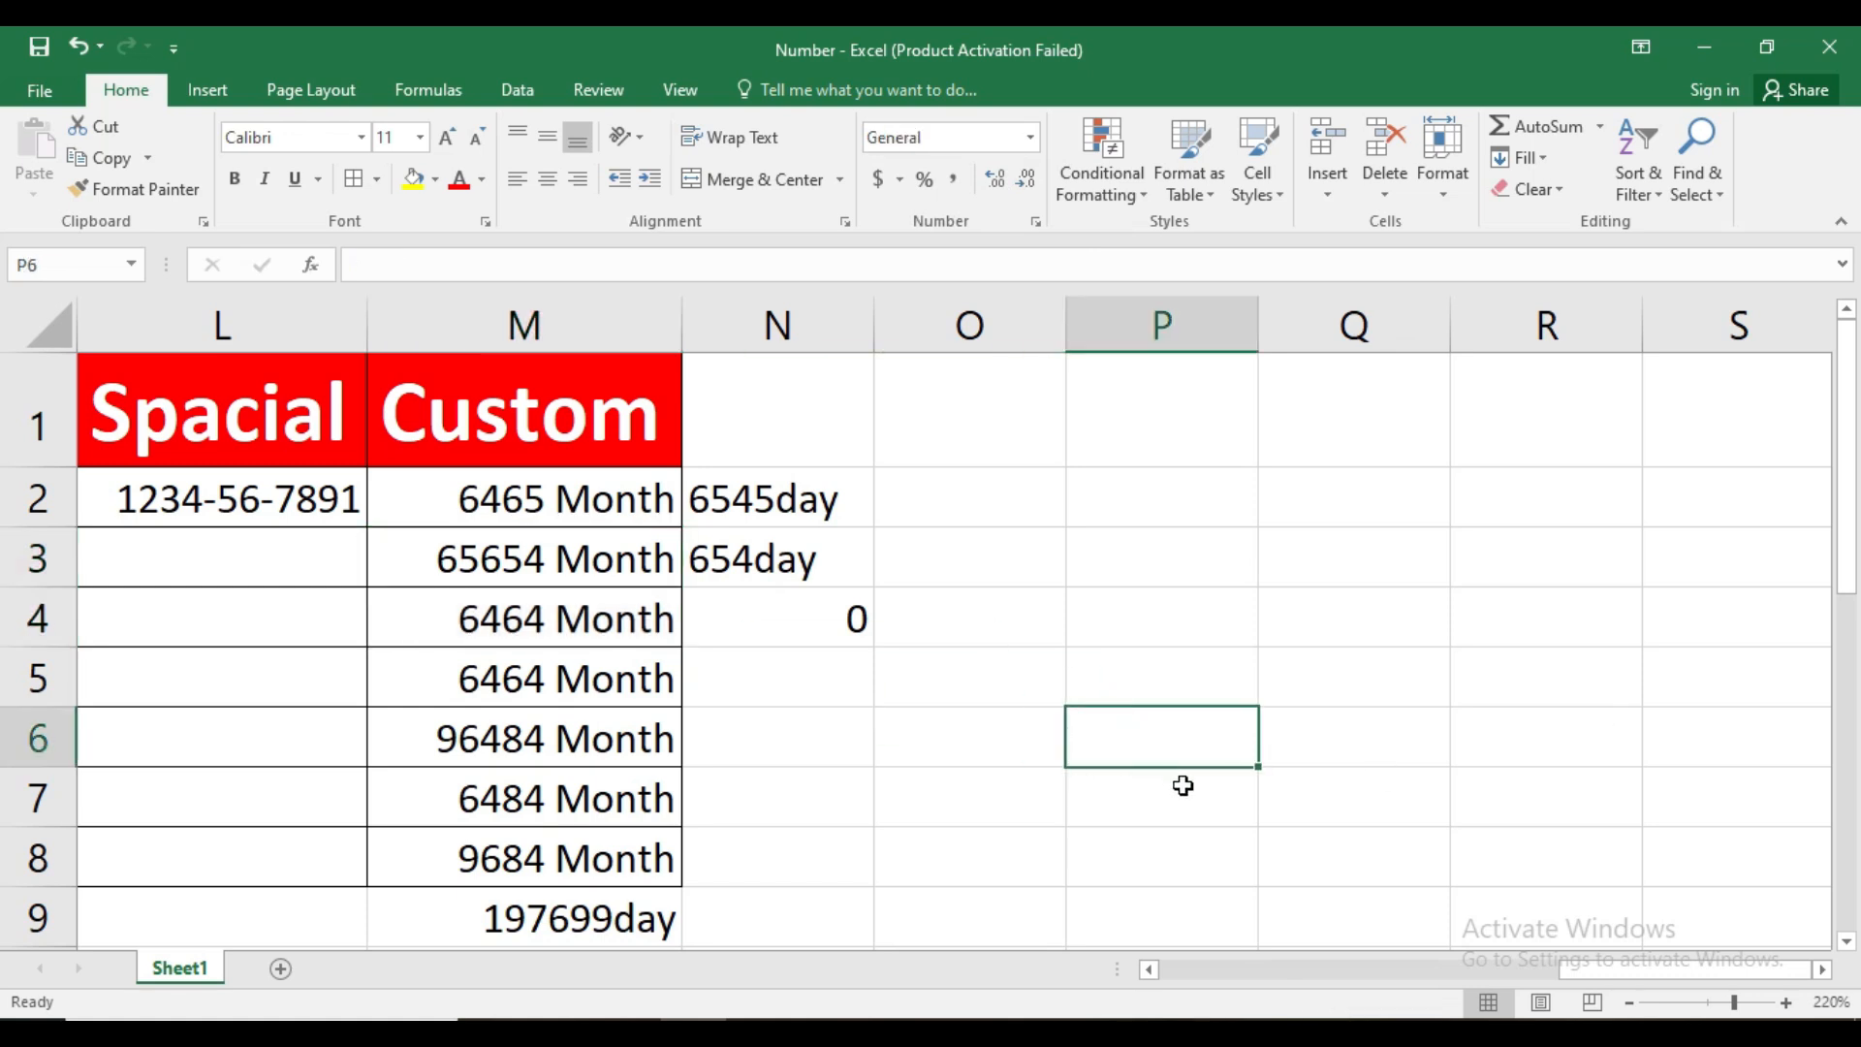